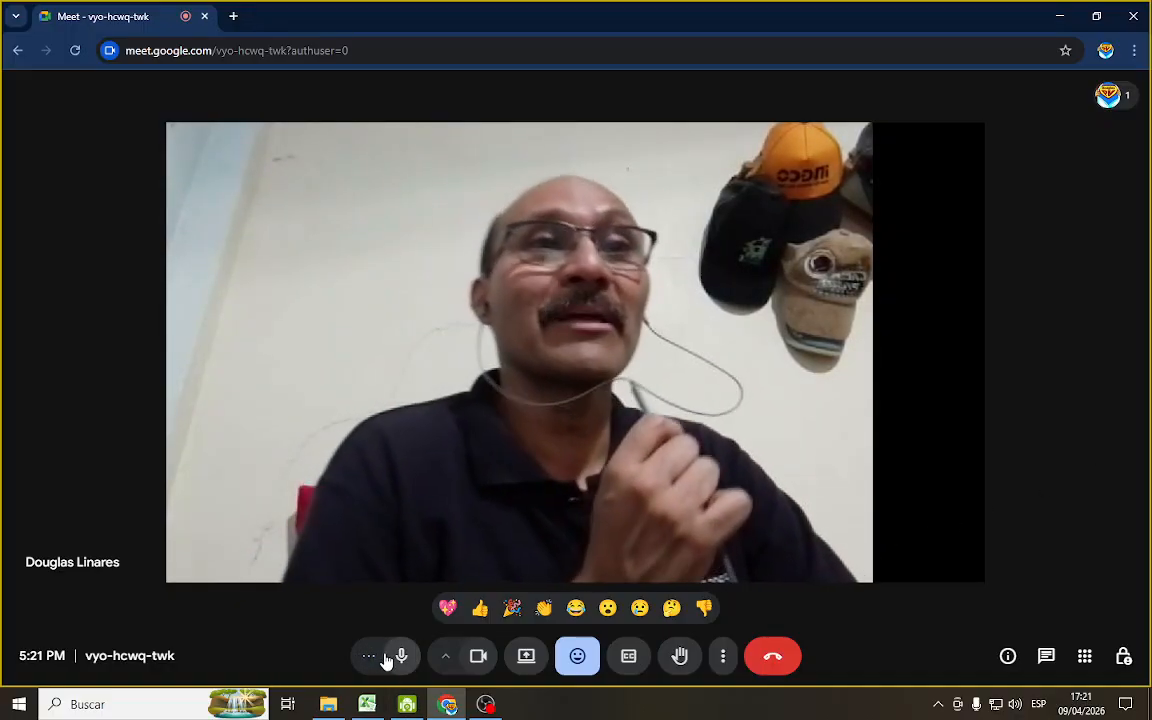
Switch to the Excel workbook and review the absorber's stage table, operating-line chart and absorber-desorber flow diagram on the PABS sheet
{"action": "left_click", "coordinate": [369, 706]}
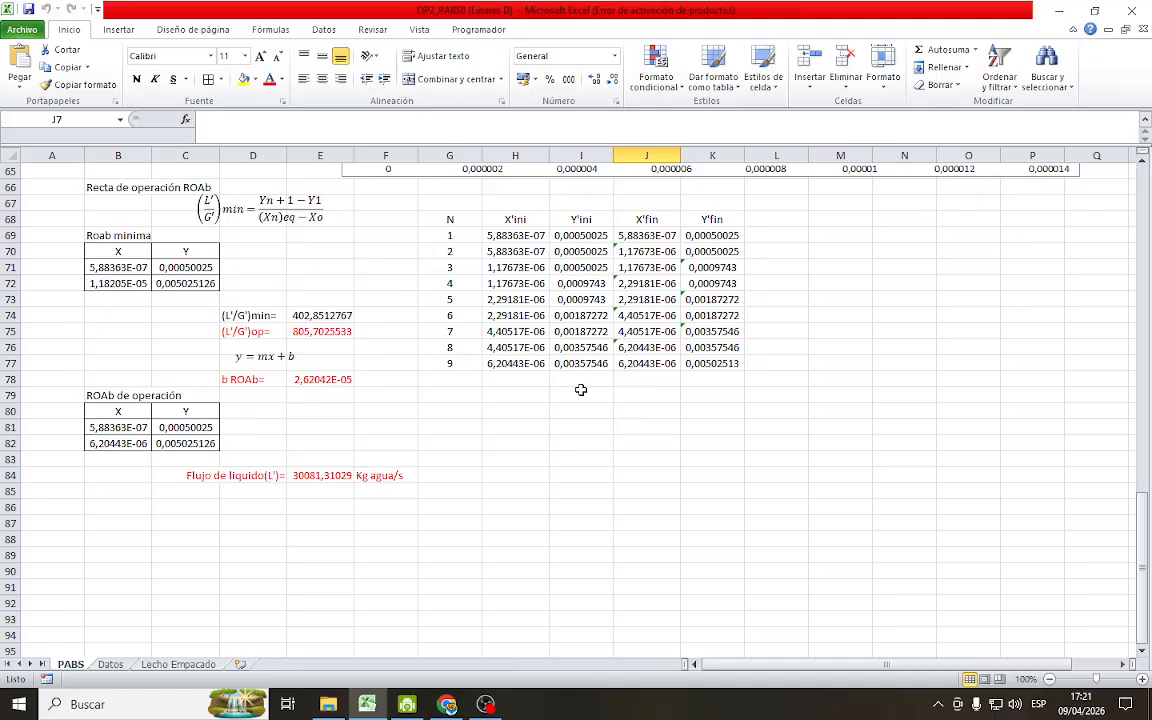
{"action": "scroll", "coordinate": [860, 535], "scroll_direction": "up", "scroll_amount": 1}
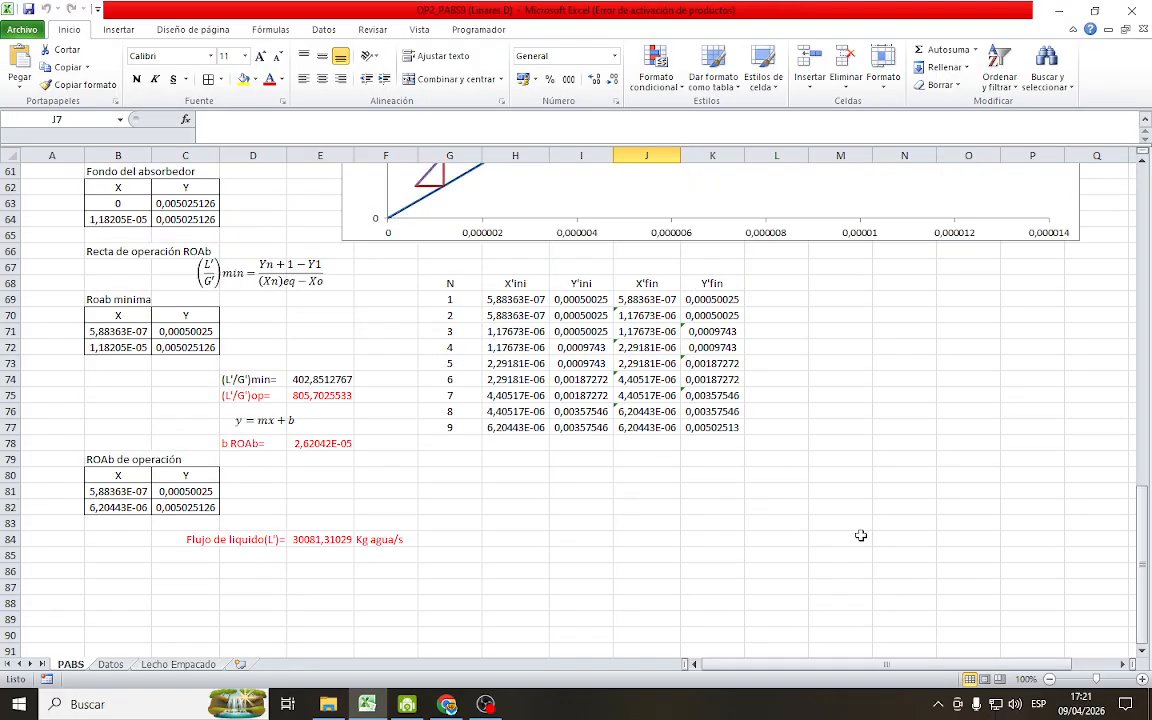
{"action": "scroll", "coordinate": [815, 524], "scroll_direction": "up", "scroll_amount": 8}
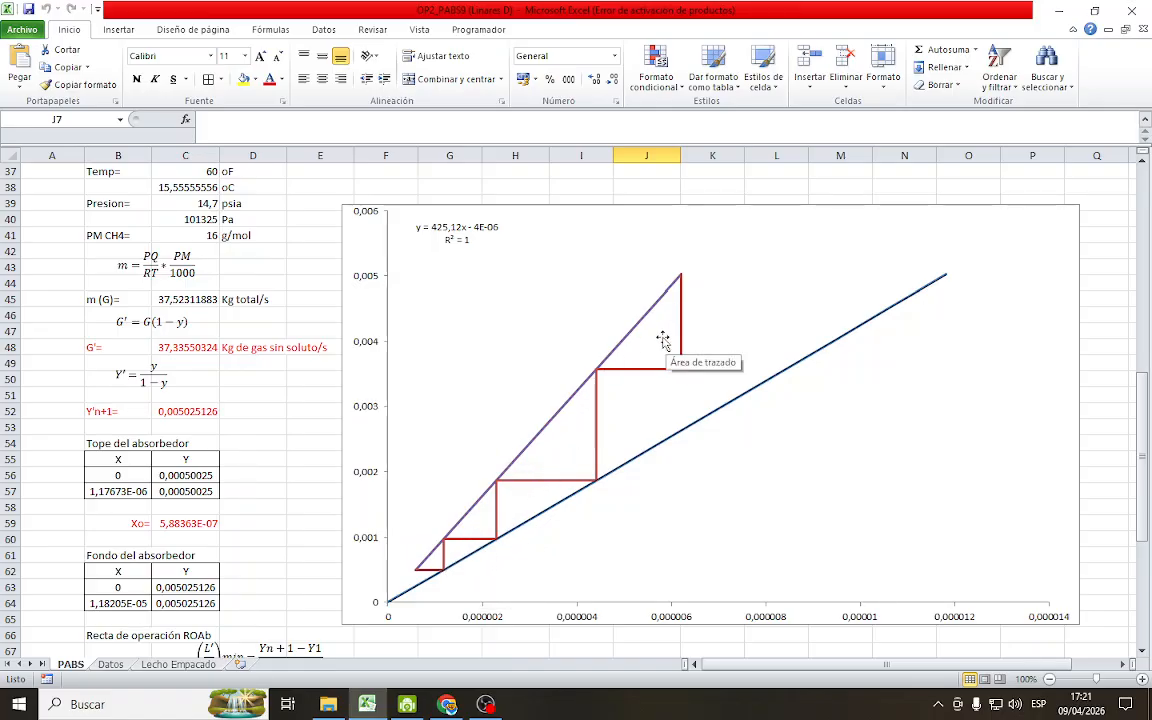
{"action": "scroll", "coordinate": [415, 465], "scroll_direction": "down", "scroll_amount": 7}
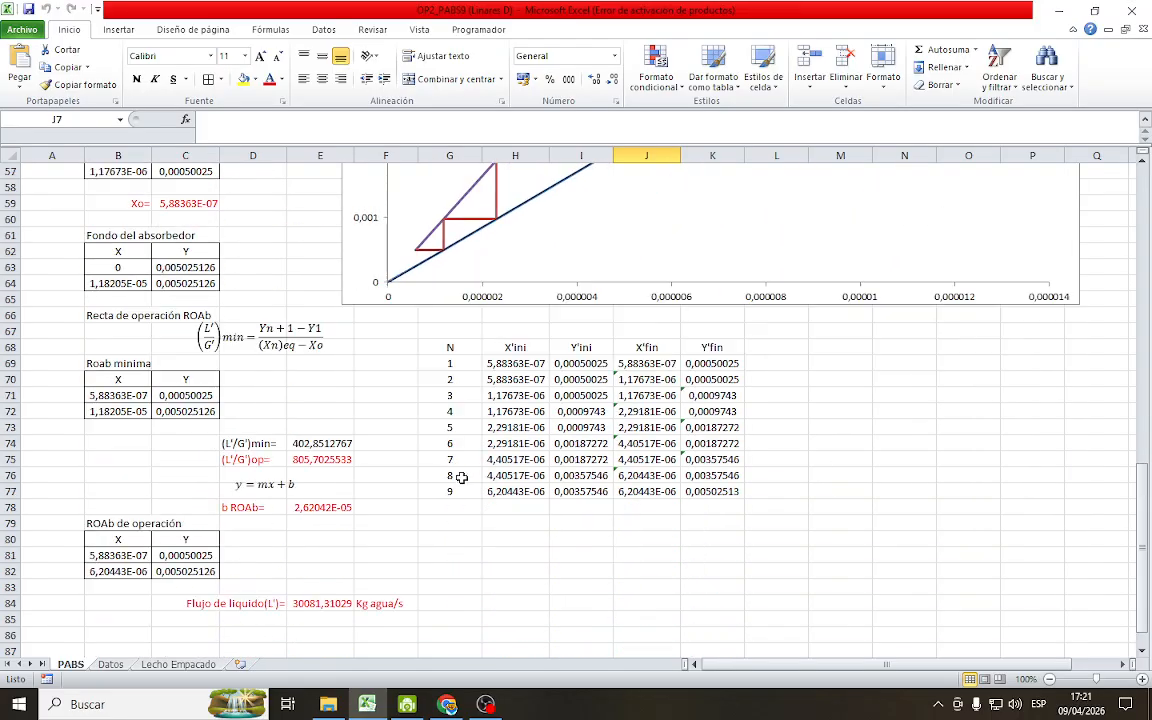
{"action": "scroll", "coordinate": [552, 558], "scroll_direction": "up", "scroll_amount": 8}
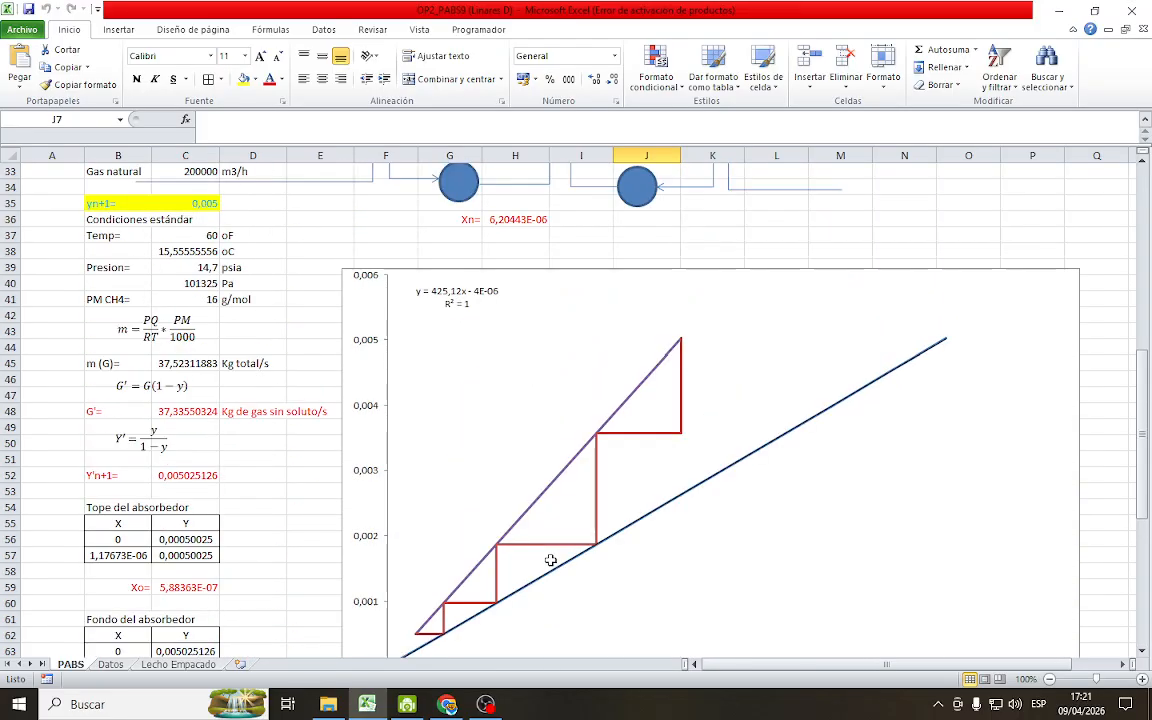
{"action": "scroll", "coordinate": [550, 560], "scroll_direction": "up", "scroll_amount": 7}
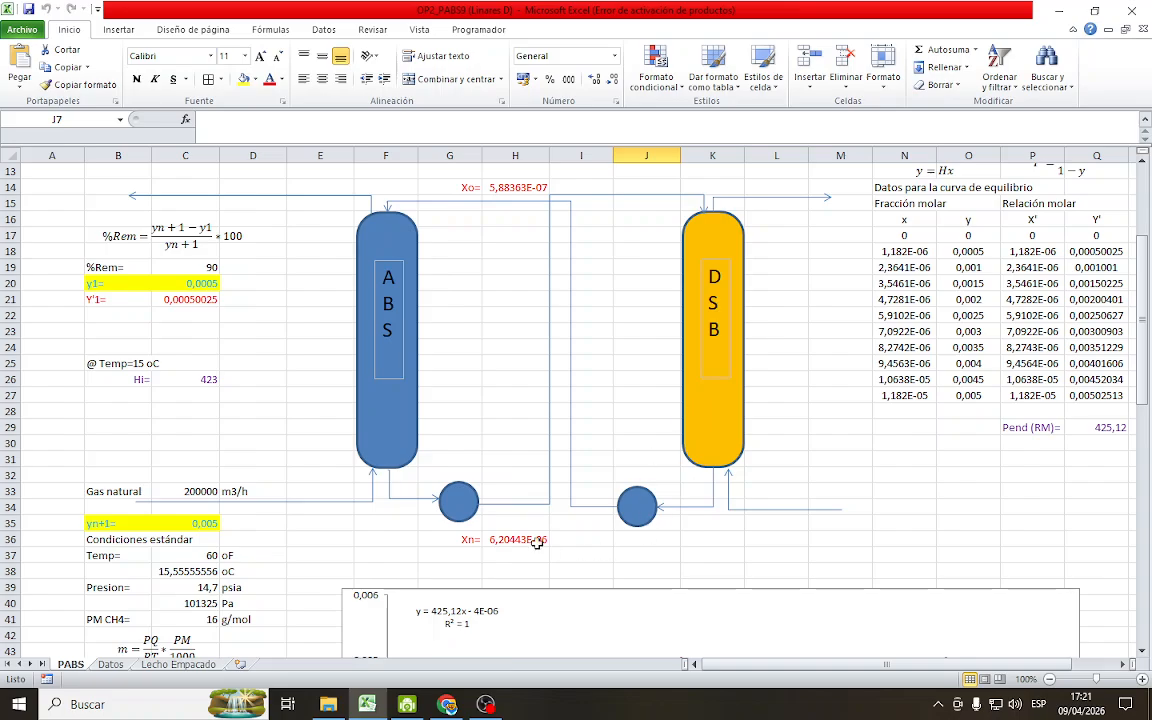
{"action": "scroll", "coordinate": [565, 478], "scroll_direction": "up", "scroll_amount": 1}
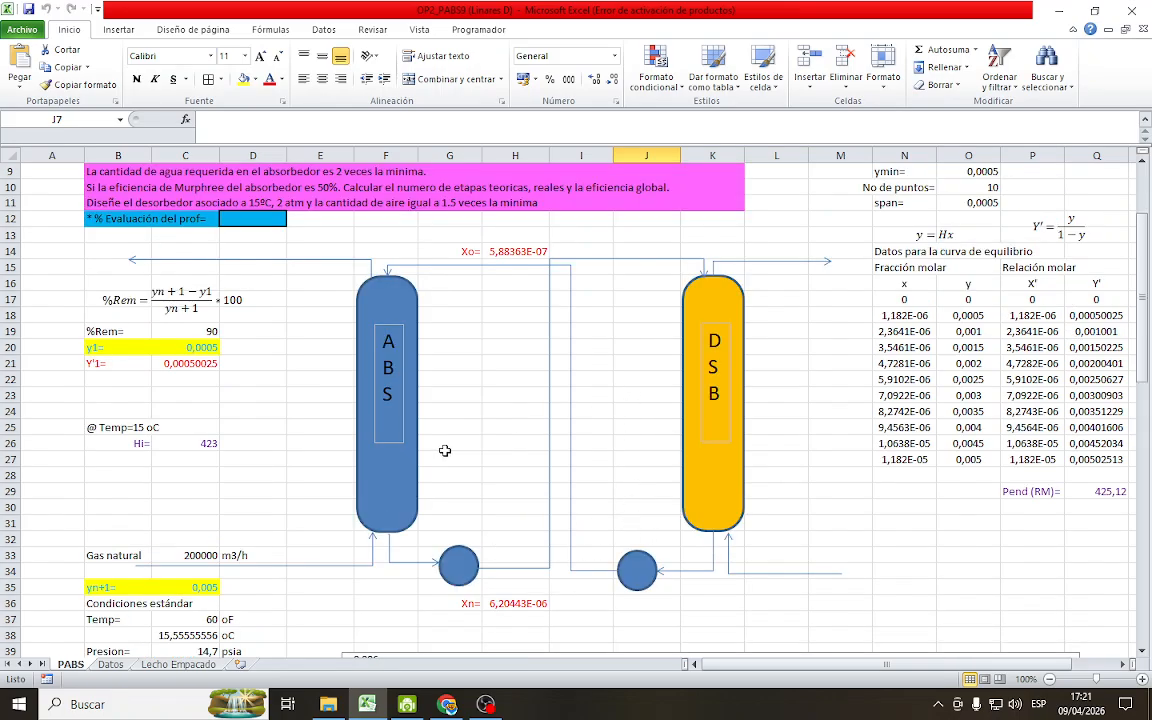
{"action": "scroll", "coordinate": [400, 405], "scroll_direction": "up", "scroll_amount": 1}
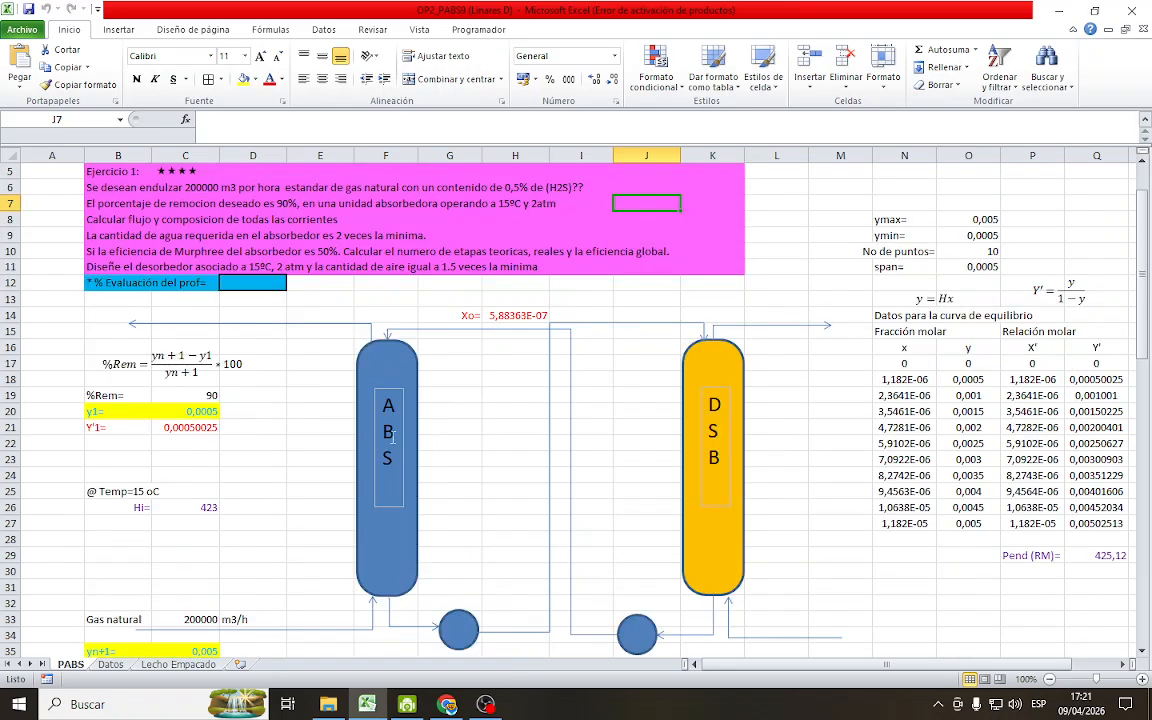
Examine the desorber design conditions in row 11 of the exercise statement alongside the absorber-desorber diagram
{"action": "left_click", "coordinate": [246, 265]}
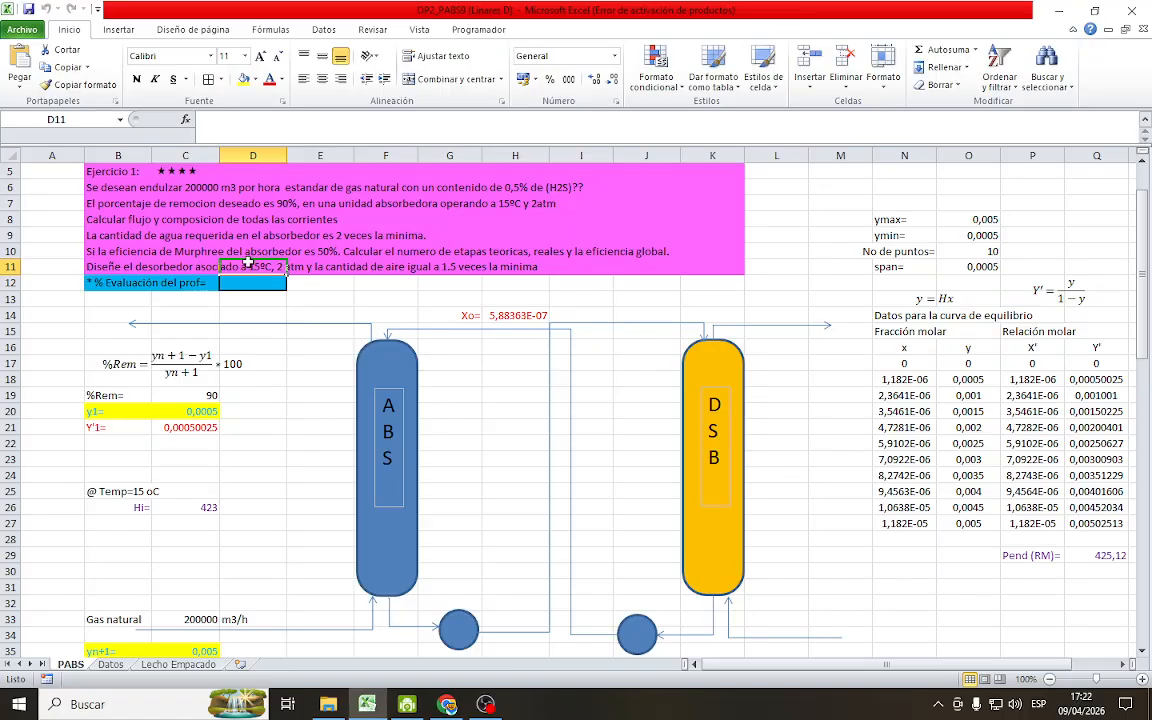
{"action": "left_click_drag", "start_coordinate": [95, 265], "coordinate": [540, 266]}
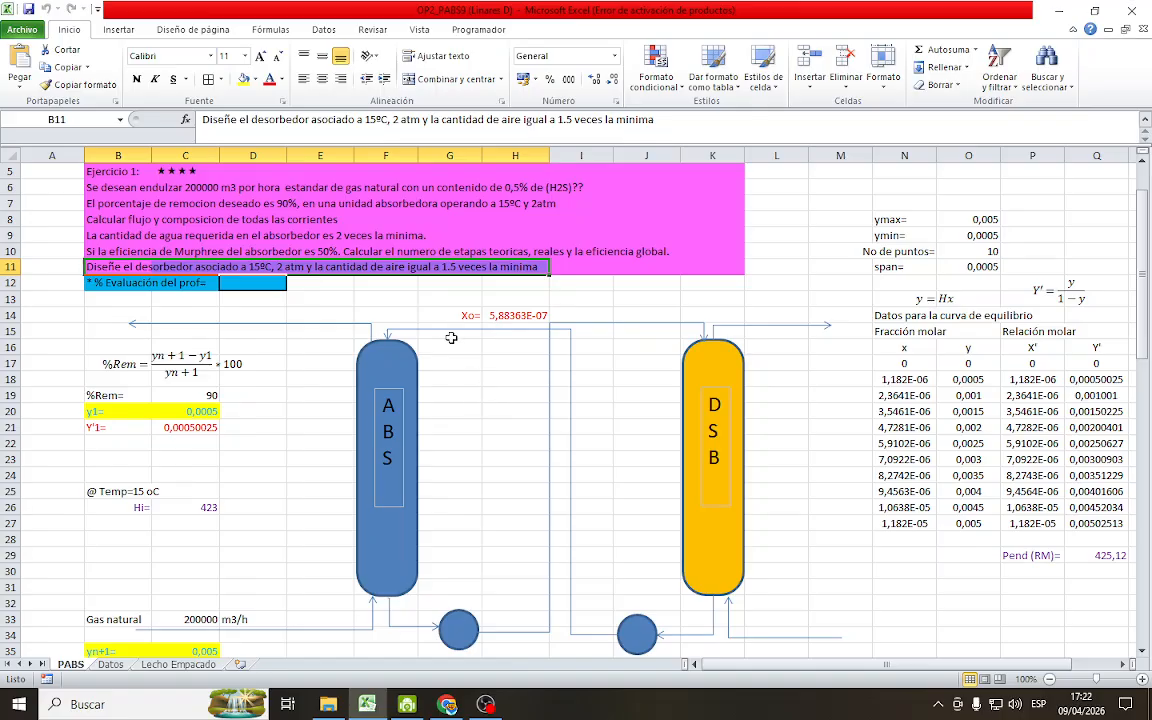
{"action": "left_click", "coordinate": [352, 299]}
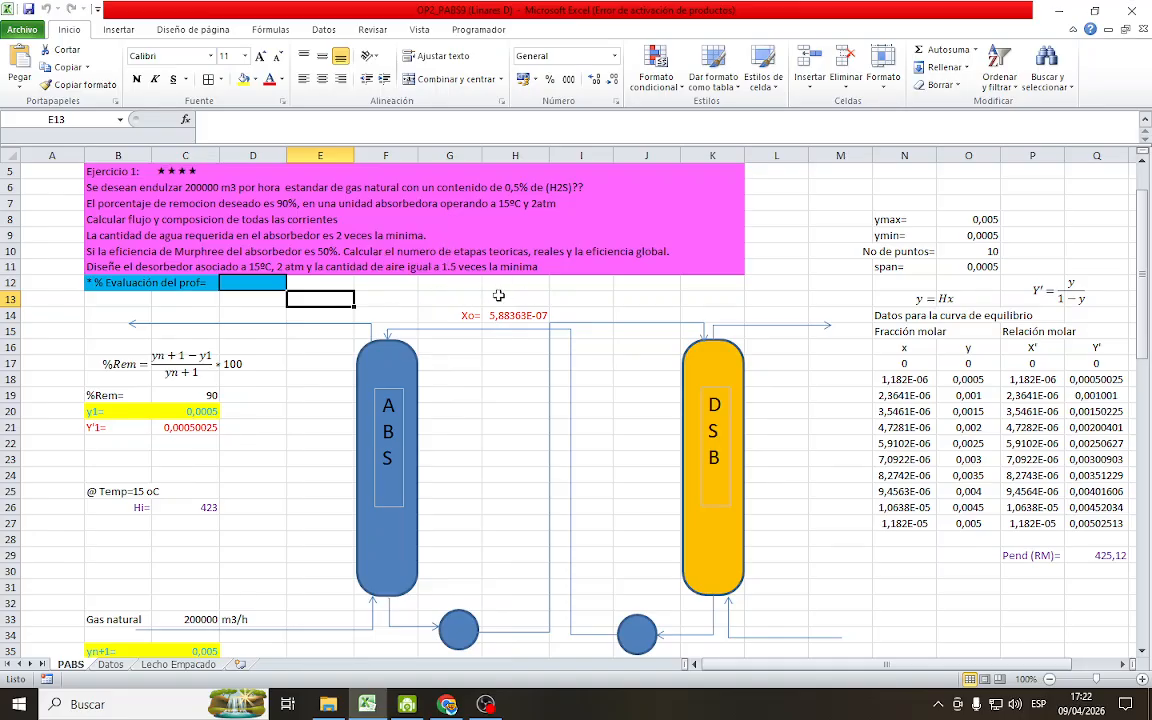
{"action": "left_click", "coordinate": [421, 268]}
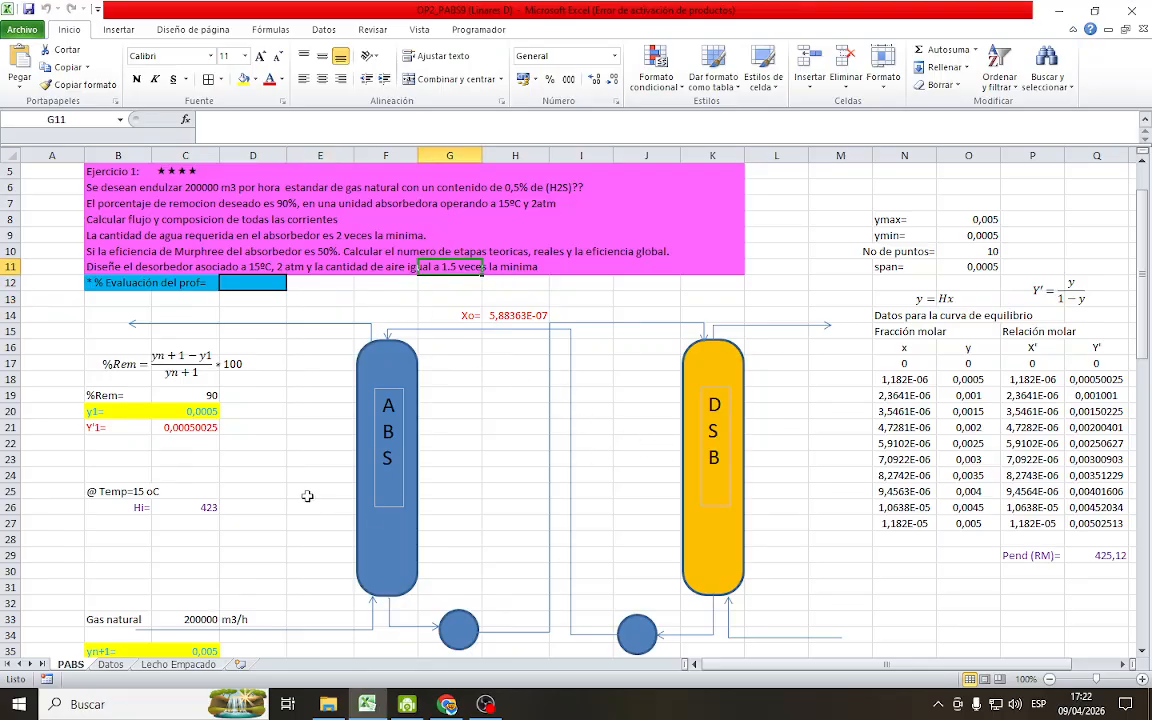
{"action": "scroll", "coordinate": [395, 470], "scroll_direction": "down", "scroll_amount": 1}
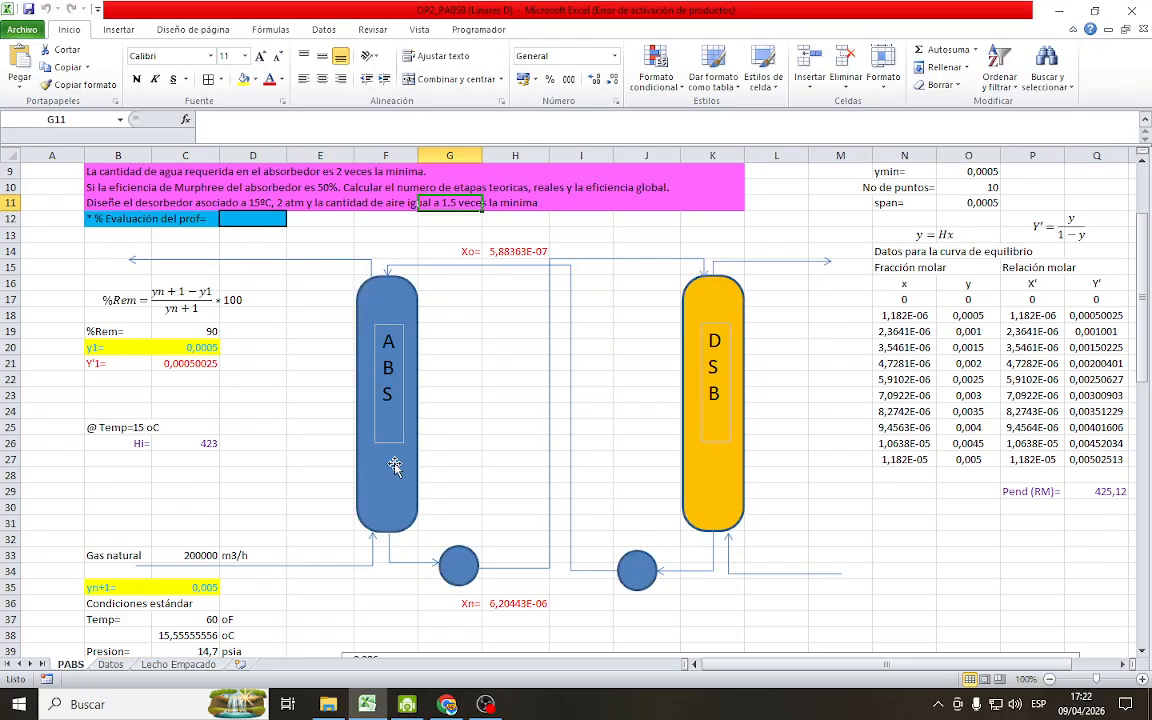
{"action": "scroll", "coordinate": [536, 478], "scroll_direction": "down", "scroll_amount": 1}
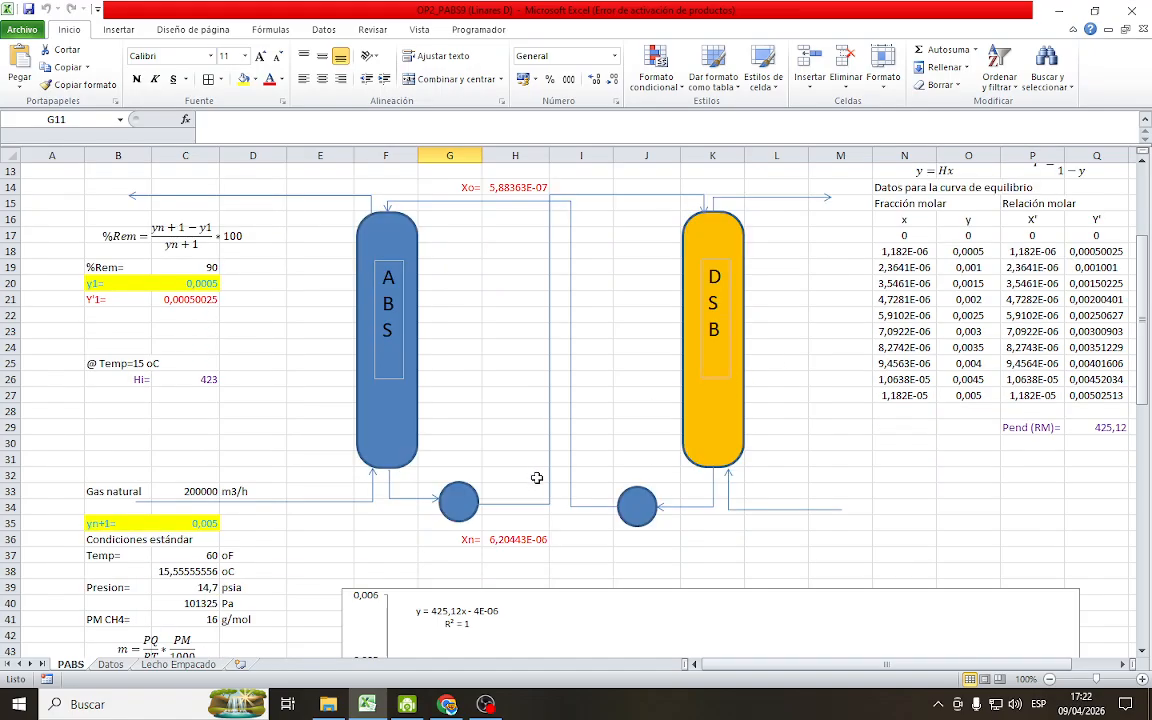
{"action": "scroll", "coordinate": [536, 478], "scroll_direction": "down", "scroll_amount": 5}
{"action": "scroll", "coordinate": [532, 492], "scroll_direction": "up", "scroll_amount": 9}
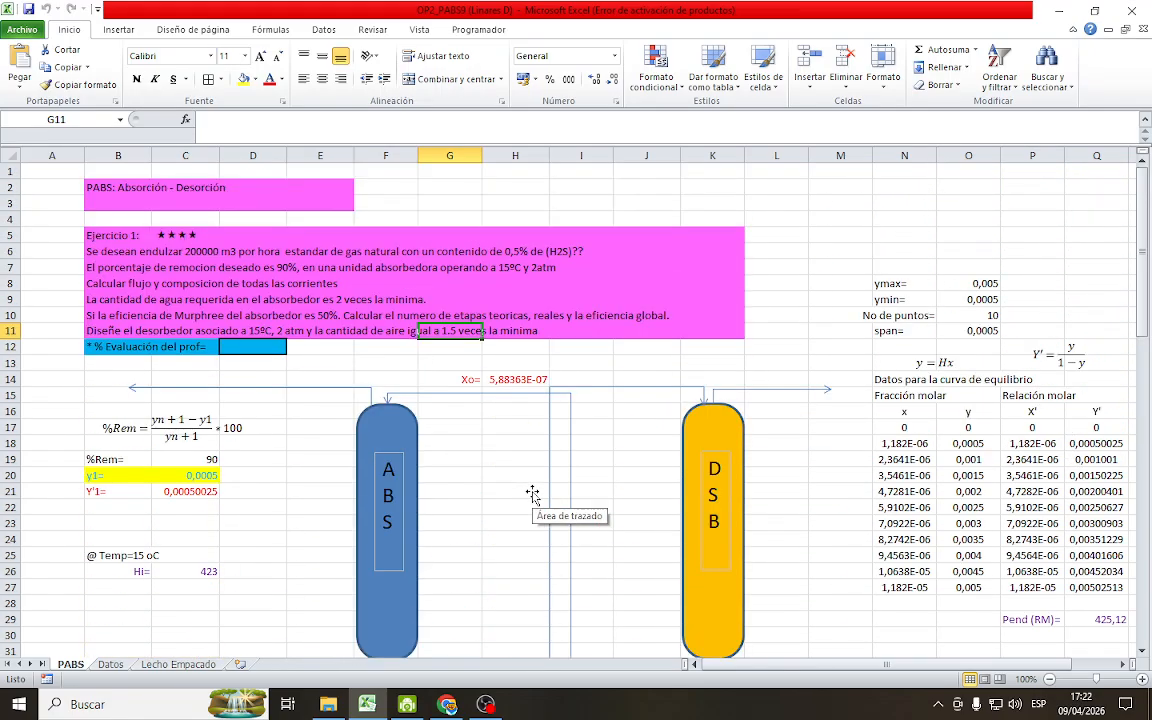
{"action": "scroll", "coordinate": [630, 460], "scroll_direction": "down", "scroll_amount": 2}
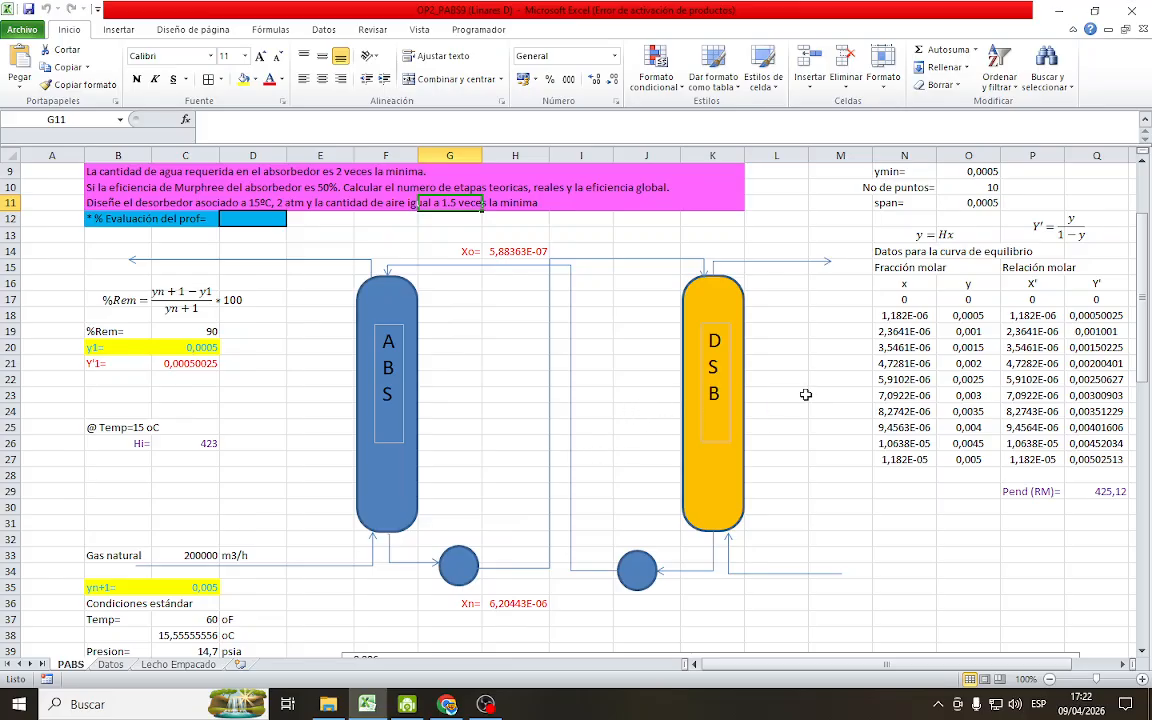
Enter the operating air flow relation G'op=G'min*1,5 as text in cell J22, beside the DSB column
{"action": "left_click", "coordinate": [618, 380]}
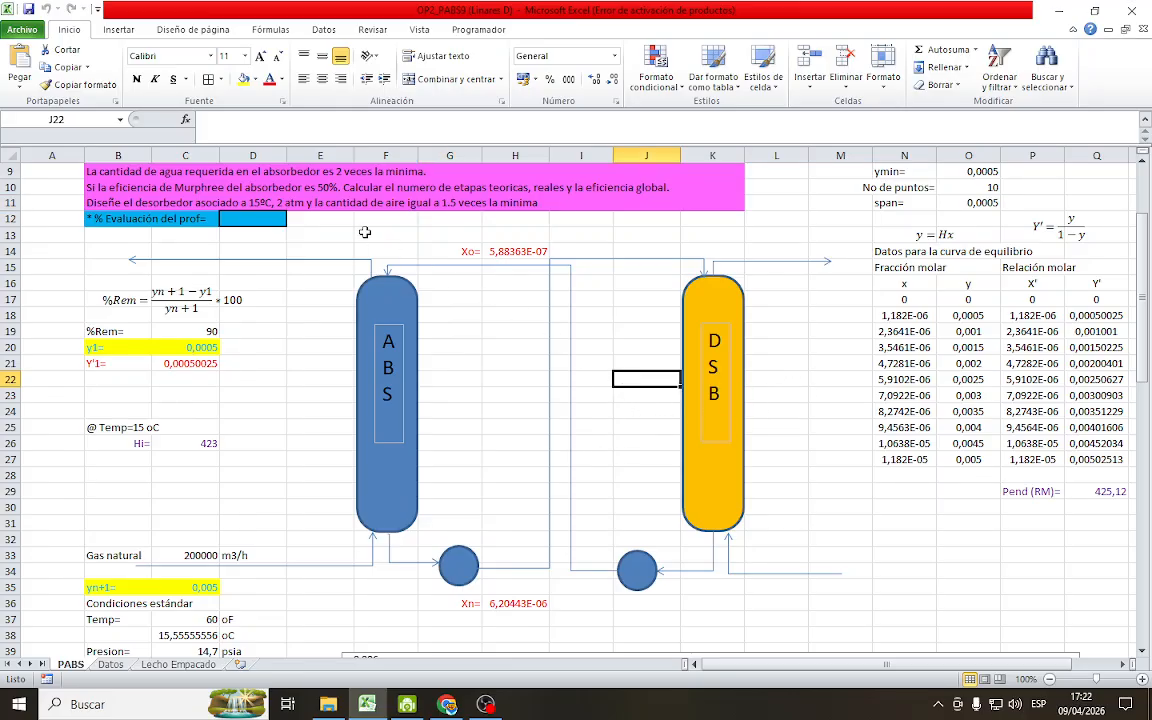
{"action": "left_click", "coordinate": [205, 119]}
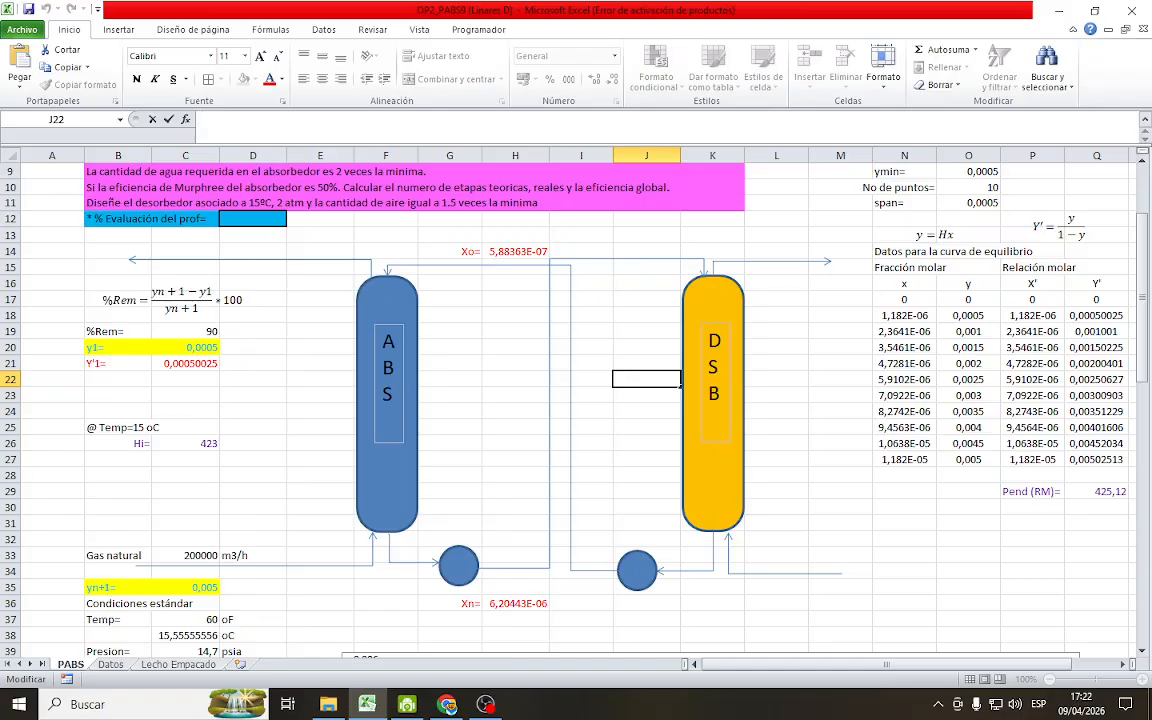
{"action": "type", "text": "G'op=G'min"}
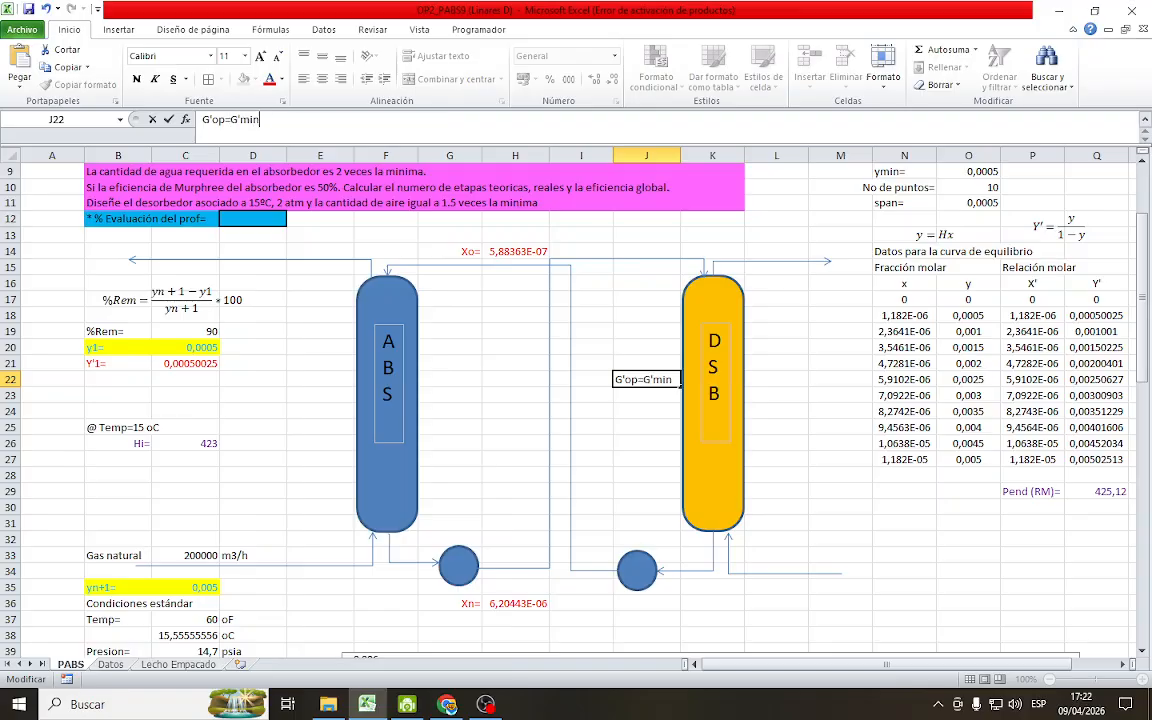
{"action": "type", "text": "1,5"}
{"action": "key", "text": "Return"}
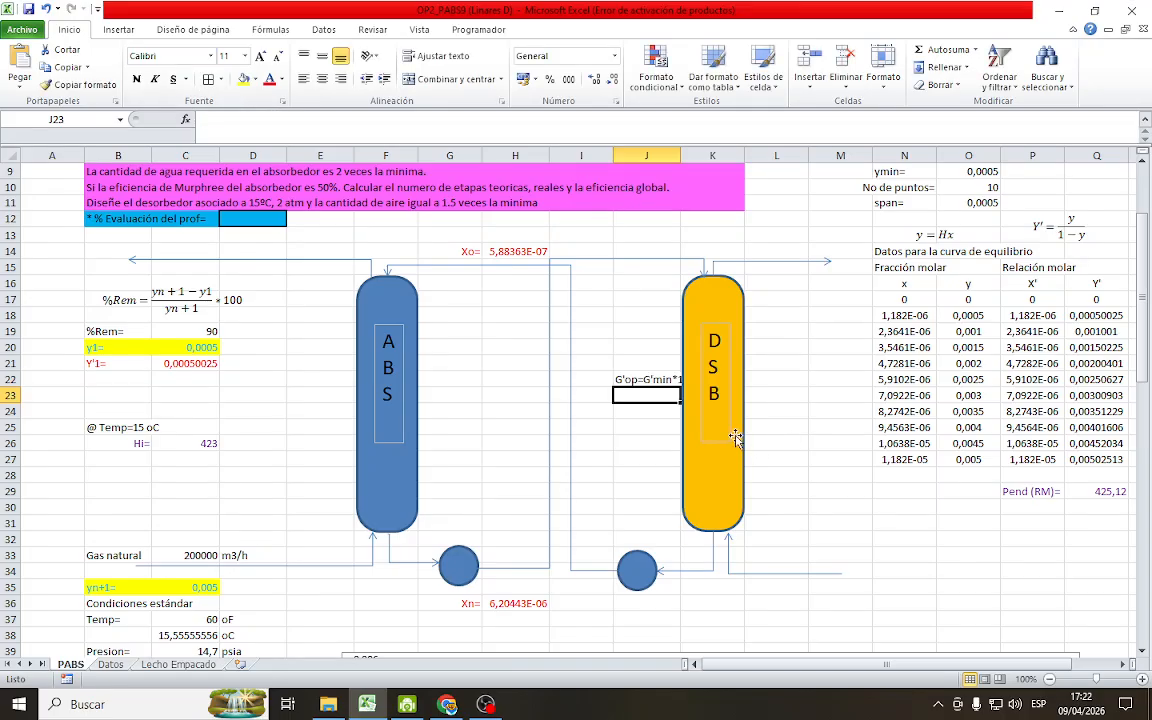
Move the G'op relation to cell L22 on the other side of the DSB column and left-align it
{"action": "left_click", "coordinate": [643, 380]}
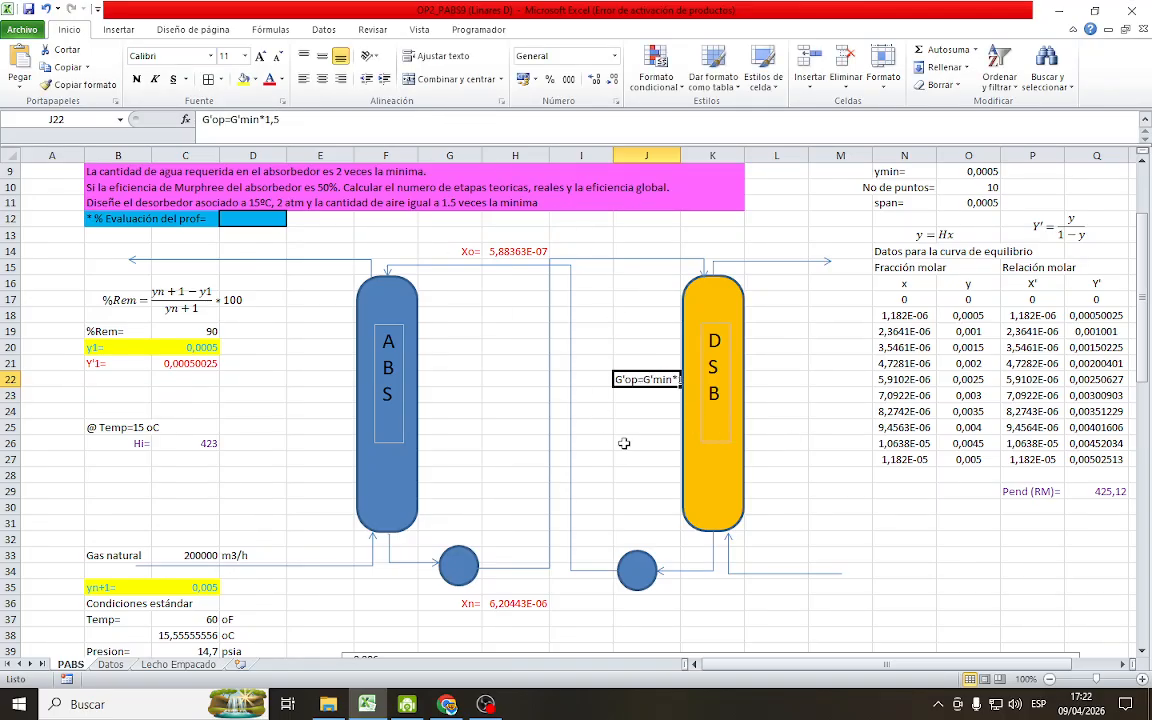
{"action": "left_click_drag", "start_coordinate": [638, 387], "coordinate": [607, 399]}
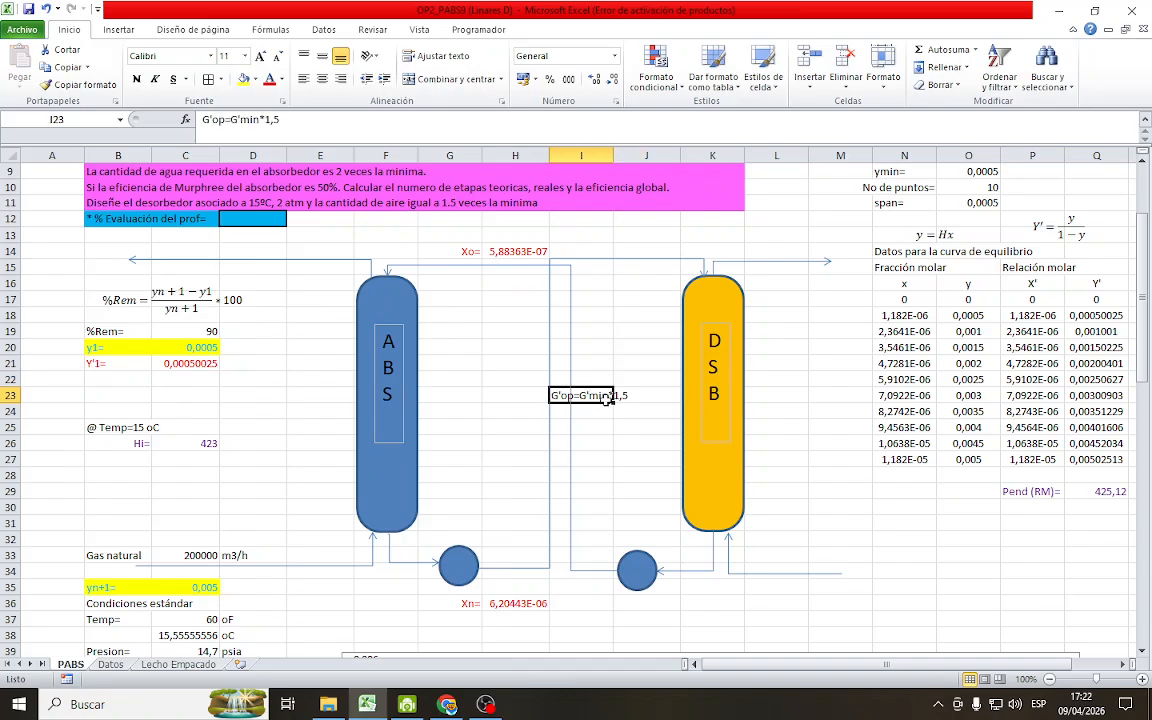
{"action": "left_click", "coordinate": [341, 79]}
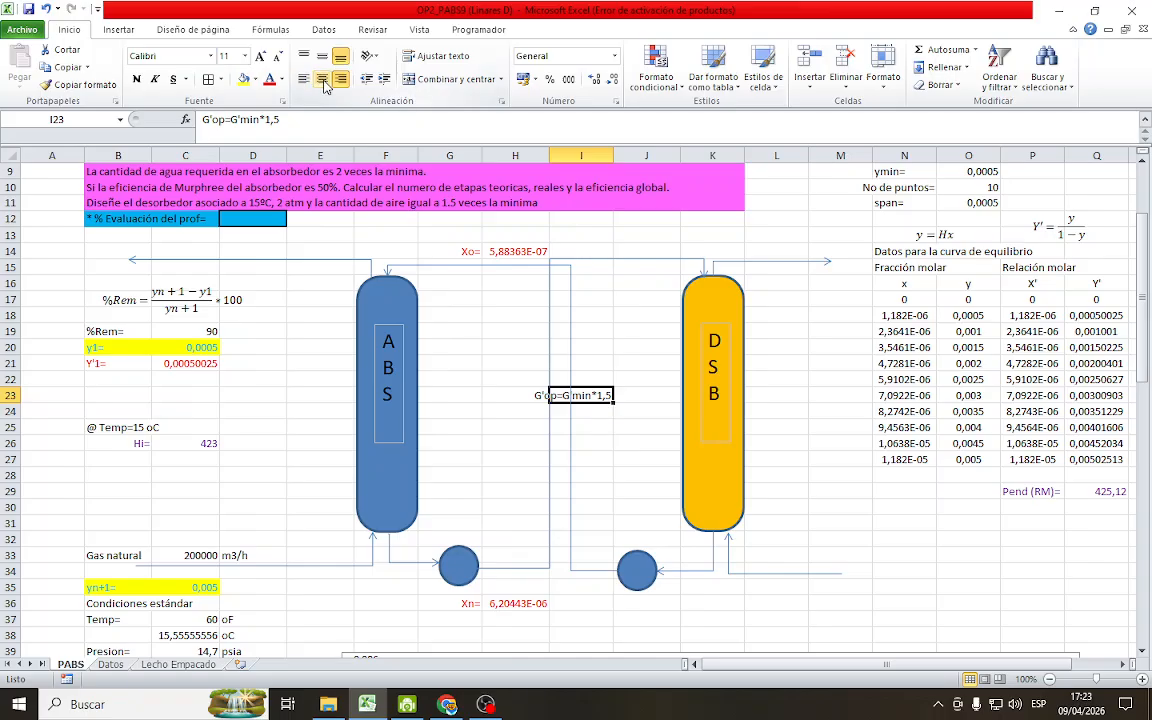
{"action": "left_click_drag", "start_coordinate": [600, 403], "coordinate": [781, 388]}
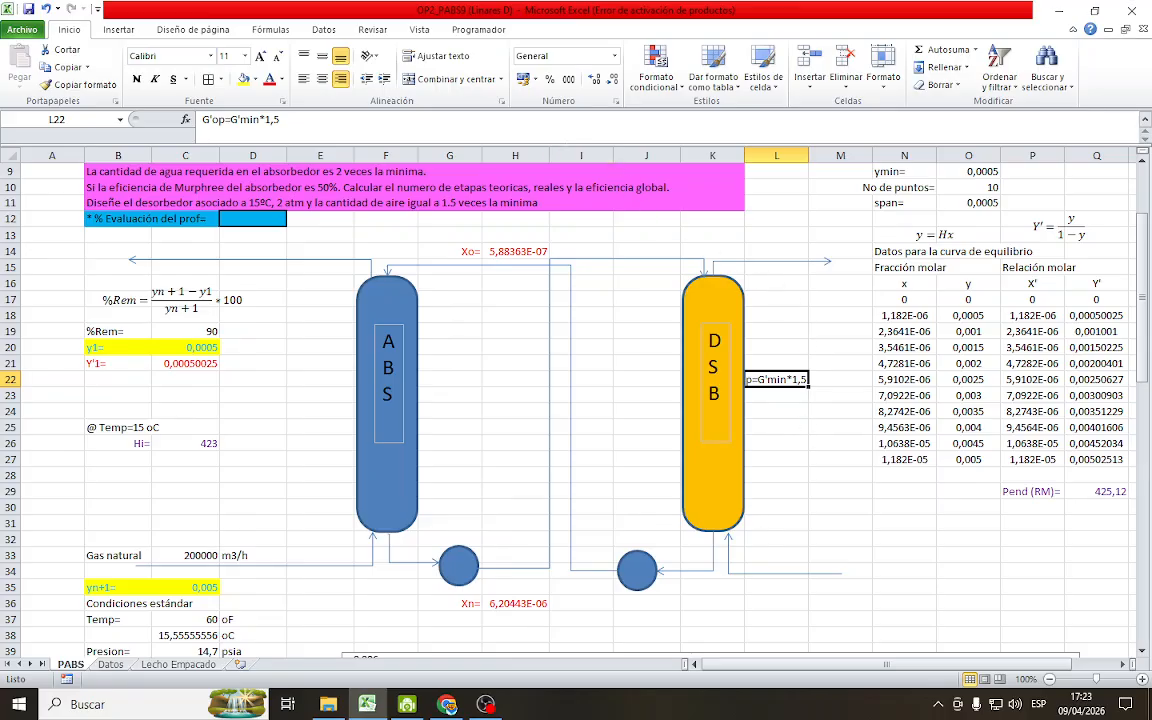
{"action": "left_click", "coordinate": [303, 78]}
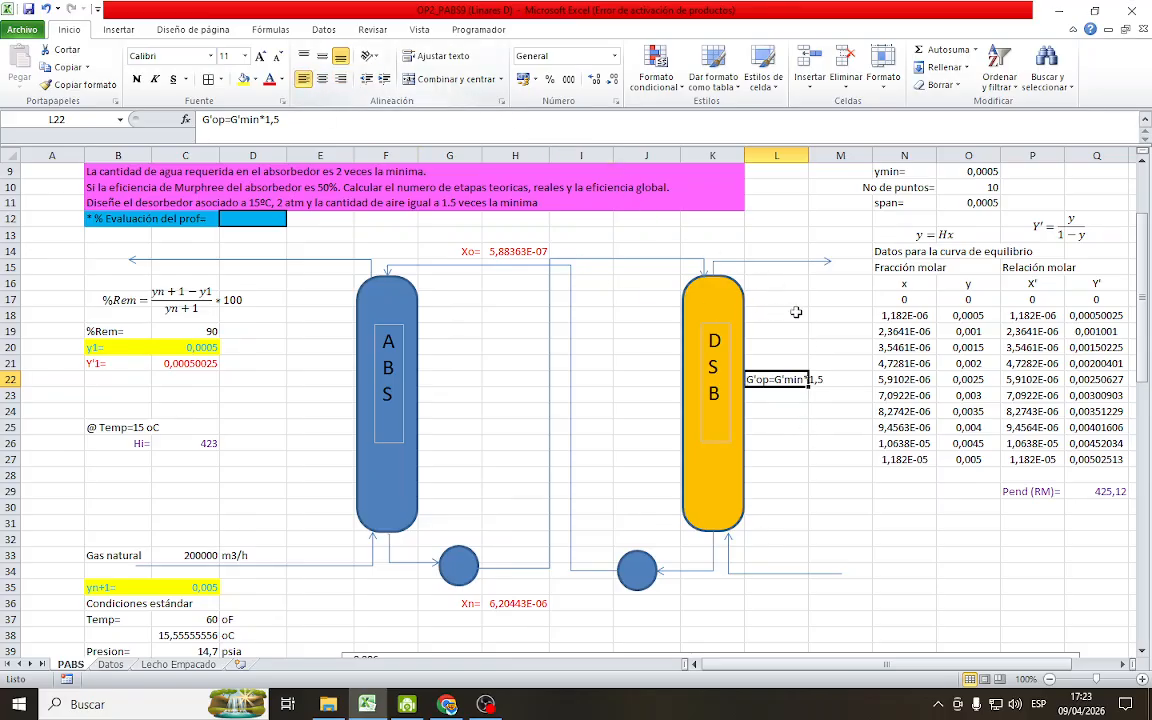
{"action": "left_click", "coordinate": [812, 313]}
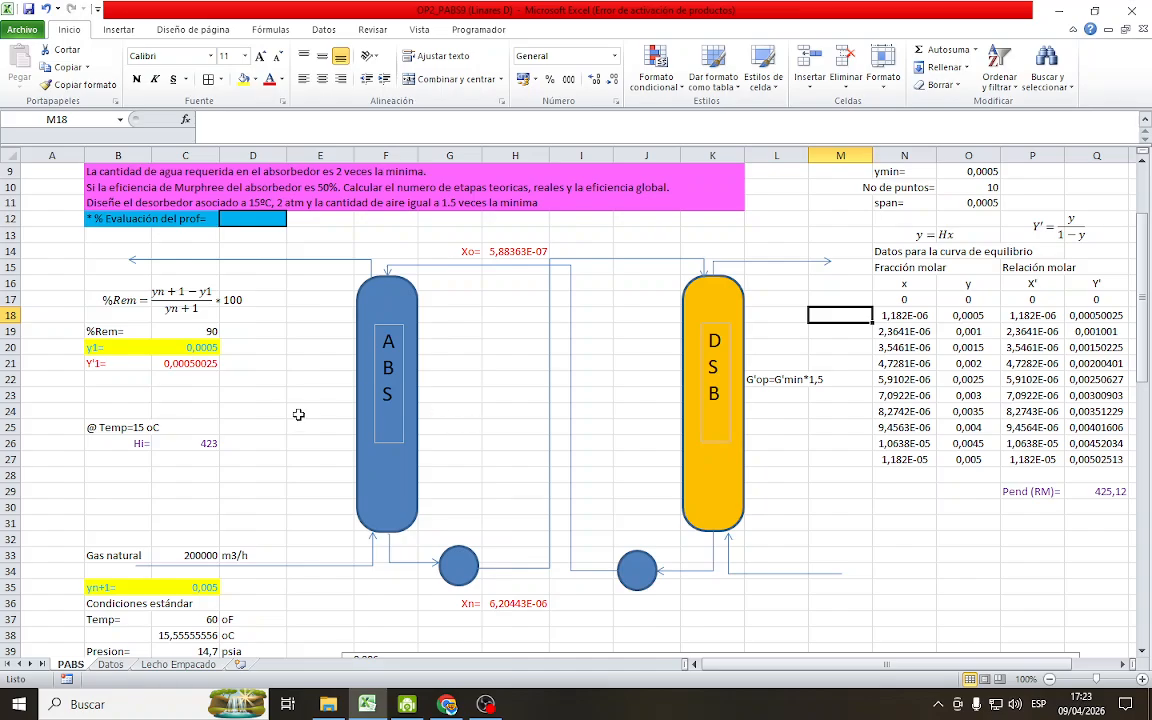
Review the absorber's required water condition in row 9 of the exercise statement
{"action": "scroll", "coordinate": [275, 370], "scroll_direction": "up", "scroll_amount": 2}
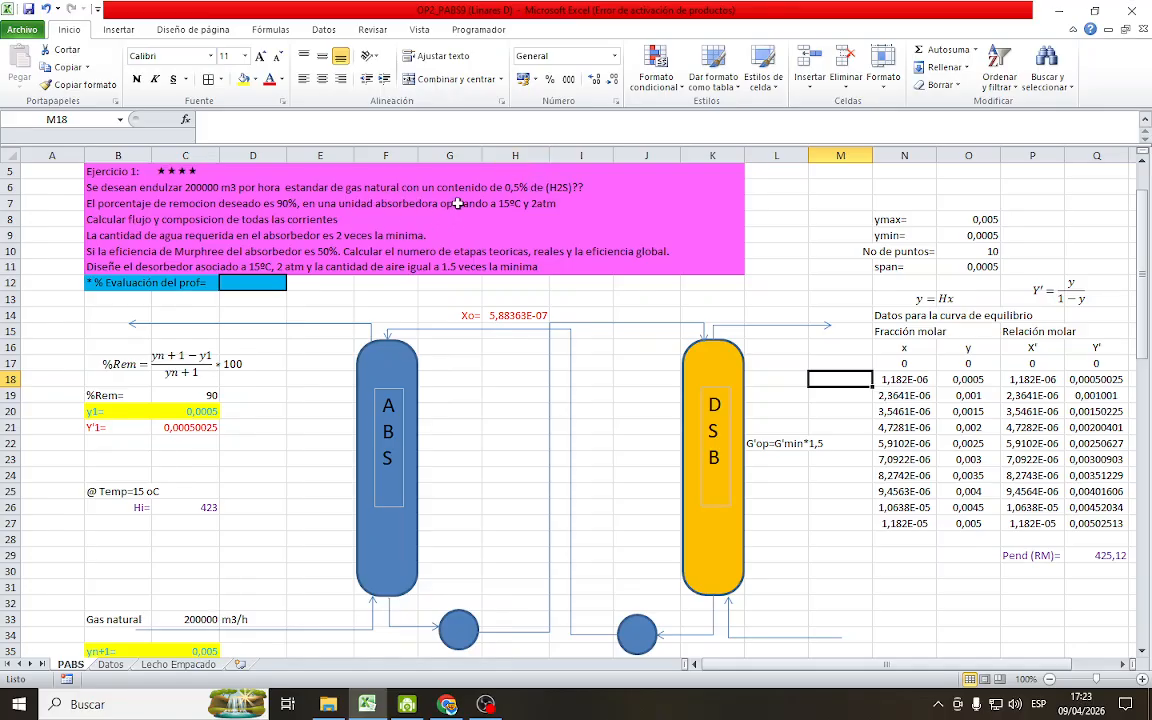
{"action": "left_click_drag", "start_coordinate": [100, 235], "coordinate": [405, 236]}
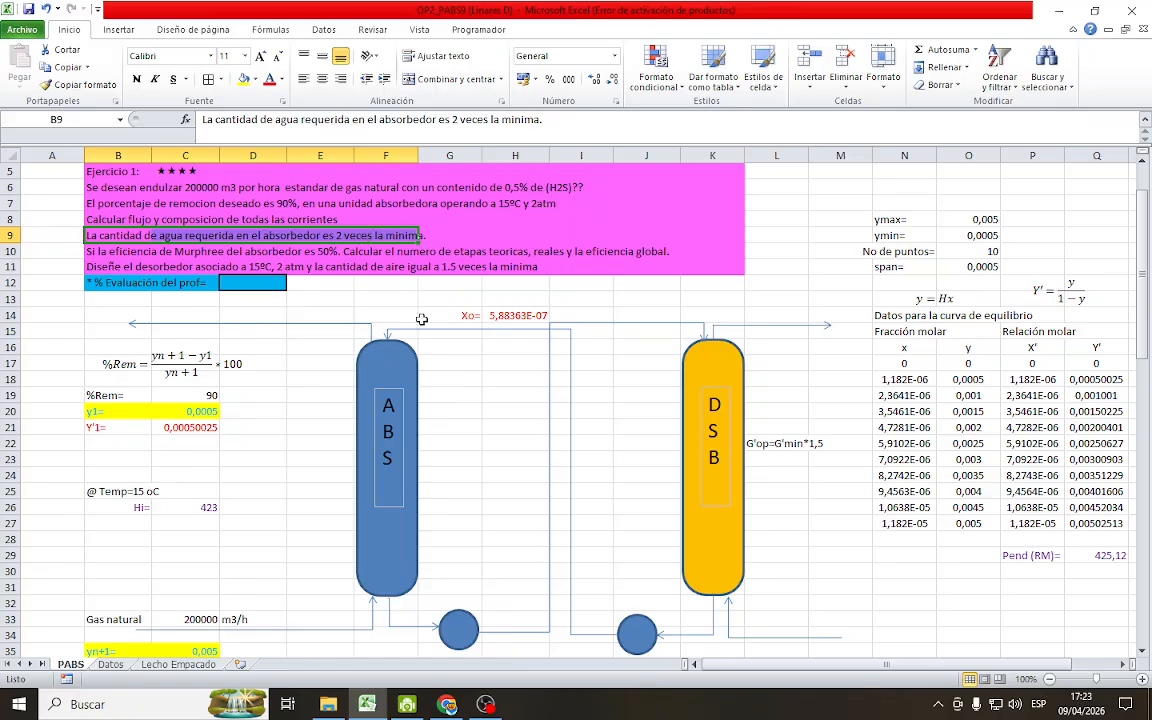
{"action": "left_click", "coordinate": [488, 431]}
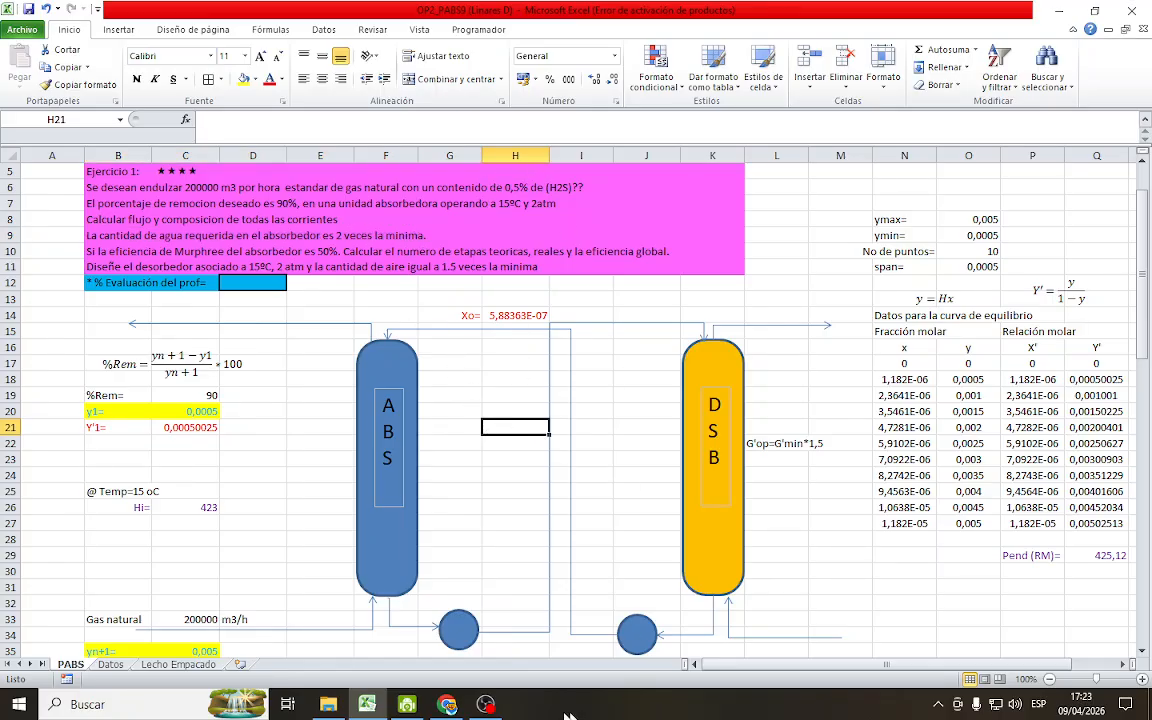
{"action": "left_click", "coordinate": [446, 704]}
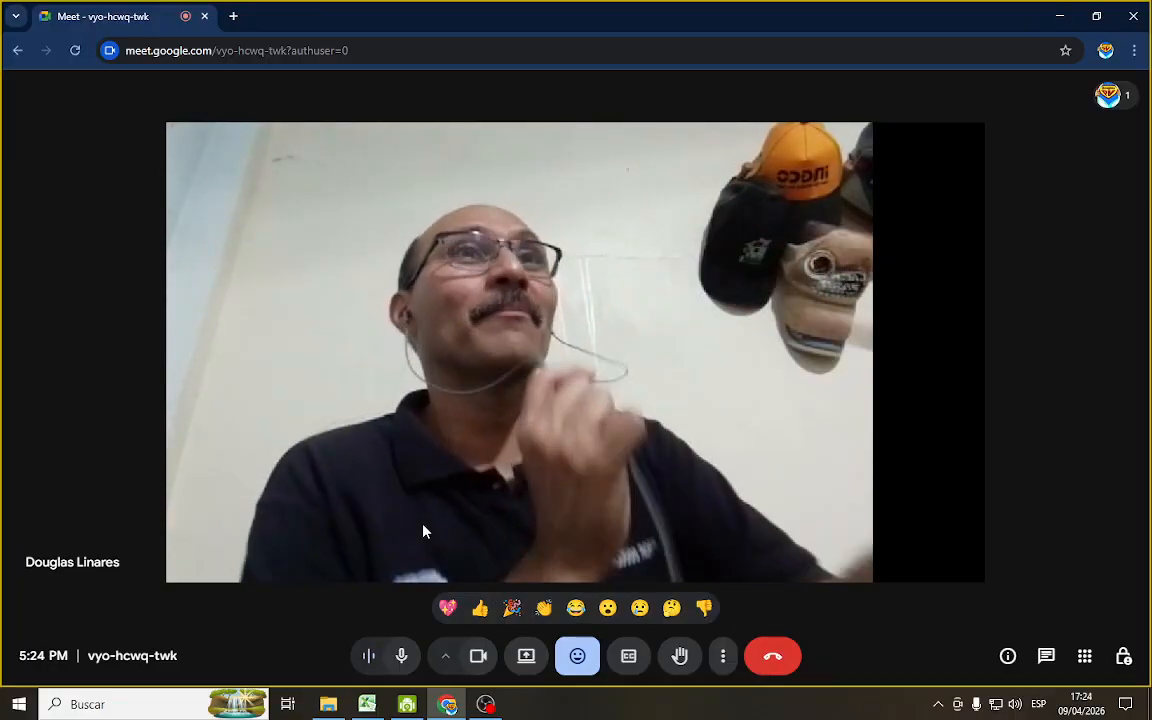
{"action": "left_click", "coordinate": [365, 706]}
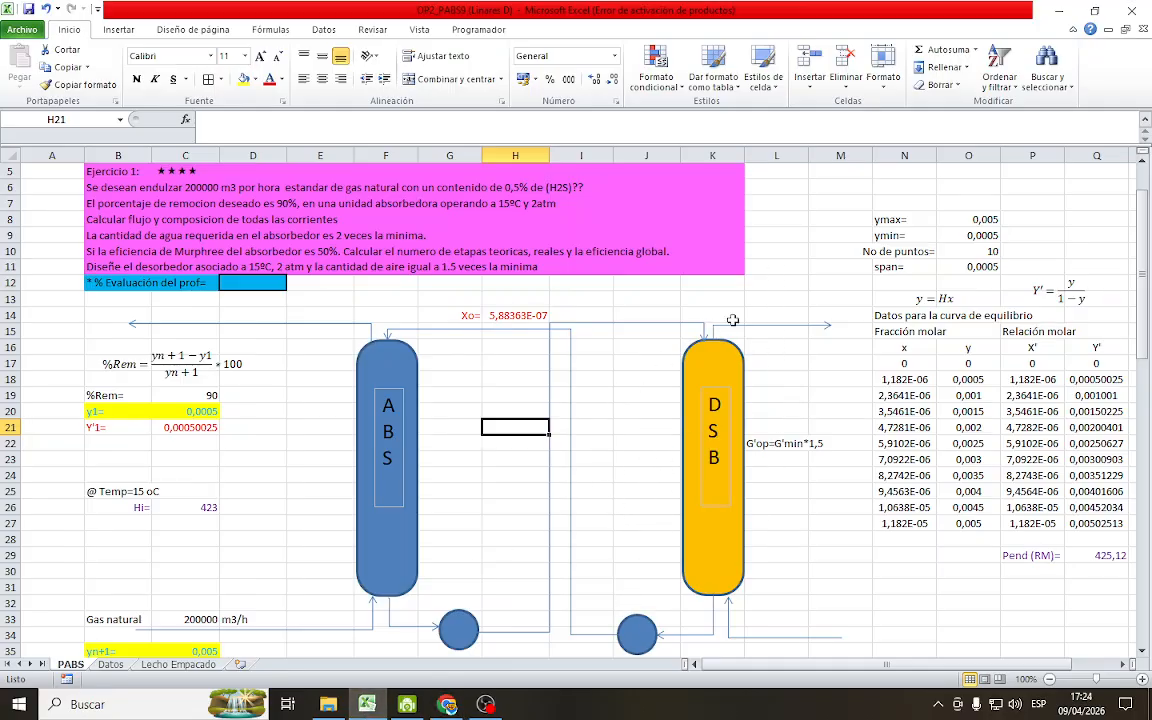
Enter the label (Xo)d= in cell J14, above the liquid line feeding the DSB column
{"action": "scroll", "coordinate": [620, 540], "scroll_direction": "down", "scroll_amount": 2}
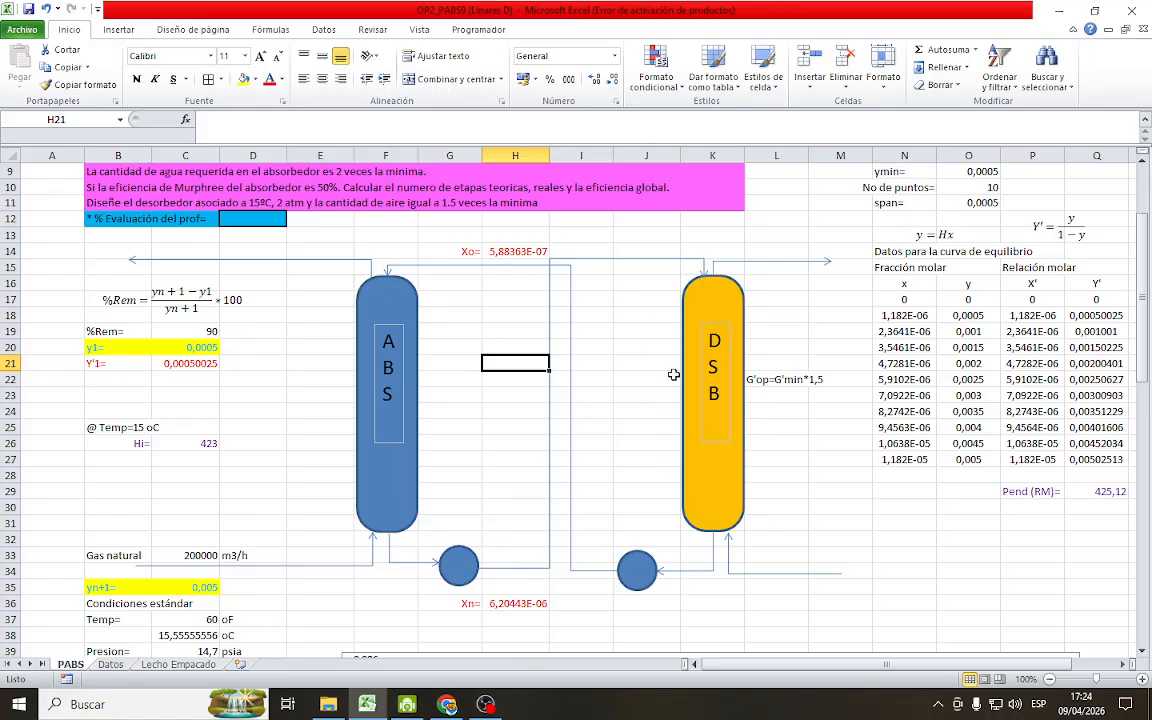
{"action": "left_click", "coordinate": [645, 247]}
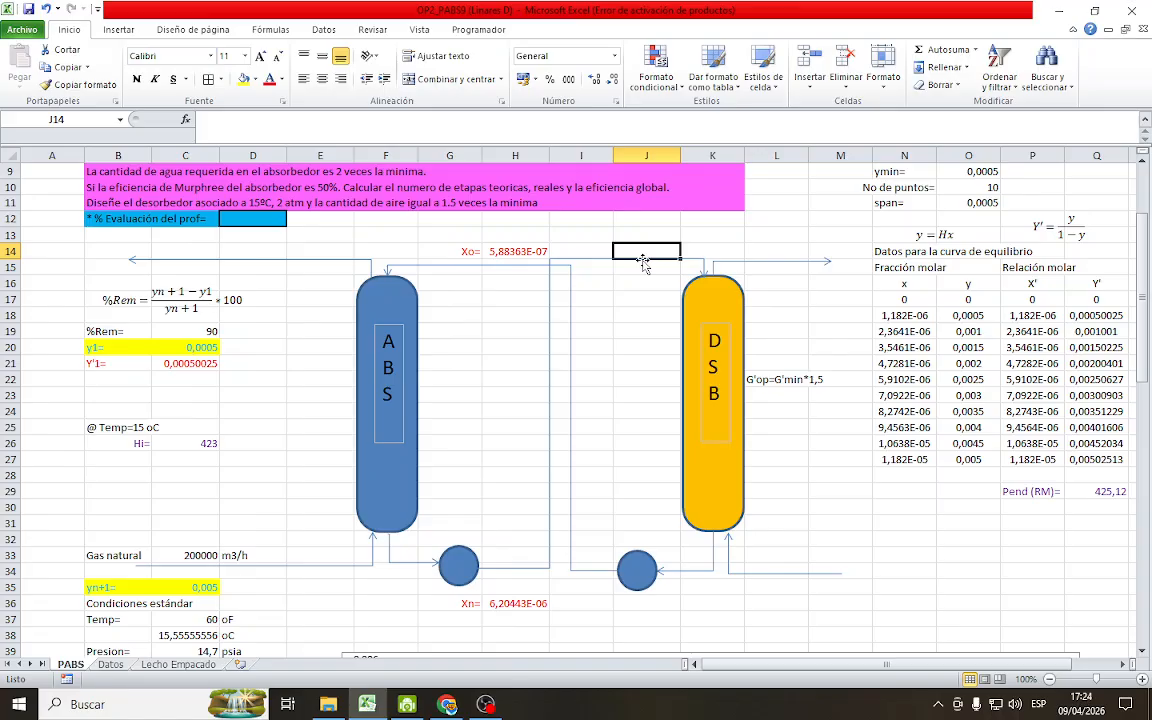
{"action": "type", "text": "Xo)d="}
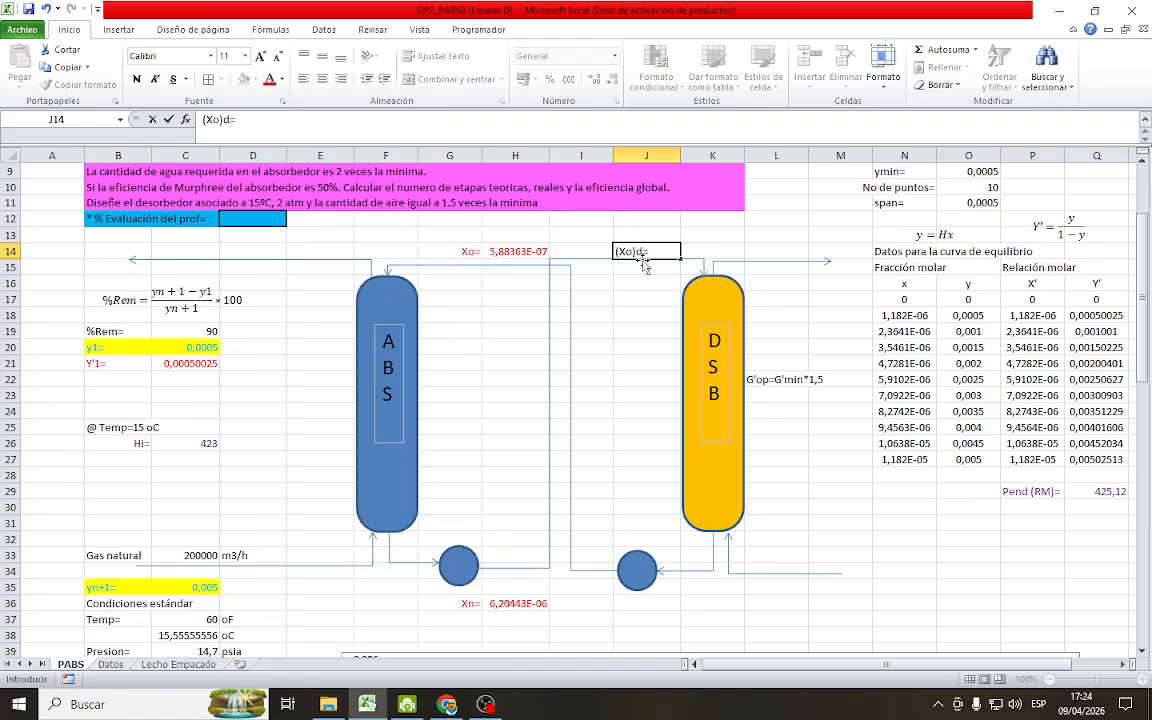
{"action": "key", "text": "Return"}
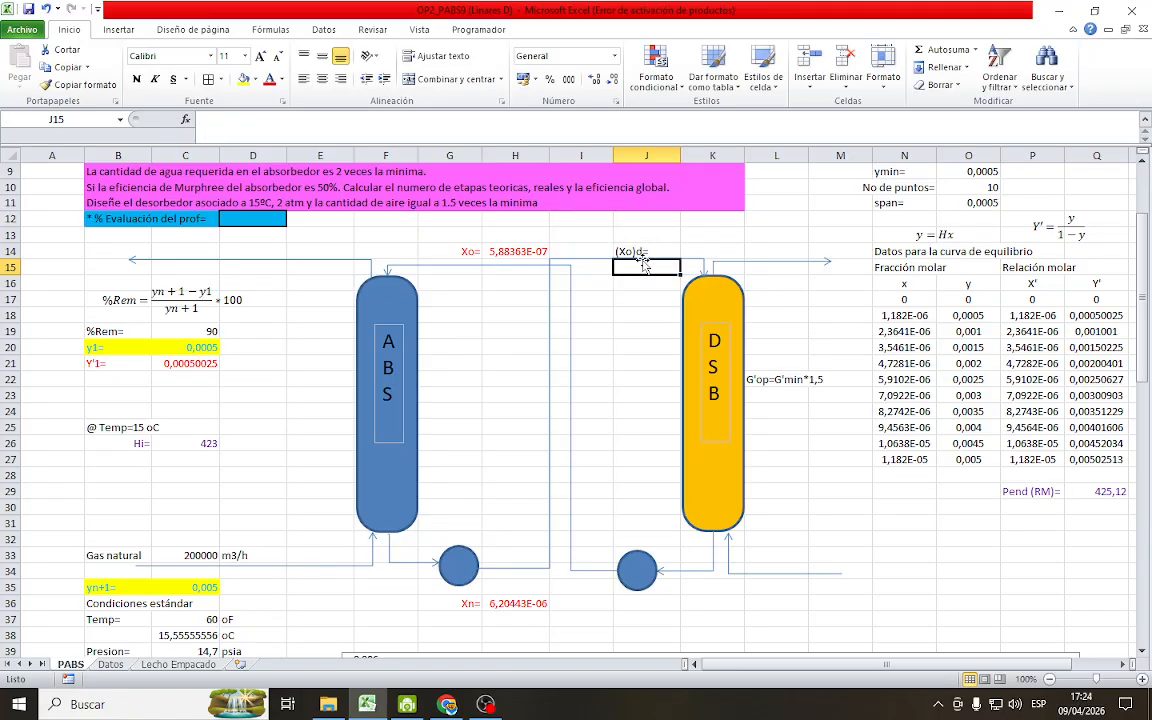
Right-align the (Xo)d= label in J14 and set the font of J14:K14 to red
{"action": "left_click", "coordinate": [641, 252]}
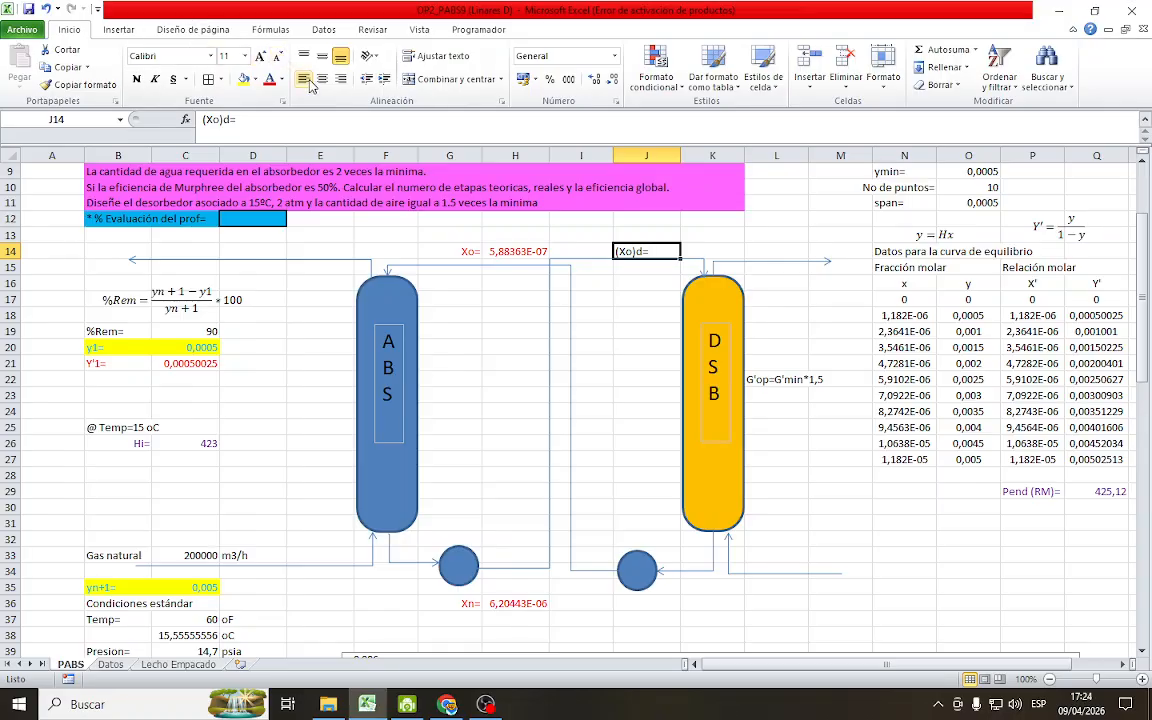
{"action": "left_click", "coordinate": [341, 79]}
{"action": "left_click", "coordinate": [660, 299]}
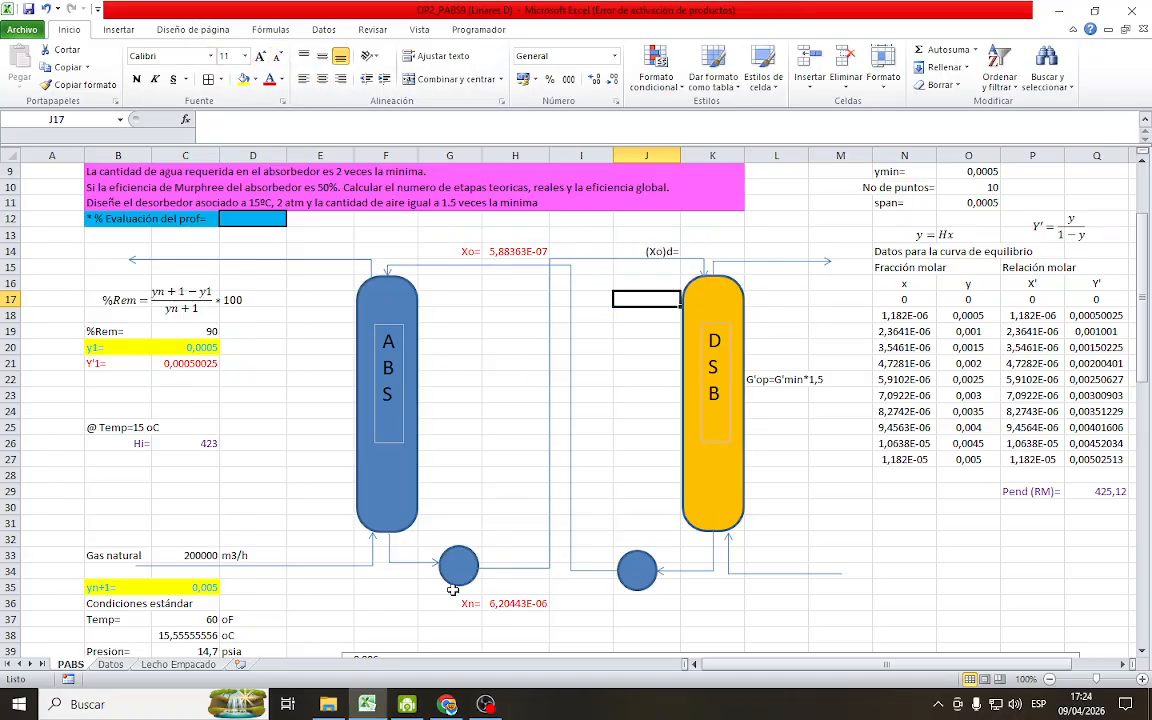
{"action": "left_click_drag", "start_coordinate": [648, 251], "coordinate": [740, 249]}
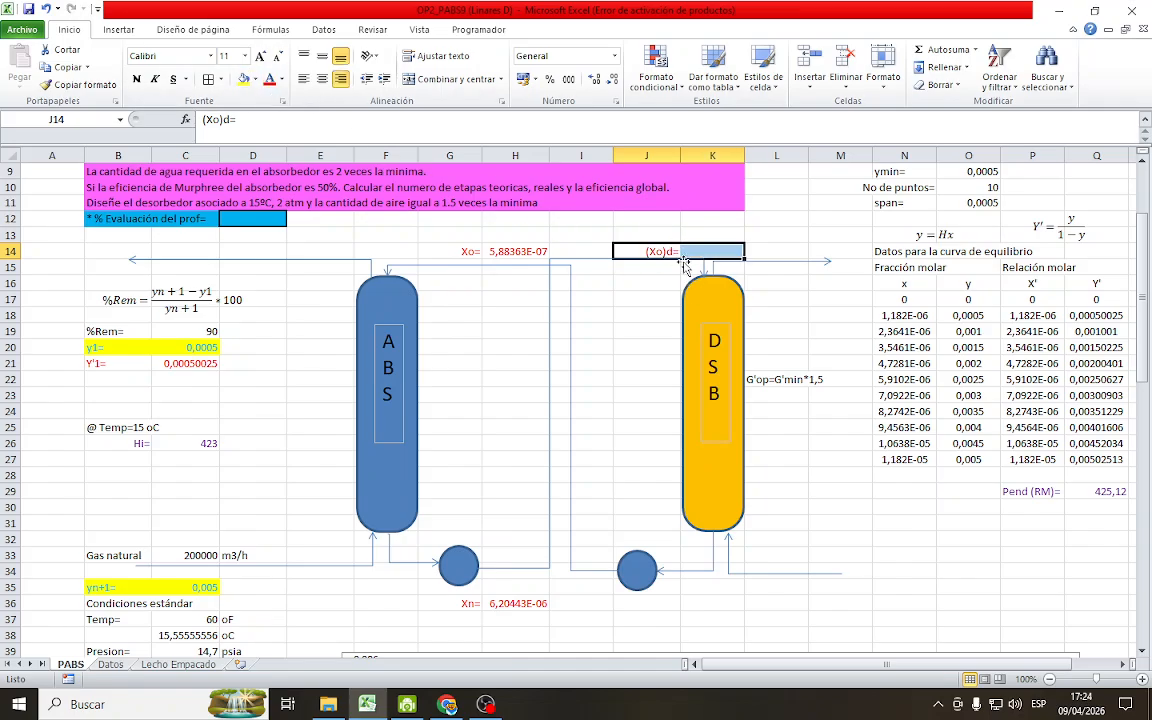
{"action": "left_click", "coordinate": [625, 283]}
Link cell K14, the desorber's (Xo)d value, to the absorber's Xn in H36 and save the workbook
{"action": "left_click", "coordinate": [708, 249]}
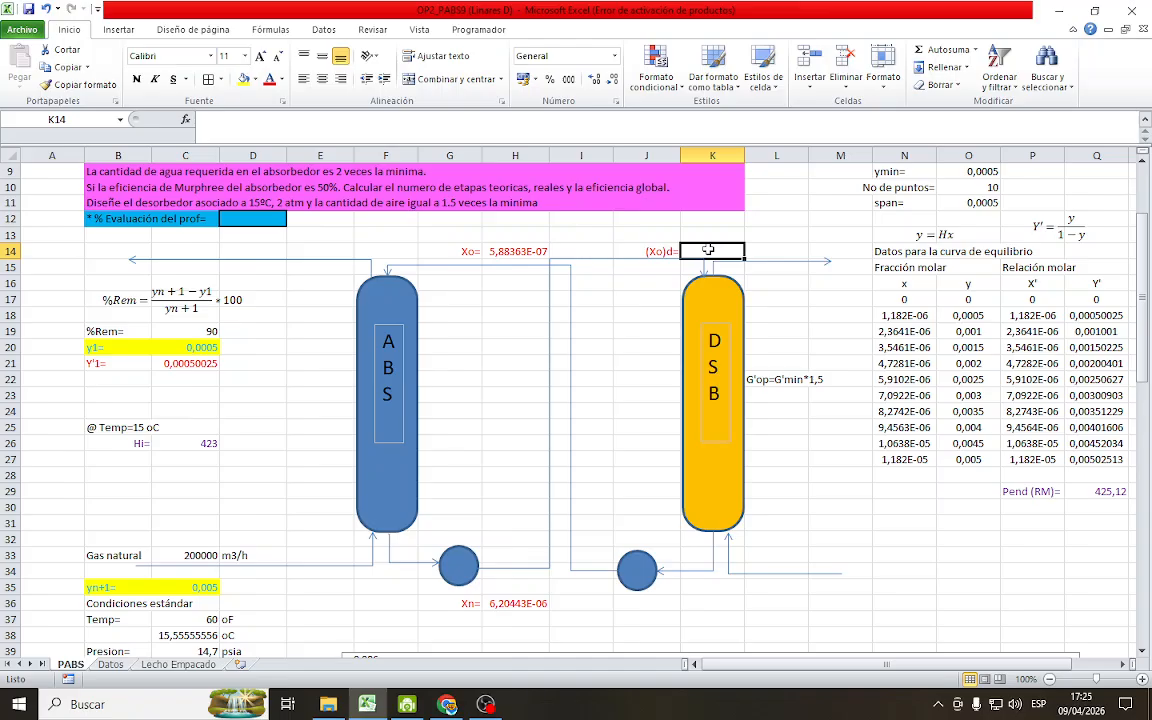
{"action": "type", "text": "="}
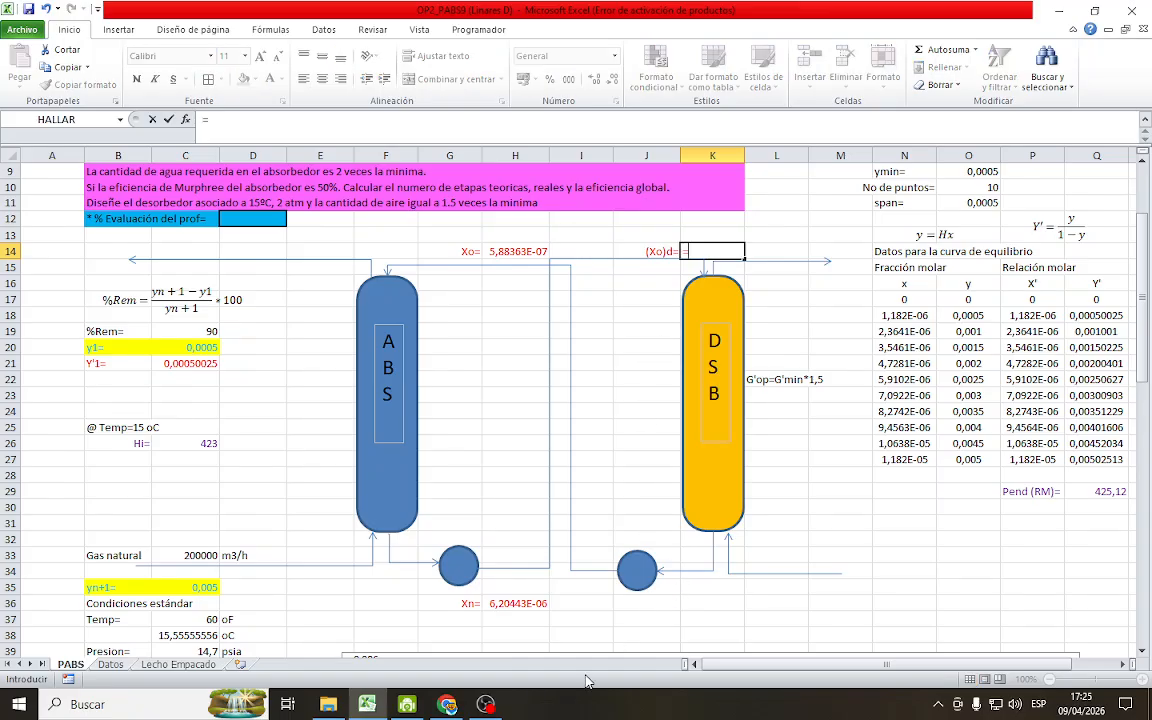
{"action": "left_click", "coordinate": [510, 604]}
{"action": "key", "text": "Return"}
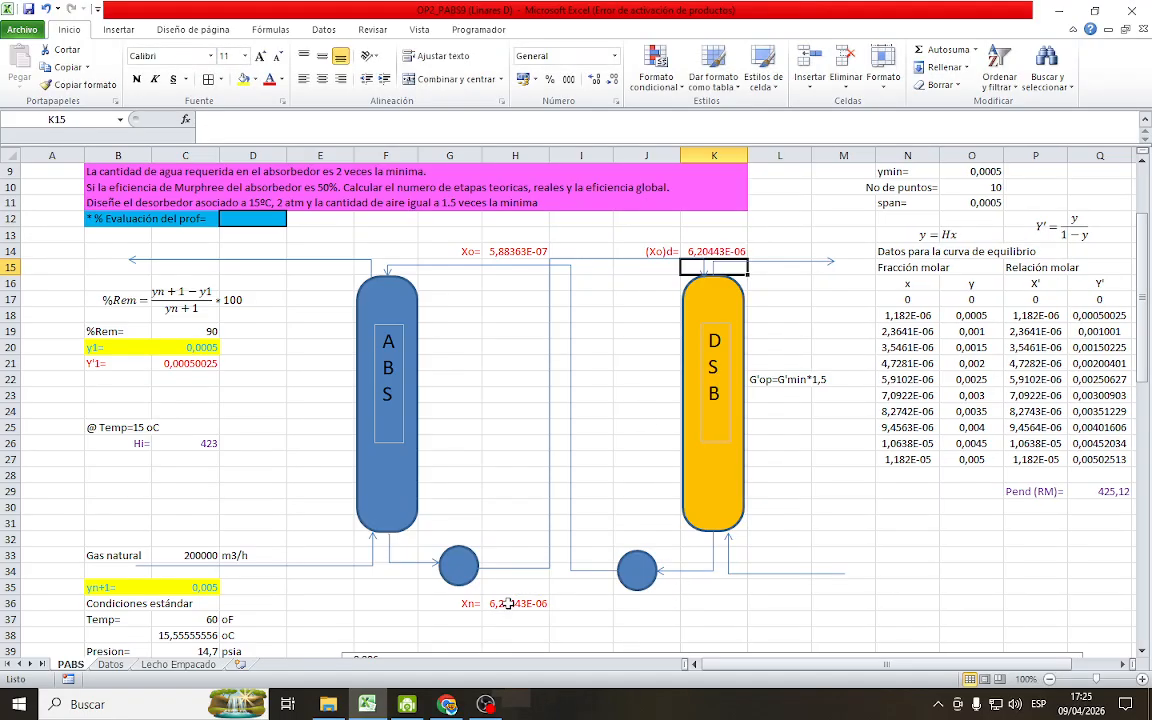
{"action": "left_click", "coordinate": [610, 442]}
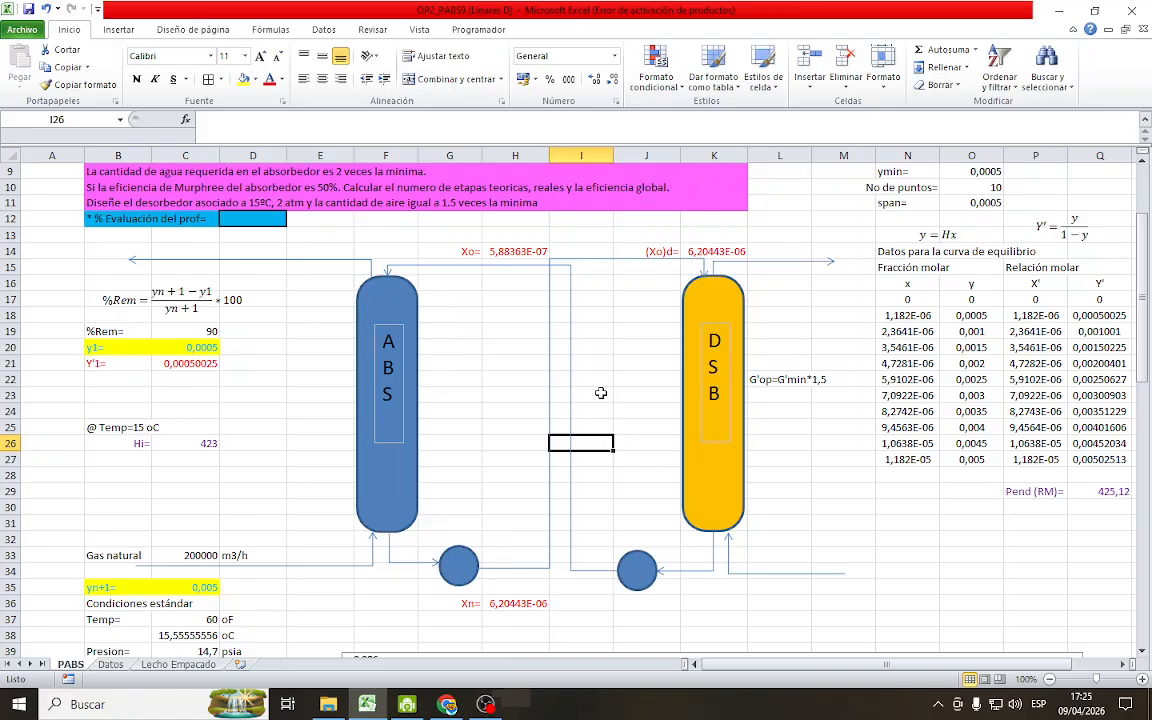
{"action": "left_click", "coordinate": [28, 10]}
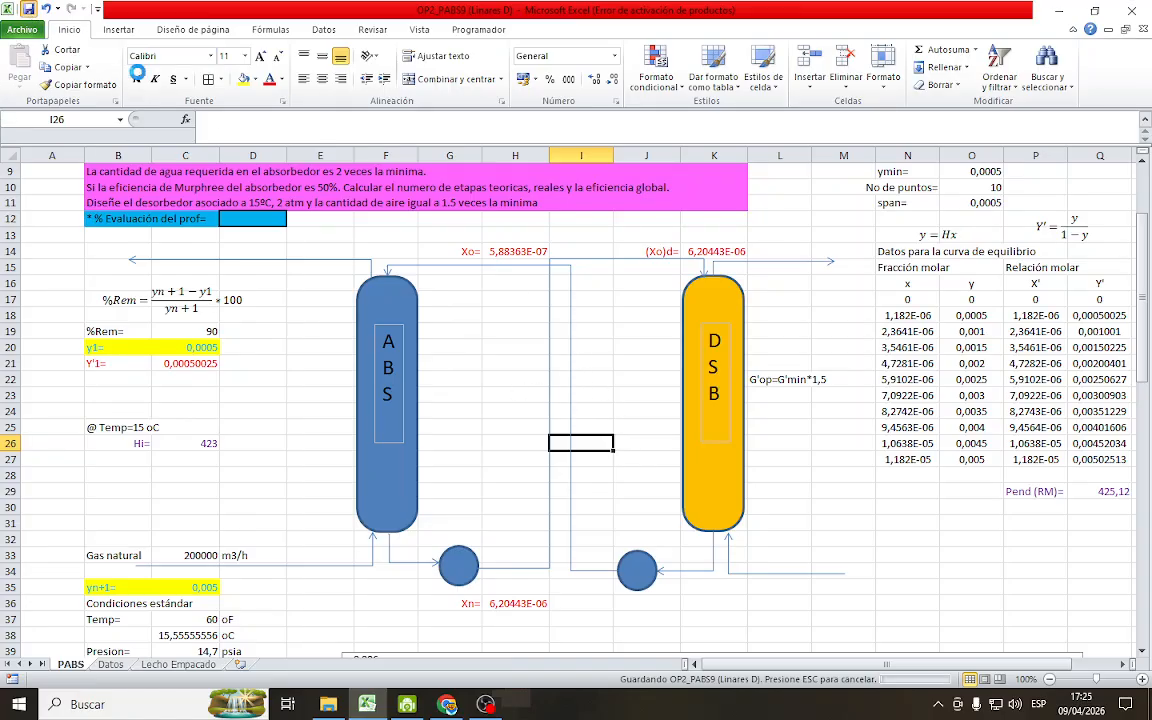
Enter the right-aligned label (Xn)d= in J36 below the DSB column's liquid outlet and set J36:K36 to red font
{"action": "left_click", "coordinate": [653, 604]}
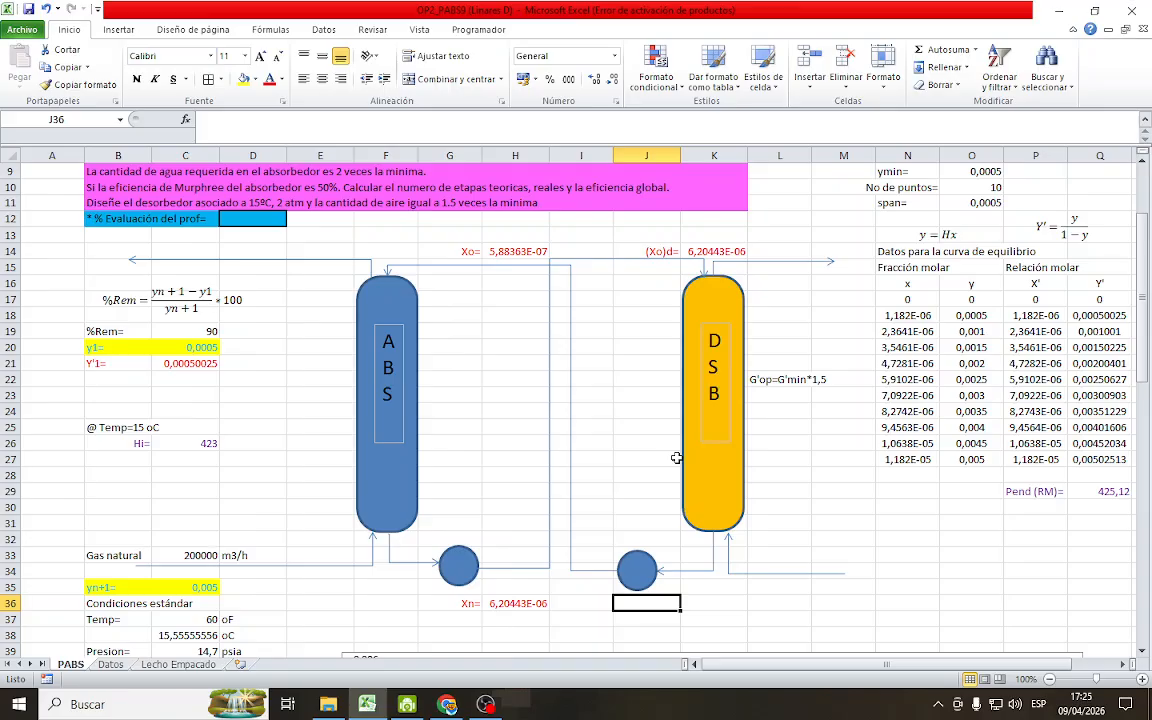
{"action": "type", "text": "(Xn"}
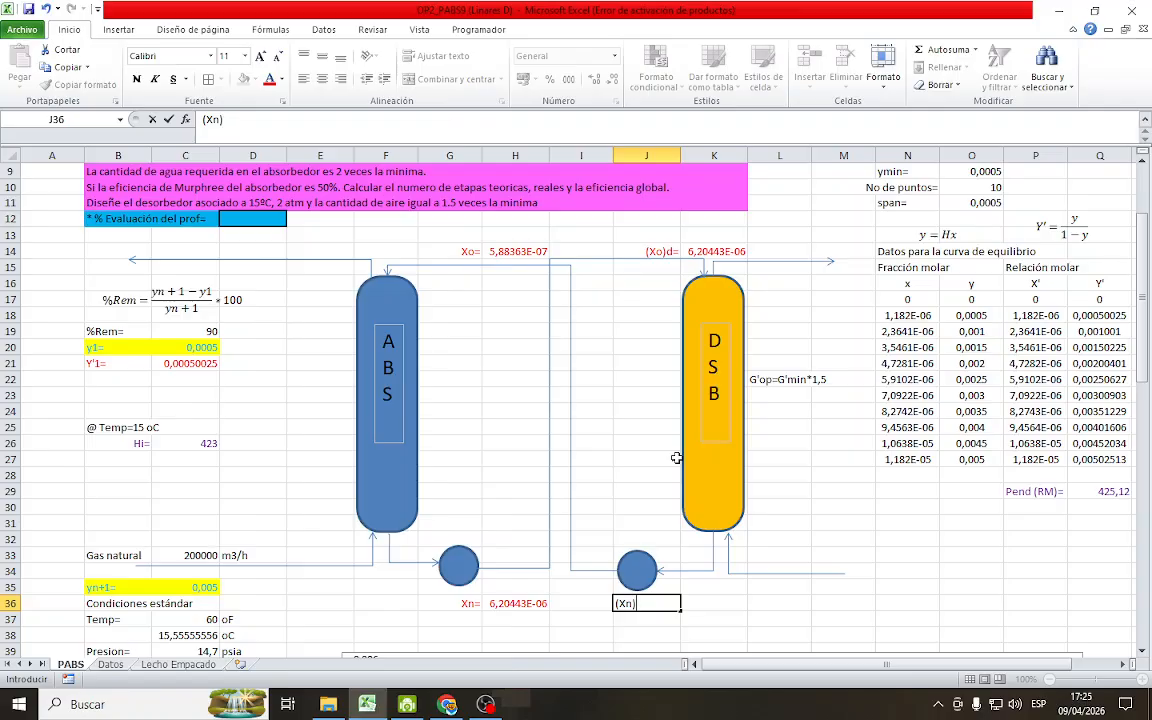
{"action": "type", "text": ")d="}
{"action": "key", "text": "Return"}
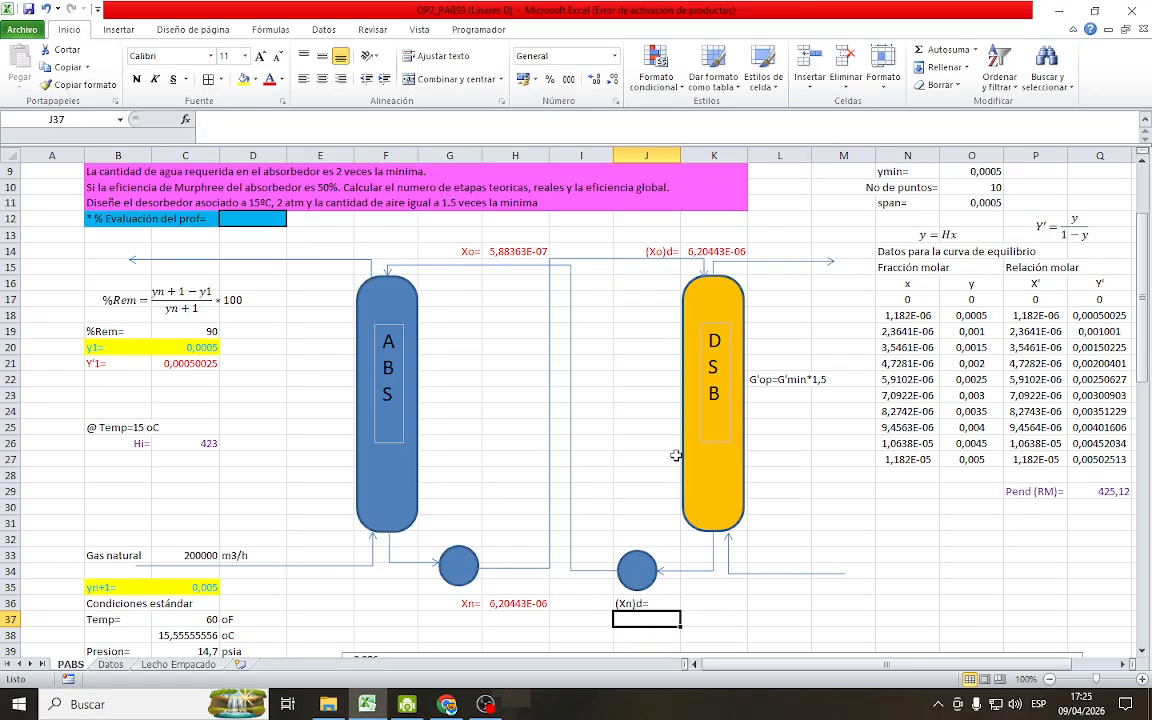
{"action": "left_click", "coordinate": [651, 605]}
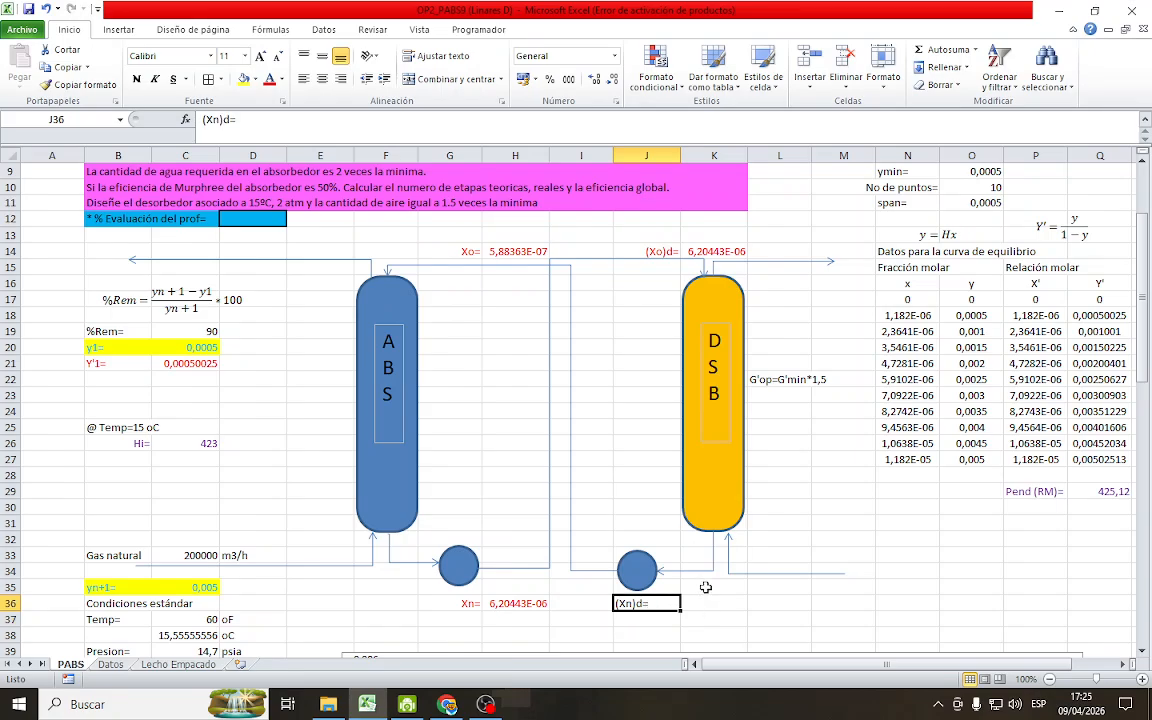
{"action": "left_click", "coordinate": [340, 80]}
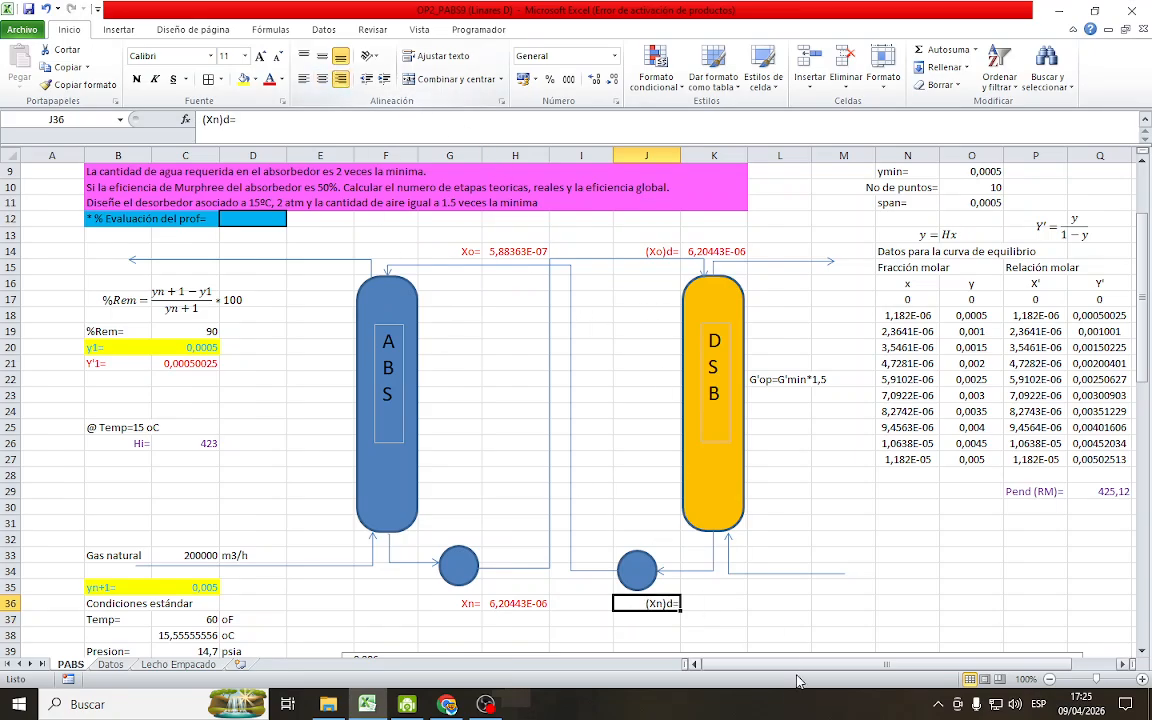
{"action": "left_click_drag", "start_coordinate": [669, 601], "coordinate": [714, 603]}
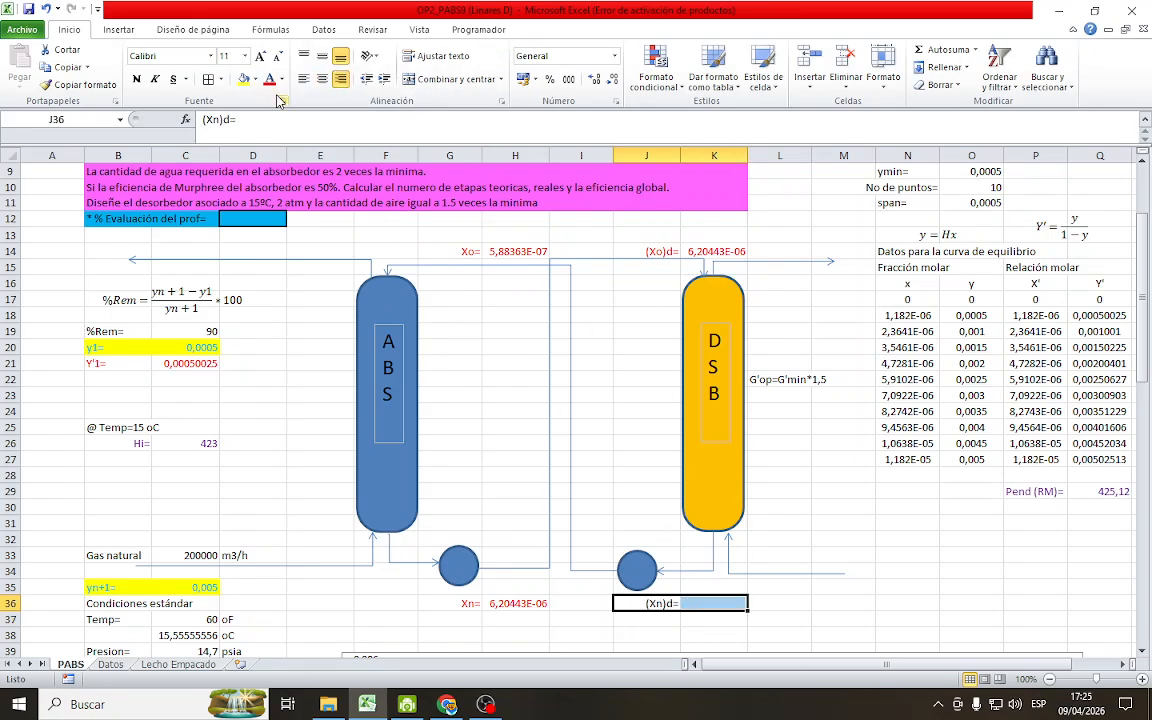
Link cell K36, the desorber's (Xn)d value, to the absorber's Xo in H14 and save the workbook
{"action": "left_click", "coordinate": [720, 602]}
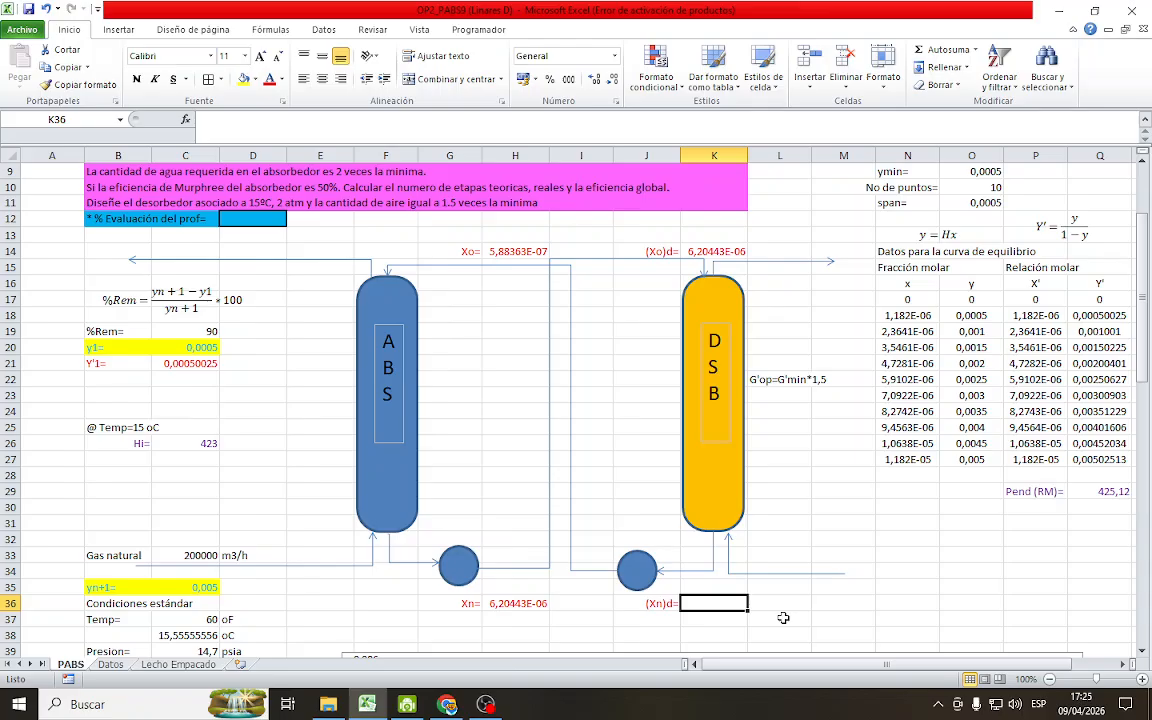
{"action": "type", "text": "="}
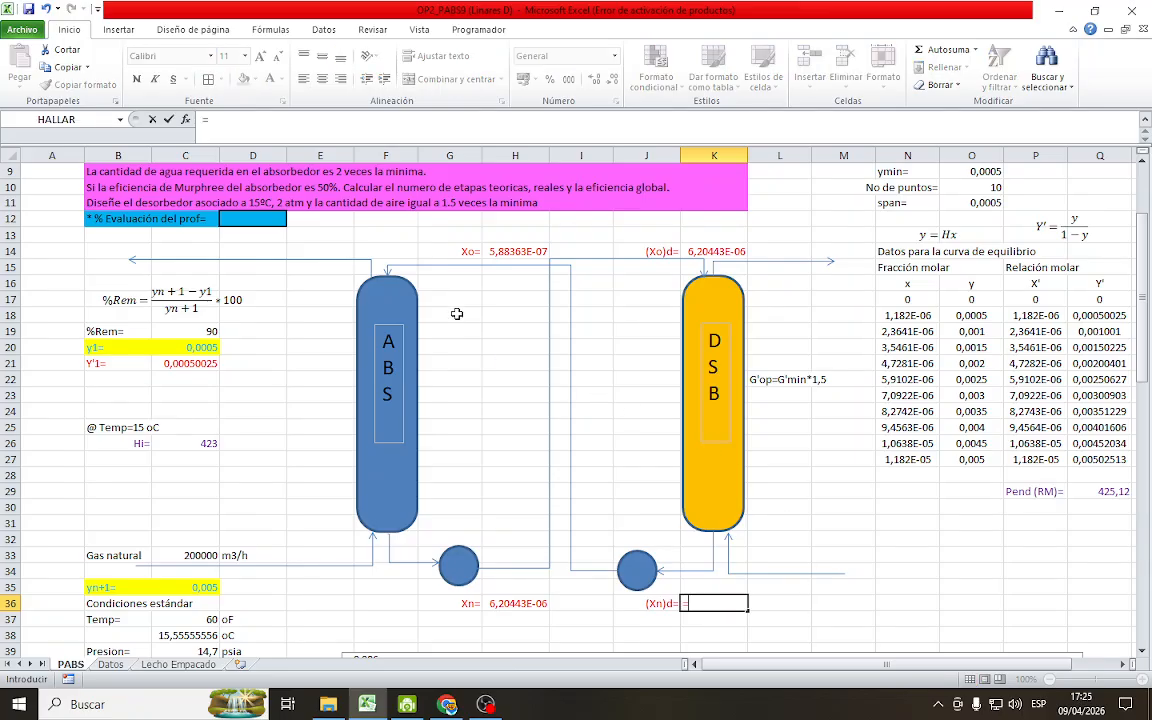
{"action": "left_click", "coordinate": [496, 251]}
{"action": "key", "text": "Return"}
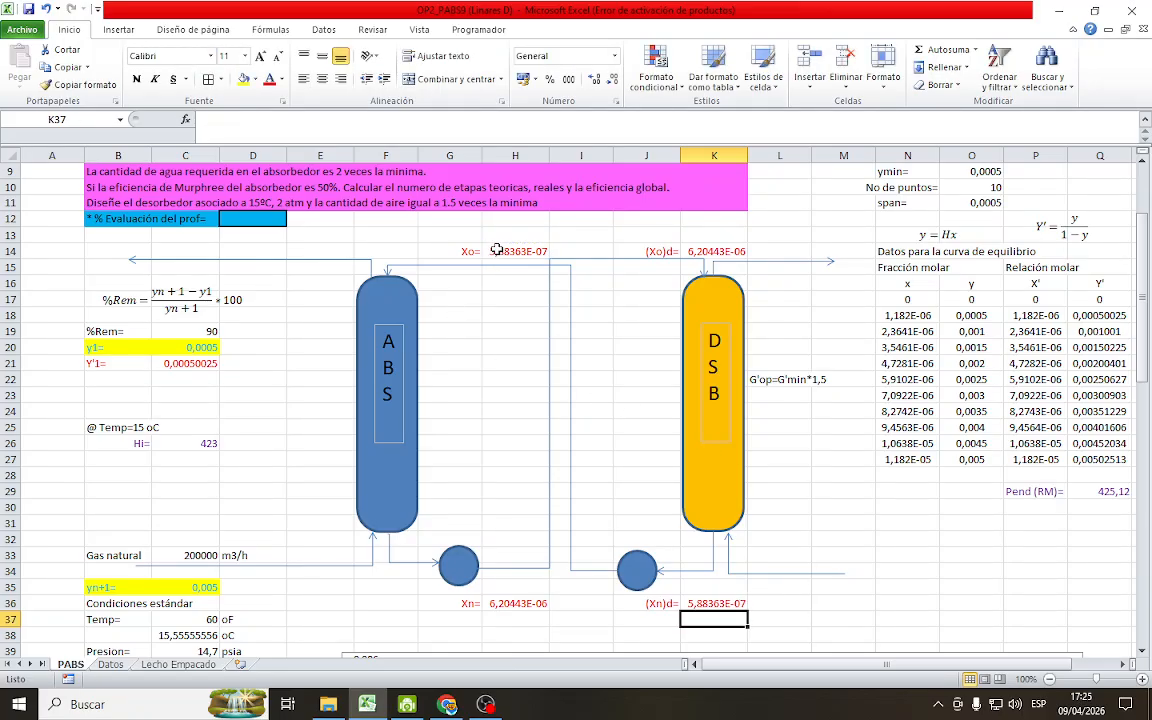
{"action": "left_click", "coordinate": [27, 12]}
Enter the label Aire libre de H2S in cell M33, above the gas inlet line of the DSB column
{"action": "left_click", "coordinate": [110, 555]}
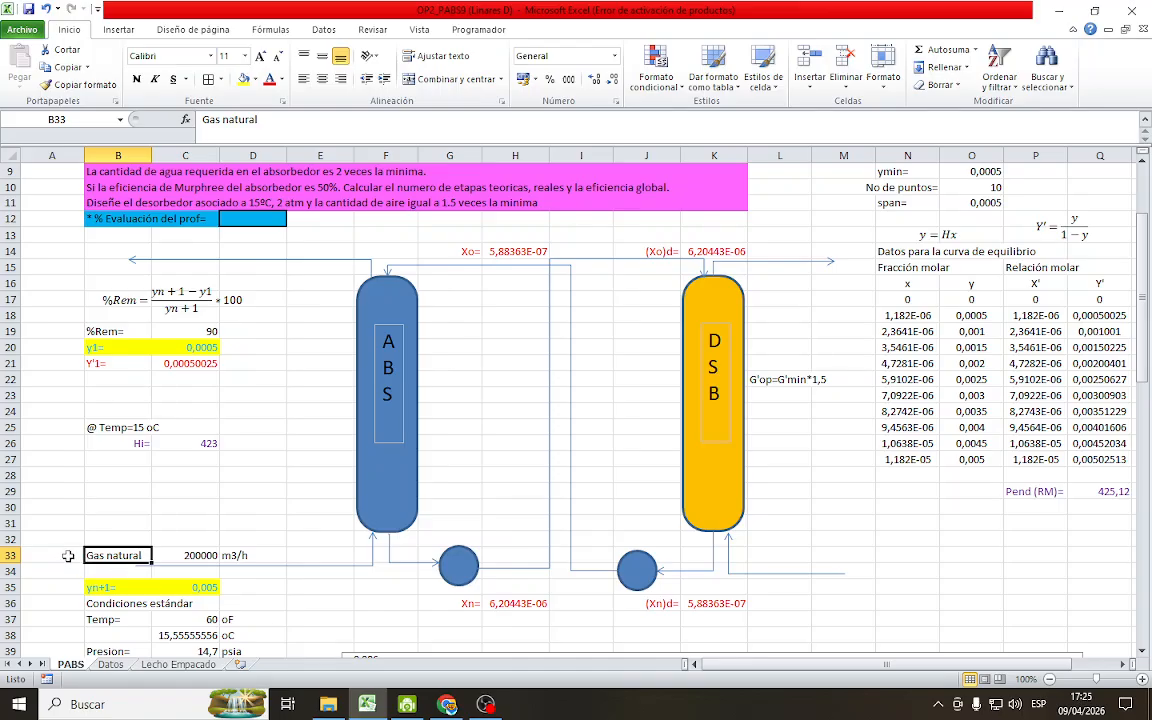
{"action": "left_click_drag", "start_coordinate": [68, 556], "coordinate": [849, 555]}
{"action": "left_click", "coordinate": [849, 555]}
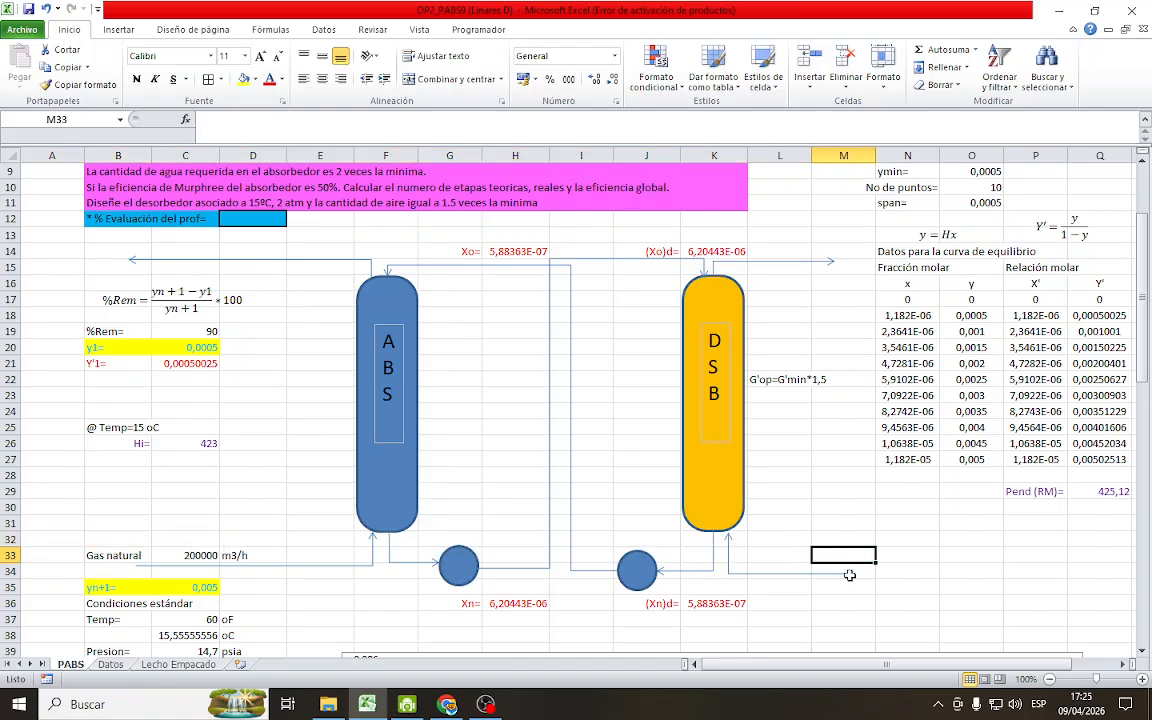
{"action": "type", "text": "Aire libre de H2S"}
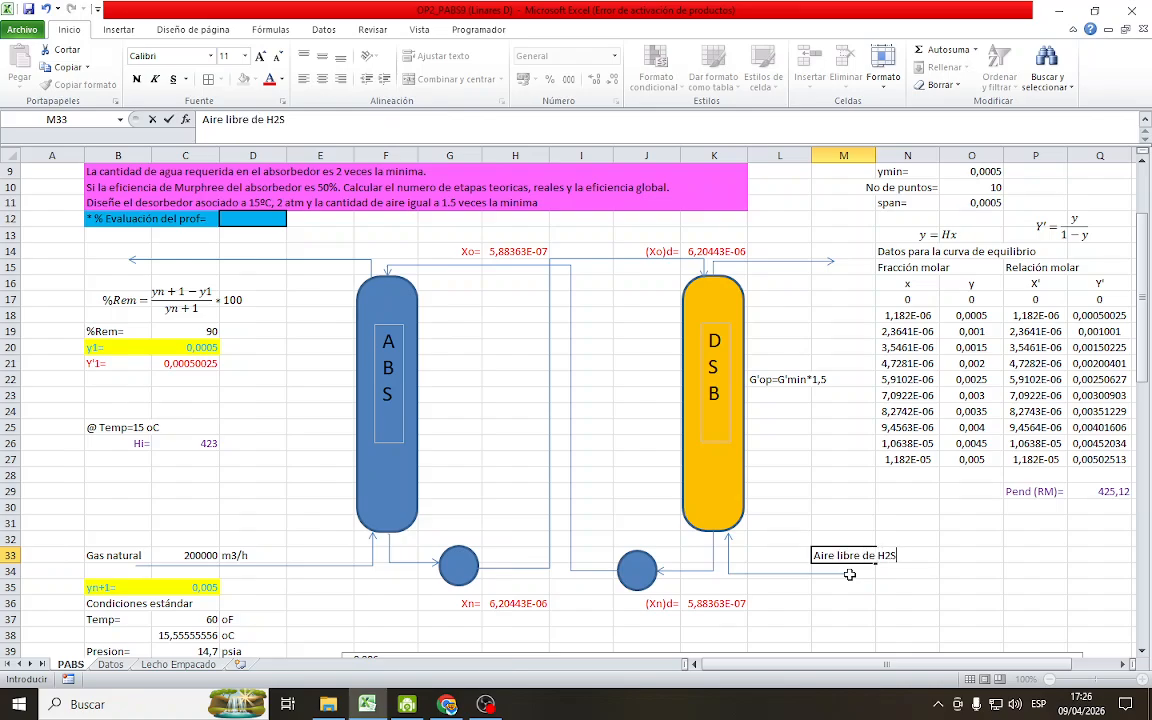
{"action": "key", "text": "Return"}
{"action": "left_click", "coordinate": [869, 526]}
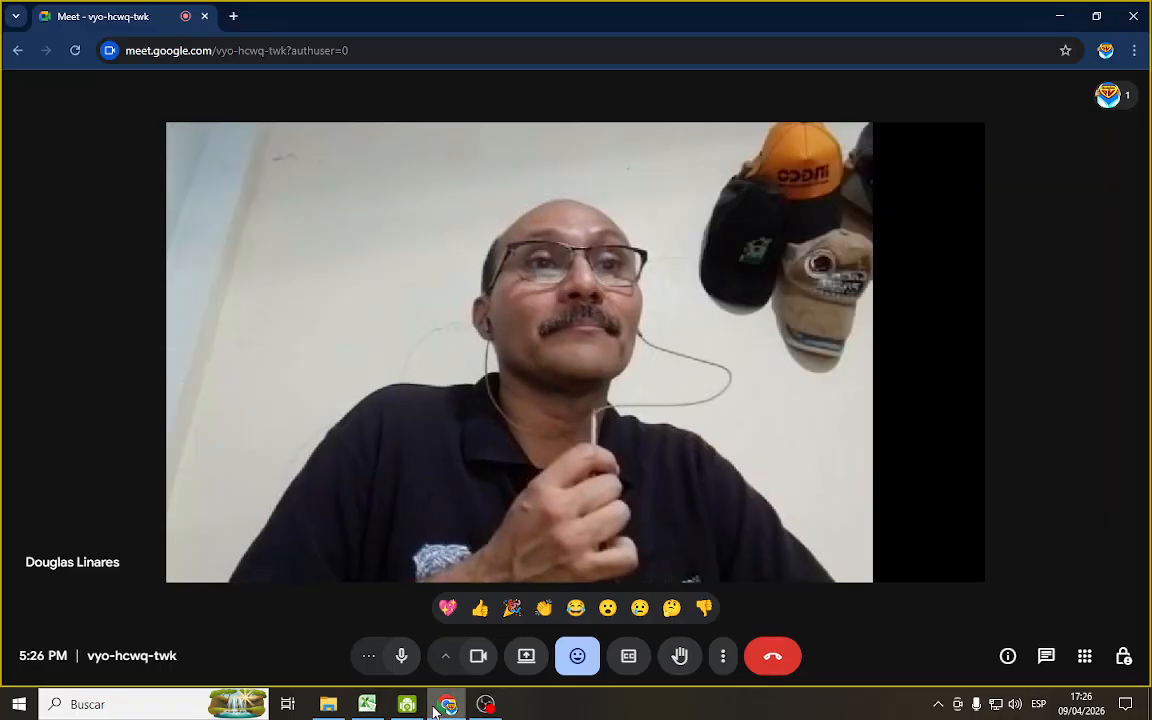
{"action": "left_click", "coordinate": [436, 706]}
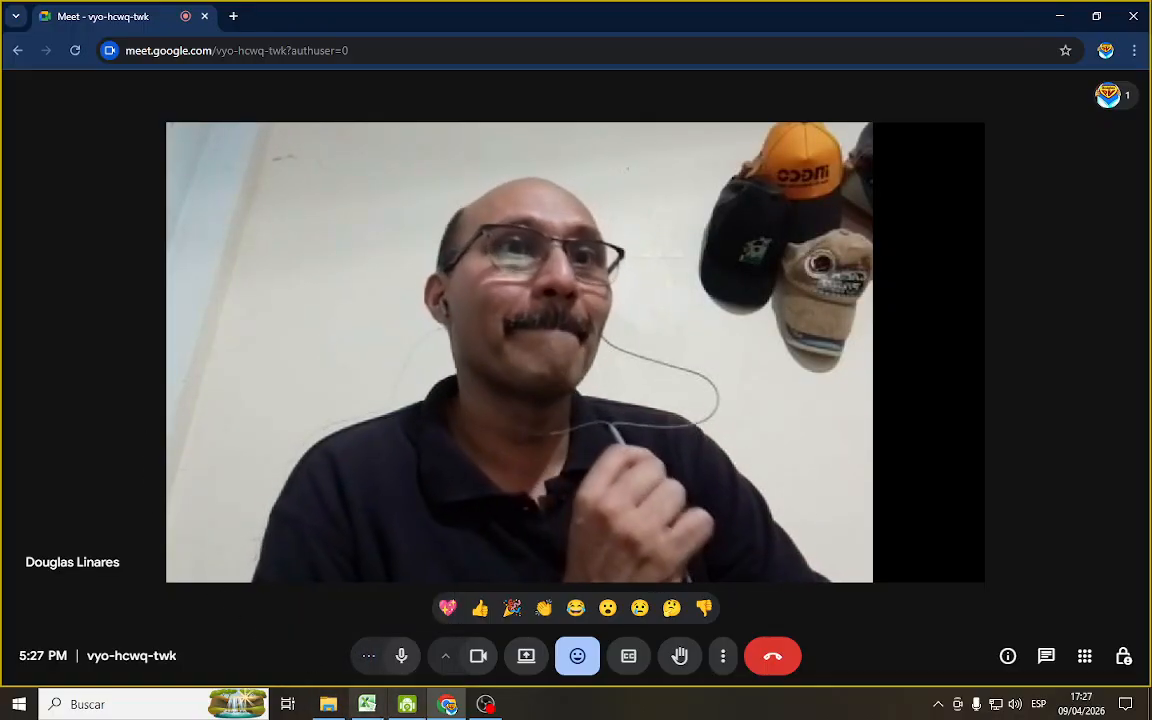
{"action": "left_click", "coordinate": [367, 704]}
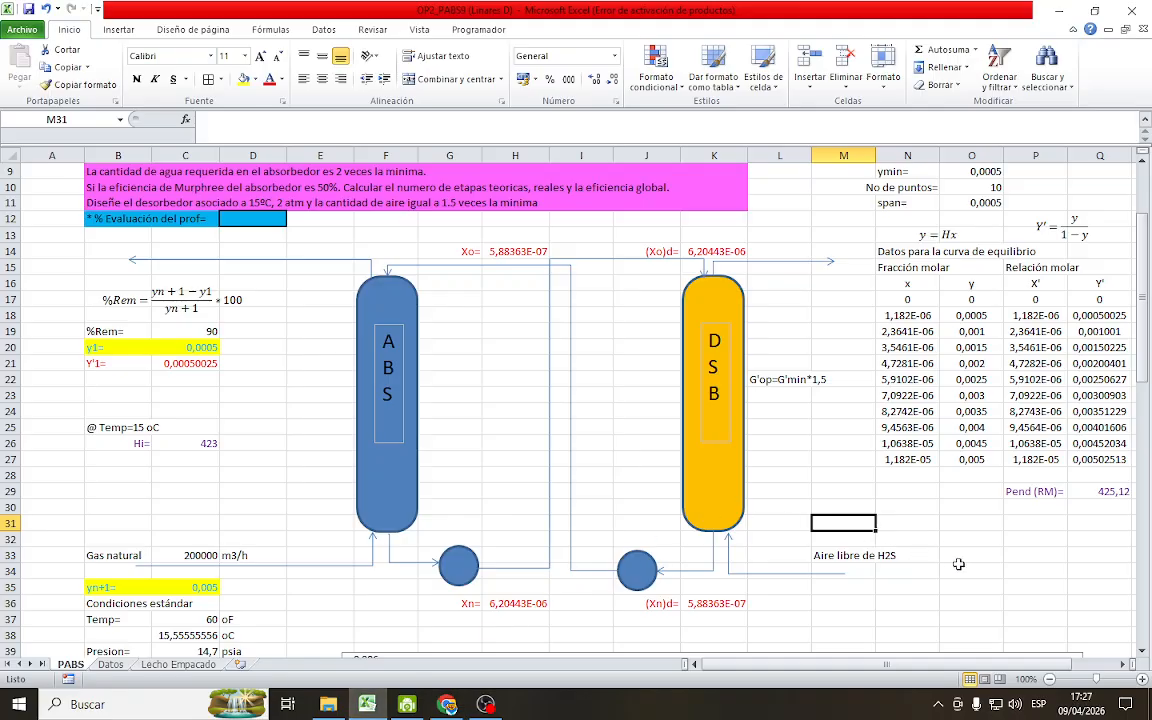
Extend the air inlet label in M33 to Aire libre de H2S (G')d
{"action": "left_click", "coordinate": [833, 587]}
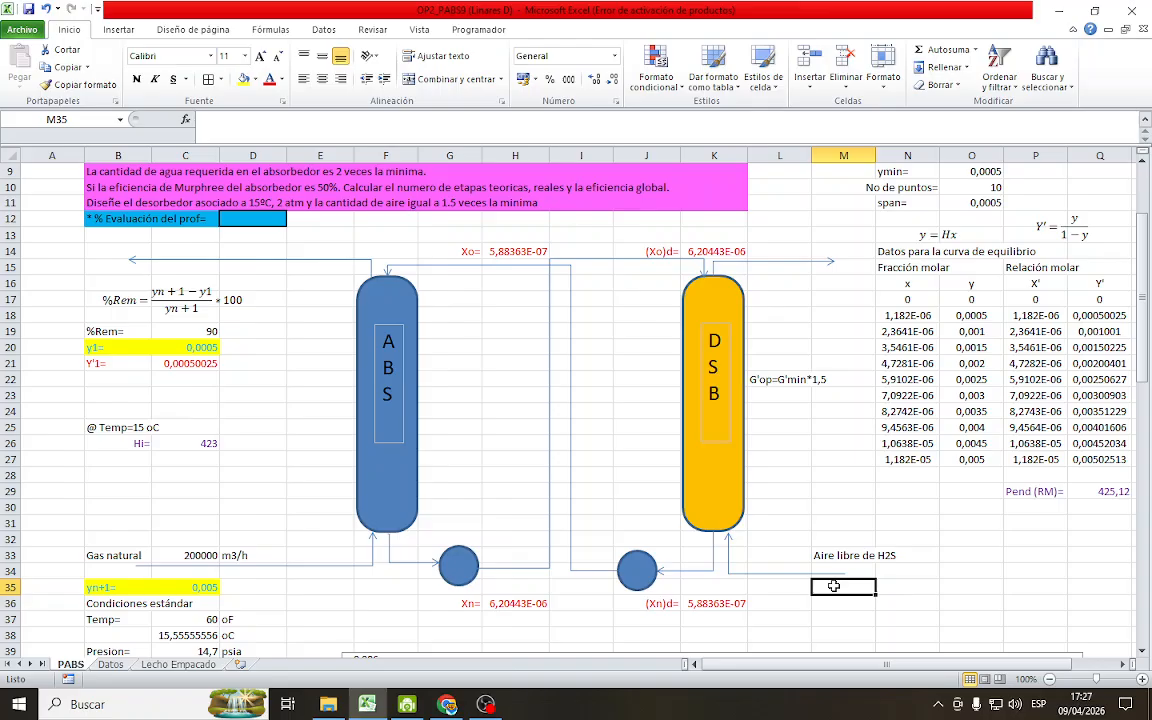
{"action": "scroll", "coordinate": [793, 505], "scroll_direction": "down", "scroll_amount": 1}
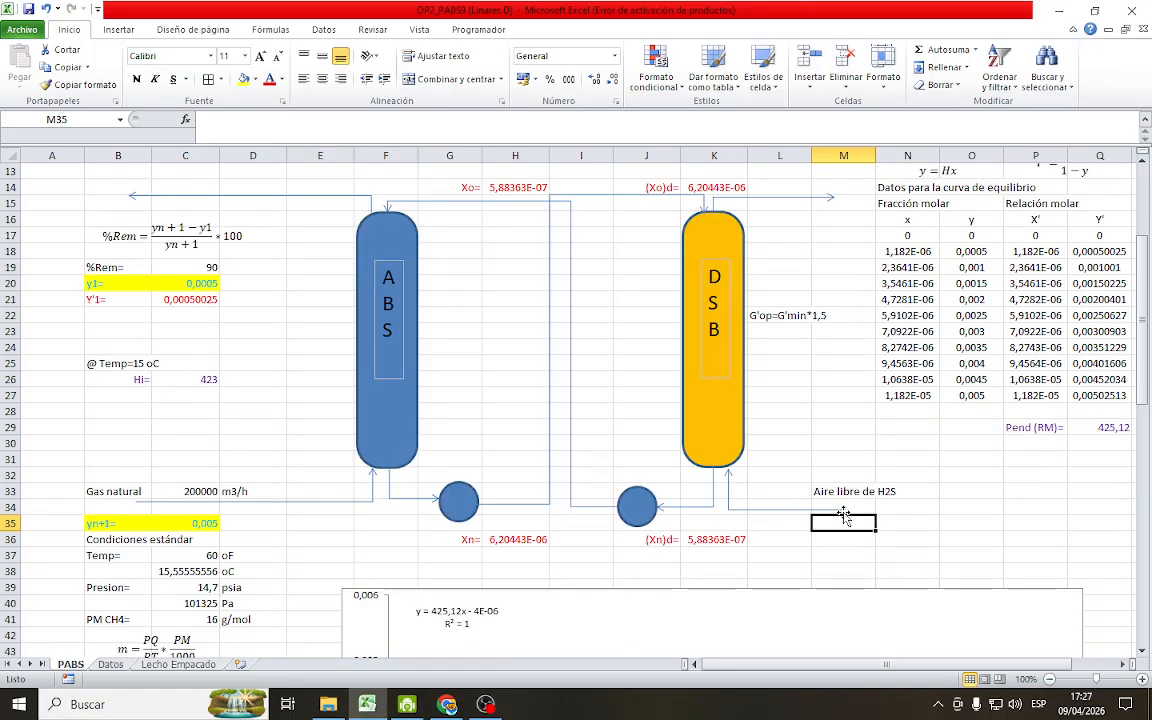
{"action": "left_click", "coordinate": [859, 495]}
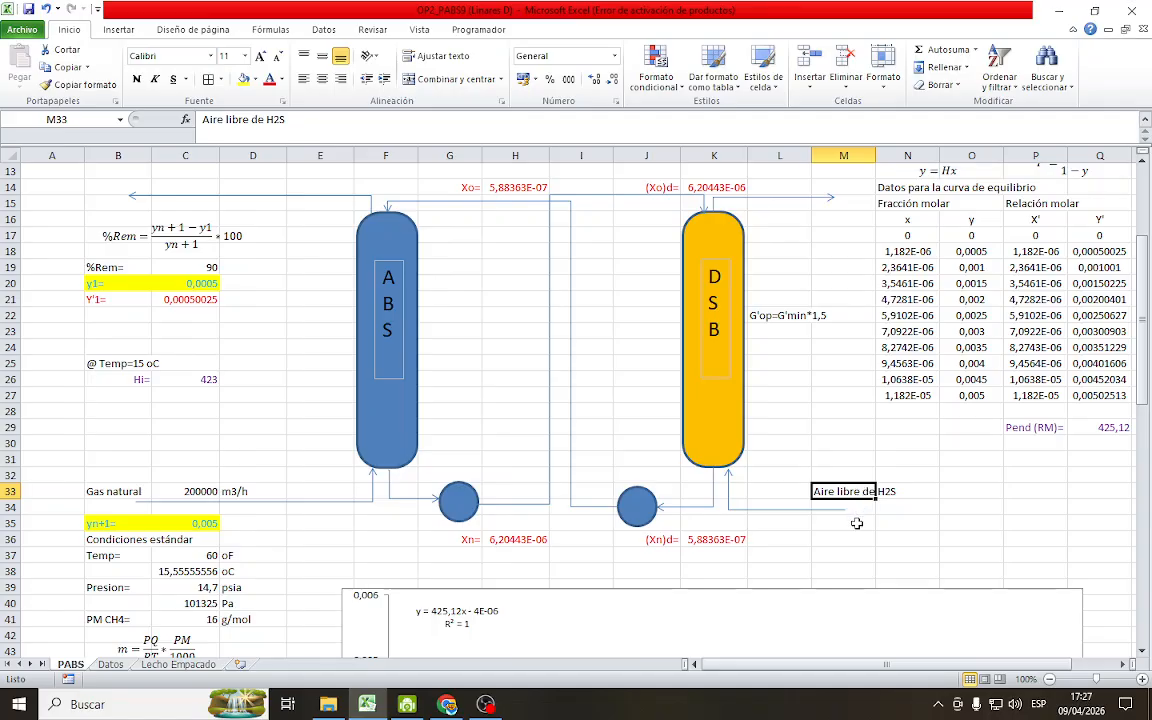
{"action": "left_click", "coordinate": [308, 119]}
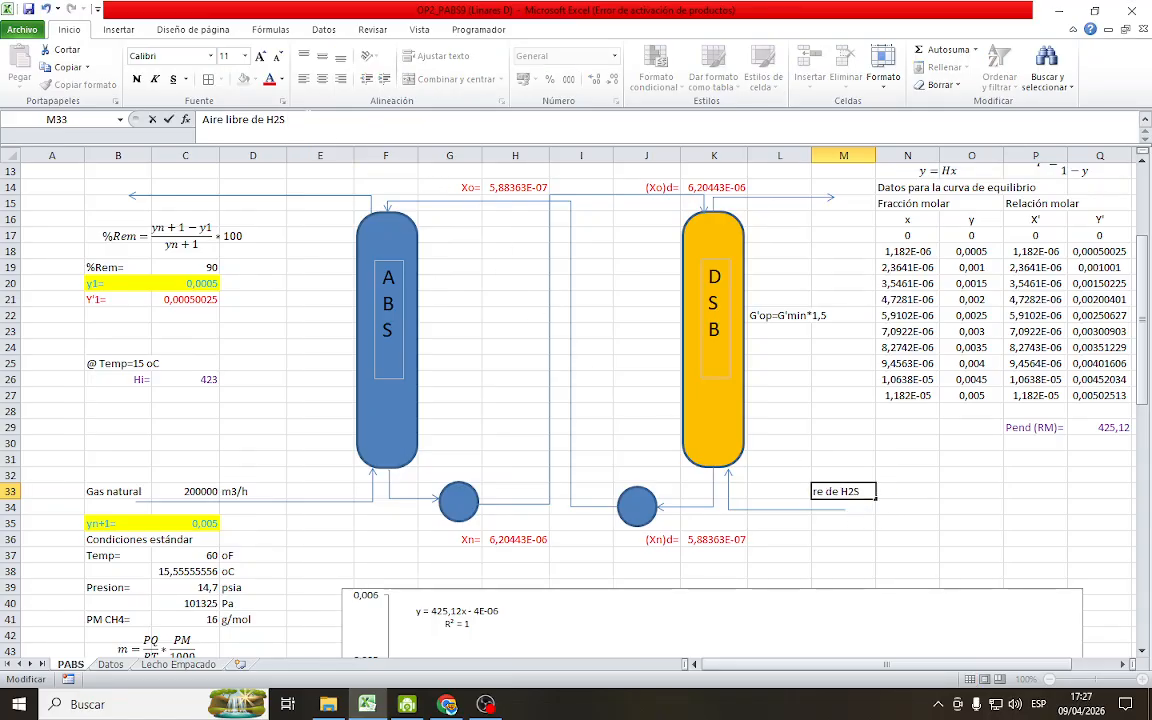
{"action": "type", "text": "G')d"}
{"action": "key", "text": "Return"}
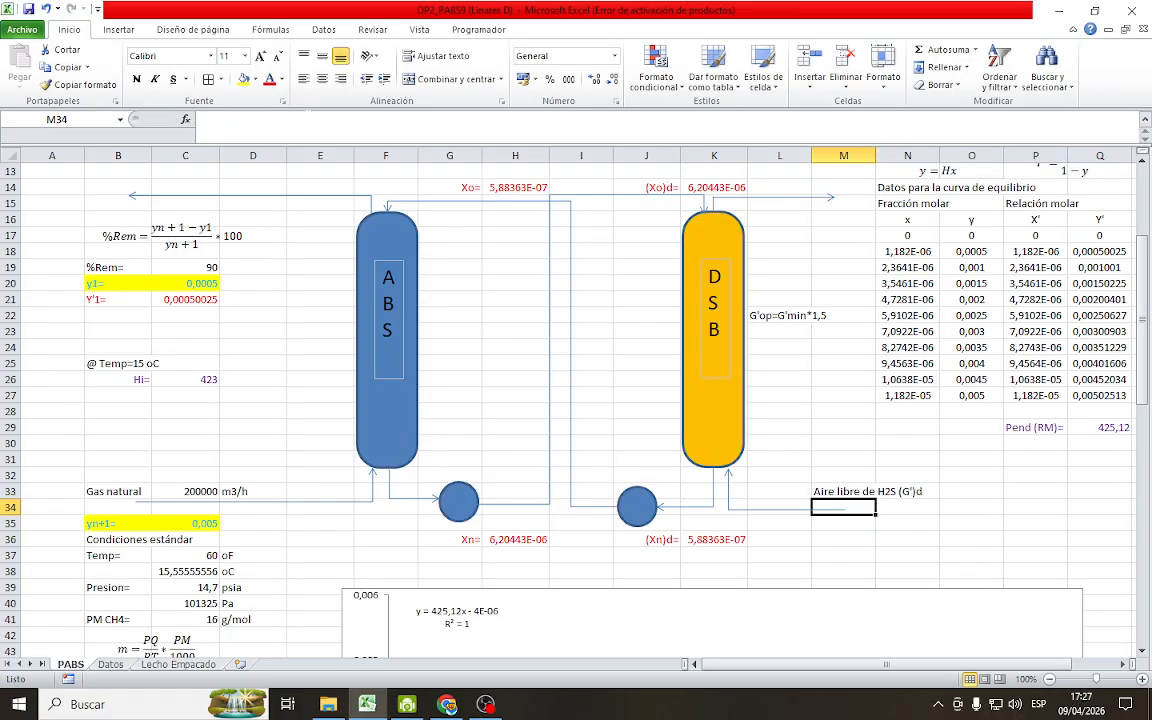
{"action": "left_click", "coordinate": [864, 489]}
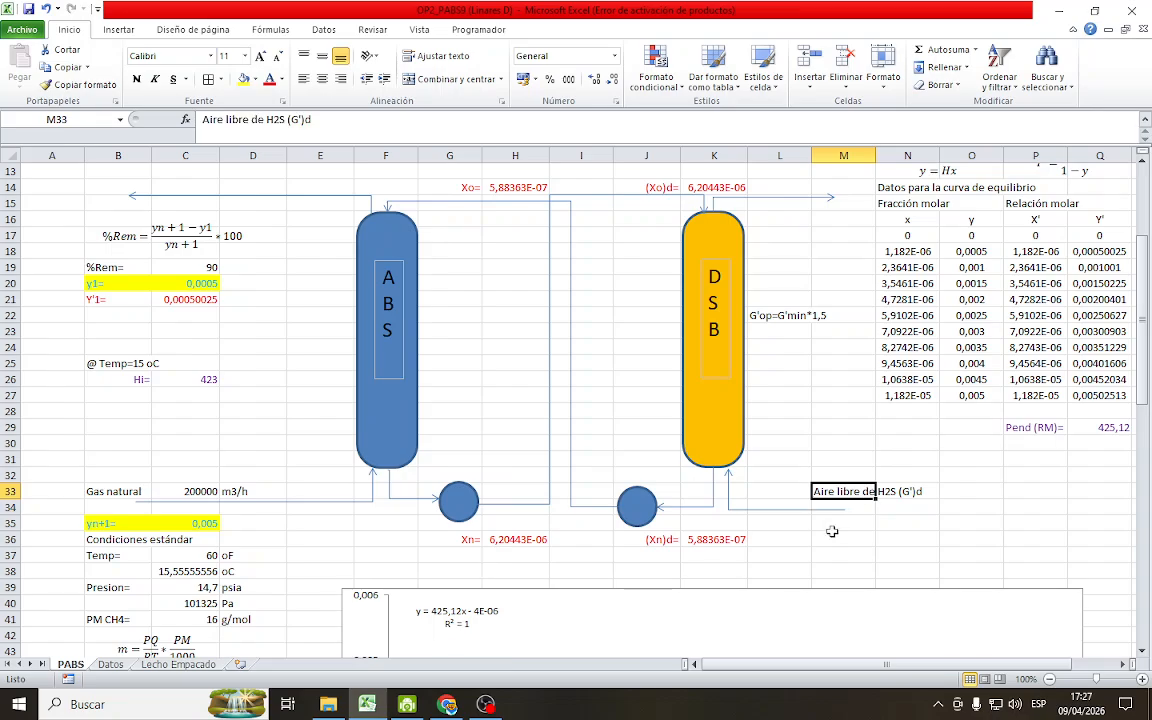
Enter the label yn+1= in M35 and the value 0 in N35, below the desorber's air inlet line
{"action": "left_click", "coordinate": [862, 527]}
{"action": "type", "text": "yn+1="}
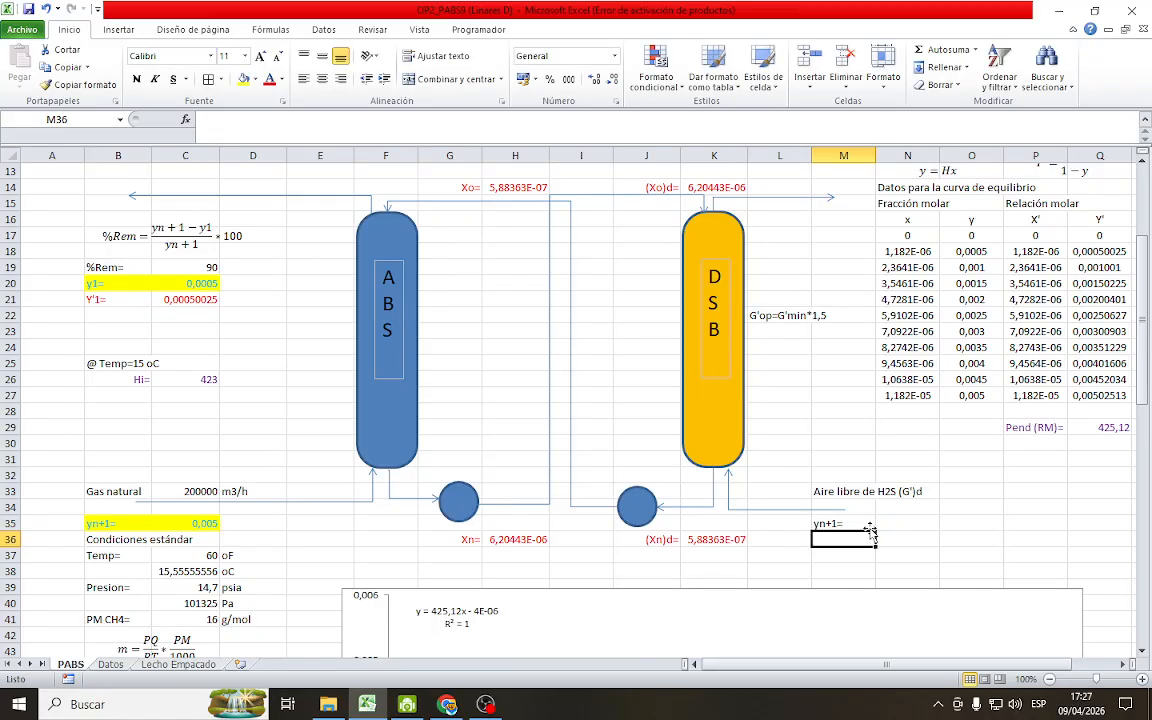
{"action": "left_click", "coordinate": [922, 522]}
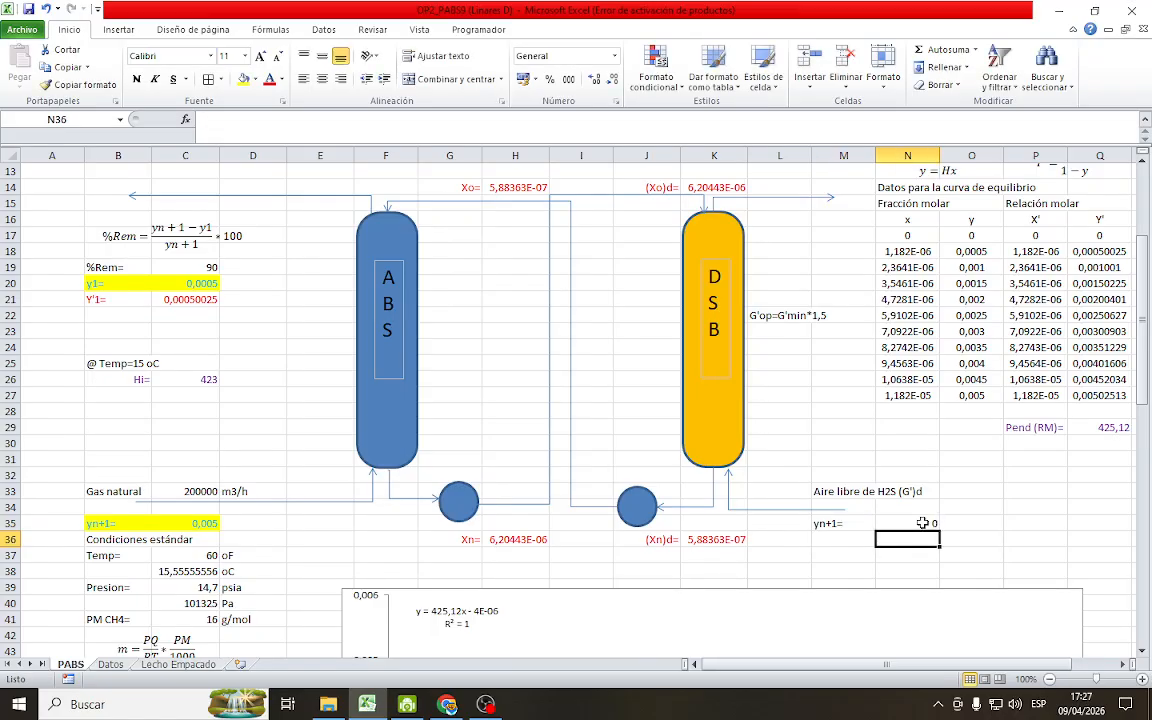
Give the desorber's yn+1 cells M35:N35 a yellow fill and change their font color
{"action": "left_click_drag", "start_coordinate": [828, 523], "coordinate": [906, 526]}
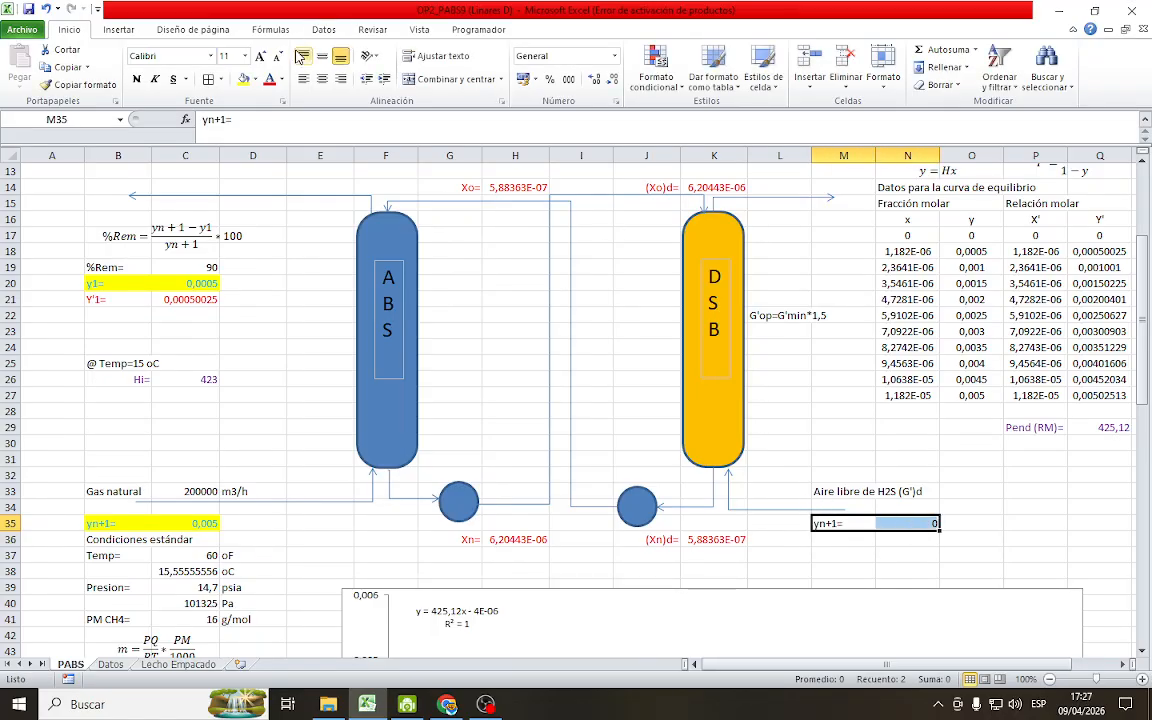
{"action": "left_click", "coordinate": [243, 79]}
{"action": "left_click", "coordinate": [283, 80]}
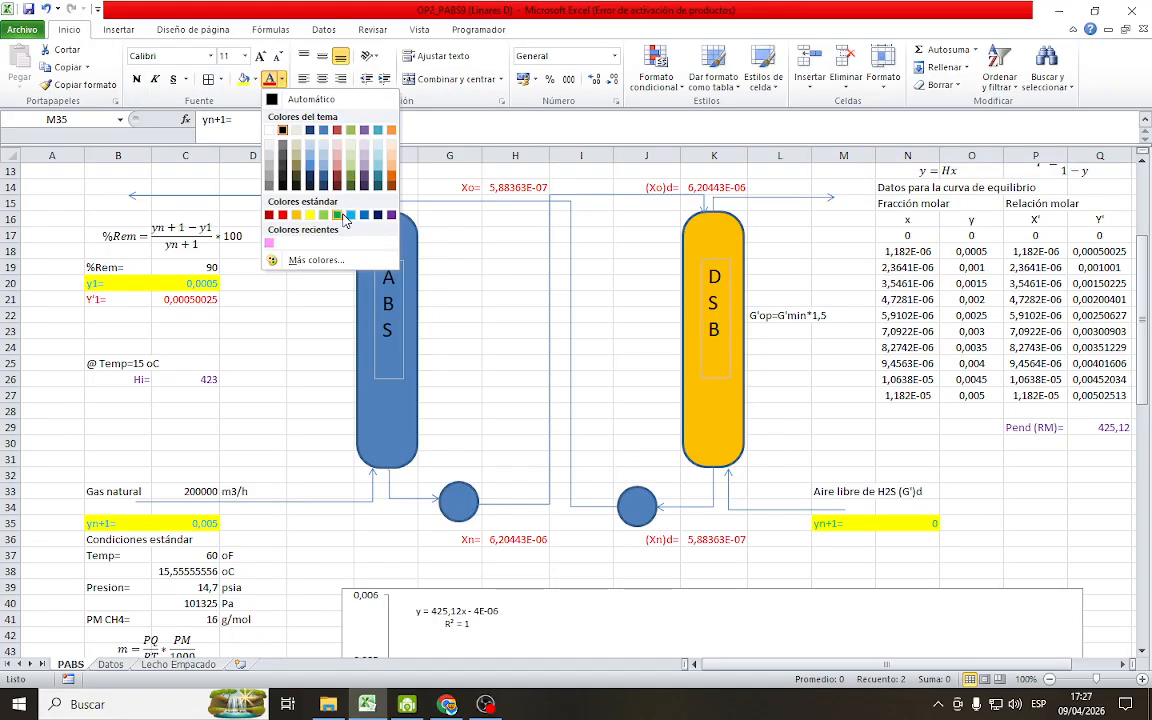
{"action": "left_click", "coordinate": [354, 216]}
{"action": "left_click", "coordinate": [1035, 490]}
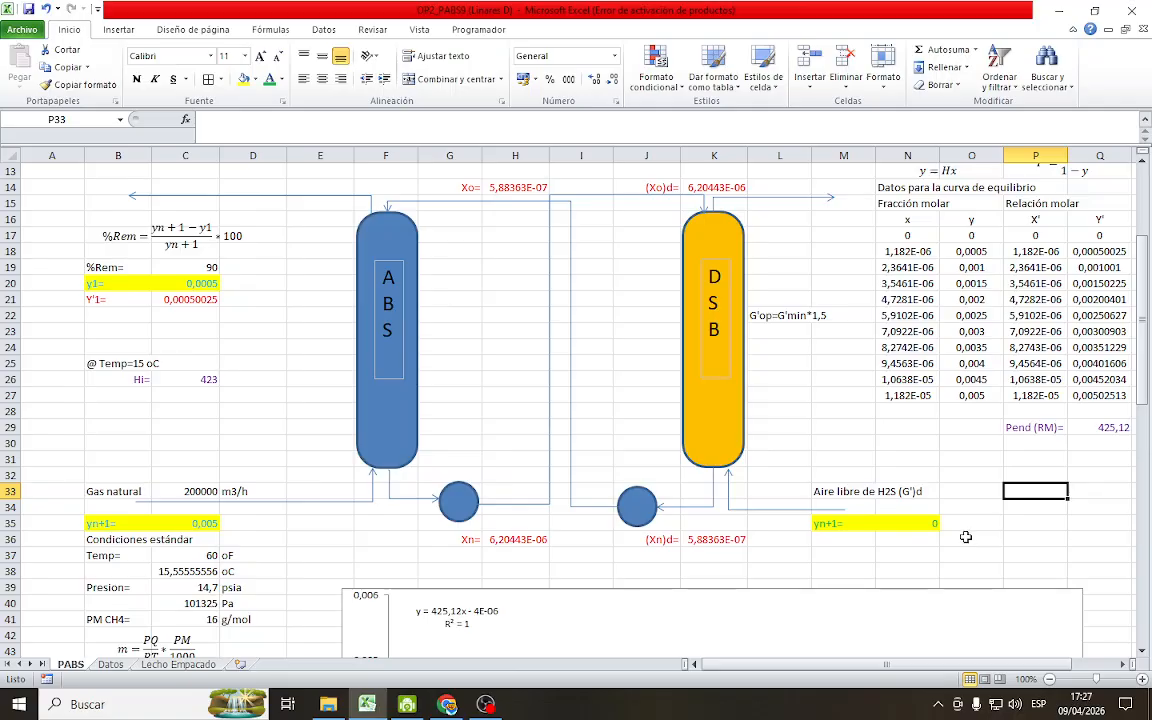
Enter the label (Y'n+1)d= in M36, below the desorber's yn+1 label, and right-align it
{"action": "scroll", "coordinate": [681, 557], "scroll_direction": "down", "scroll_amount": 1}
{"action": "scroll", "coordinate": [766, 530], "scroll_direction": "down", "scroll_amount": 1}
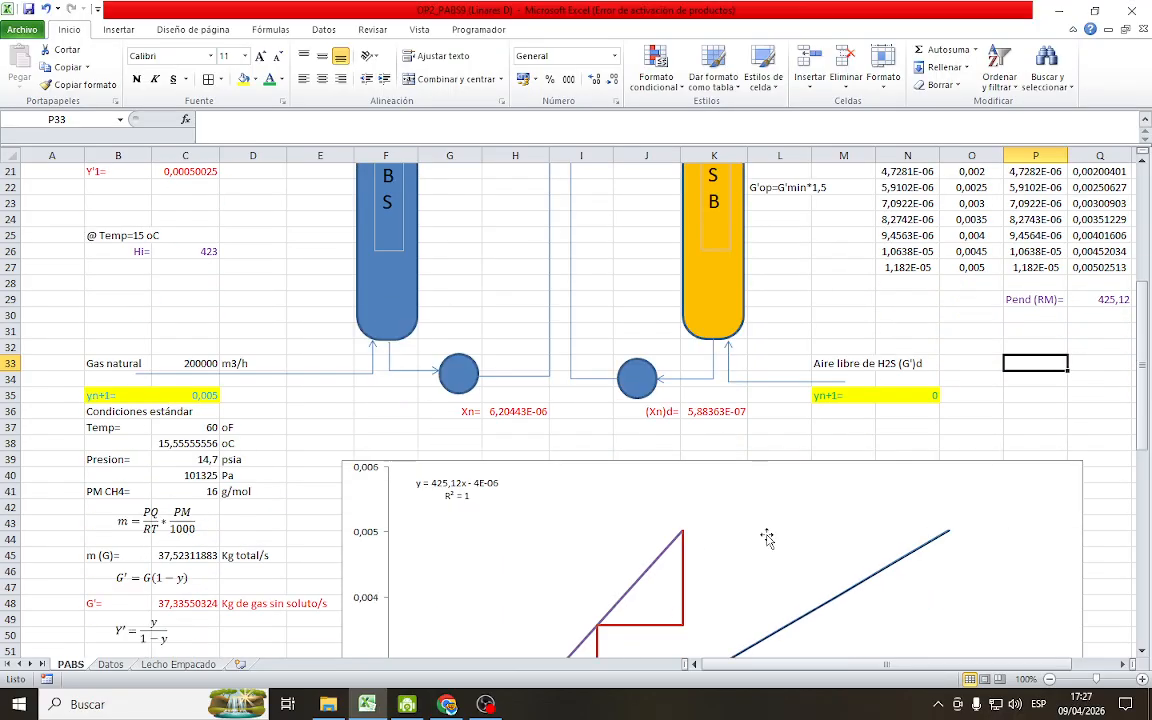
{"action": "scroll", "coordinate": [770, 548], "scroll_direction": "up", "scroll_amount": 1}
{"action": "left_click", "coordinate": [850, 474]}
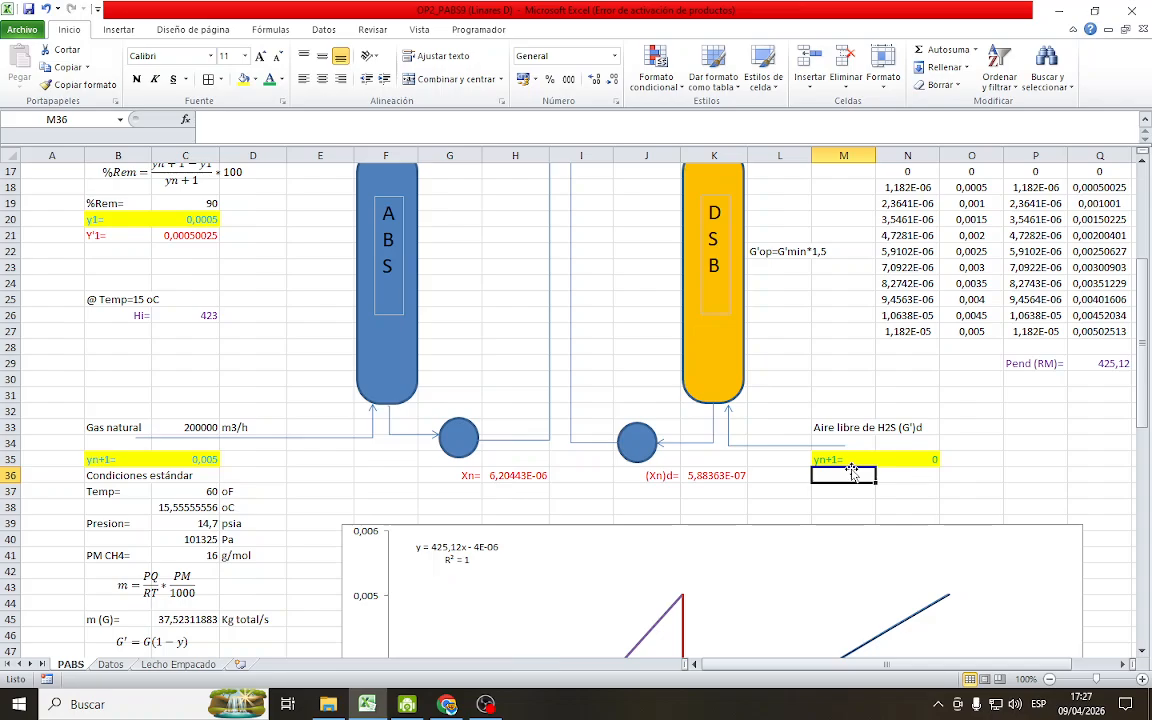
{"action": "type", "text": "Y"}
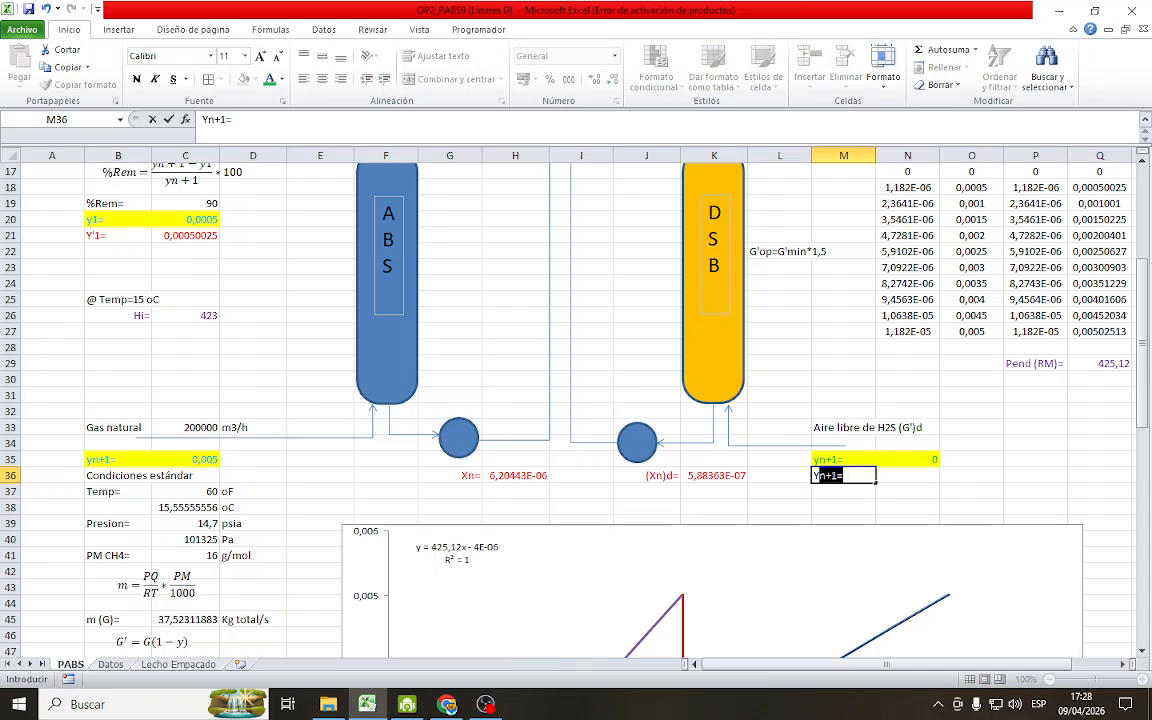
{"action": "key", "text": "BackSpace"}
{"action": "type", "text": "1"}
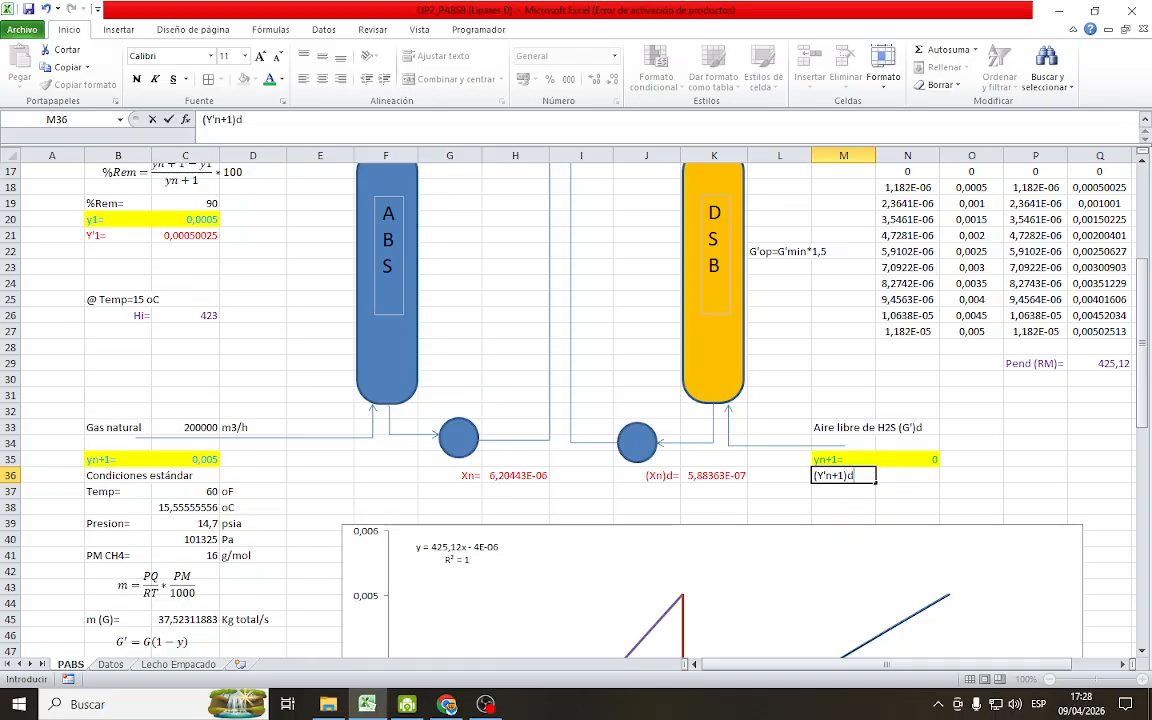
{"action": "key", "text": "Return"}
{"action": "left_click", "coordinate": [851, 473]}
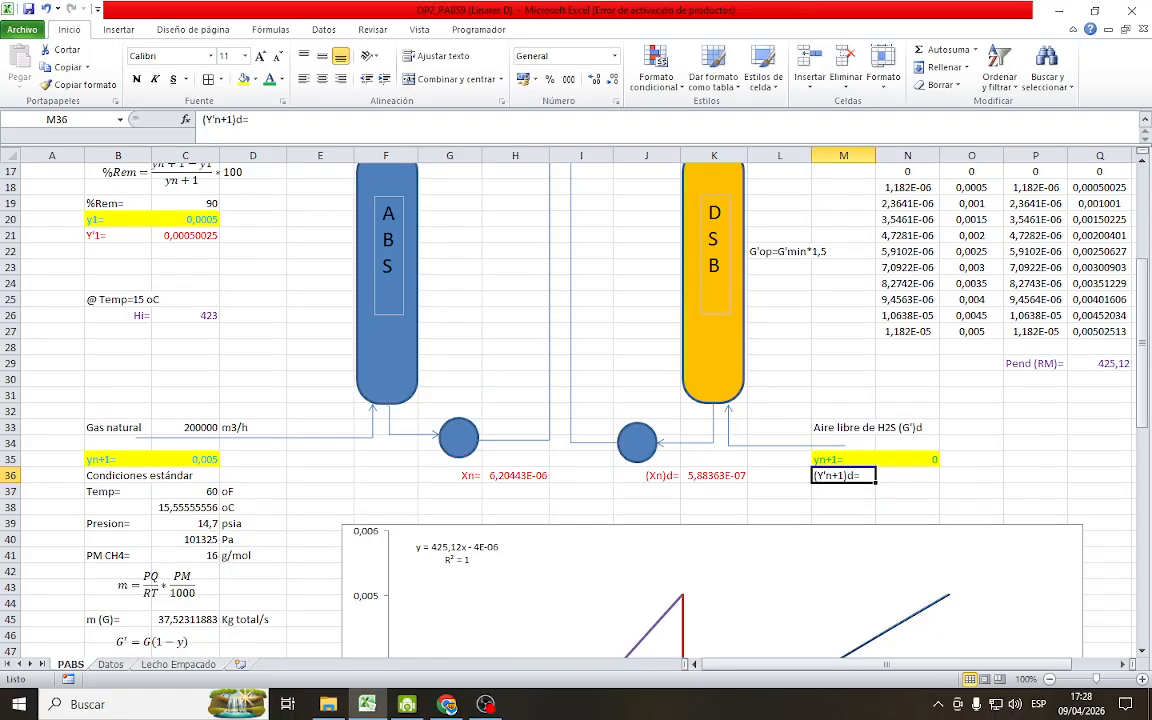
{"action": "left_click", "coordinate": [341, 80]}
Calculate the desorber's inlet air molar ratio in N36 with the formula =N35/(1-N35)
{"action": "left_click", "coordinate": [927, 477]}
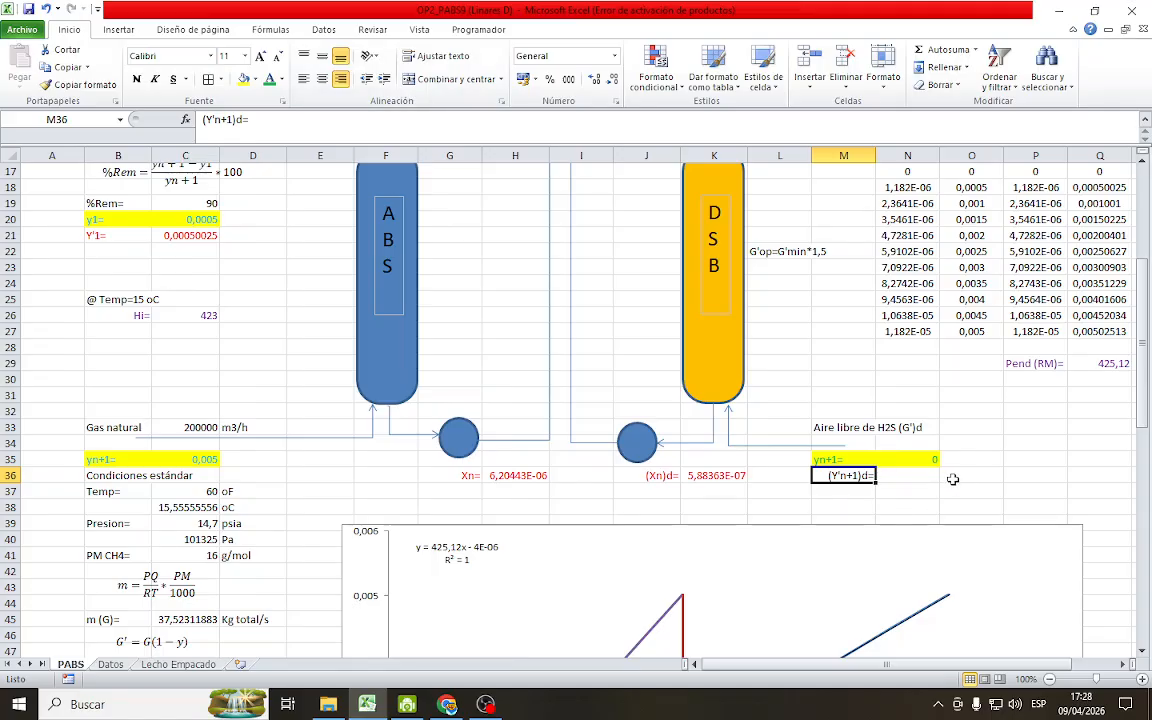
{"action": "type", "text": "="}
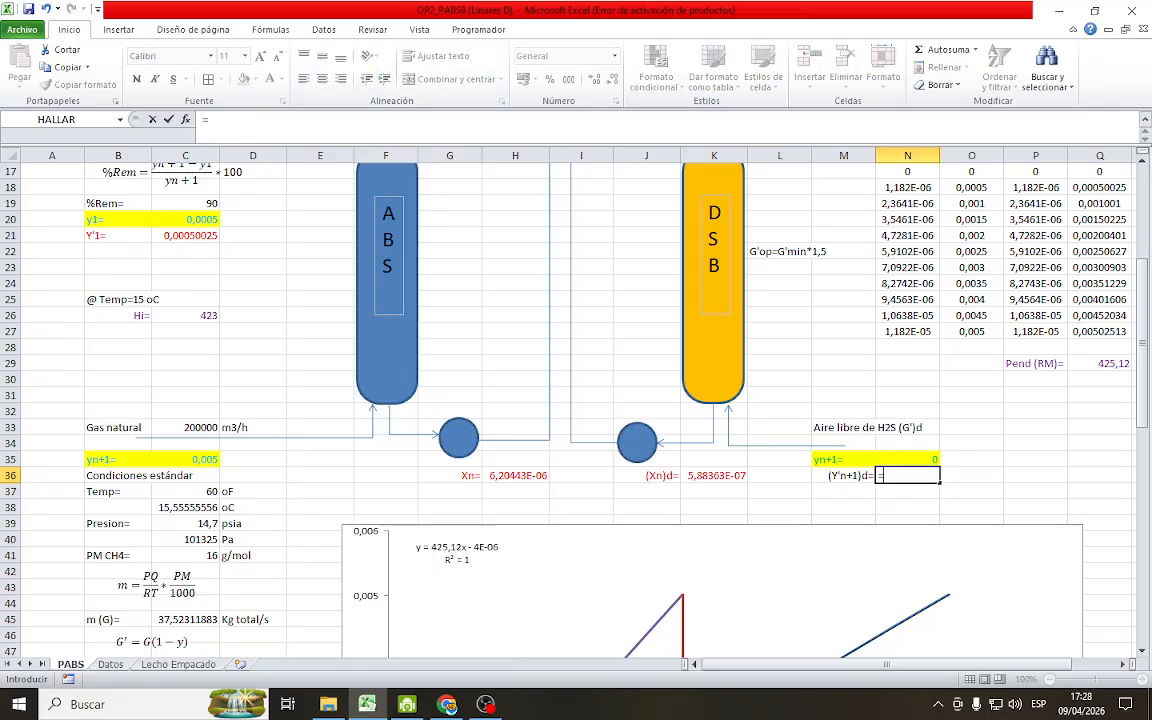
{"action": "left_click", "coordinate": [911, 461]}
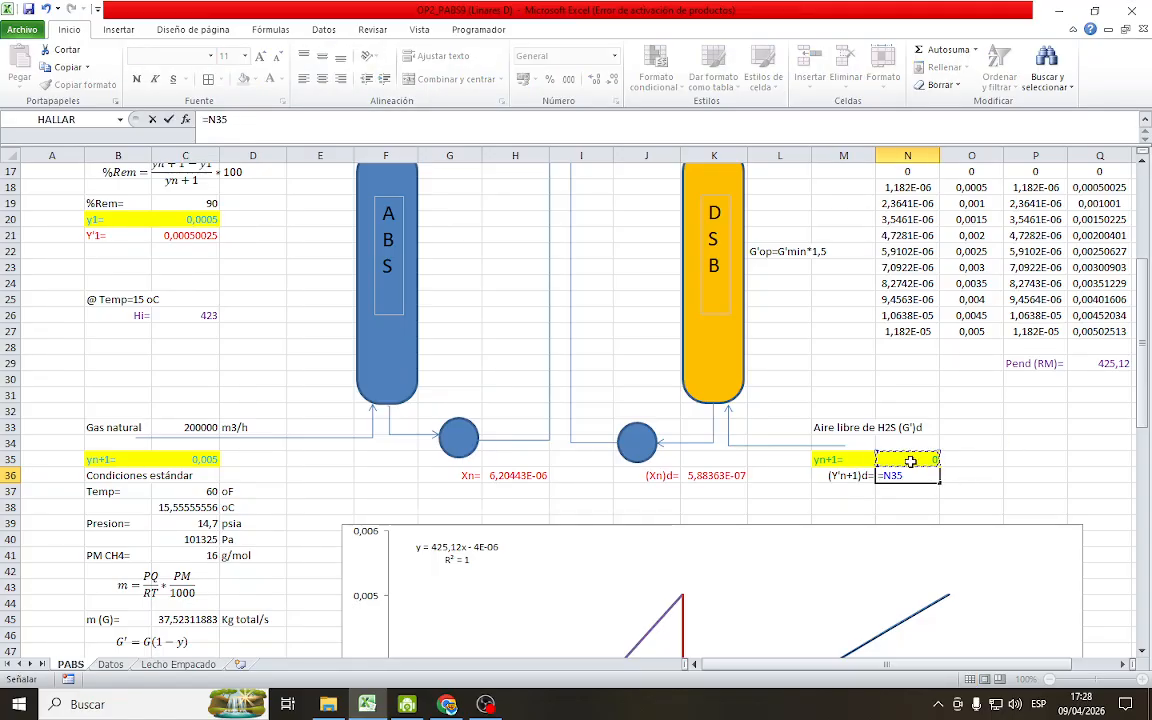
{"action": "type", "text": "/(1-"}
{"action": "left_click", "coordinate": [905, 459]}
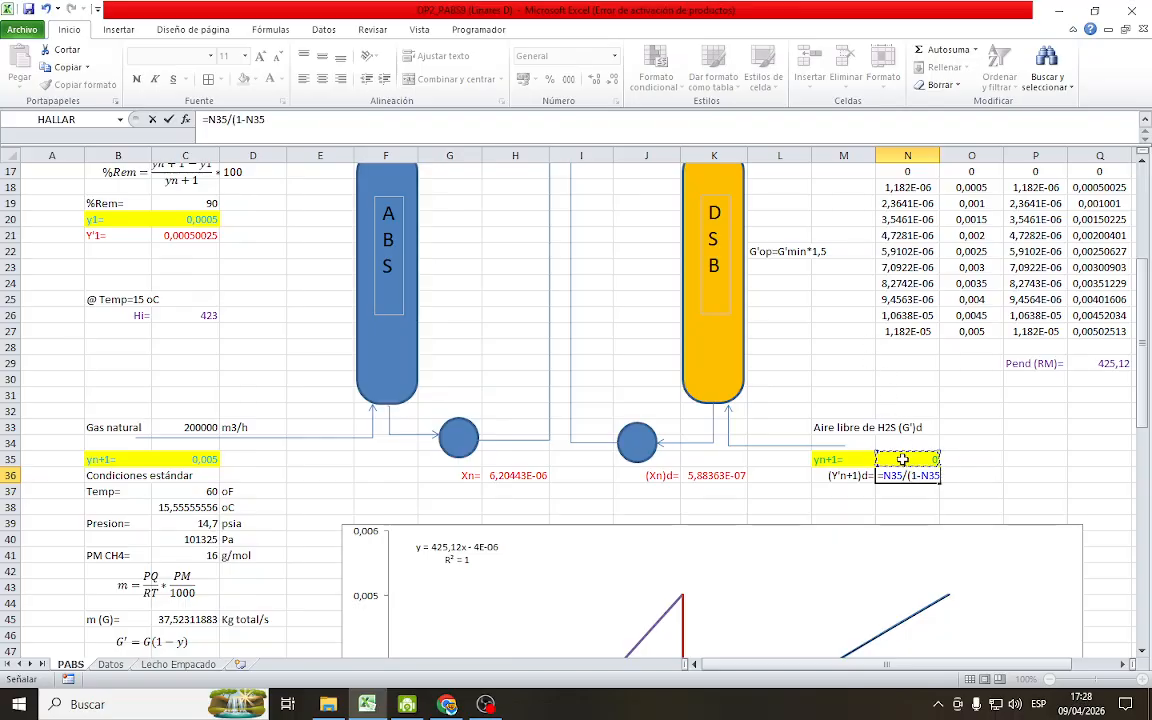
{"action": "type", "text": ")"}
{"action": "key", "text": "Return"}
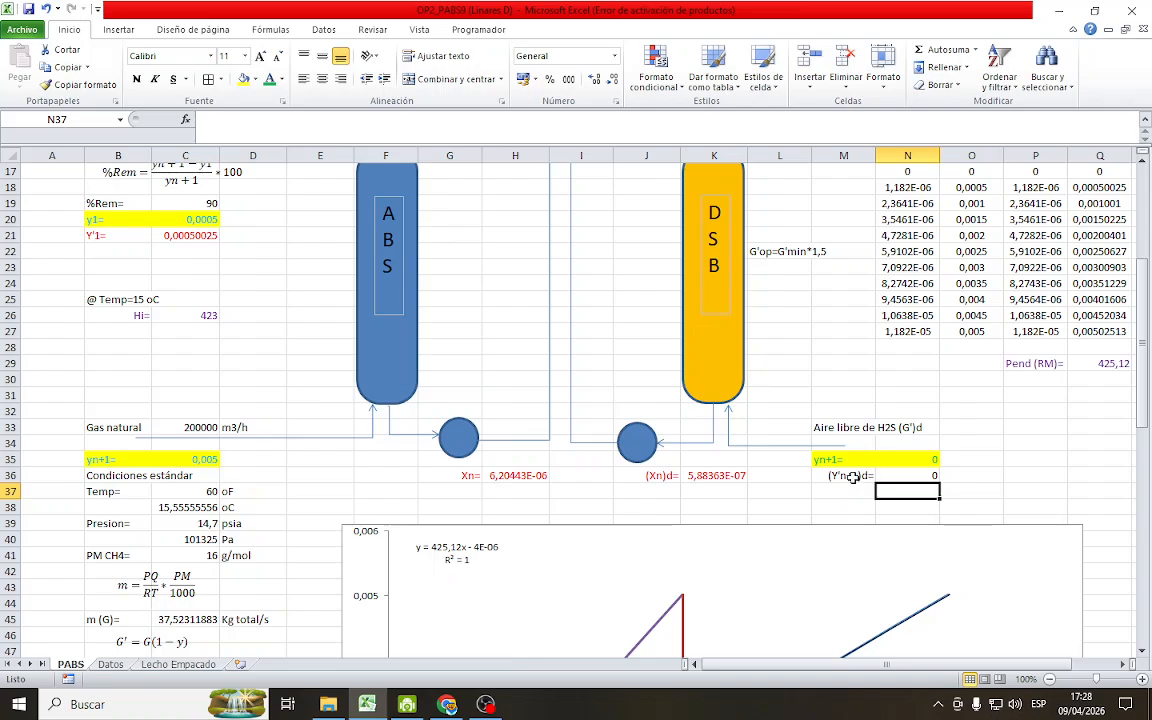
Change the font color of the desorber's inlet molar ratio cells M36:N36 to red
{"action": "left_click_drag", "start_coordinate": [851, 477], "coordinate": [905, 476]}
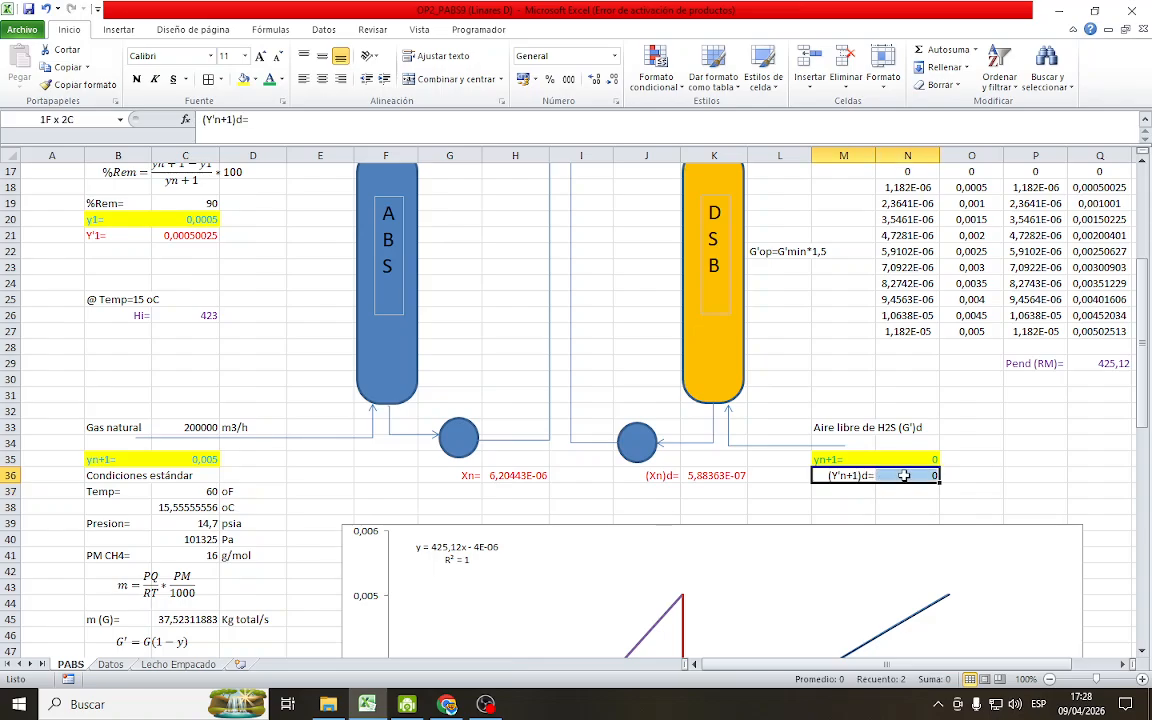
{"action": "left_click", "coordinate": [284, 84]}
{"action": "left_click", "coordinate": [262, 230]}
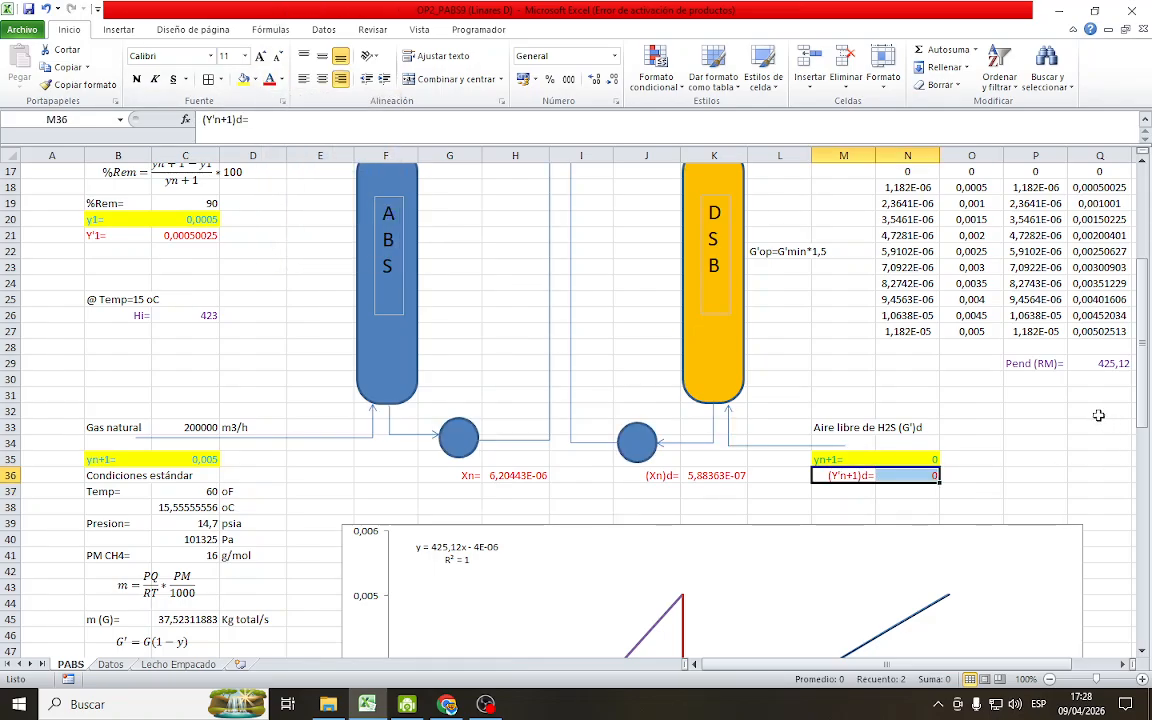
{"action": "left_click", "coordinate": [1038, 427]}
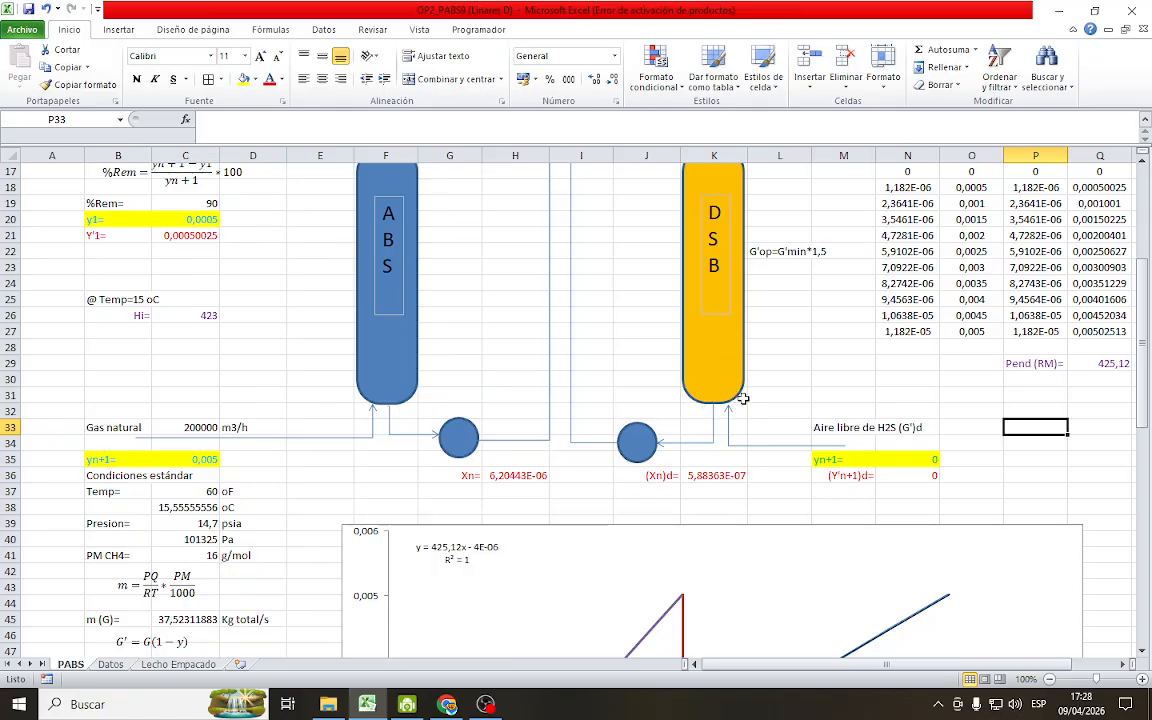
Enter the label (Y'1)d= in L16 and the placeholder ??? in M16, below the desorber's gas outlet line
{"action": "scroll", "coordinate": [820, 455], "scroll_direction": "up", "scroll_amount": 3}
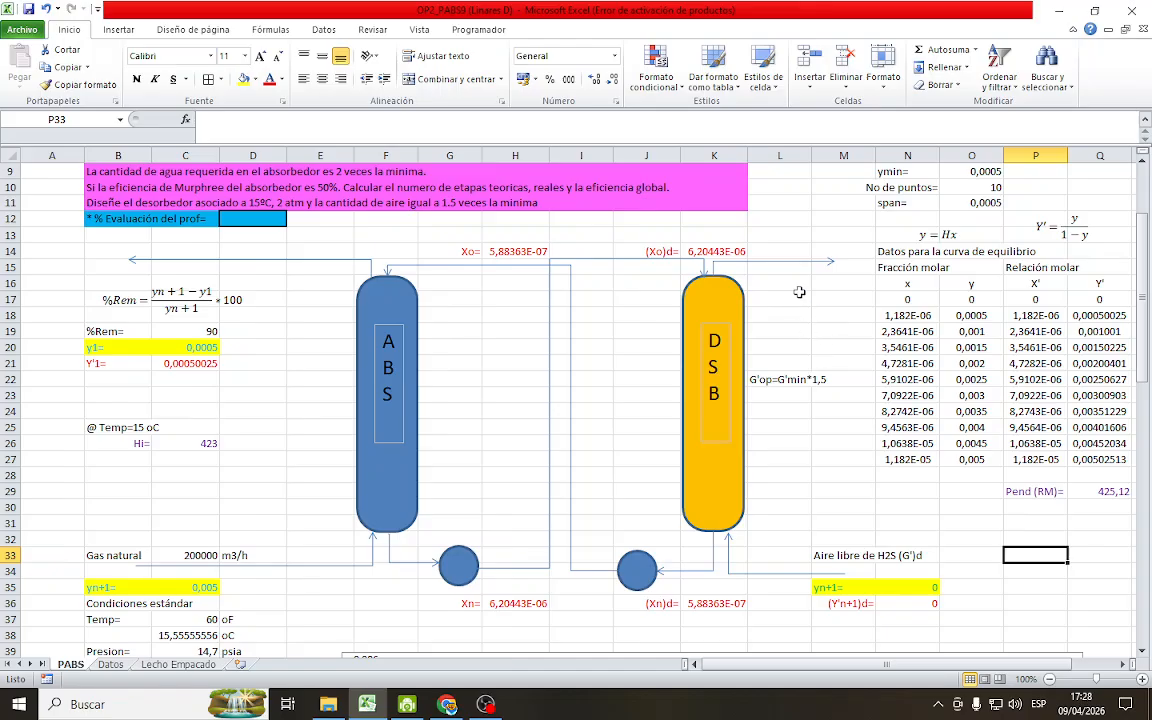
{"action": "left_click", "coordinate": [805, 286]}
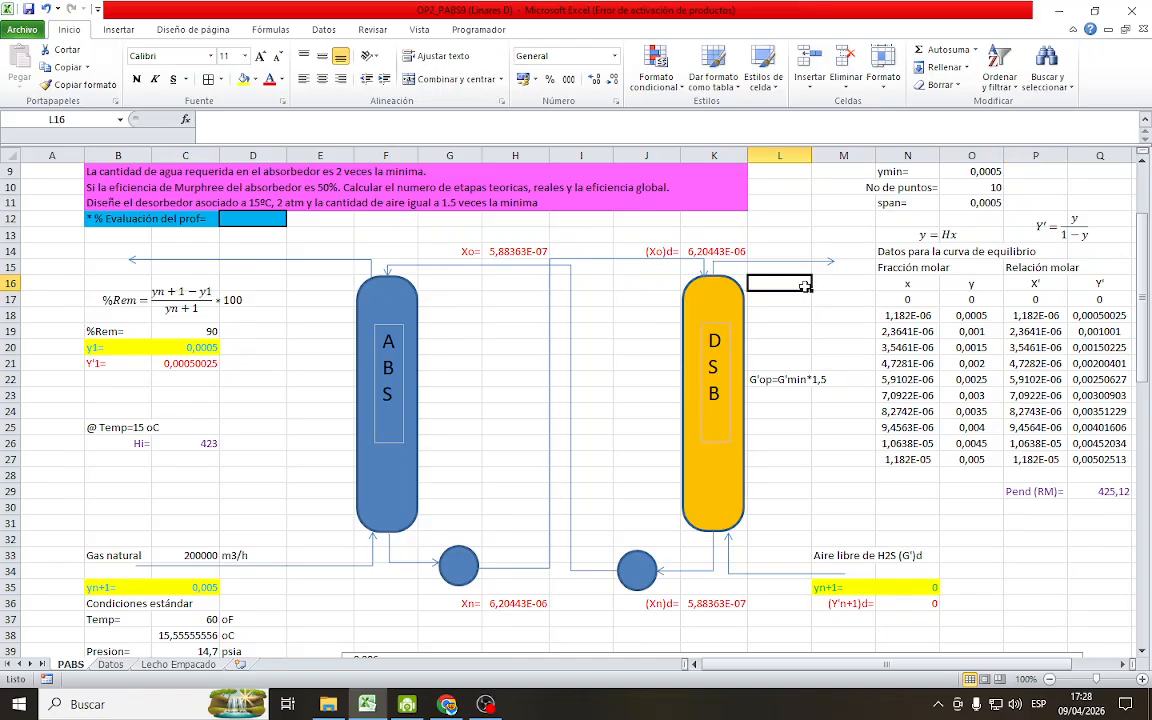
{"action": "type", "text": "(Y'1)d="}
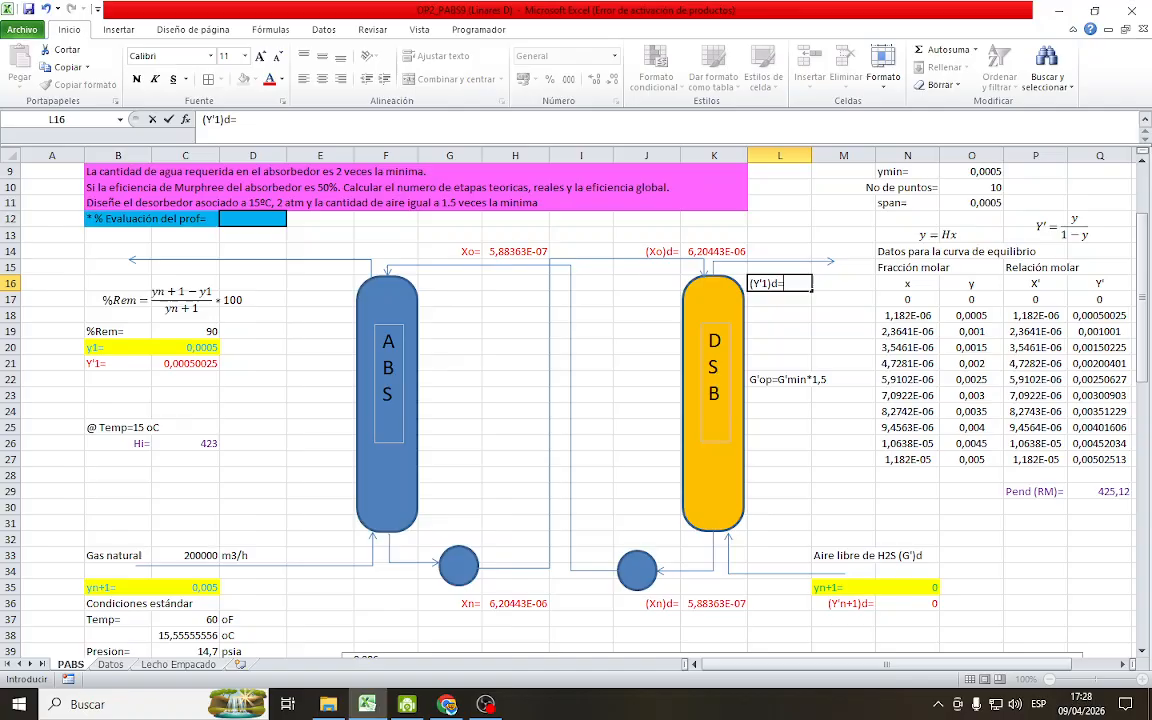
{"action": "key", "text": "Return"}
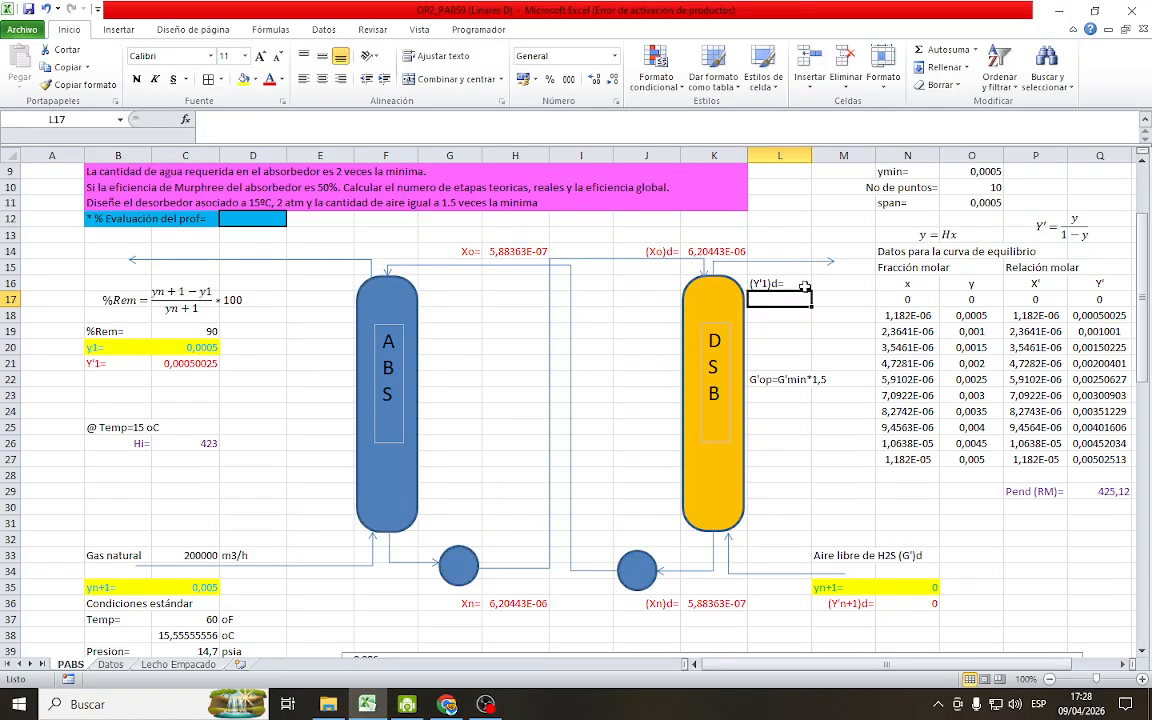
{"action": "left_click", "coordinate": [818, 288]}
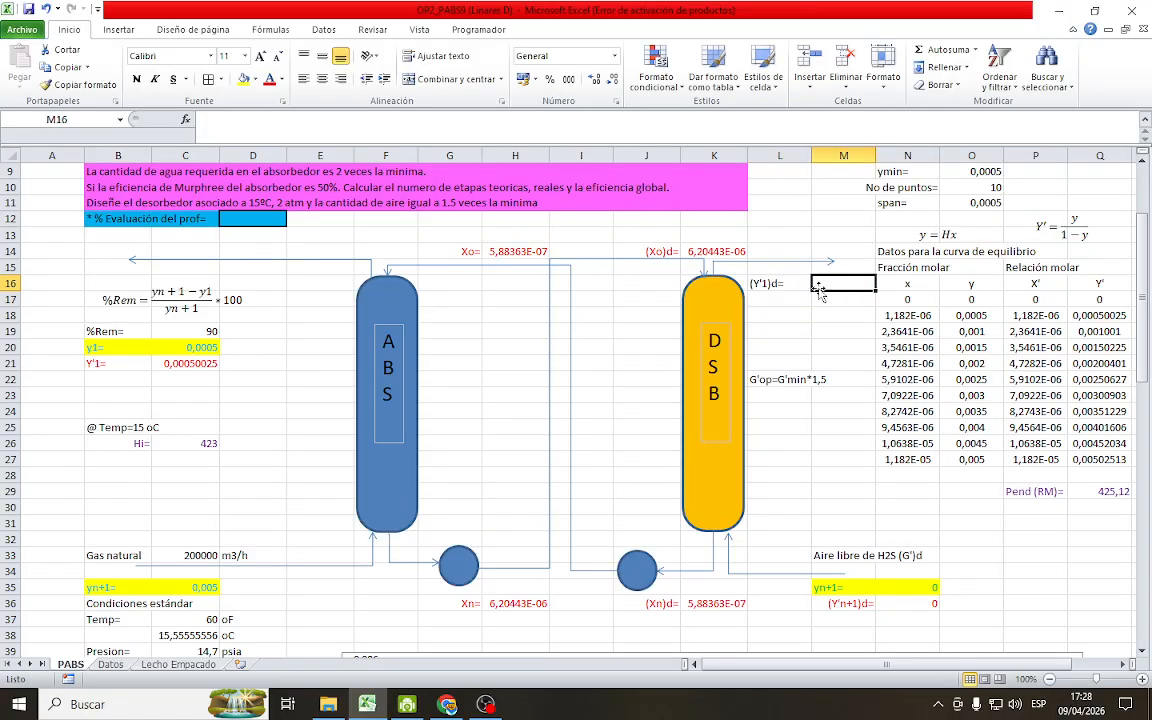
{"action": "type", "text": "??"}
{"action": "key", "text": "Return"}
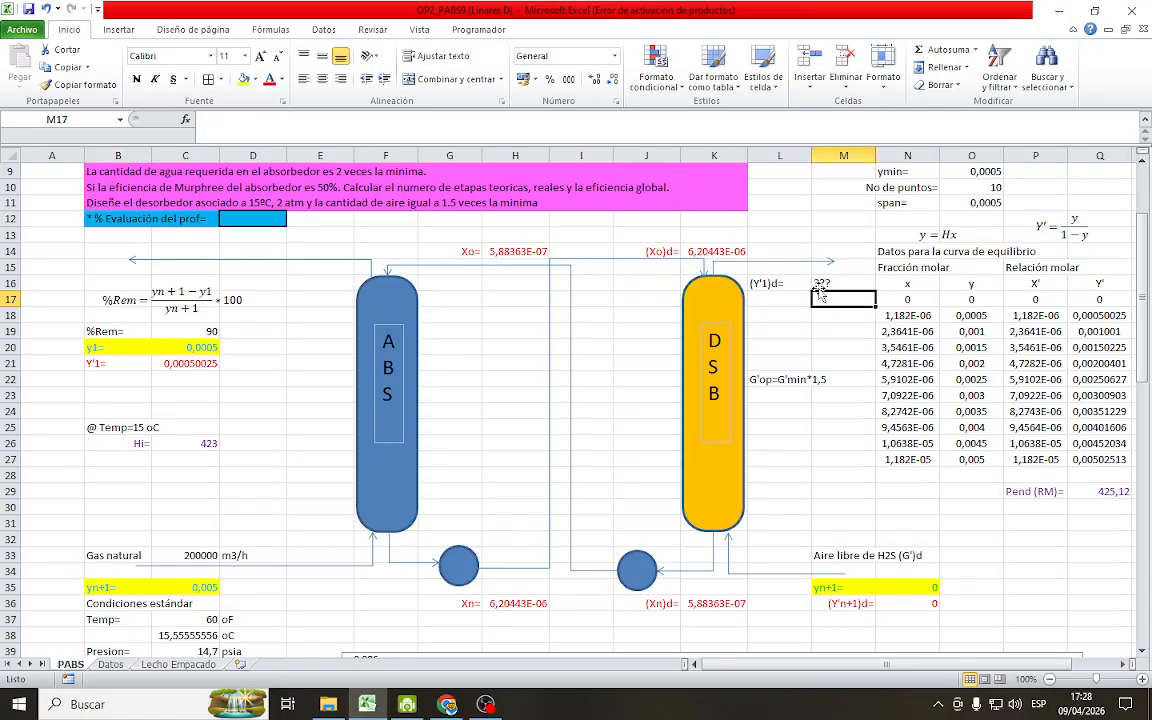
Right-align the (Y'1)d= label in L16 and give L16:M16 a red font
{"action": "left_click_drag", "start_coordinate": [771, 286], "coordinate": [824, 285]}
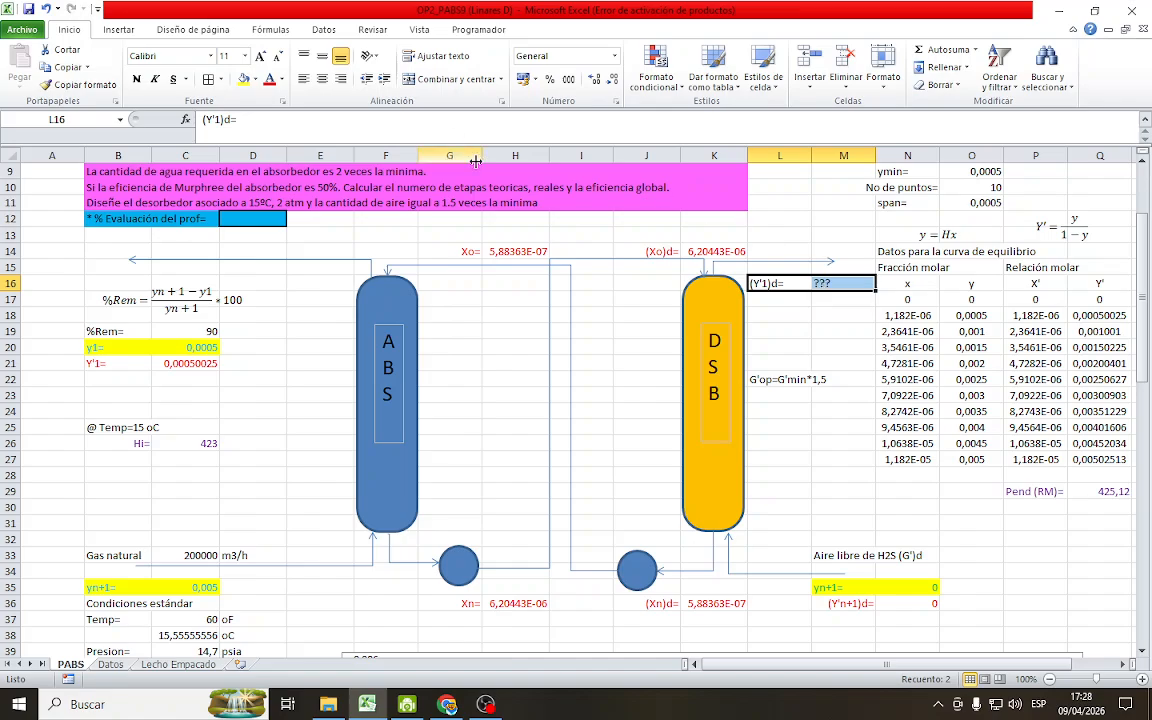
{"action": "left_click", "coordinate": [790, 284]}
{"action": "left_click", "coordinate": [341, 79]}
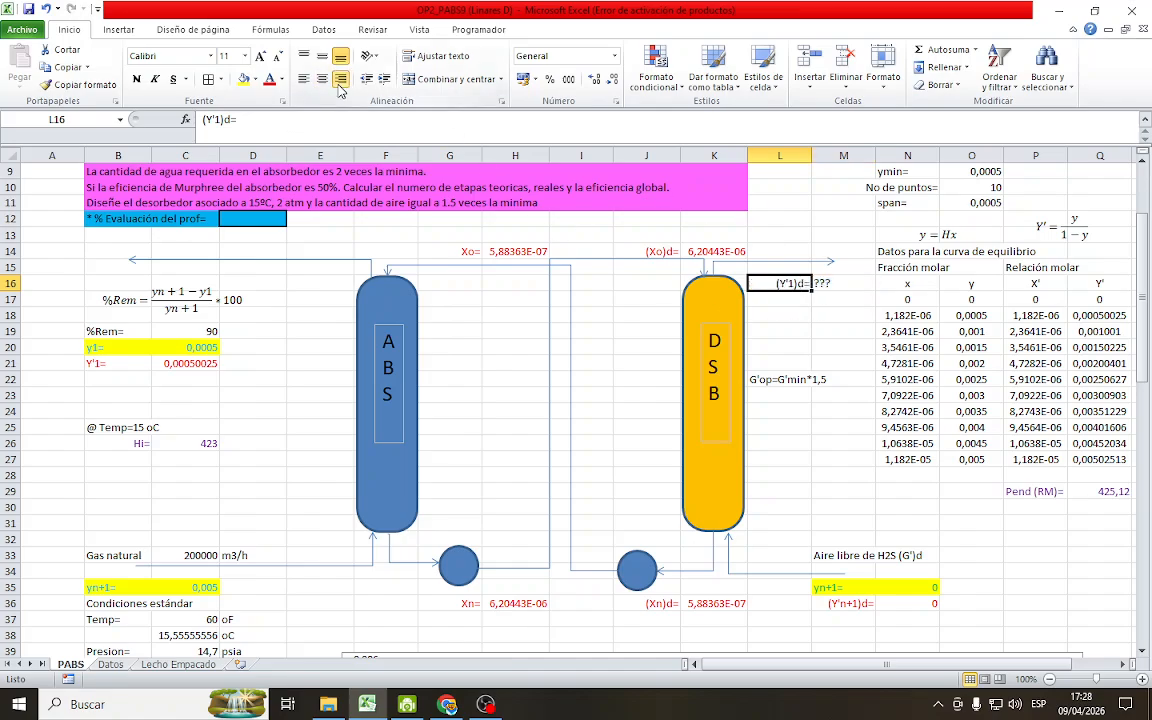
{"action": "mouse_move", "coordinate": [791, 290]}
{"action": "left_mouse_down"}
{"action": "mouse_move", "coordinate": [825, 287]}
{"action": "mouse_move", "coordinate": [786, 283]}
{"action": "left_mouse_up"}
{"action": "left_click", "coordinate": [627, 394]}
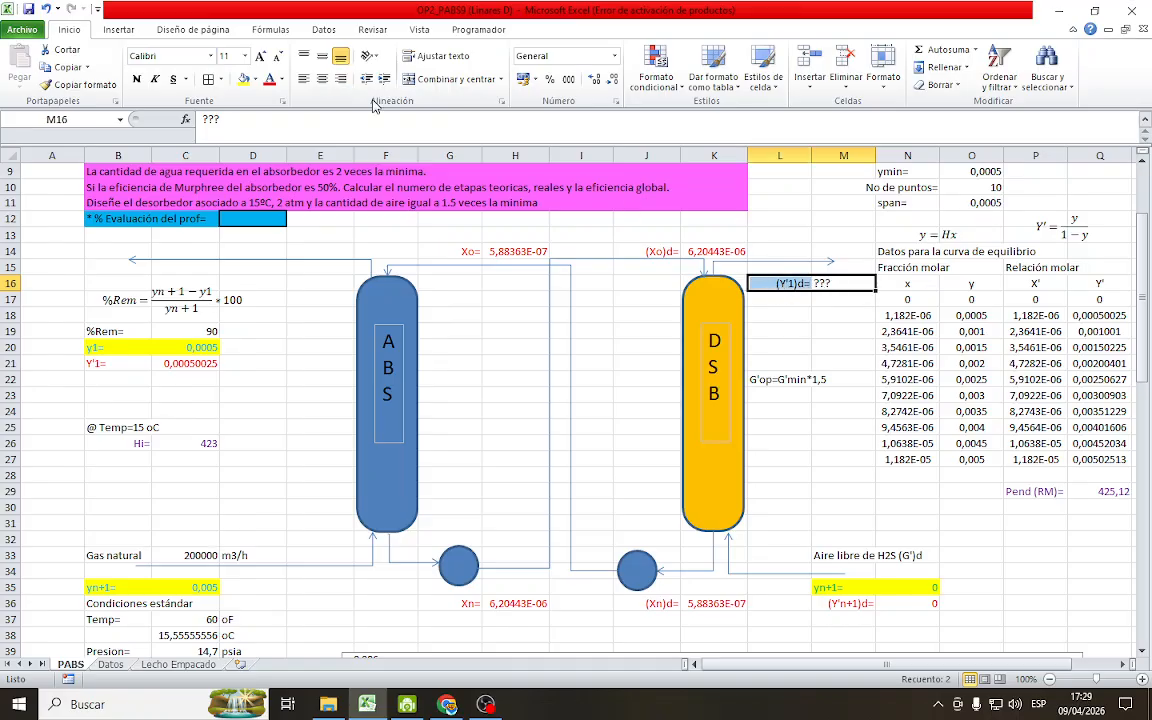
{"action": "left_click", "coordinate": [269, 79]}
{"action": "left_click", "coordinate": [800, 330]}
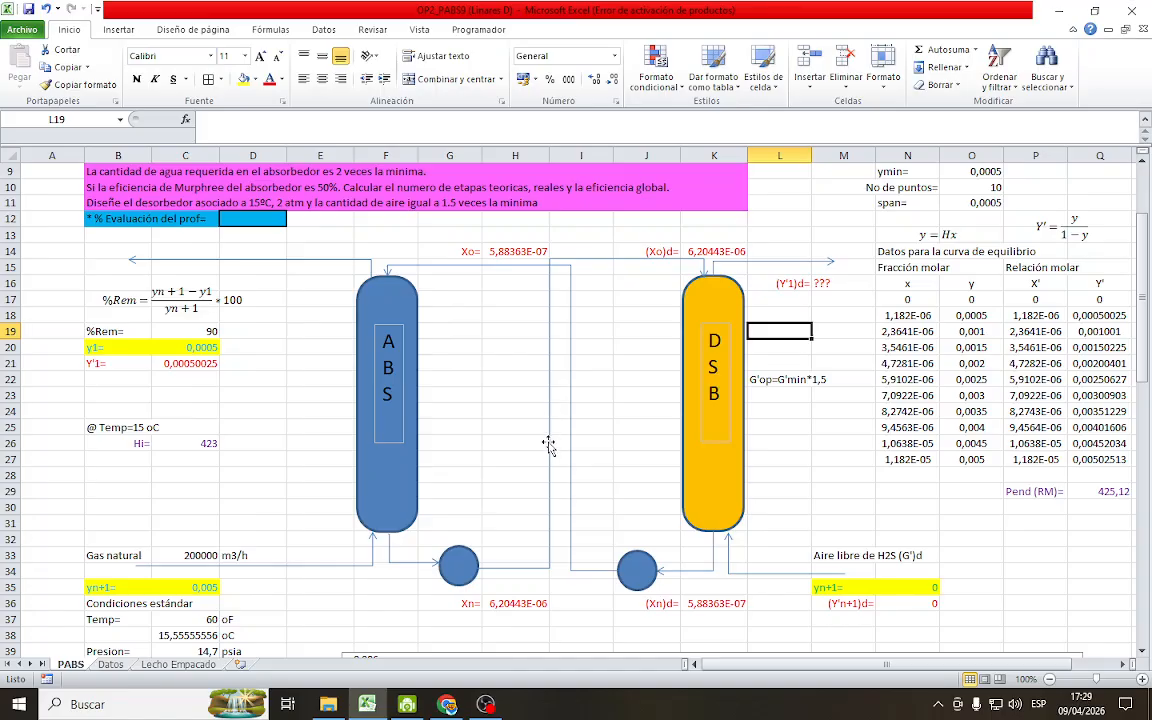
Review the absorber's equilibrium chart, operating-line calculations and stage table below the column diagram
{"action": "scroll", "coordinate": [498, 400], "scroll_direction": "down", "scroll_amount": 2}
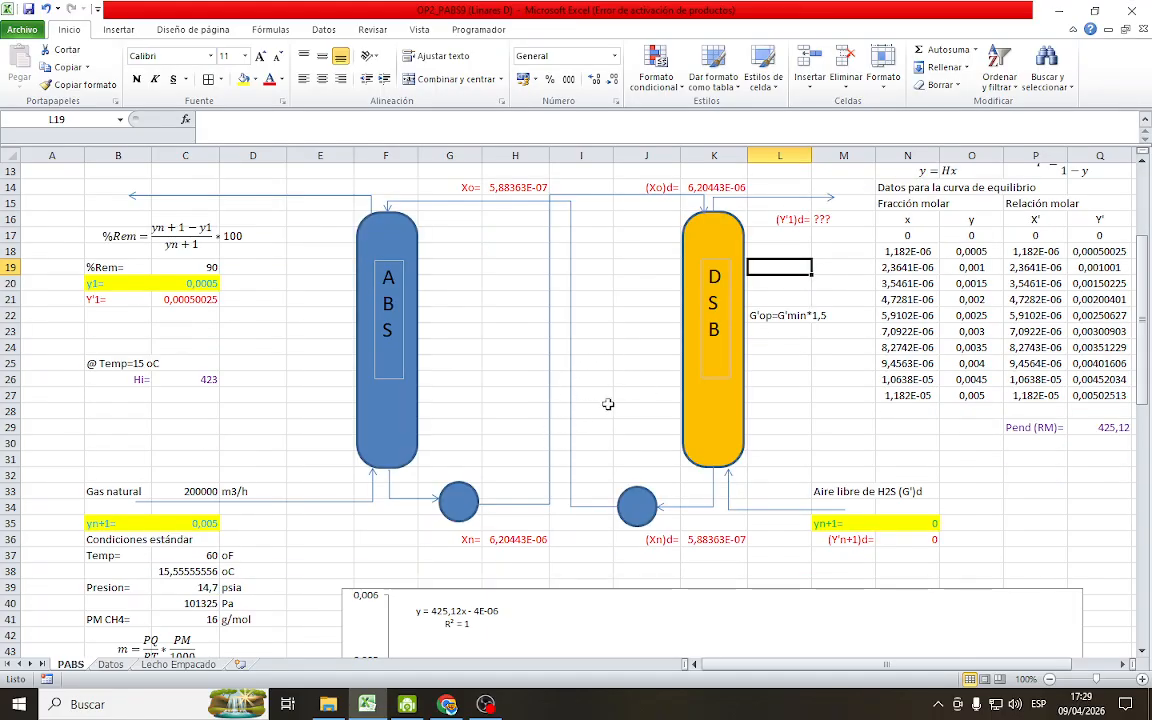
{"action": "scroll", "coordinate": [610, 412], "scroll_direction": "down", "scroll_amount": 3}
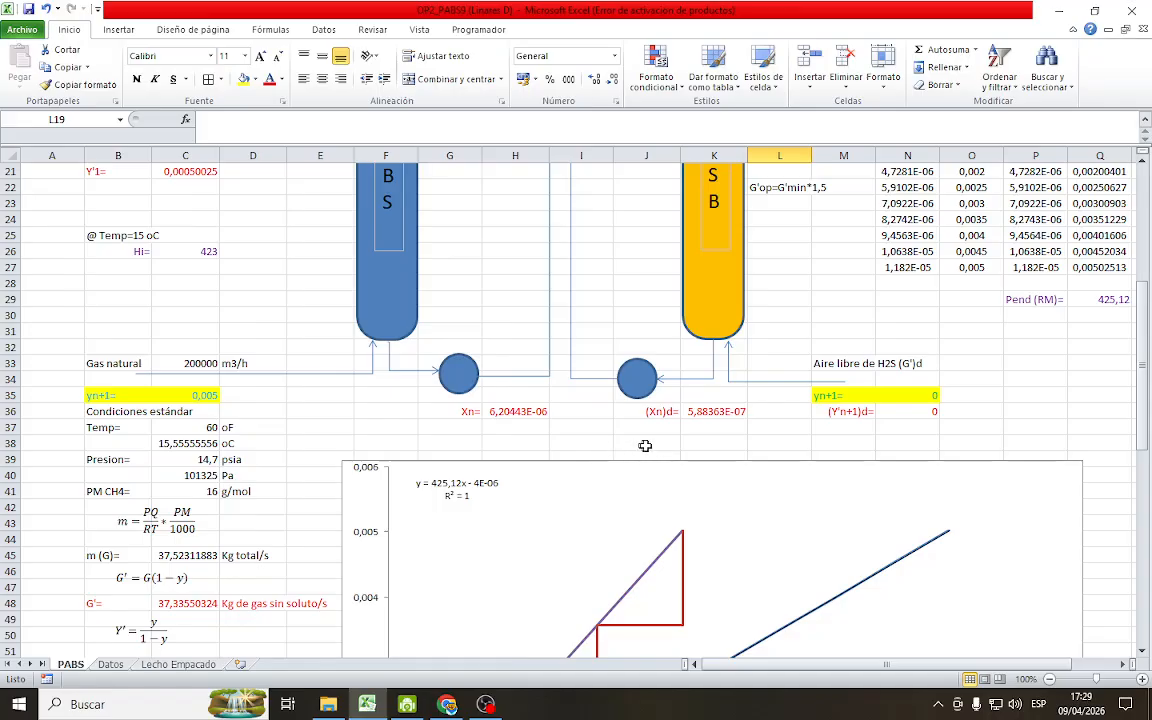
{"action": "scroll", "coordinate": [659, 447], "scroll_direction": "down", "scroll_amount": 8}
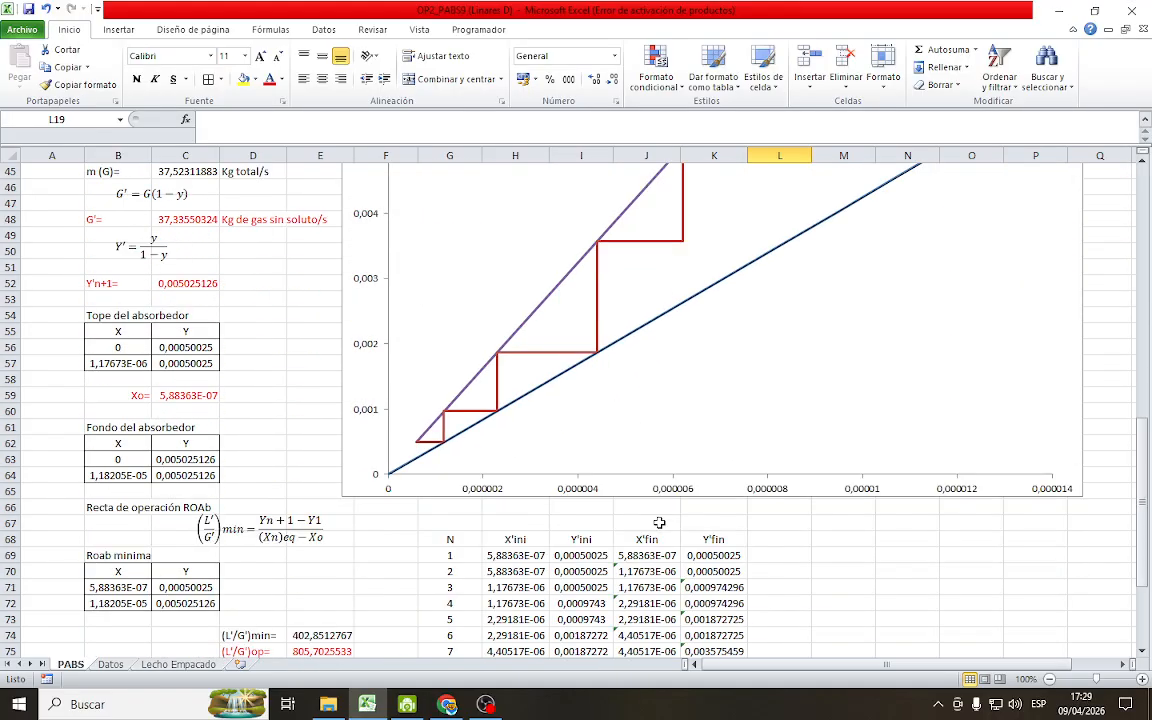
{"action": "scroll", "coordinate": [594, 511], "scroll_direction": "down", "scroll_amount": 7}
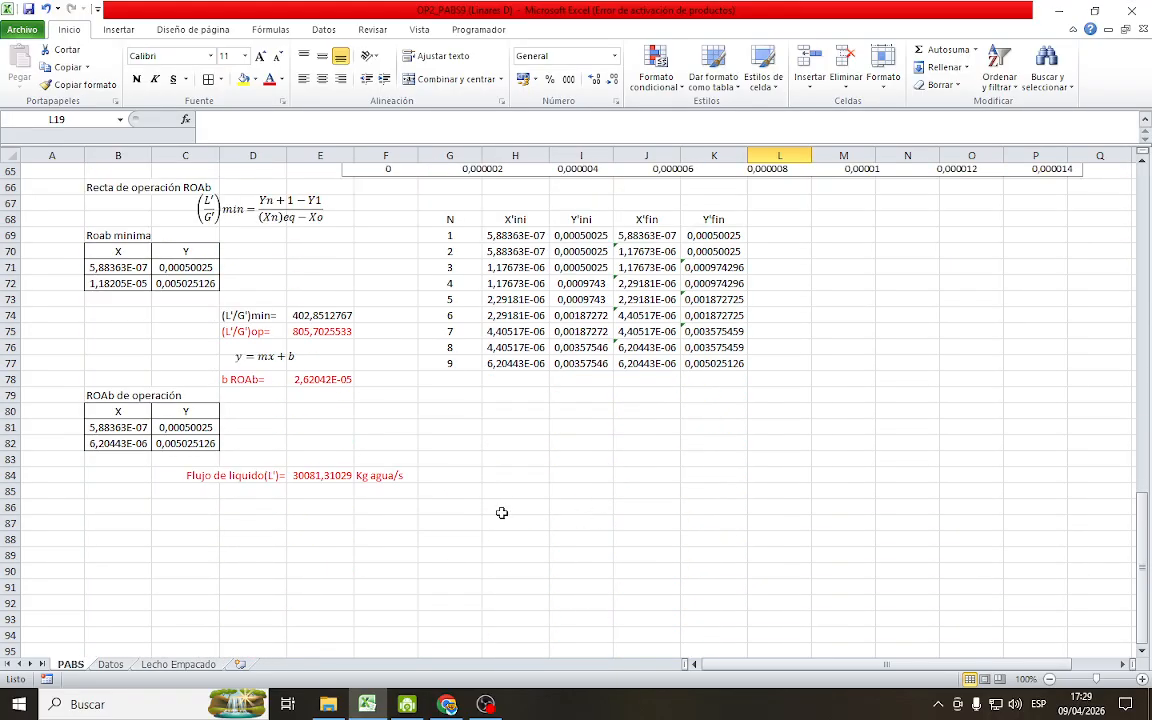
{"action": "scroll", "coordinate": [839, 535], "scroll_direction": "up", "scroll_amount": 1}
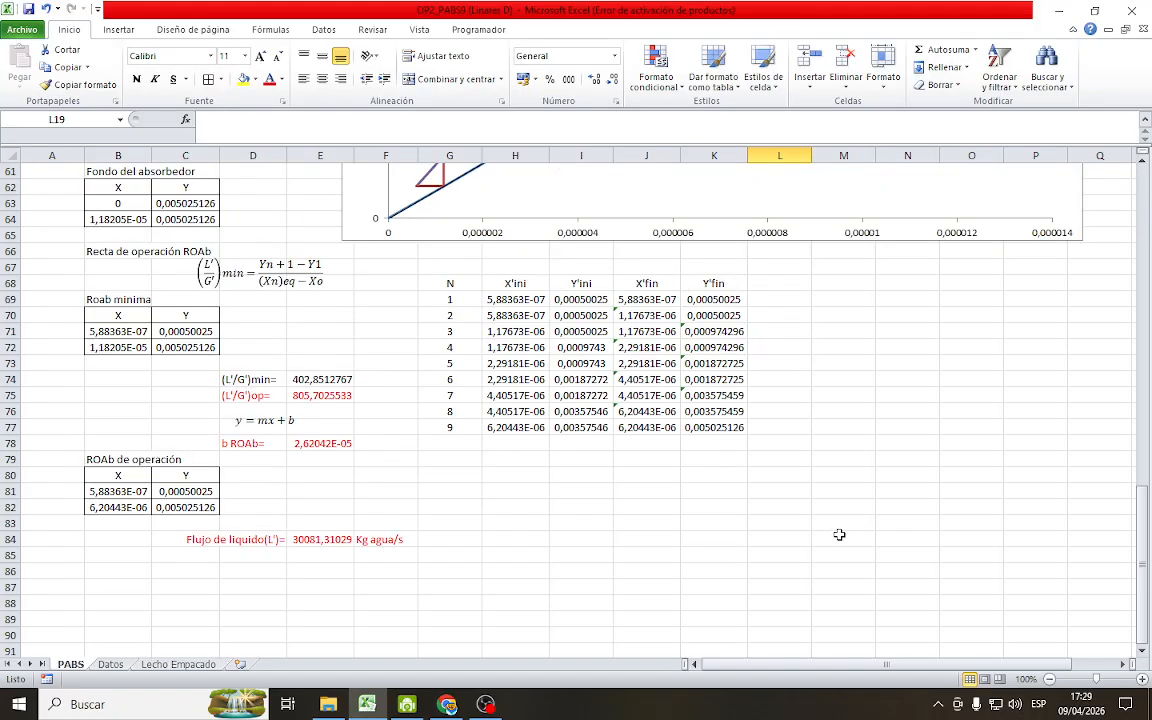
{"action": "scroll", "coordinate": [840, 536], "scroll_direction": "up", "scroll_amount": 8}
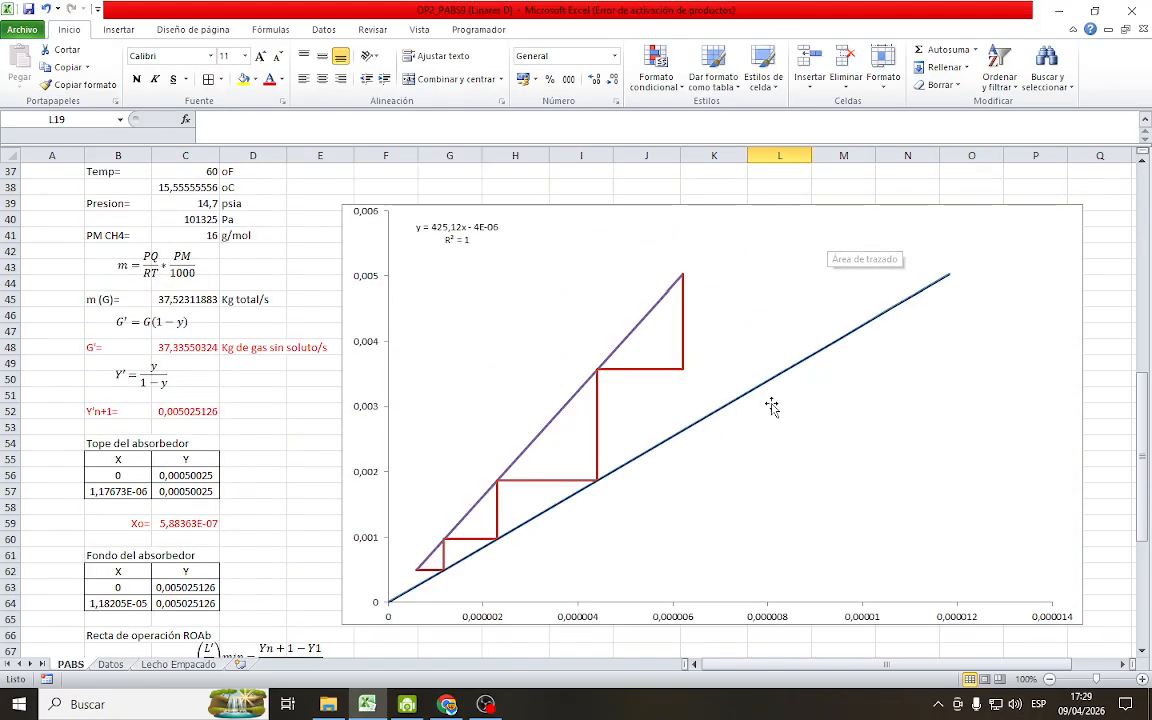
{"action": "scroll", "coordinate": [762, 437], "scroll_direction": "down", "scroll_amount": 4}
{"action": "scroll", "coordinate": [762, 437], "scroll_direction": "down", "scroll_amount": 1}
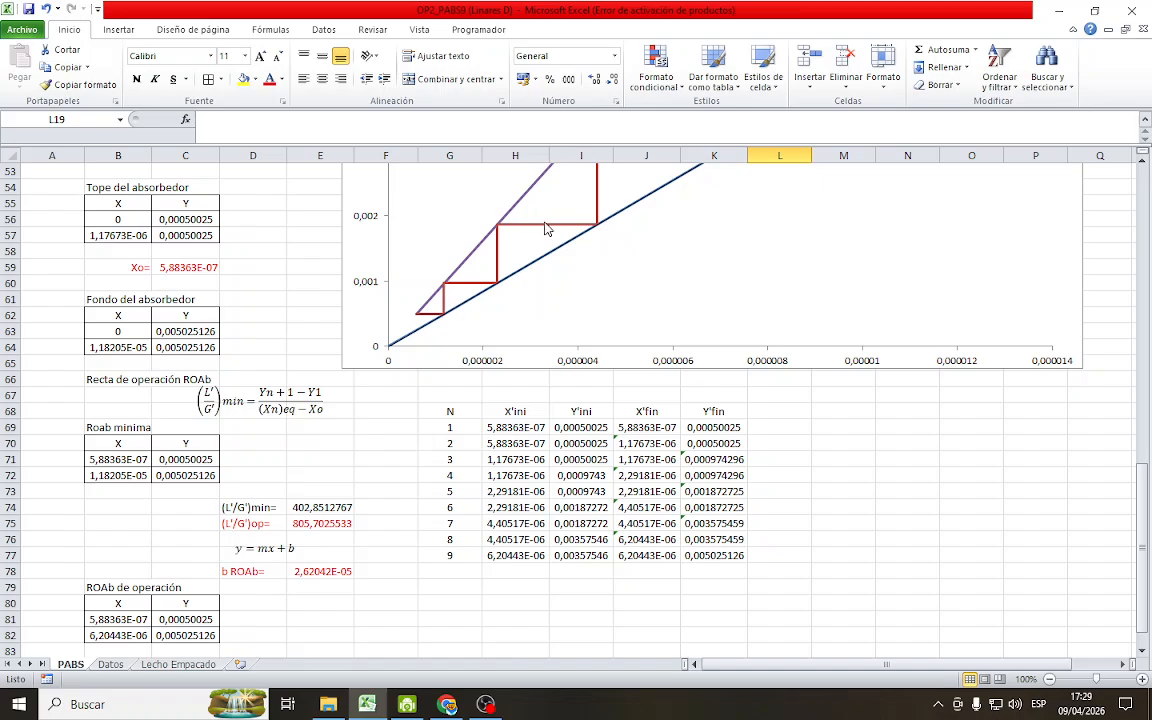
Shorten the chart's etapas Abs series to the filled stage rows, X values J69:J77 and Y values K69:K77
{"action": "mouse_move", "coordinate": [545, 228]}
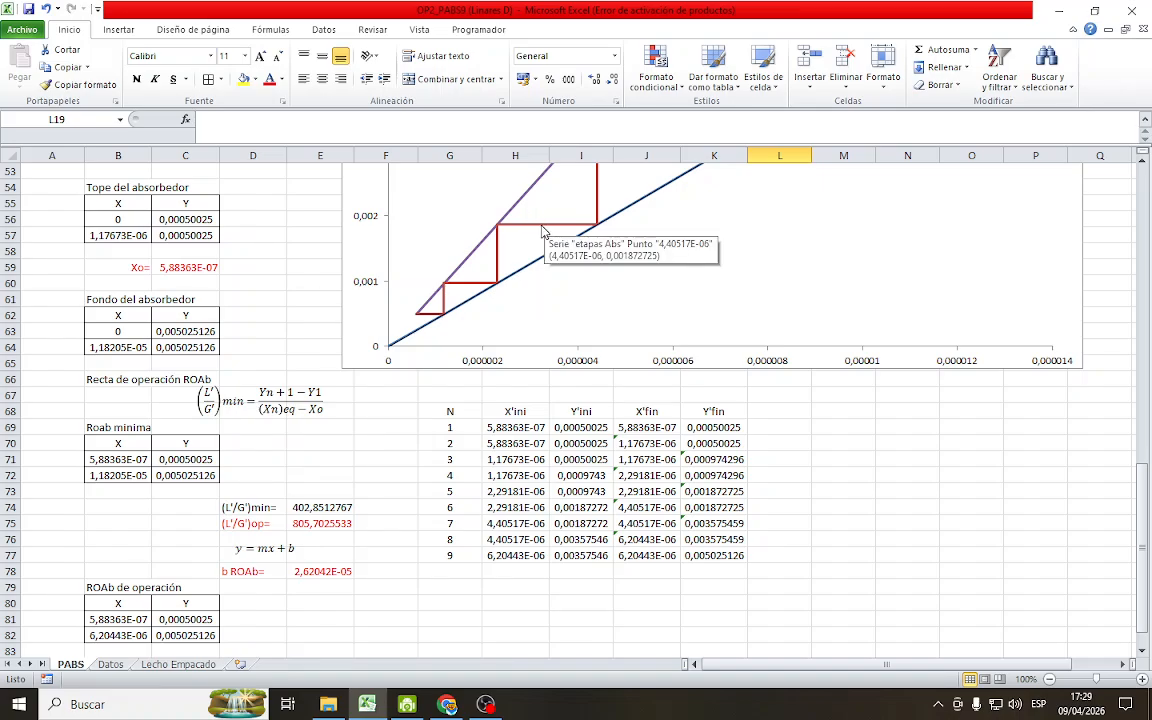
{"action": "left_click", "coordinate": [545, 228]}
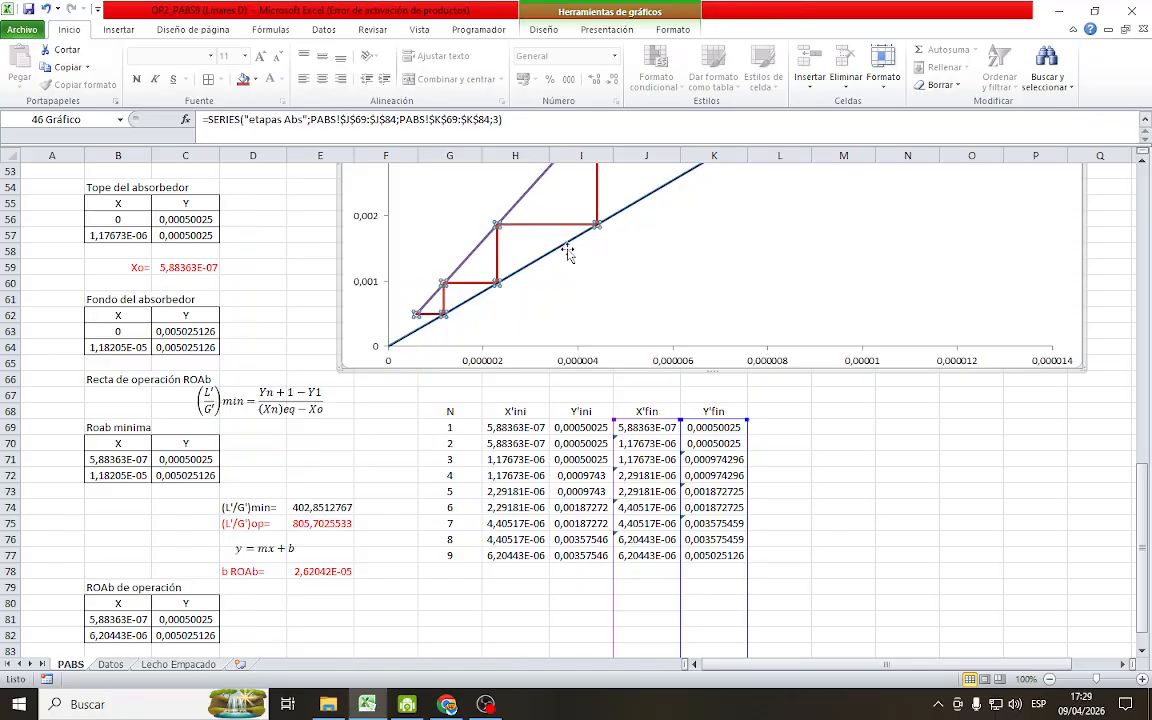
{"action": "scroll", "coordinate": [802, 566], "scroll_direction": "down", "scroll_amount": 3}
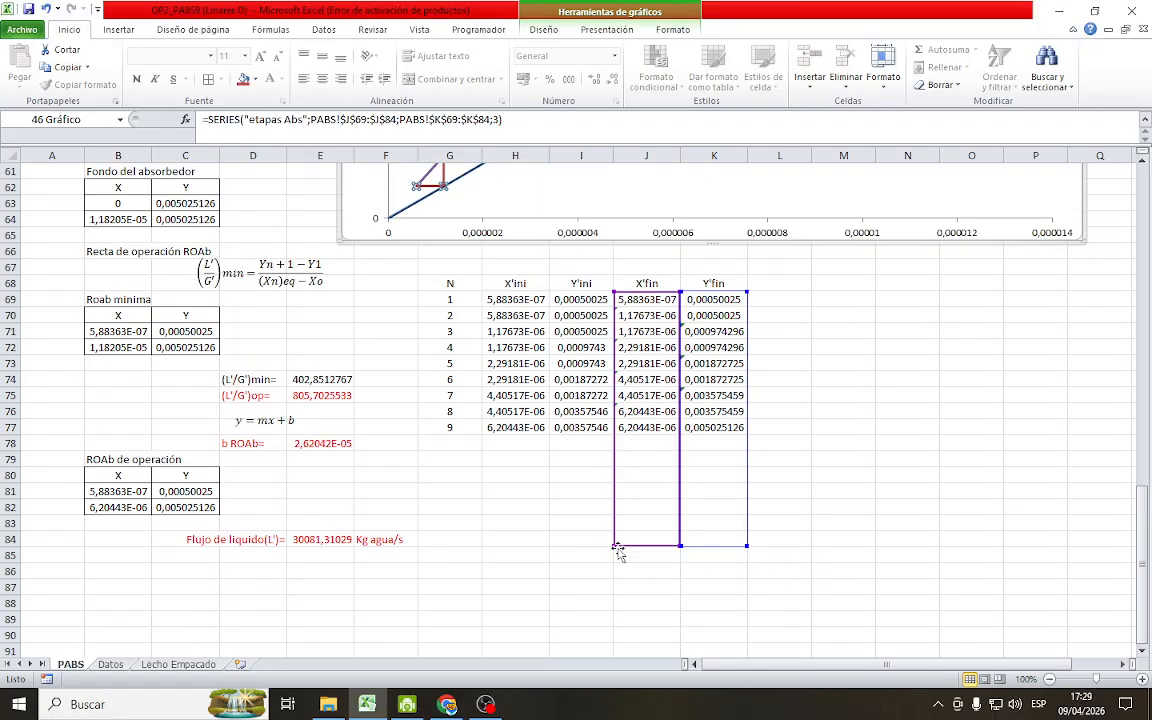
{"action": "left_click_drag", "start_coordinate": [614, 546], "coordinate": [612, 435]}
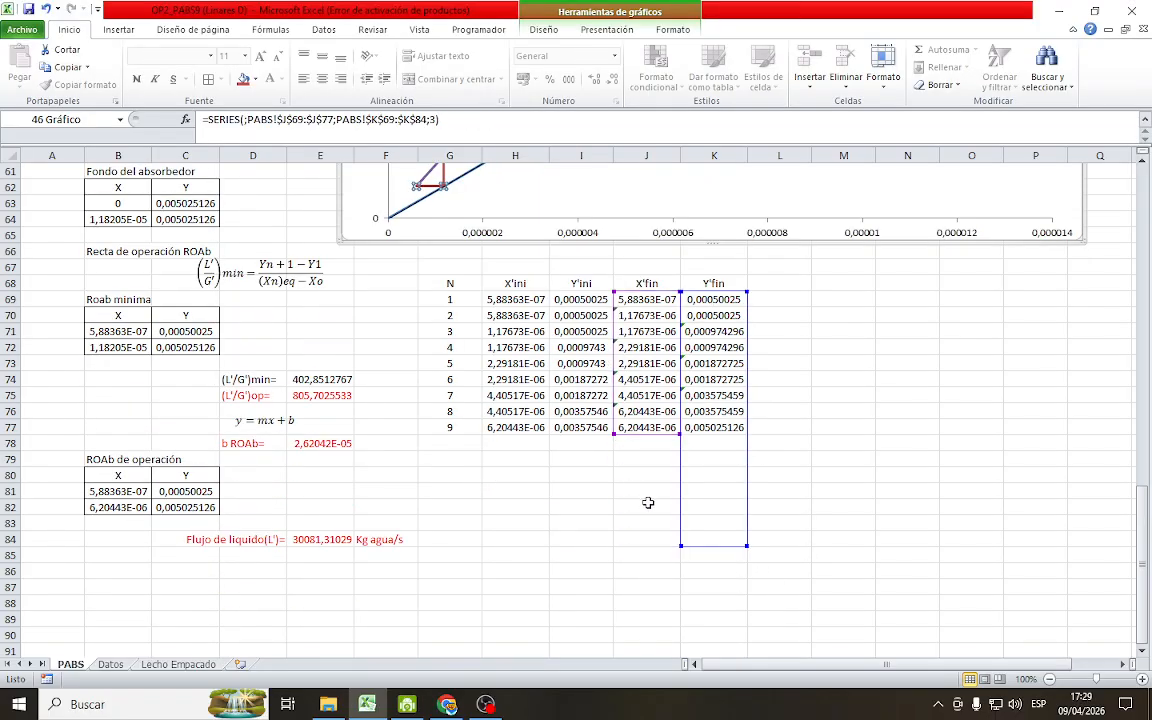
{"action": "left_click_drag", "start_coordinate": [681, 545], "coordinate": [686, 437]}
{"action": "left_click", "coordinate": [785, 364]}
{"action": "scroll", "coordinate": [795, 400], "scroll_direction": "up", "scroll_amount": 5}
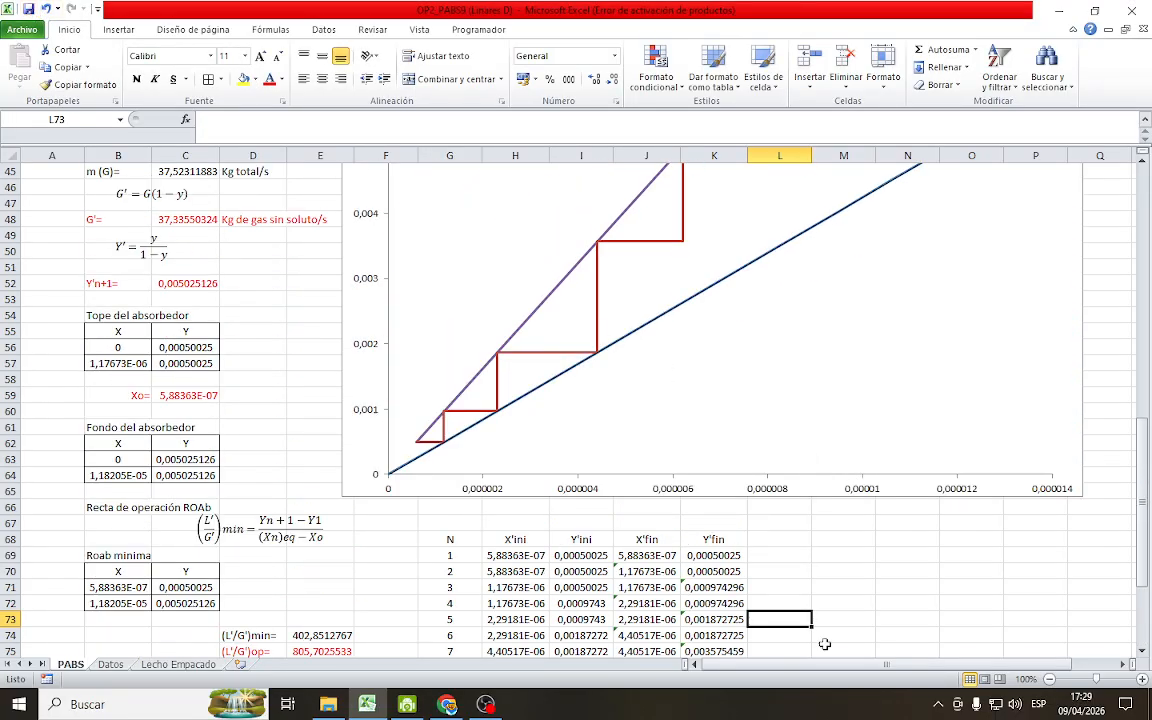
Review the absorber's equilibrium chart, stage table and the operating-line calculation block in B66:F85
{"action": "scroll", "coordinate": [880, 600], "scroll_direction": "up", "scroll_amount": 1}
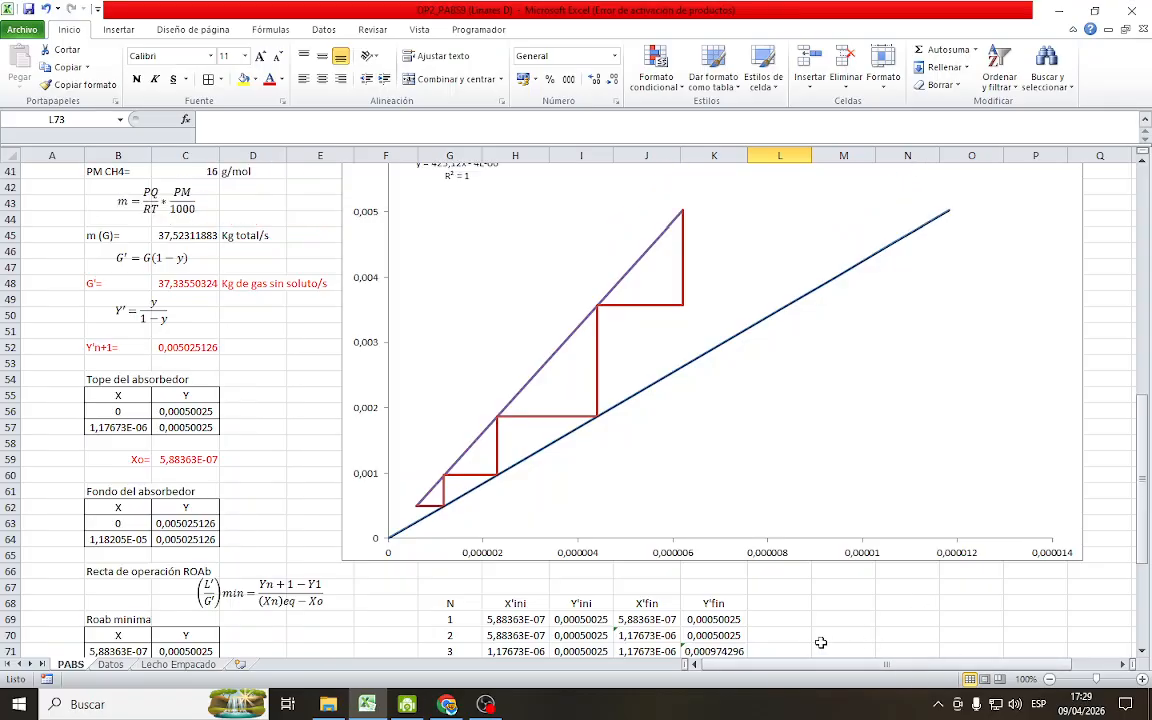
{"action": "scroll", "coordinate": [855, 610], "scroll_direction": "up", "scroll_amount": 4}
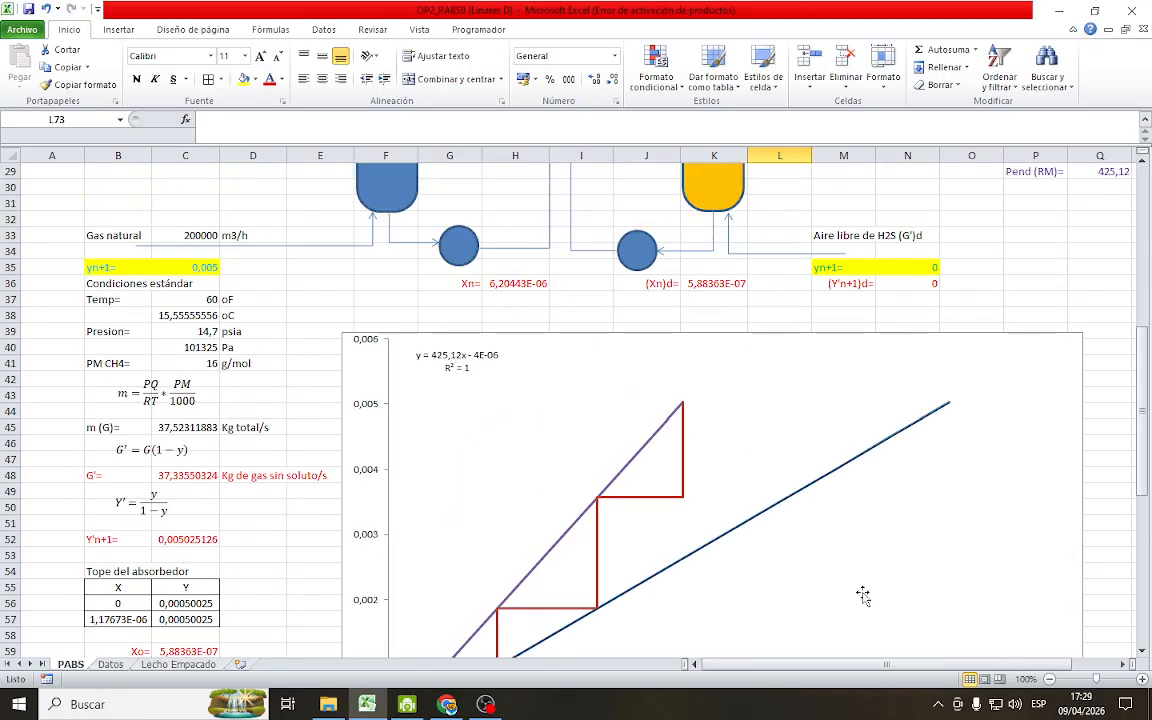
{"action": "scroll", "coordinate": [862, 600], "scroll_direction": "up", "scroll_amount": 6}
{"action": "scroll", "coordinate": [860, 610], "scroll_direction": "down", "scroll_amount": 8}
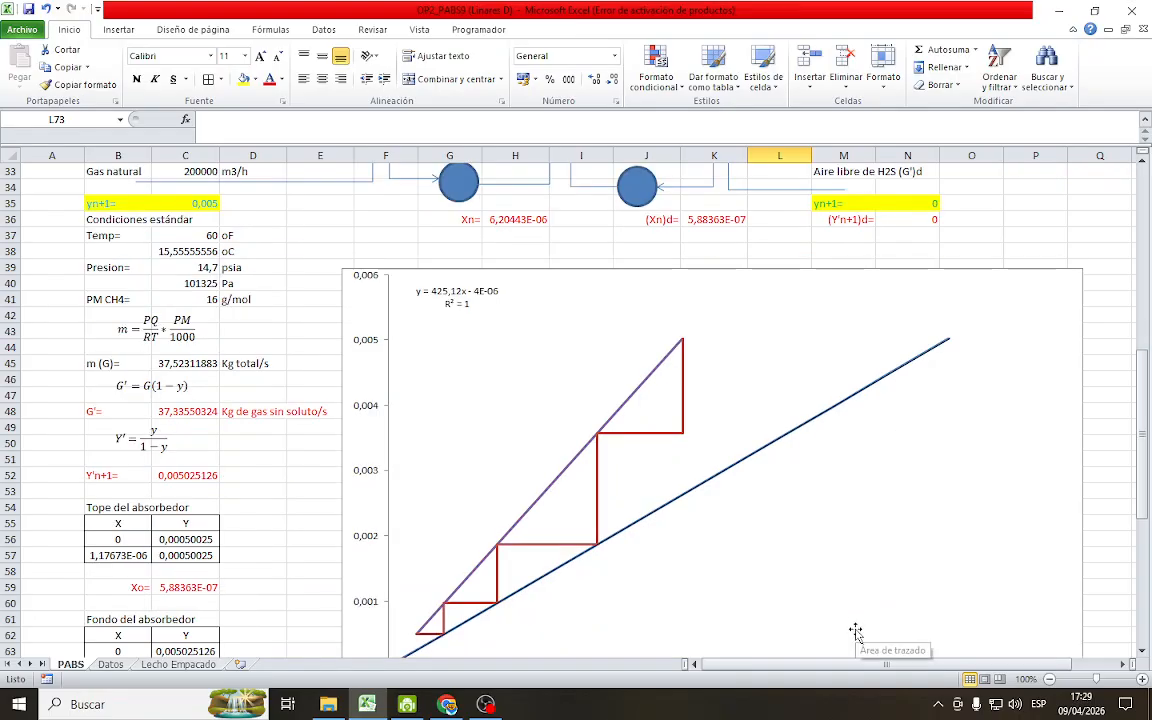
{"action": "scroll", "coordinate": [855, 632], "scroll_direction": "down", "scroll_amount": 9}
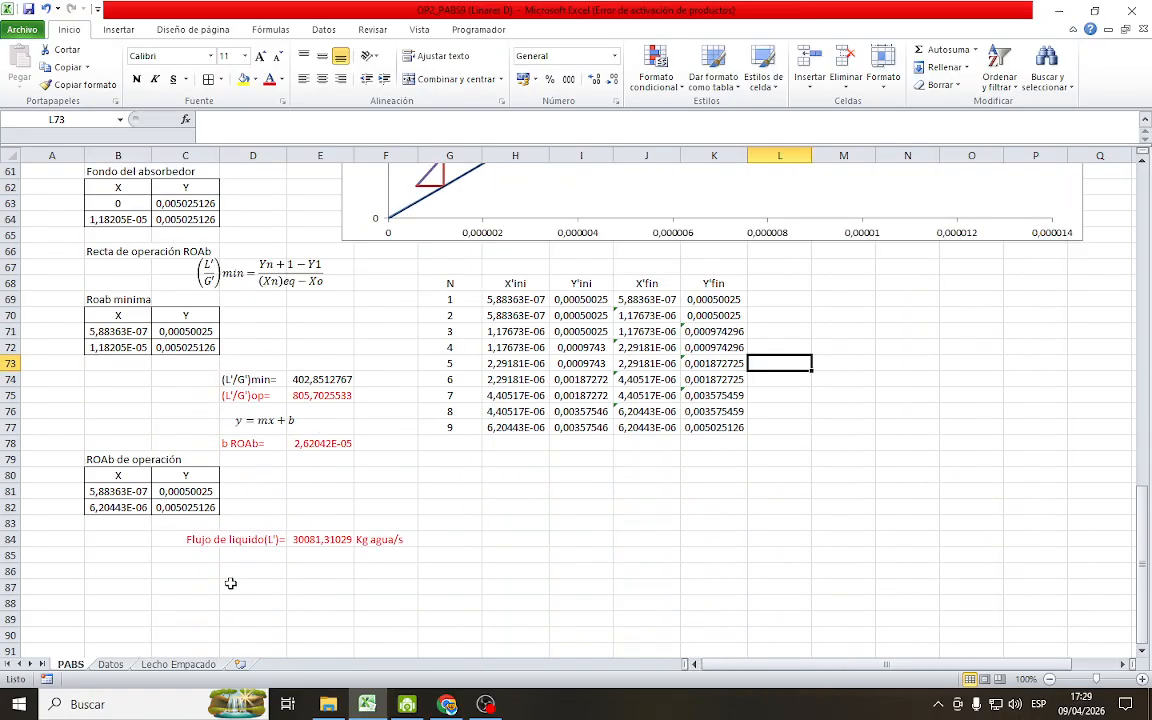
{"action": "scroll", "coordinate": [428, 598], "scroll_direction": "up", "scroll_amount": 5}
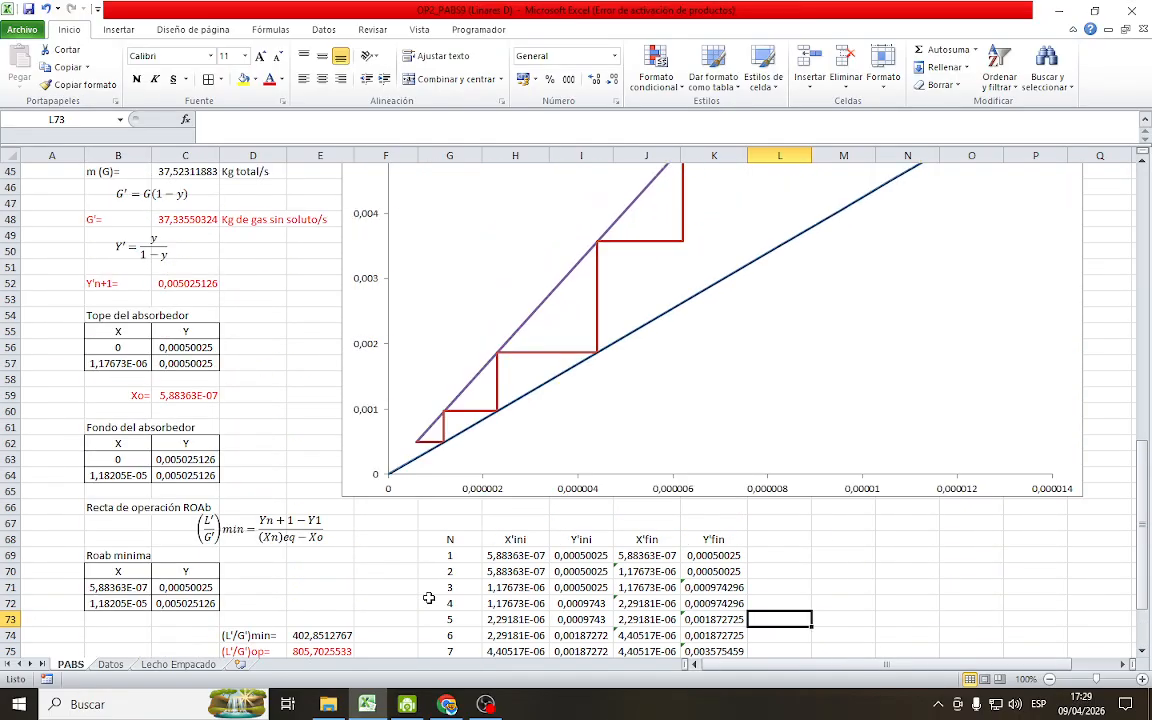
{"action": "scroll", "coordinate": [400, 530], "scroll_direction": "up", "scroll_amount": 1}
{"action": "scroll", "coordinate": [395, 525], "scroll_direction": "down", "scroll_amount": 8}
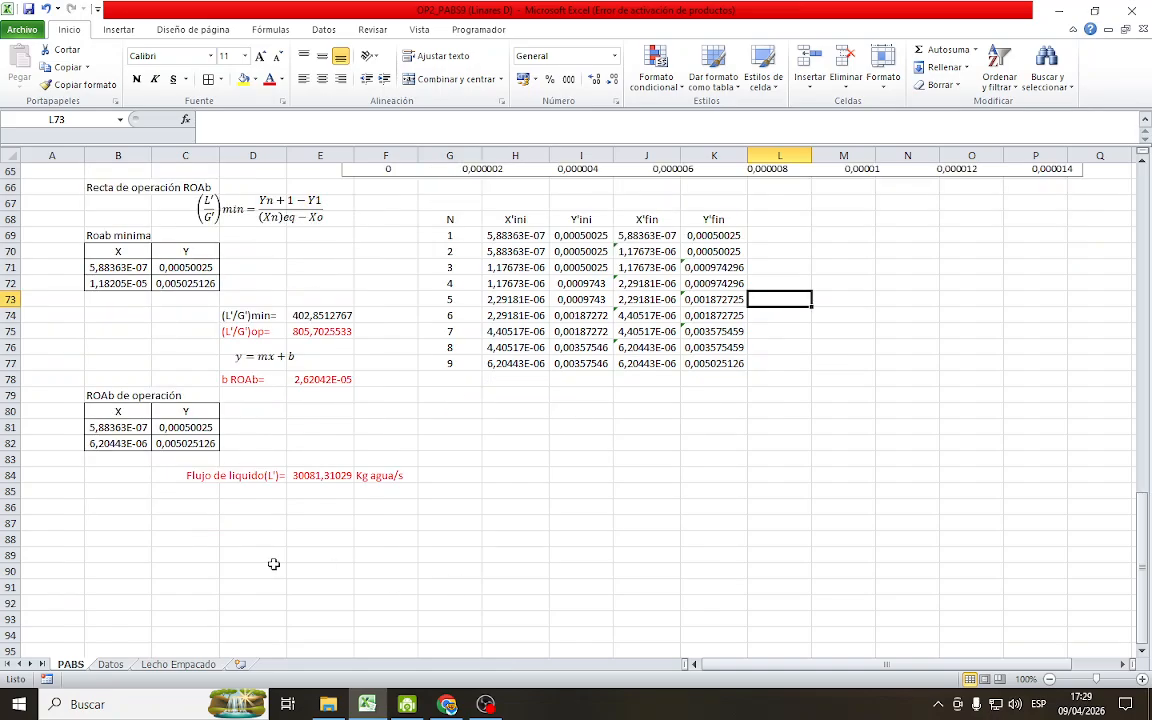
{"action": "scroll", "coordinate": [130, 468], "scroll_direction": "up", "scroll_amount": 1}
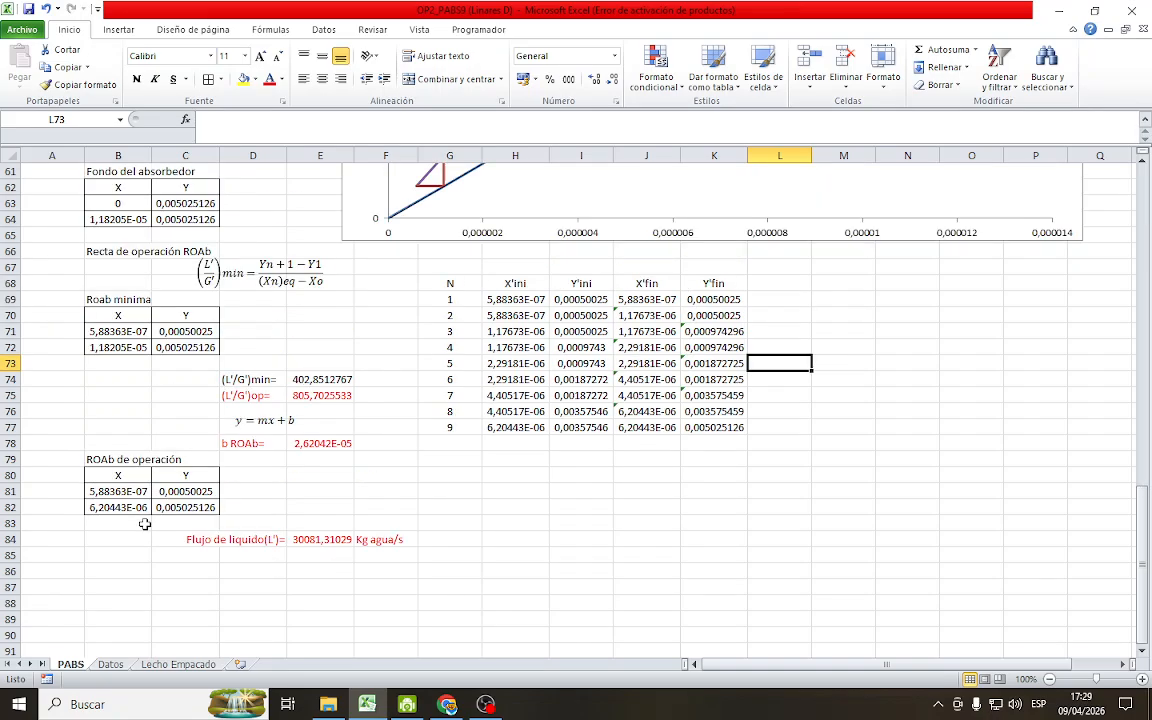
{"action": "left_click", "coordinate": [110, 251]}
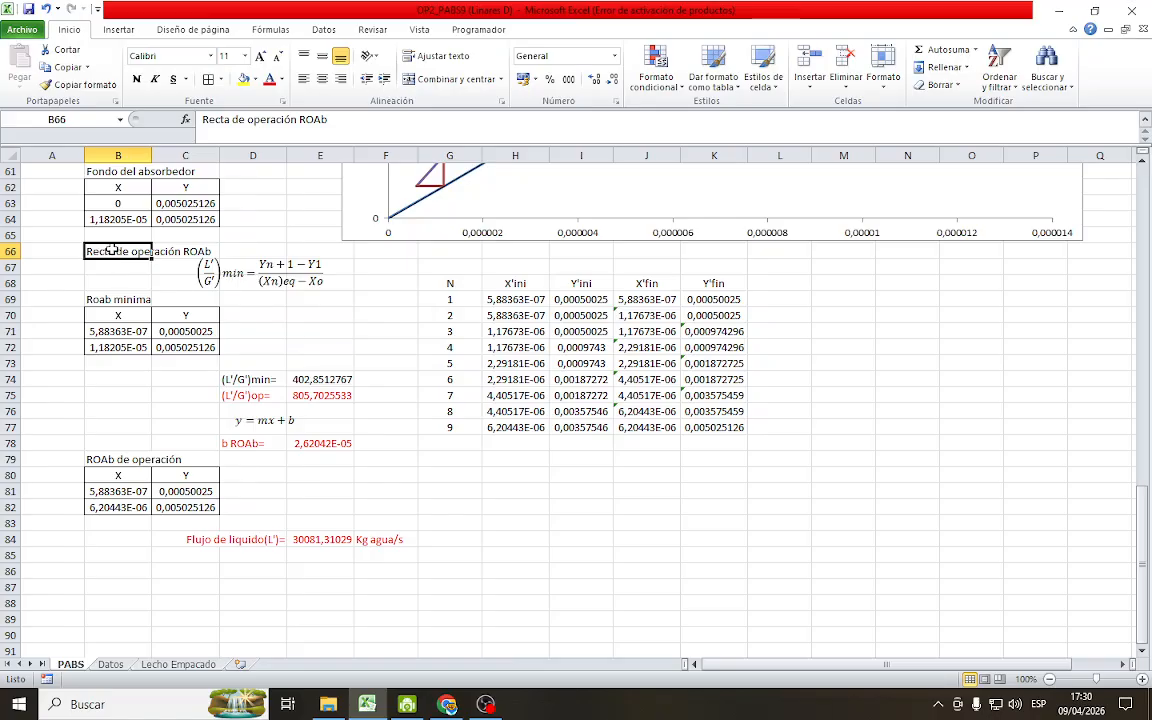
{"action": "left_click_drag", "start_coordinate": [105, 256], "coordinate": [380, 550]}
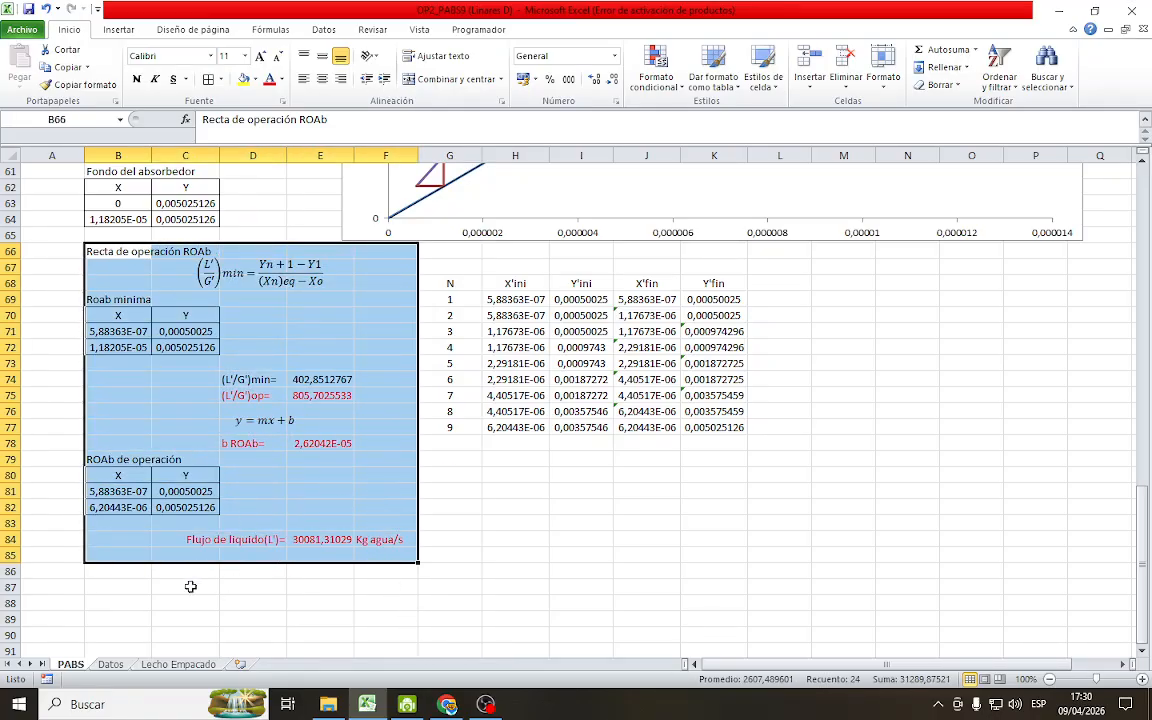
Enter the heading Recta de operación Rod in B86, below the absorber's liquid flow result
{"action": "left_click", "coordinate": [136, 570]}
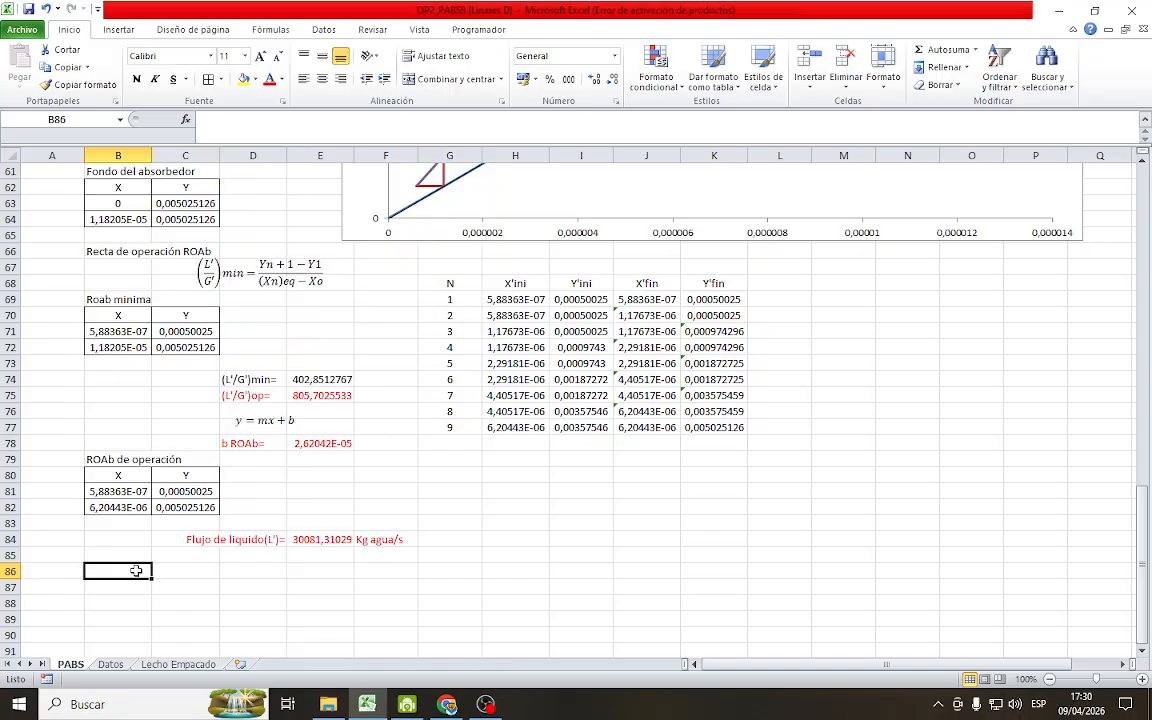
{"action": "type", "text": "Recta"}
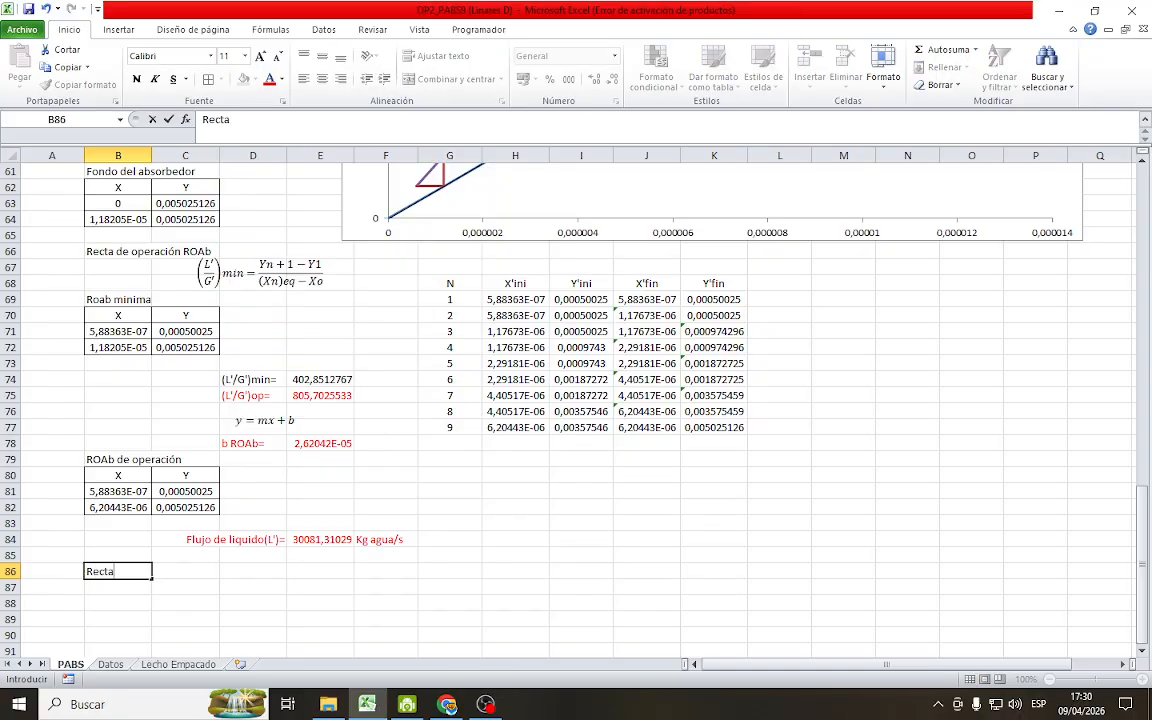
{"action": "type", "text": " de operación R"}
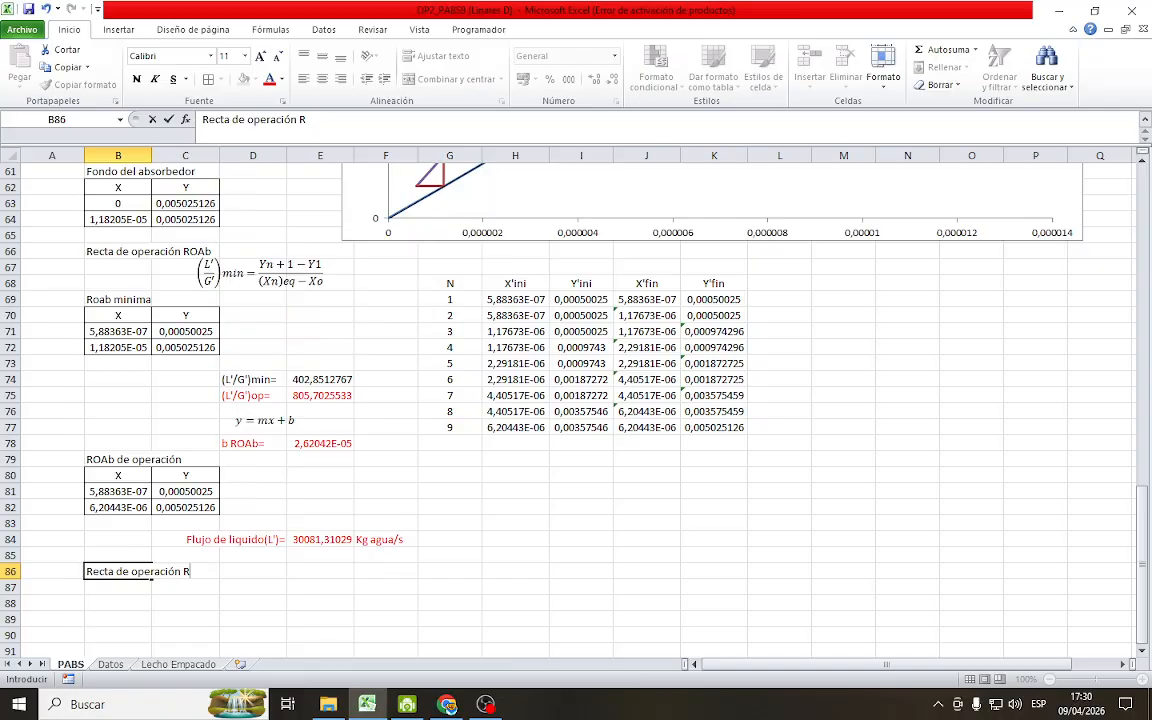
{"action": "type", "text": "od"}
{"action": "key", "text": "Return"}
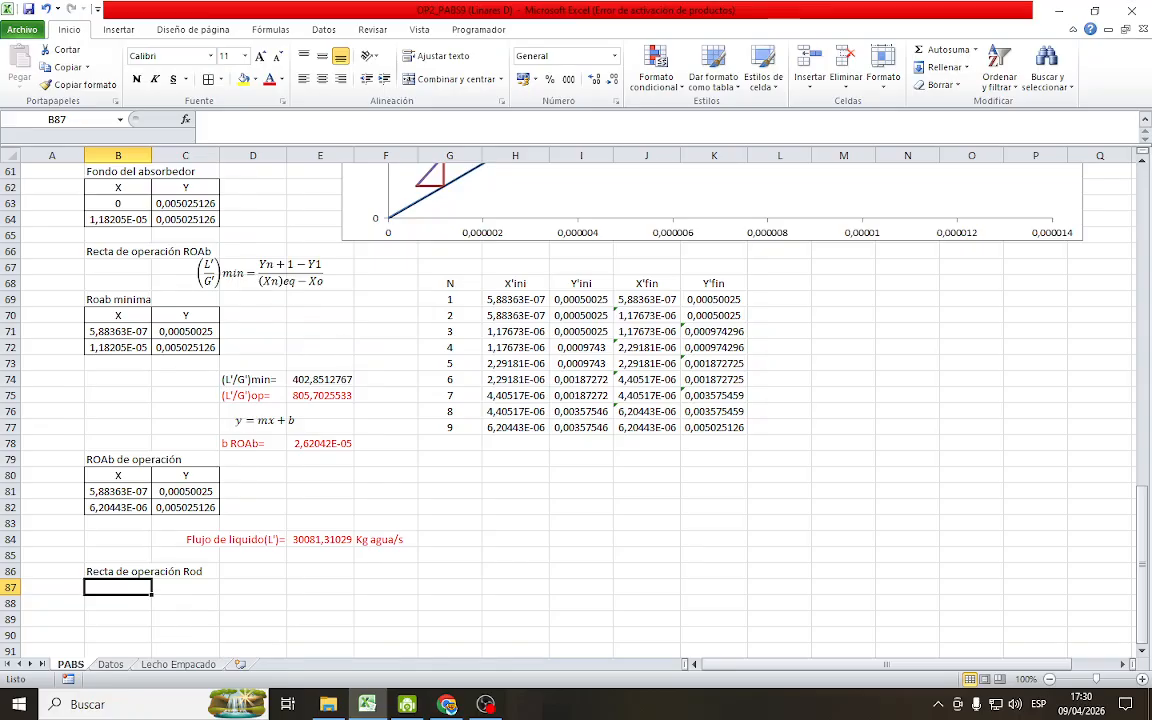
Duplicate the absorber's (L'/G')min equation box and place the copy just below the Recta de operación Rod heading, around rows 87 to 88
{"action": "left_click", "coordinate": [265, 281]}
{"action": "key", "text": "Escape"}
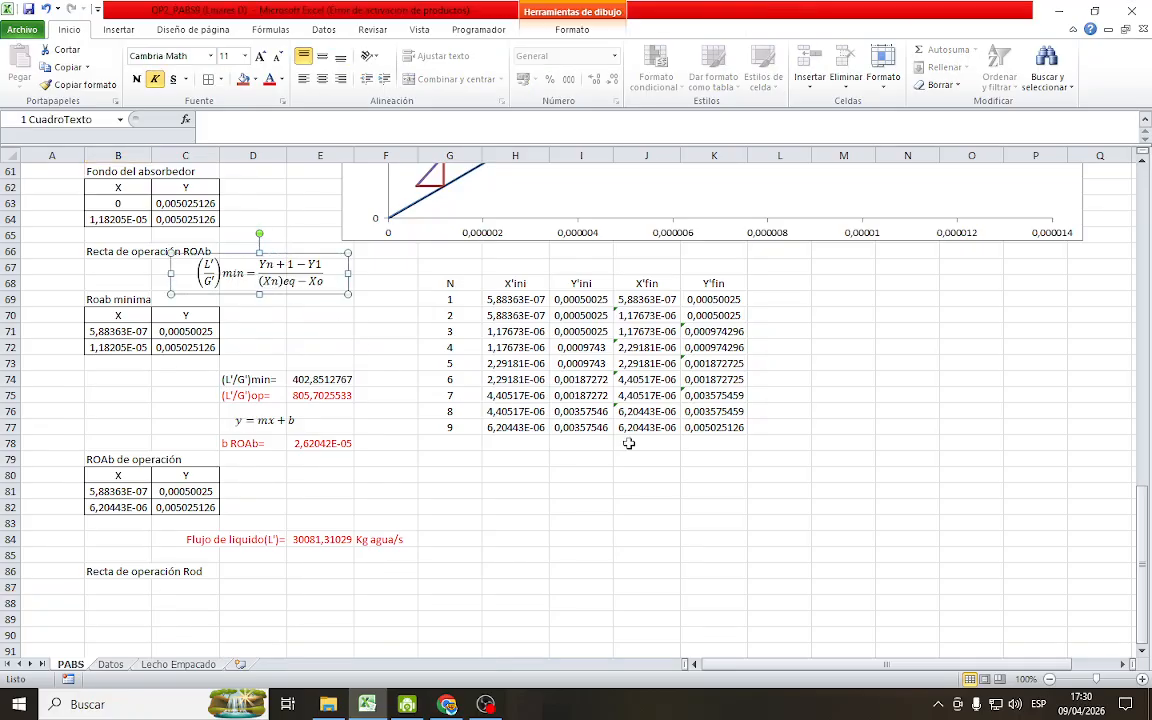
{"action": "key", "text": "ctrl+c"}
{"action": "key", "text": "ctrl+v"}
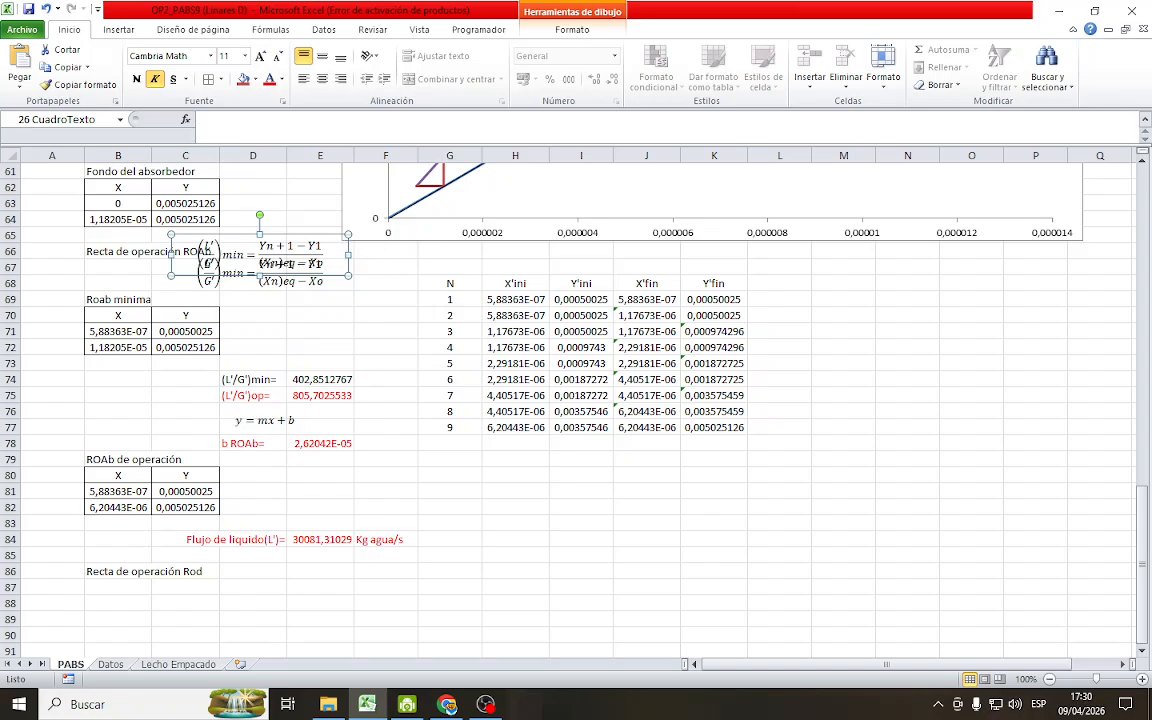
{"action": "left_click_drag", "start_coordinate": [305, 237], "coordinate": [340, 558]}
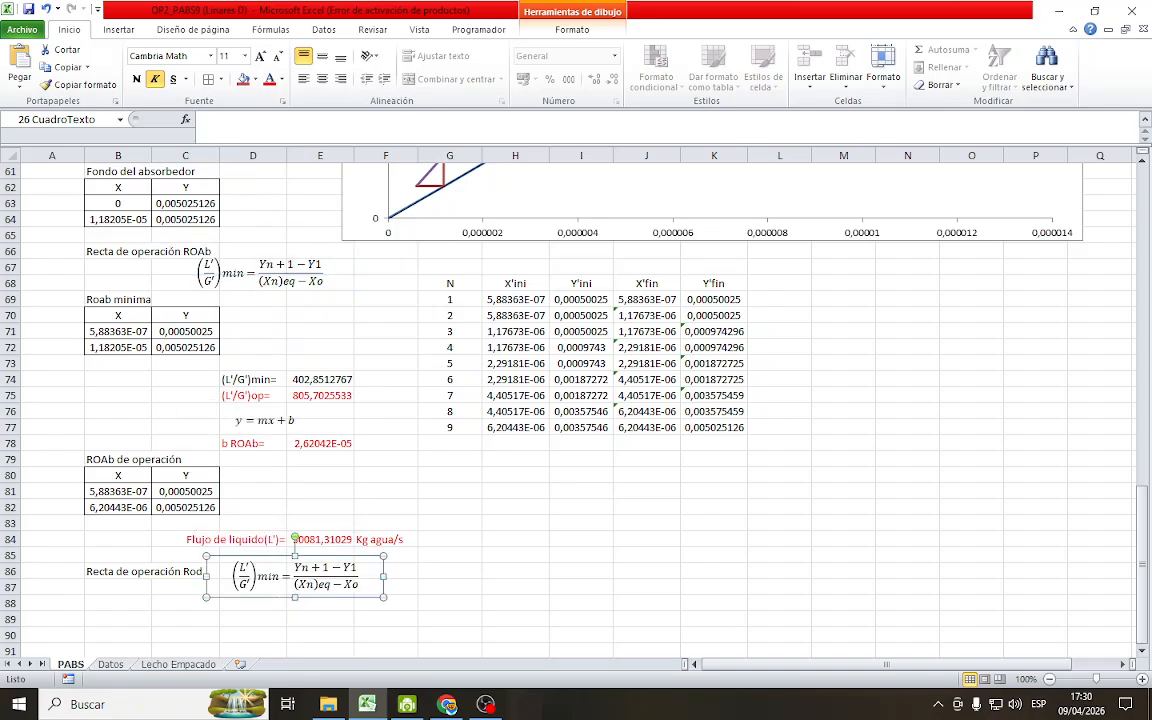
{"action": "left_click_drag", "start_coordinate": [250, 556], "coordinate": [236, 576]}
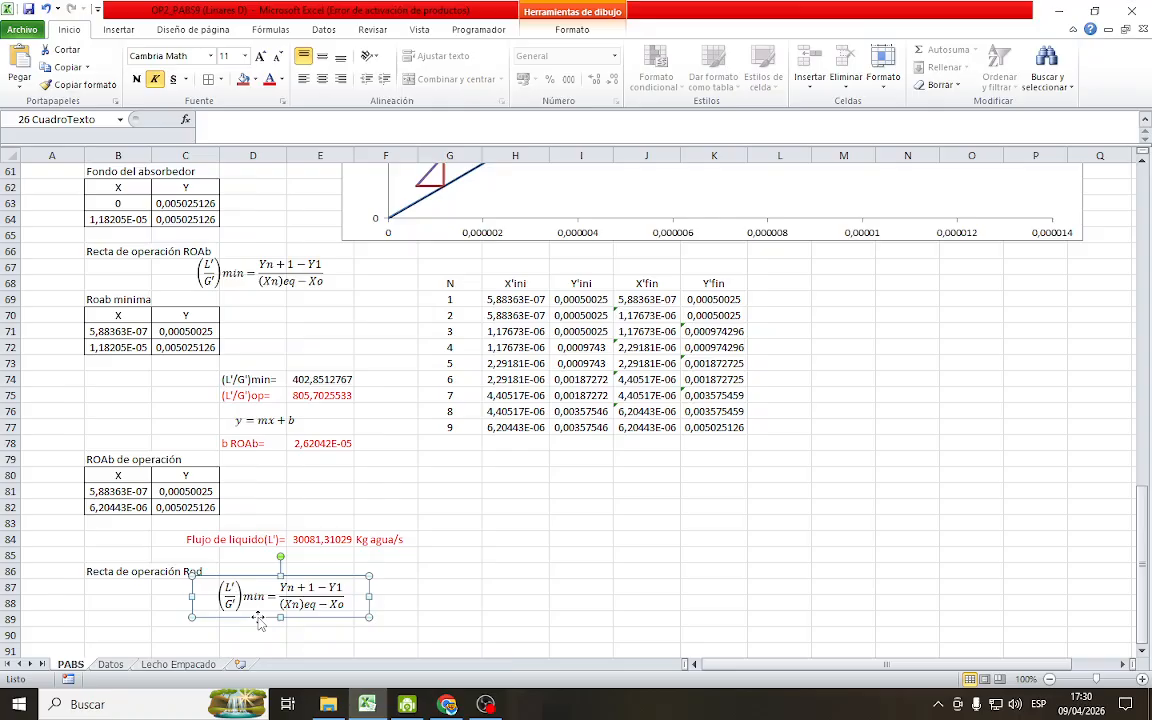
{"action": "left_click", "coordinate": [437, 590]}
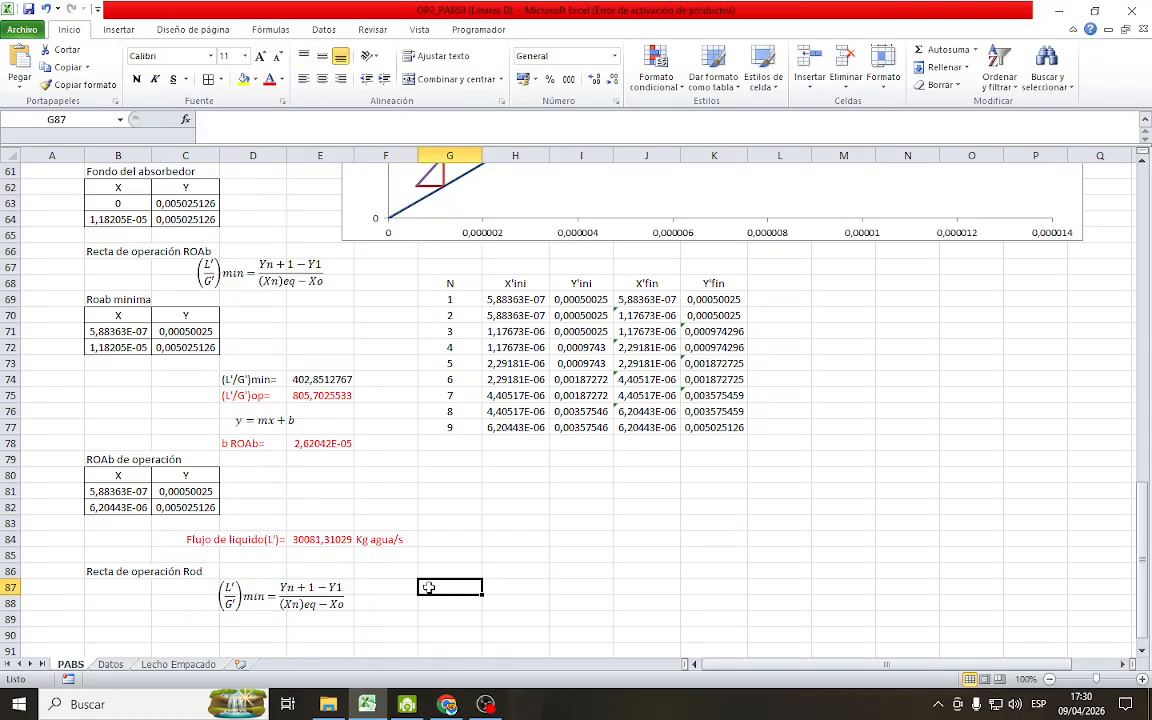
Change min to max on the left side of the copied L'/G' equation under the Rod heading
{"action": "scroll", "coordinate": [490, 630], "scroll_direction": "down", "scroll_amount": 3}
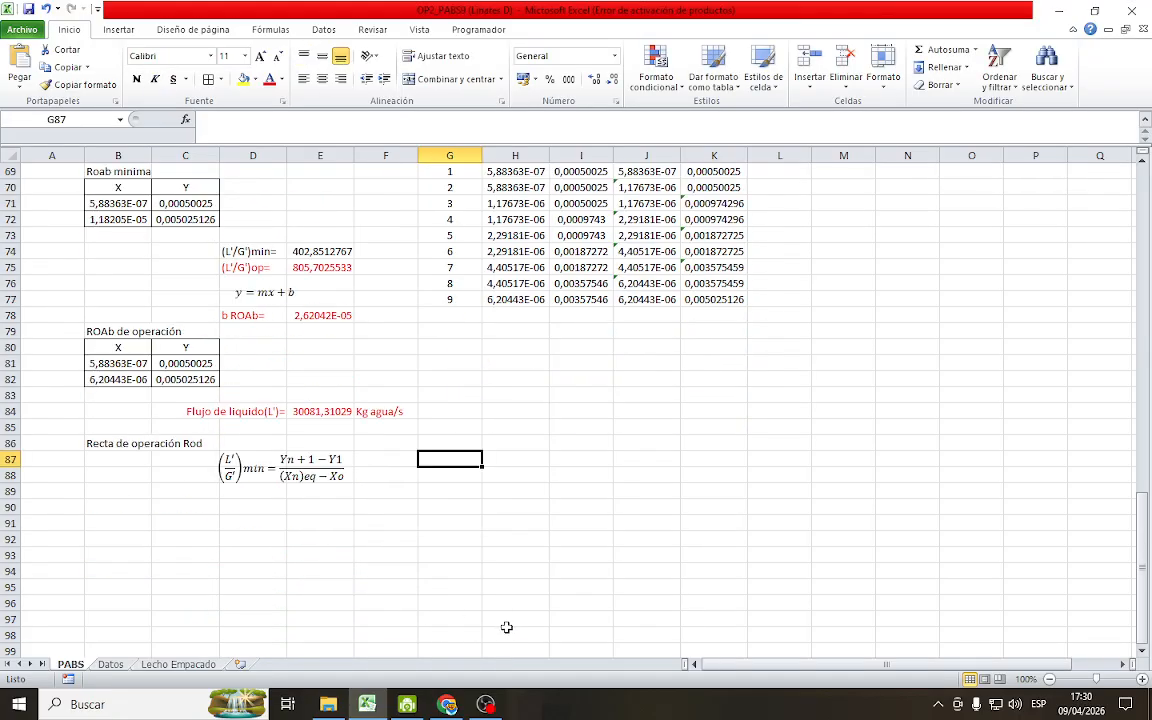
{"action": "scroll", "coordinate": [506, 627], "scroll_direction": "down", "scroll_amount": 2}
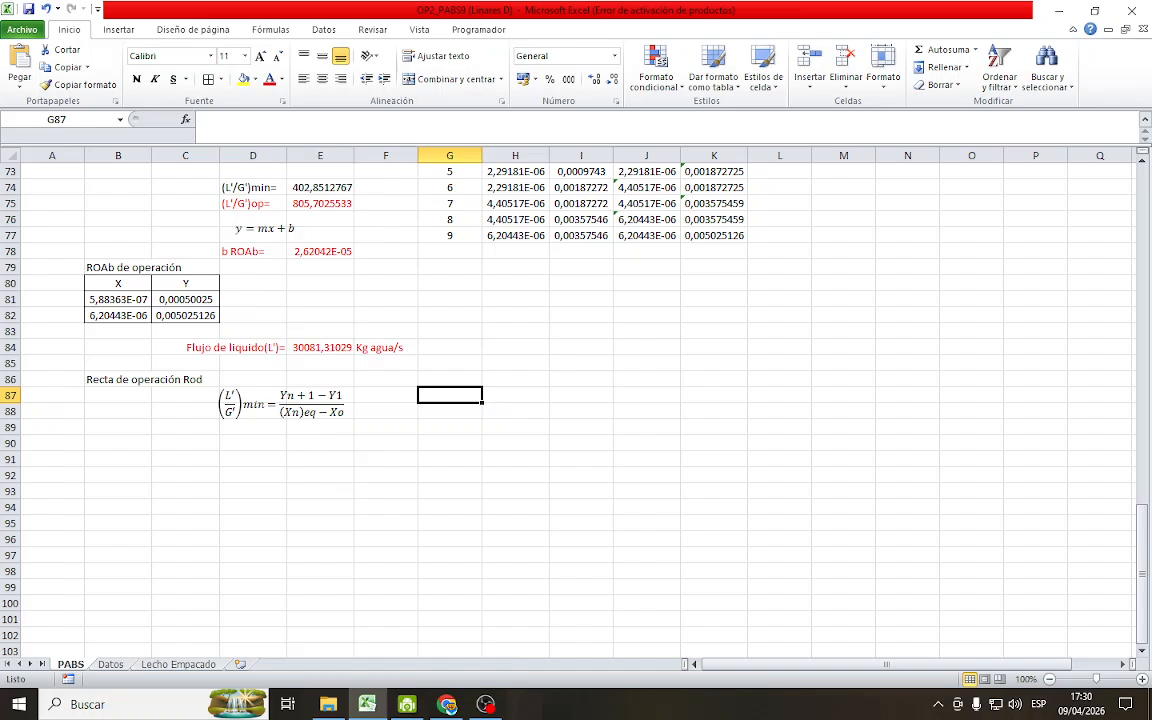
{"action": "left_click", "coordinate": [257, 404]}
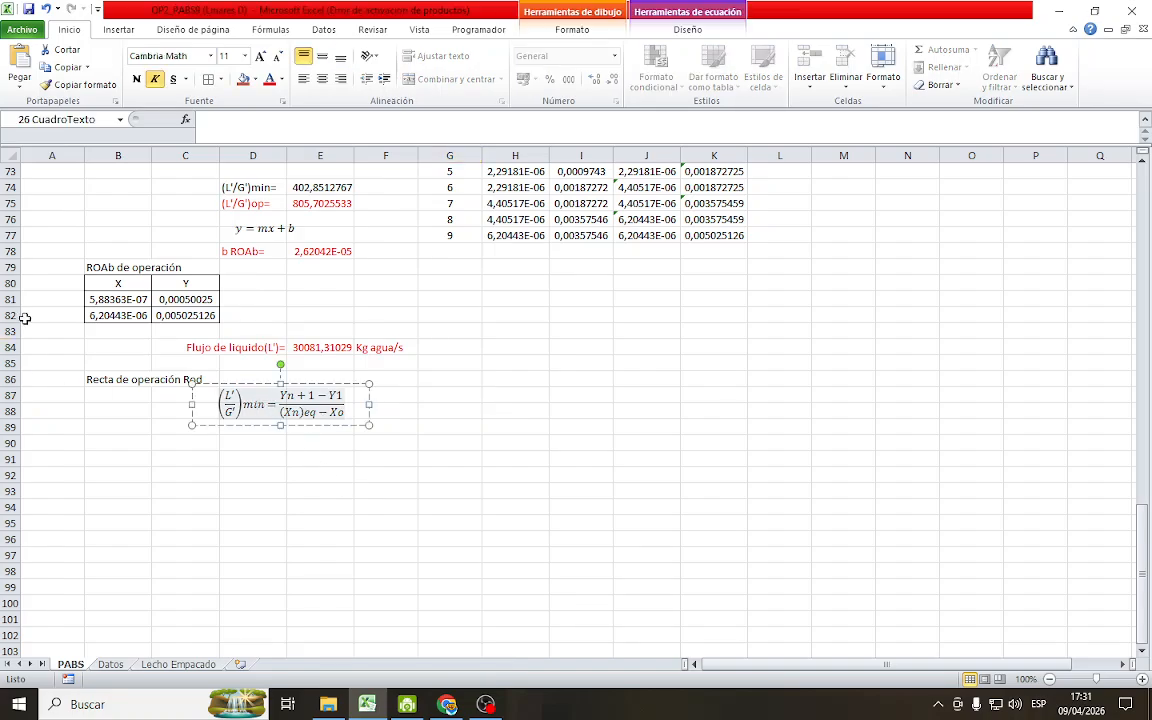
{"action": "key", "text": "BackSpace"}
{"action": "key", "text": "BackSpace"}
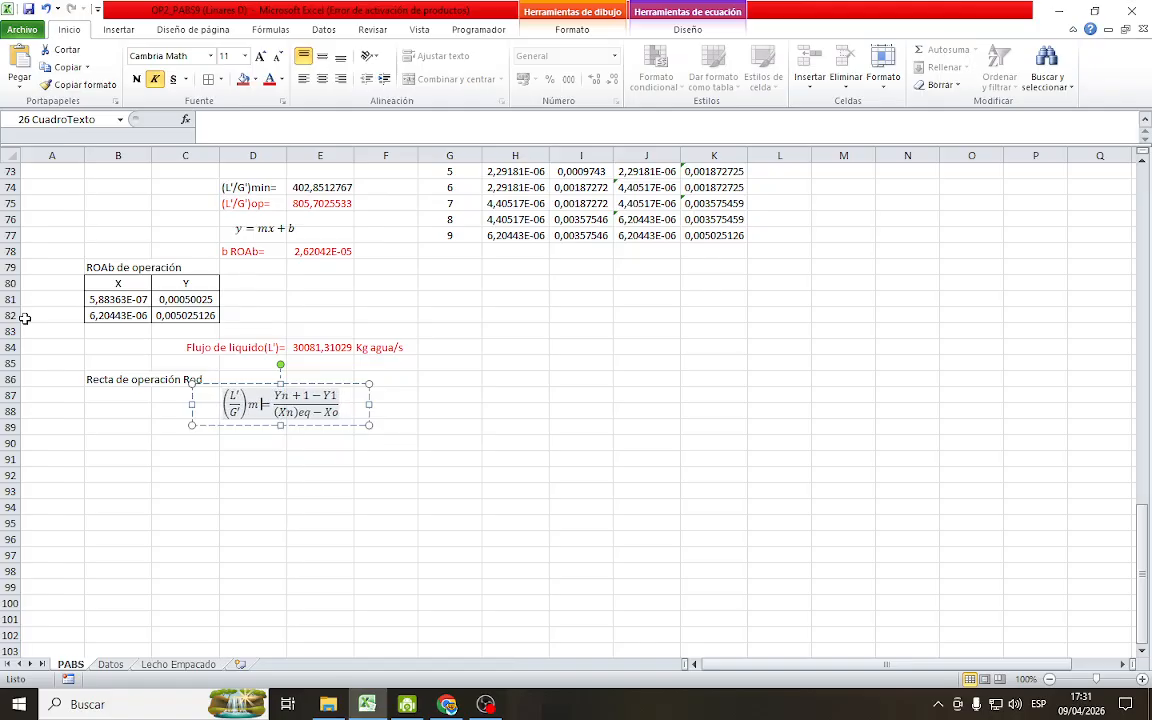
{"action": "type", "text": "ax"}
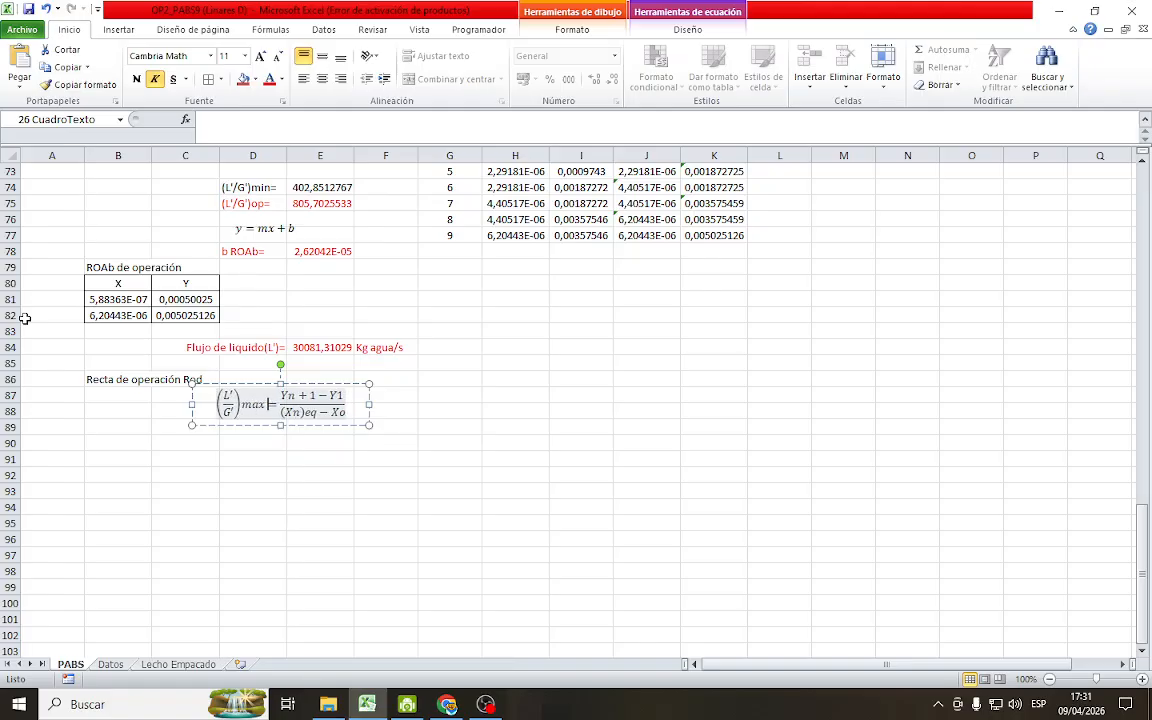
{"action": "left_click", "coordinate": [340, 493]}
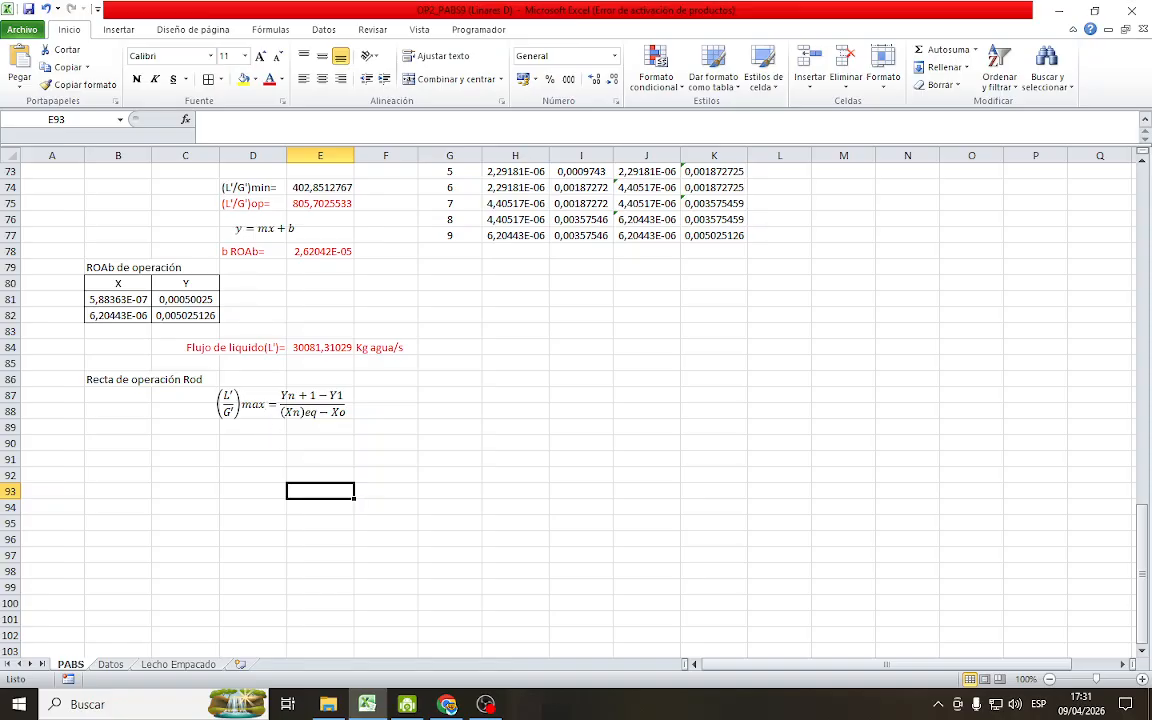
Remove the eq suffix after (Xn) in the denominator of the desorber's (L'/G')max equation
{"action": "left_click", "coordinate": [323, 418]}
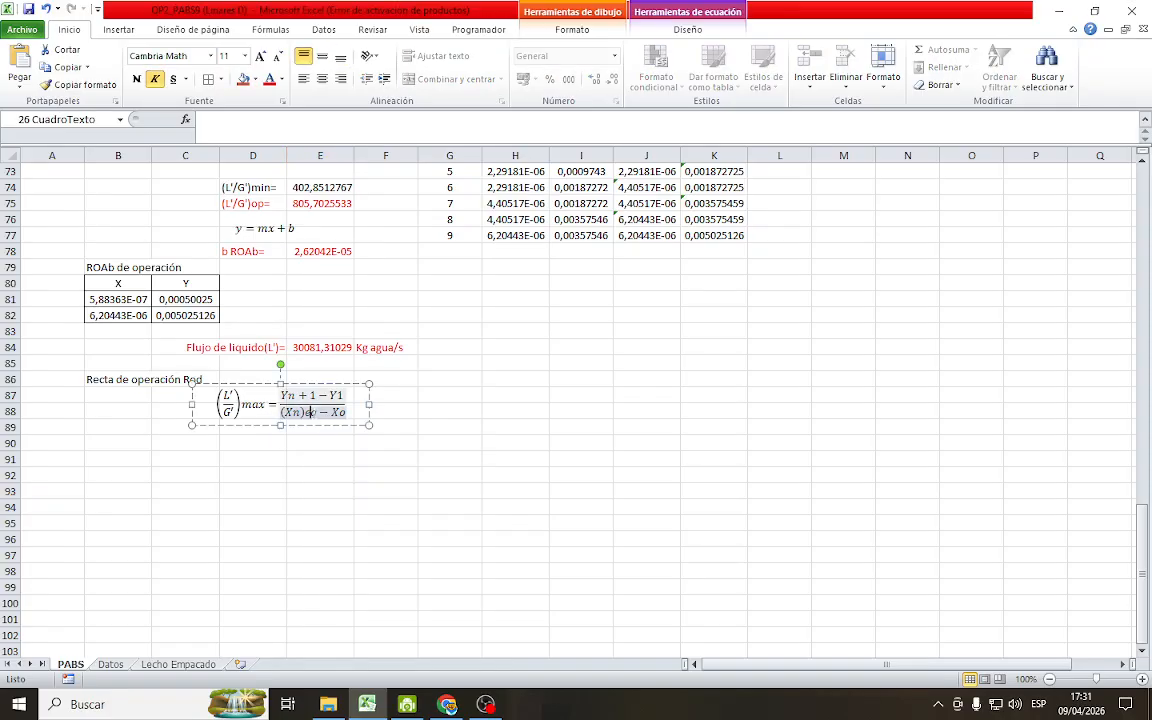
{"action": "key", "text": "BackSpace"}
{"action": "key", "text": "BackSpace"}
{"action": "key", "text": "BackSpace"}
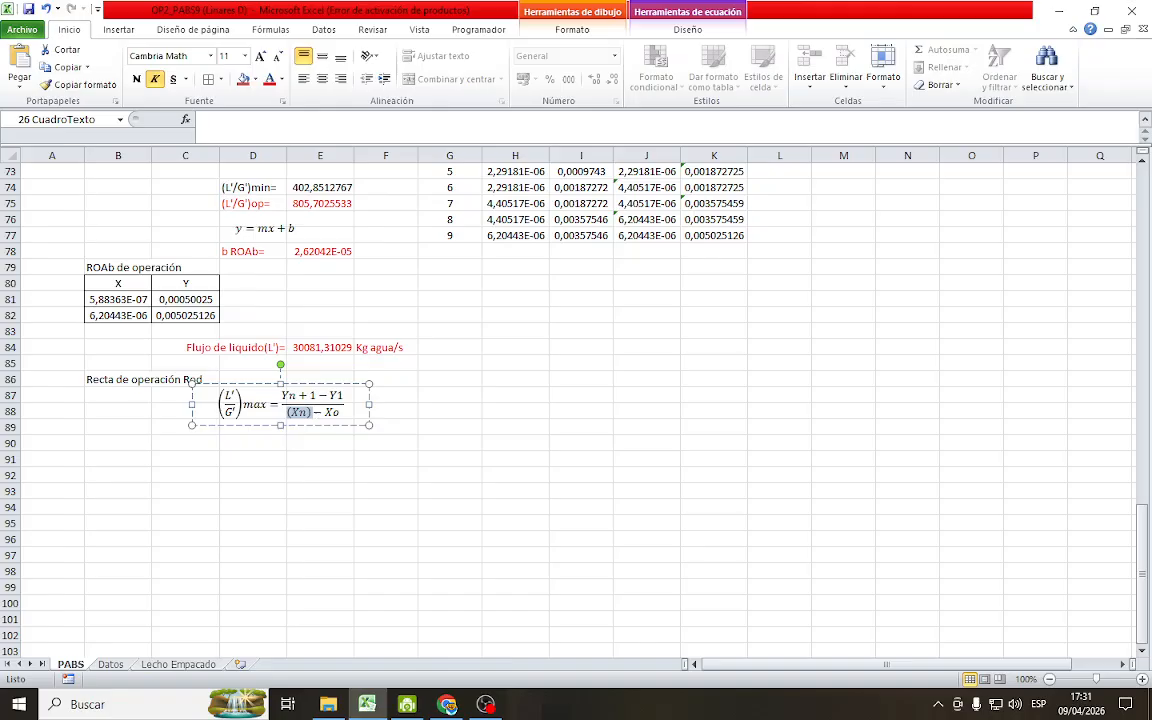
Rewrite Y1 as (Y1)min in the numerator of the desorber's (L'/G')max equation
{"action": "left_click", "coordinate": [329, 396]}
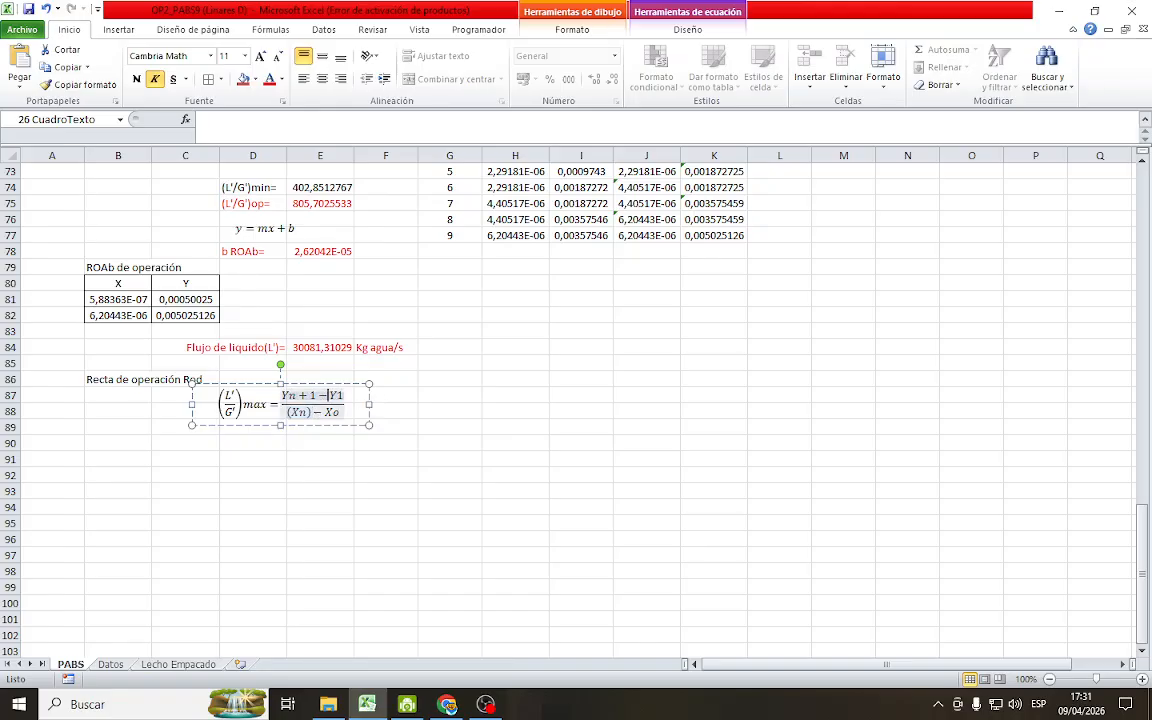
{"action": "type", "text": "("}
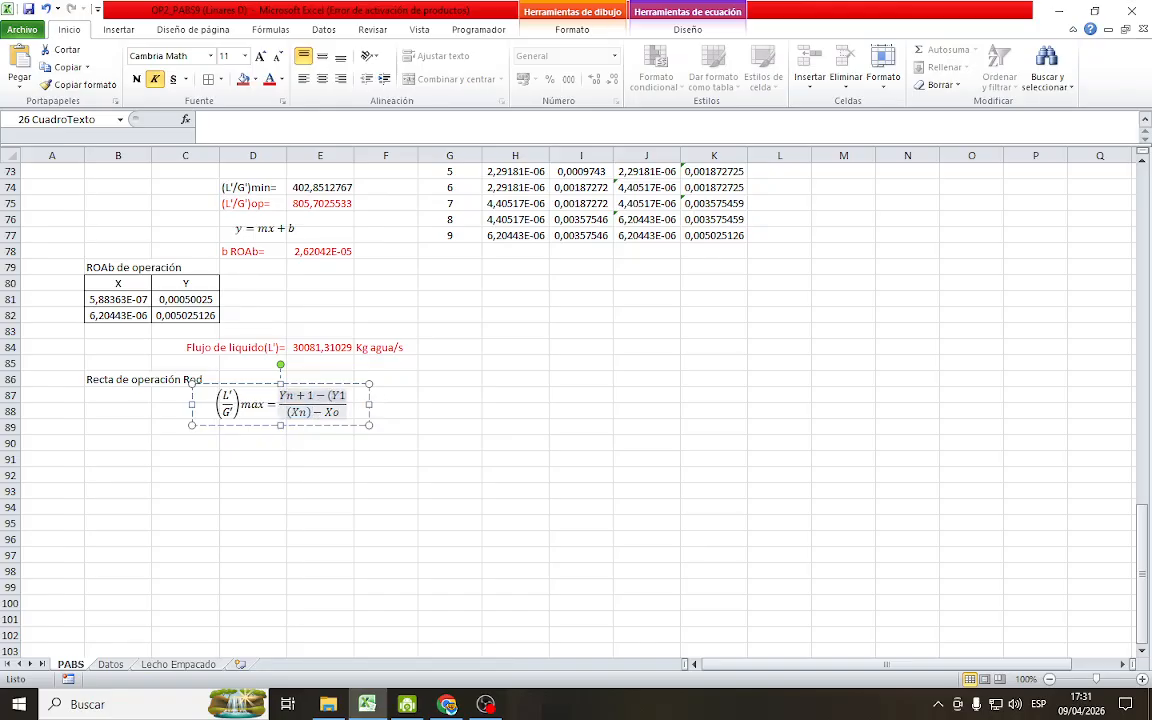
{"action": "key", "text": "Right"}
{"action": "type", "text": ")"}
{"action": "left_click", "coordinate": [442, 409]}
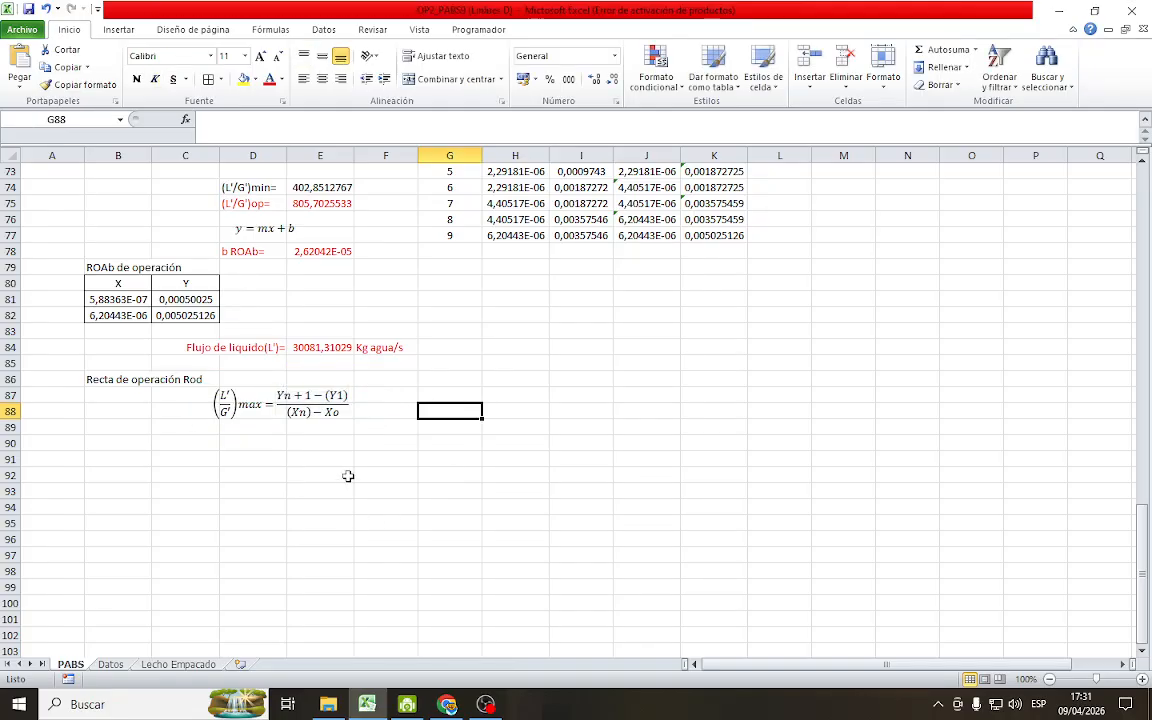
{"action": "left_click", "coordinate": [348, 403]}
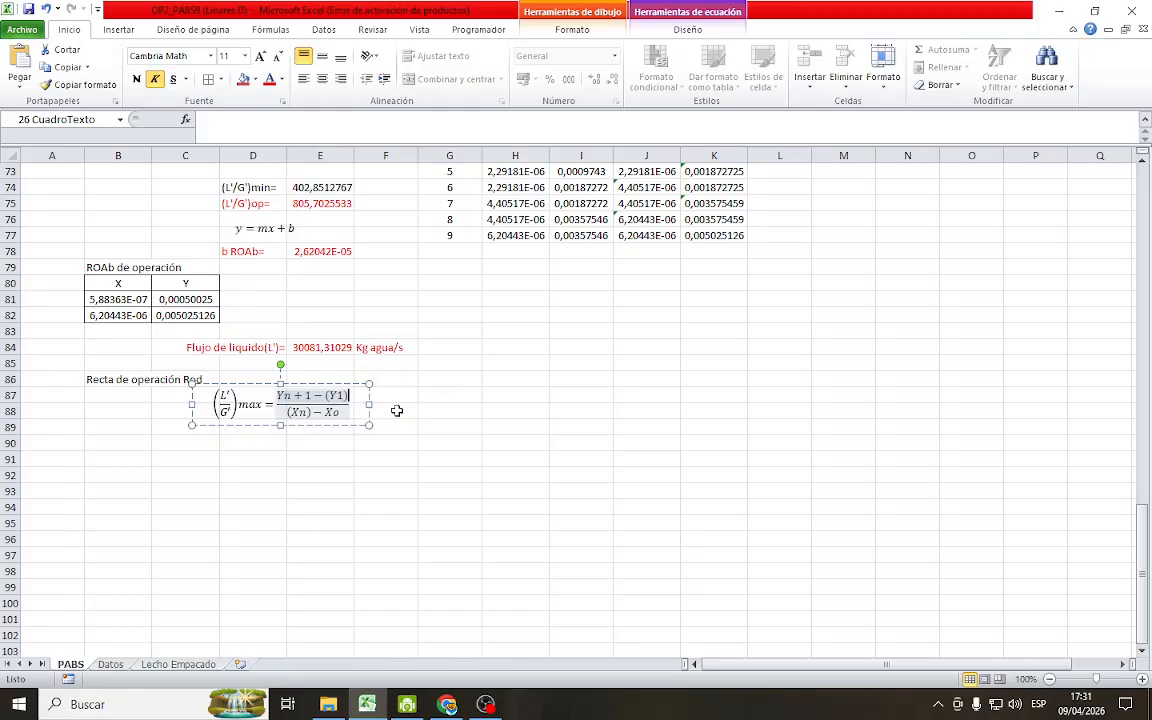
{"action": "type", "text": "min"}
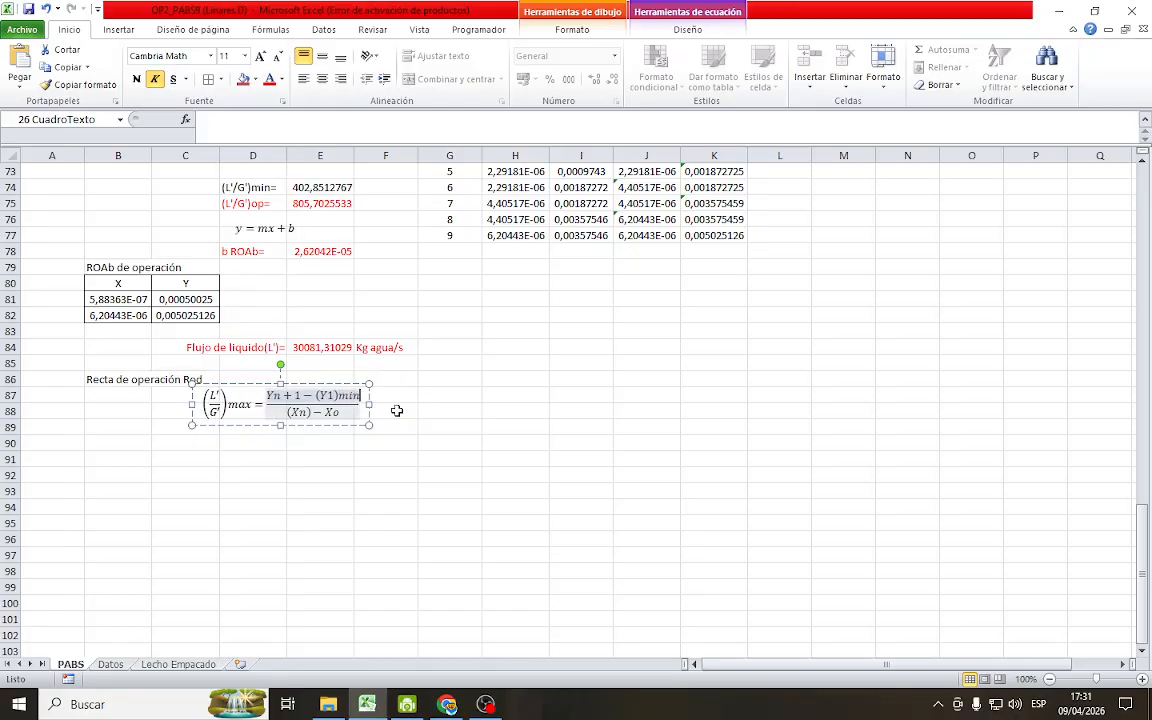
{"action": "left_click", "coordinate": [445, 443]}
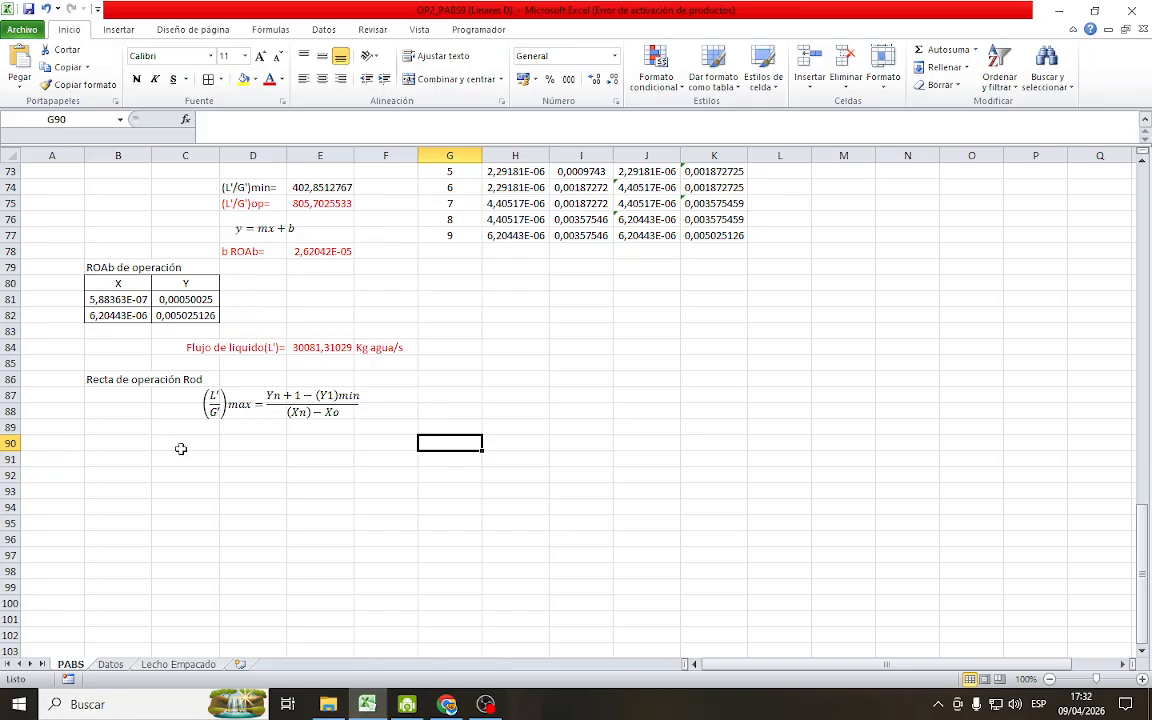
Label cell B89, below the desorber's (L'/G')max equation, as Rod máxima
{"action": "scroll", "coordinate": [378, 404], "scroll_direction": "up", "scroll_amount": 2}
{"action": "scroll", "coordinate": [381, 405], "scroll_direction": "up", "scroll_amount": 2}
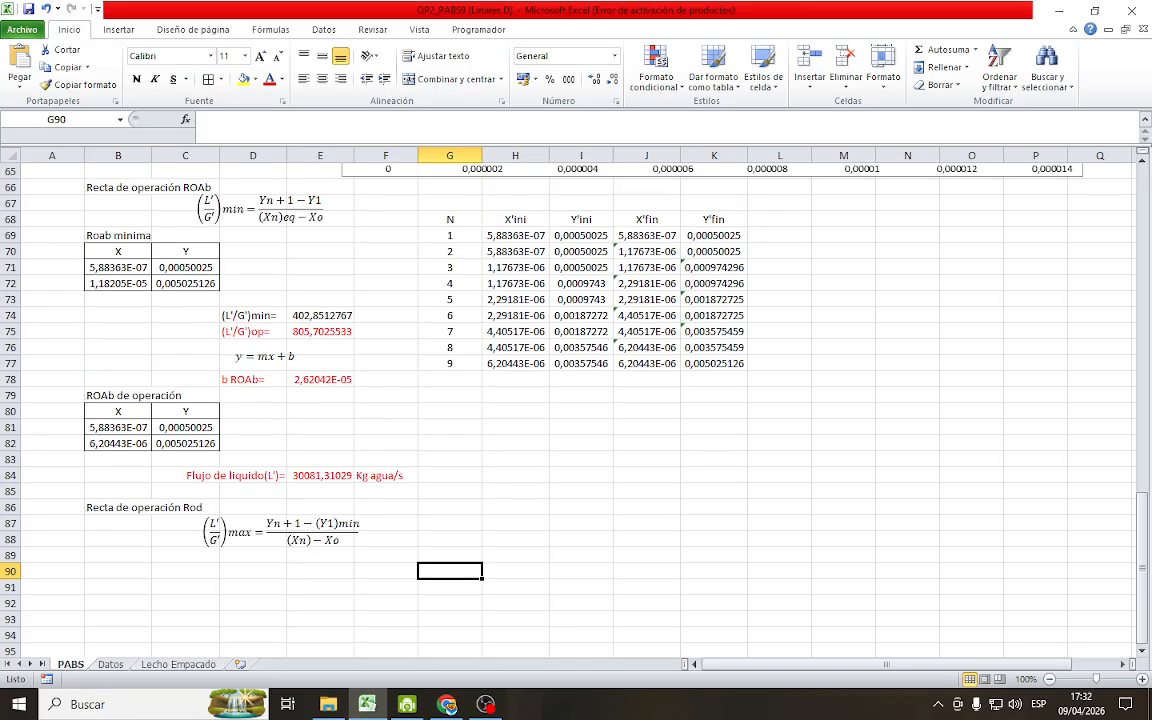
{"action": "left_click", "coordinate": [132, 555]}
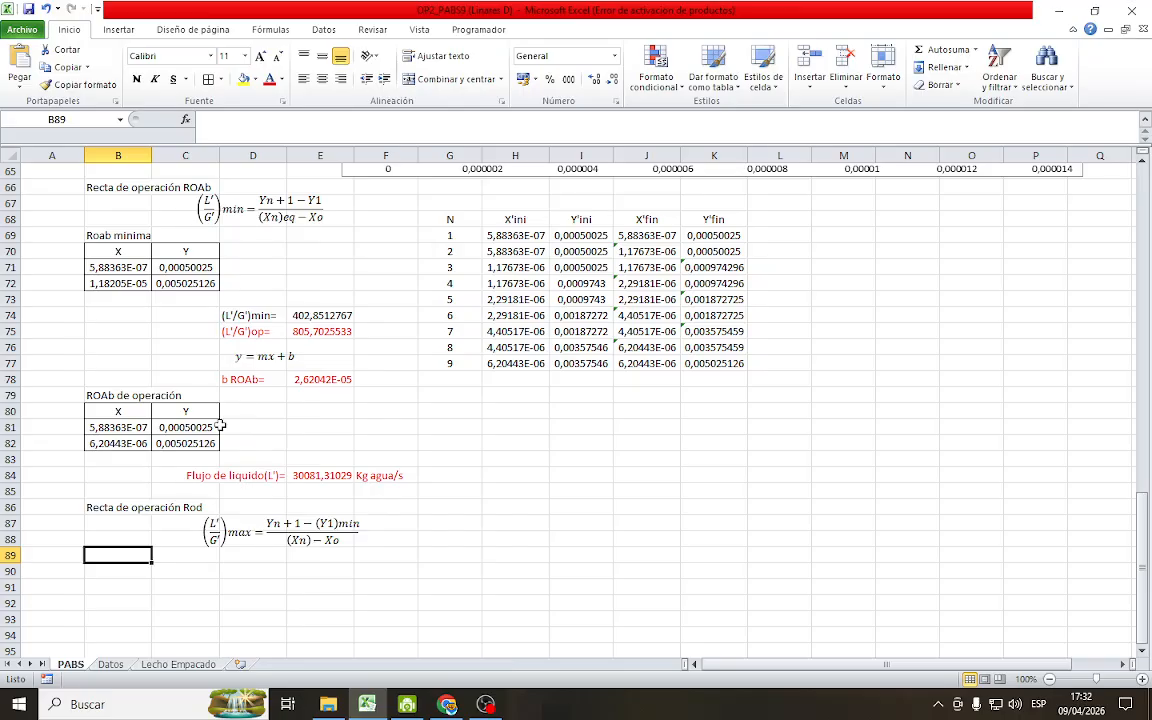
{"action": "type", "text": "Rod"}
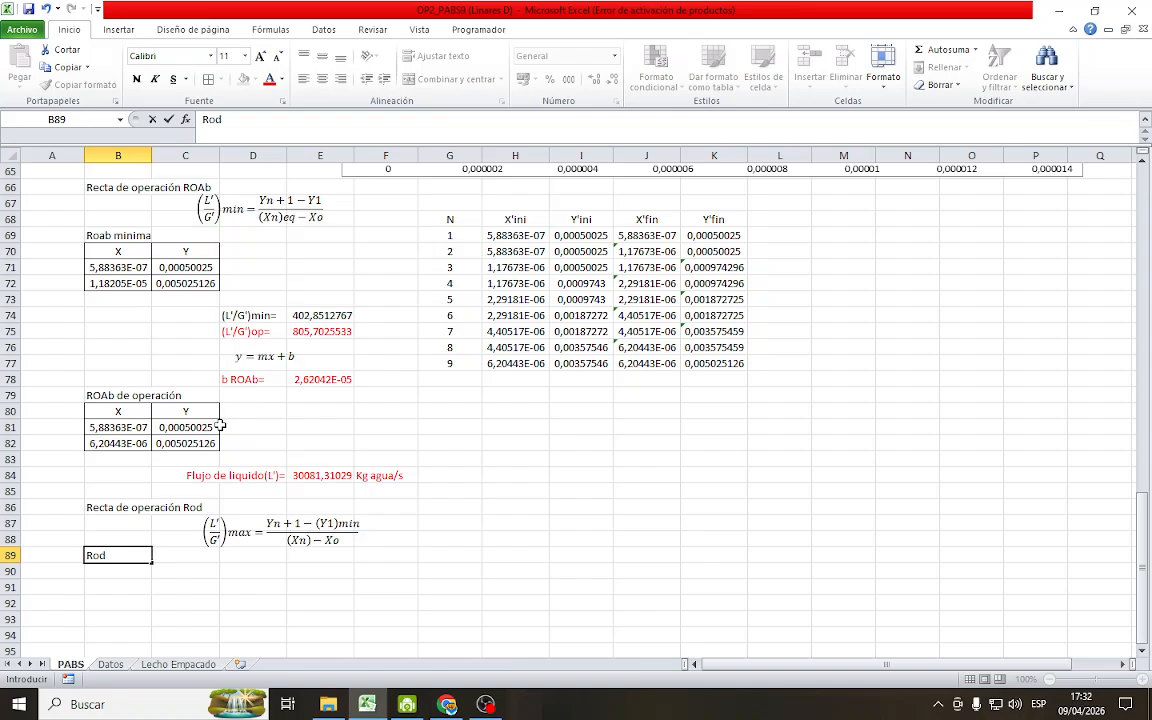
{"action": "type", "text": " máxima"}
{"action": "key", "text": "Return"}
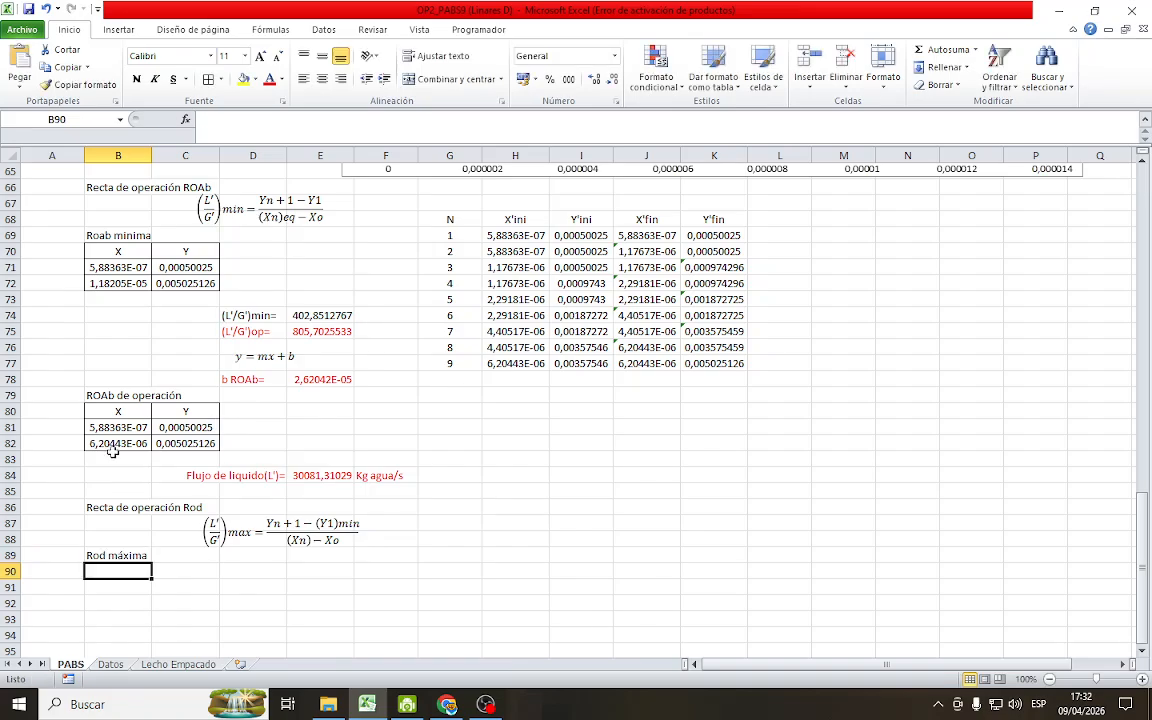
Enter the column headings X in B90 and Y in C90 for the Rod máxima table
{"action": "scroll", "coordinate": [238, 484], "scroll_direction": "down", "scroll_amount": 2}
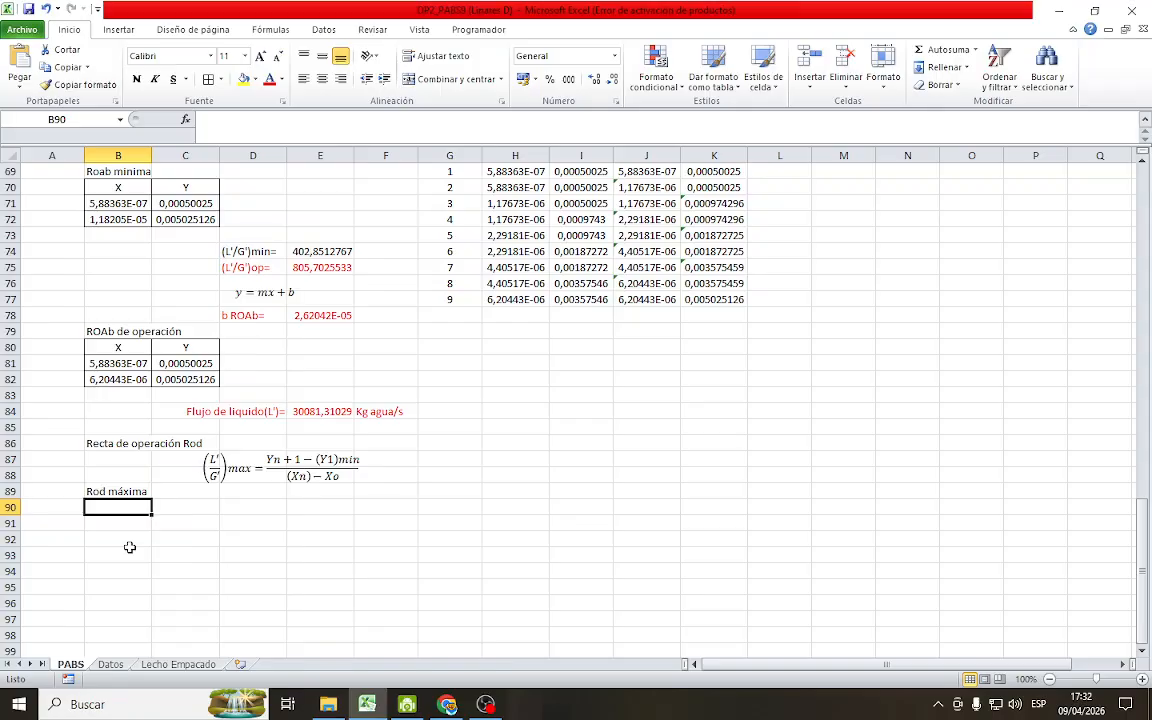
{"action": "type", "text": "X"}
{"action": "key", "text": "Tab"}
{"action": "type", "text": "Y"}
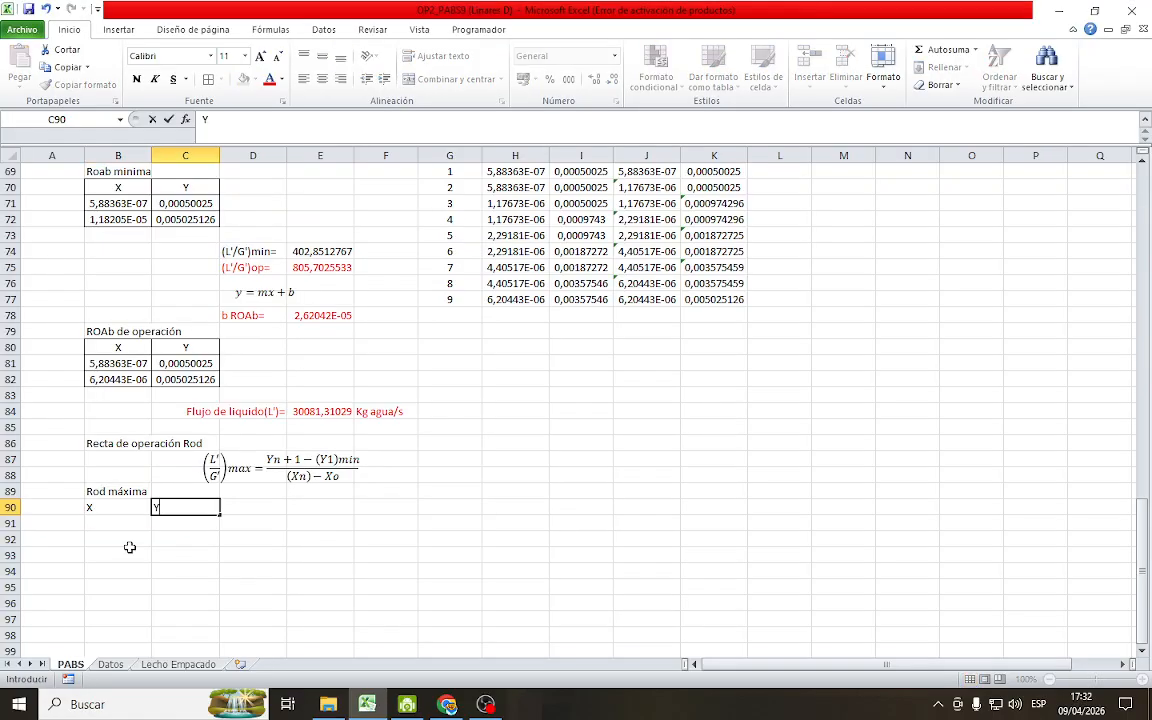
{"action": "key", "text": "Down"}
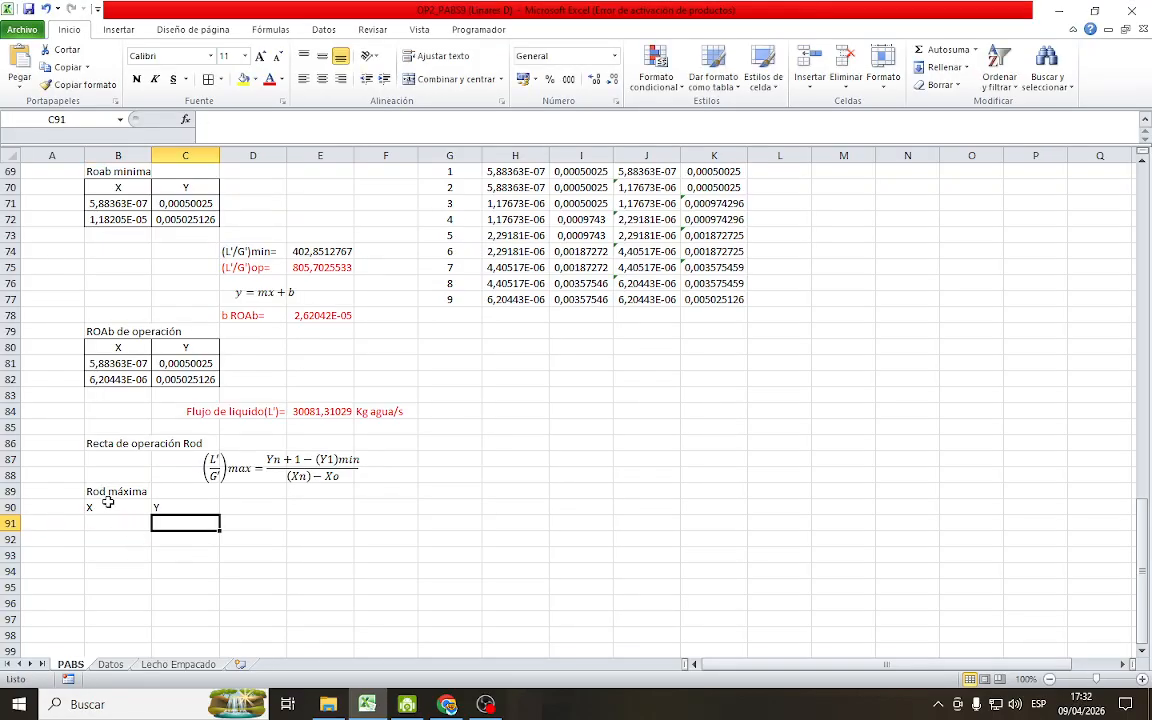
Center the Rod máxima table B90:C92, give all its cells borders, and save the workbook
{"action": "left_click_drag", "start_coordinate": [107, 505], "coordinate": [176, 535]}
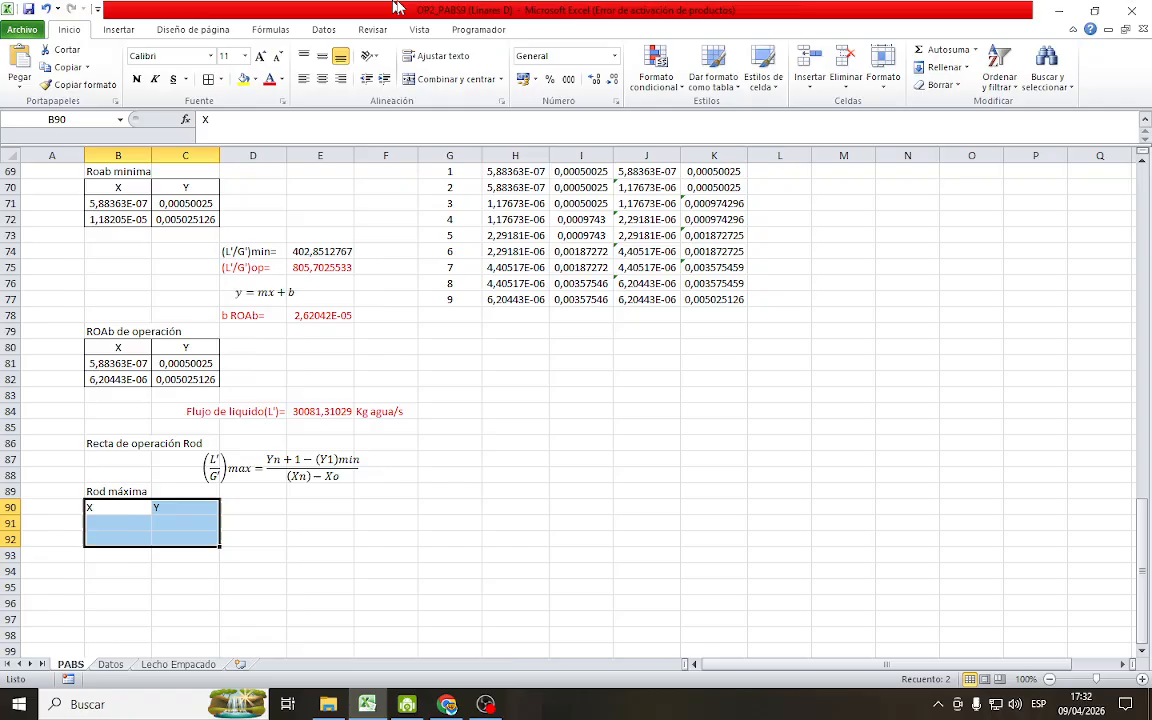
{"action": "left_click", "coordinate": [322, 79]}
{"action": "left_click", "coordinate": [207, 79]}
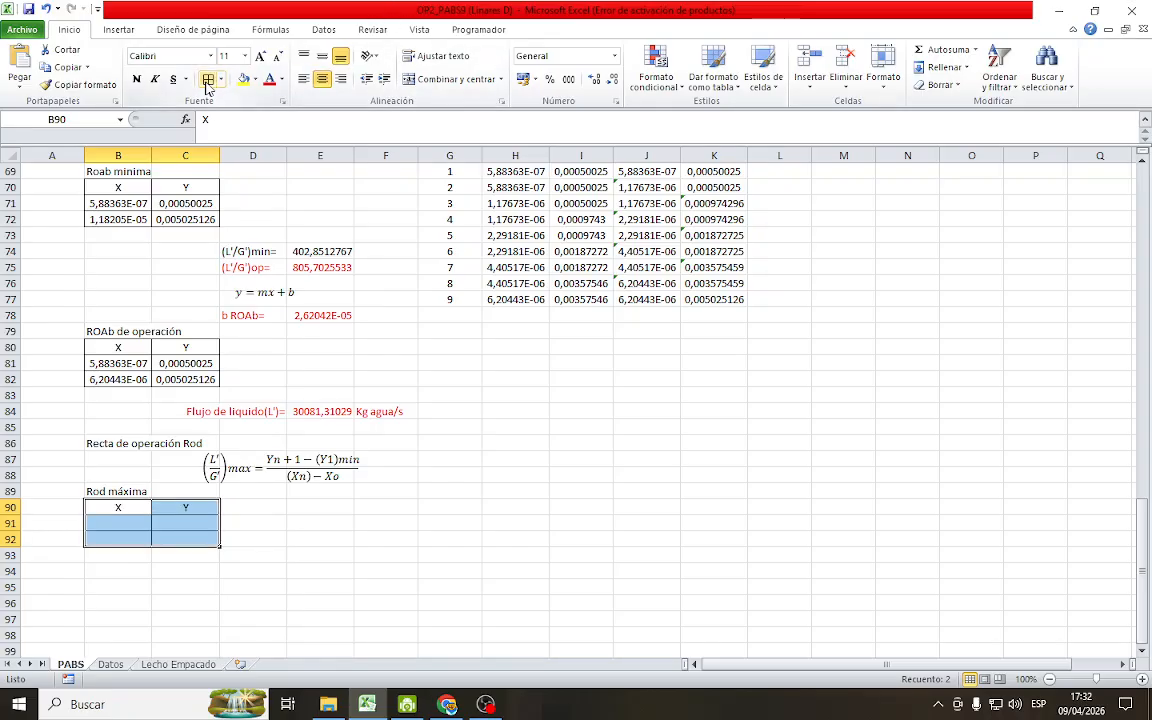
{"action": "left_click", "coordinate": [440, 604]}
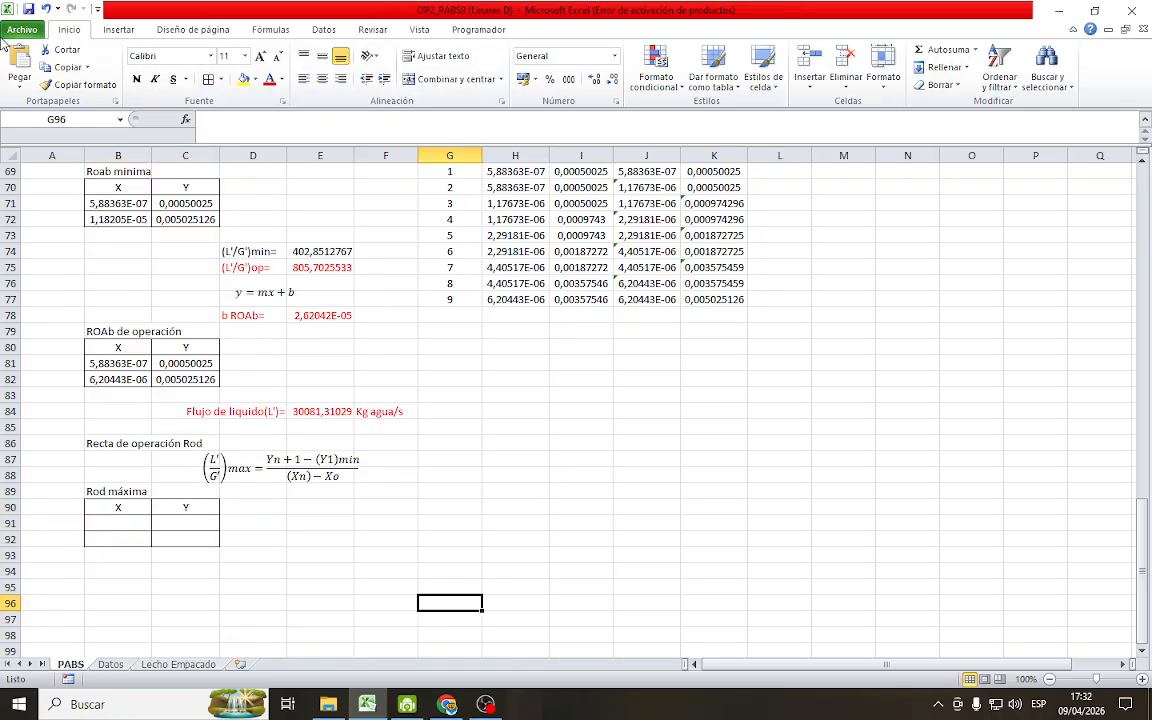
{"action": "left_click", "coordinate": [30, 9]}
Examine the operating-line chart and the desorber diagram's stream compositions, particularly (Xn)d and (Y'n+1)d in row 36
{"action": "left_click", "coordinate": [118, 522]}
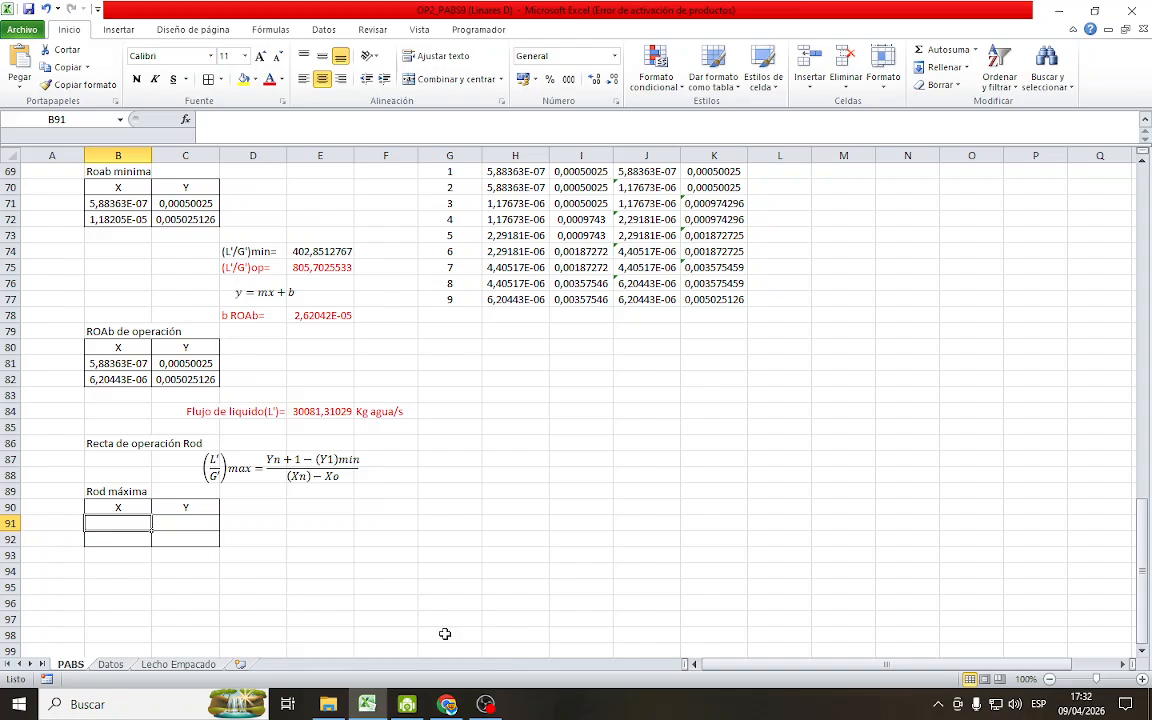
{"action": "scroll", "coordinate": [560, 641], "scroll_direction": "up", "scroll_amount": 3}
{"action": "scroll", "coordinate": [560, 641], "scroll_direction": "up", "scroll_amount": 6}
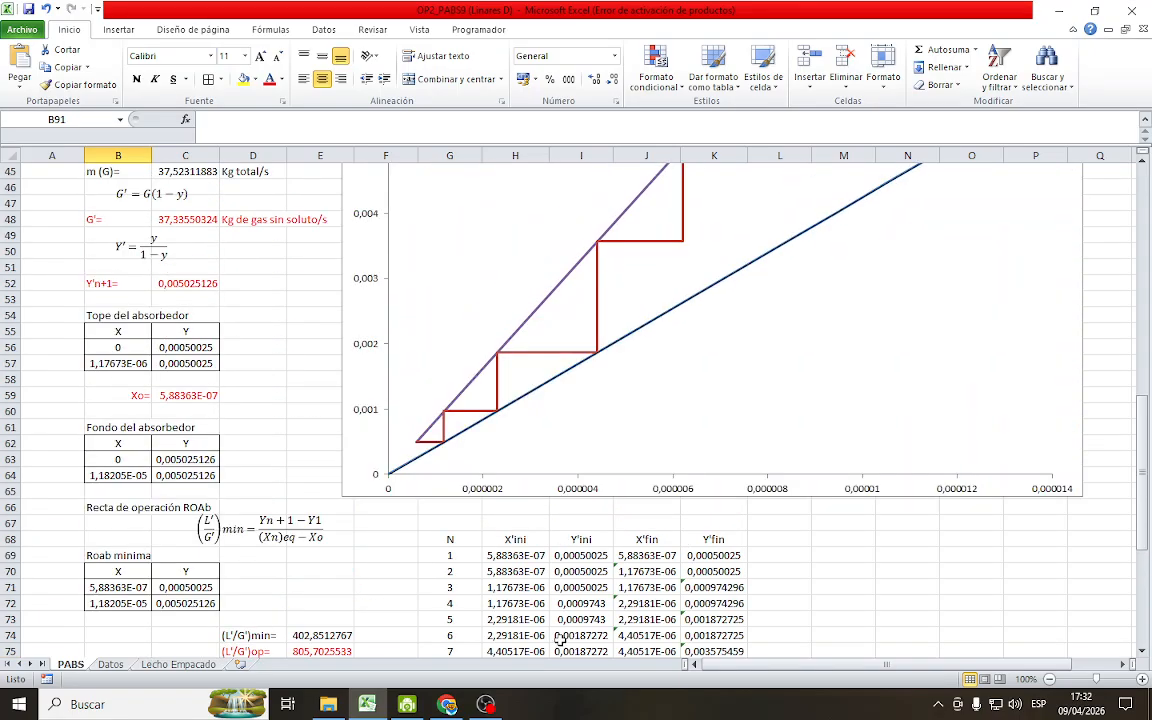
{"action": "scroll", "coordinate": [800, 408], "scroll_direction": "up", "scroll_amount": 4}
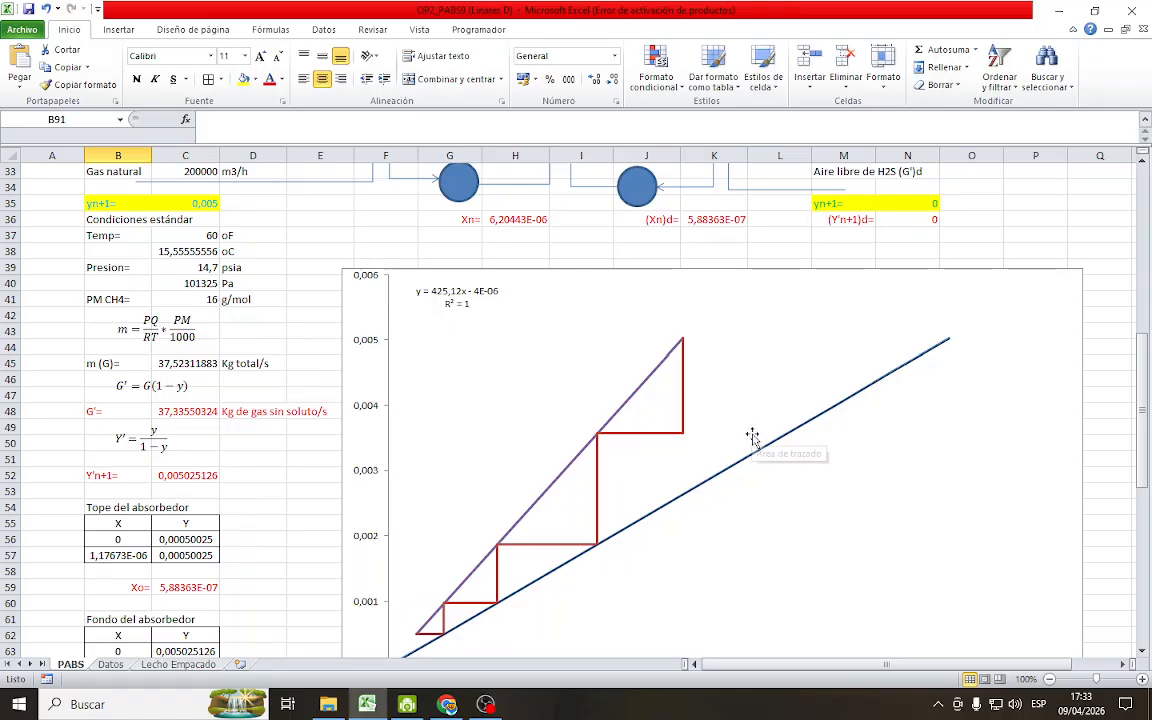
{"action": "scroll", "coordinate": [752, 435], "scroll_direction": "up", "scroll_amount": 7}
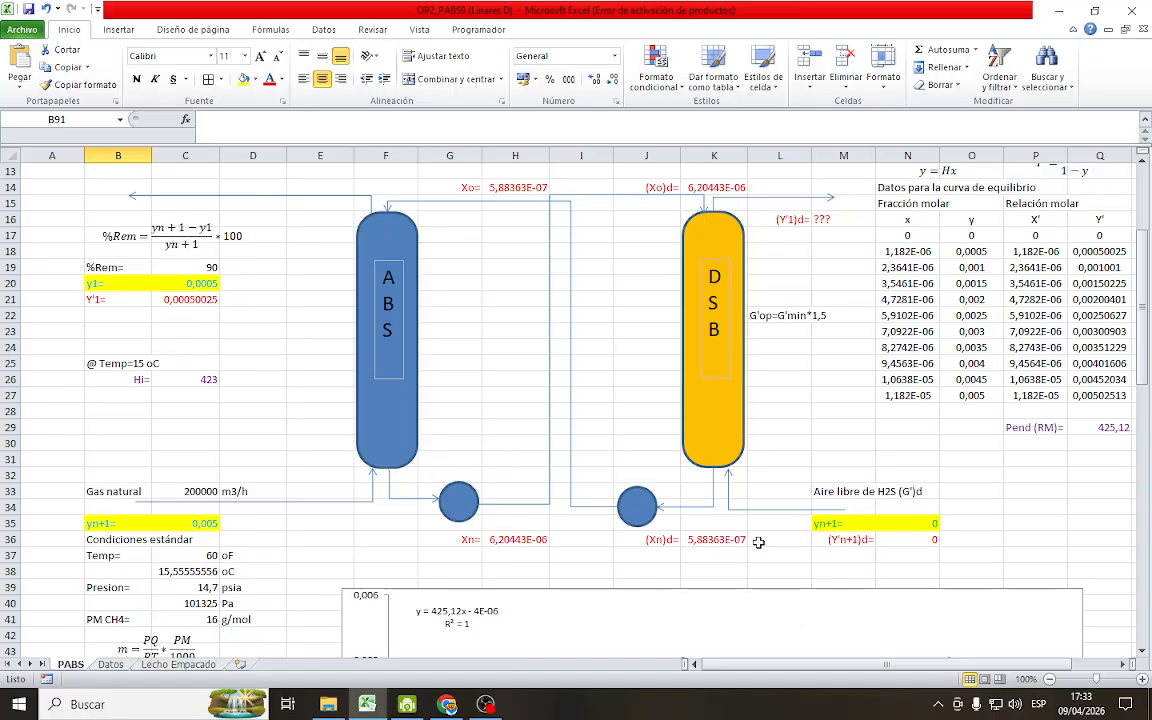
{"action": "scroll", "coordinate": [756, 543], "scroll_direction": "down", "scroll_amount": 5}
{"action": "scroll", "coordinate": [715, 296], "scroll_direction": "down", "scroll_amount": 9}
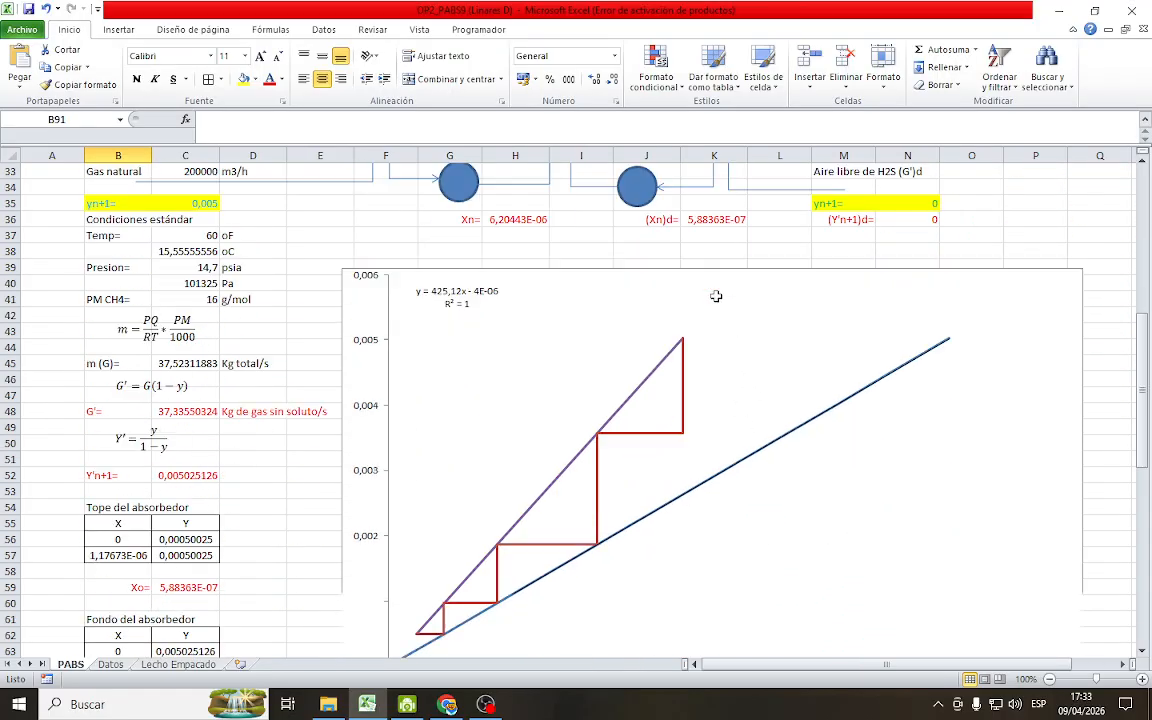
{"action": "scroll", "coordinate": [349, 515], "scroll_direction": "down", "scroll_amount": 1}
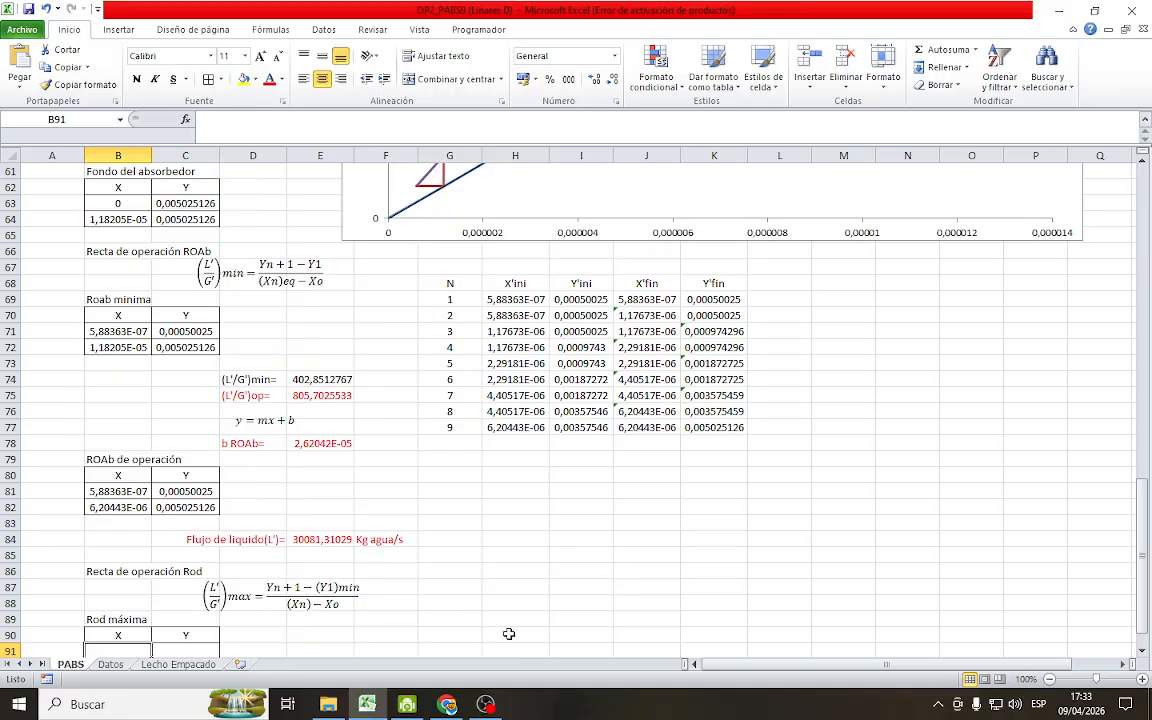
{"action": "scroll", "coordinate": [230, 568], "scroll_direction": "down", "scroll_amount": 1}
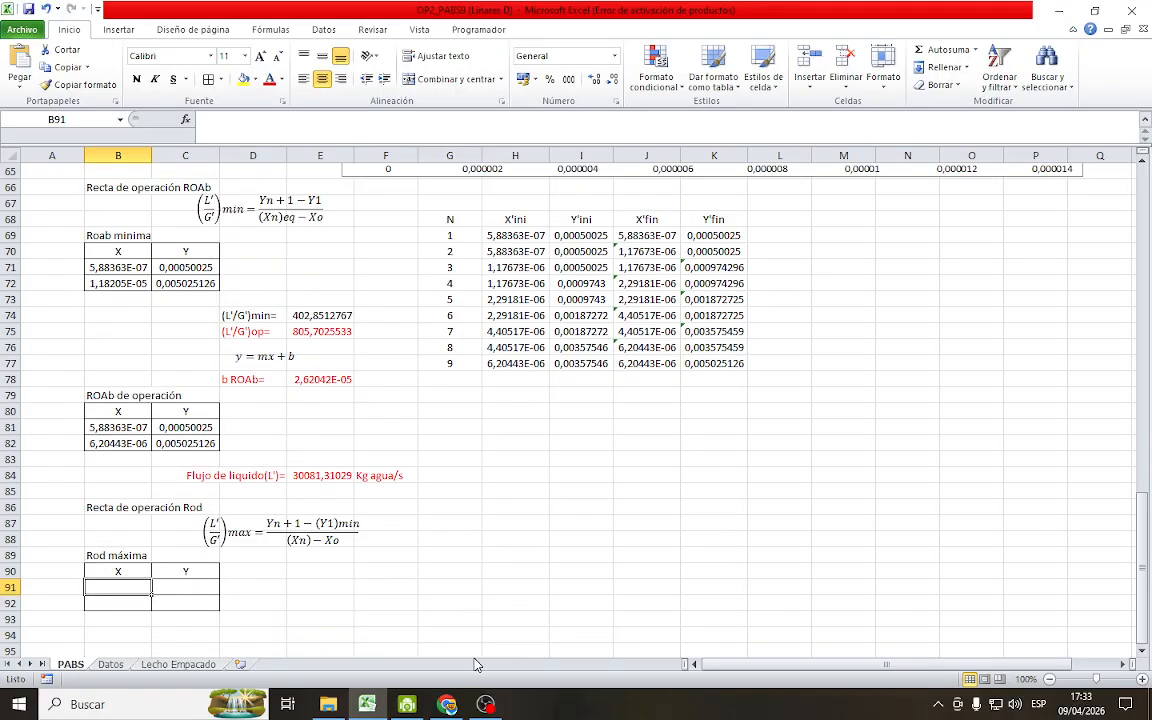
{"action": "scroll", "coordinate": [945, 420], "scroll_direction": "up", "scroll_amount": 8}
{"action": "scroll", "coordinate": [1039, 363], "scroll_direction": "up", "scroll_amount": 7}
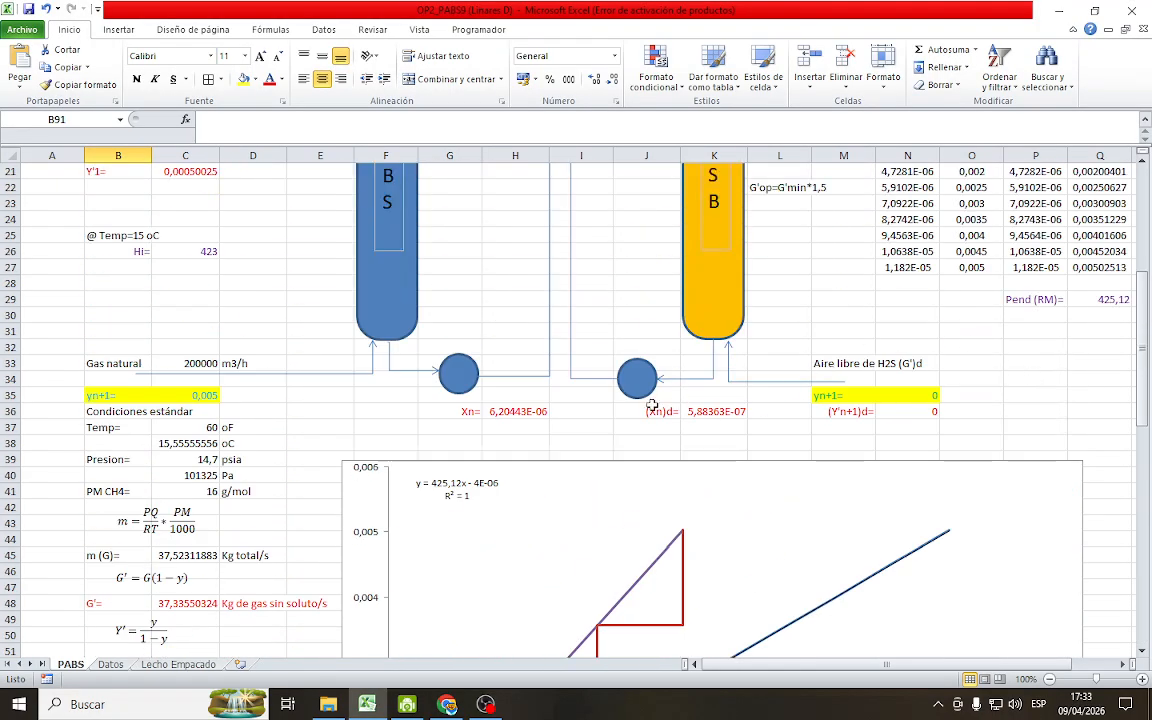
{"action": "left_click_drag", "start_coordinate": [622, 411], "coordinate": [930, 412]}
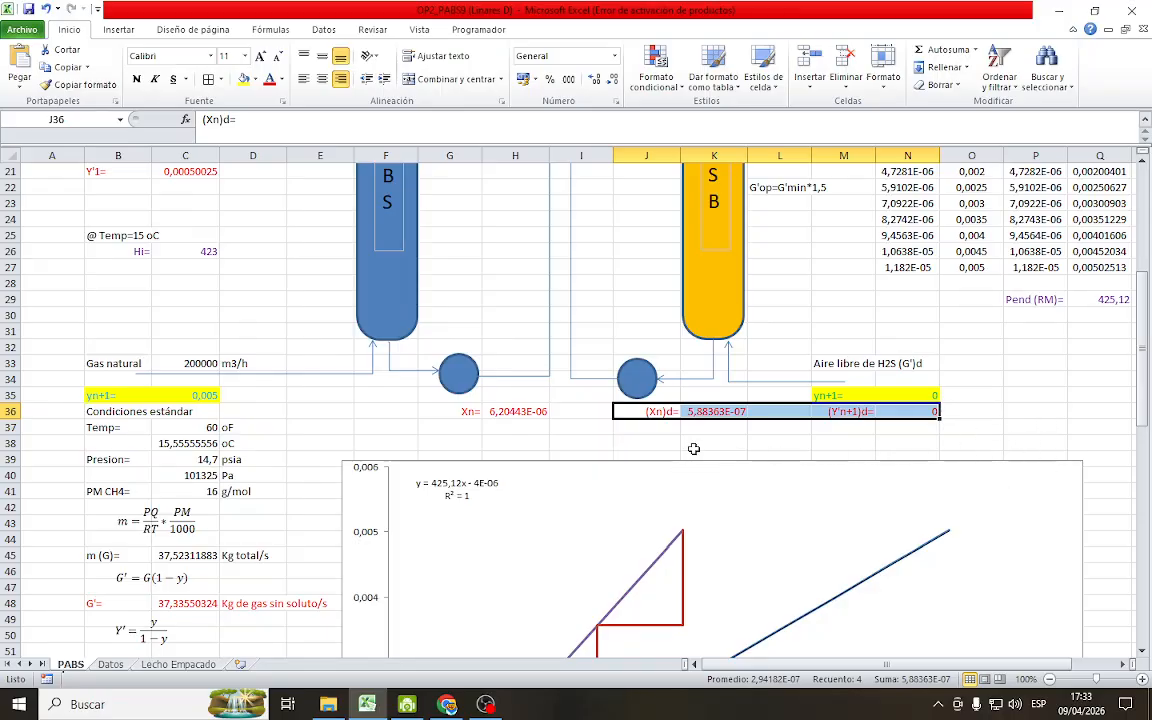
{"action": "scroll", "coordinate": [689, 447], "scroll_direction": "down", "scroll_amount": 15}
Link the first X value of the Rod máxima table, B91, to the desorber's (Xn)d with =K36
{"action": "left_click", "coordinate": [122, 588]}
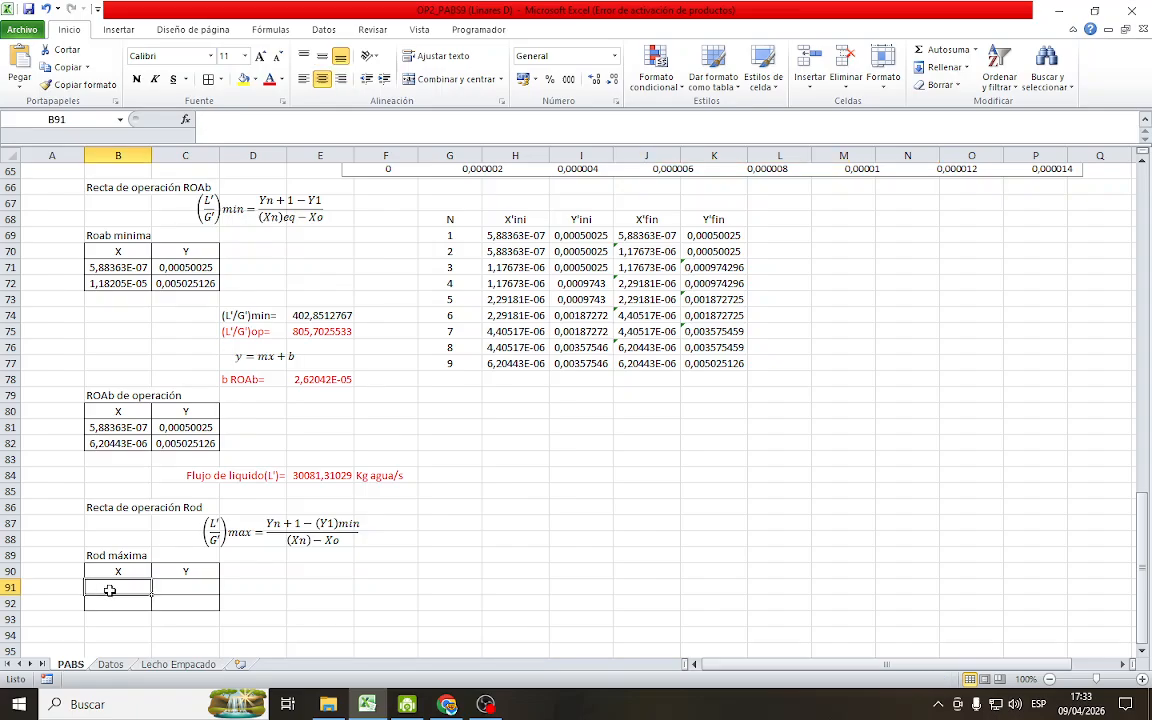
{"action": "type", "text": "="}
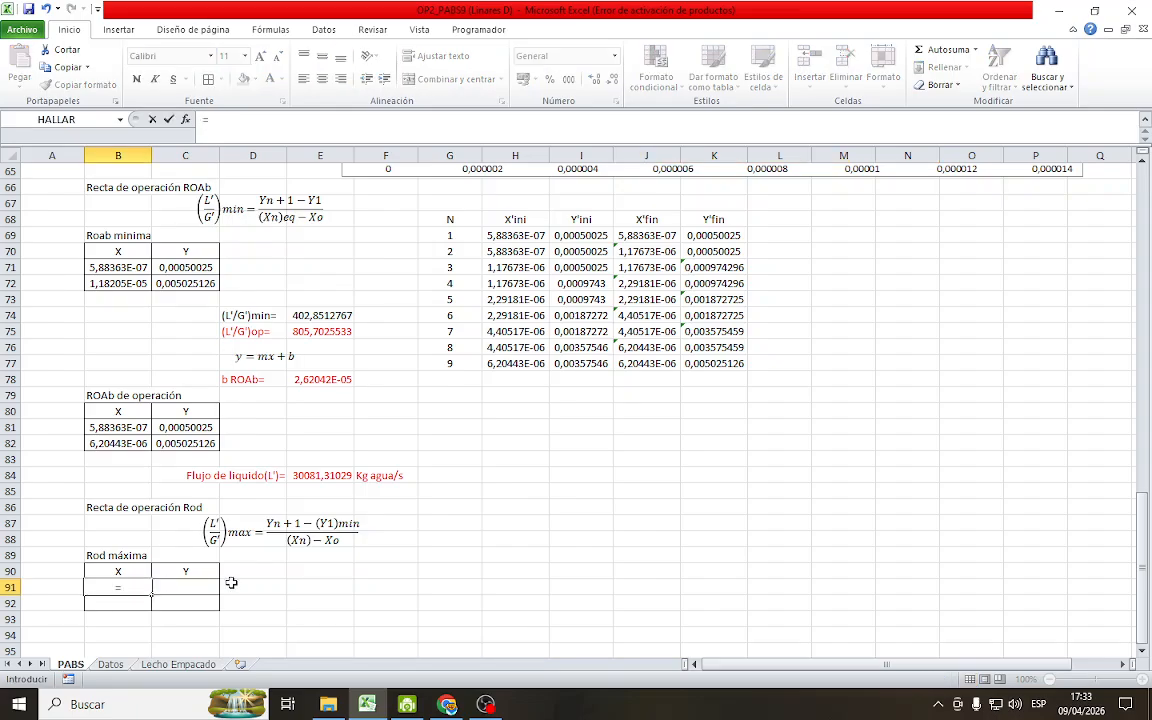
{"action": "scroll", "coordinate": [680, 514], "scroll_direction": "up", "scroll_amount": 16}
{"action": "left_click", "coordinate": [720, 475]}
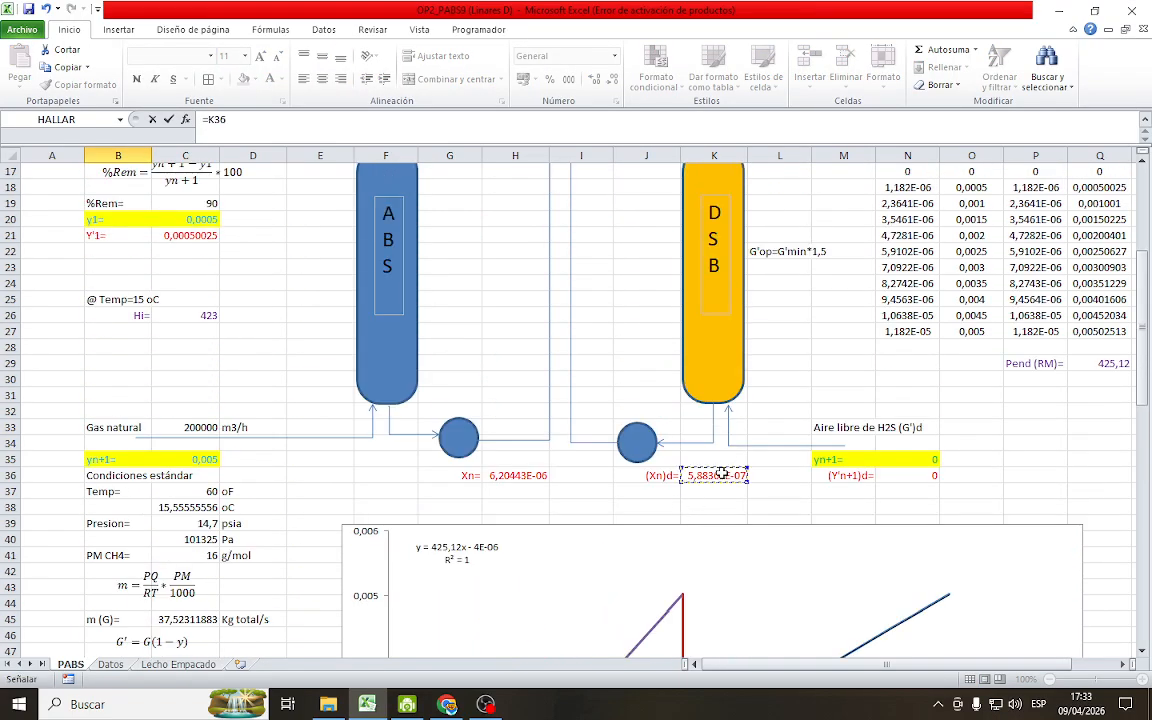
{"action": "key", "text": "Return"}
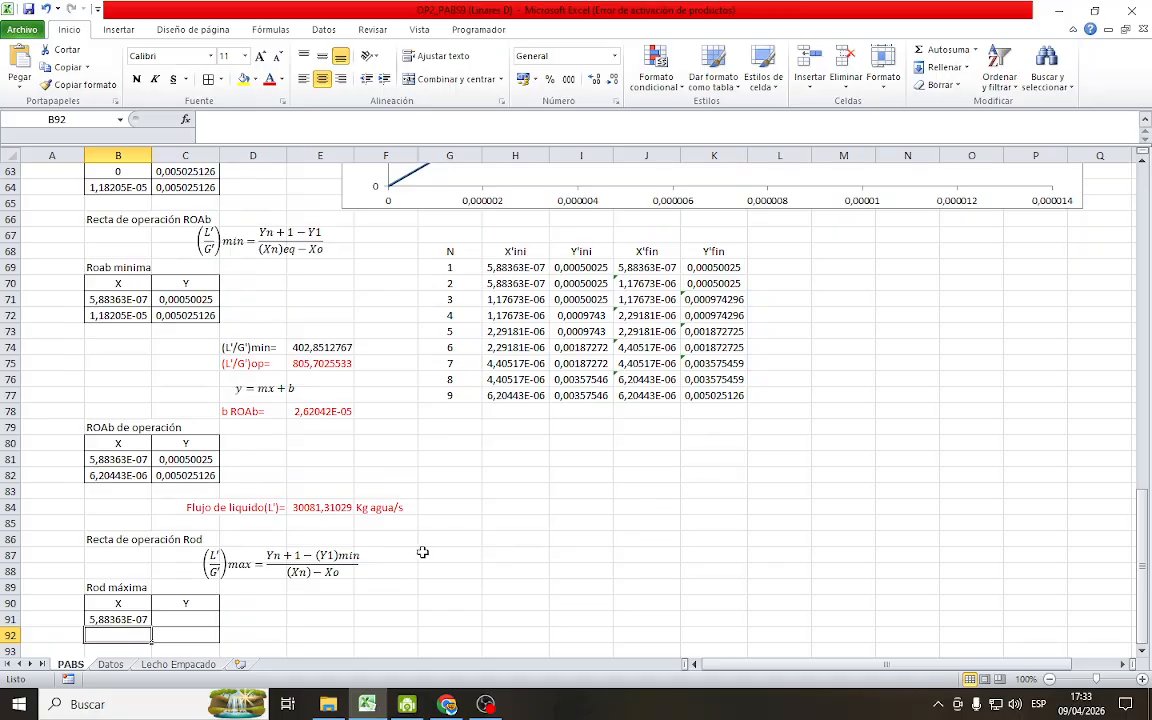
Link the first Y value of the Rod máxima table, C91, to the desorber's (Y'n+1)d value in N36
{"action": "left_click", "coordinate": [190, 625]}
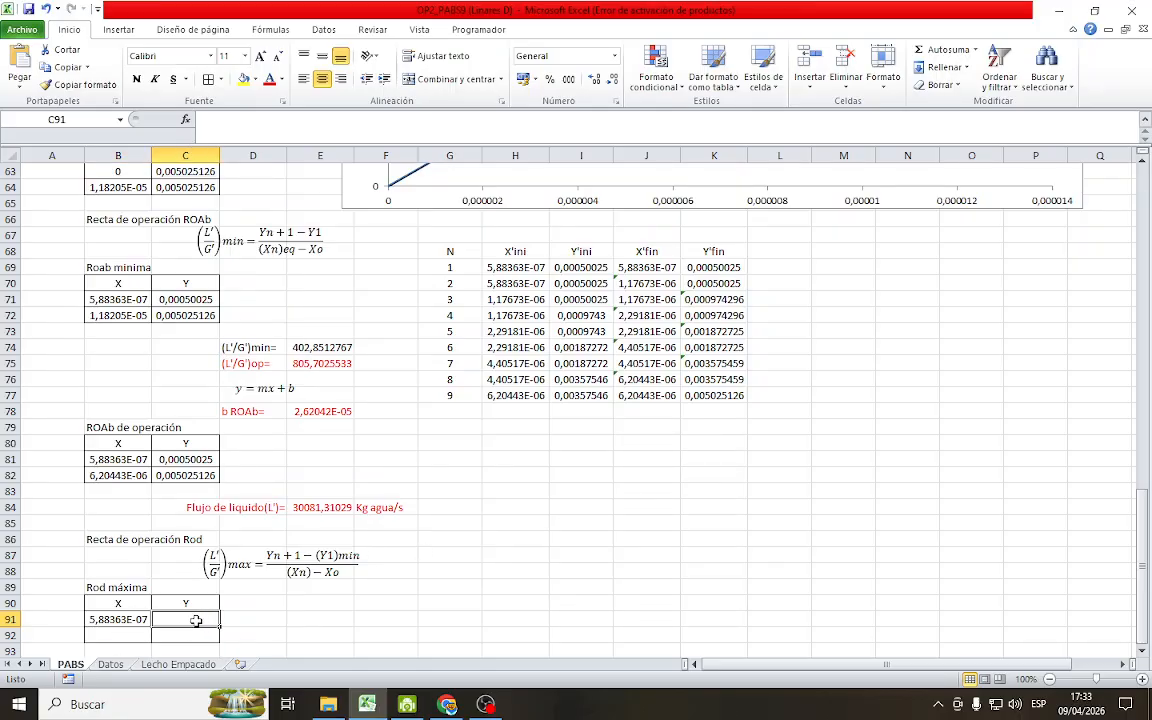
{"action": "type", "text": "="}
{"action": "scroll", "coordinate": [830, 500], "scroll_direction": "up", "scroll_amount": 19}
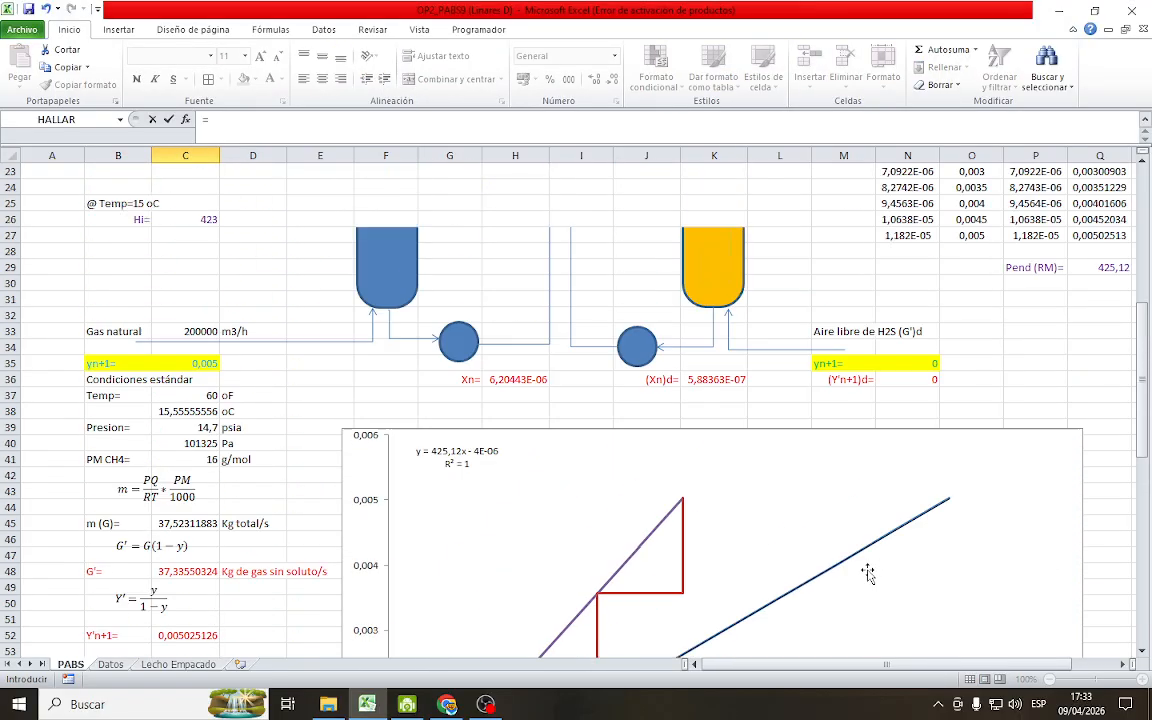
{"action": "scroll", "coordinate": [853, 648], "scroll_direction": "down", "scroll_amount": 1}
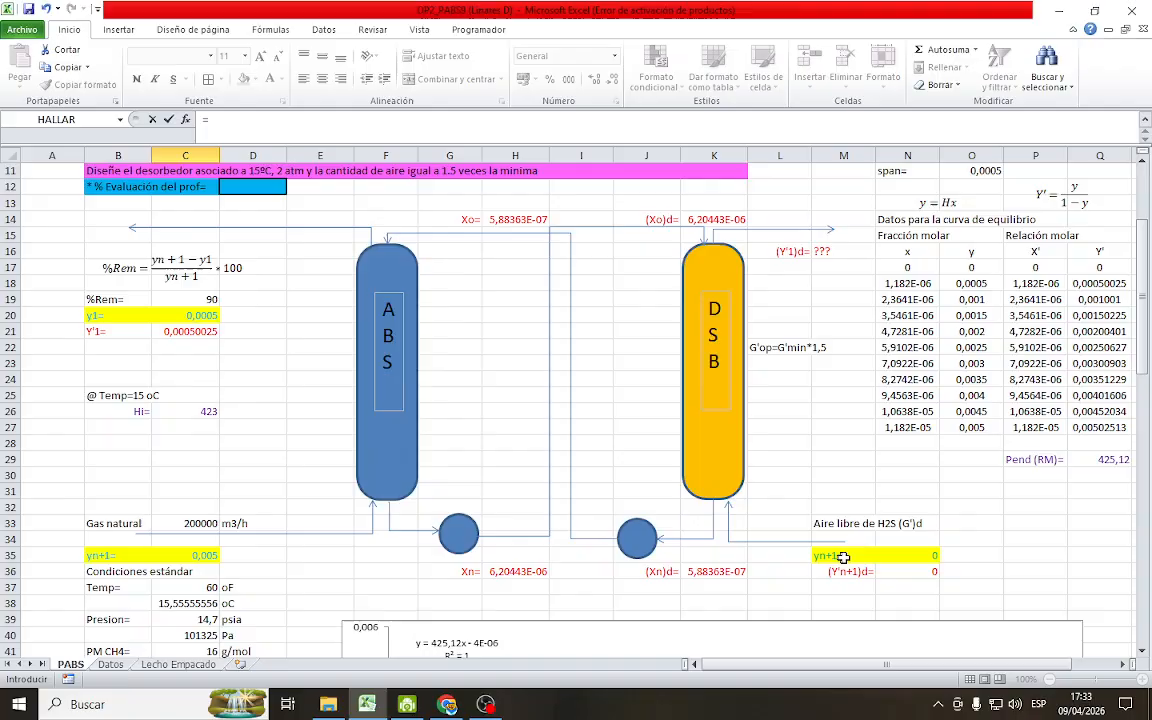
{"action": "left_click", "coordinate": [912, 571]}
{"action": "key", "text": "Return"}
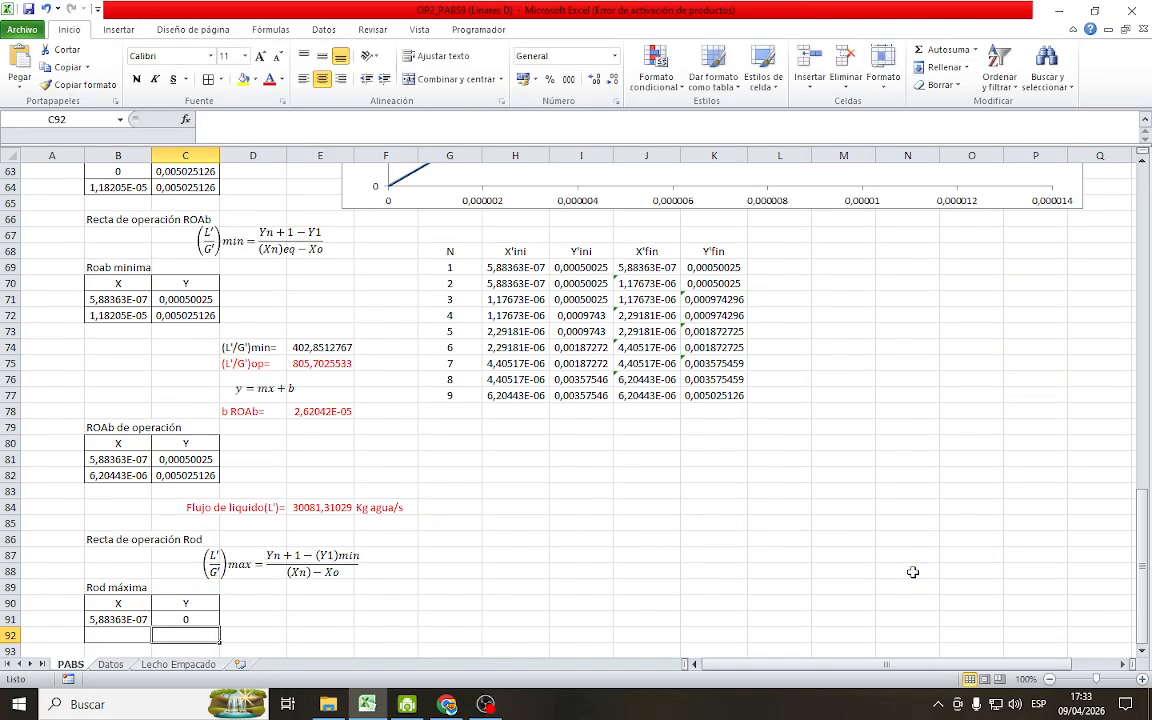
Link the second X value of the Rod máxima table, B92, to the desorber's (Xo)d with =K14
{"action": "scroll", "coordinate": [328, 619], "scroll_direction": "down", "scroll_amount": 3}
{"action": "scroll", "coordinate": [328, 619], "scroll_direction": "down", "scroll_amount": 1}
{"action": "left_click", "coordinate": [124, 444]}
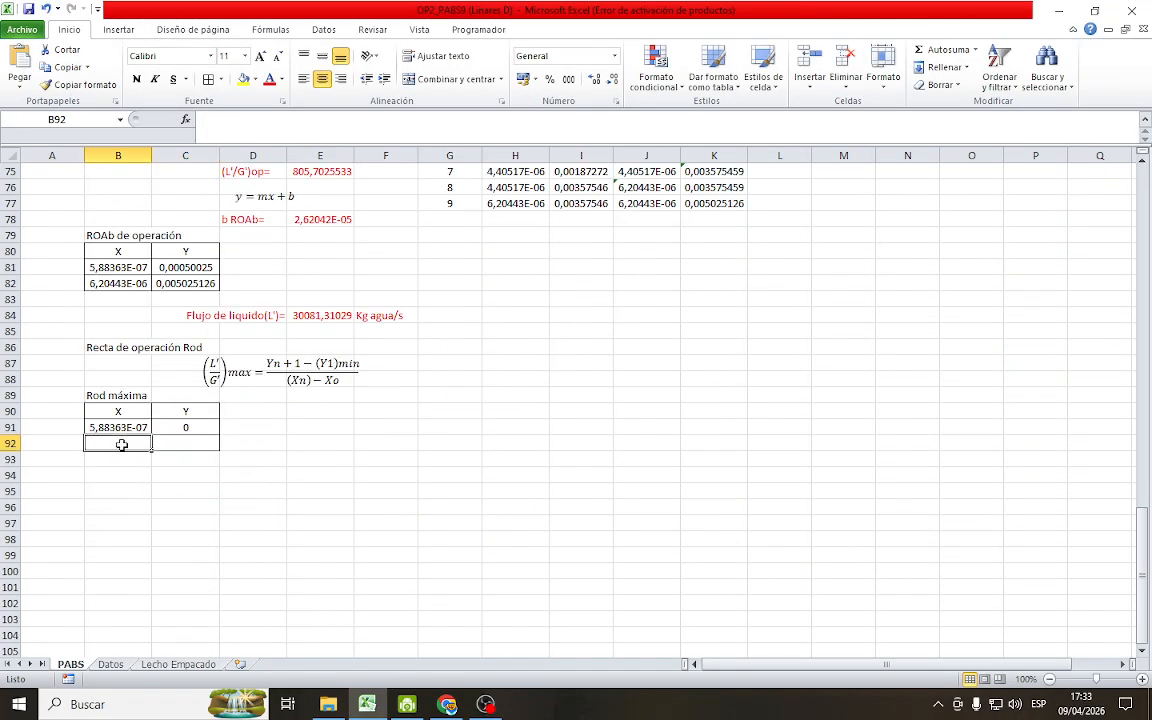
{"action": "type", "text": "="}
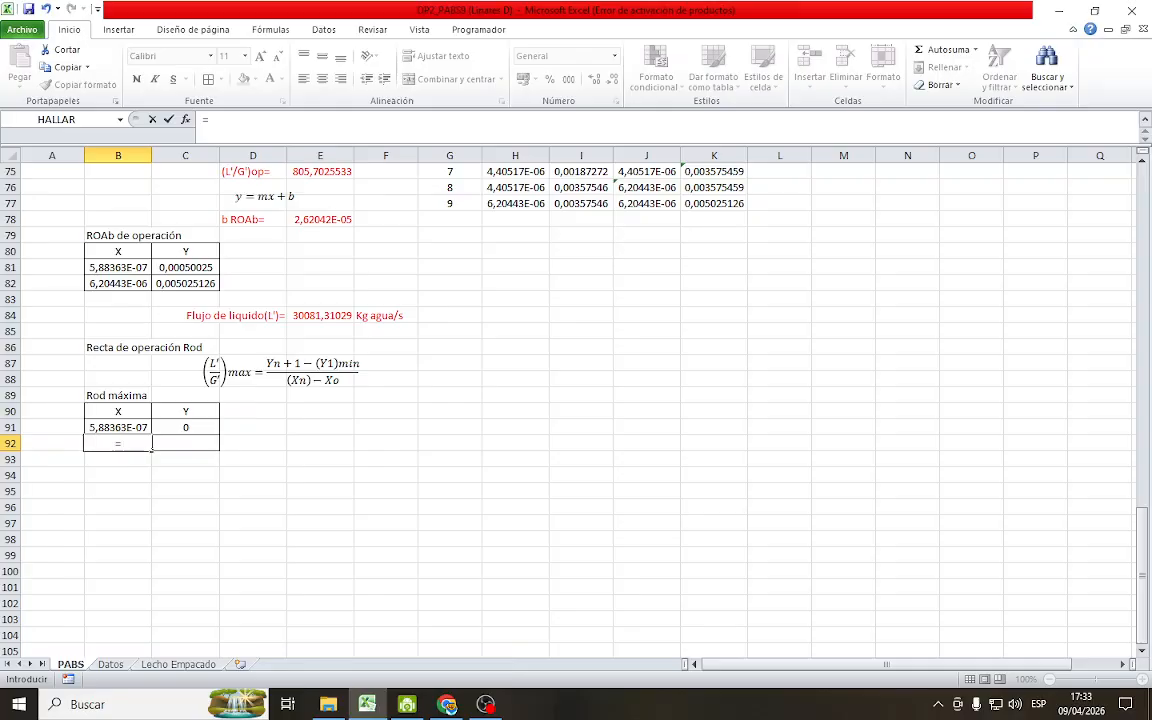
{"action": "scroll", "coordinate": [805, 355], "scroll_direction": "up", "scroll_amount": 20}
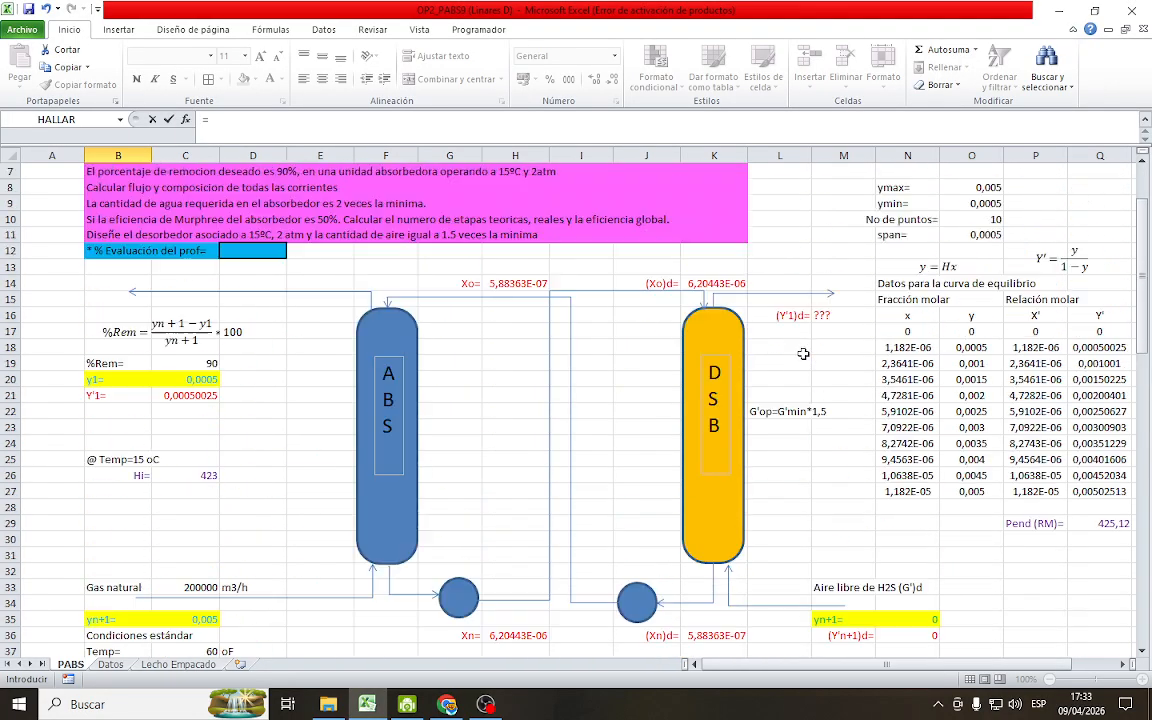
{"action": "scroll", "coordinate": [803, 354], "scroll_direction": "up", "scroll_amount": 2}
{"action": "left_click", "coordinate": [721, 343]}
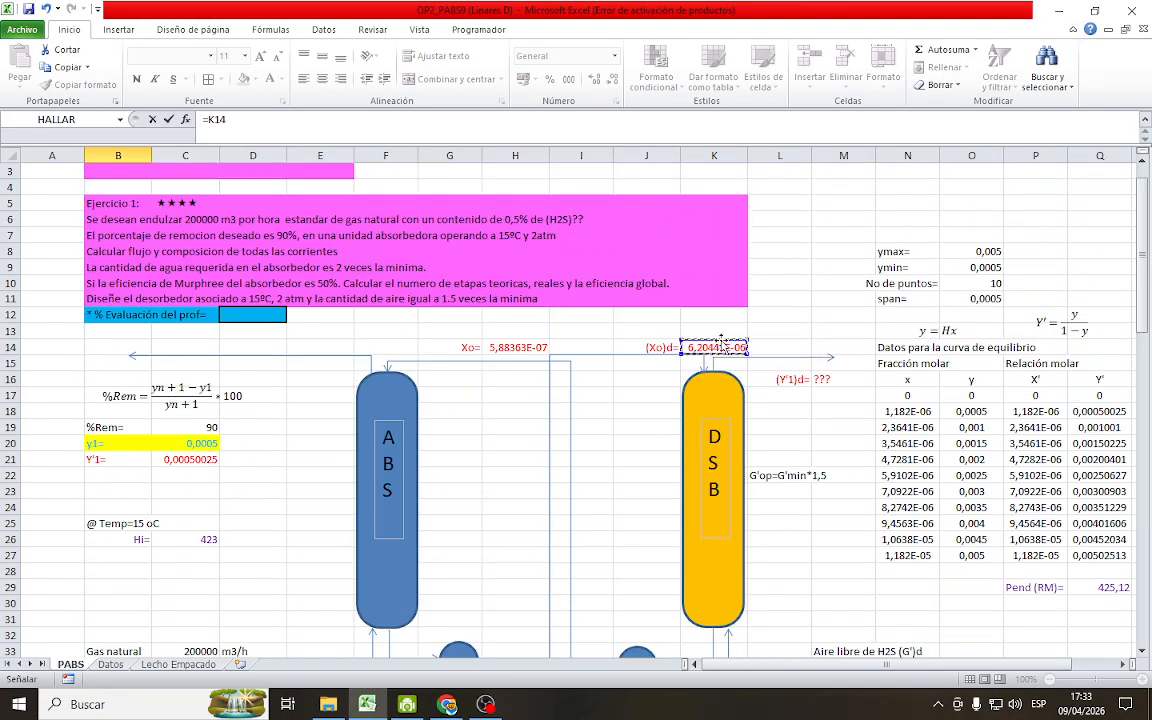
{"action": "key", "text": "Return"}
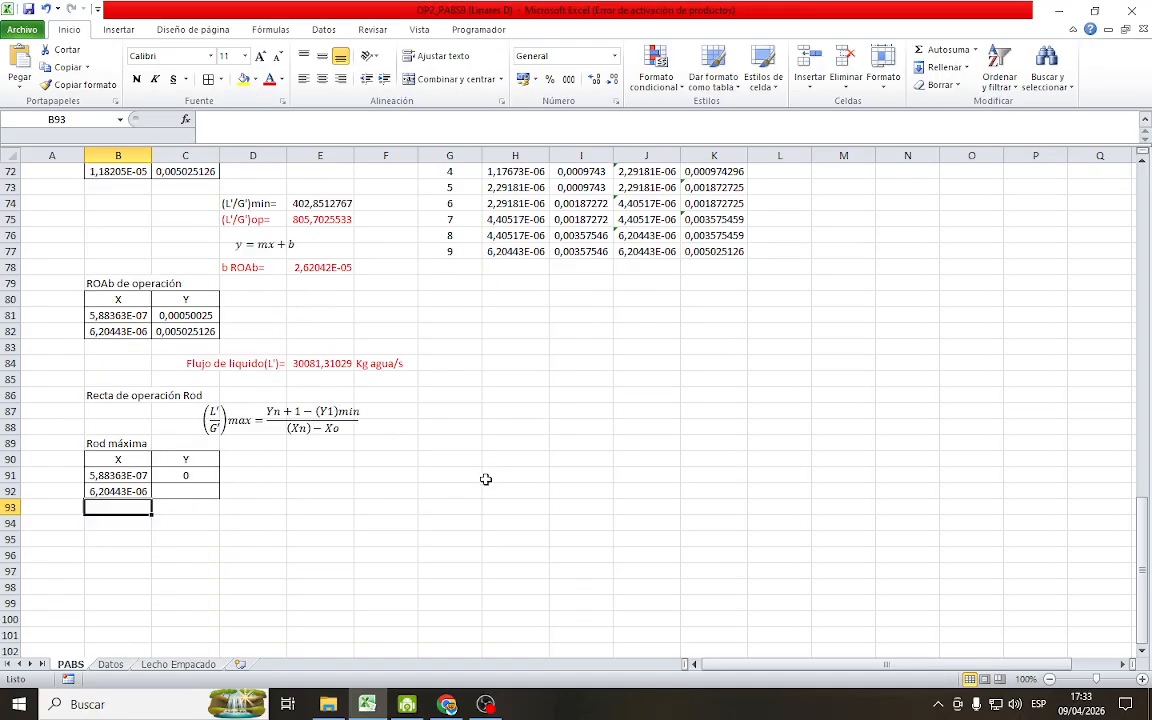
Correct the numerator of the Rod operating-line equation so that (Y1)min reads (Y1)max
{"action": "scroll", "coordinate": [485, 479], "scroll_direction": "down", "scroll_amount": 2}
{"action": "left_click", "coordinate": [183, 425]}
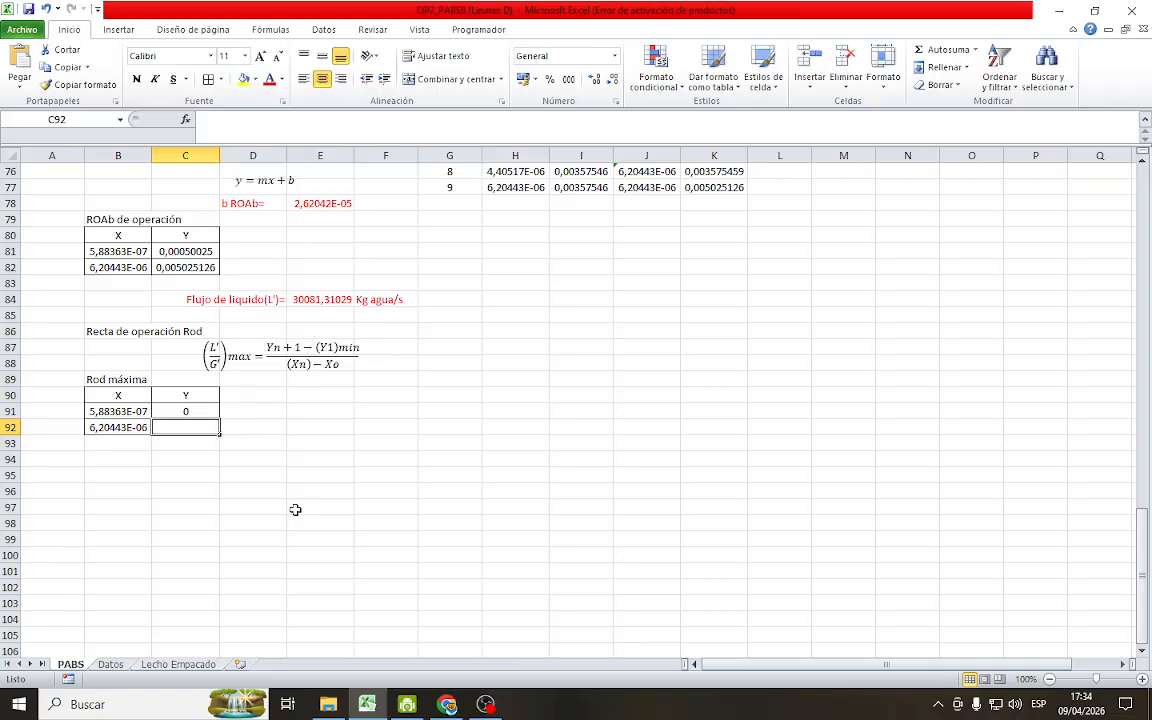
{"action": "left_click", "coordinate": [340, 350]}
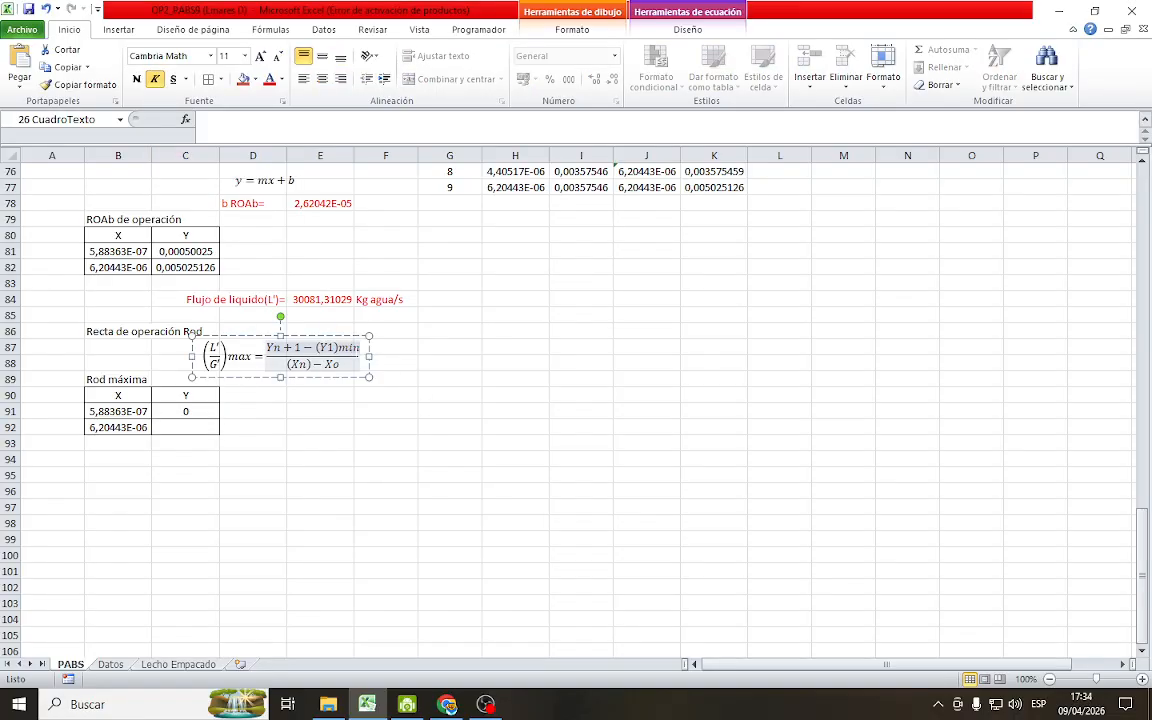
{"action": "key", "text": "BackSpace"}
{"action": "key", "text": "BackSpace"}
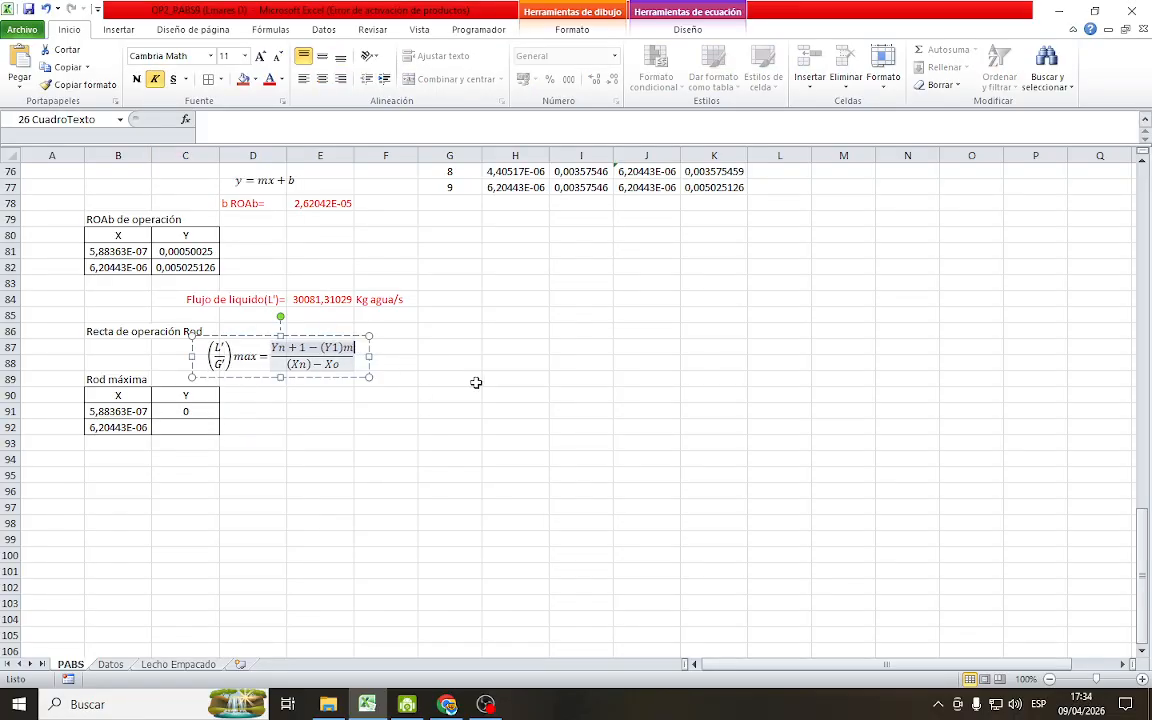
{"action": "type", "text": "ax"}
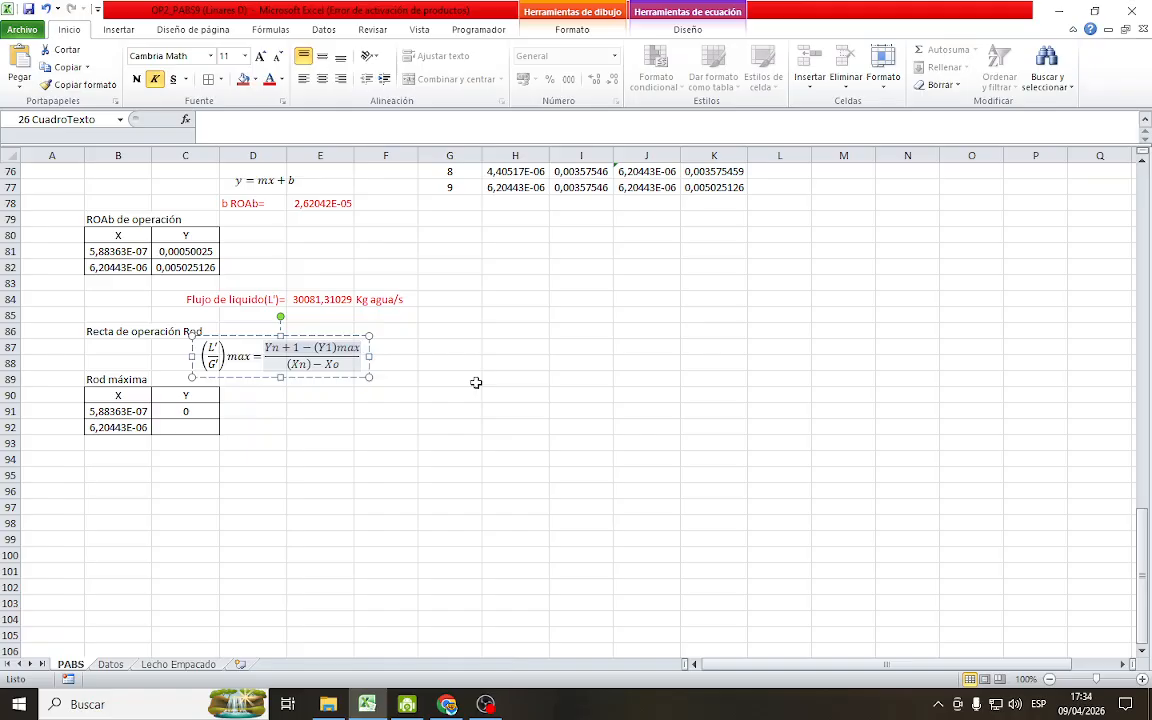
{"action": "left_click", "coordinate": [476, 383]}
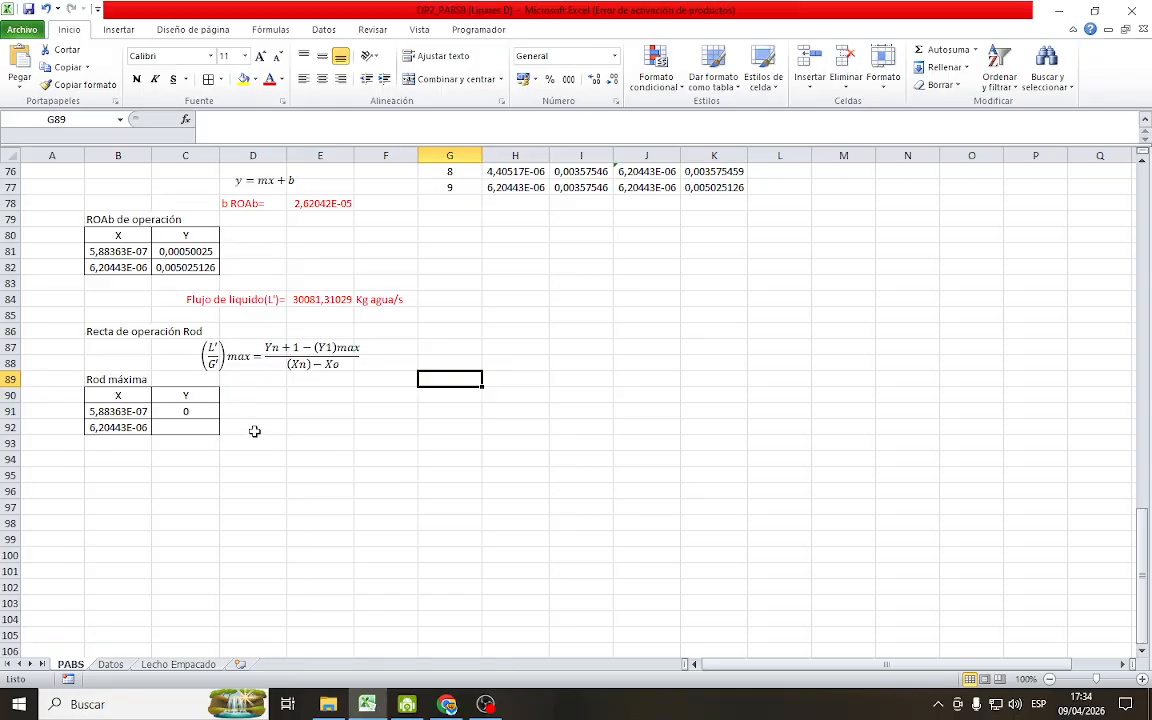
Calculate the second Y value of the Rod máxima table, C92, as =B92*Q29, using the Pend (RM) slope
{"action": "left_click", "coordinate": [186, 430]}
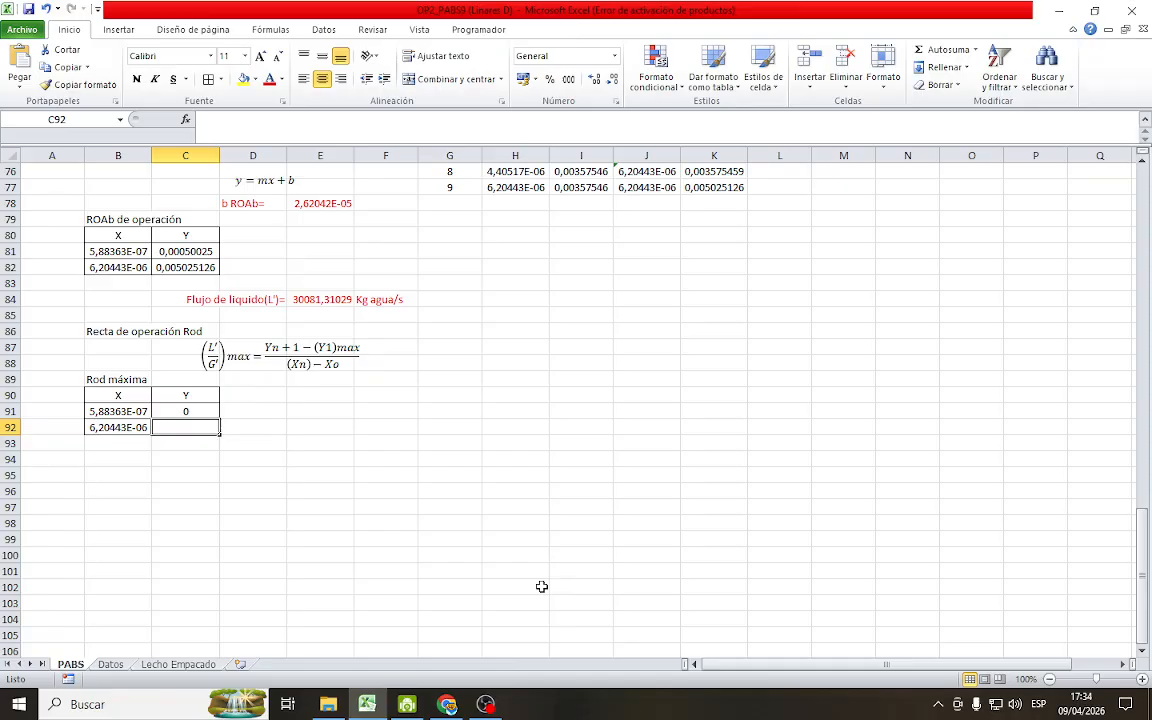
{"action": "type", "text": "="}
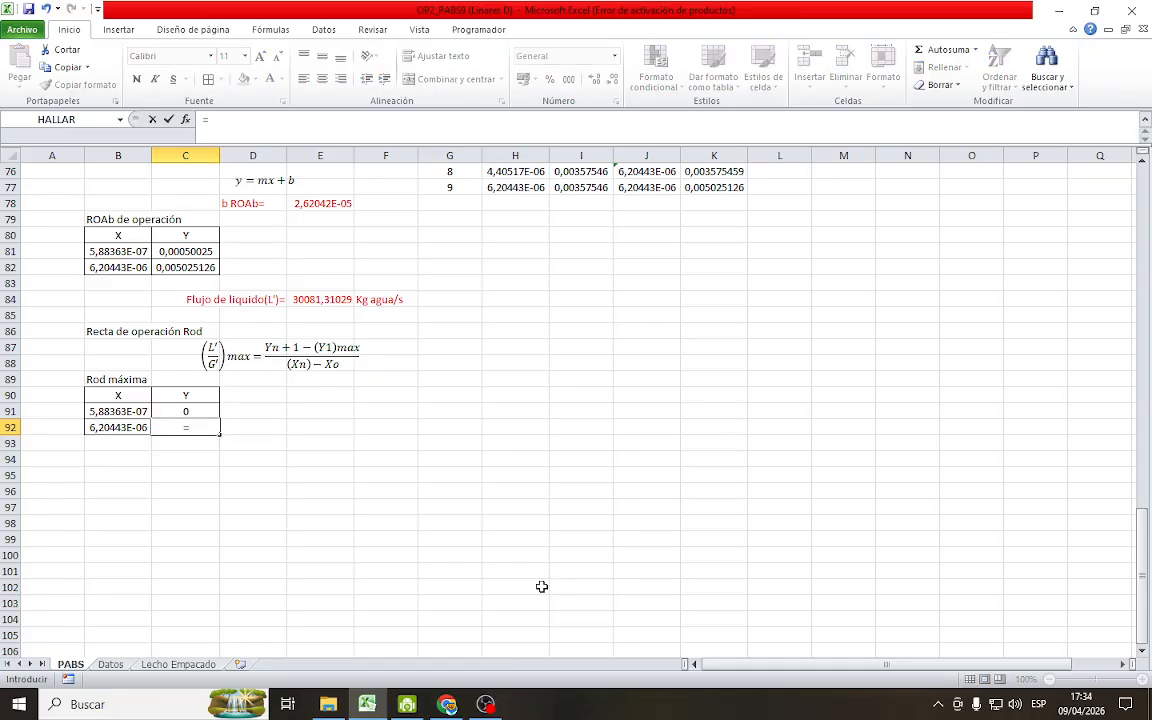
{"action": "left_click", "coordinate": [128, 428]}
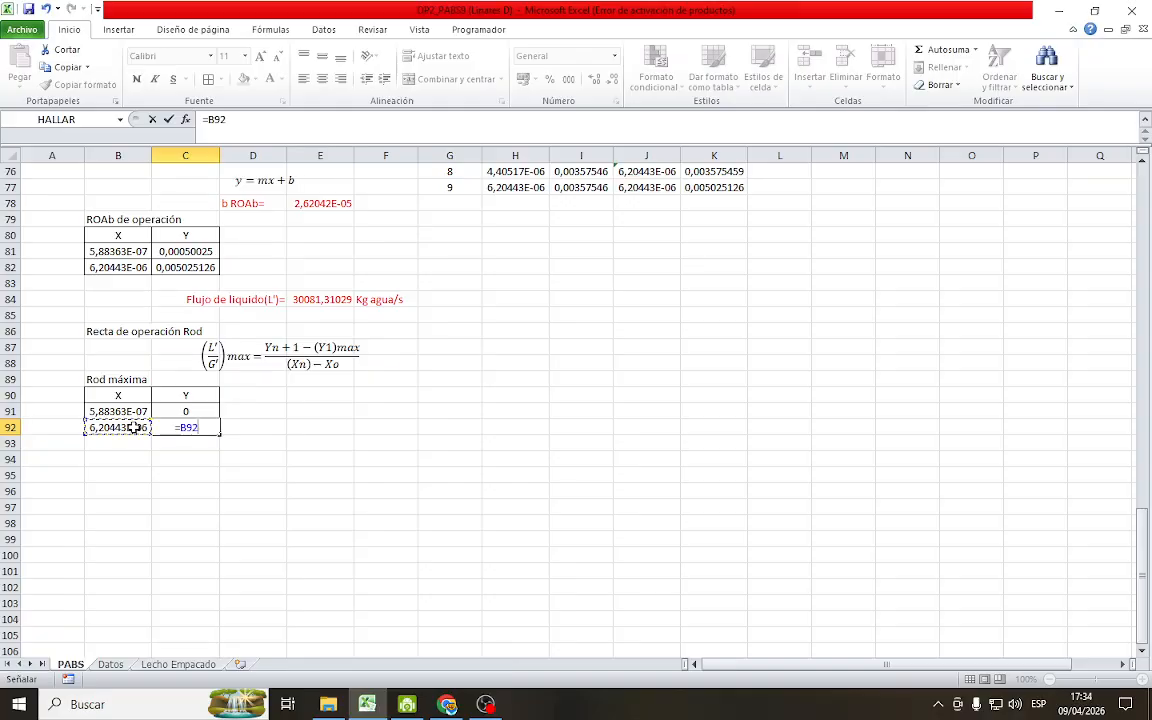
{"action": "type", "text": "*"}
{"action": "scroll", "coordinate": [869, 400], "scroll_direction": "up", "scroll_amount": 12}
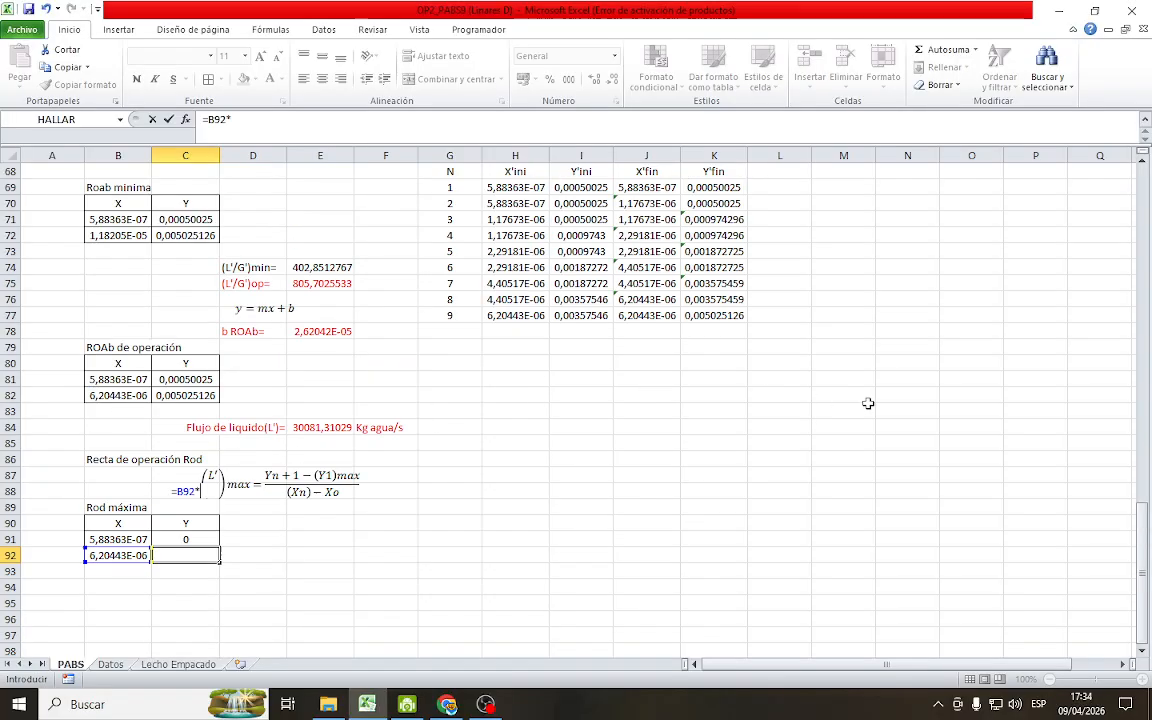
{"action": "scroll", "coordinate": [869, 406], "scroll_direction": "up", "scroll_amount": 7}
{"action": "left_click", "coordinate": [1112, 315]}
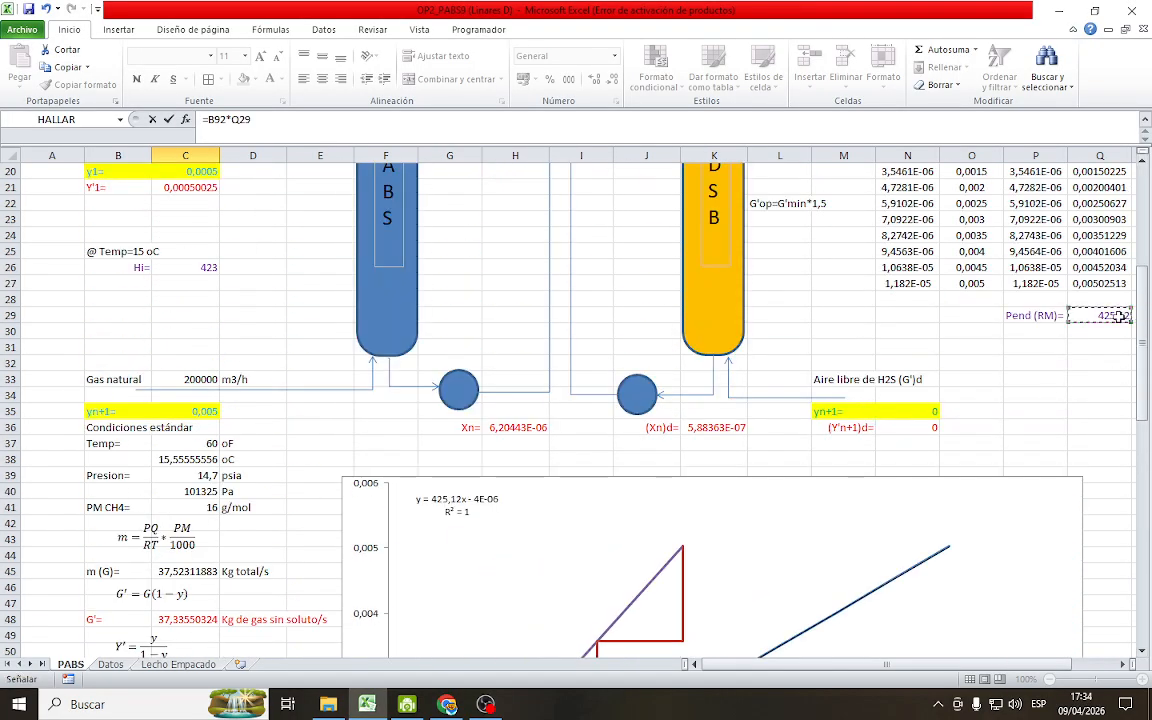
{"action": "key", "text": "Return"}
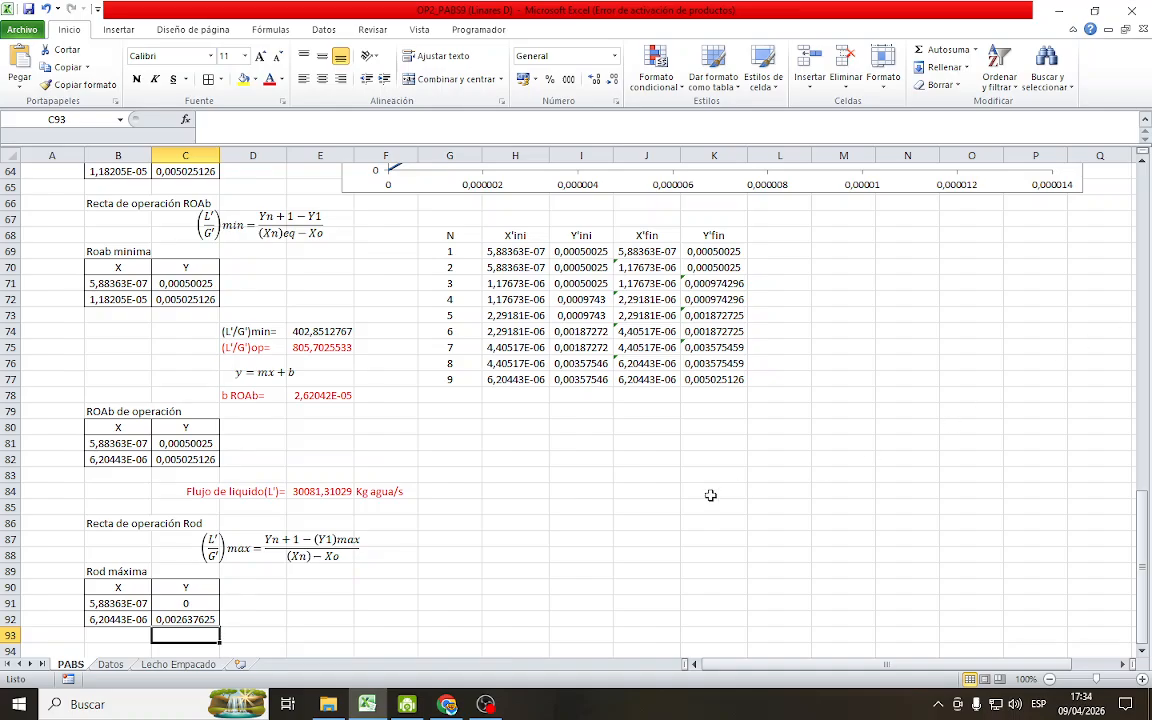
{"action": "scroll", "coordinate": [167, 612], "scroll_direction": "down", "scroll_amount": 5}
{"action": "key", "text": "Right"}
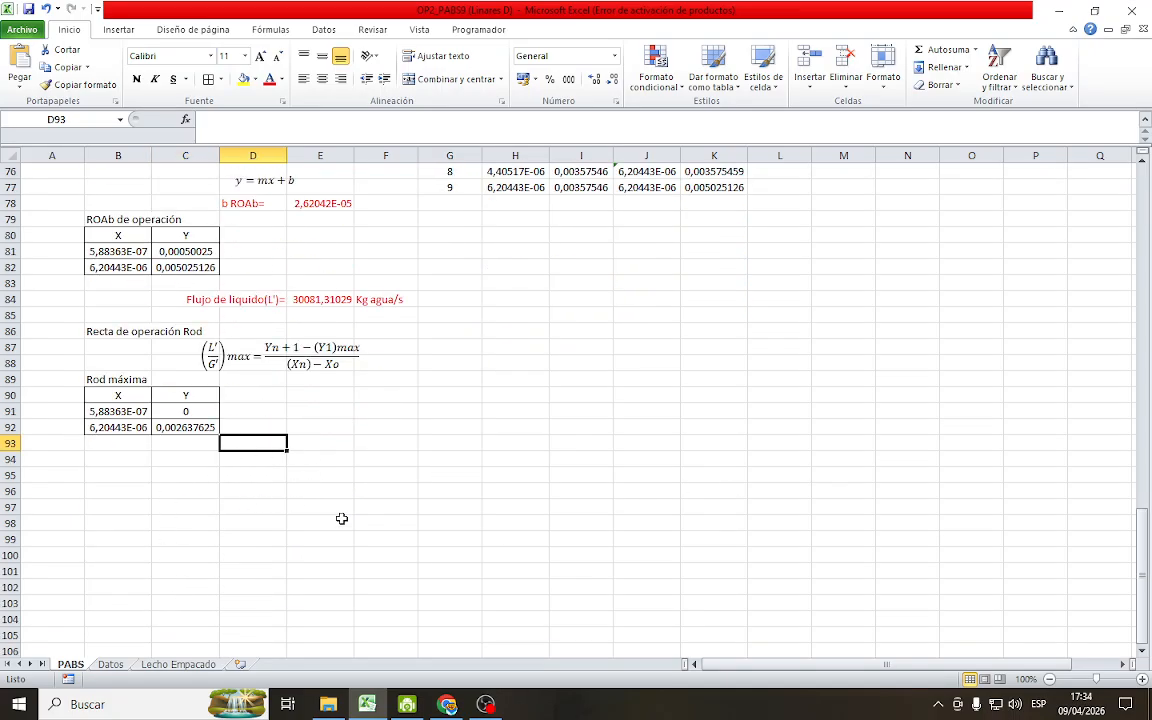
Add a new data series named Rod to the operating-line chart
{"action": "scroll", "coordinate": [342, 519], "scroll_direction": "up", "scroll_amount": 1}
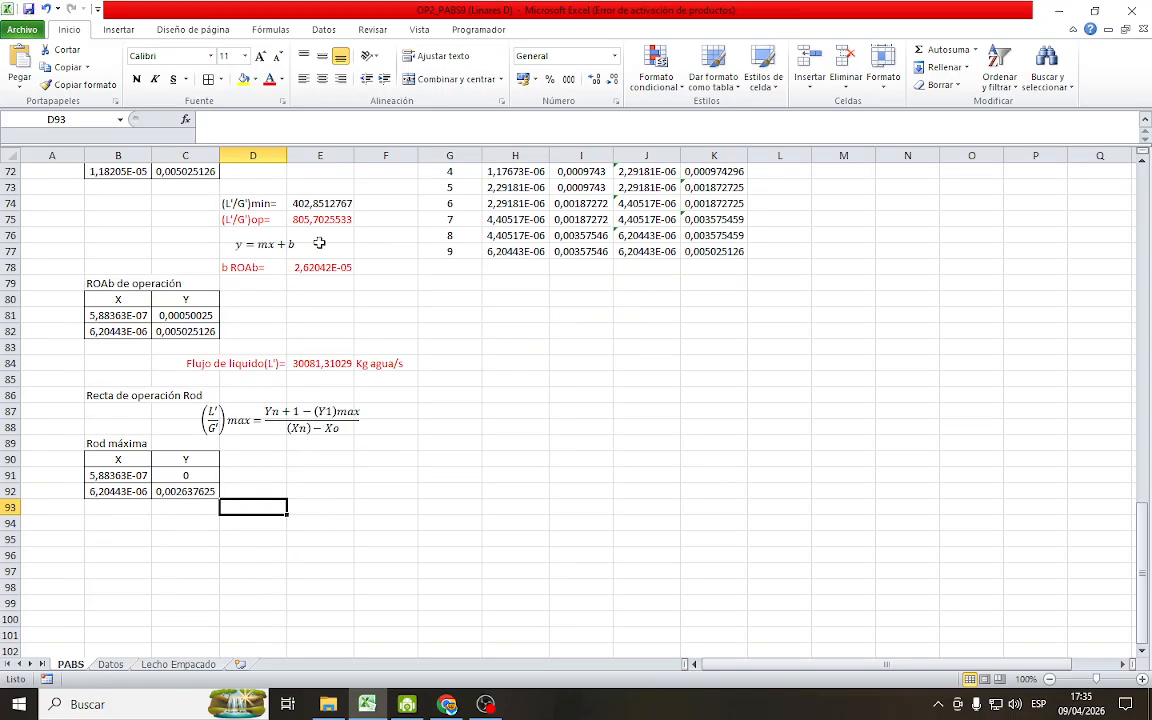
{"action": "scroll", "coordinate": [578, 463], "scroll_direction": "up", "scroll_amount": 7}
{"action": "scroll", "coordinate": [578, 463], "scroll_direction": "up", "scroll_amount": 4}
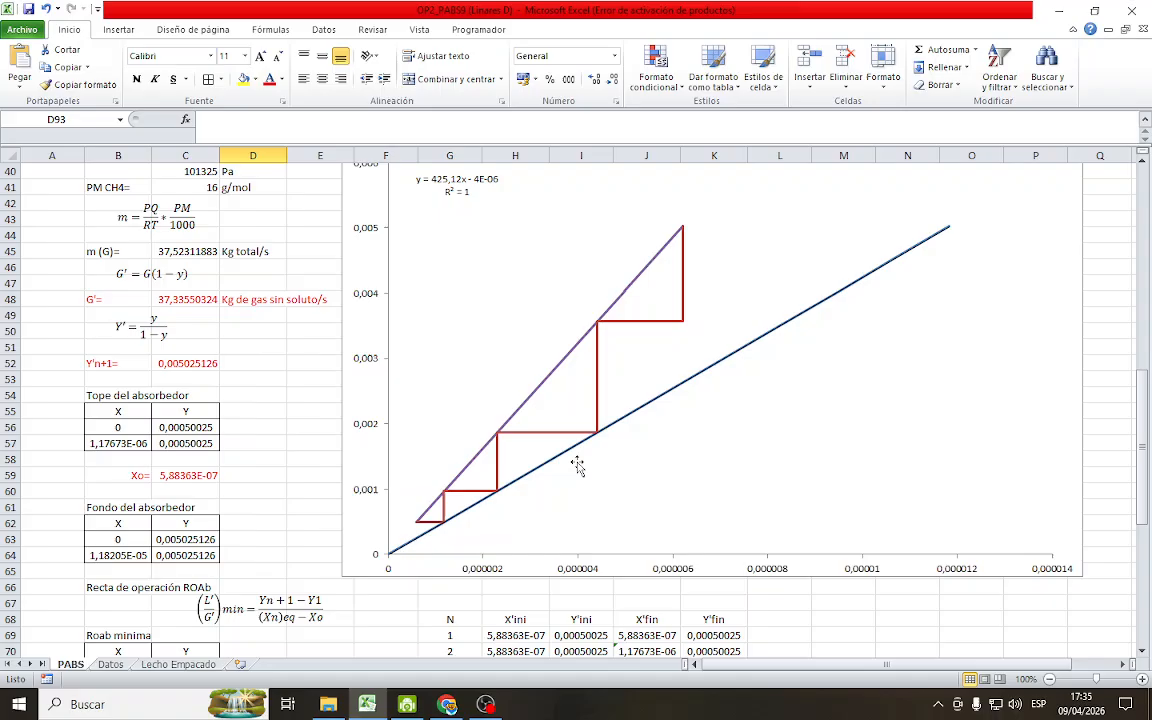
{"action": "right_click", "coordinate": [729, 360]}
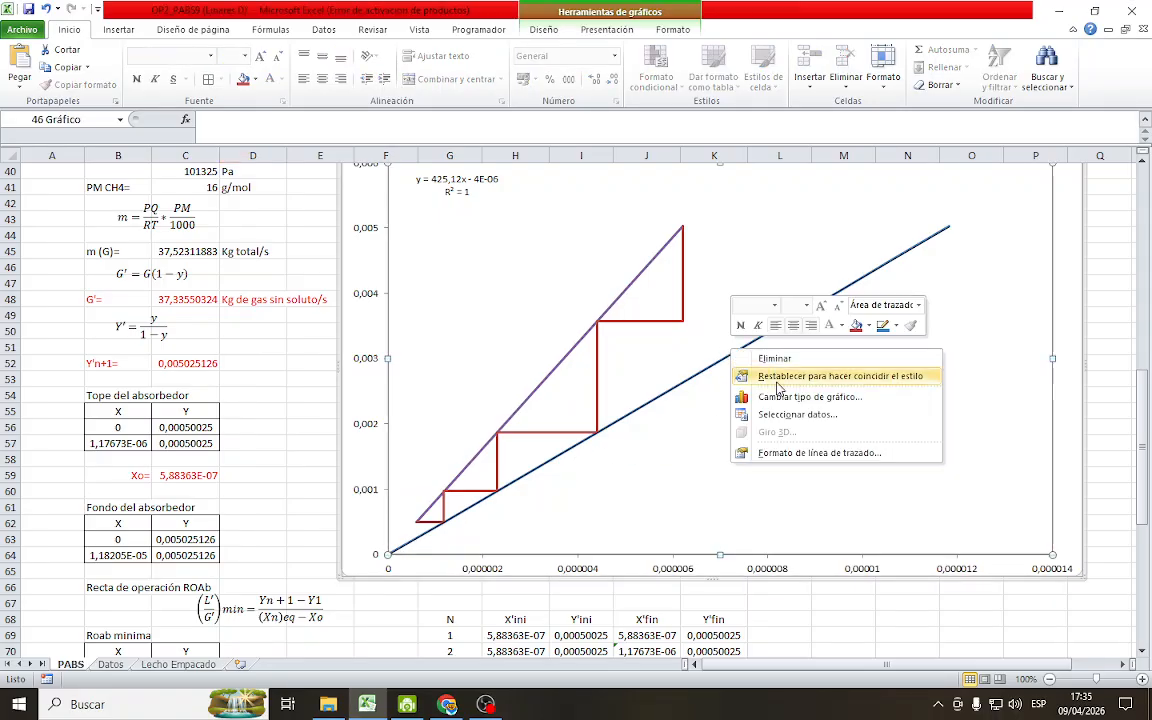
{"action": "left_click", "coordinate": [797, 417]}
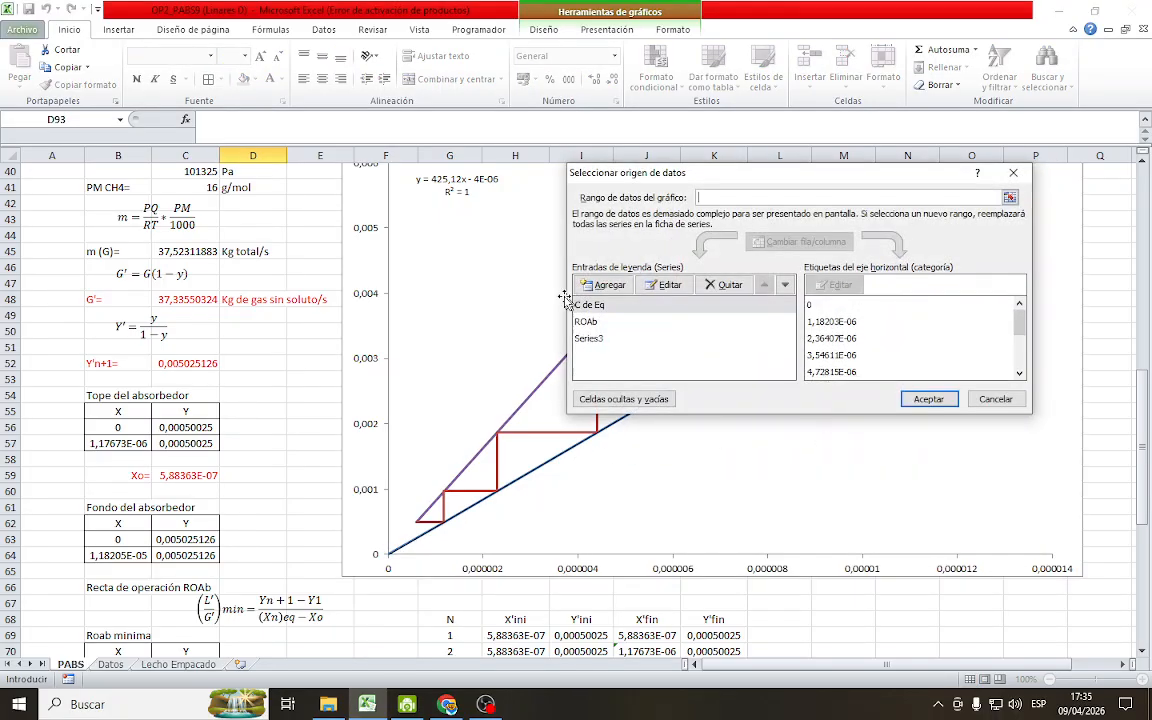
{"action": "left_click", "coordinate": [614, 286]}
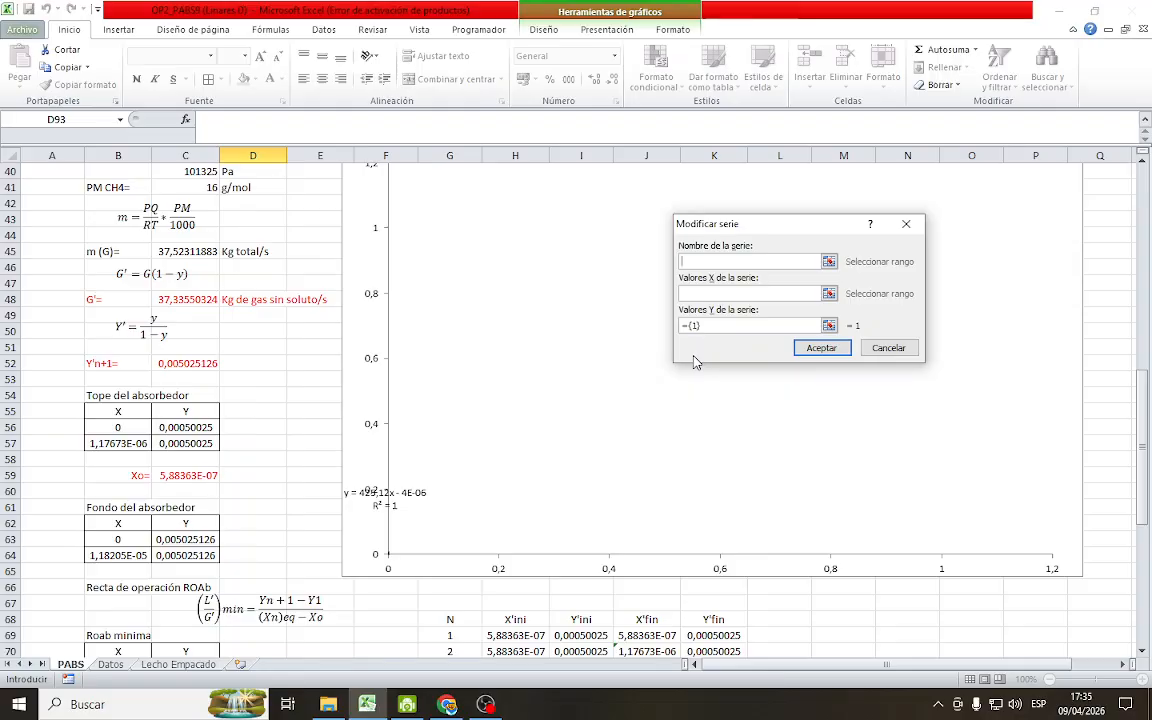
{"action": "type", "text": "Rodmax"}
{"action": "key", "text": "BackSpace"}
{"action": "key", "text": "BackSpace"}
{"action": "key", "text": "BackSpace"}
Assign B91:B92 as the Rod series' X values and C91:C92 as its Y values, and apply it to the chart
{"action": "left_click", "coordinate": [830, 294]}
{"action": "scroll", "coordinate": [496, 475], "scroll_direction": "down", "scroll_amount": 12}
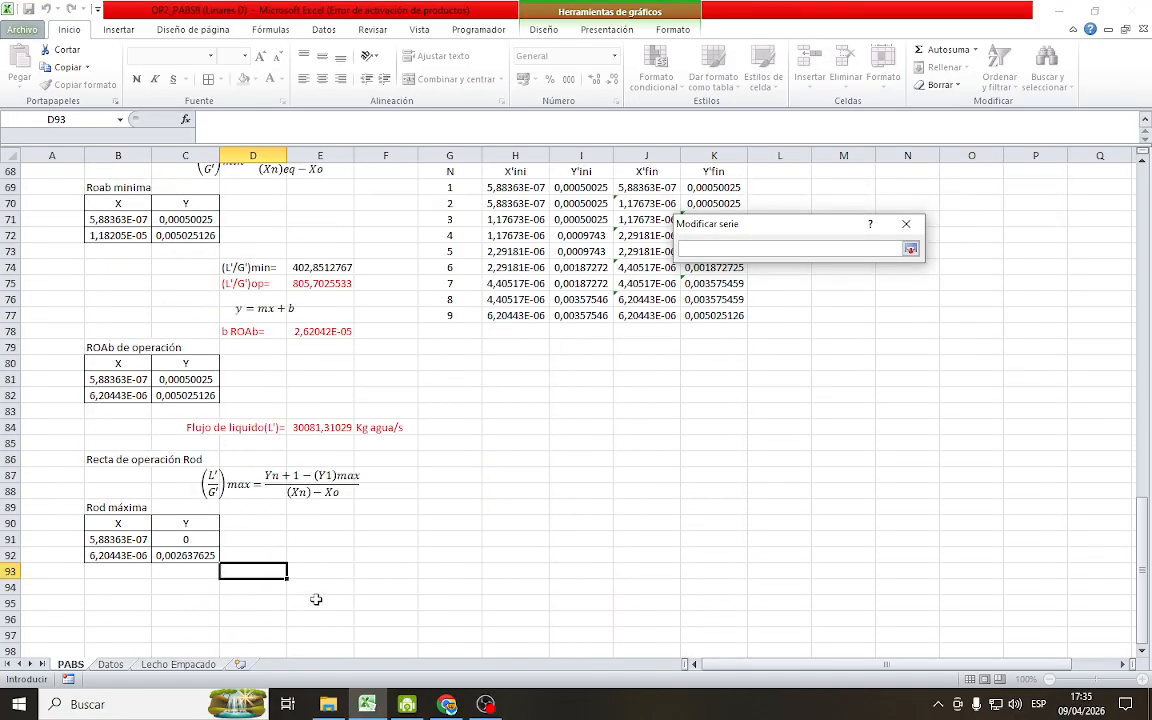
{"action": "left_click_drag", "start_coordinate": [118, 411], "coordinate": [128, 421]}
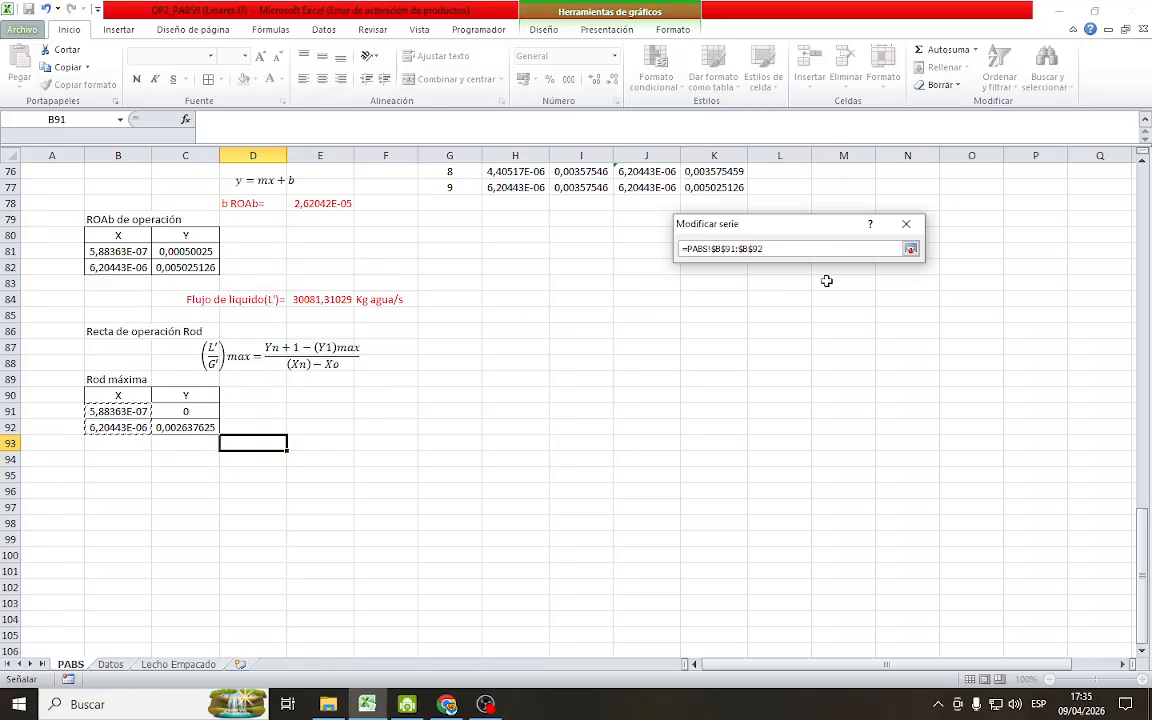
{"action": "left_click", "coordinate": [910, 248]}
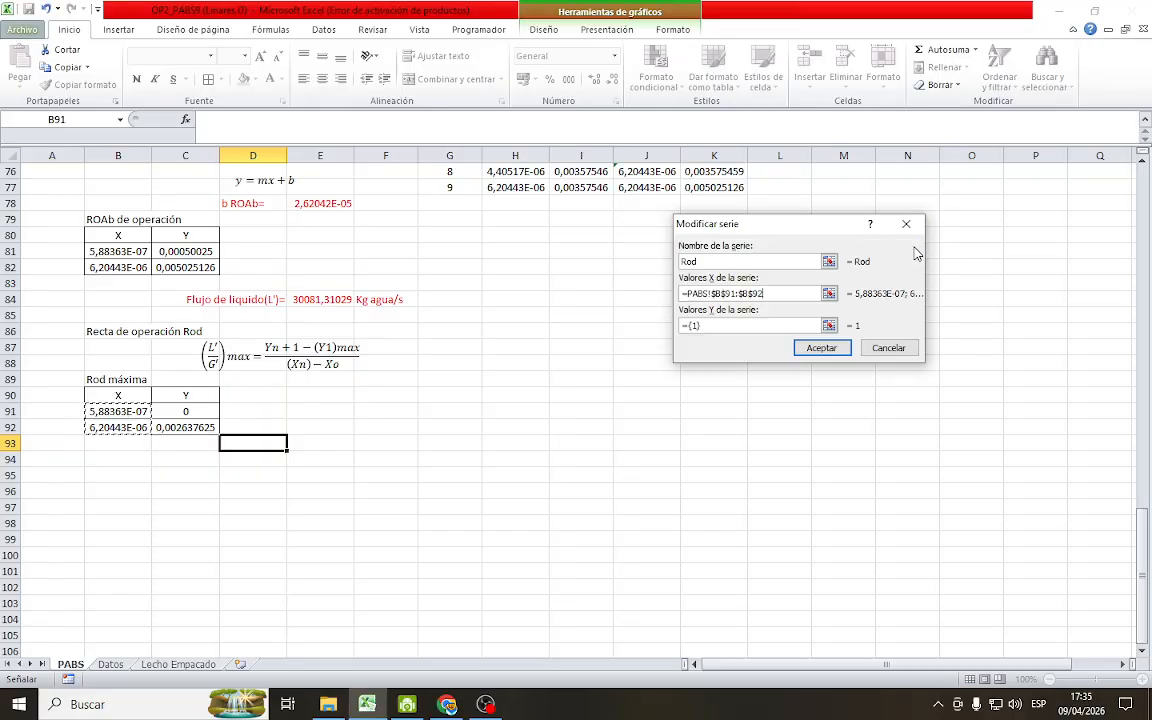
{"action": "left_click", "coordinate": [830, 325]}
{"action": "left_click_drag", "start_coordinate": [185, 411], "coordinate": [193, 427]}
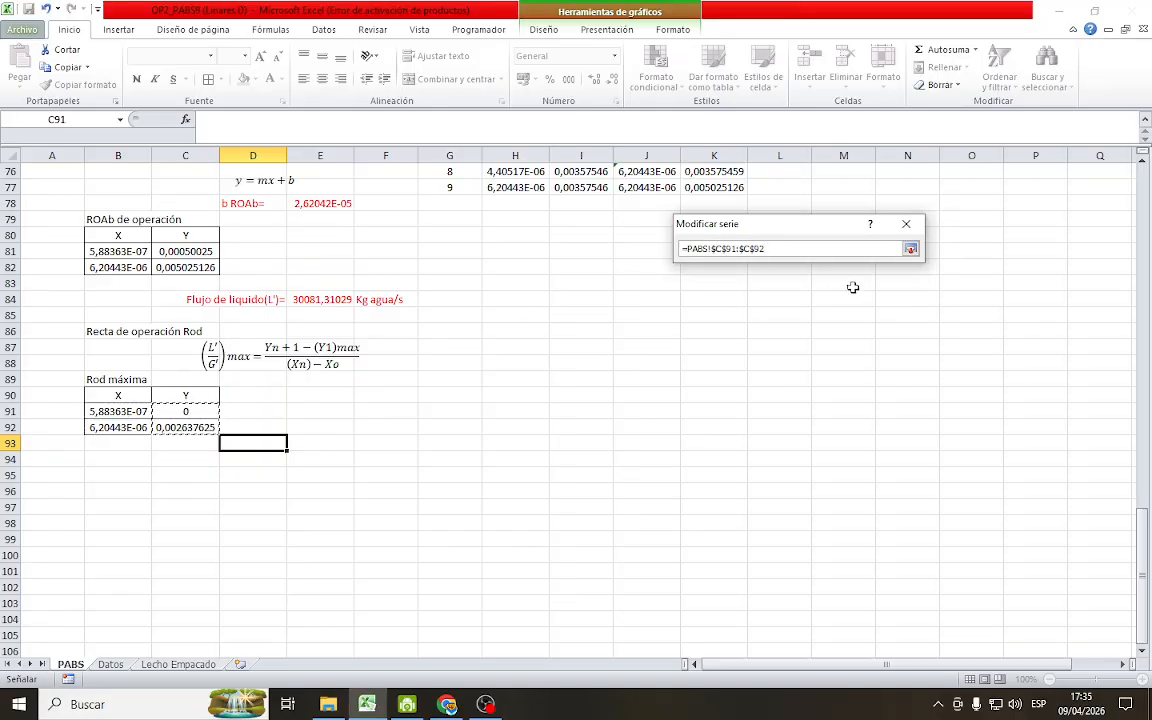
{"action": "left_click", "coordinate": [910, 248]}
{"action": "left_click", "coordinate": [826, 352]}
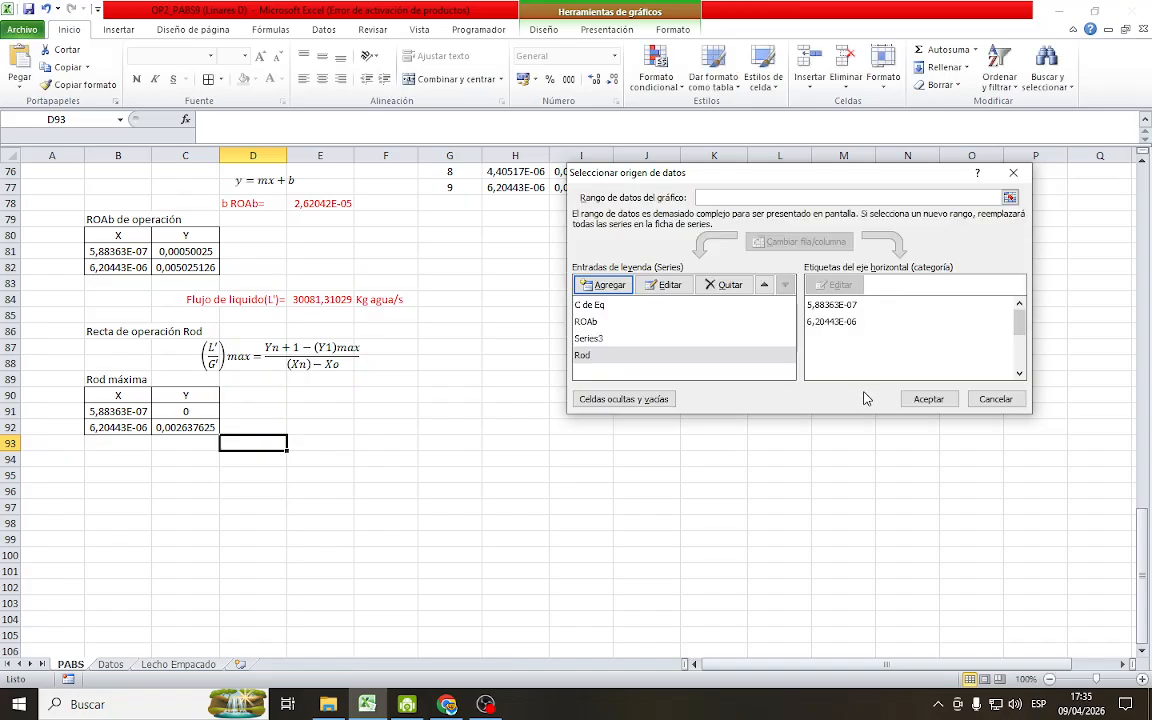
{"action": "left_click", "coordinate": [917, 399]}
{"action": "scroll", "coordinate": [823, 427], "scroll_direction": "up", "scroll_amount": 9}
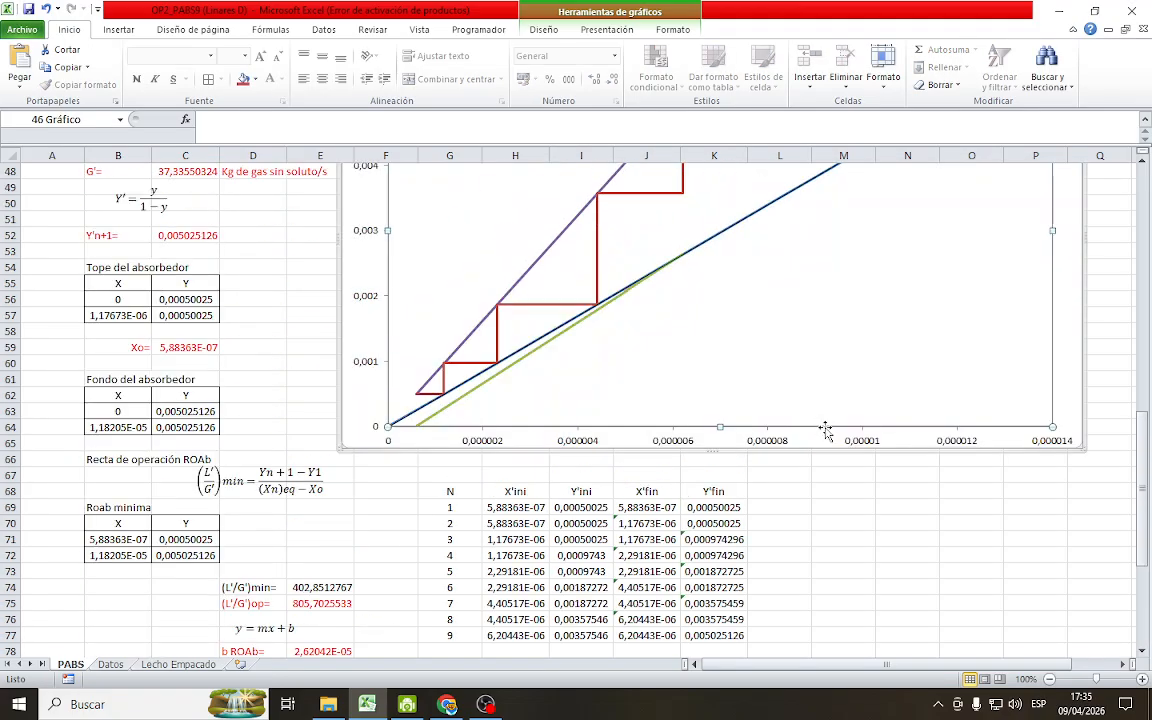
{"action": "scroll", "coordinate": [826, 430], "scroll_direction": "up", "scroll_amount": 1}
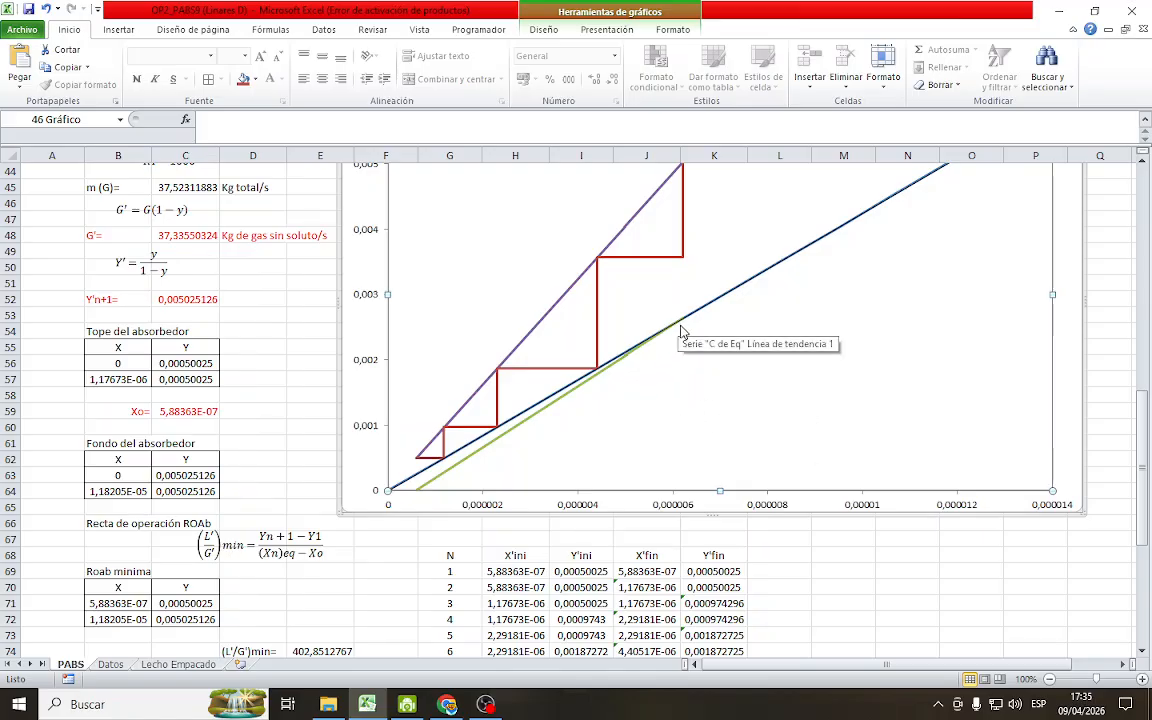
{"action": "mouse_move", "coordinate": [686, 326]}
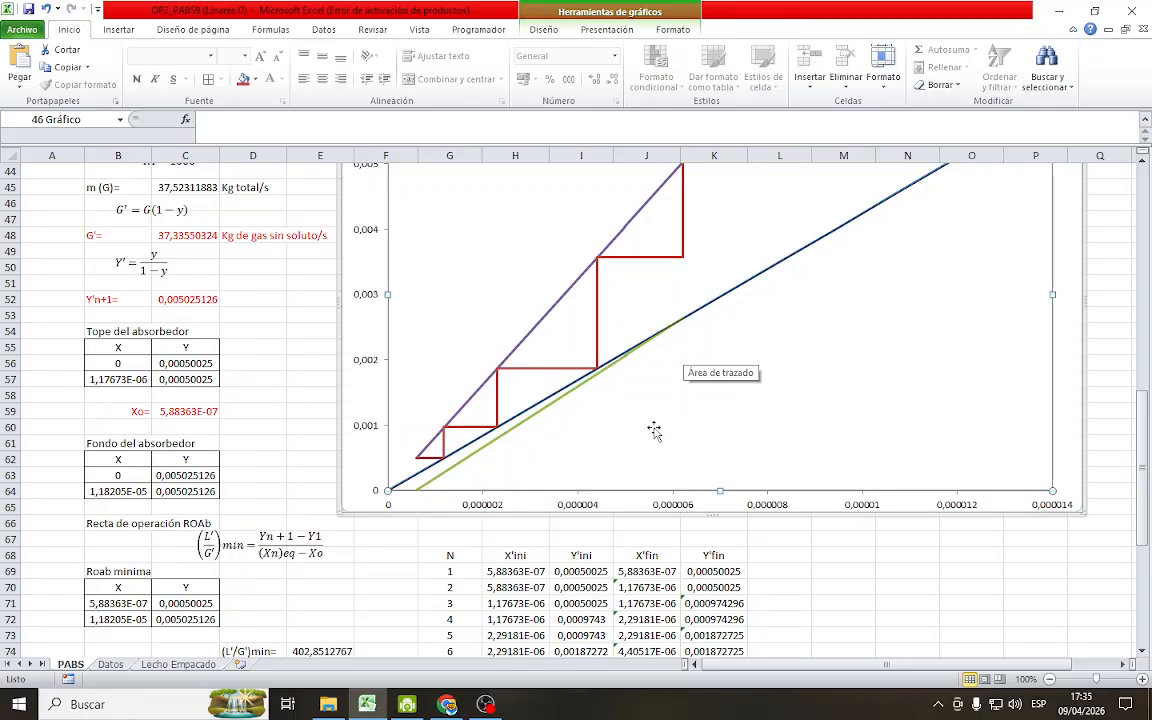
Label cell D93 below the Rod máxima table as (L'/G')max=
{"action": "scroll", "coordinate": [610, 420], "scroll_direction": "down", "scroll_amount": 9}
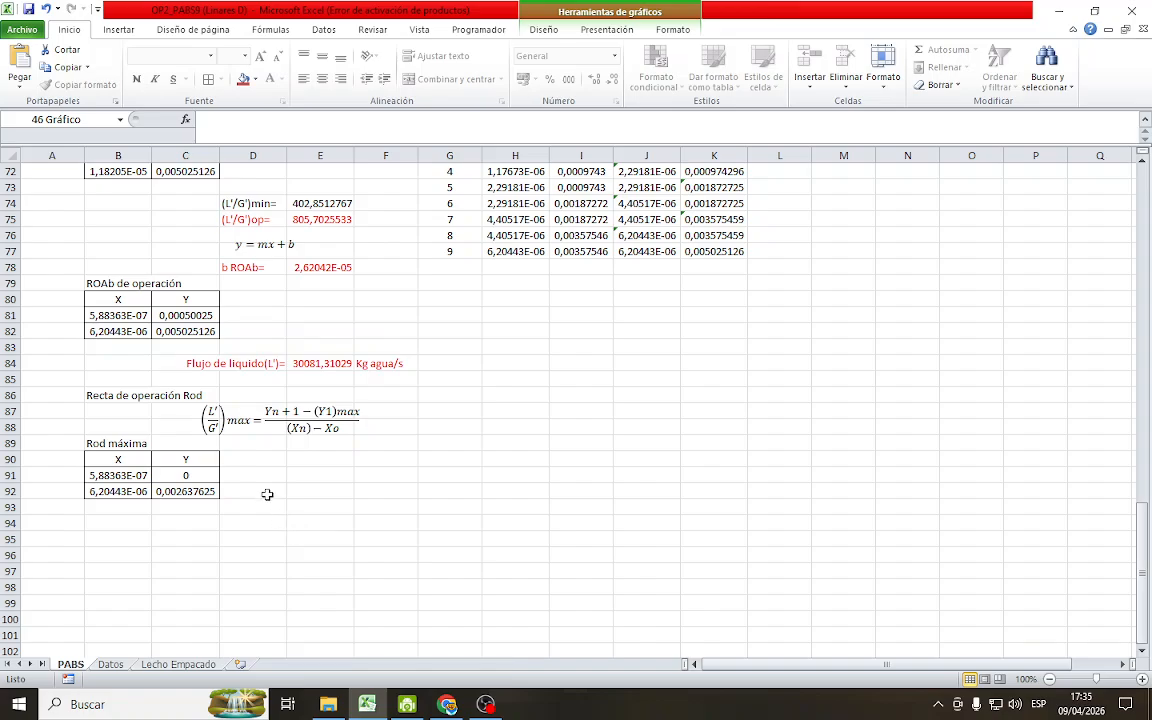
{"action": "scroll", "coordinate": [267, 494], "scroll_direction": "up", "scroll_amount": 1}
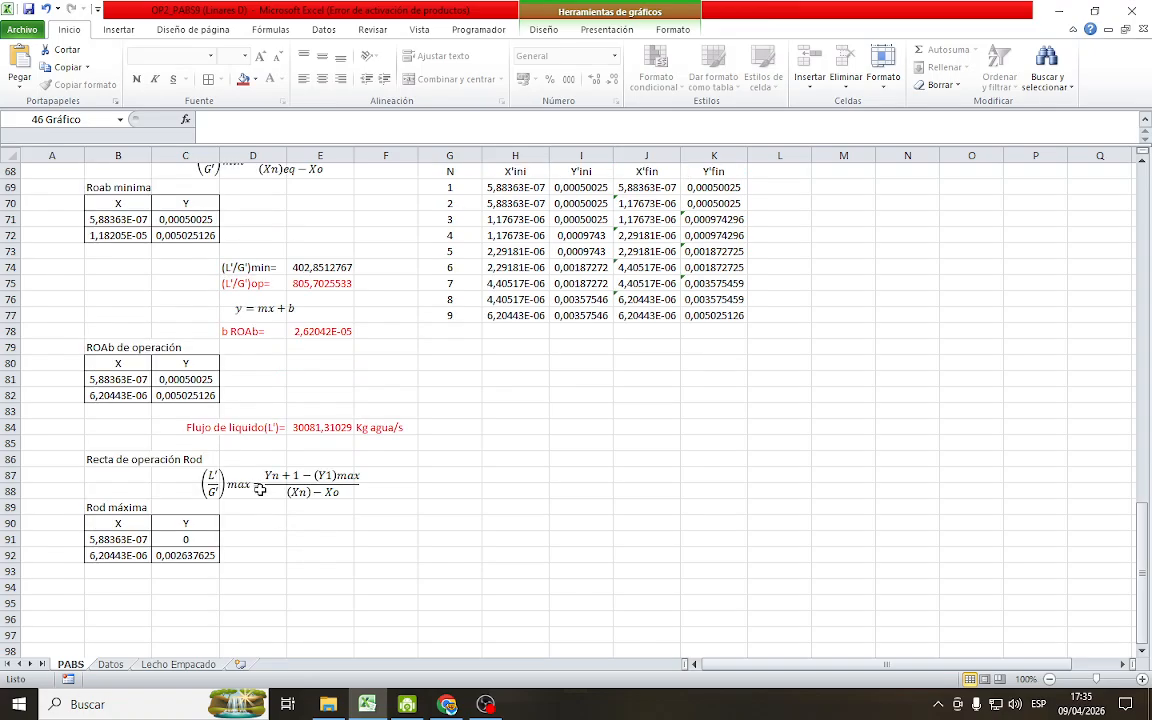
{"action": "left_click", "coordinate": [256, 571]}
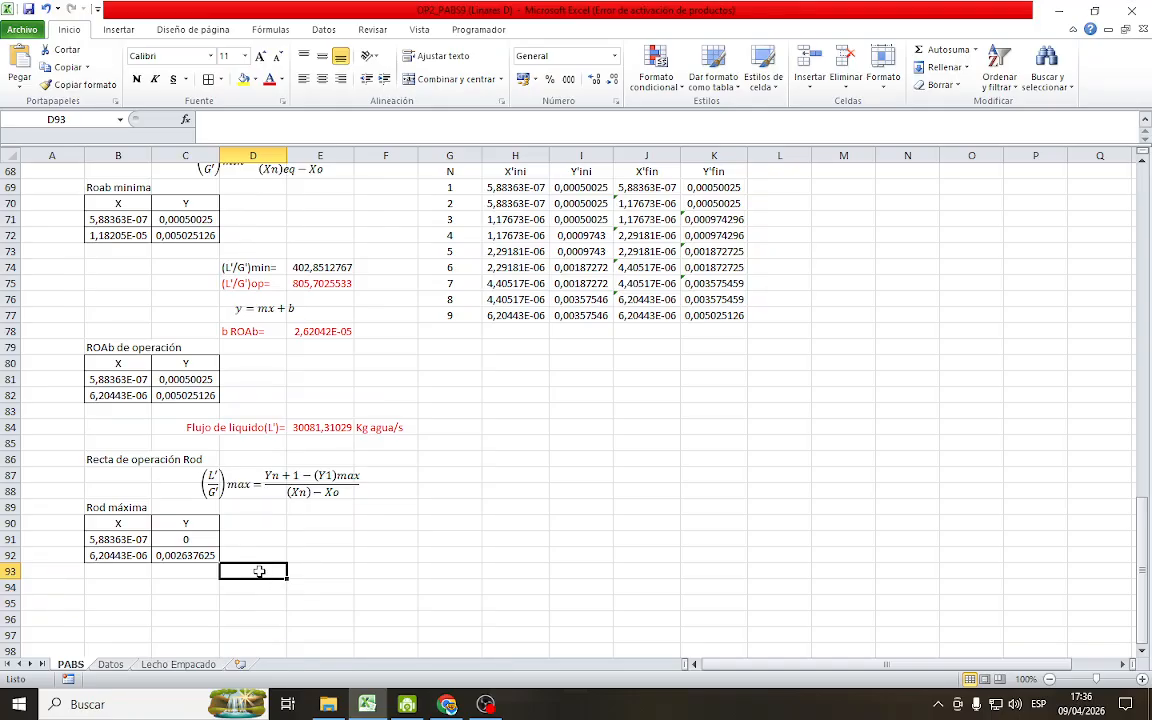
{"action": "type", "text": "("}
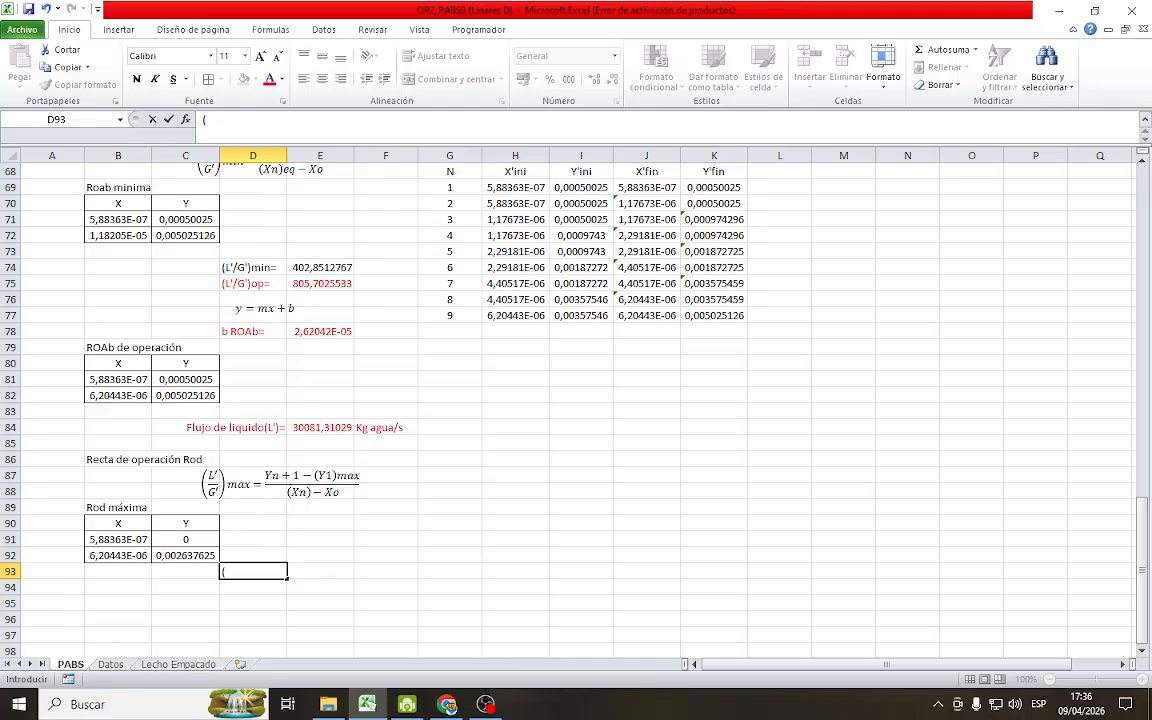
{"action": "type", "text": "L'/G')max="}
Calculate the (L'/G')max slope in E93 as =(C91-C92)/(B91-B92) from the Rod máxima points
{"action": "left_click", "coordinate": [324, 569]}
{"action": "type", "text": "="}
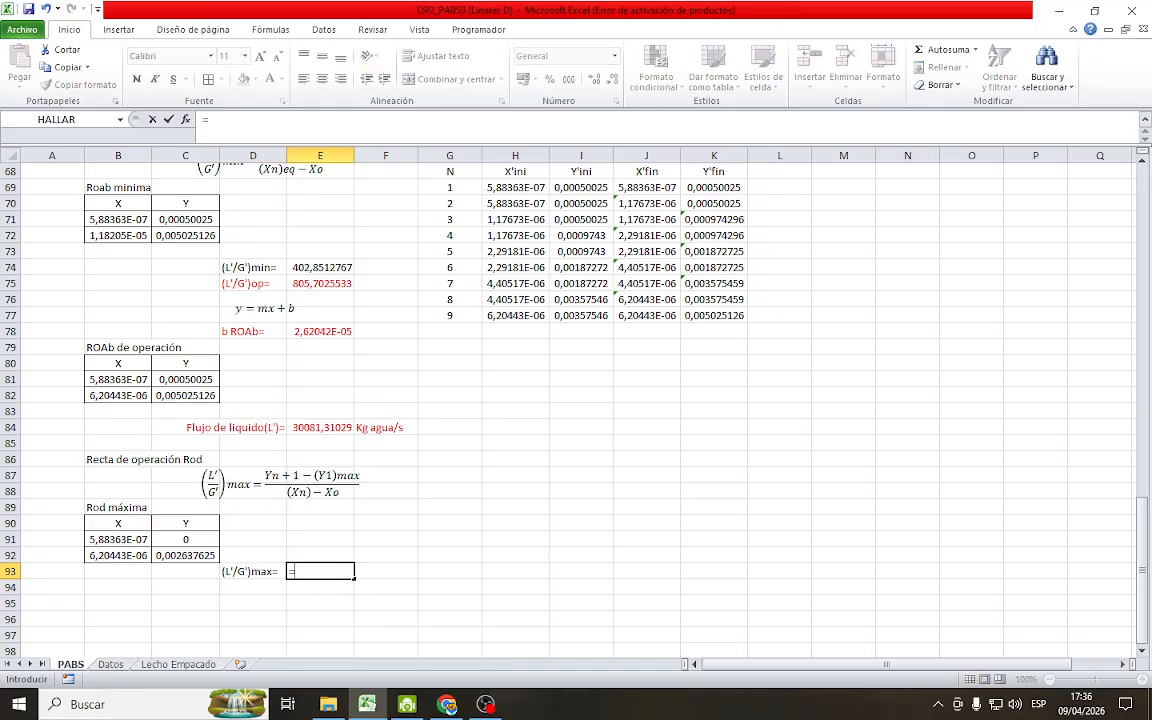
{"action": "type", "text": "("}
{"action": "left_click", "coordinate": [188, 541]}
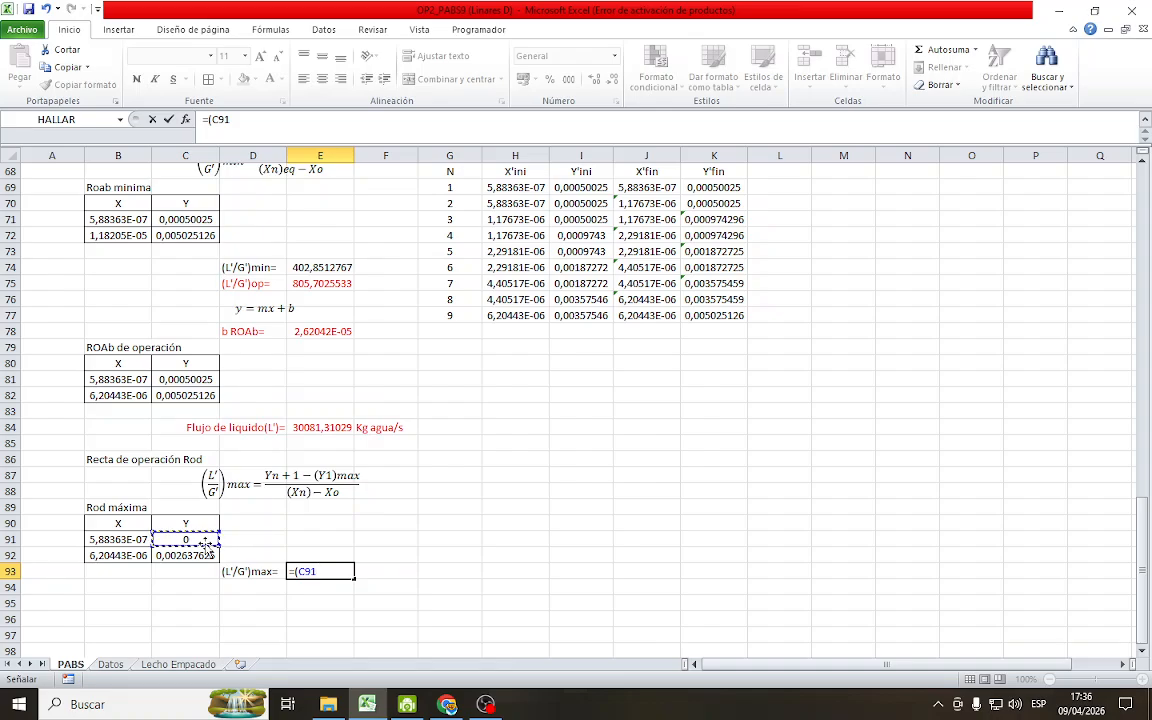
{"action": "type", "text": "-"}
{"action": "left_click", "coordinate": [183, 557]}
{"action": "type", "text": ")"}
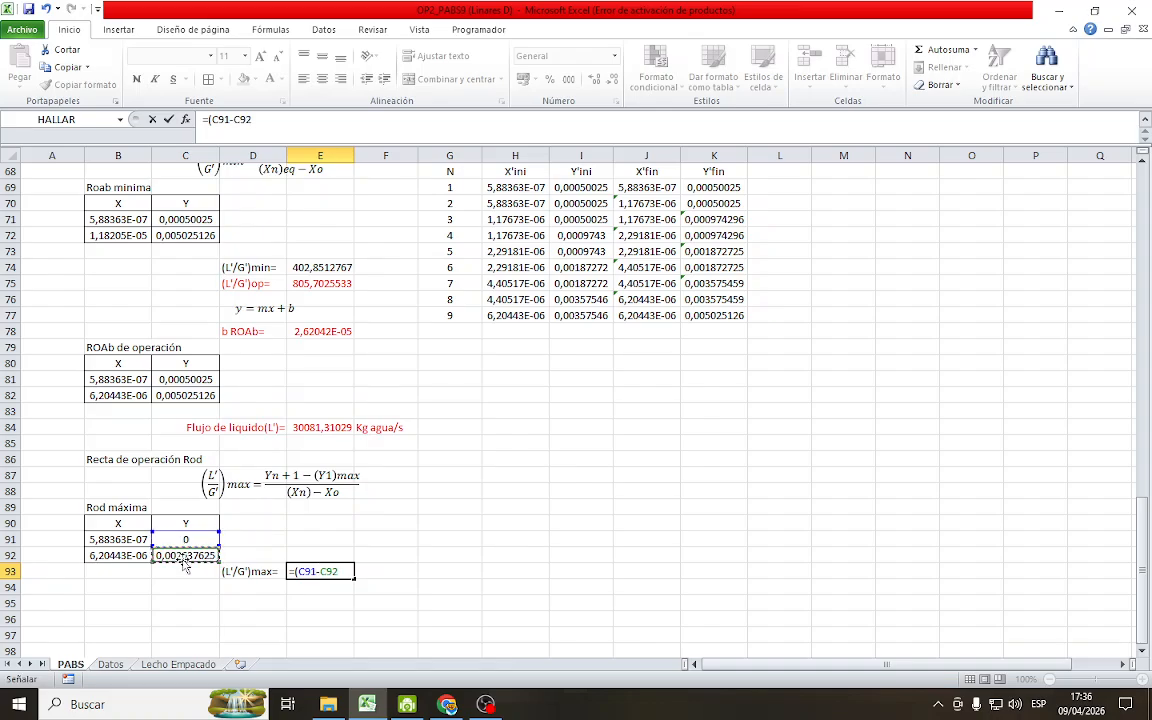
{"action": "type", "text": "/("}
{"action": "left_click", "coordinate": [133, 541]}
{"action": "type", "text": "-"}
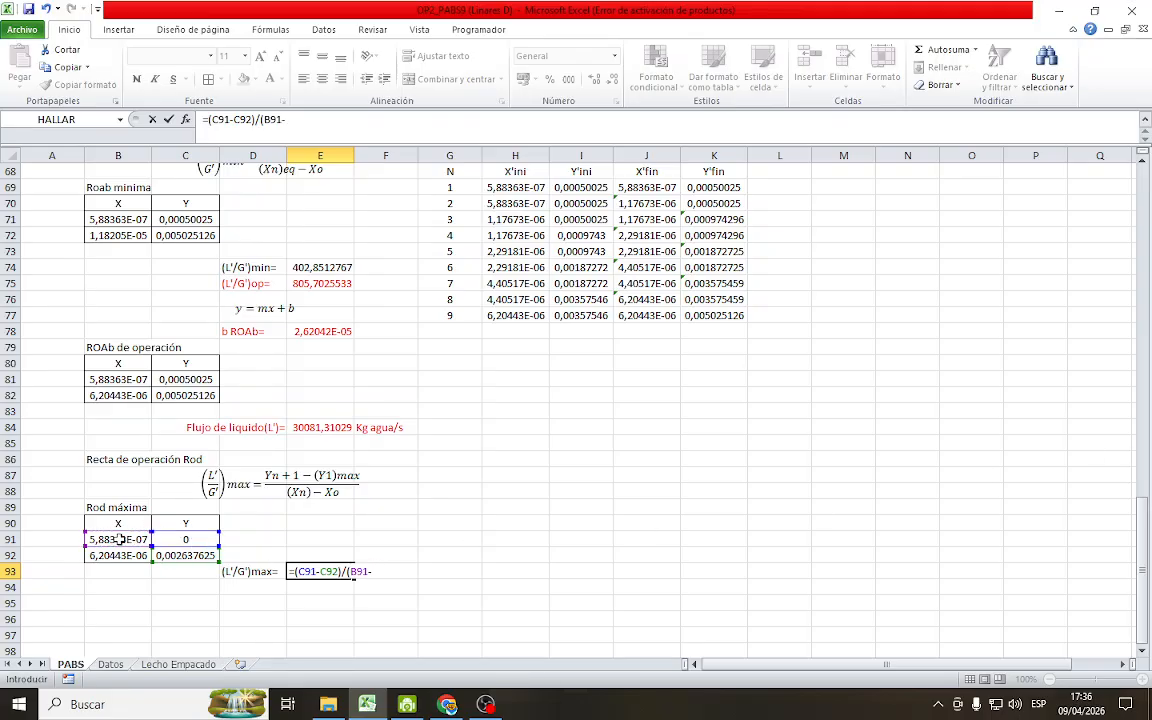
{"action": "left_click", "coordinate": [110, 556]}
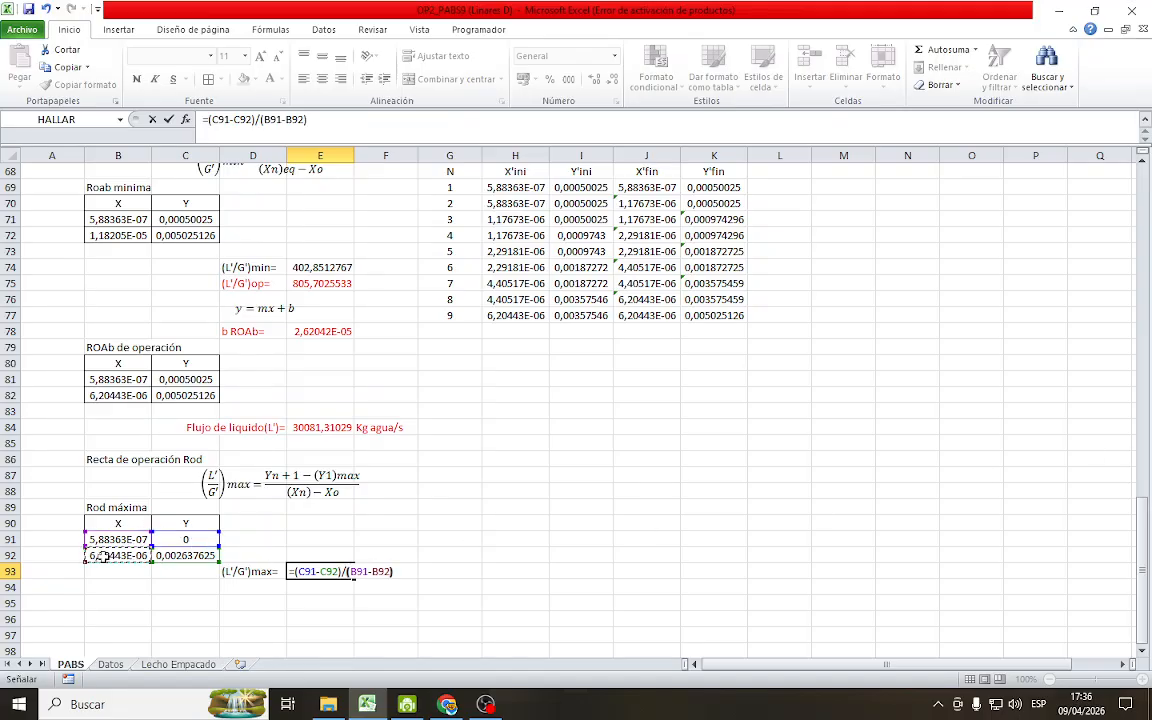
{"action": "key", "text": "Return"}
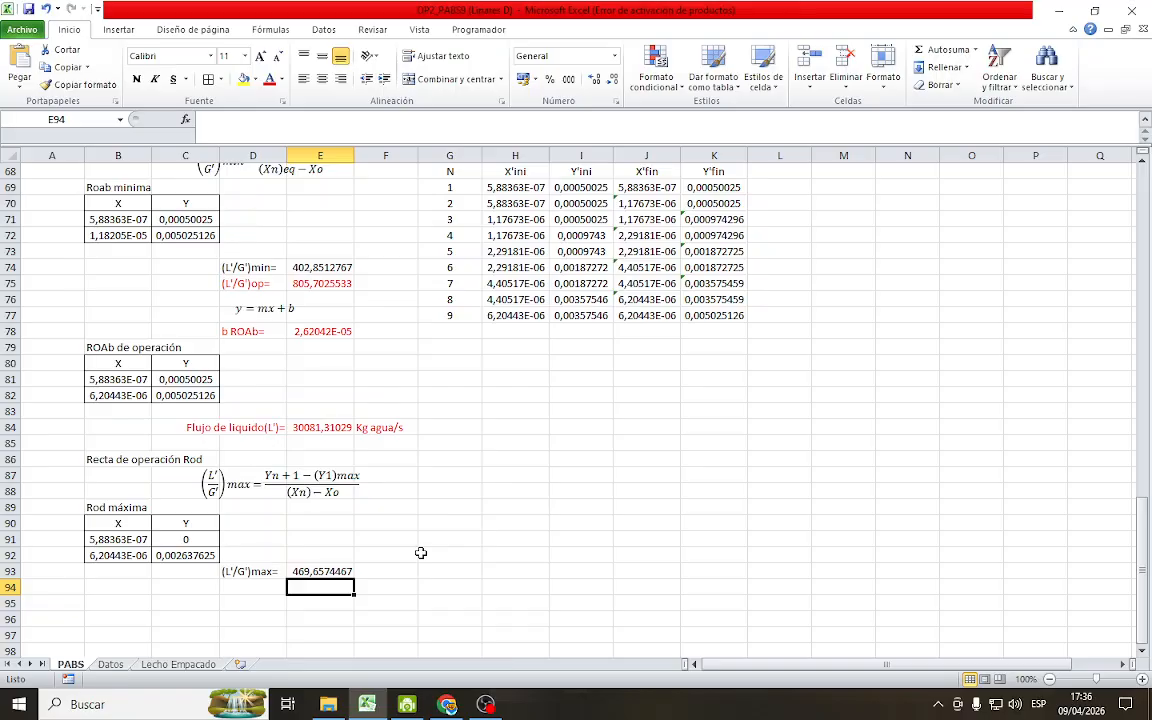
Label cell D94, below the (L'/G')max label, as G'min=
{"action": "left_click", "coordinate": [253, 598]}
{"action": "left_click", "coordinate": [270, 586]}
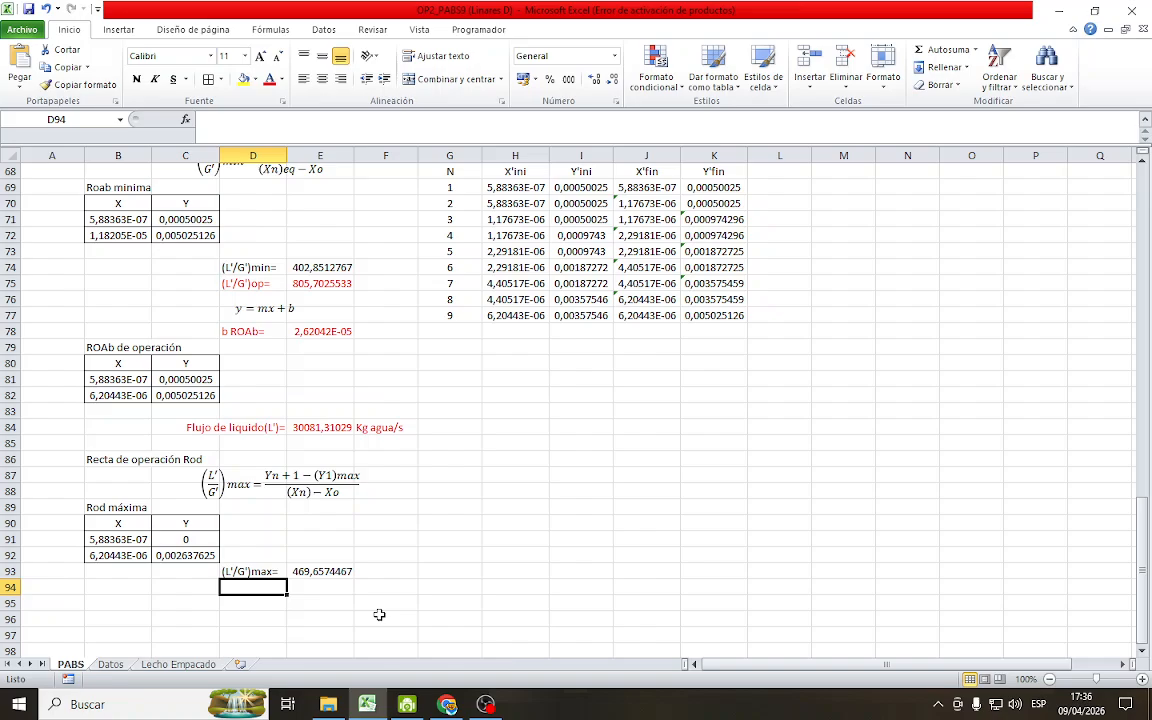
{"action": "type", "text": "G'"}
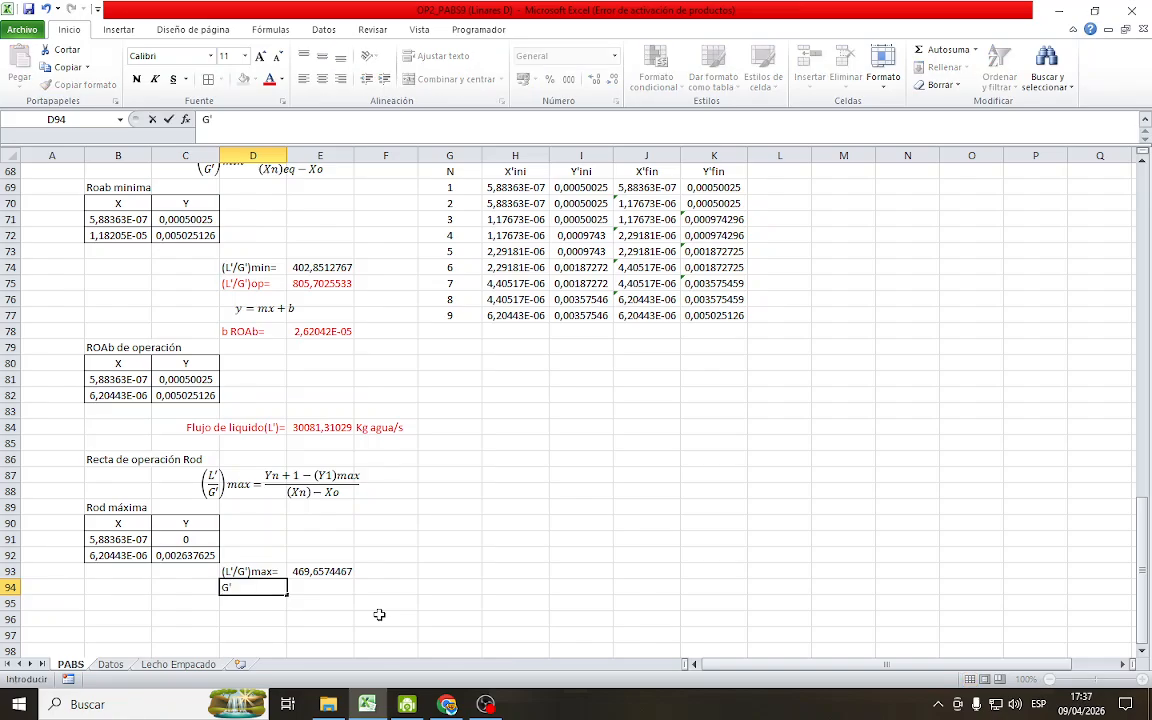
{"action": "type", "text": "min="}
{"action": "key", "text": "Return"}
Write the expression L'/(pendiente) as text in E94 beside the G'min= label
{"action": "left_click", "coordinate": [326, 588]}
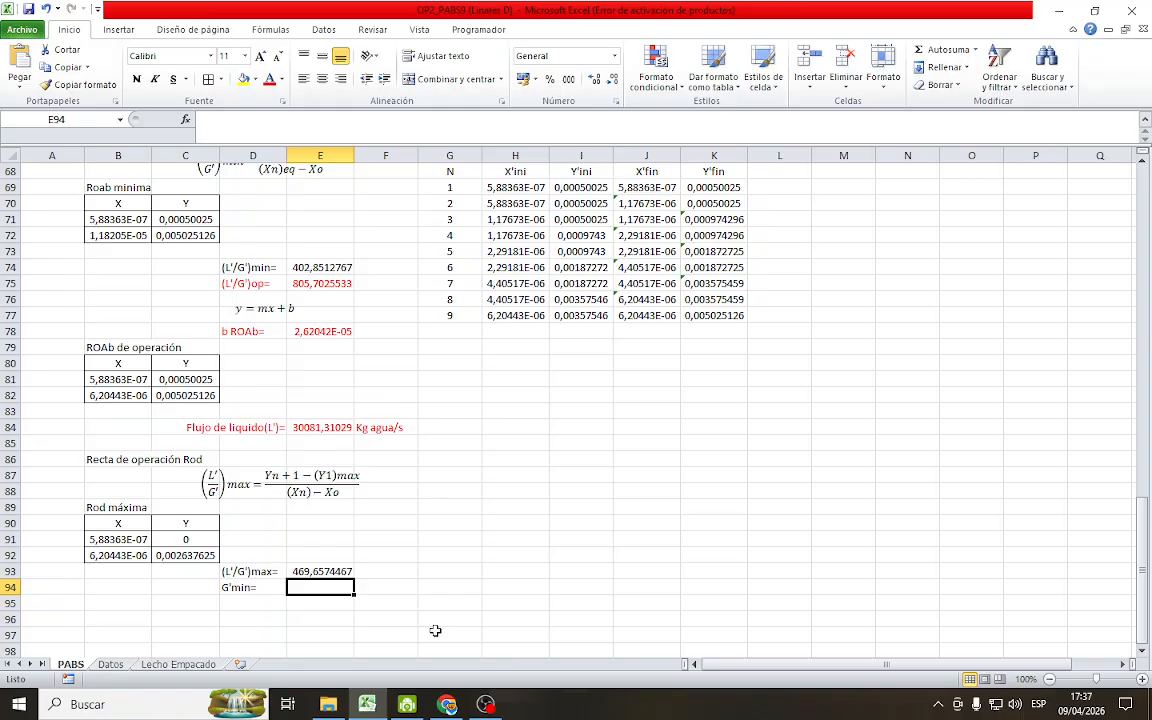
{"action": "type", "text": "="}
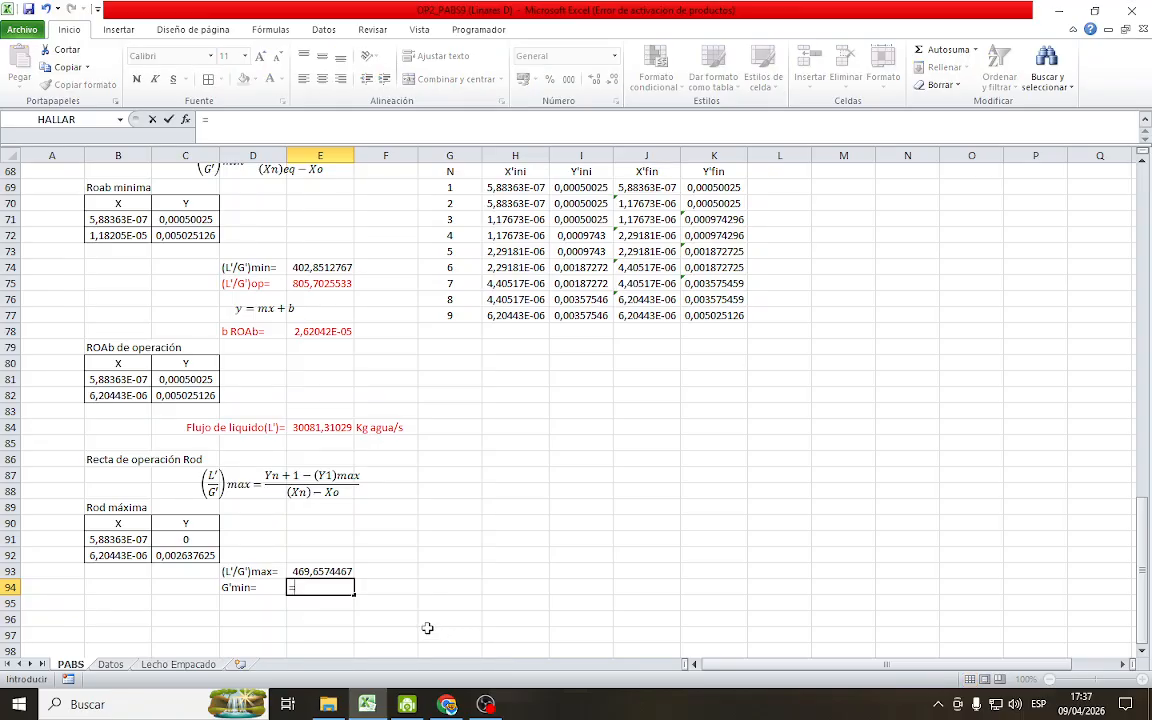
{"action": "key", "text": "BackSpace"}
{"action": "type", "text": "L"}
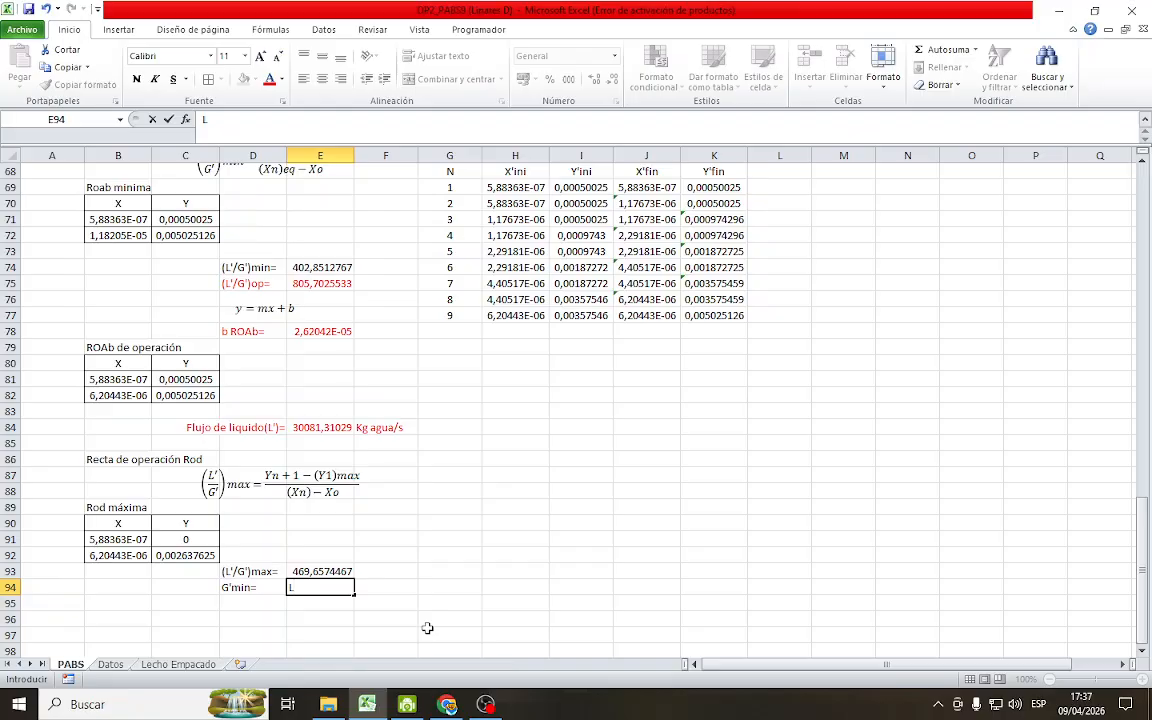
{"action": "type", "text": "'/"}
{"action": "type", "text": "(pendiente"}
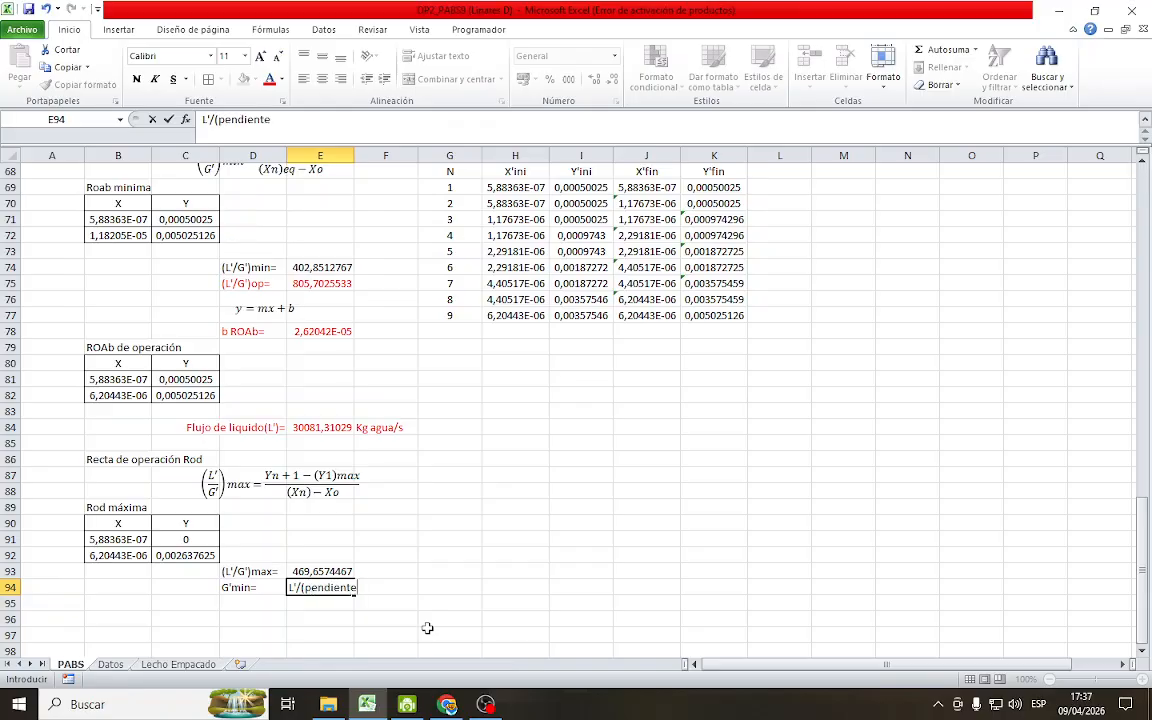
{"action": "type", "text": ")"}
{"action": "key", "text": "Return"}
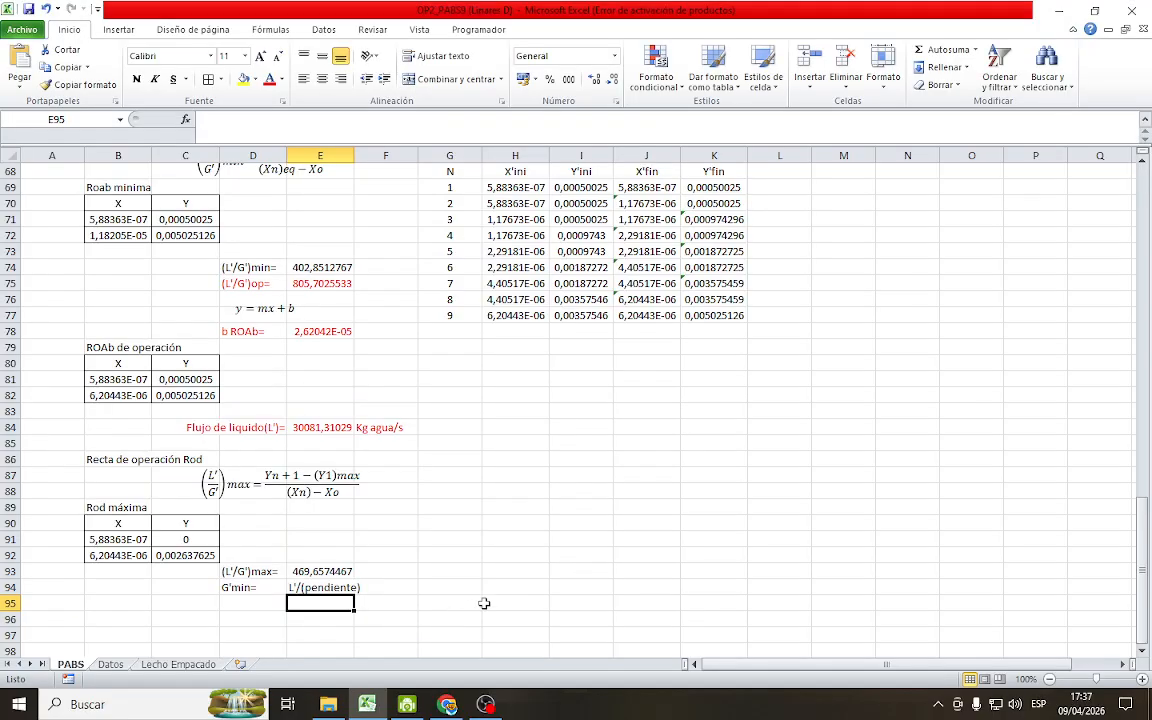
Label D95 as G'min= and calculate the minimum air flow in E95 as =E84/E93
{"action": "left_click", "coordinate": [272, 598]}
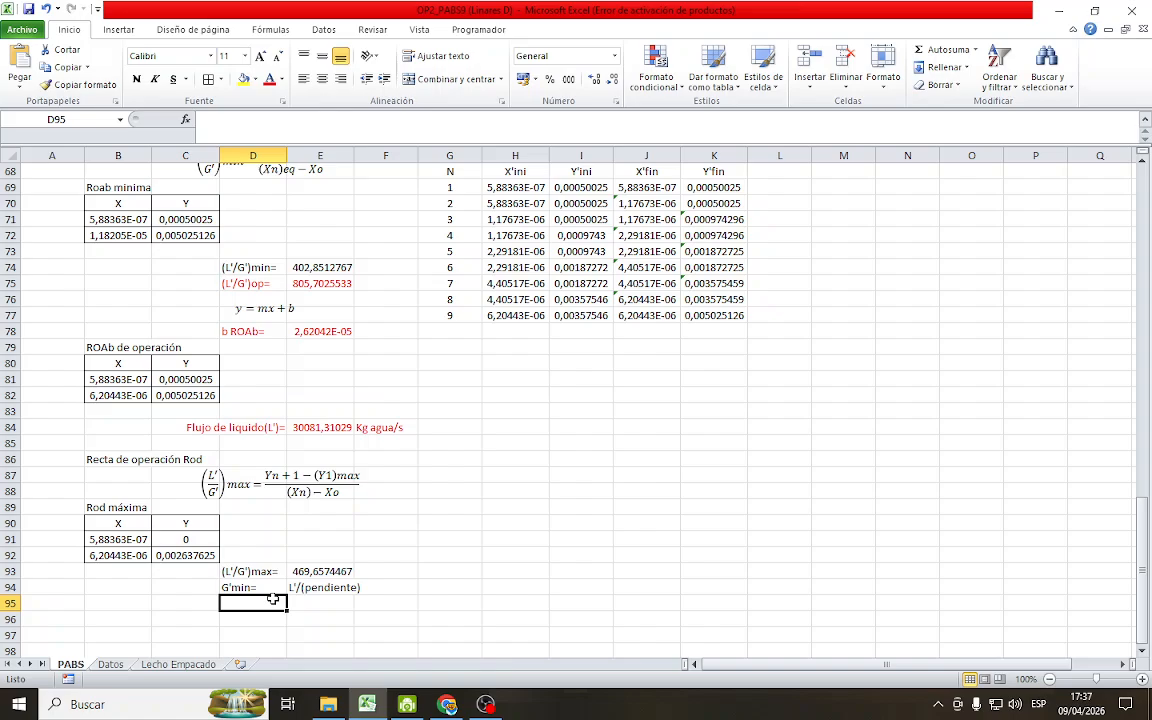
{"action": "type", "text": "G"}
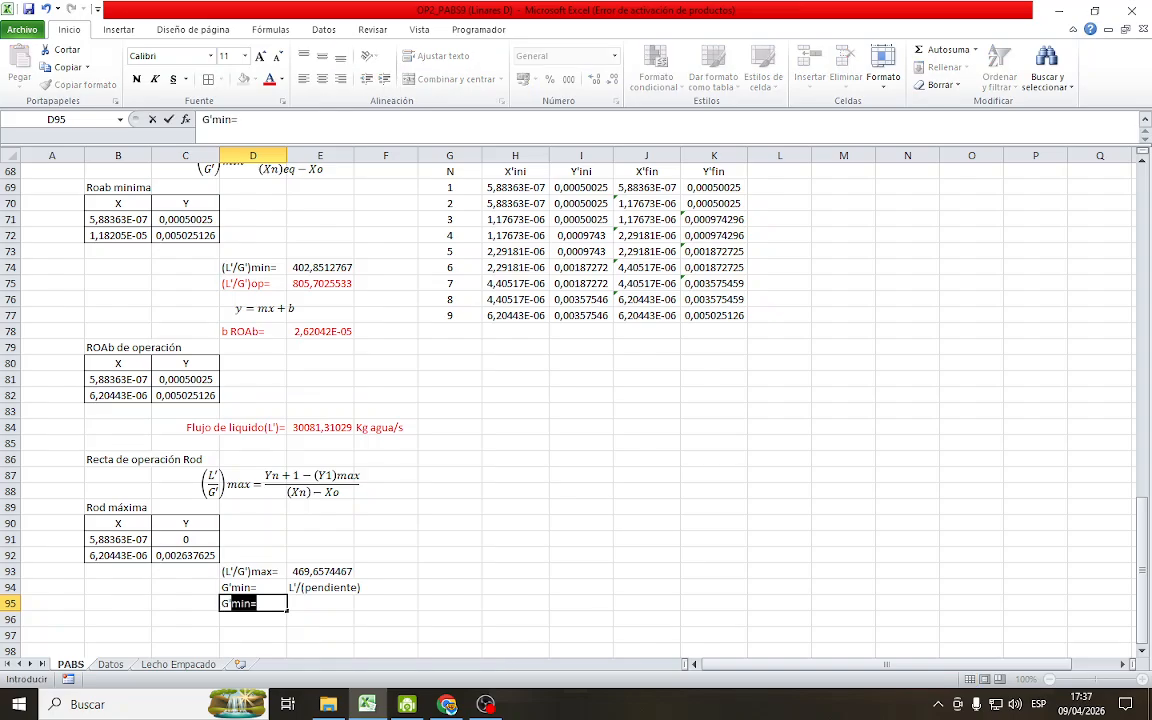
{"action": "type", "text": "'min="}
{"action": "key", "text": "Return"}
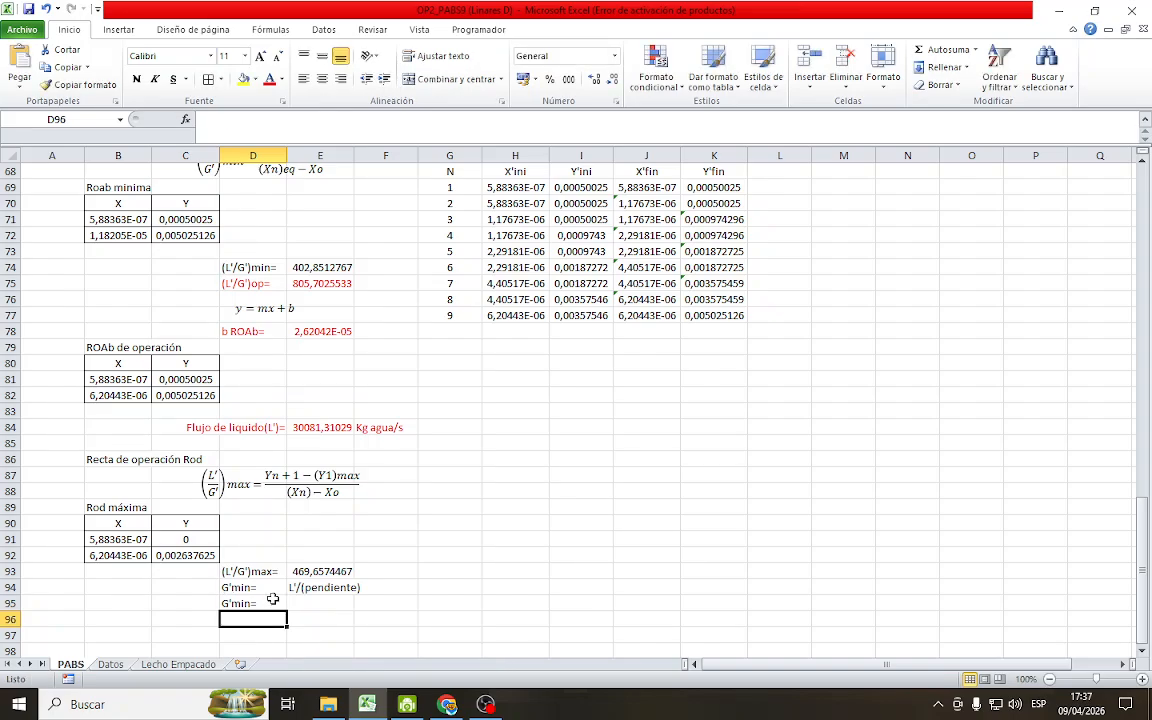
{"action": "left_click", "coordinate": [301, 601]}
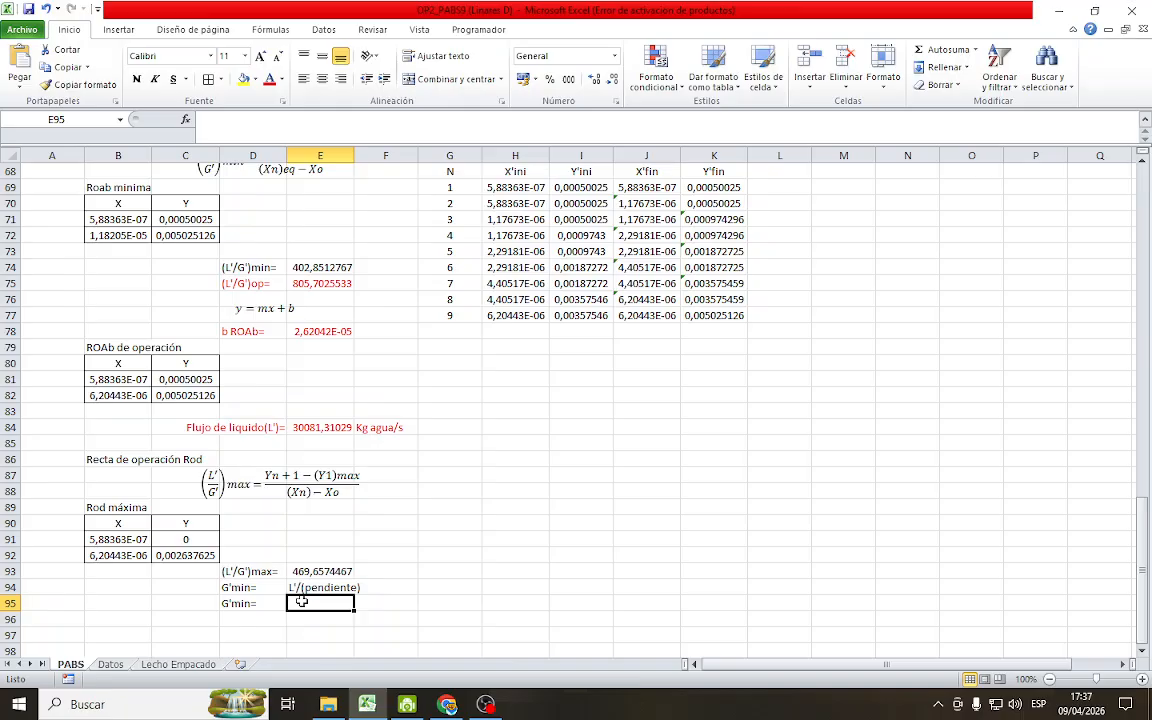
{"action": "type", "text": "="}
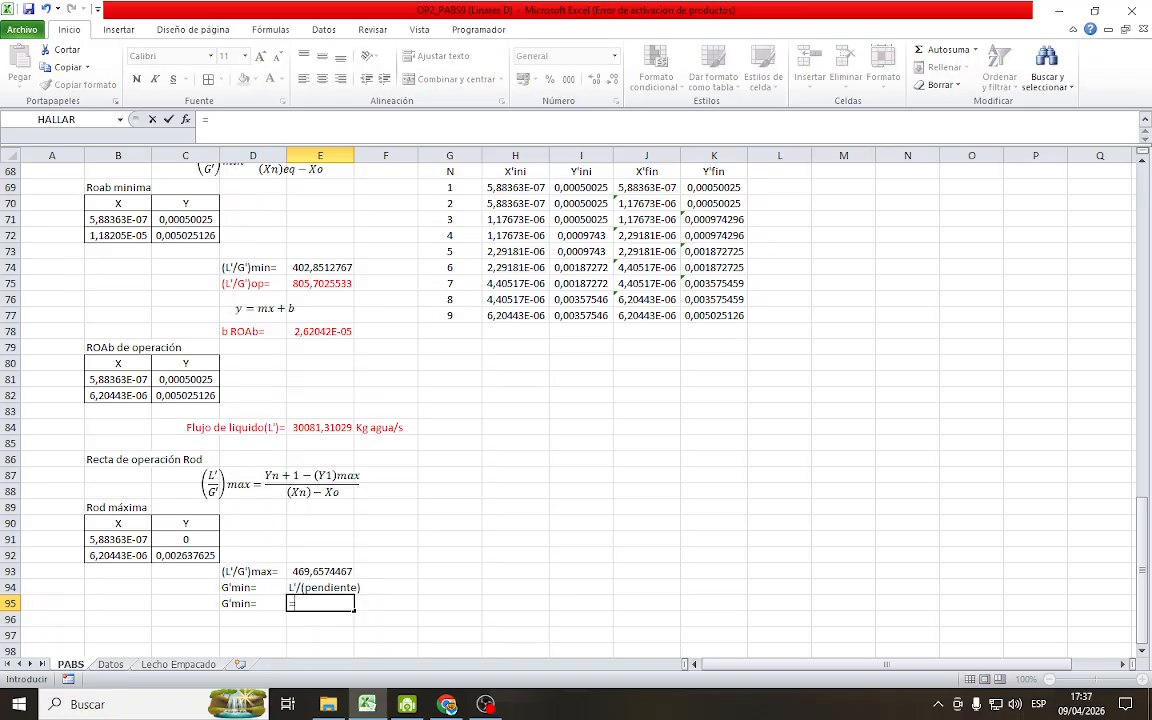
{"action": "left_click", "coordinate": [326, 427]}
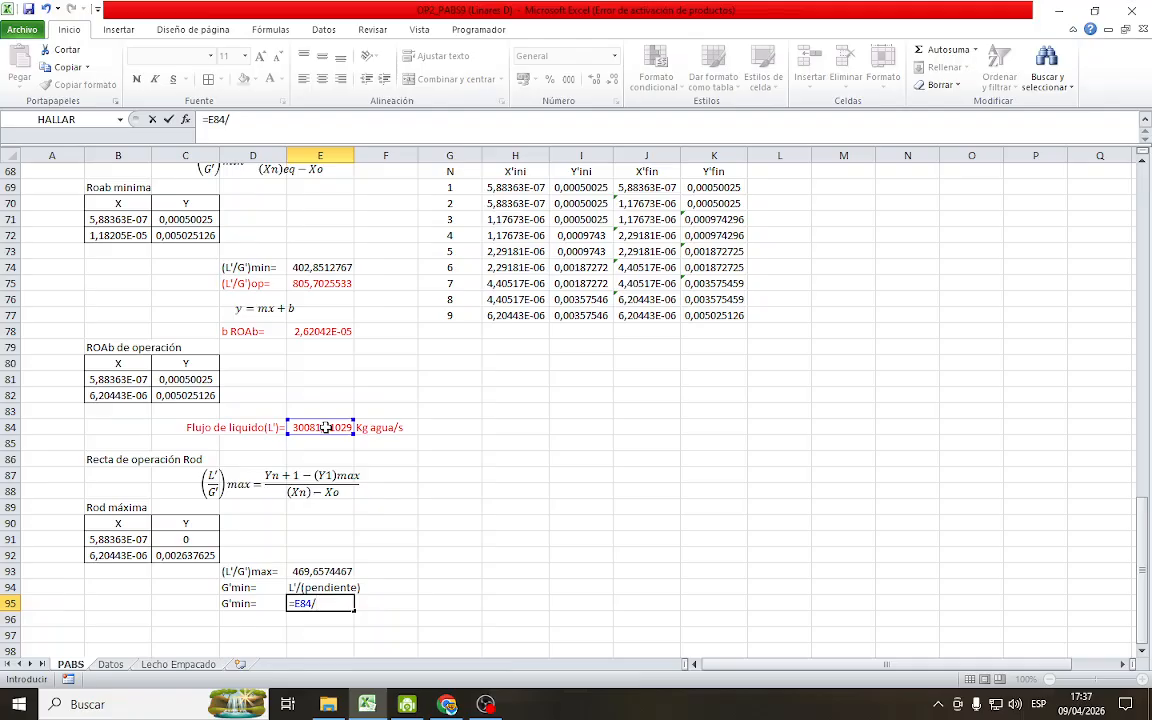
{"action": "type", "text": "/"}
{"action": "left_click", "coordinate": [335, 571]}
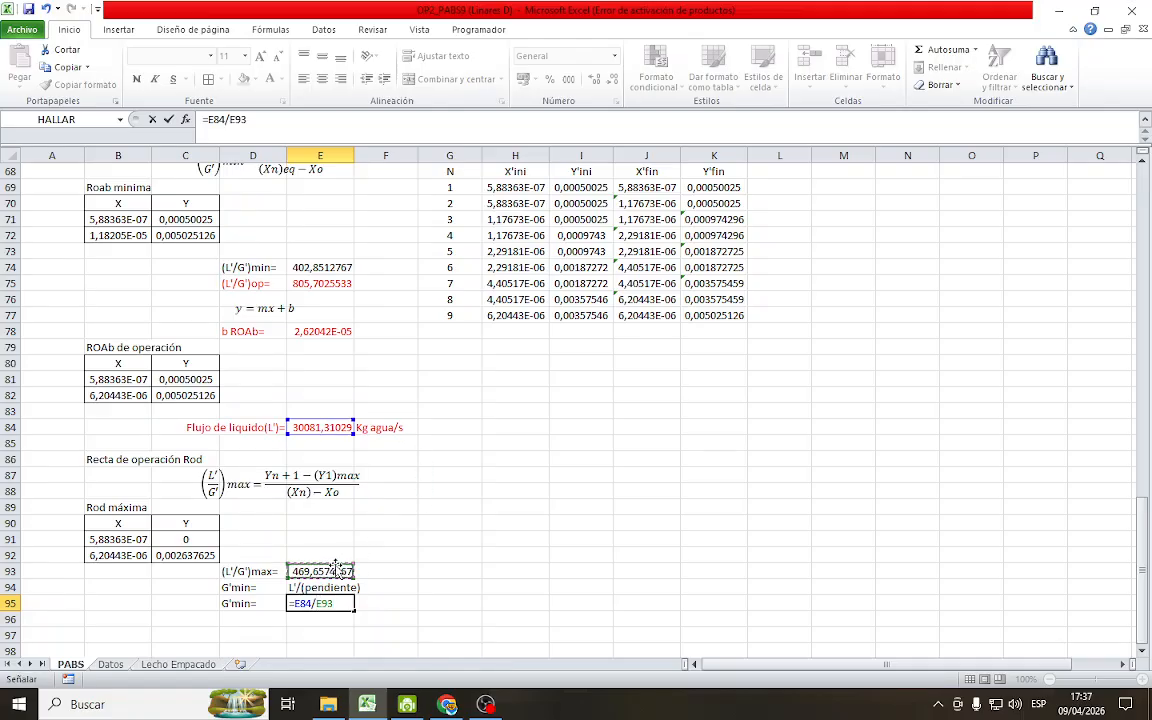
{"action": "key", "text": "Return"}
Enter the unit Kg aire limpio/s in F95 for the minimum air flow
{"action": "left_click", "coordinate": [386, 605]}
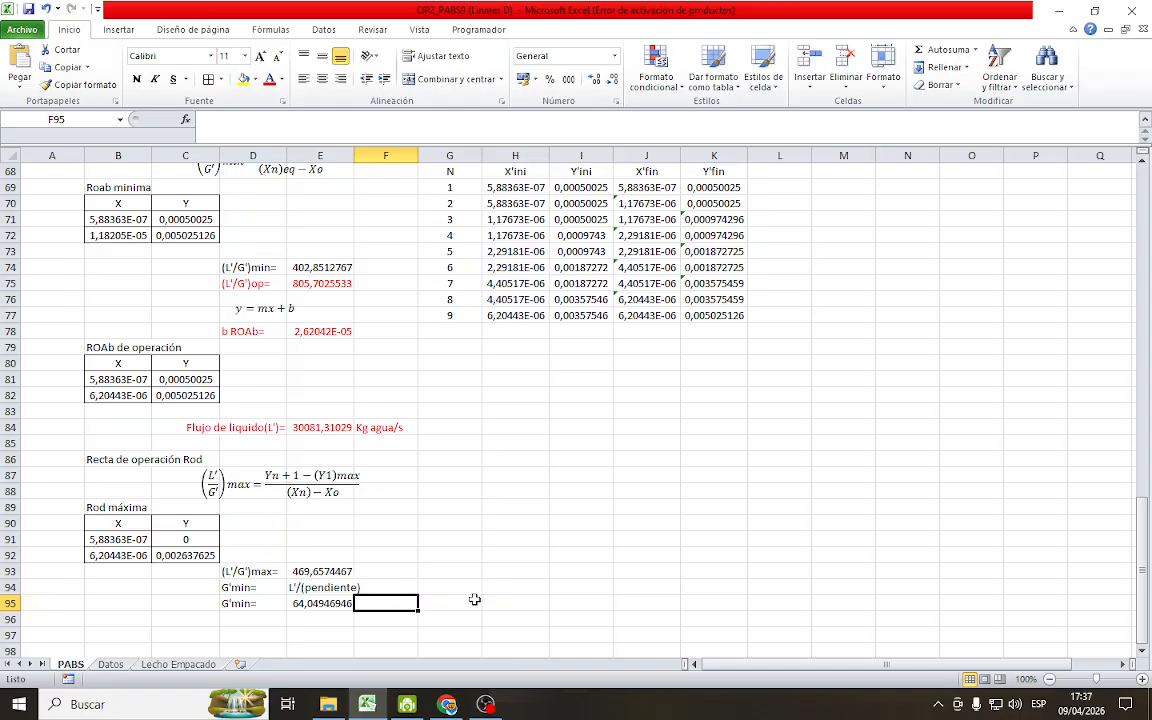
{"action": "type", "text": "Kg air"}
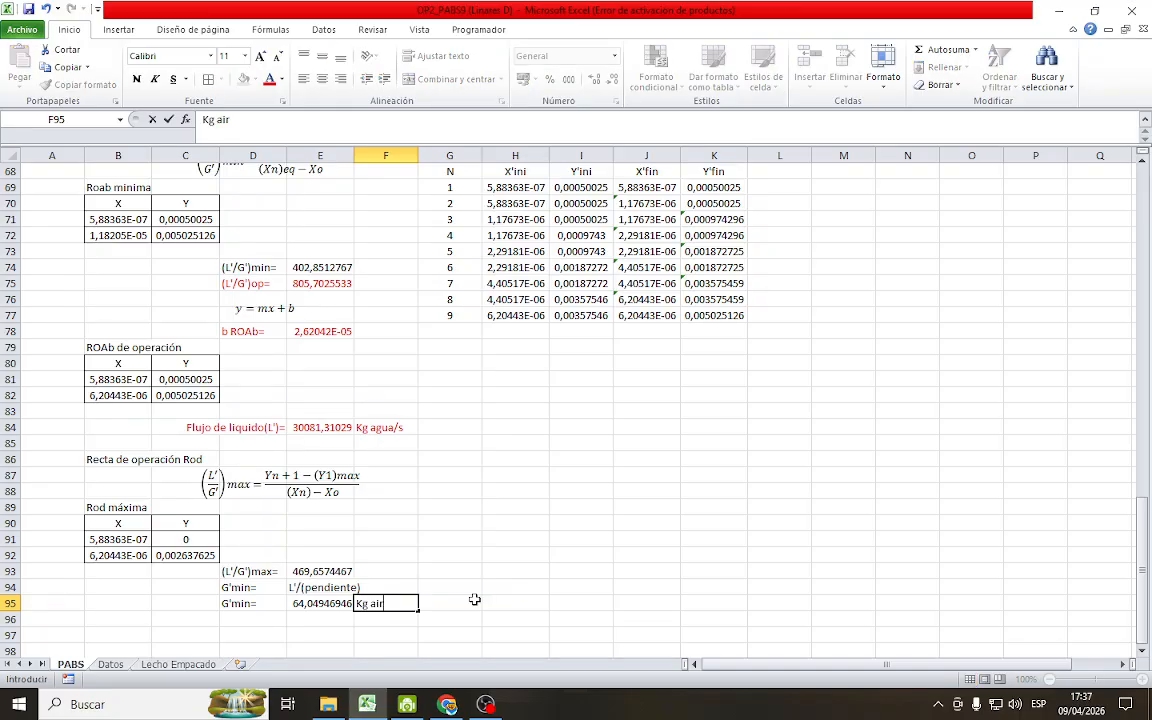
{"action": "type", "text": "e limpio/s"}
{"action": "key", "text": "Return"}
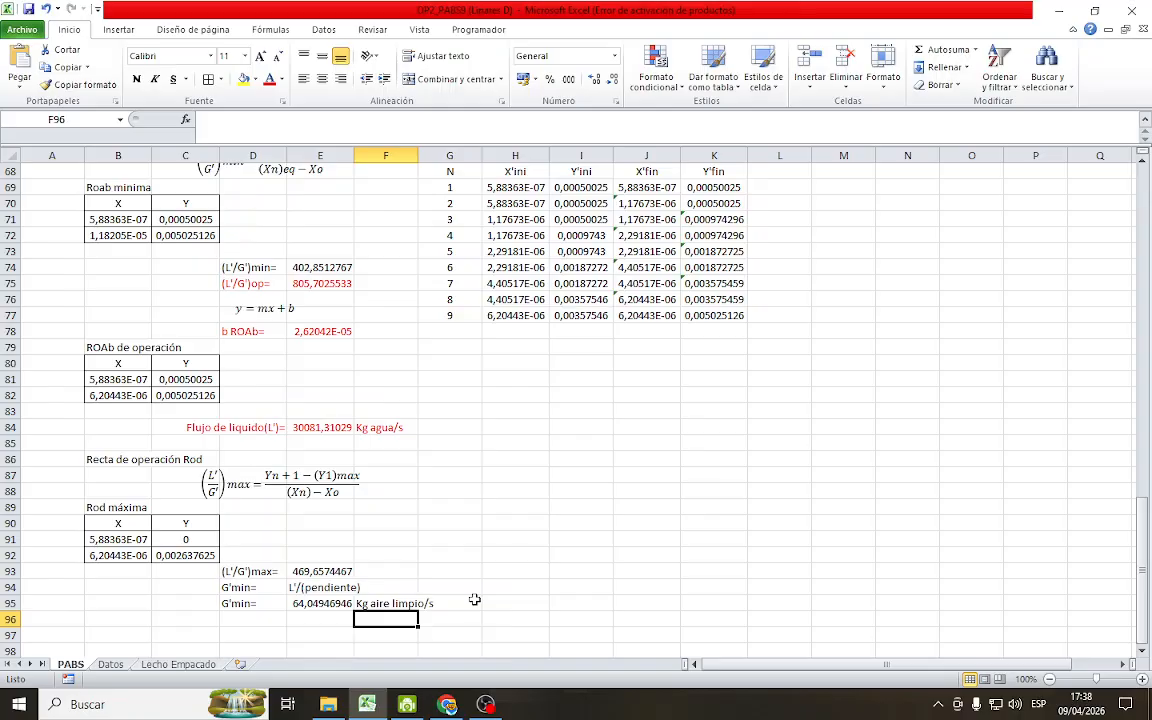
Label cell D96, below the calculated minimum air flow, as G'op=
{"action": "scroll", "coordinate": [462, 538], "scroll_direction": "down", "scroll_amount": 1}
{"action": "left_click", "coordinate": [241, 551]}
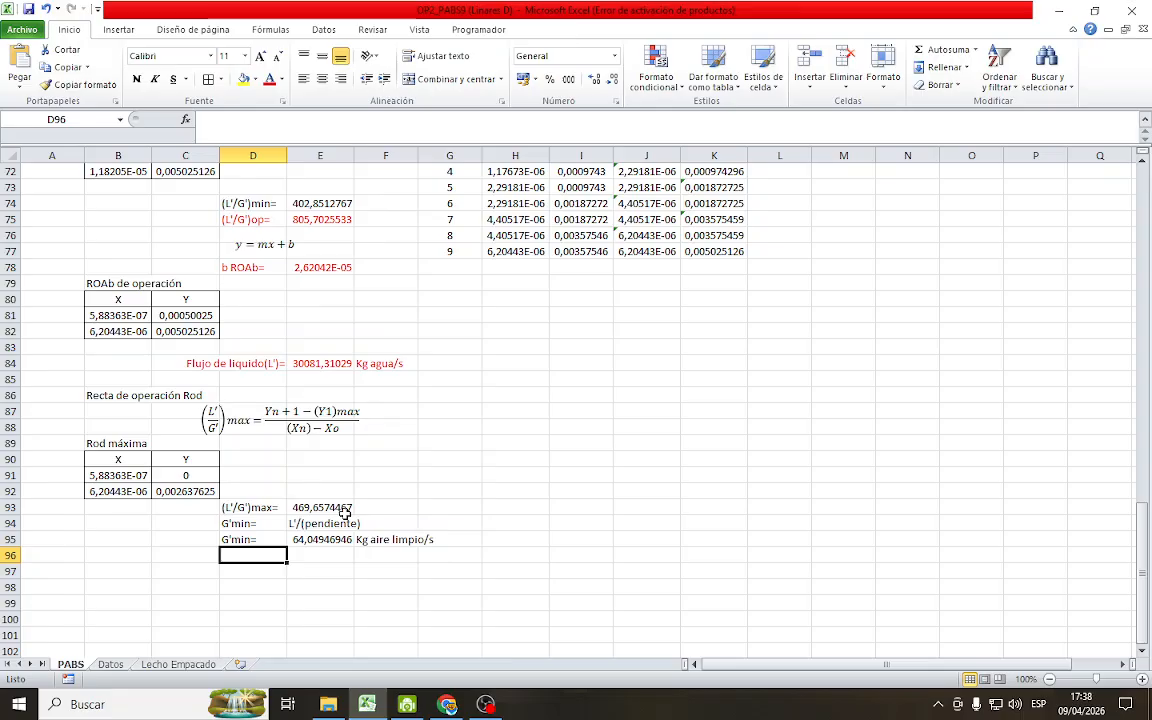
{"action": "type", "text": "G'"}
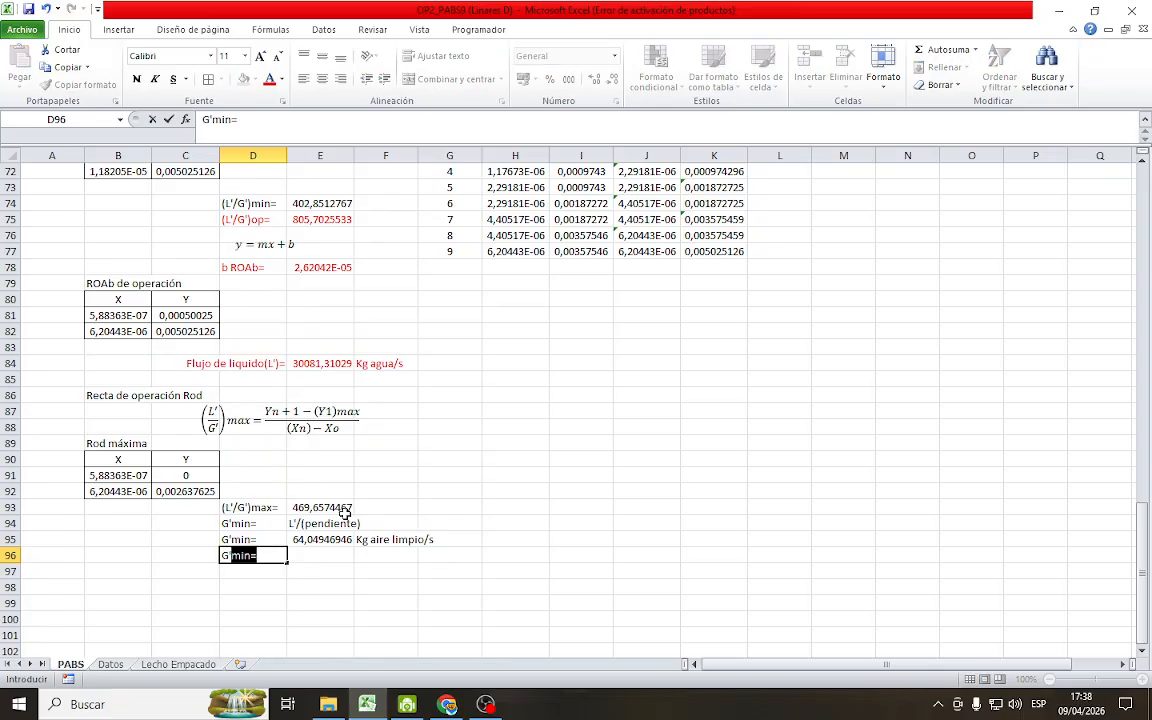
{"action": "type", "text": "op="}
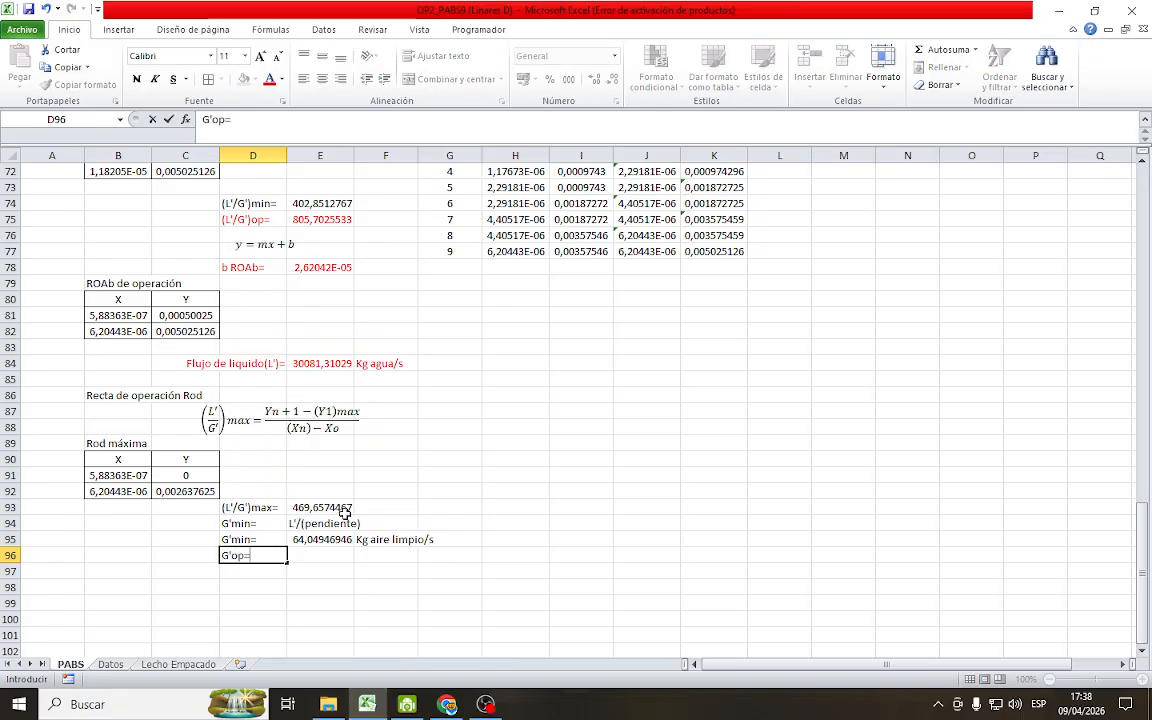
{"action": "key", "text": "Return"}
Check the G'op relation noted beside the desorber diagram and calculate the operating air flow in E96 as =1,5*E95
{"action": "scroll", "coordinate": [589, 350], "scroll_direction": "up", "scroll_amount": 20}
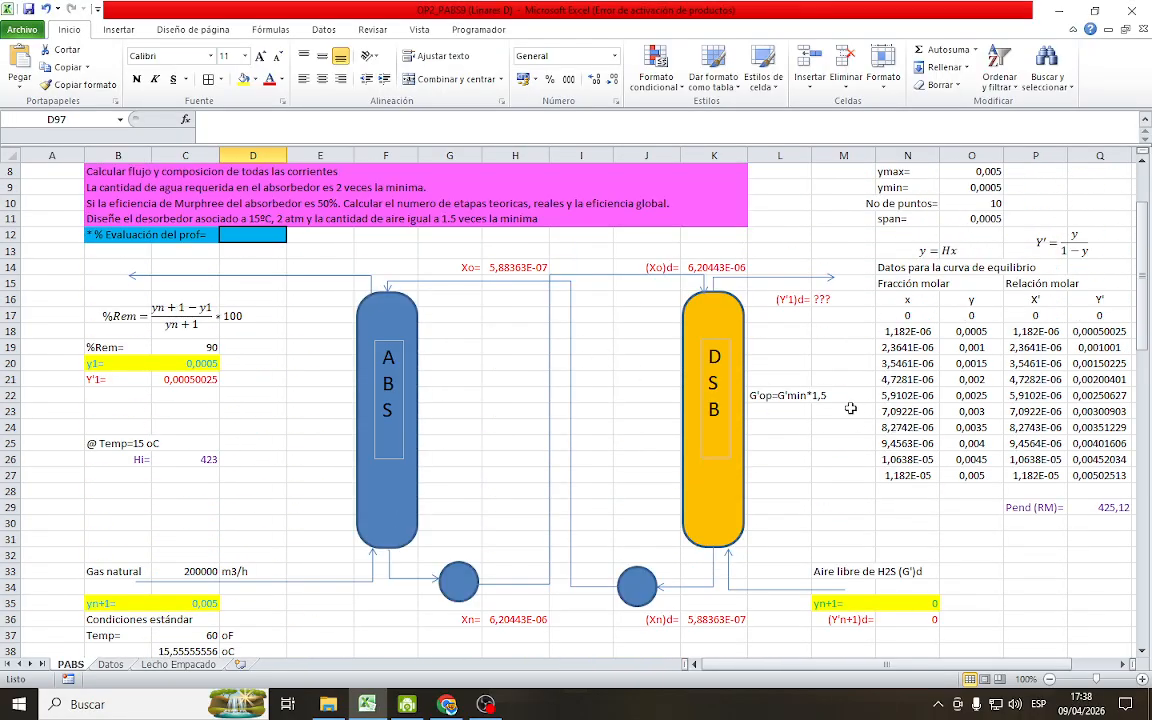
{"action": "left_click_drag", "start_coordinate": [843, 395], "coordinate": [780, 395]}
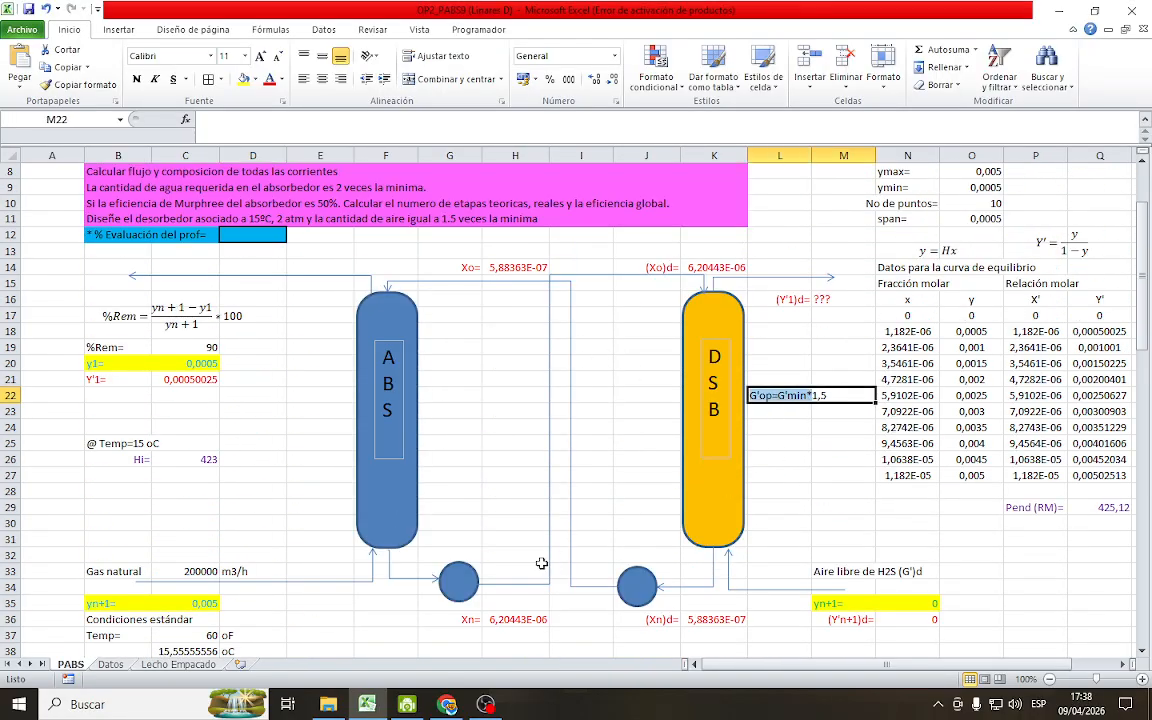
{"action": "scroll", "coordinate": [342, 490], "scroll_direction": "down", "scroll_amount": 9}
{"action": "scroll", "coordinate": [342, 617], "scroll_direction": "down", "scroll_amount": 13}
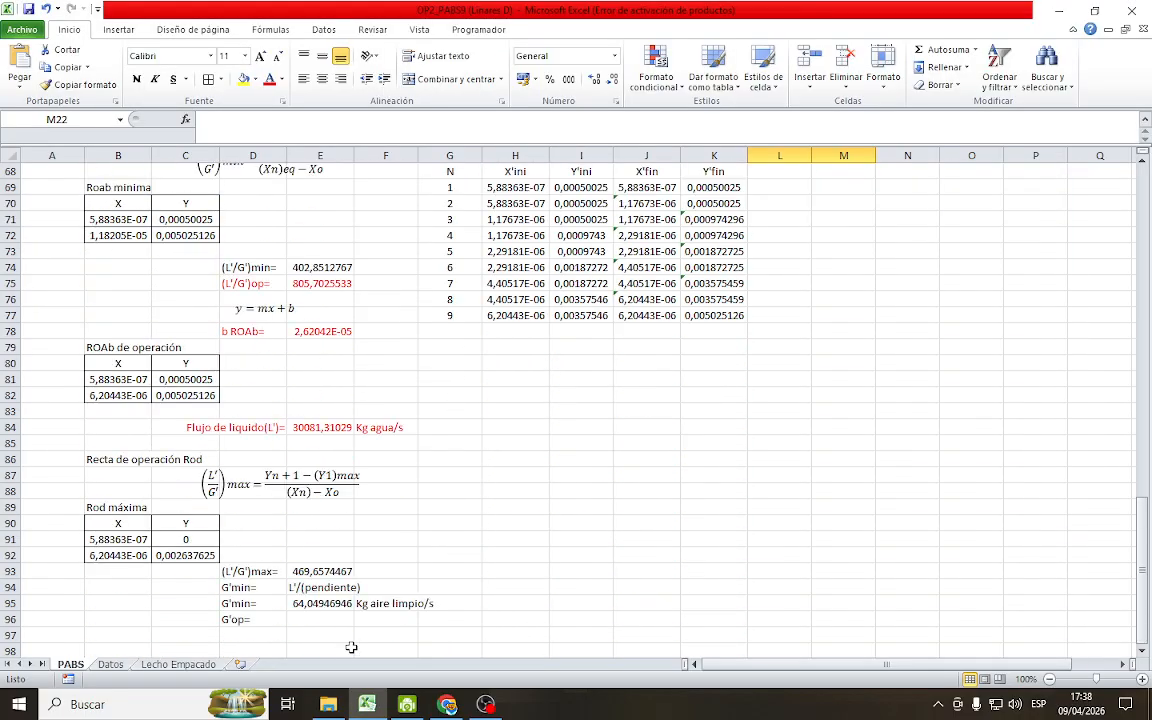
{"action": "left_click", "coordinate": [326, 491]}
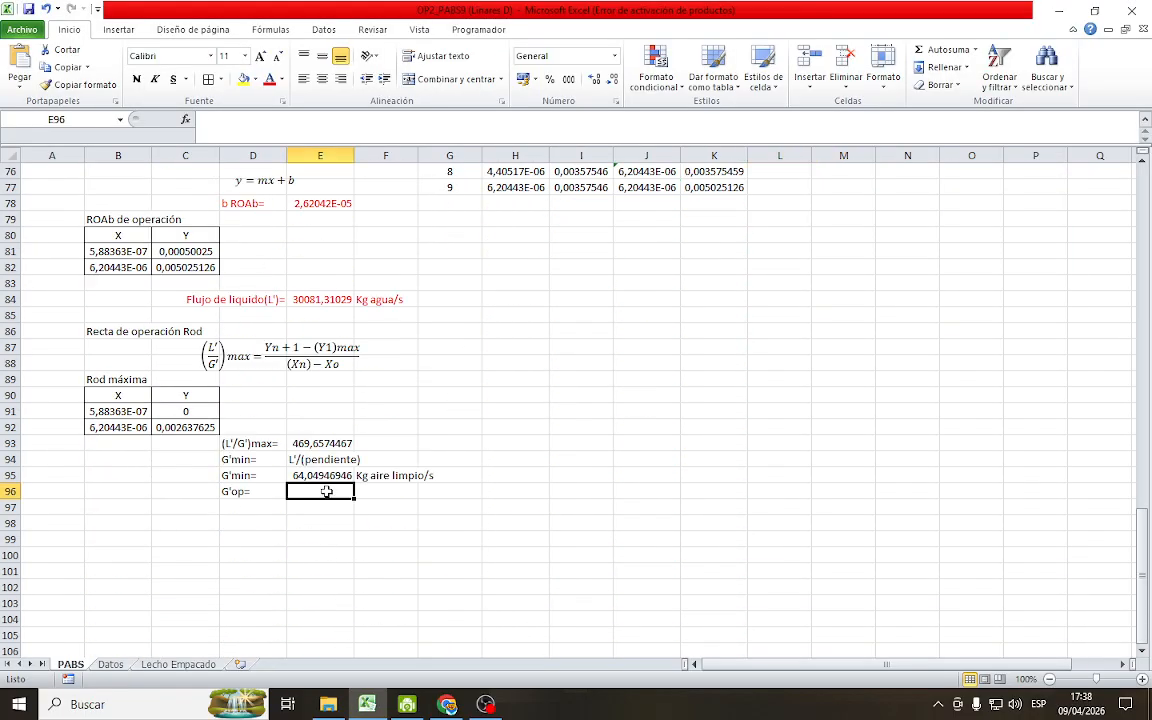
{"action": "type", "text": "=1,5*"}
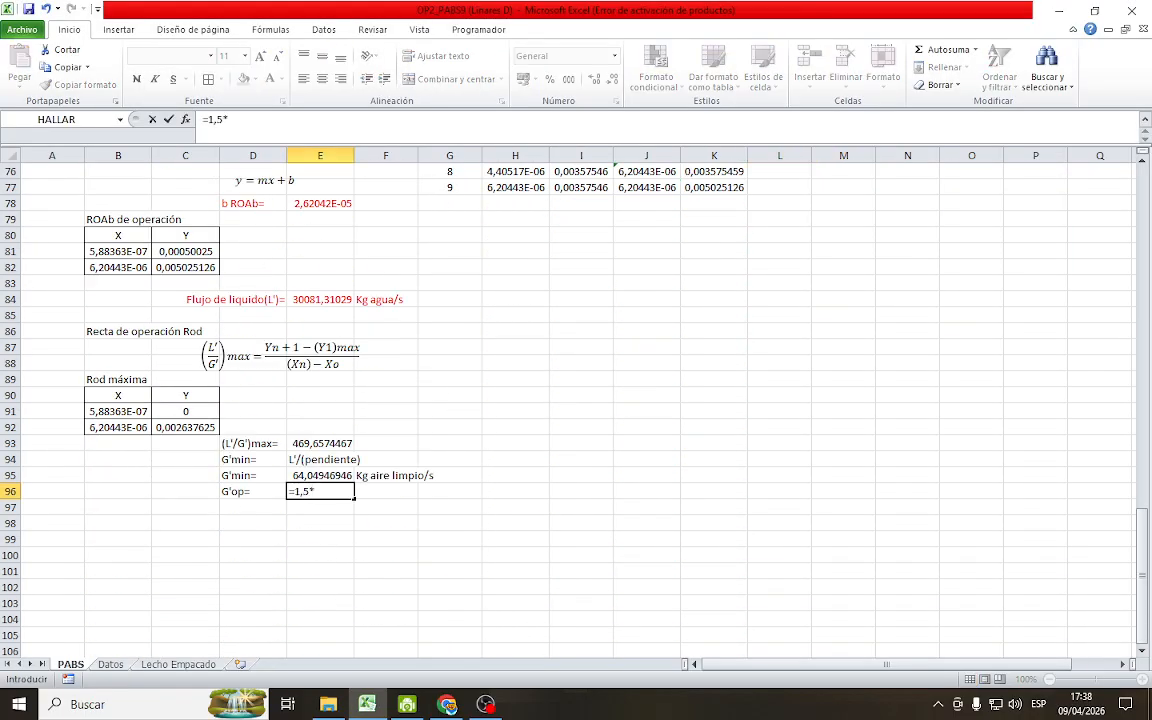
{"action": "left_click", "coordinate": [321, 476]}
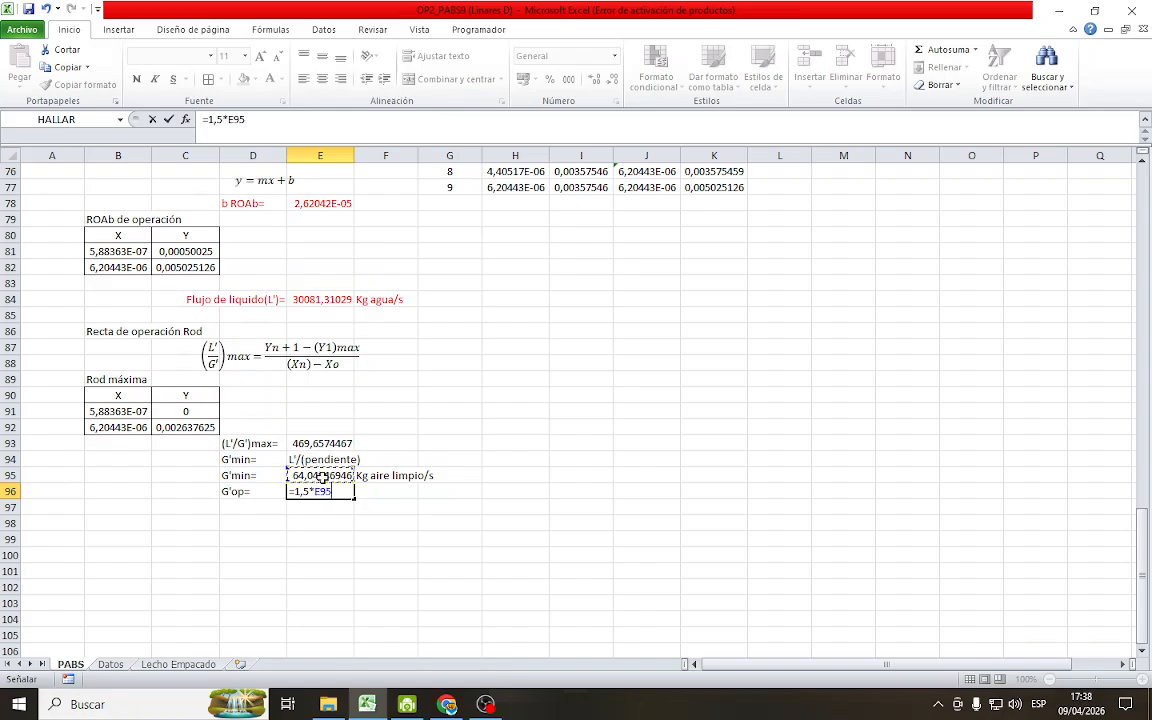
{"action": "key", "text": "Return"}
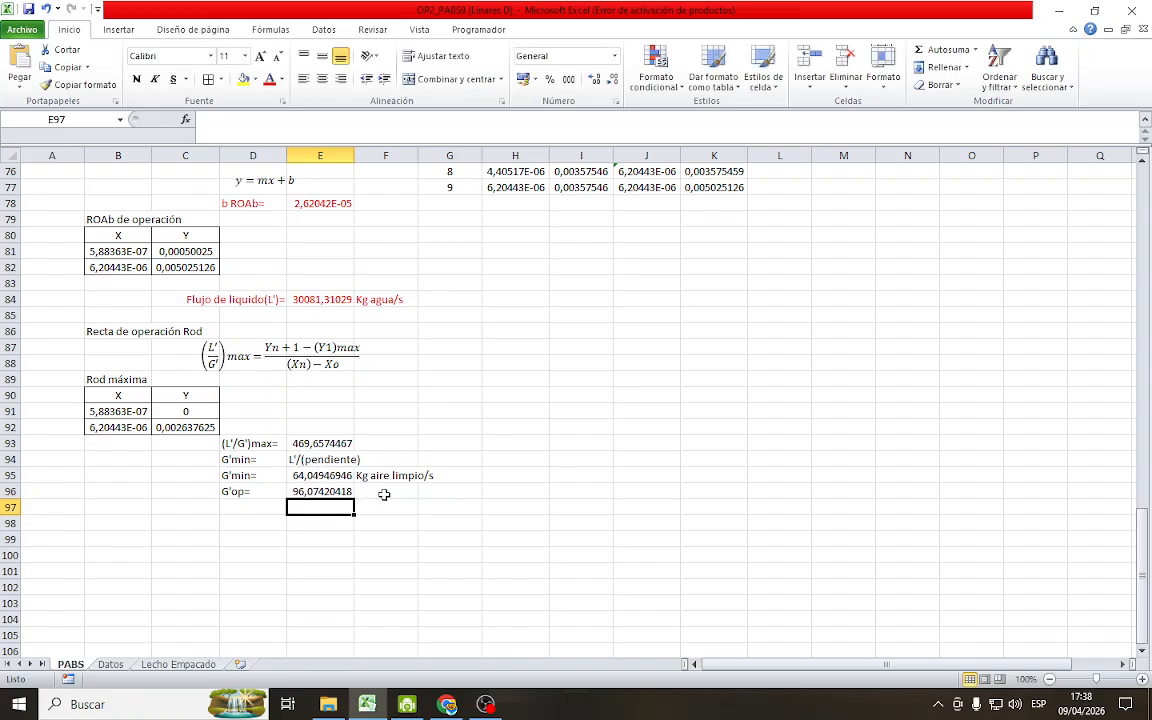
Enter the unit Kg aire/s in F96 for the operating air flow and save the workbook
{"action": "left_click", "coordinate": [384, 492]}
{"action": "type", "text": "Kg"}
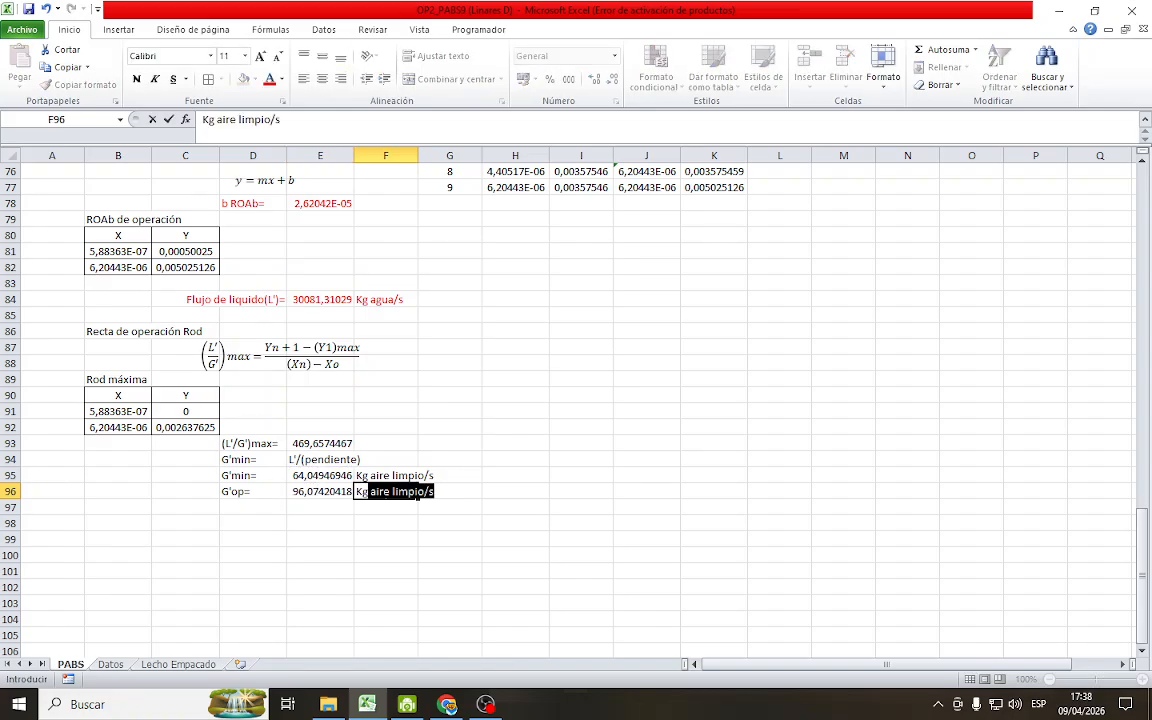
{"action": "type", "text": " aire/s"}
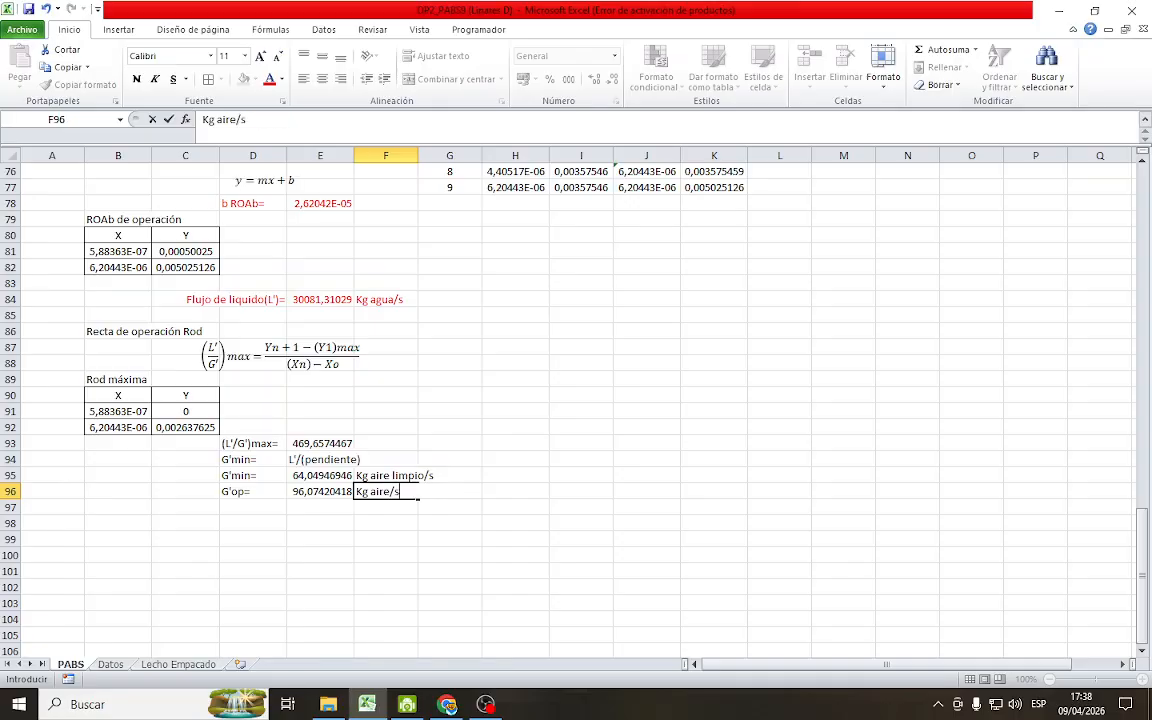
{"action": "key", "text": "Return"}
{"action": "left_click", "coordinate": [430, 363]}
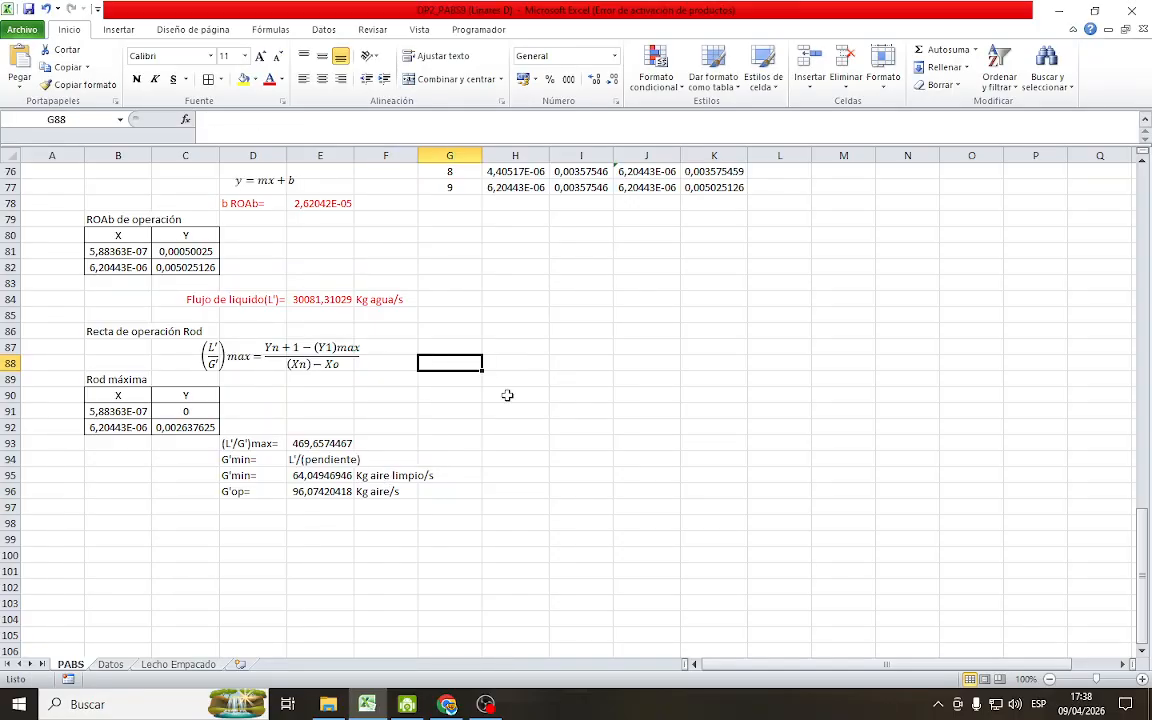
{"action": "left_click", "coordinate": [28, 10]}
Label cell D98 as (L'/G')op d= for the desorber's operating slope
{"action": "left_click", "coordinate": [252, 522]}
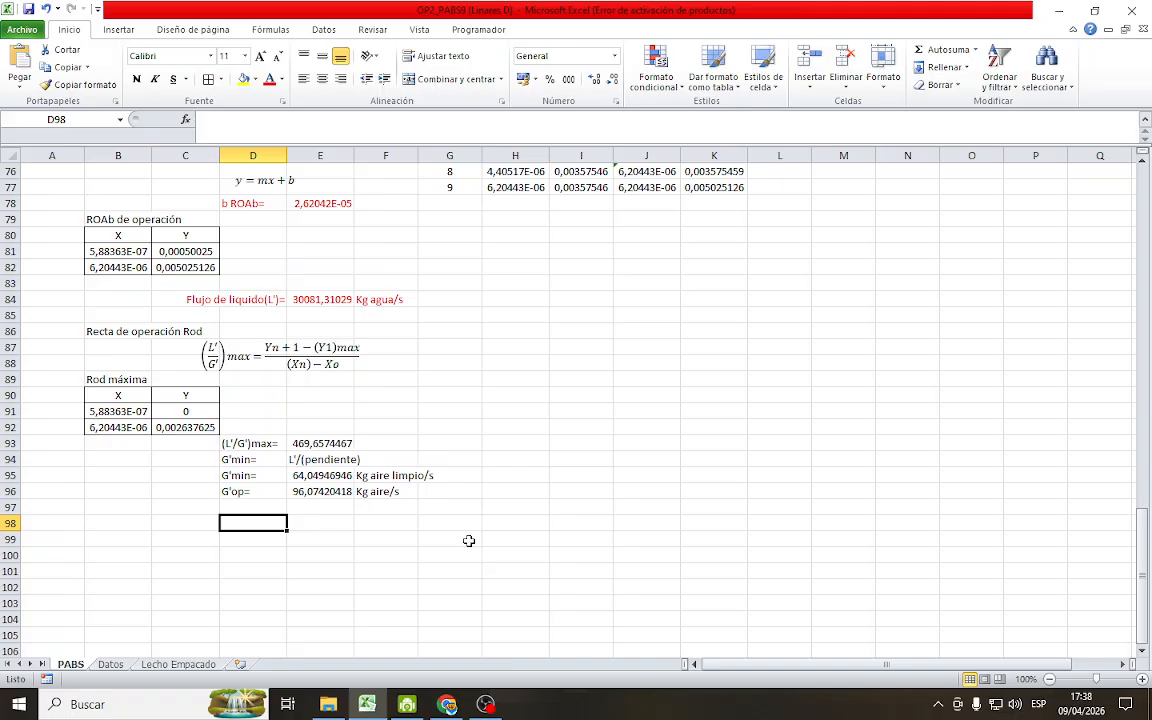
{"action": "type", "text": "("}
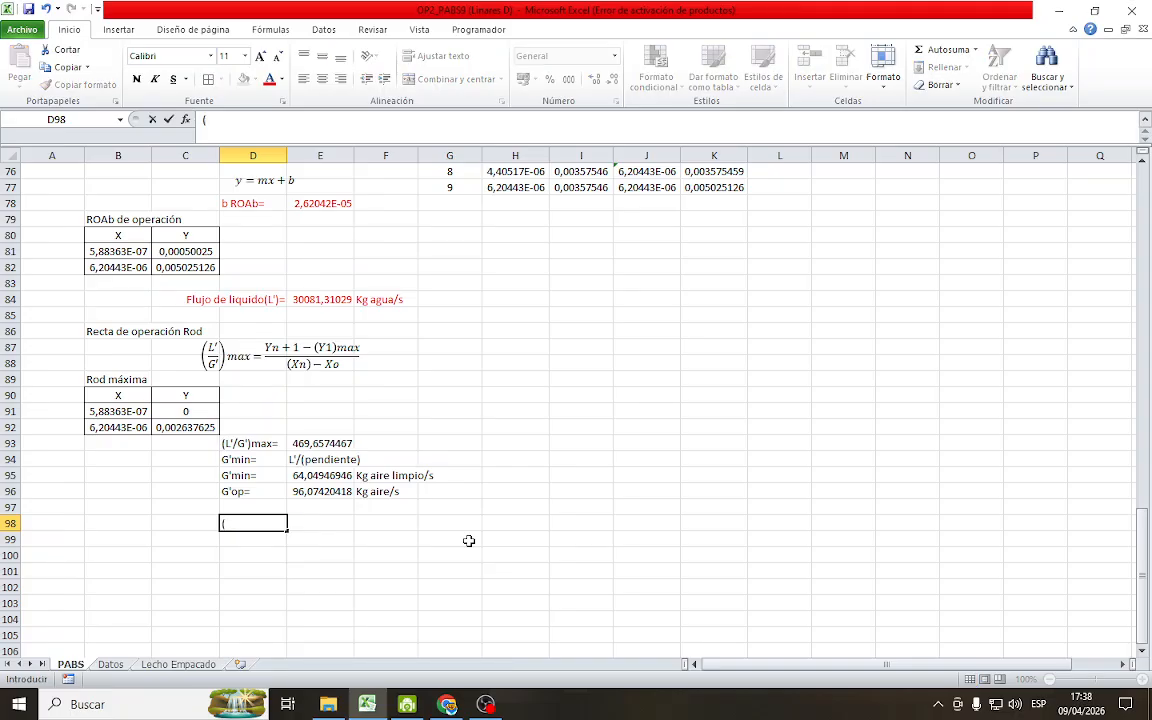
{"action": "type", "text": "L'/G')op d="}
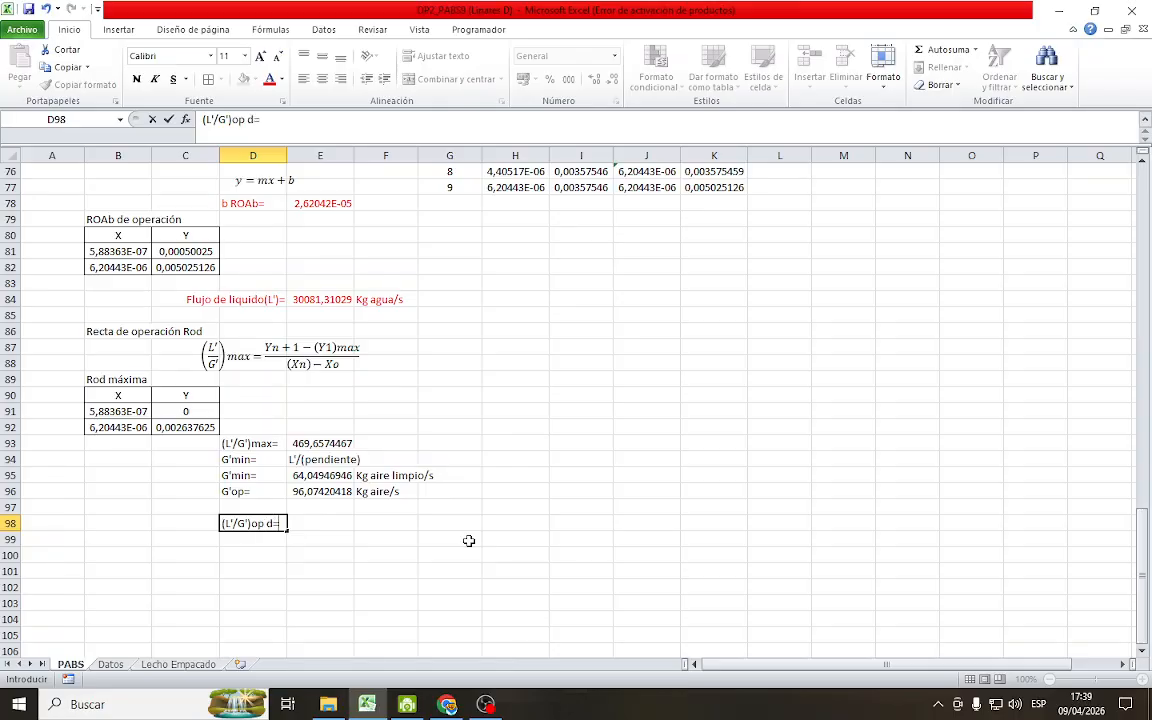
{"action": "key", "text": "Return"}
{"action": "left_click", "coordinate": [340, 524]}
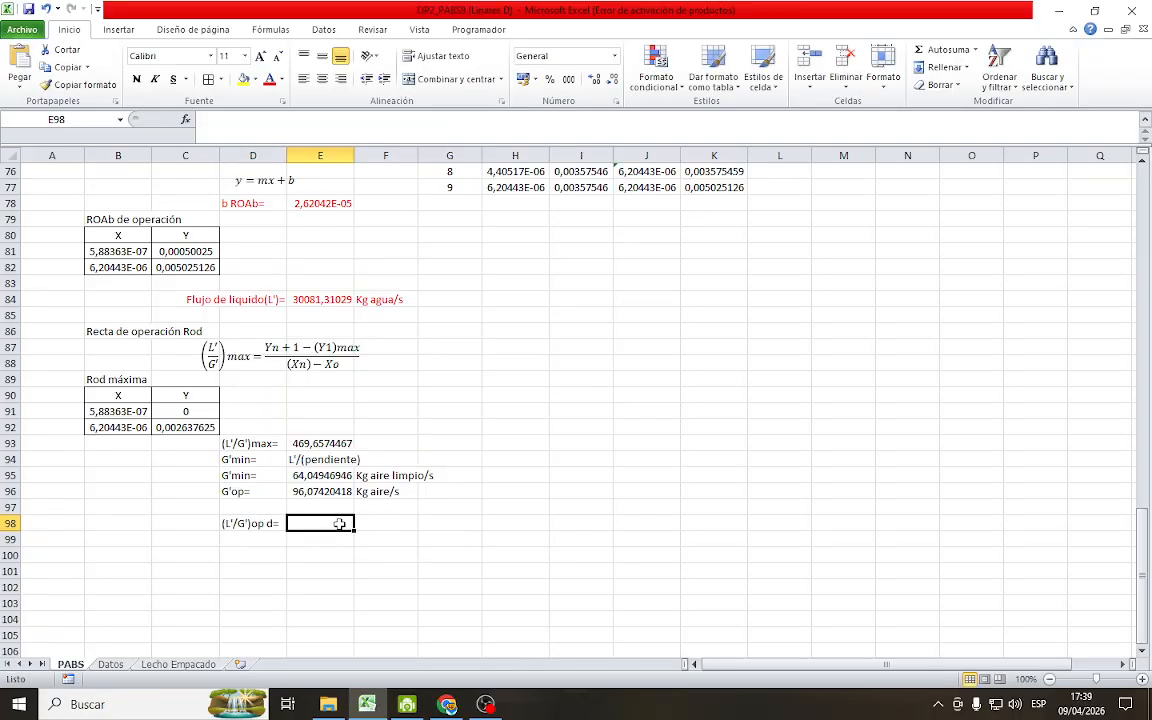
{"action": "type", "text": "="}
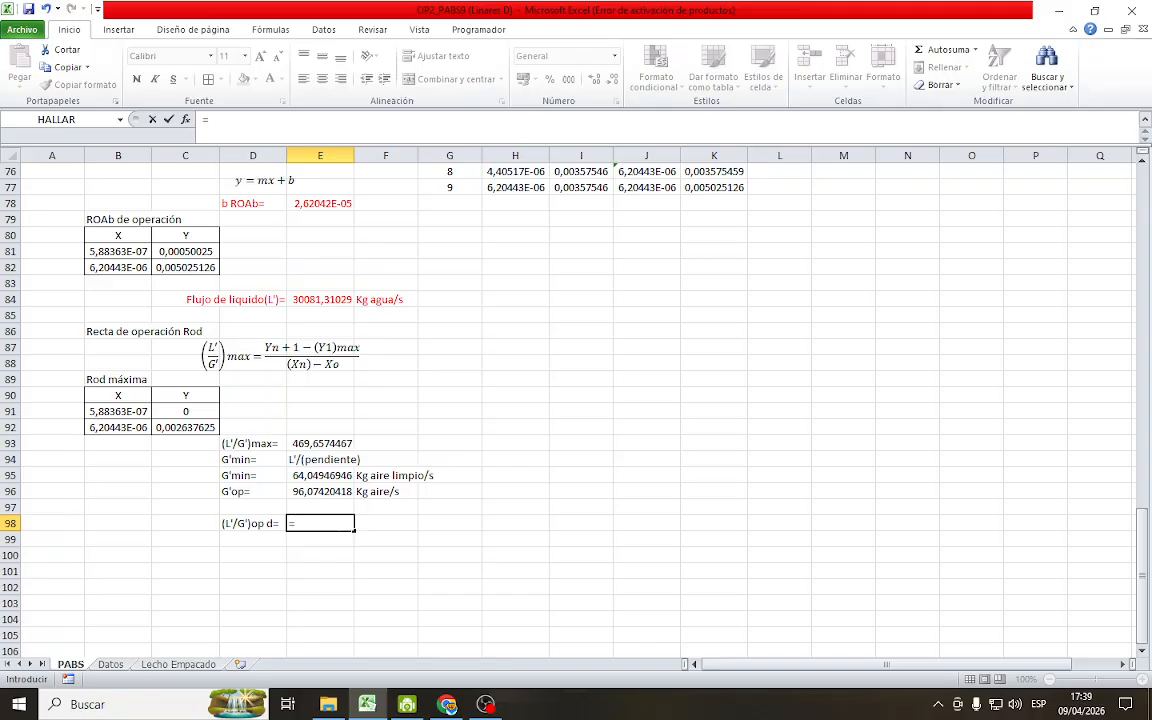
{"action": "left_click", "coordinate": [320, 299]}
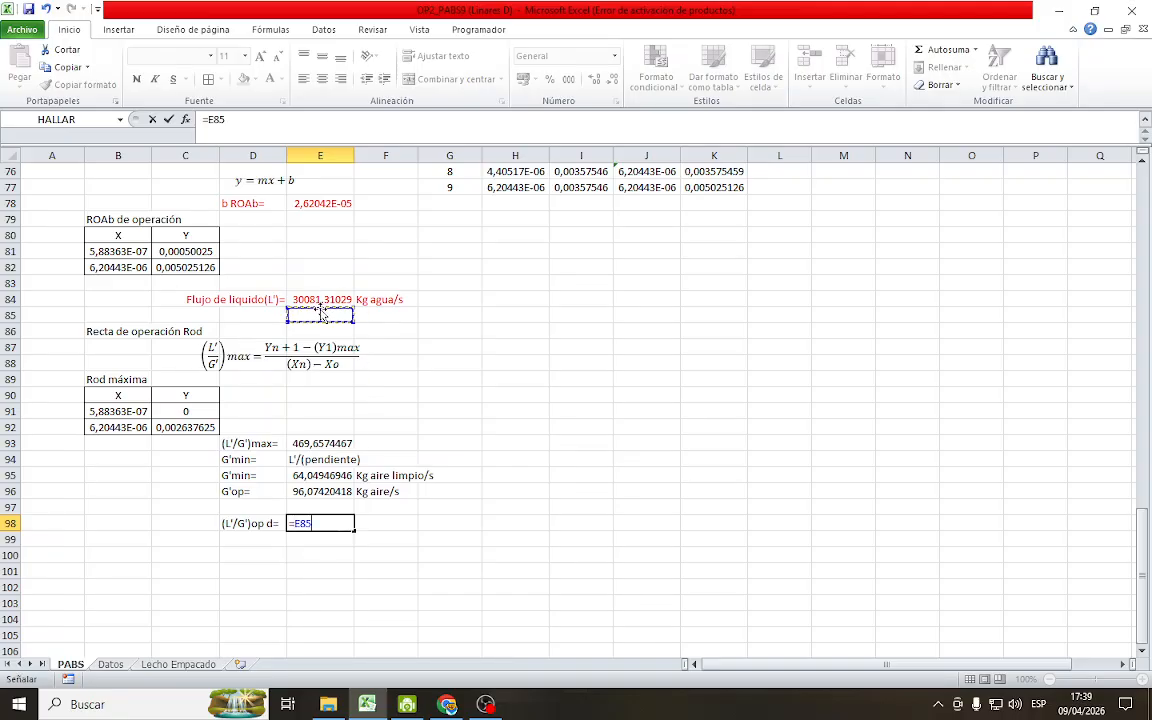
{"action": "key", "text": "Return"}
{"action": "left_click", "coordinate": [322, 299]}
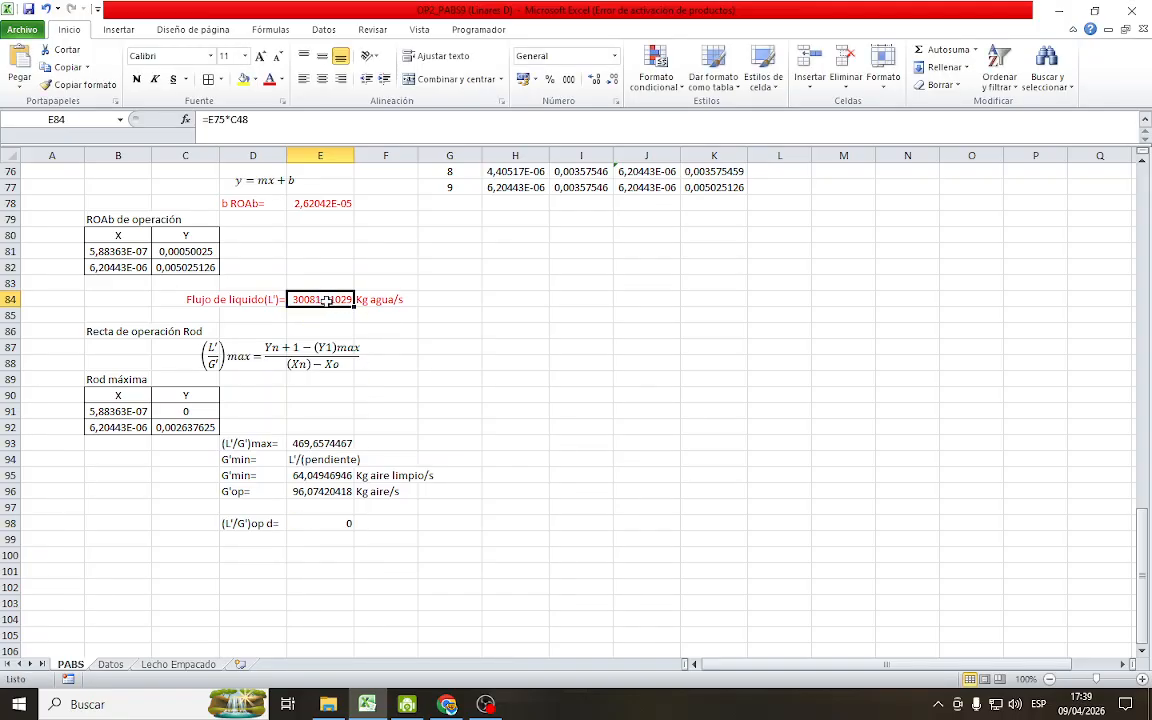
Correct the formula in E98 to =E84/E96, dividing the liquid flow by the operating air flow
{"action": "left_click", "coordinate": [312, 521]}
{"action": "left_click", "coordinate": [241, 119]}
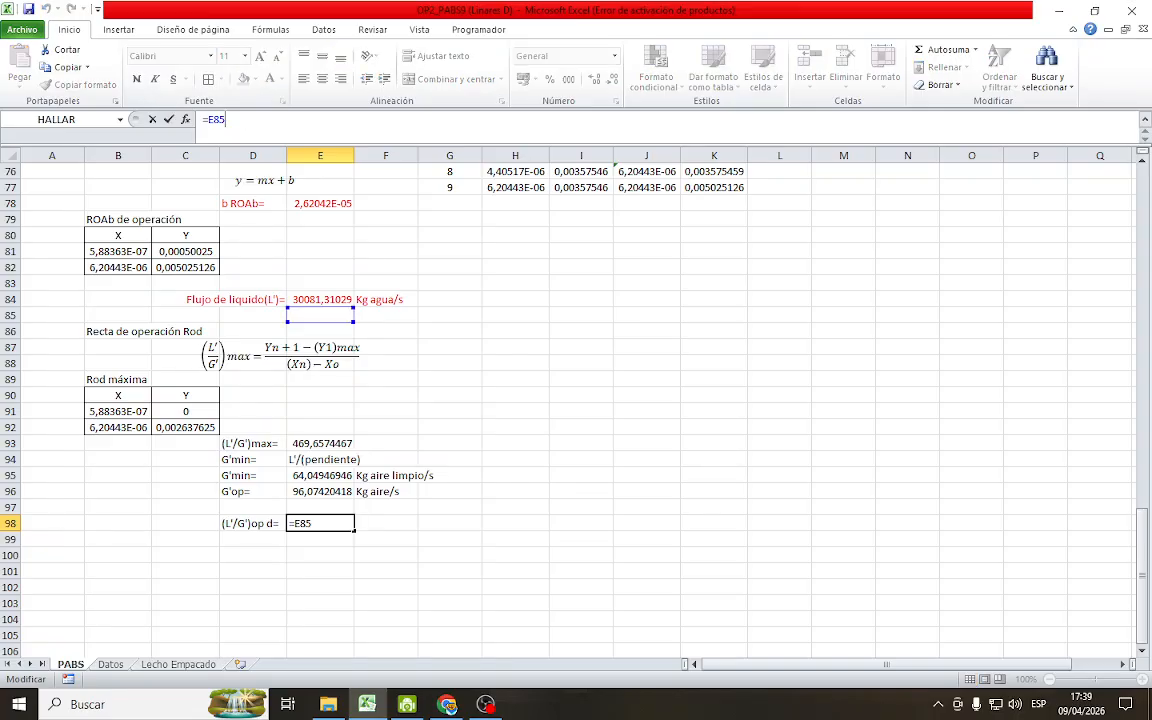
{"action": "key", "text": "BackSpace"}
{"action": "key", "text": "BackSpace"}
{"action": "key", "text": "BackSpace"}
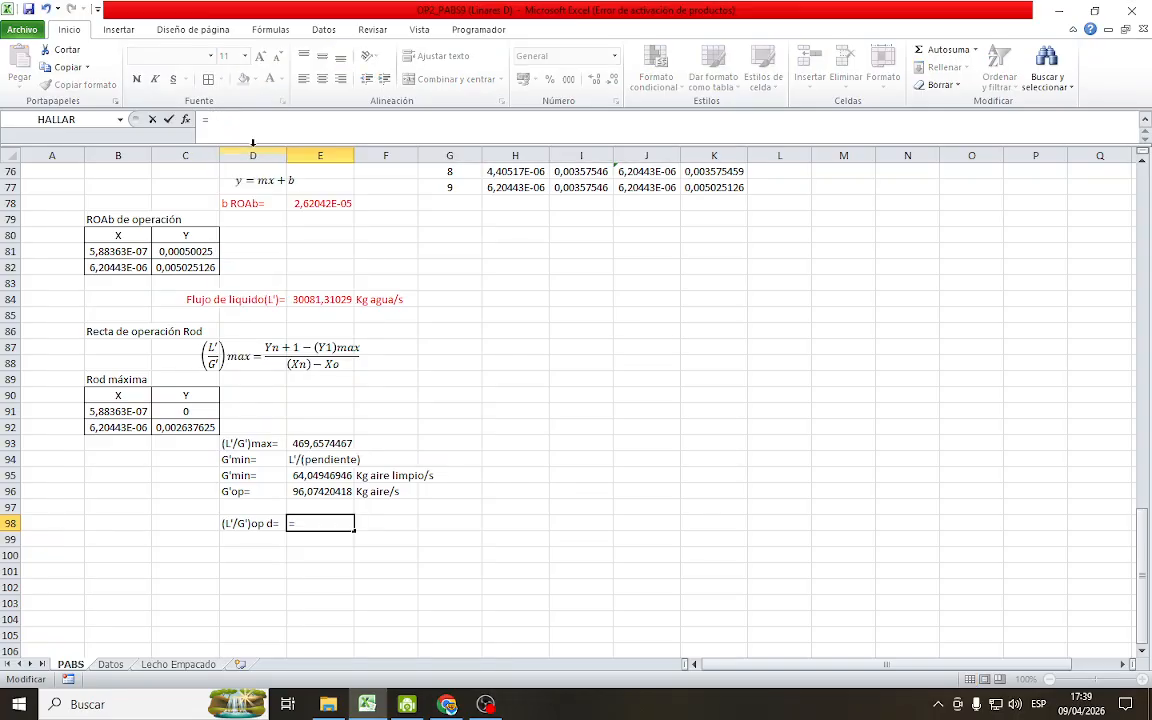
{"action": "left_click", "coordinate": [321, 298]}
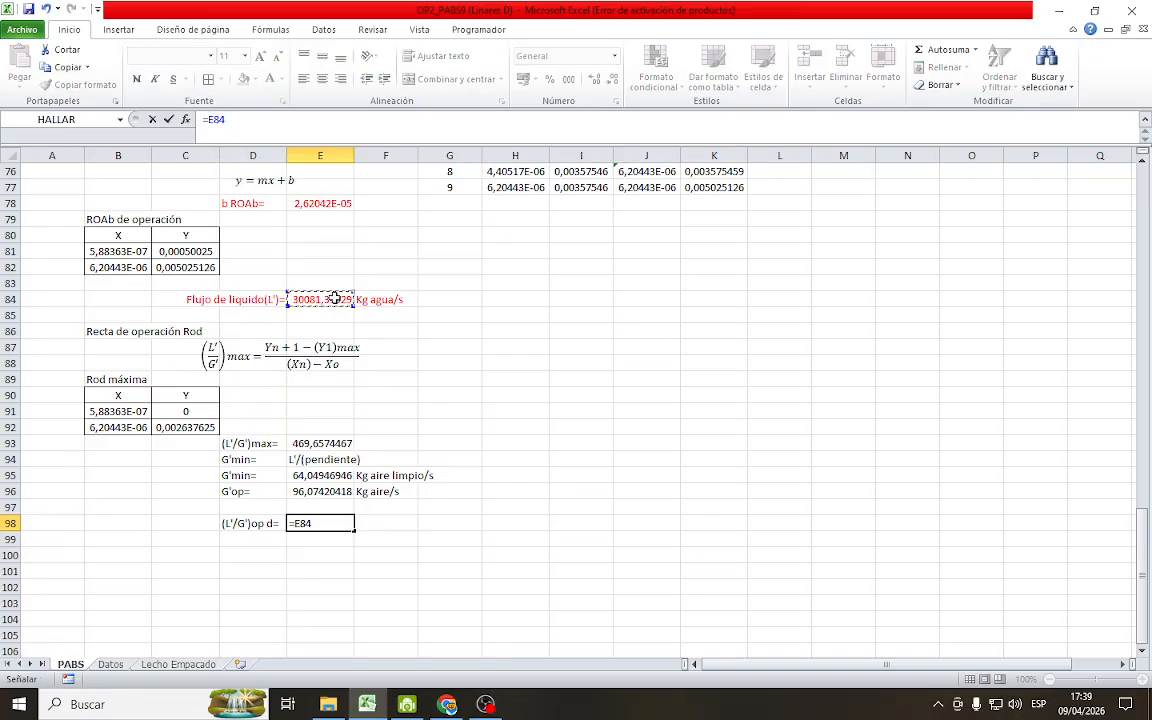
{"action": "type", "text": "/"}
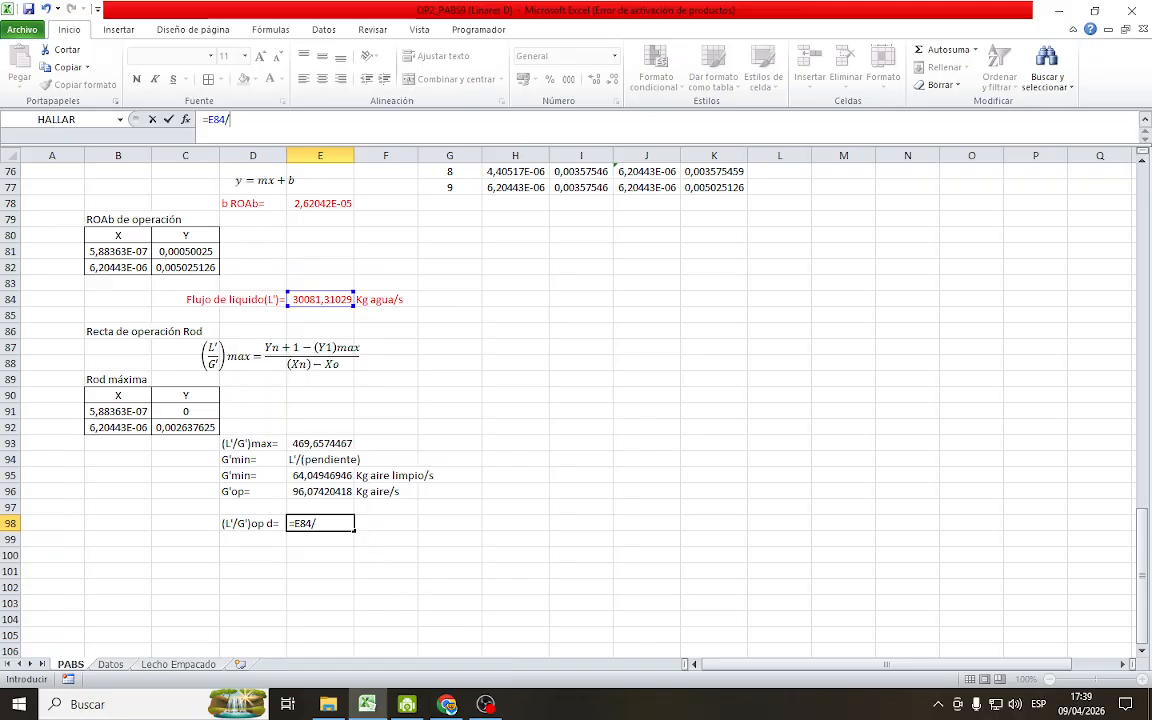
{"action": "left_click", "coordinate": [340, 492]}
{"action": "key", "text": "Return"}
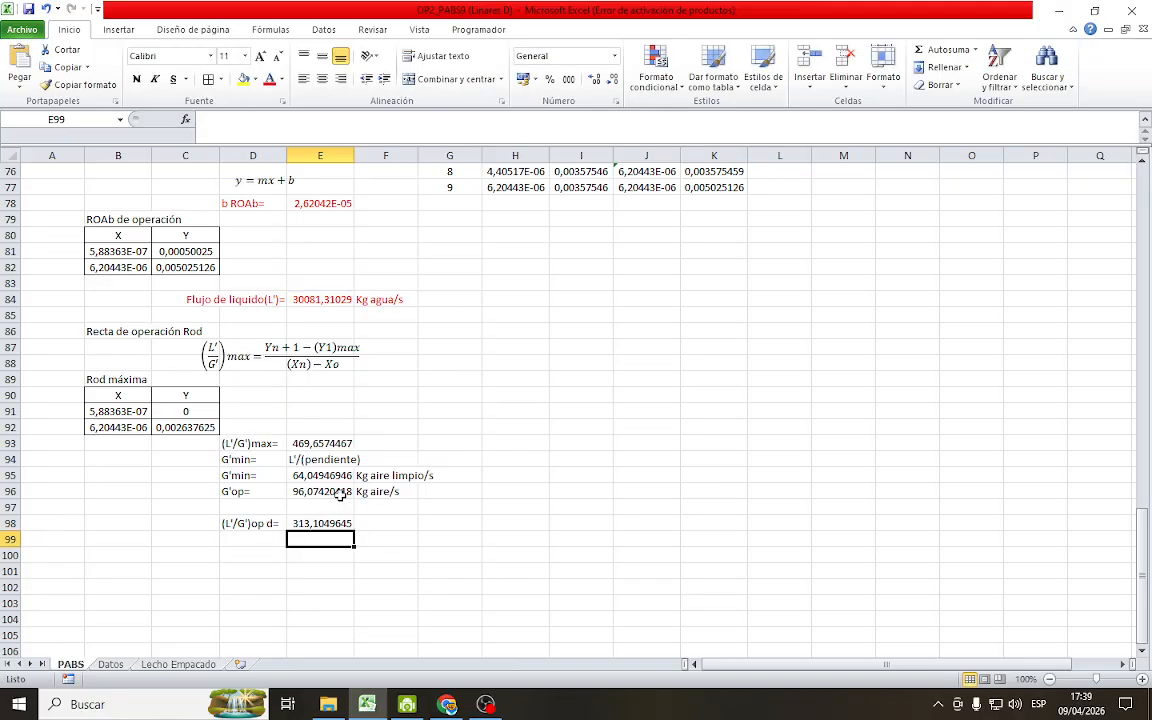
{"action": "left_click", "coordinate": [568, 598]}
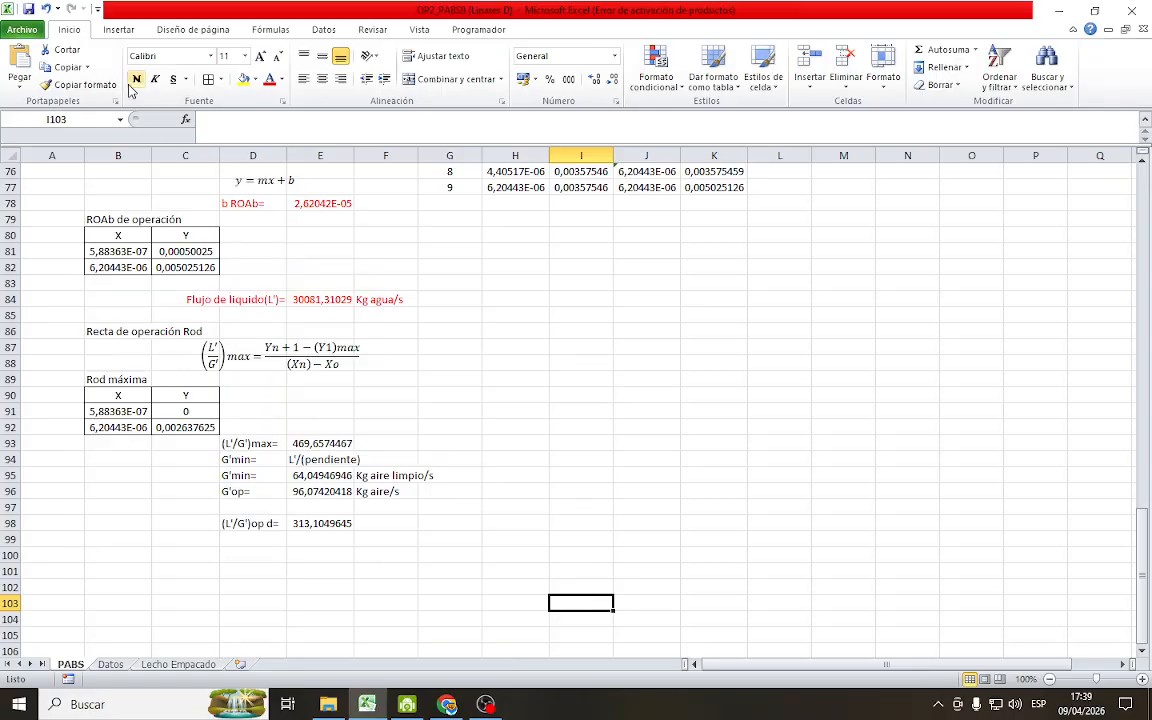
Duplicate the y = mx + b equation box beside b ROAb and place the copy beneath the desorber's operating slope, around row 99
{"action": "left_click", "coordinate": [285, 181]}
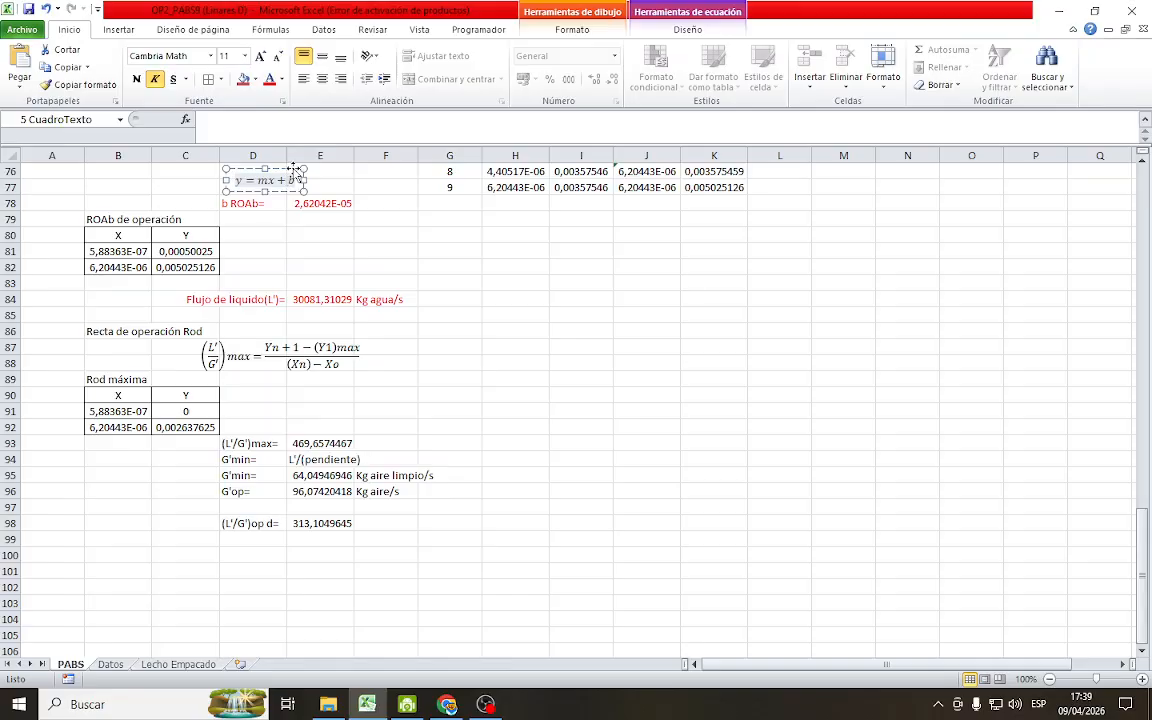
{"action": "left_click", "coordinate": [295, 168]}
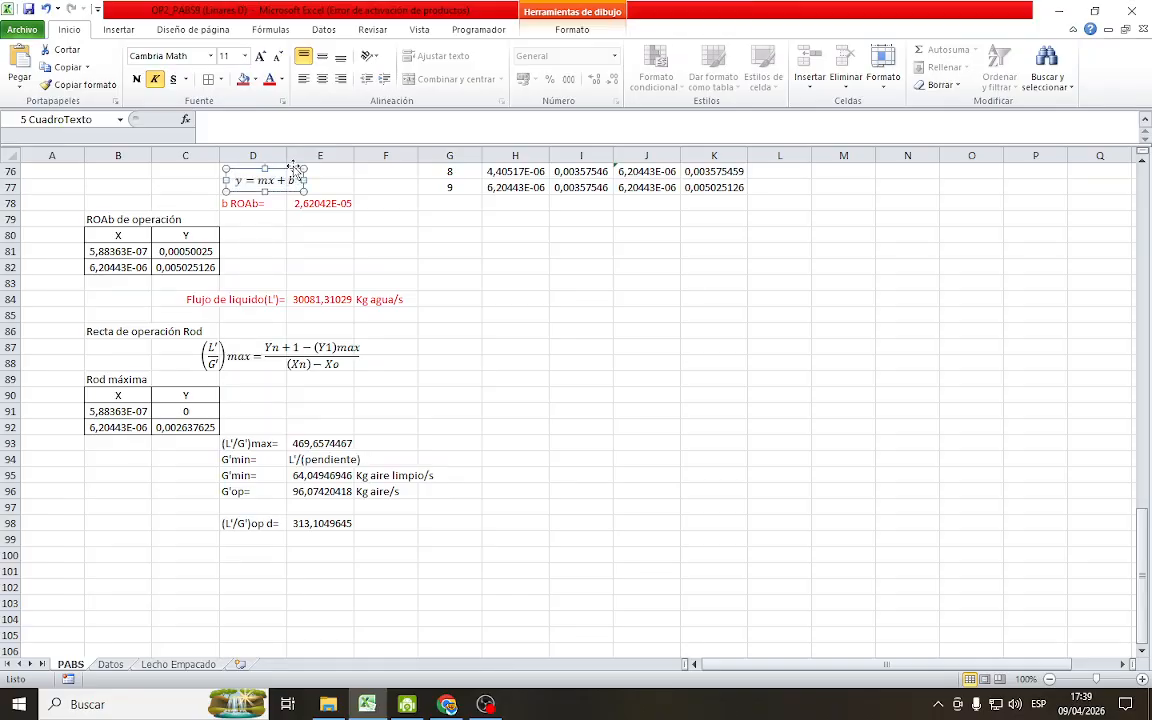
{"action": "left_click", "coordinate": [266, 166]}
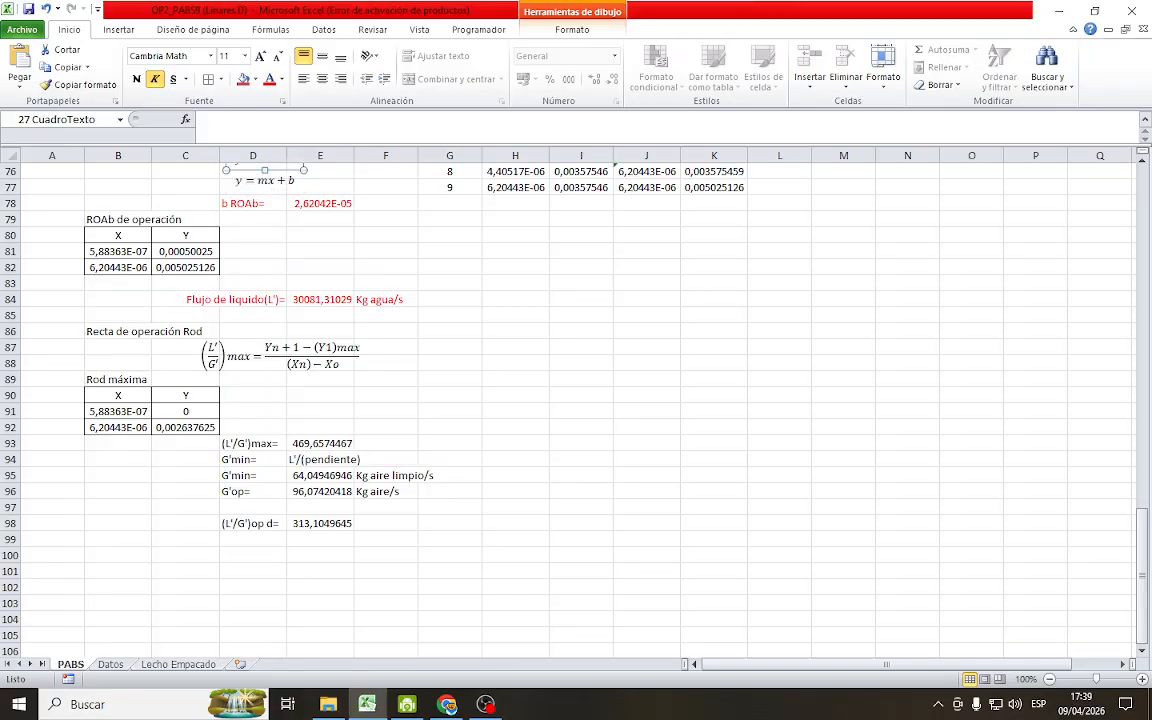
{"action": "mouse_move", "coordinate": [260, 157]}
{"action": "left_mouse_down"}
{"action": "mouse_move", "coordinate": [296, 403]}
{"action": "mouse_move", "coordinate": [298, 555]}
{"action": "left_mouse_up"}
{"action": "left_click", "coordinate": [288, 588]}
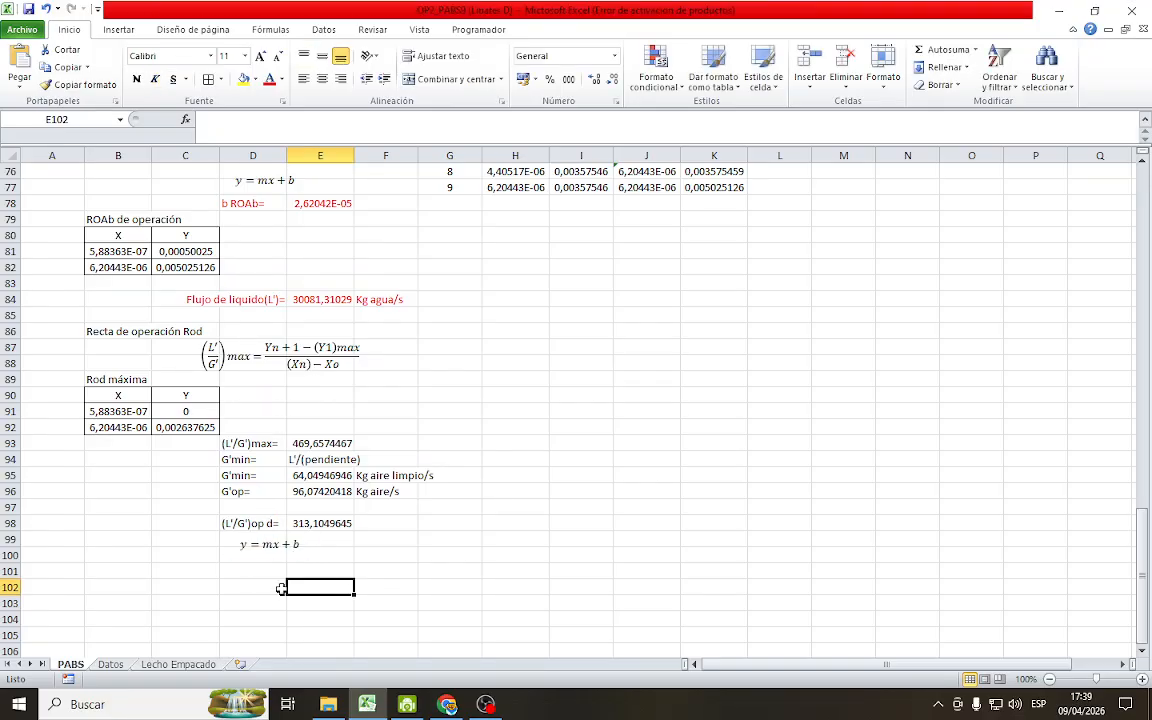
{"action": "left_click", "coordinate": [265, 540]}
Label cell D101 as b Rod= for the intercept of the desorber's operating line
{"action": "left_click", "coordinate": [270, 566]}
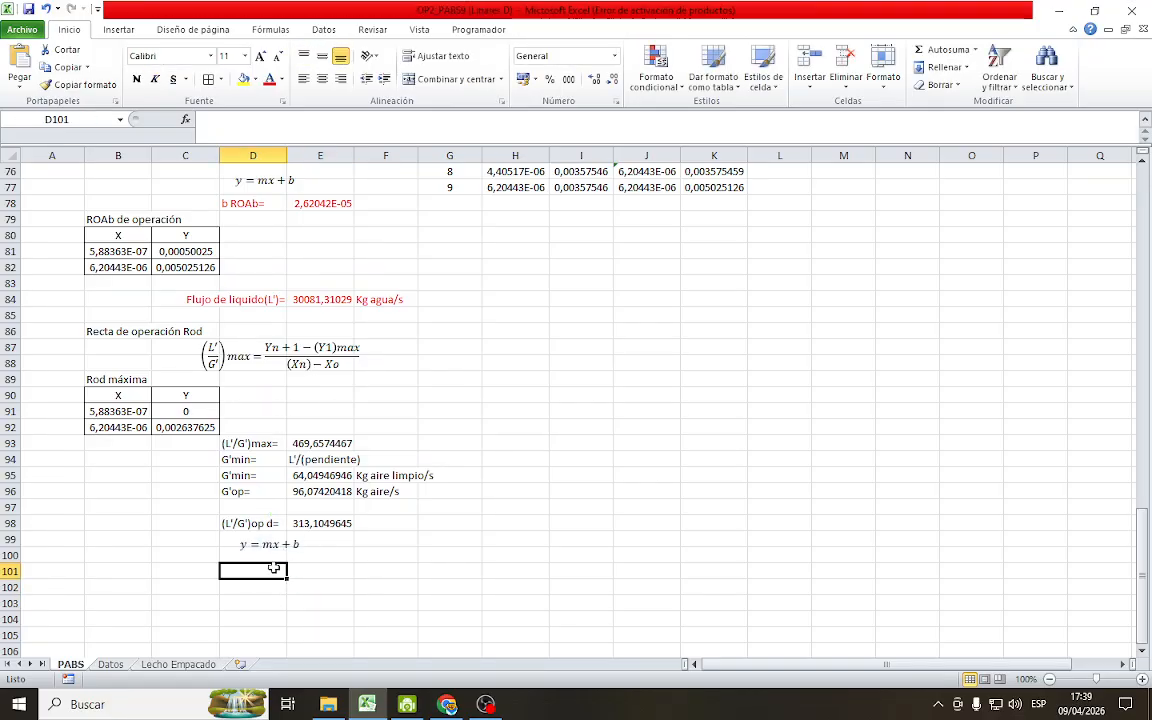
{"action": "type", "text": "b"}
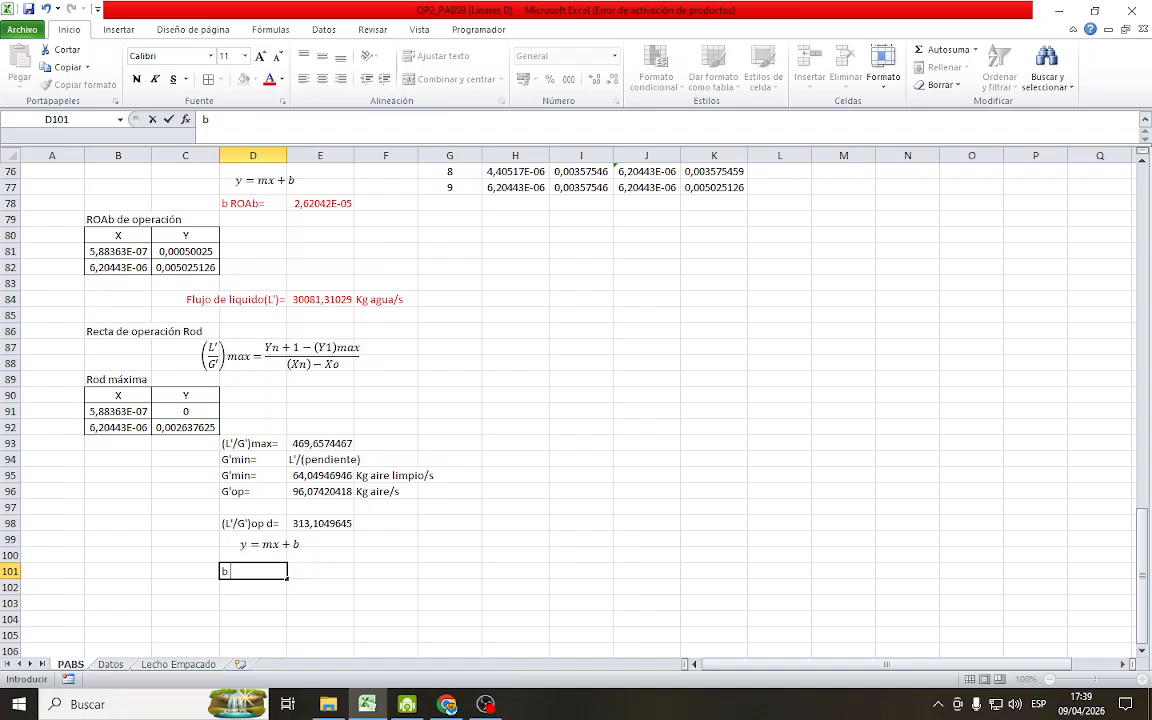
{"action": "type", "text": " Rod="}
{"action": "key", "text": "Return"}
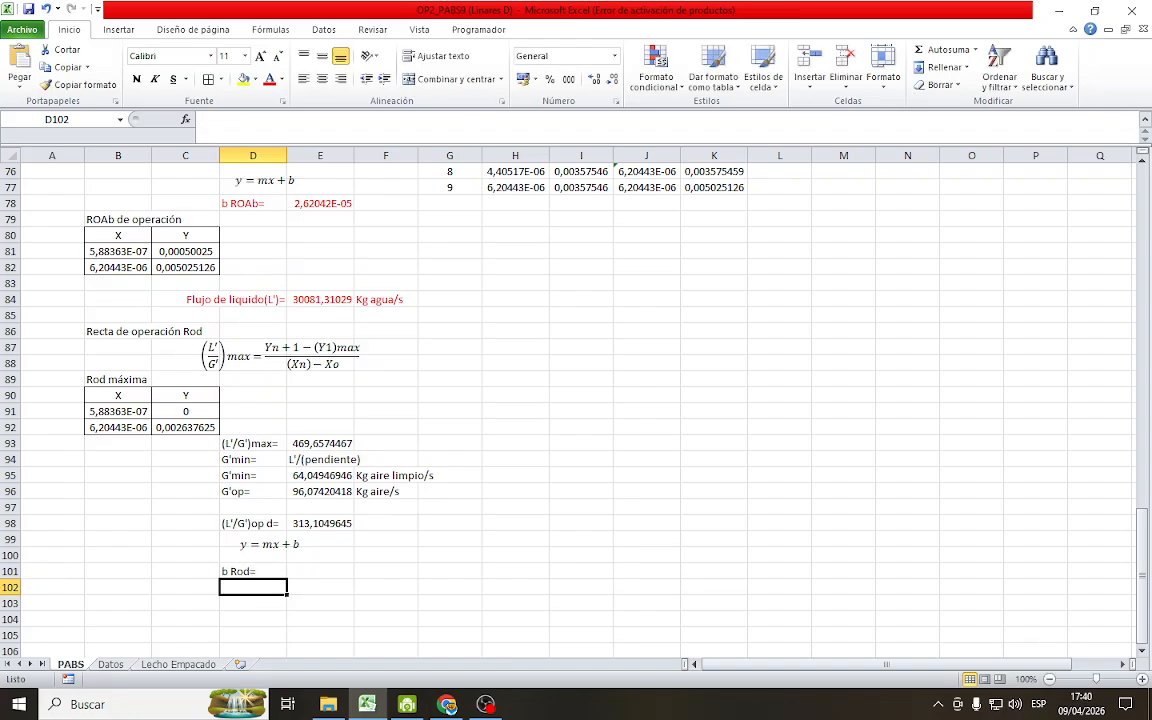
Calculate the desorber line's intercept in E101 with the formula =C91-E98*B91
{"action": "left_click", "coordinate": [322, 571]}
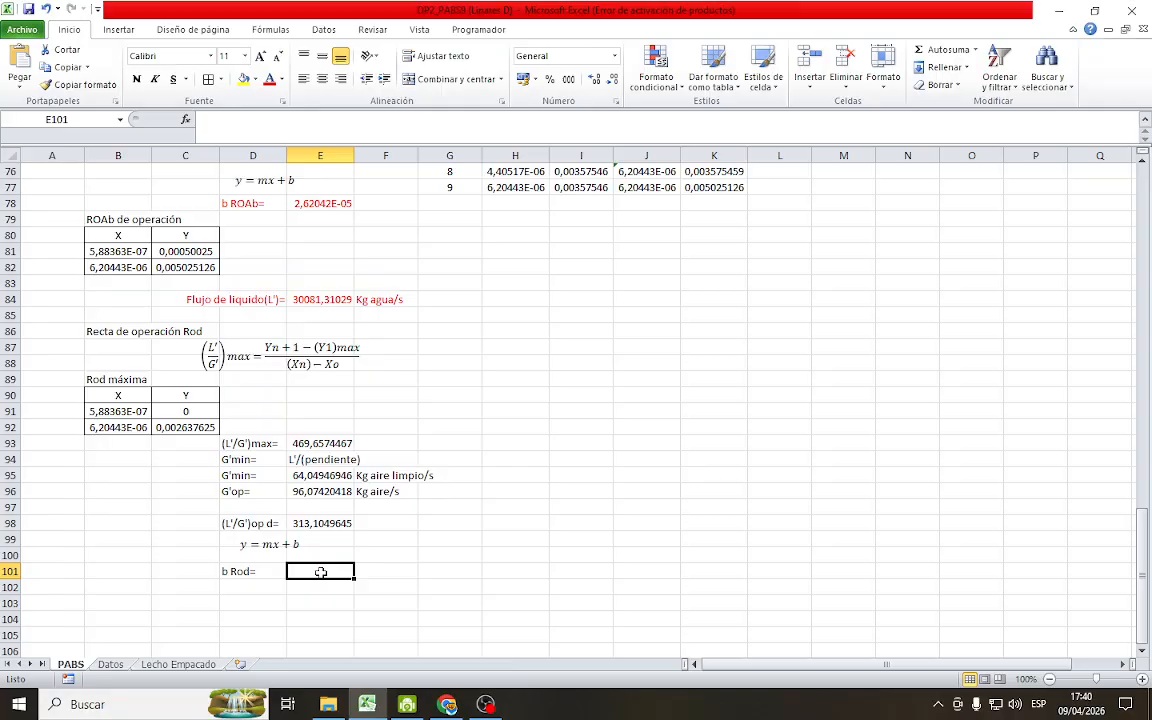
{"action": "type", "text": "="}
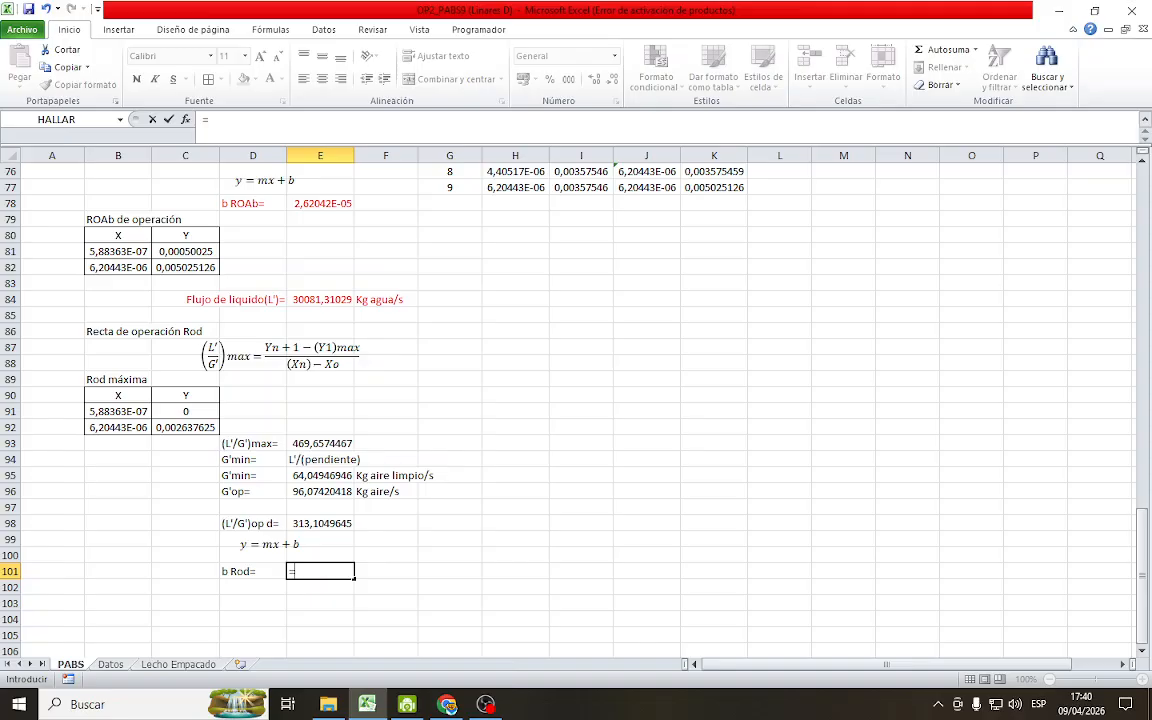
{"action": "left_click", "coordinate": [193, 411]}
{"action": "type", "text": "-"}
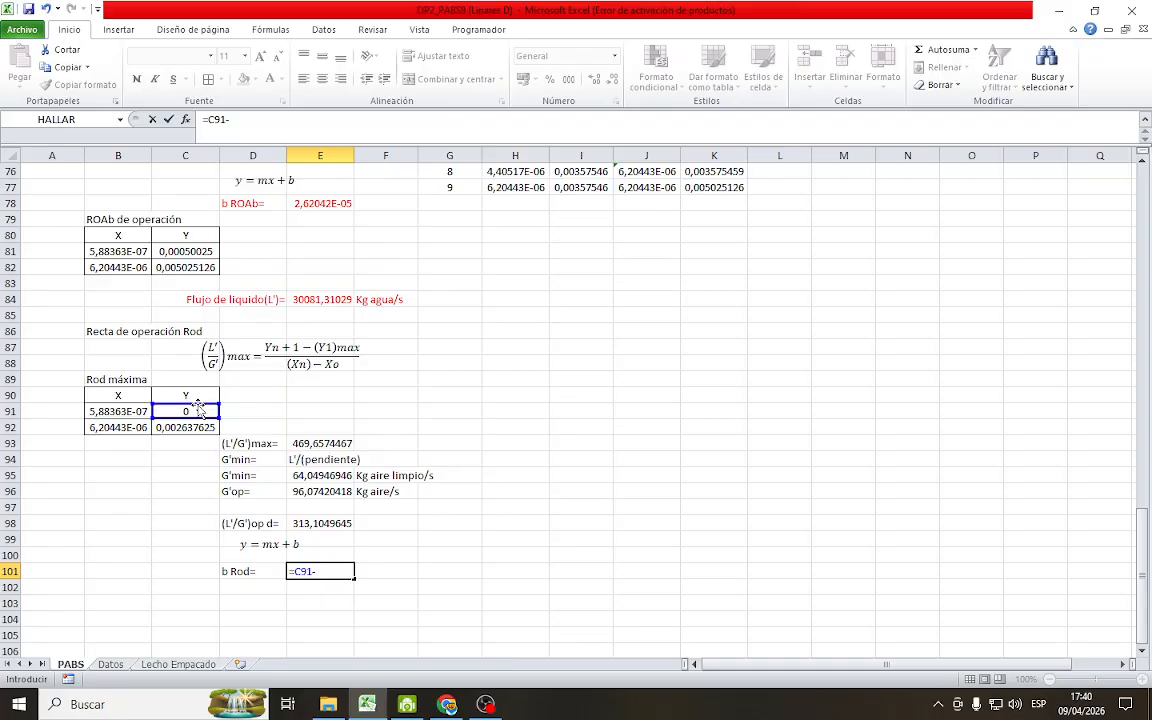
{"action": "left_click", "coordinate": [330, 518]}
{"action": "type", "text": "*"}
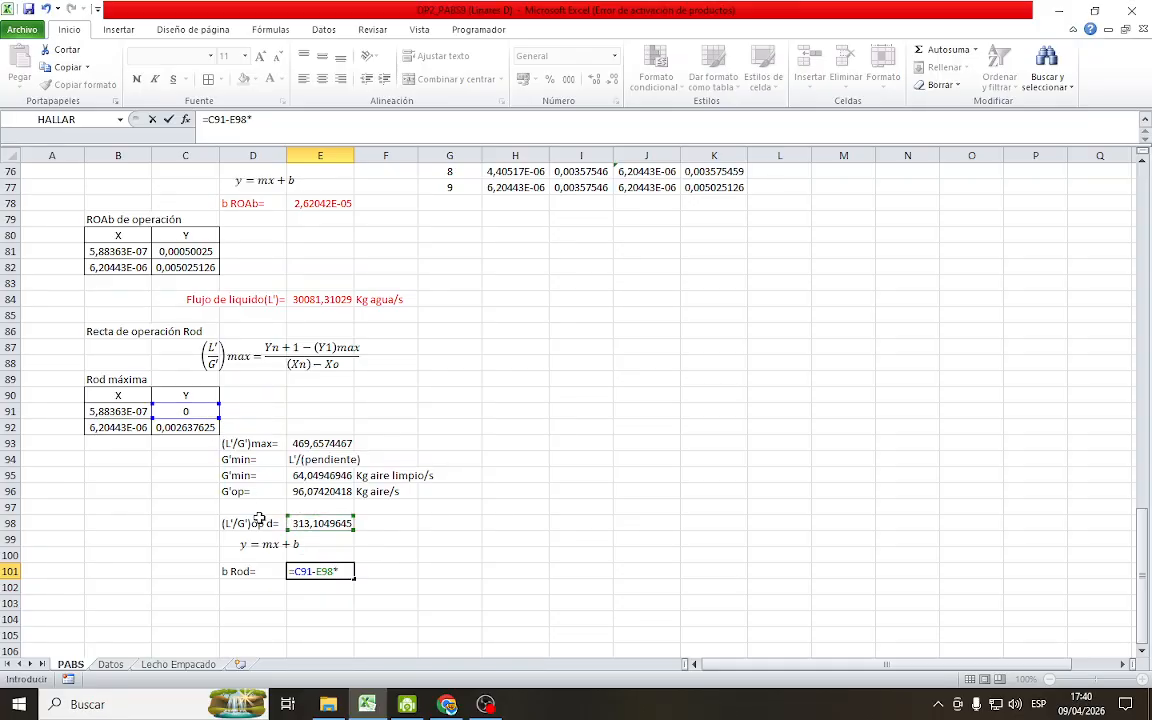
{"action": "left_click", "coordinate": [131, 413]}
{"action": "key", "text": "Return"}
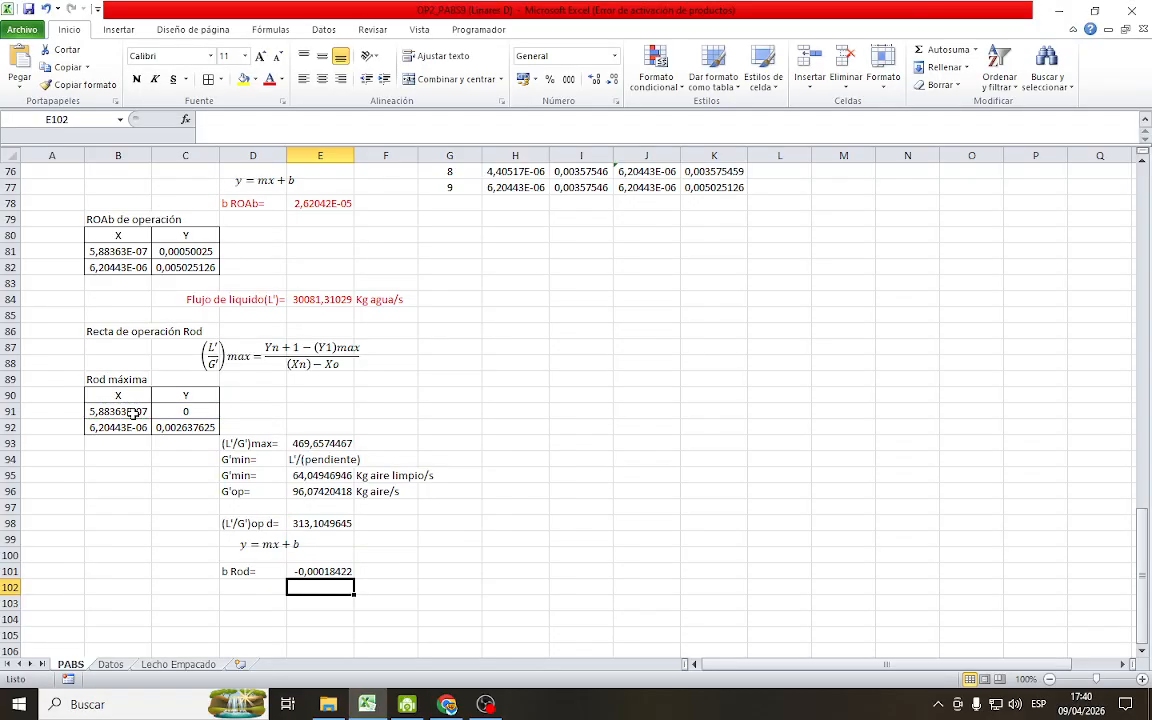
Color the operating slope in D98:E98 and the intercept in D101:E101 red, and save the workbook
{"action": "left_click", "coordinate": [440, 571]}
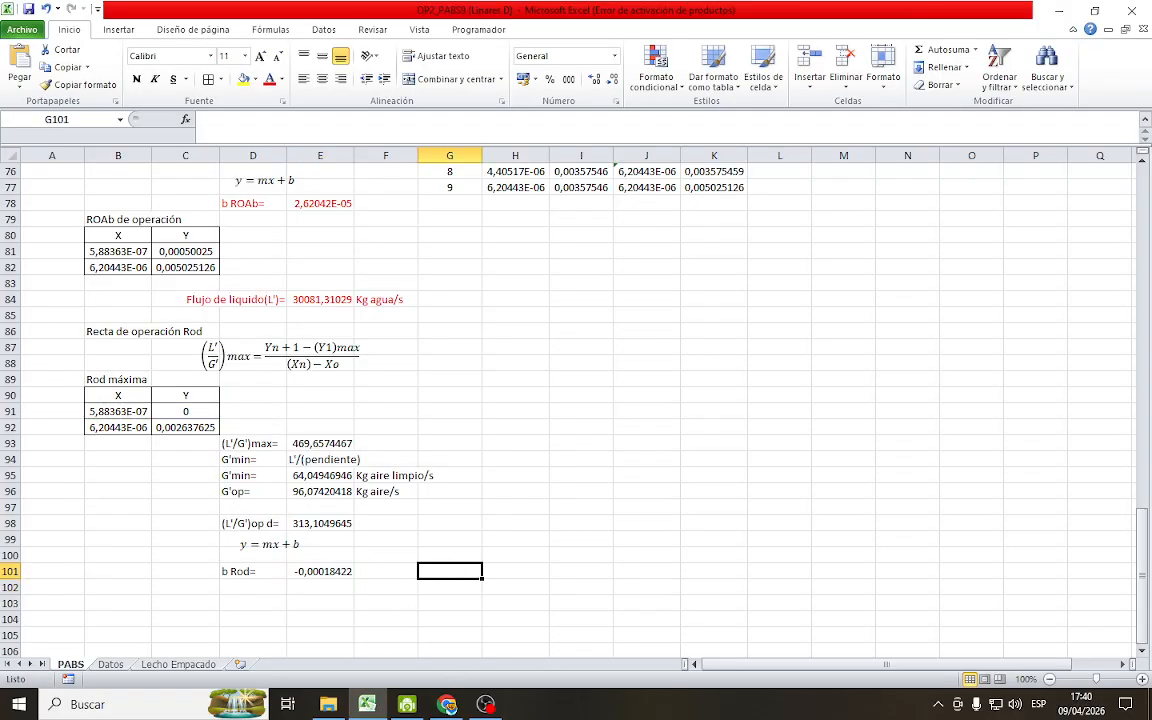
{"action": "left_click_drag", "start_coordinate": [240, 523], "coordinate": [325, 523]}
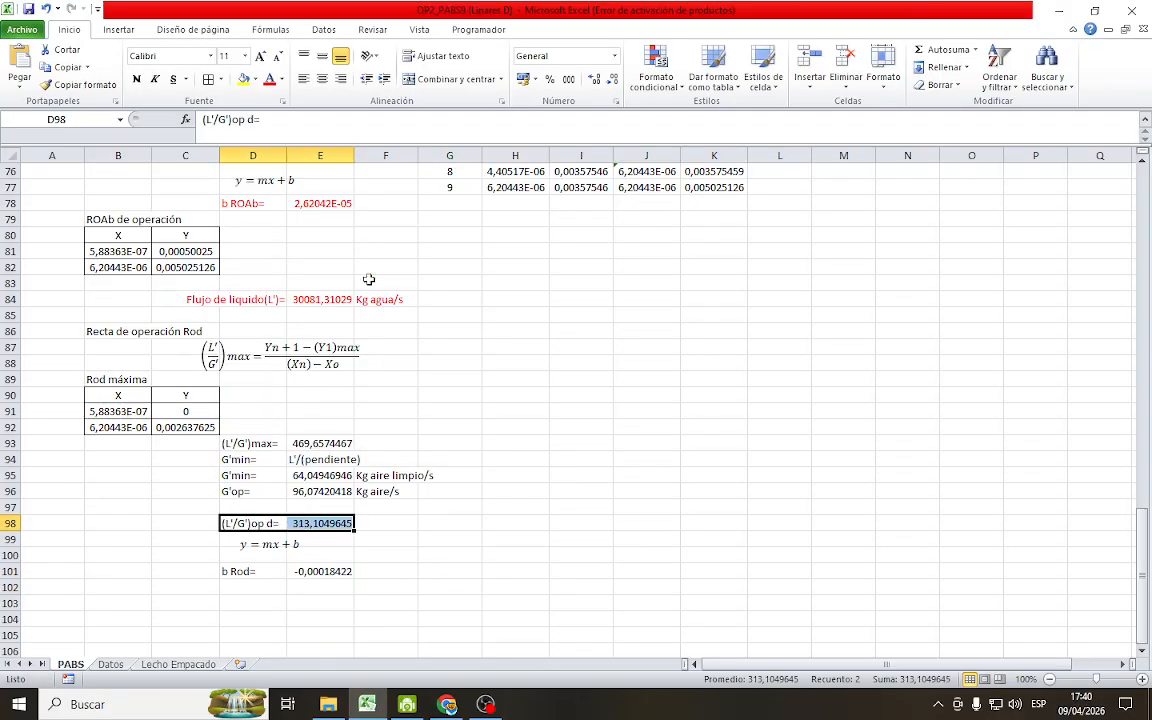
{"action": "left_click", "coordinate": [269, 79]}
{"action": "left_click_drag", "start_coordinate": [240, 571], "coordinate": [330, 570]}
{"action": "left_click", "coordinate": [269, 79]}
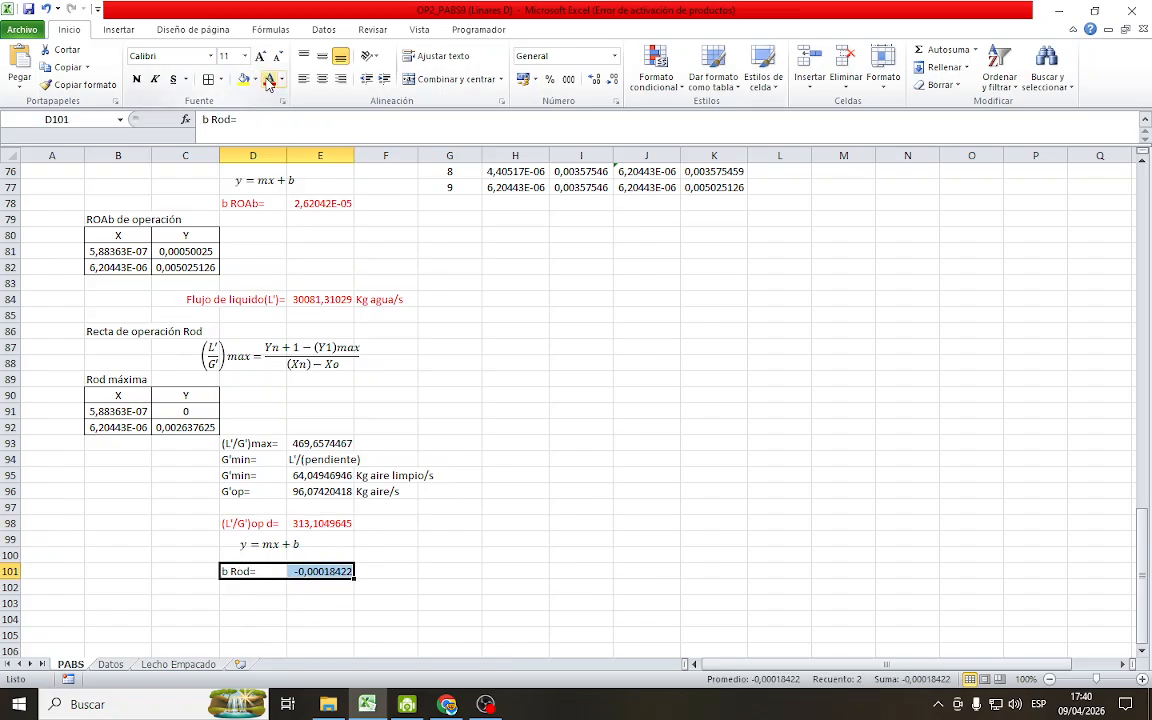
{"action": "left_click", "coordinate": [590, 444]}
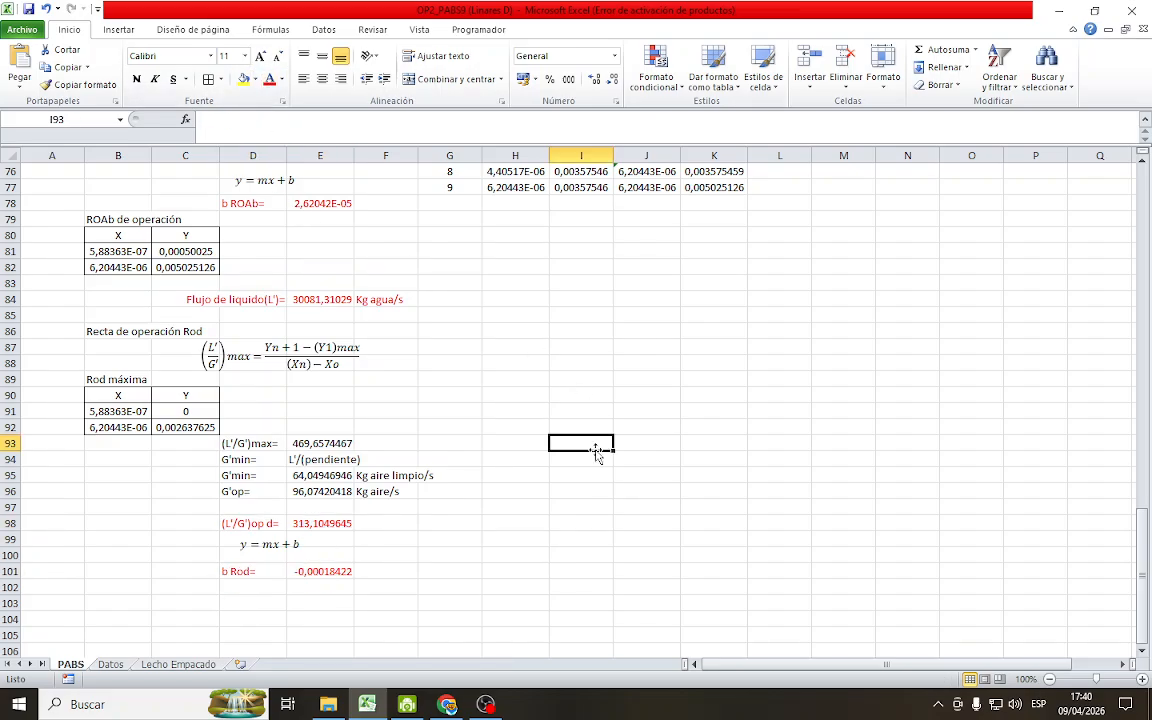
{"action": "left_click", "coordinate": [28, 9]}
Title cell B102 as Rod de operación and enter the headers X in B103 and Y in C103
{"action": "scroll", "coordinate": [553, 591], "scroll_direction": "down", "scroll_amount": 3}
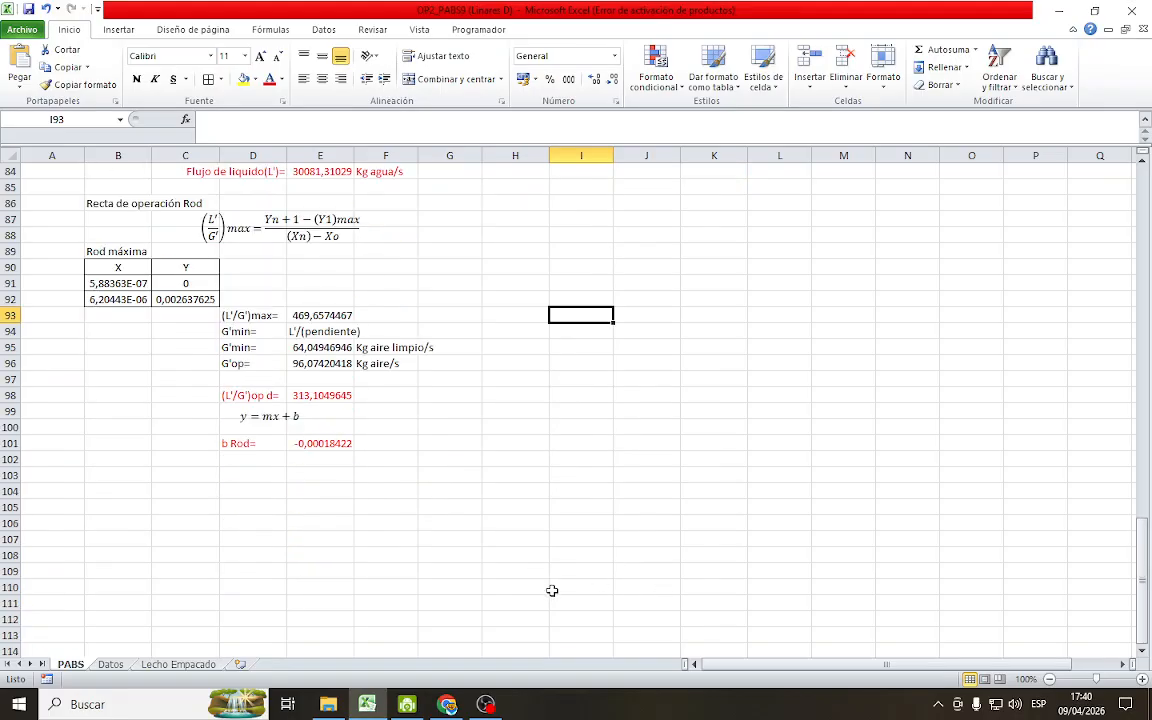
{"action": "scroll", "coordinate": [558, 584], "scroll_direction": "up", "scroll_amount": 5}
{"action": "scroll", "coordinate": [553, 520], "scroll_direction": "down", "scroll_amount": 5}
{"action": "scroll", "coordinate": [401, 552], "scroll_direction": "up", "scroll_amount": 3}
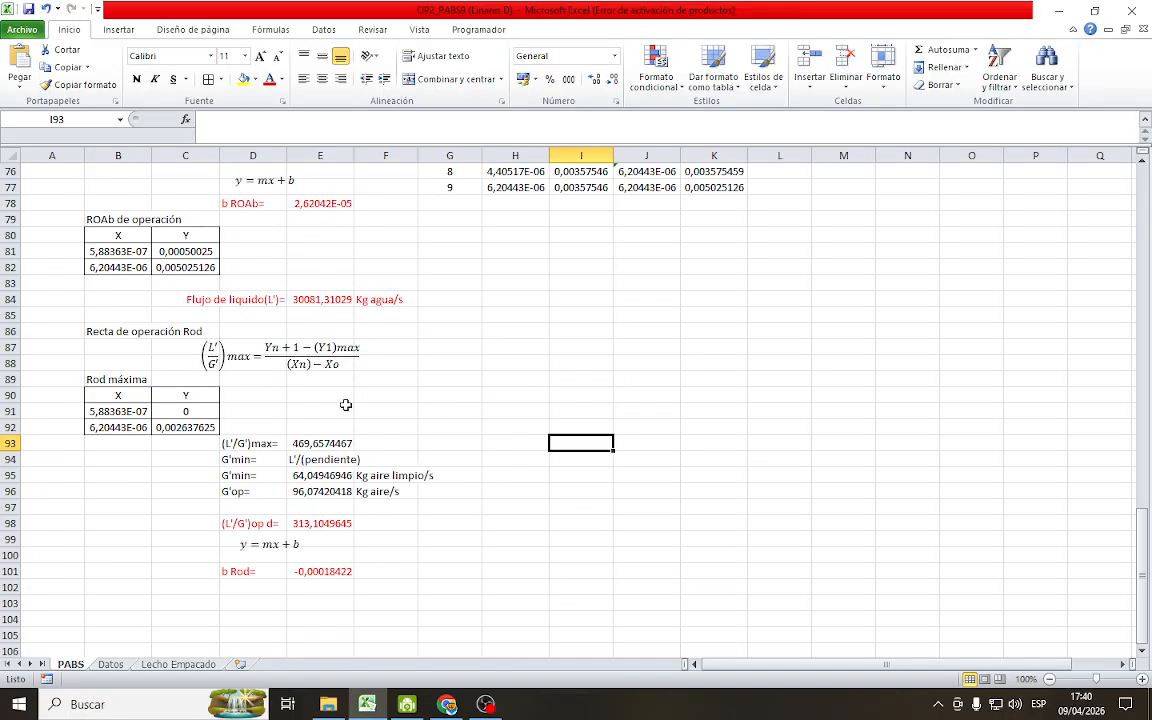
{"action": "scroll", "coordinate": [310, 596], "scroll_direction": "down", "scroll_amount": 2}
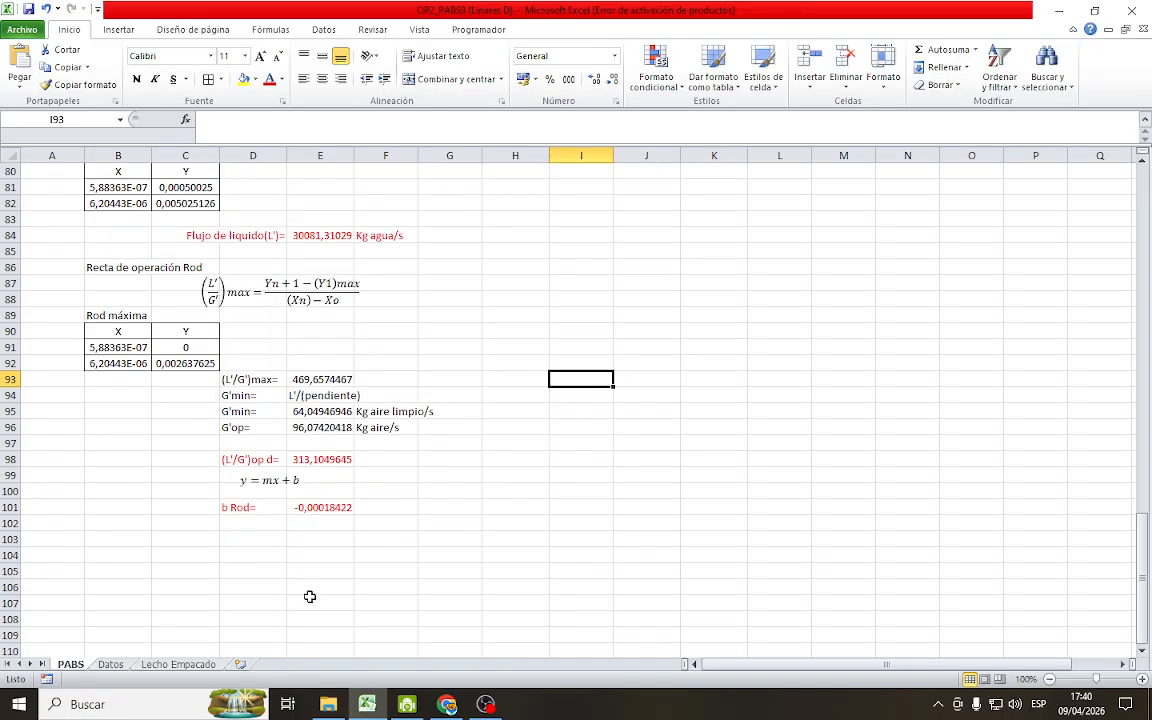
{"action": "left_click", "coordinate": [129, 527]}
{"action": "scroll", "coordinate": [140, 523], "scroll_direction": "up", "scroll_amount": 2}
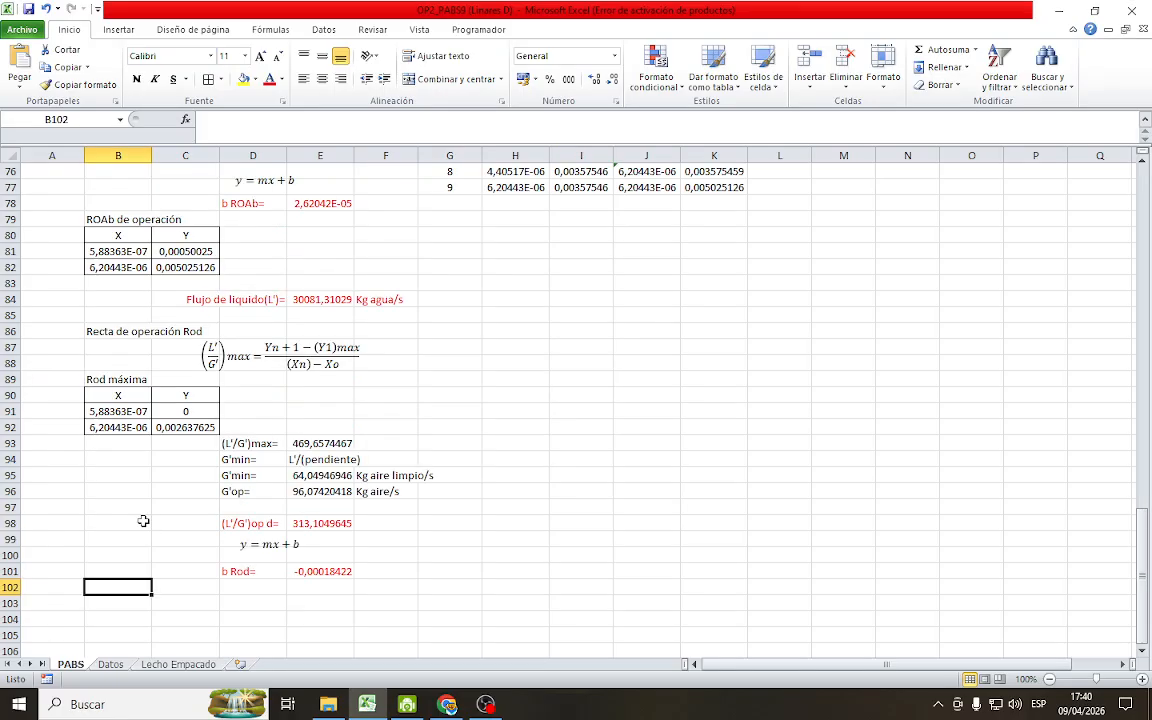
{"action": "scroll", "coordinate": [143, 521], "scroll_direction": "down", "scroll_amount": 2}
{"action": "type", "text": "Rod de oper"}
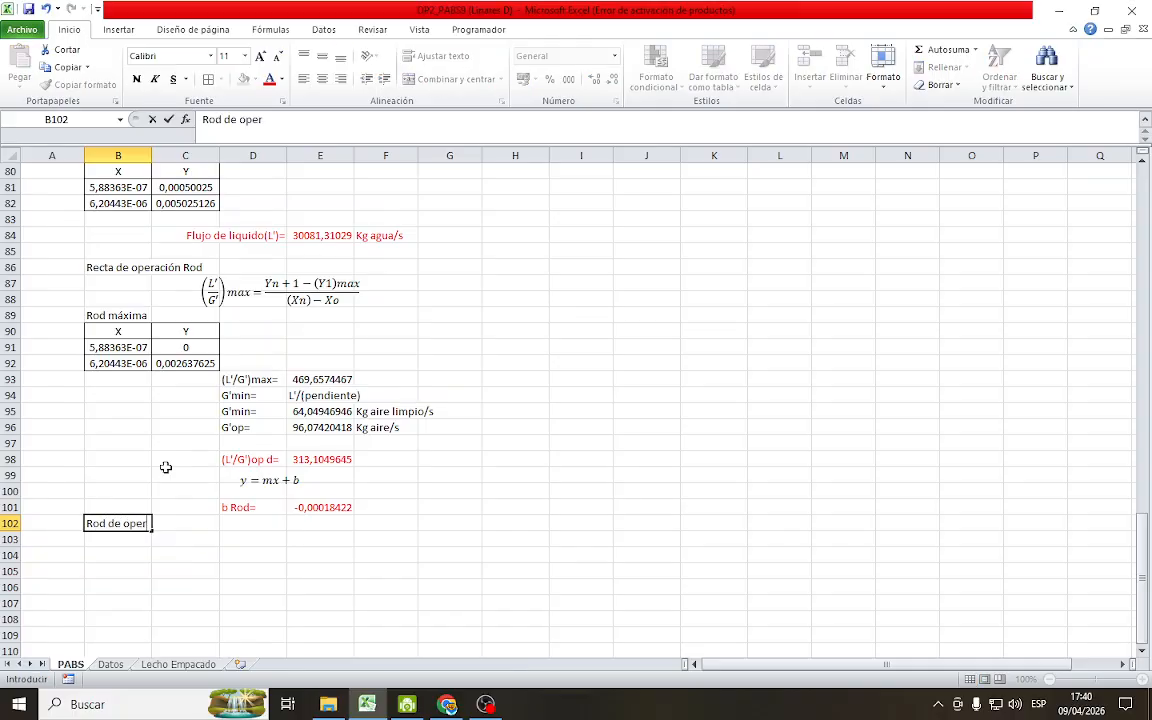
{"action": "type", "text": "ación"}
{"action": "key", "text": "Return"}
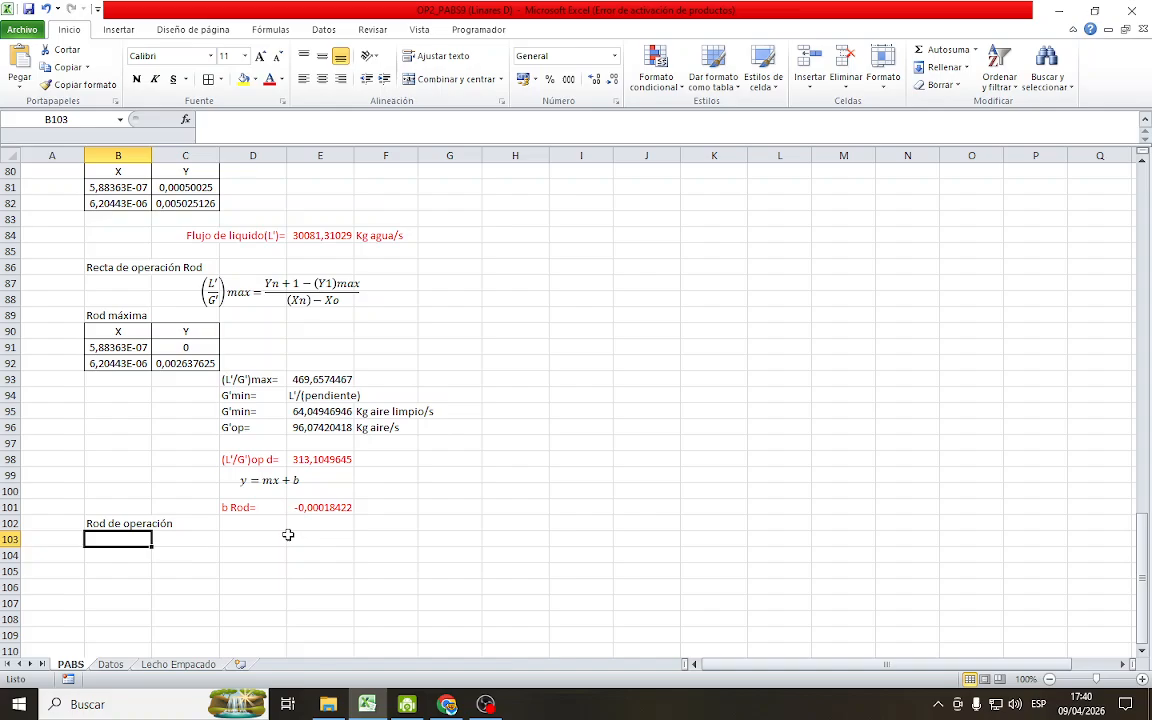
{"action": "type", "text": "X"}
{"action": "key", "text": "Tab"}
{"action": "type", "text": "Y"}
{"action": "key", "text": "Down"}
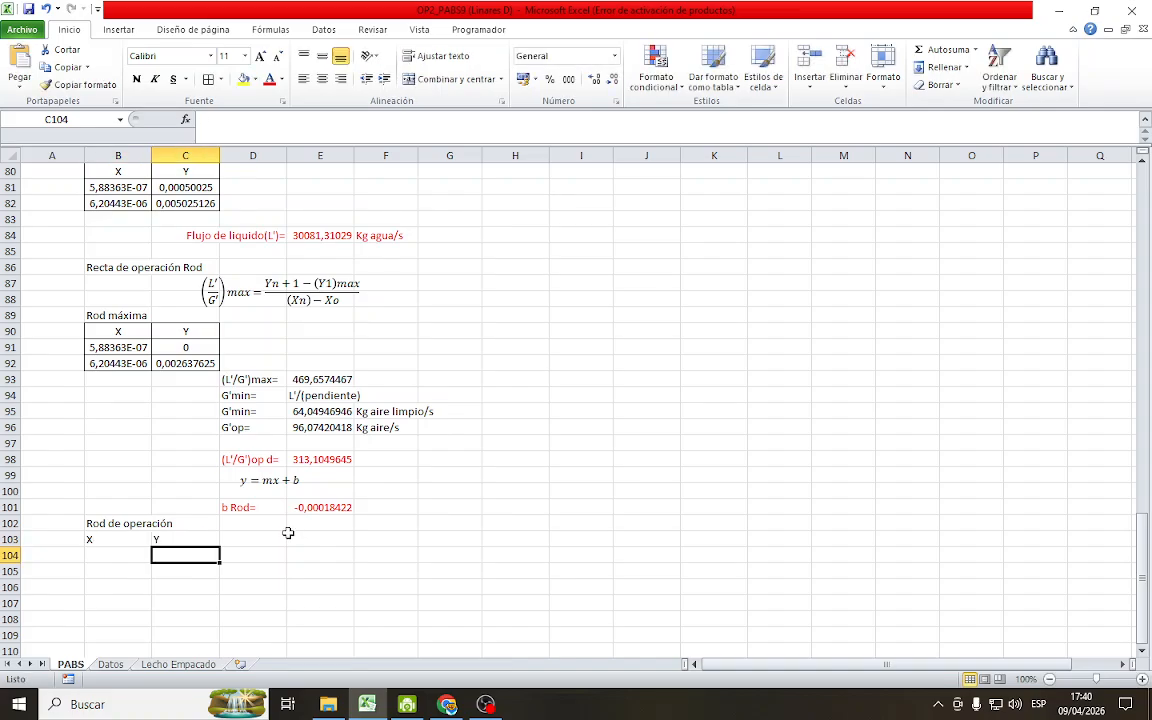
Center the contents of B103:C105 and apply borders to all cells of the table
{"action": "left_click", "coordinate": [146, 552]}
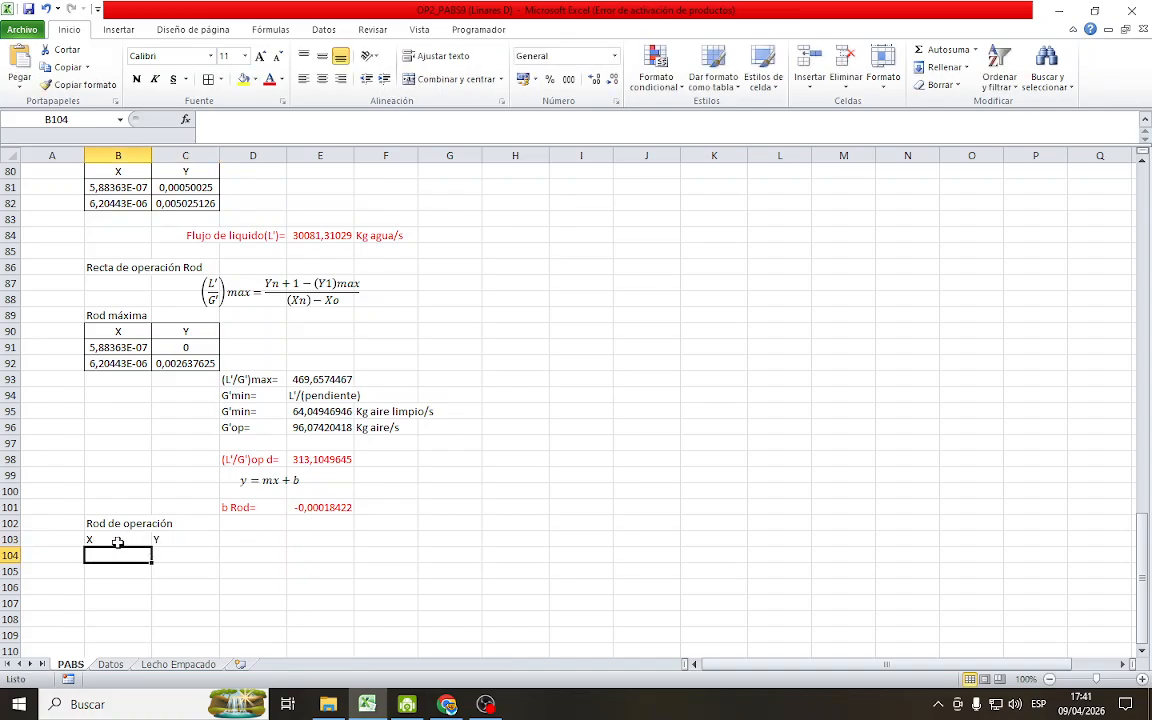
{"action": "left_click_drag", "start_coordinate": [117, 542], "coordinate": [190, 571]}
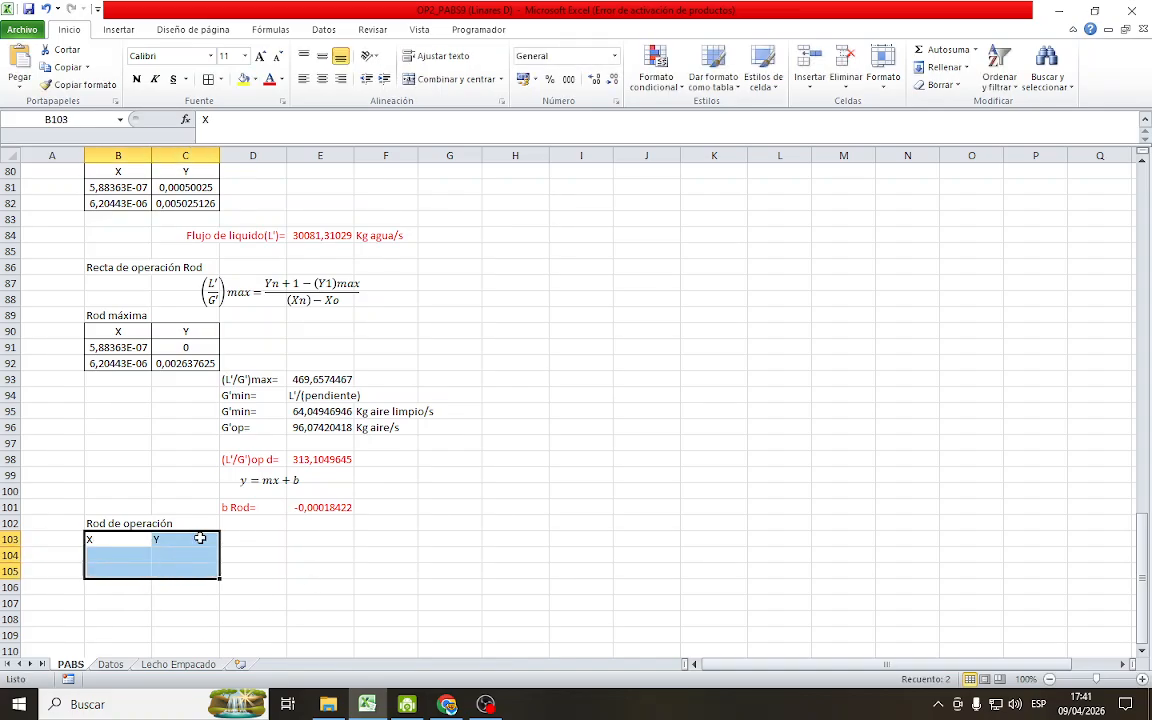
{"action": "left_click", "coordinate": [322, 79]}
{"action": "left_click", "coordinate": [208, 79]}
{"action": "left_click", "coordinate": [459, 558]}
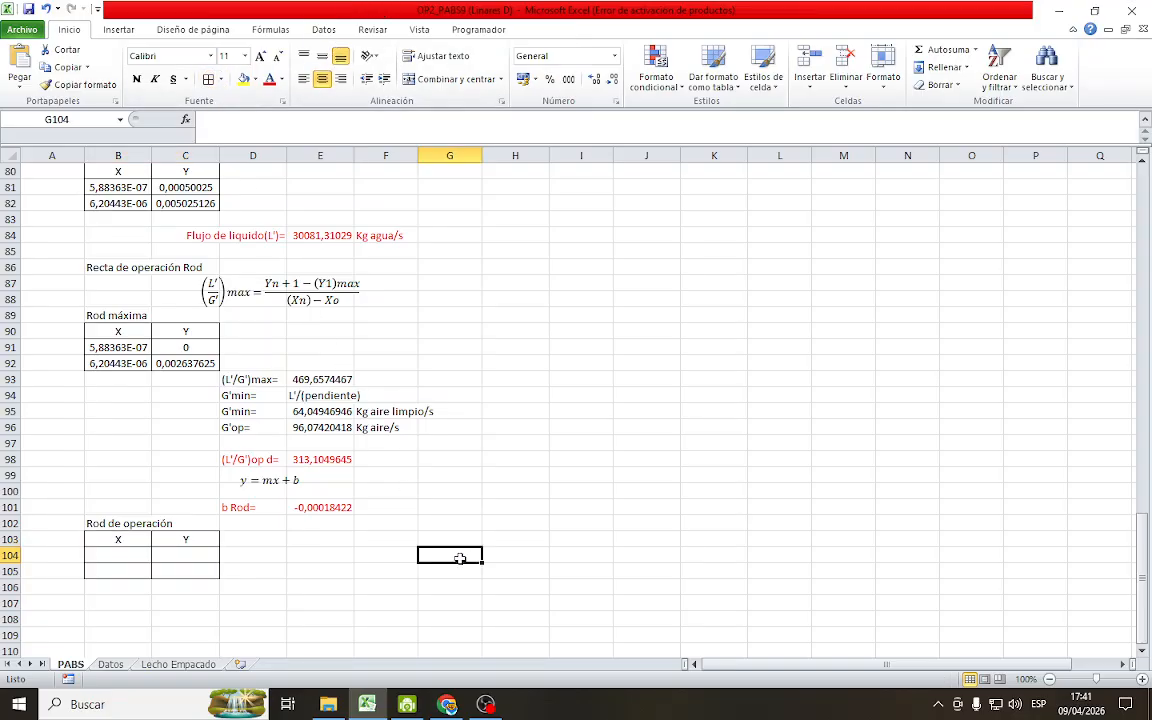
Link the first X value of the Rod de operación table, B104, to the desorber's (Xn)d value beside the diagram
{"action": "left_click", "coordinate": [133, 553]}
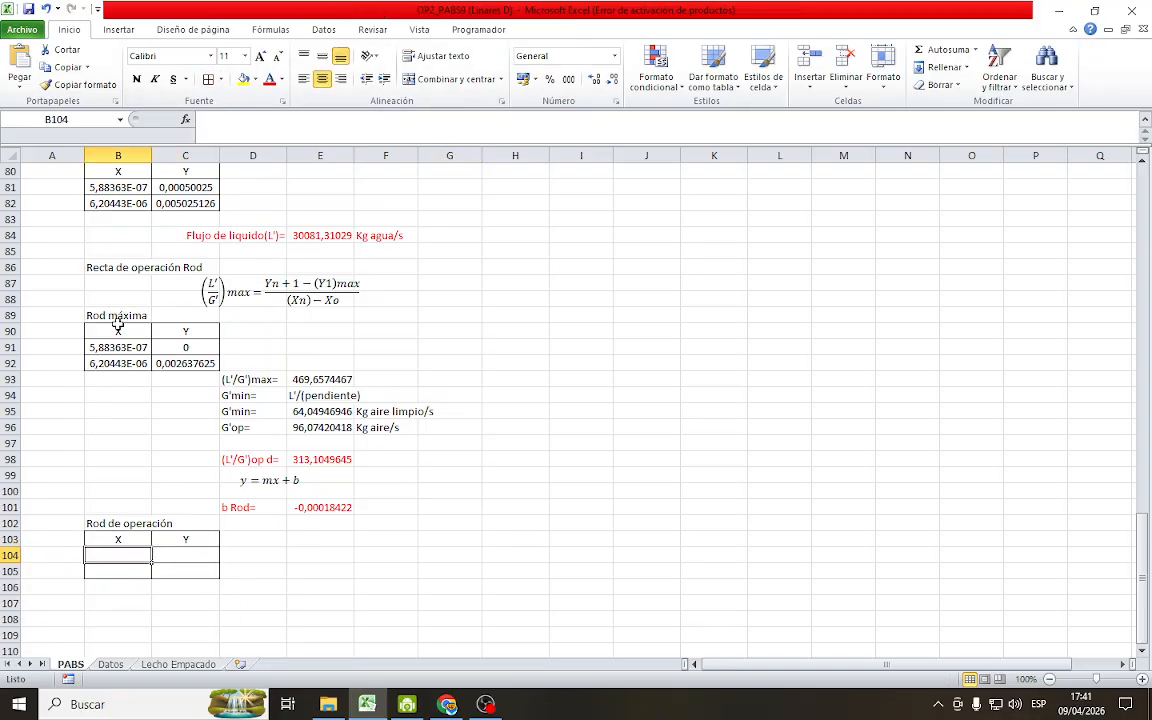
{"action": "type", "text": "="}
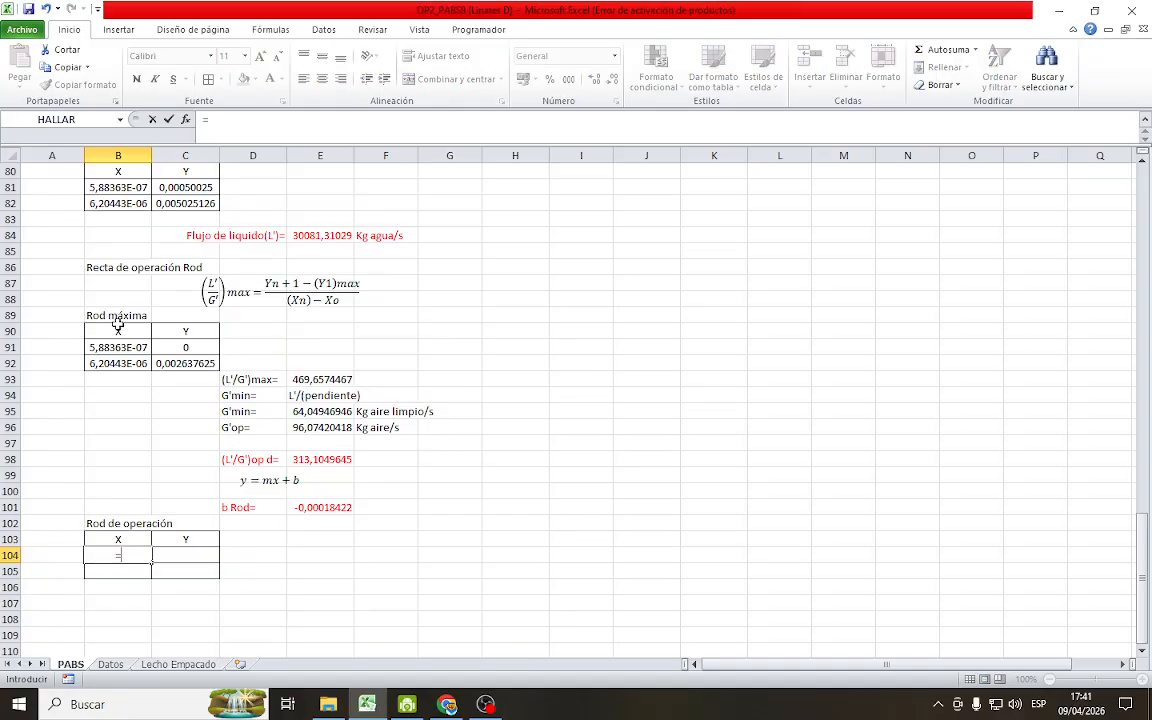
{"action": "scroll", "coordinate": [799, 303], "scroll_direction": "up", "scroll_amount": 12}
{"action": "scroll", "coordinate": [799, 303], "scroll_direction": "up", "scroll_amount": 8}
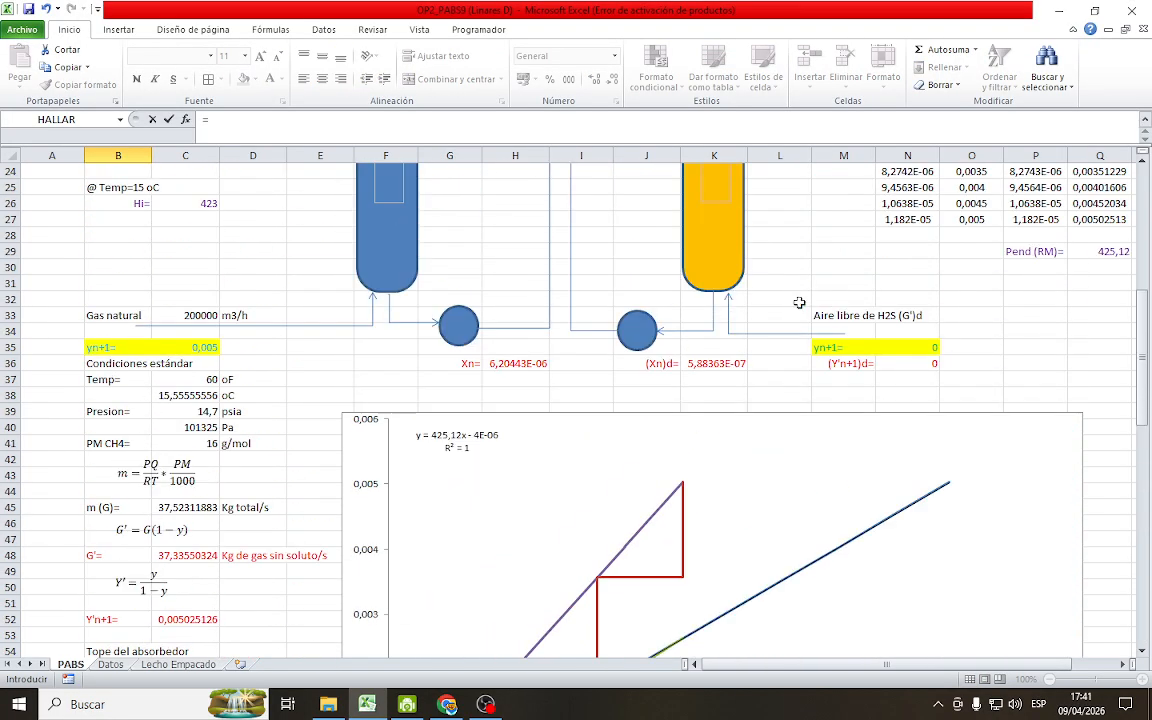
{"action": "left_click", "coordinate": [716, 429]}
{"action": "key", "text": "Return"}
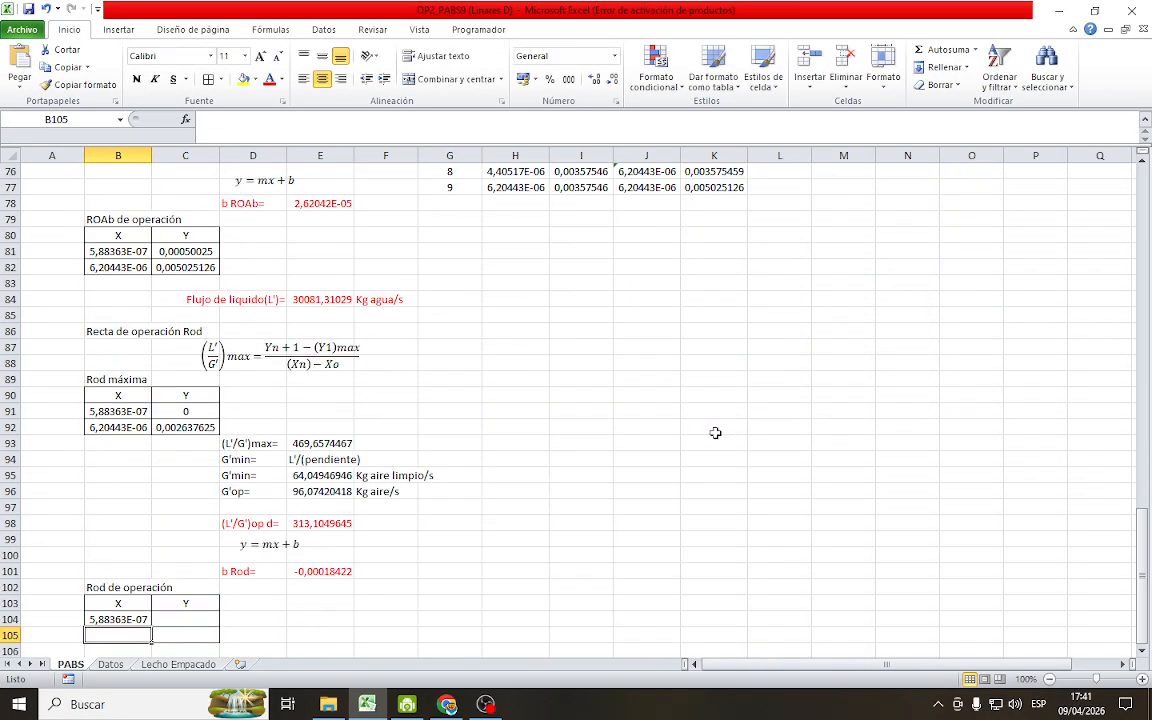
Link the first Y value in C104 to the desorber's (Y'n+1)d value with the formula =N36
{"action": "left_click", "coordinate": [170, 620]}
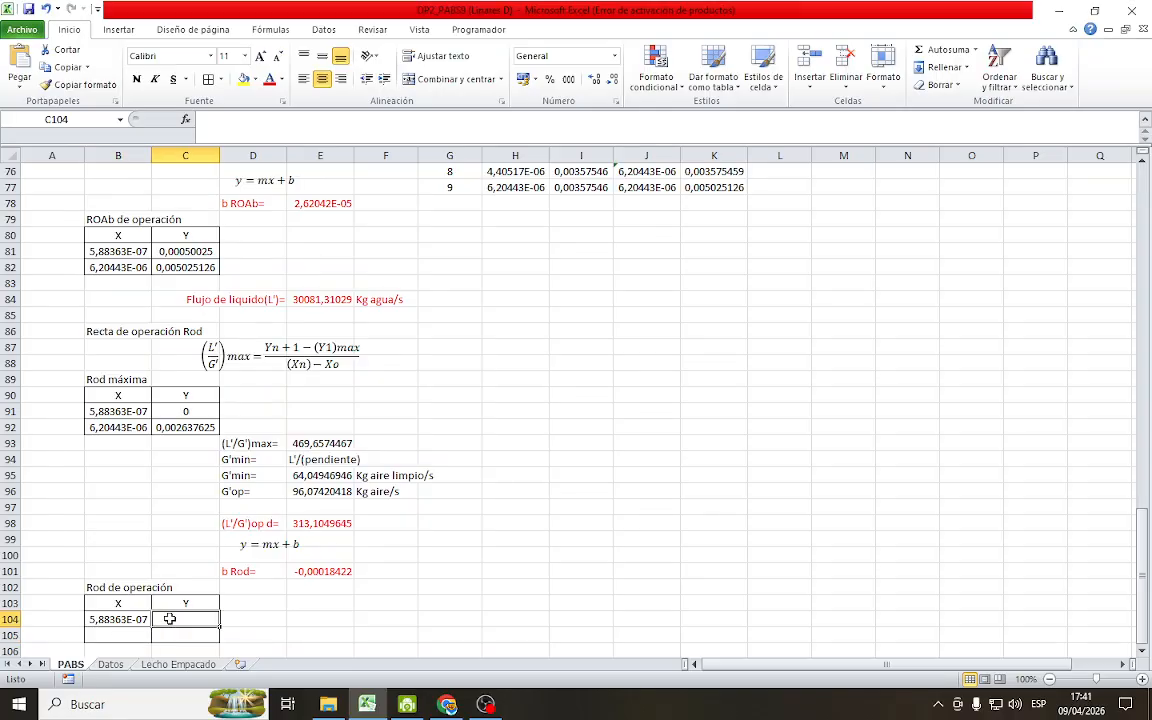
{"action": "type", "text": "="}
{"action": "scroll", "coordinate": [1024, 342], "scroll_direction": "up", "scroll_amount": 16}
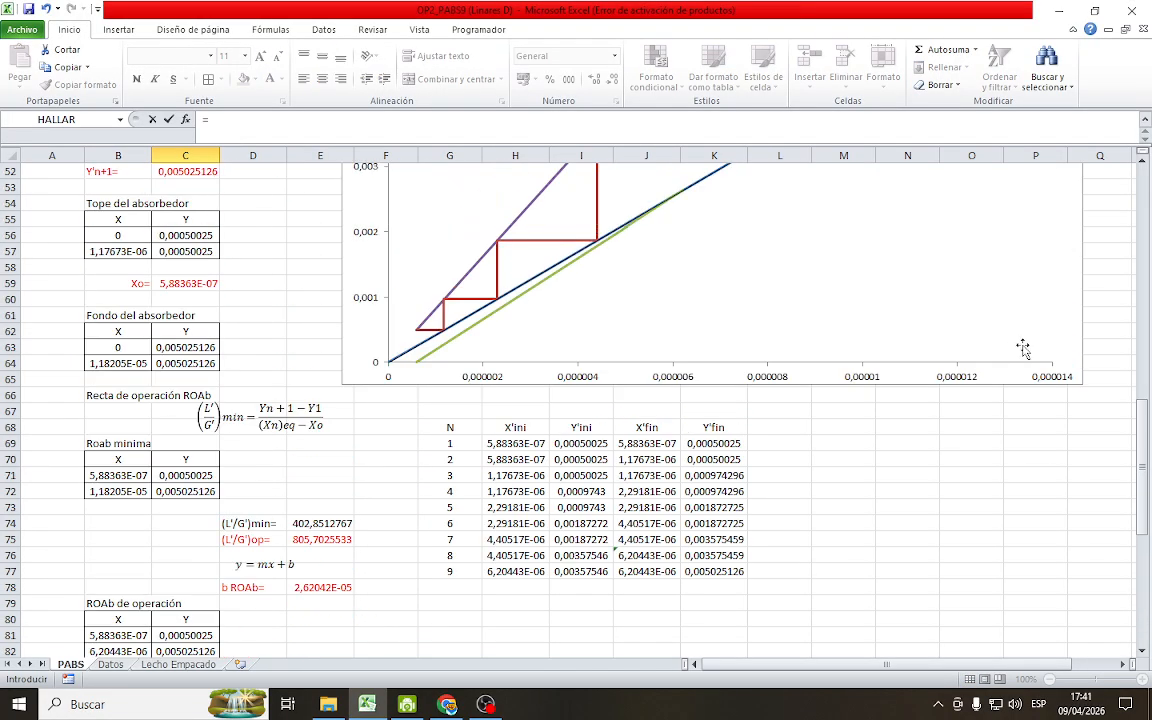
{"action": "left_click", "coordinate": [904, 299]}
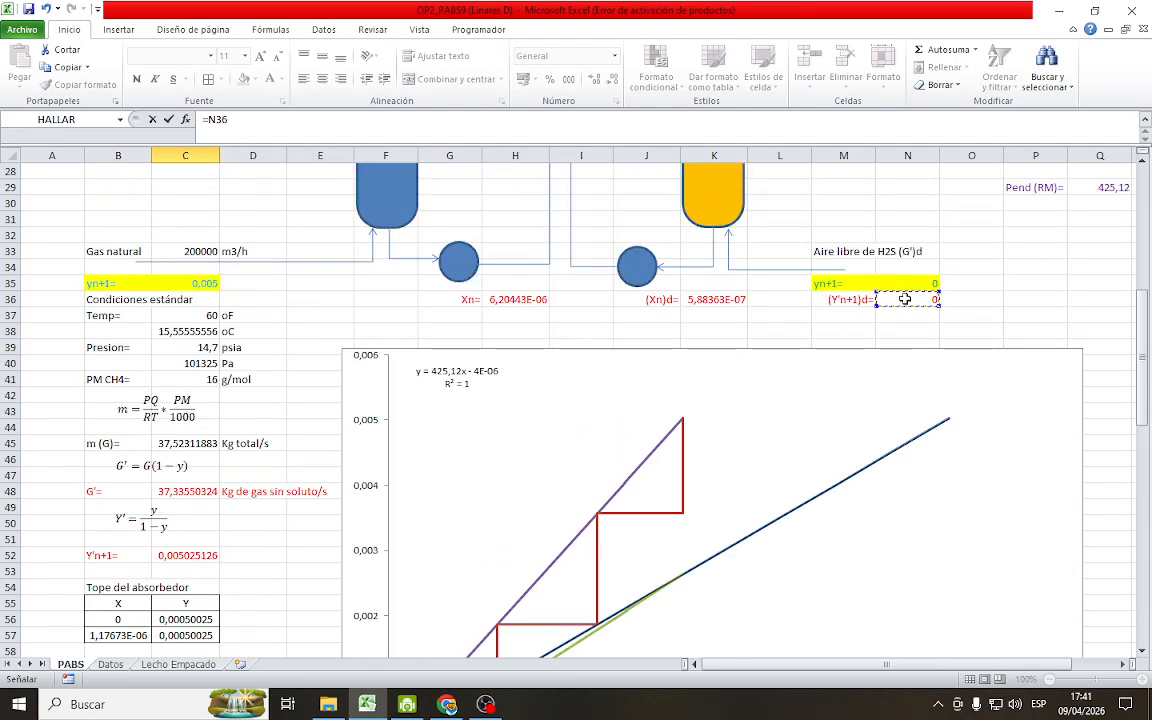
{"action": "key", "text": "Return"}
Link the second X value of the Rod de operación table, B105, to the desorber's (Xo)d value in K14 beside the diagram
{"action": "scroll", "coordinate": [362, 514], "scroll_direction": "down", "scroll_amount": 5}
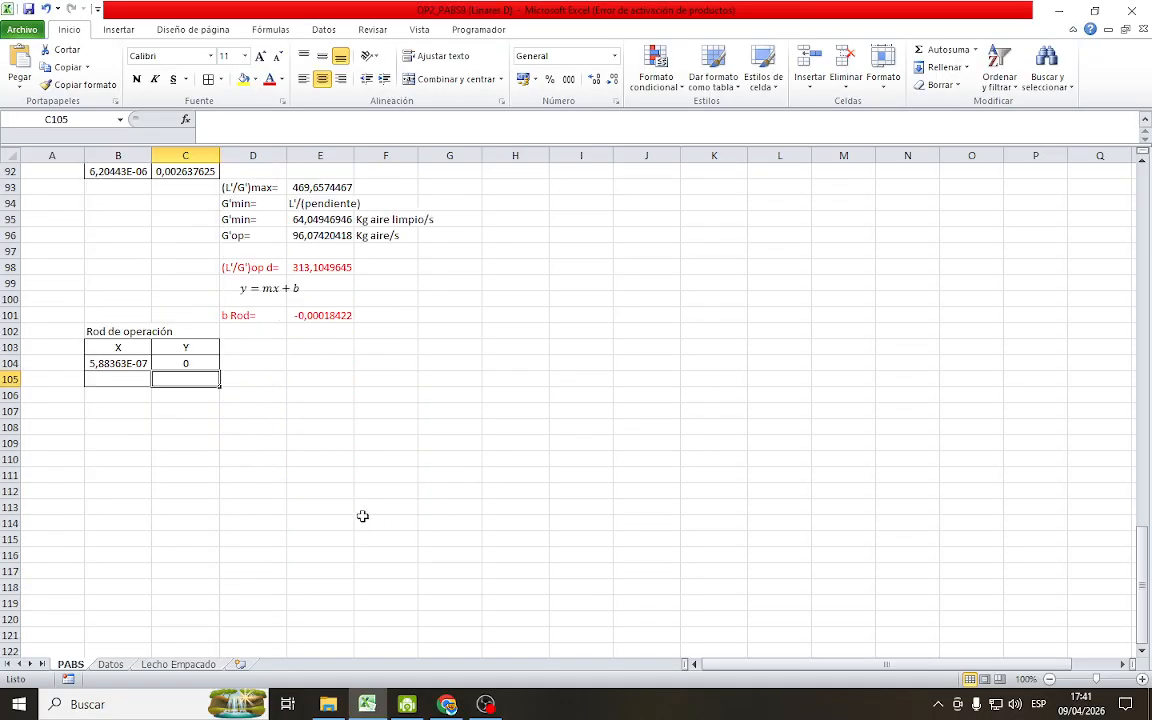
{"action": "left_click", "coordinate": [134, 378]}
{"action": "scroll", "coordinate": [379, 456], "scroll_direction": "up", "scroll_amount": 1}
{"action": "scroll", "coordinate": [379, 456], "scroll_direction": "up", "scroll_amount": 20}
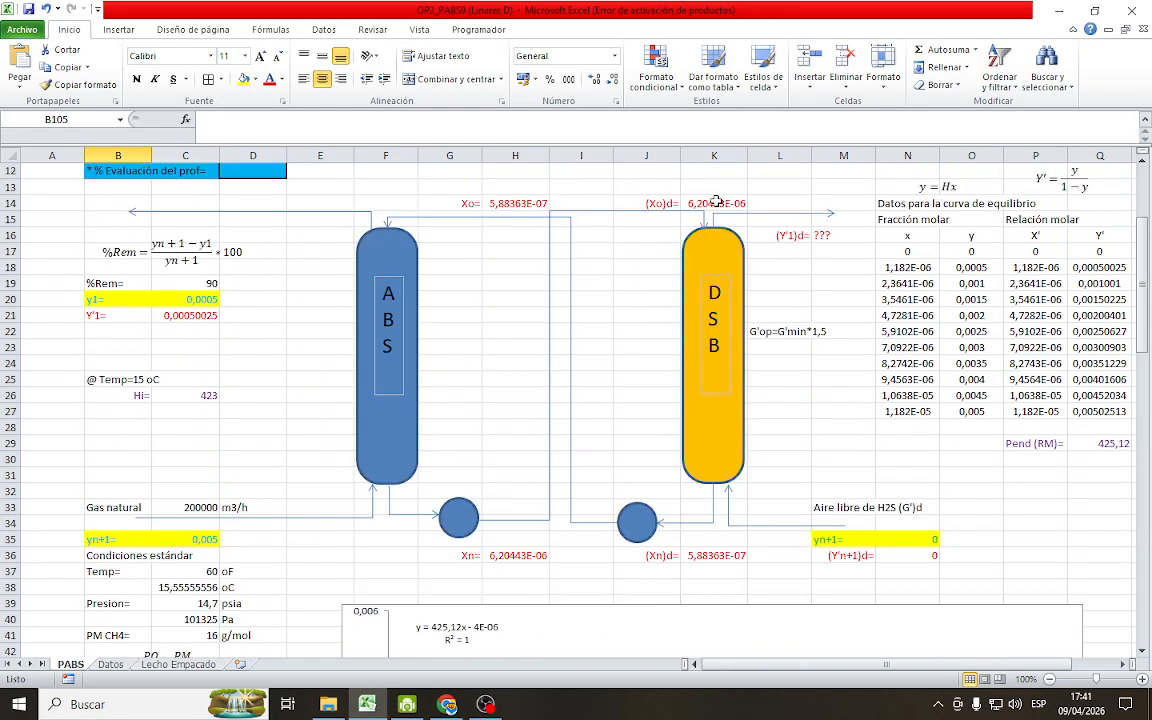
{"action": "key", "text": "F2"}
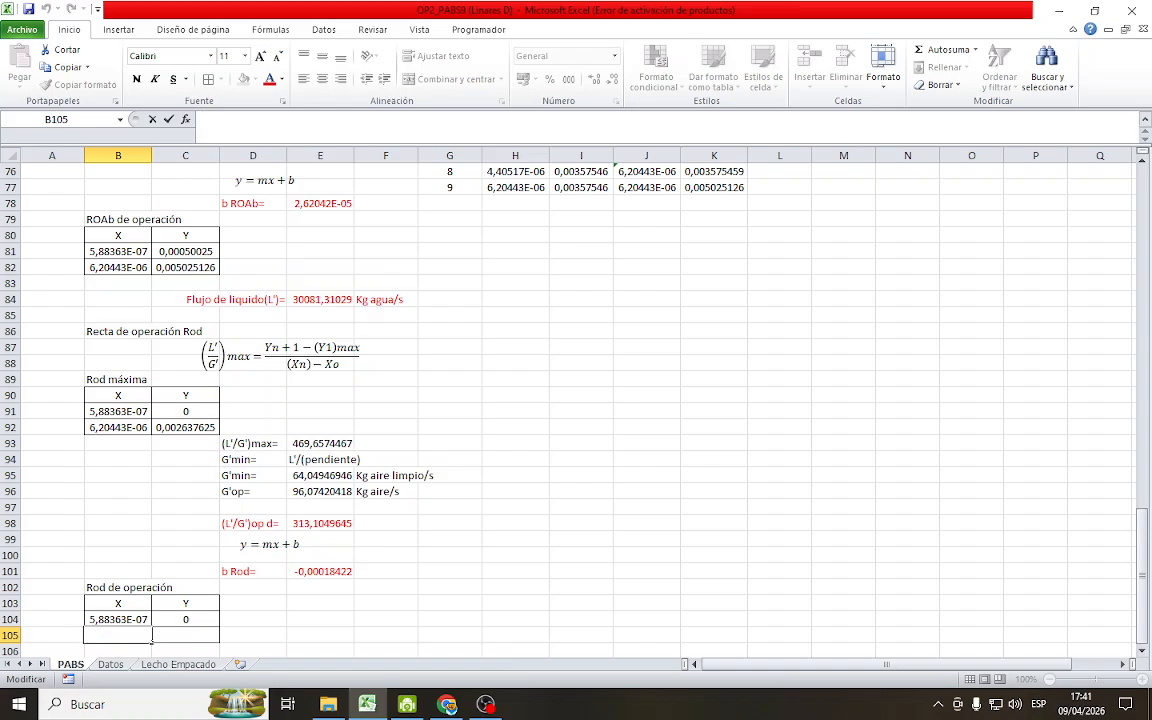
{"action": "type", "text": "="}
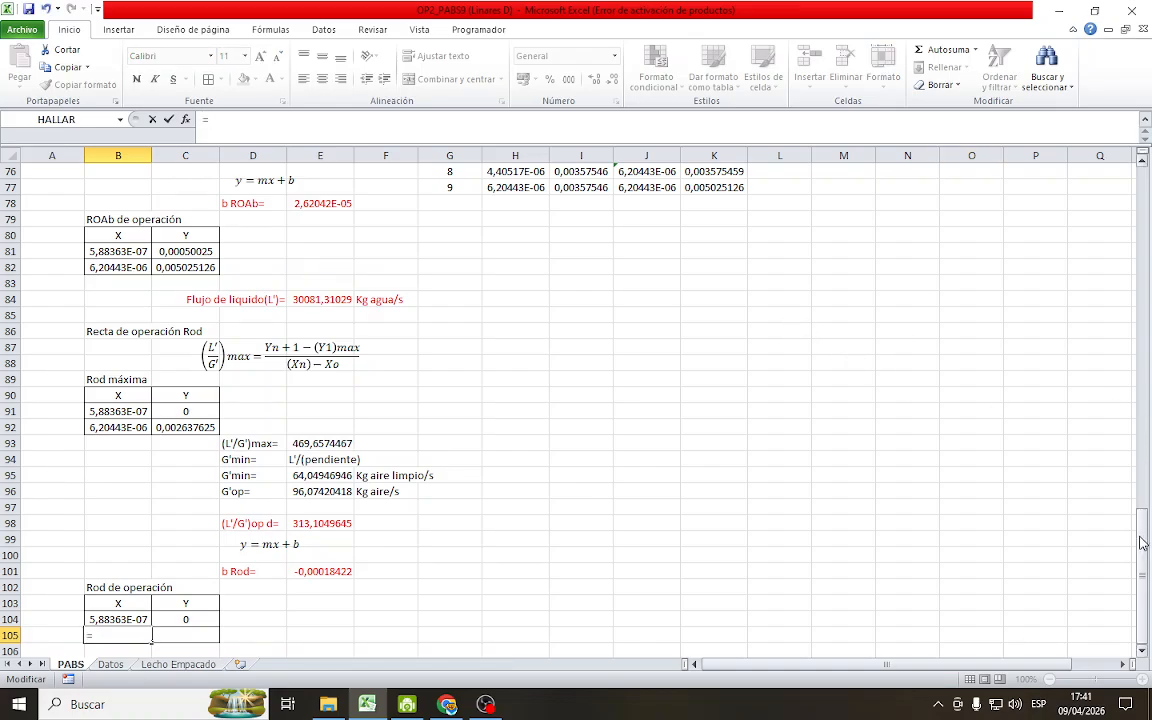
{"action": "left_click_drag", "start_coordinate": [1143, 535], "coordinate": [1147, 185]}
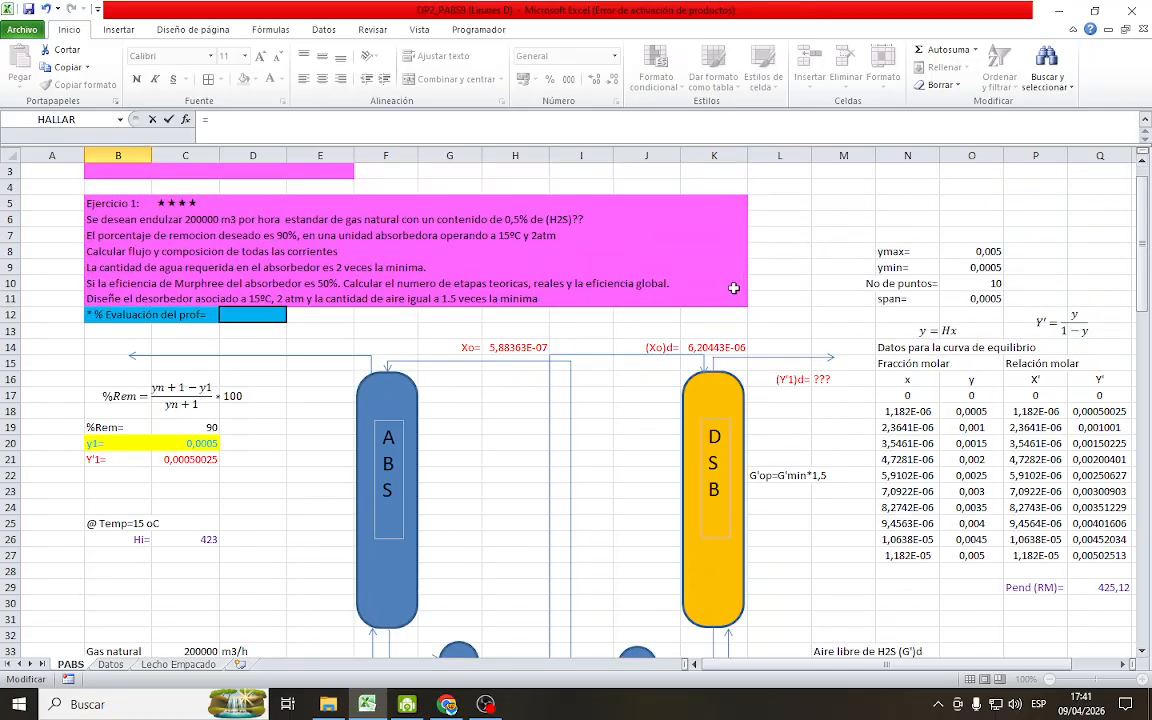
{"action": "left_click", "coordinate": [714, 345]}
{"action": "key", "text": "Return"}
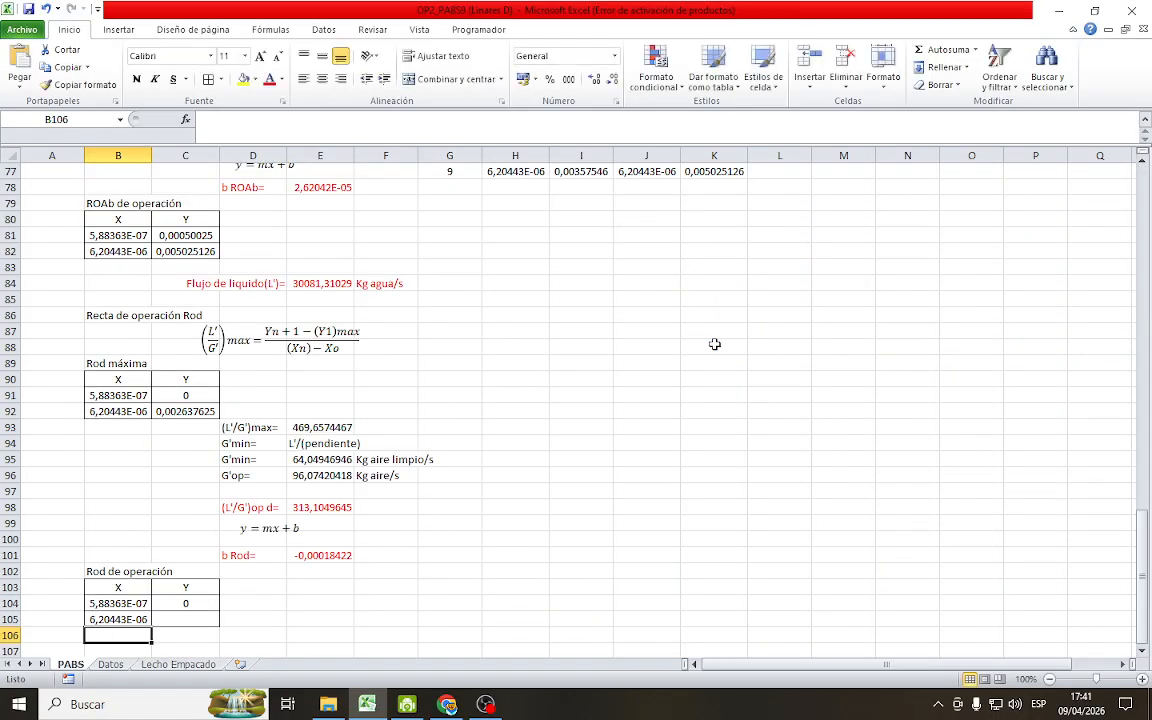
Calculate the second Y value in C105 from the operating slope and intercept with the formula =E98*B105+E101
{"action": "scroll", "coordinate": [321, 509], "scroll_direction": "down", "scroll_amount": 4}
{"action": "left_click", "coordinate": [206, 427]}
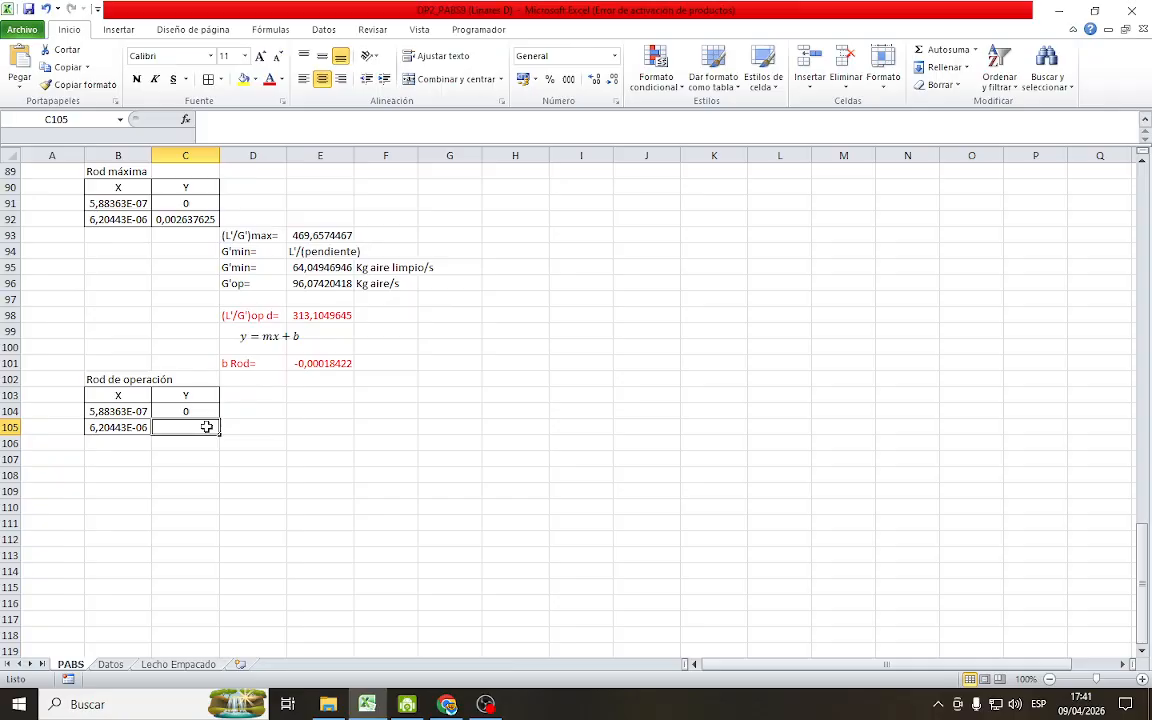
{"action": "type", "text": "="}
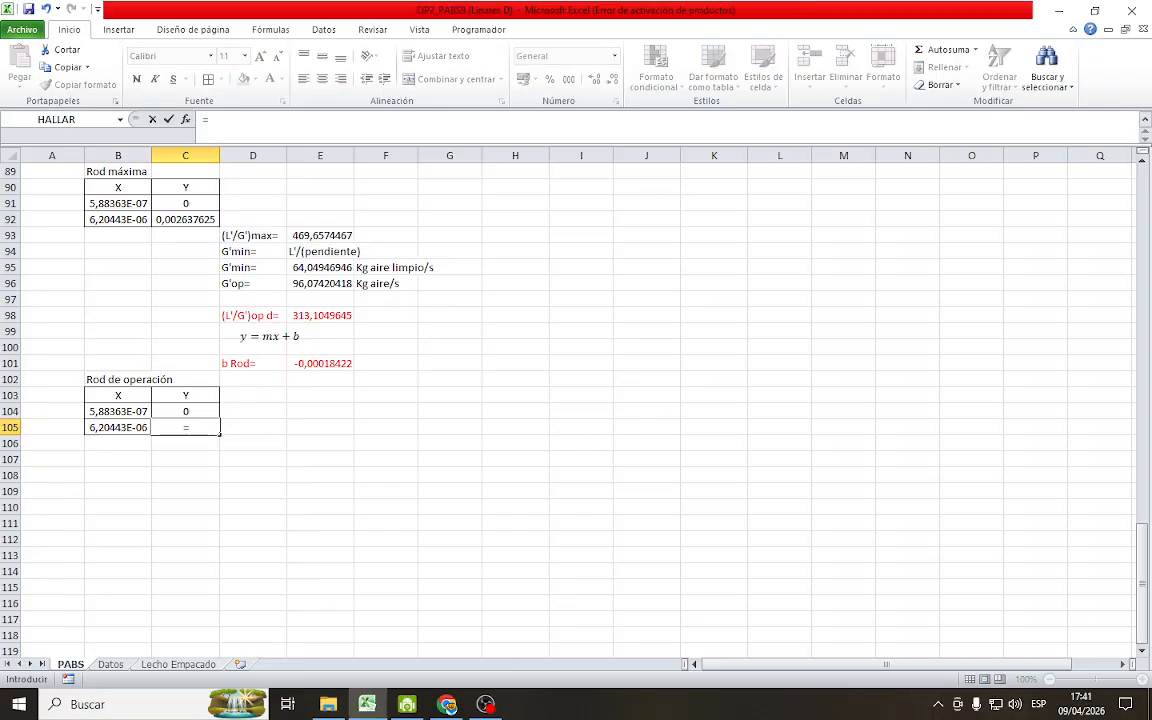
{"action": "left_click", "coordinate": [314, 318]}
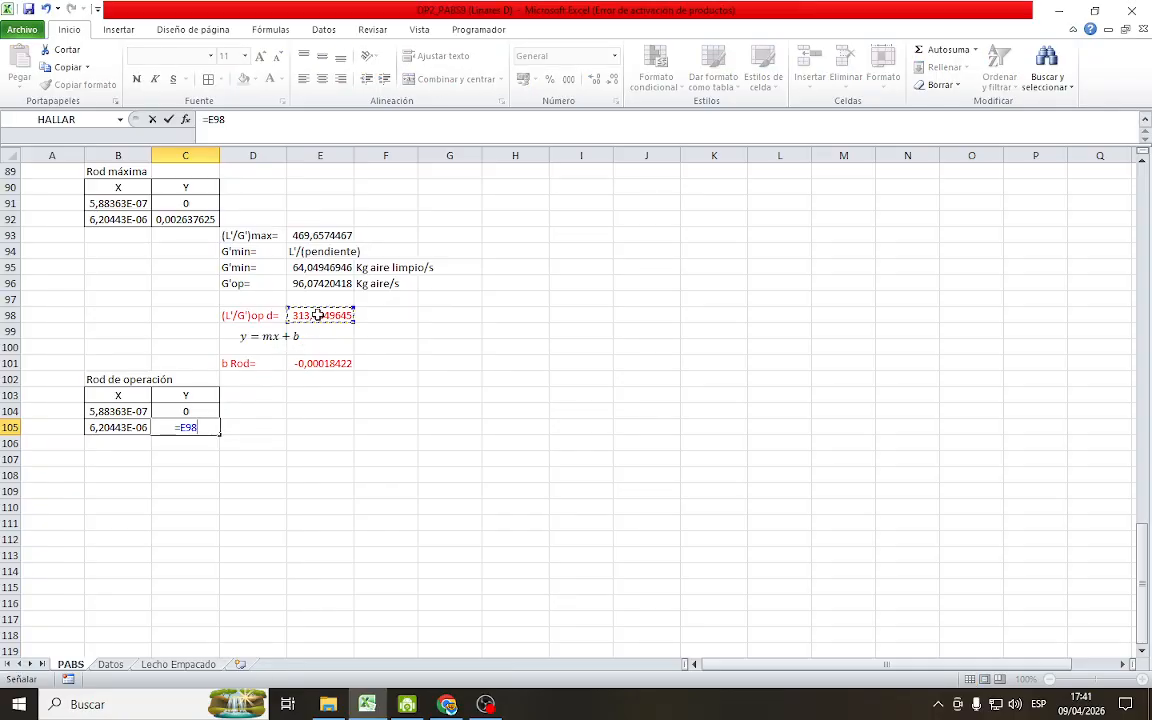
{"action": "type", "text": "*"}
{"action": "left_click", "coordinate": [133, 427]}
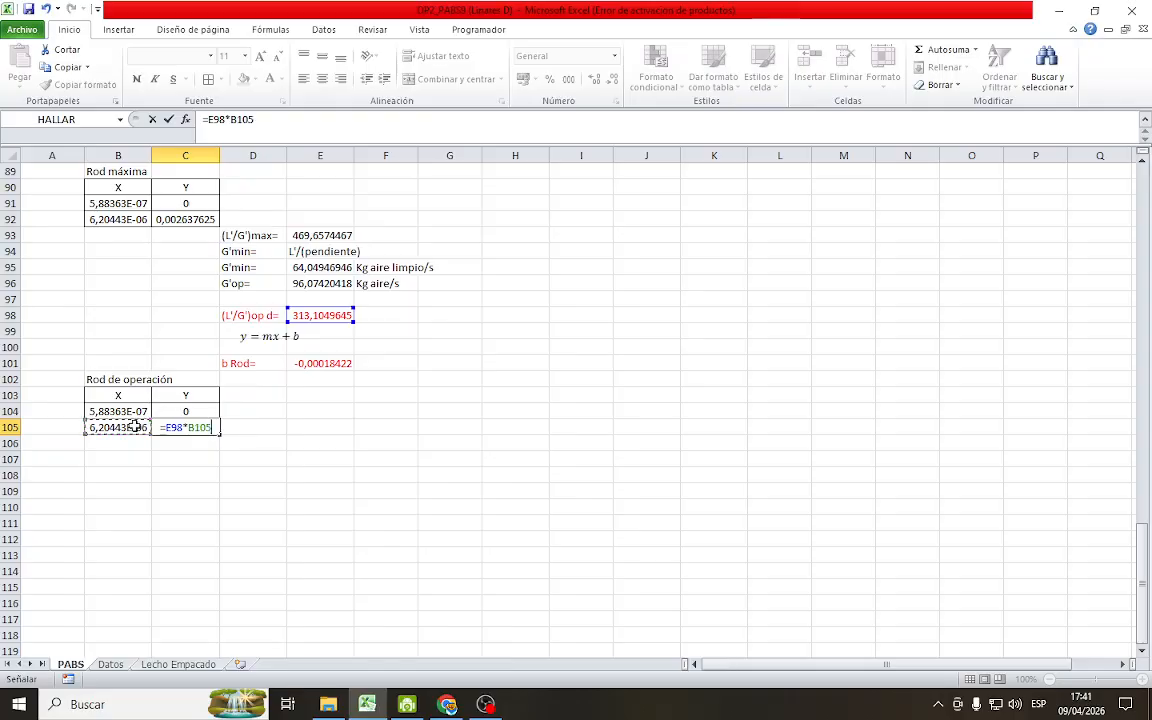
{"action": "type", "text": "/"}
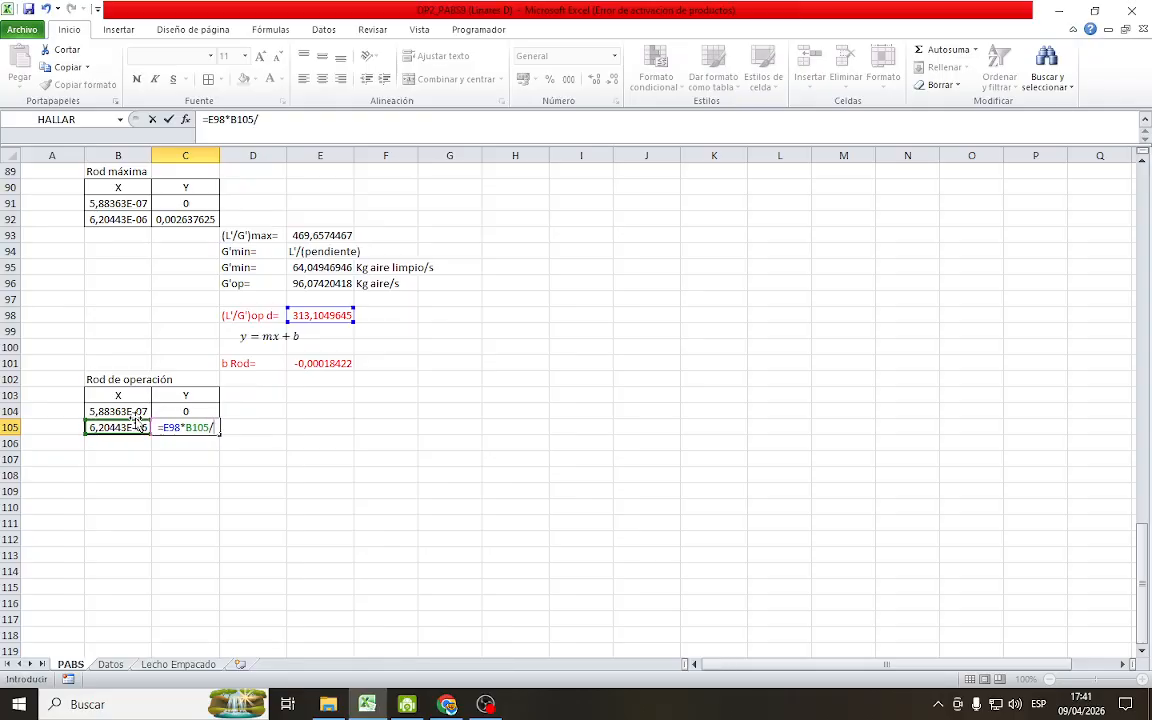
{"action": "key", "text": "BackSpace"}
{"action": "type", "text": "+"}
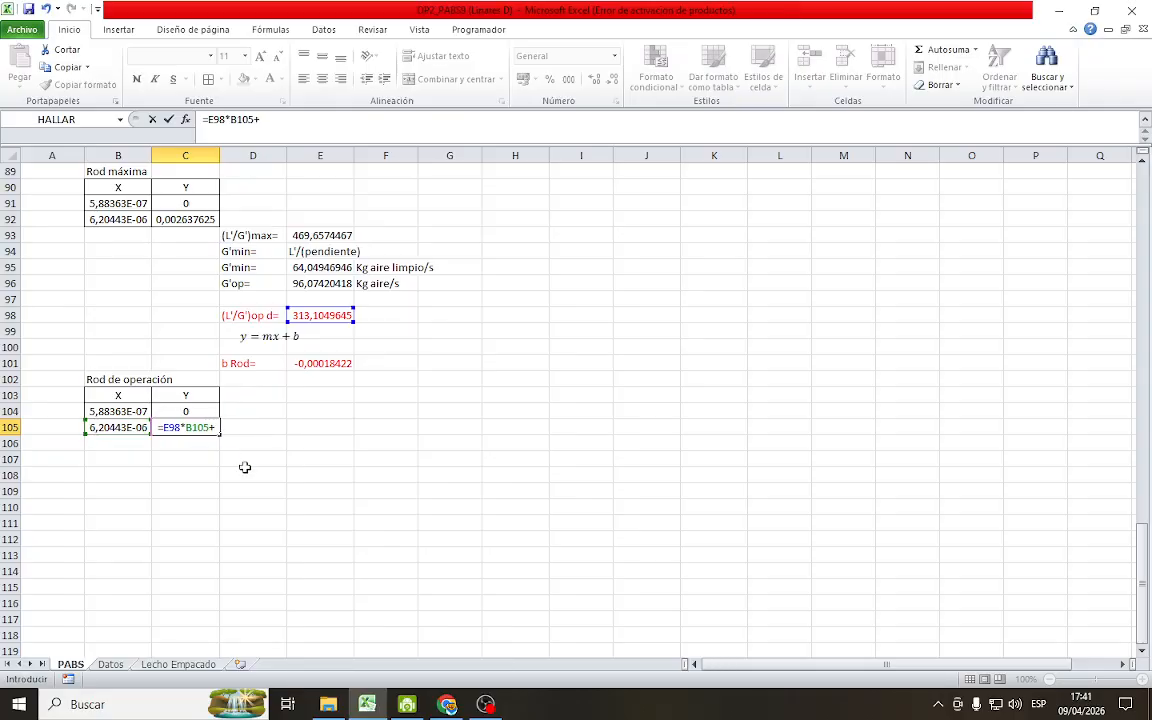
{"action": "left_click", "coordinate": [316, 357]}
{"action": "key", "text": "Return"}
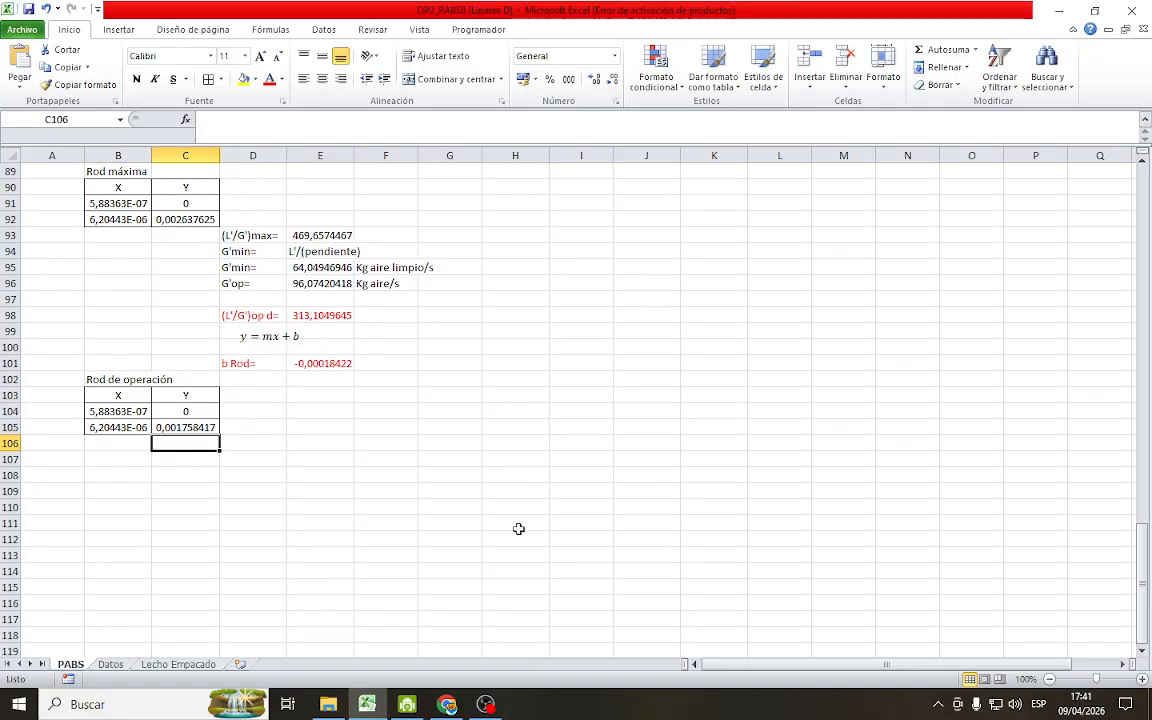
Edit the chart's Rod series so that its X values come from B104:B105 of the Rod de operación table
{"action": "scroll", "coordinate": [515, 527], "scroll_direction": "up", "scroll_amount": 5}
{"action": "scroll", "coordinate": [591, 546], "scroll_direction": "down", "scroll_amount": 5}
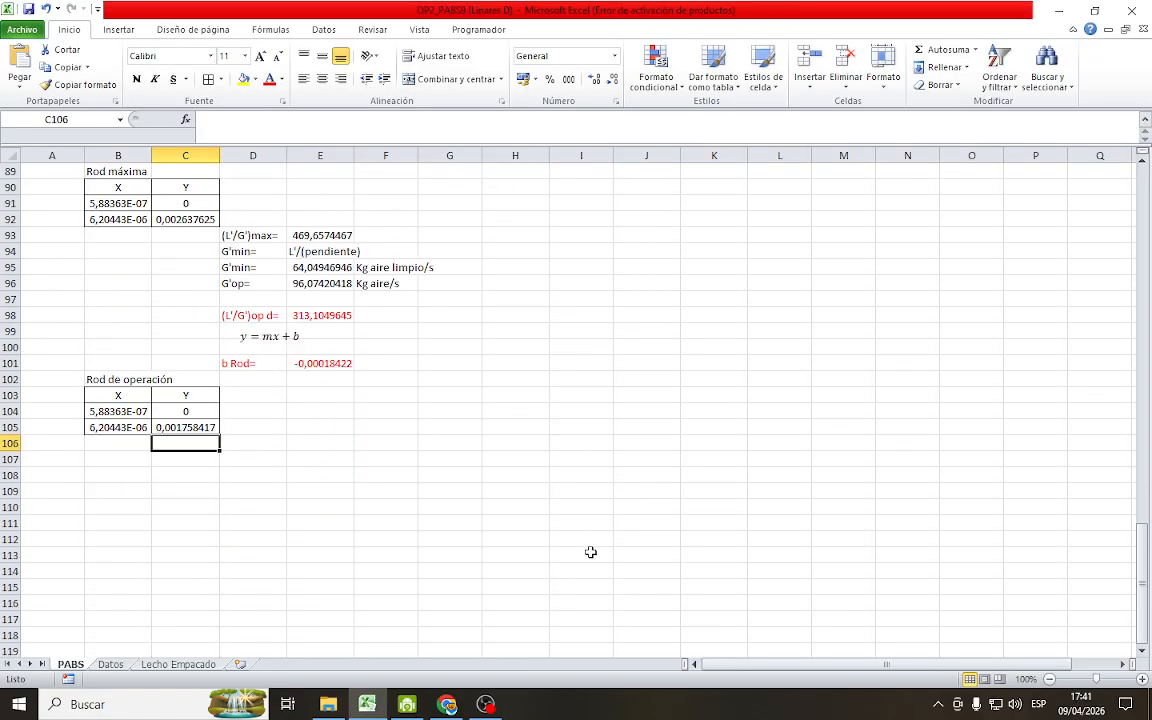
{"action": "scroll", "coordinate": [590, 550], "scroll_direction": "up", "scroll_amount": 4}
{"action": "scroll", "coordinate": [590, 550], "scroll_direction": "up", "scroll_amount": 14}
{"action": "scroll", "coordinate": [595, 548], "scroll_direction": "down", "scroll_amount": 5}
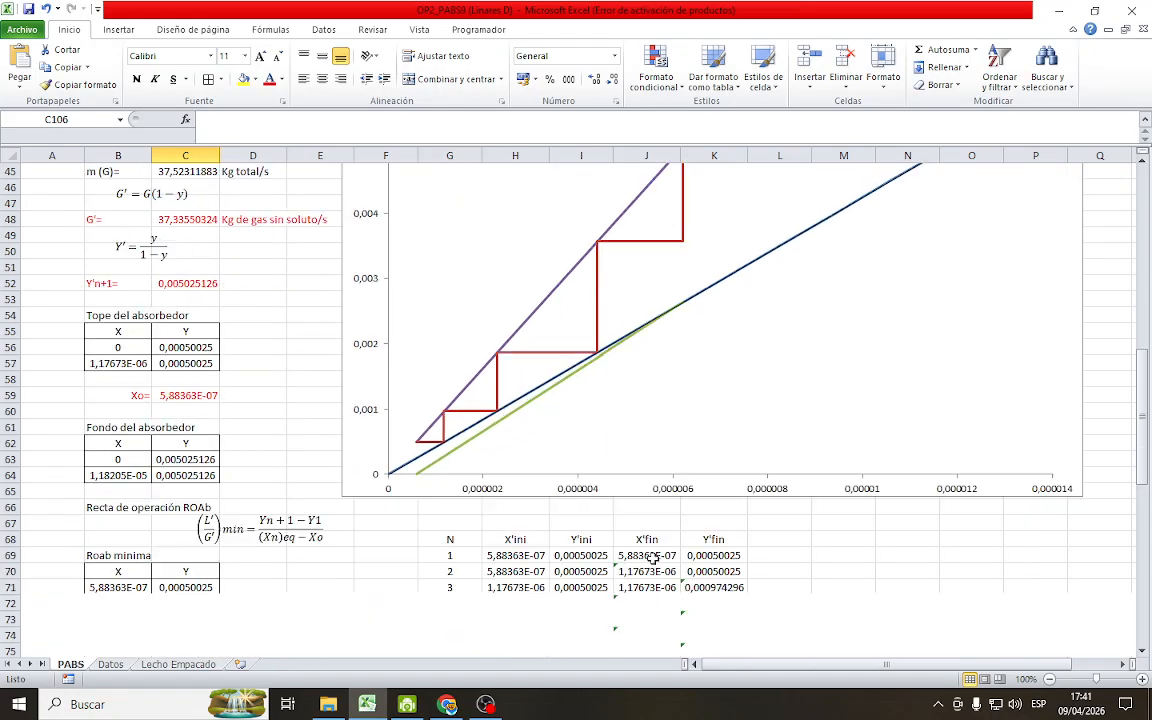
{"action": "left_click", "coordinate": [522, 346]}
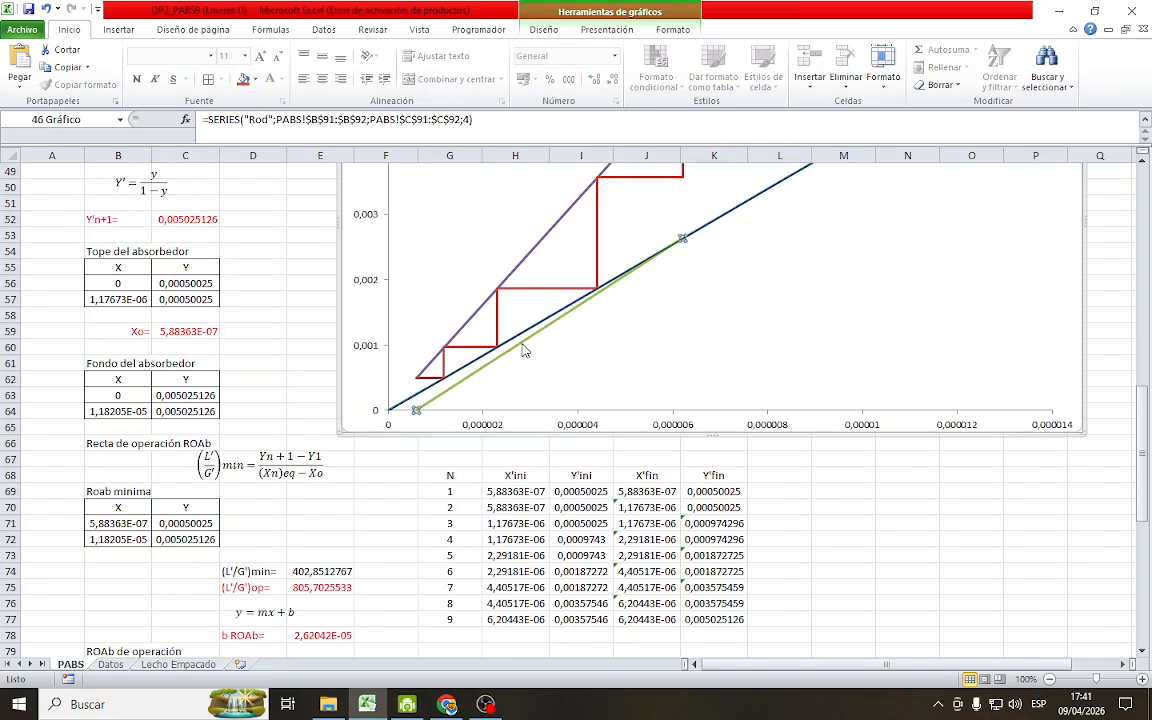
{"action": "right_click", "coordinate": [522, 346]}
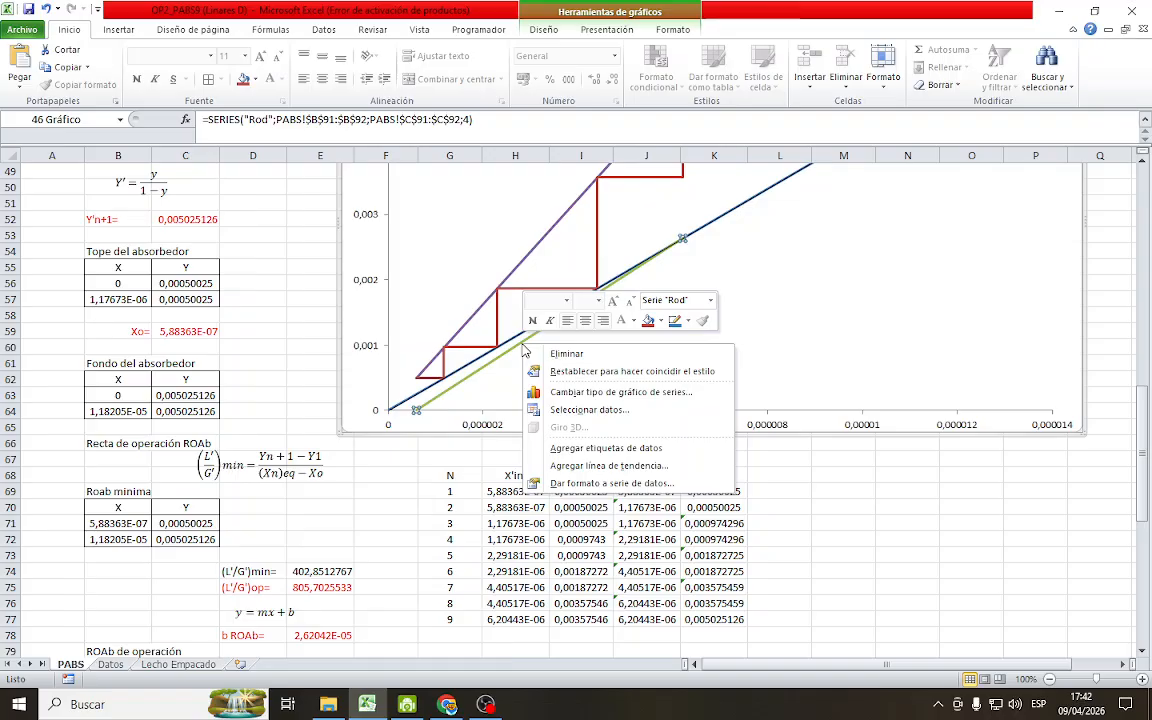
{"action": "left_click", "coordinate": [590, 410]}
{"action": "left_click", "coordinate": [581, 356]}
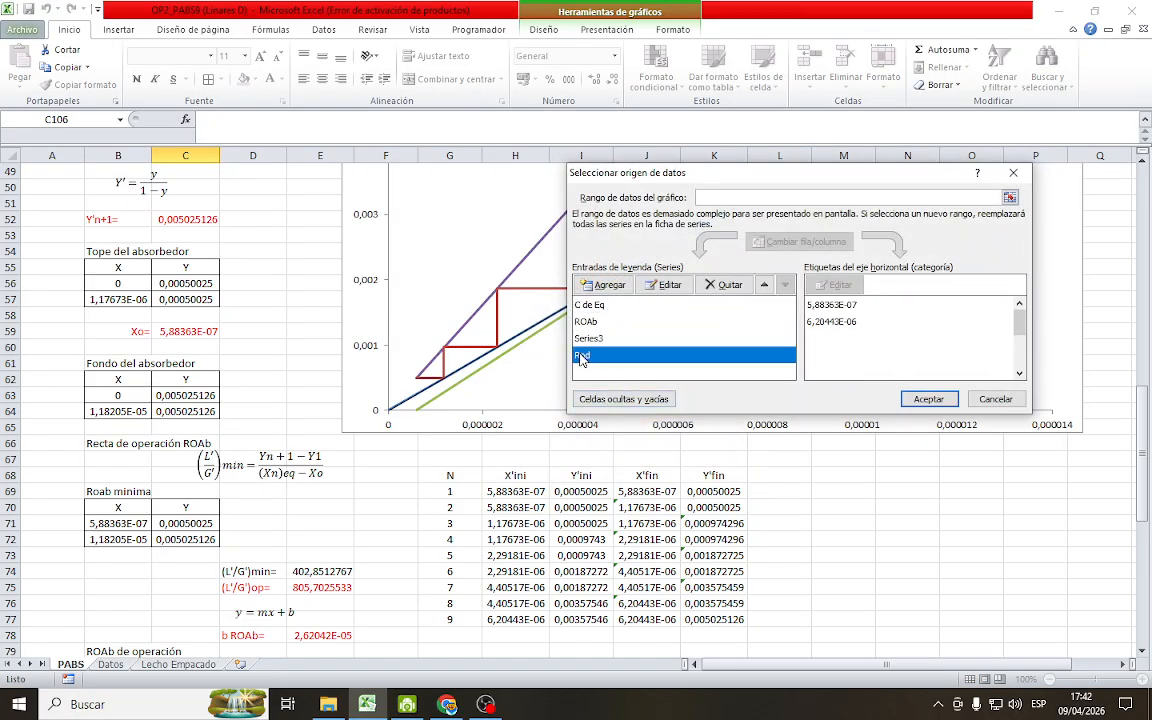
{"action": "left_click", "coordinate": [665, 284]}
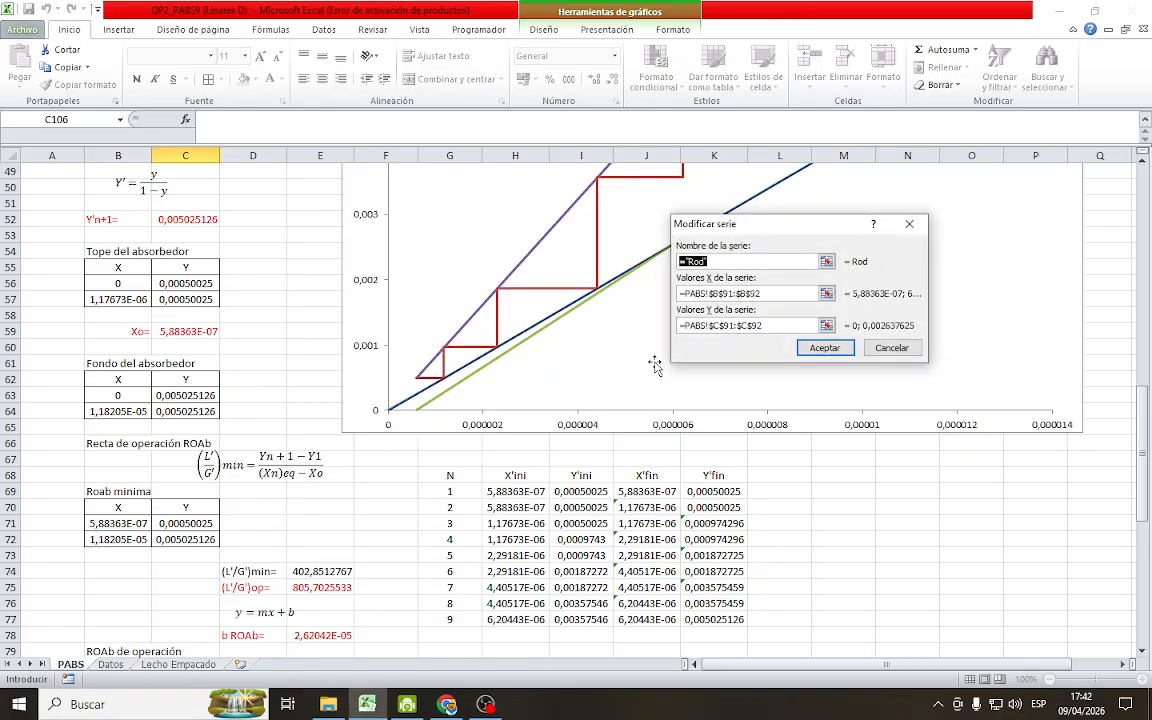
{"action": "left_click", "coordinate": [827, 293]}
{"action": "scroll", "coordinate": [306, 480], "scroll_direction": "down", "scroll_amount": 7}
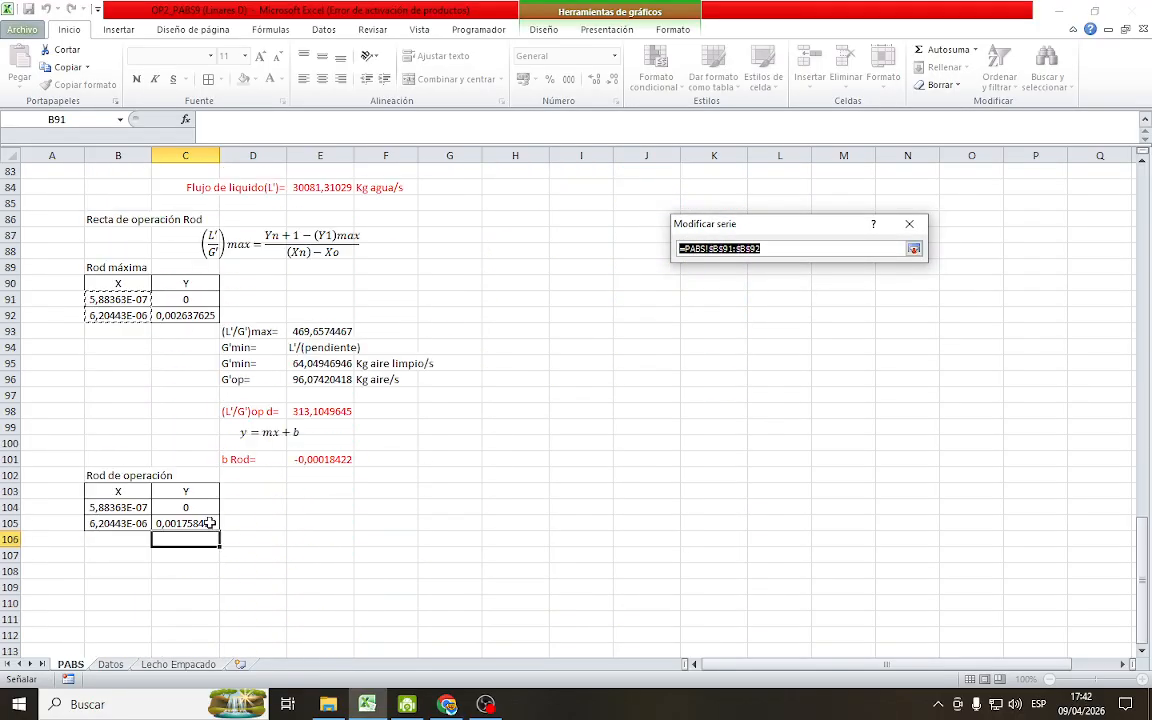
{"action": "left_click_drag", "start_coordinate": [117, 507], "coordinate": [120, 523]}
{"action": "left_click", "coordinate": [913, 248]}
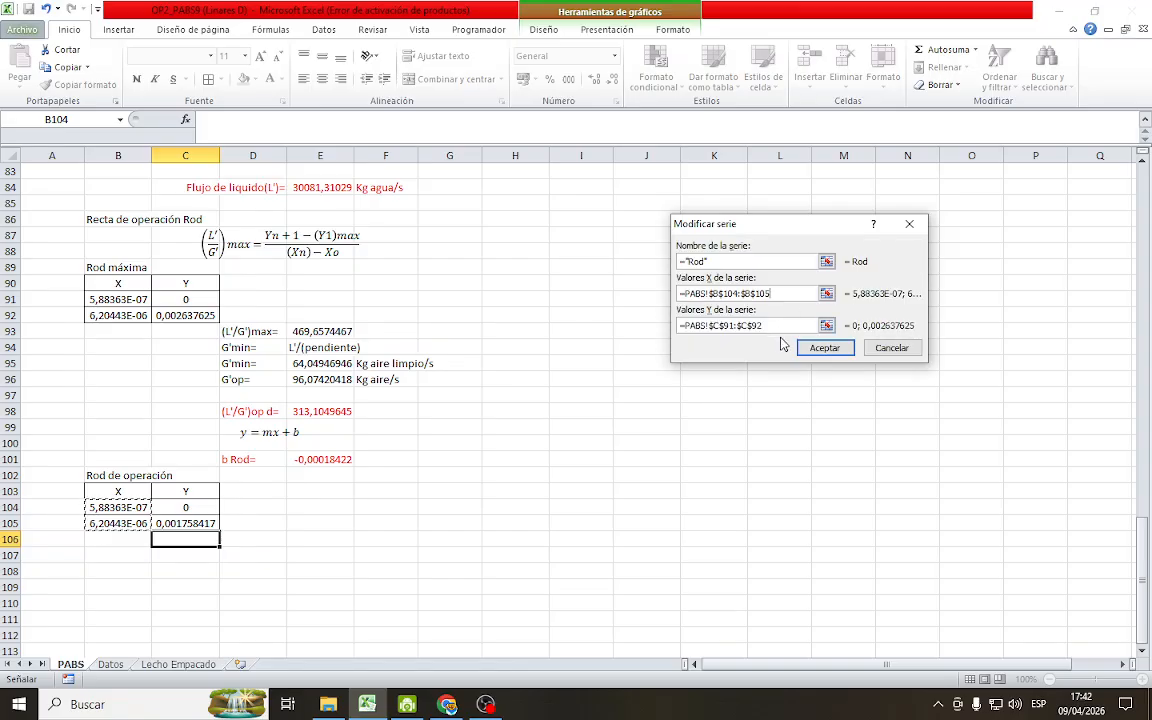
Set the Rod series' Y values to C104:C105 and apply the new data source to the chart
{"action": "left_click", "coordinate": [829, 327]}
{"action": "left_click", "coordinate": [829, 327]}
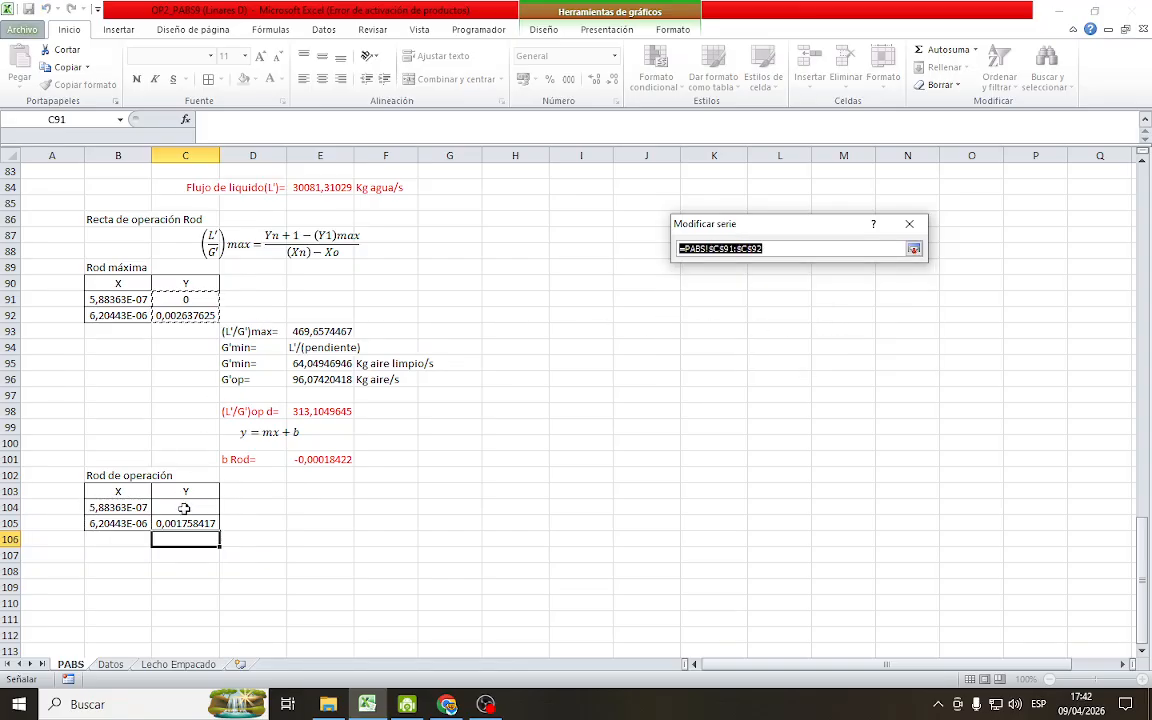
{"action": "left_click_drag", "start_coordinate": [185, 507], "coordinate": [185, 518]}
{"action": "left_click", "coordinate": [913, 248]}
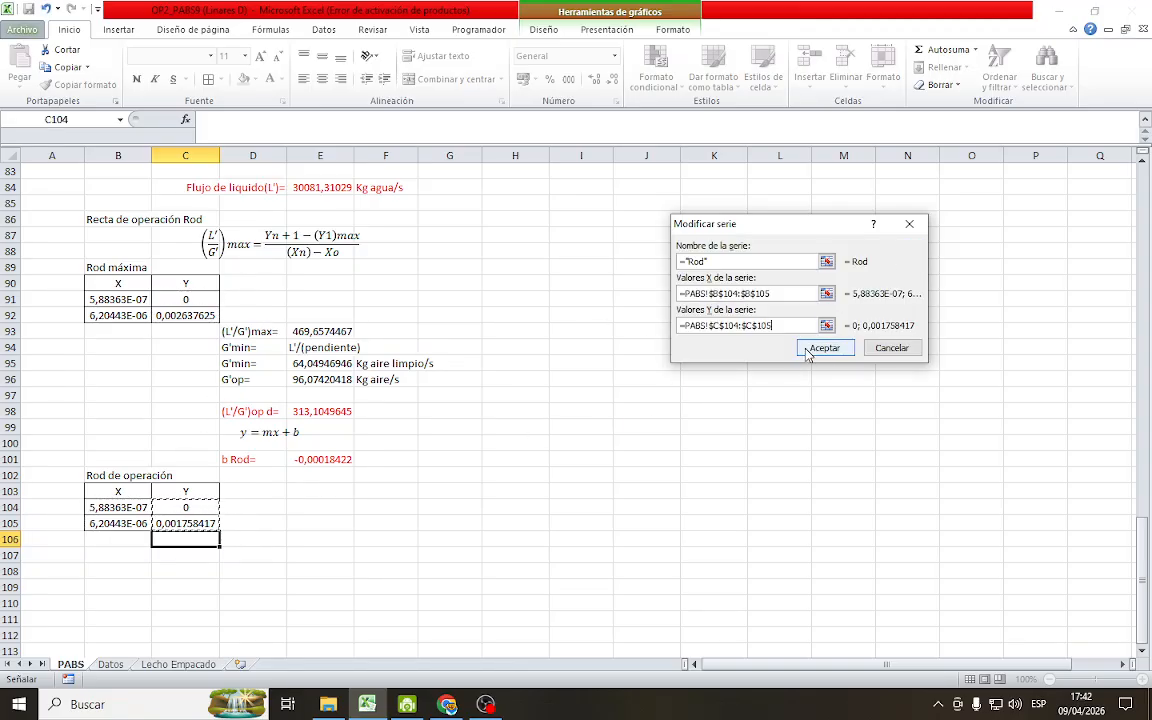
{"action": "left_click", "coordinate": [815, 350]}
{"action": "left_click", "coordinate": [866, 329]}
{"action": "scroll", "coordinate": [545, 419], "scroll_direction": "up", "scroll_amount": 10}
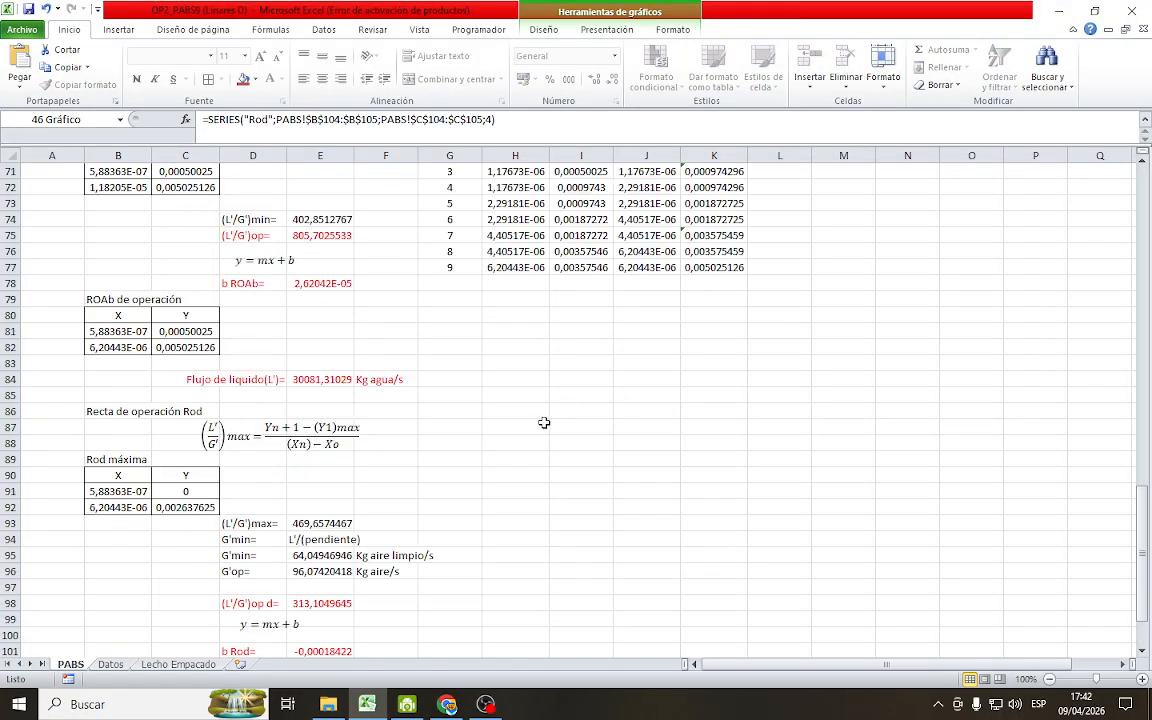
{"action": "left_click", "coordinate": [950, 524]}
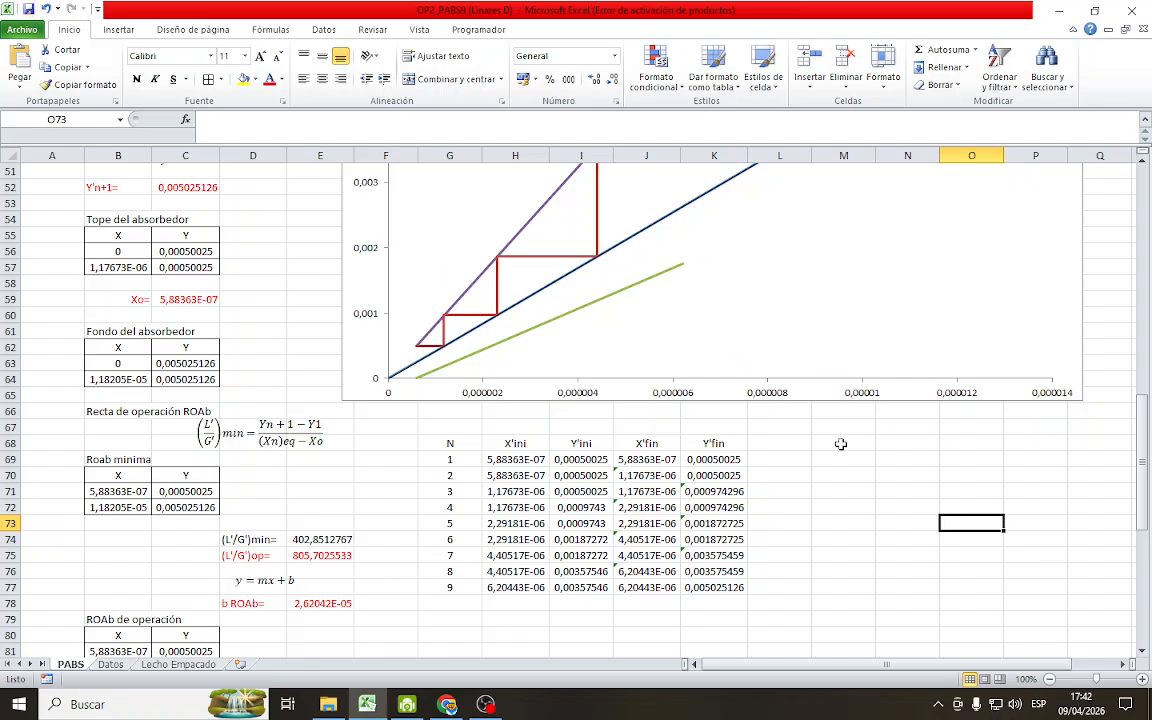
{"action": "scroll", "coordinate": [712, 528], "scroll_direction": "up", "scroll_amount": 1}
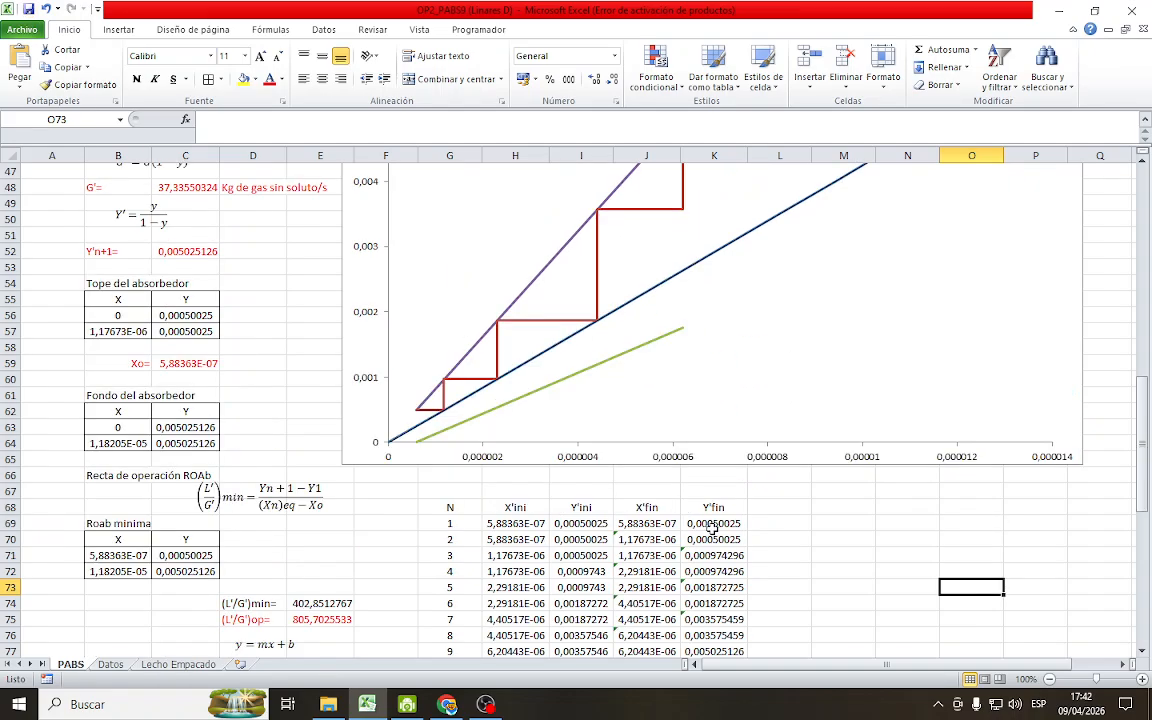
{"action": "scroll", "coordinate": [708, 530], "scroll_direction": "down", "scroll_amount": 2}
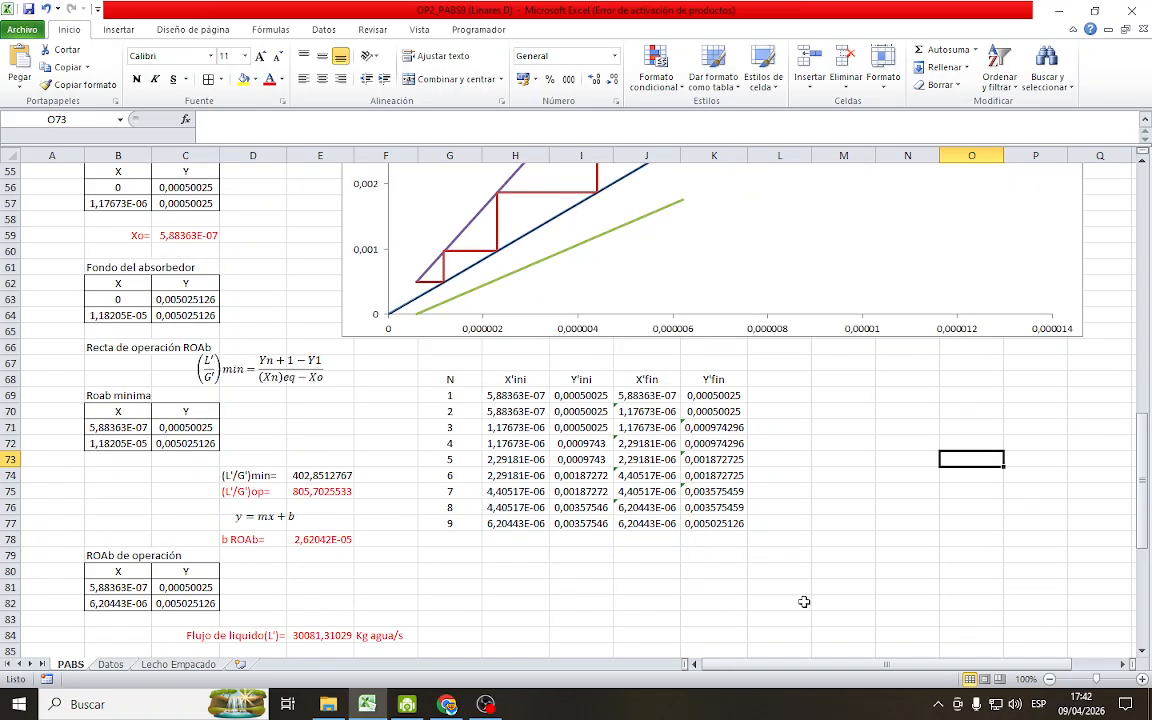
{"action": "scroll", "coordinate": [750, 630], "scroll_direction": "down", "scroll_amount": 8}
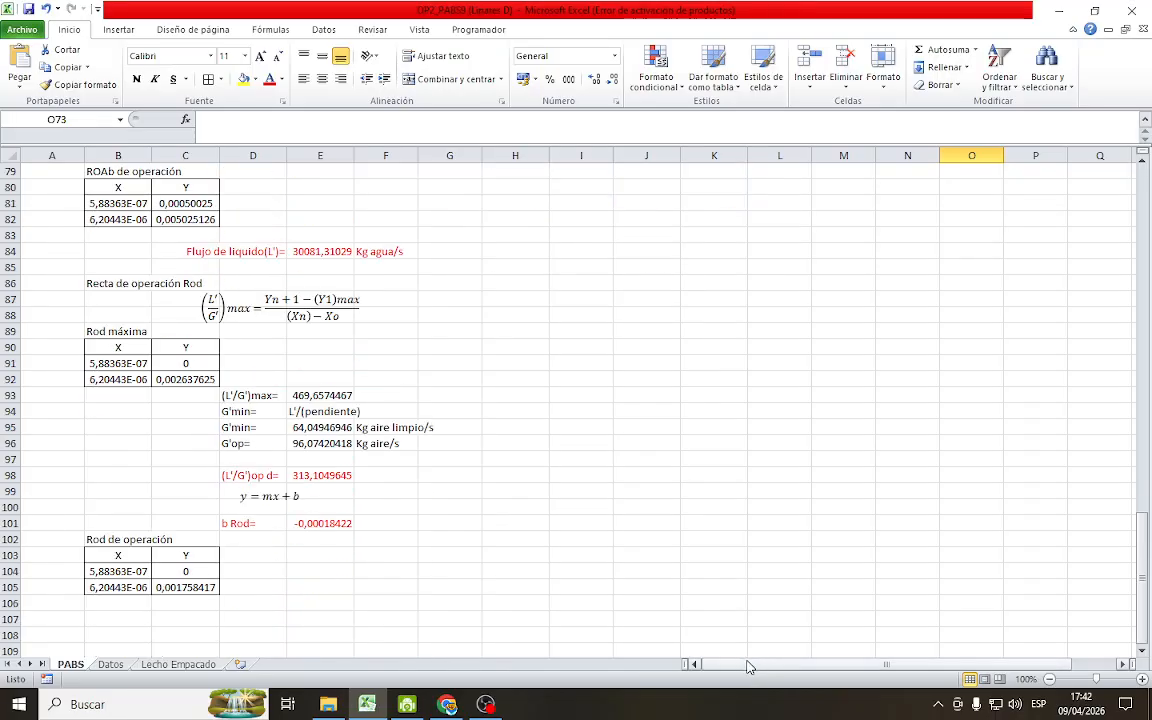
{"action": "scroll", "coordinate": [700, 660], "scroll_direction": "down", "scroll_amount": 2}
{"action": "scroll", "coordinate": [550, 604], "scroll_direction": "up", "scroll_amount": 10}
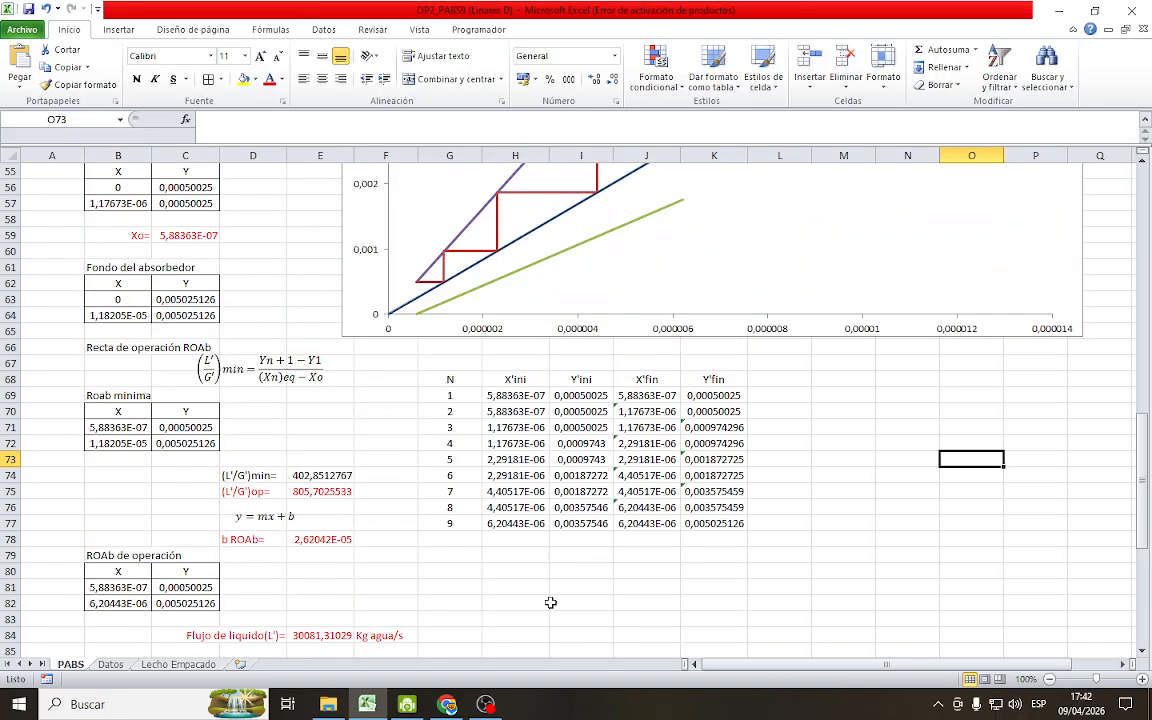
{"action": "scroll", "coordinate": [550, 603], "scroll_direction": "up", "scroll_amount": 3}
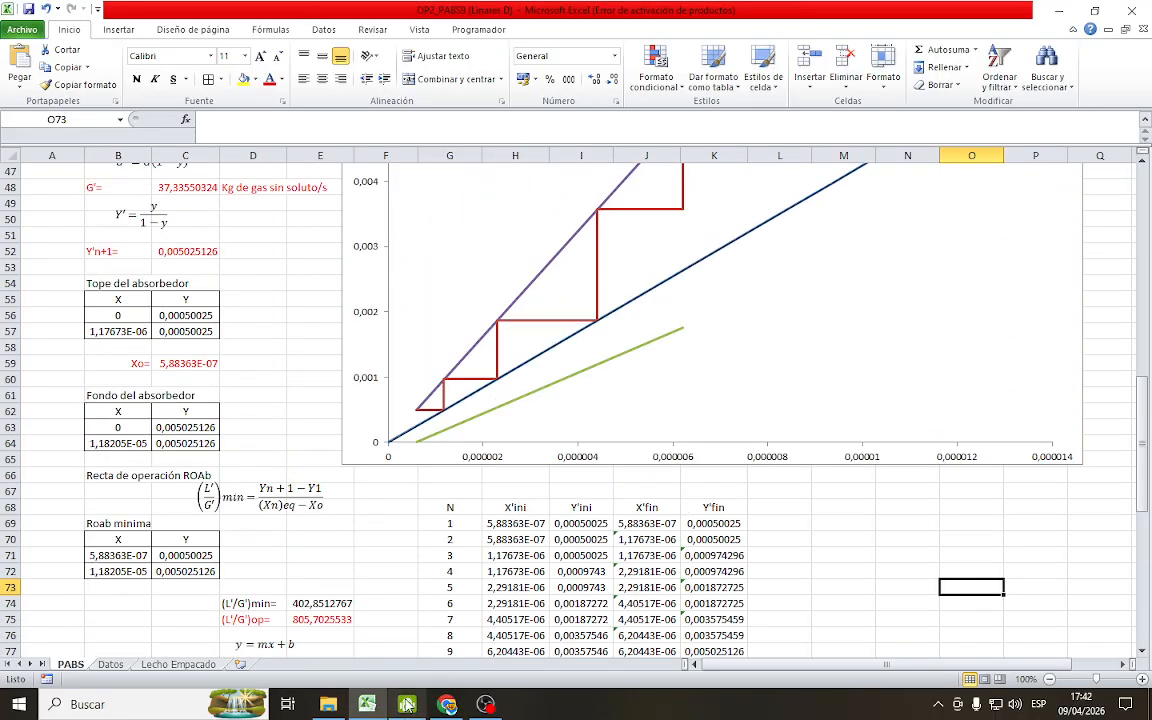
{"action": "left_click", "coordinate": [445, 705]}
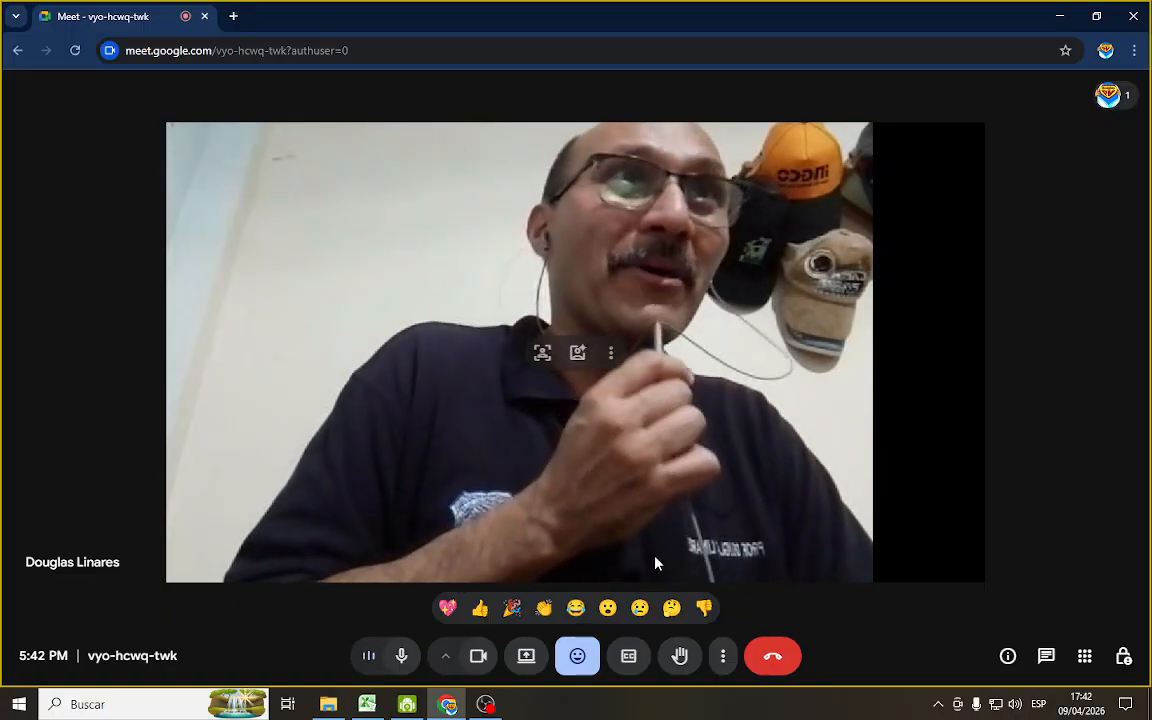
{"action": "left_click", "coordinate": [368, 706]}
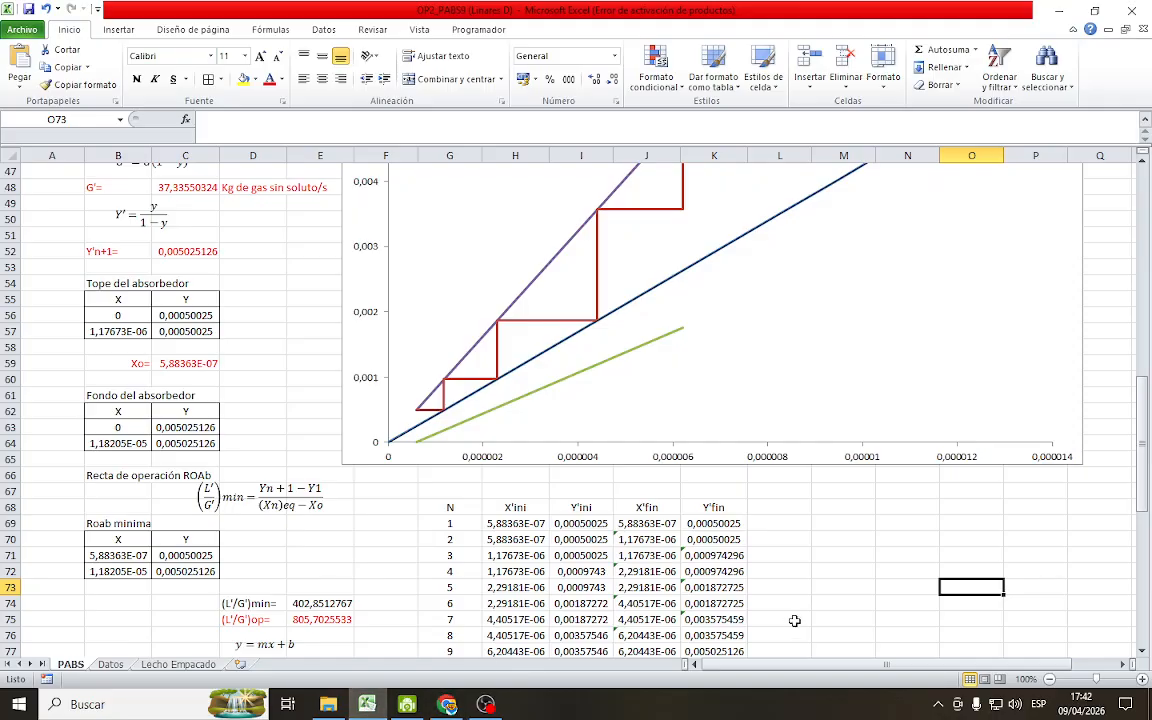
Move the whole absorber stage table (N, X'ini, Y'ini, X'fin, Y'fin) down two rows so its headers sit in row 70
{"action": "scroll", "coordinate": [464, 523], "scroll_direction": "down", "scroll_amount": 1}
{"action": "left_click_drag", "start_coordinate": [447, 433], "coordinate": [712, 588]}
{"action": "left_click_drag", "start_coordinate": [597, 598], "coordinate": [597, 630]}
Enter the title Platos del Absorbedor in G69 above the stage table
{"action": "left_click", "coordinate": [463, 457]}
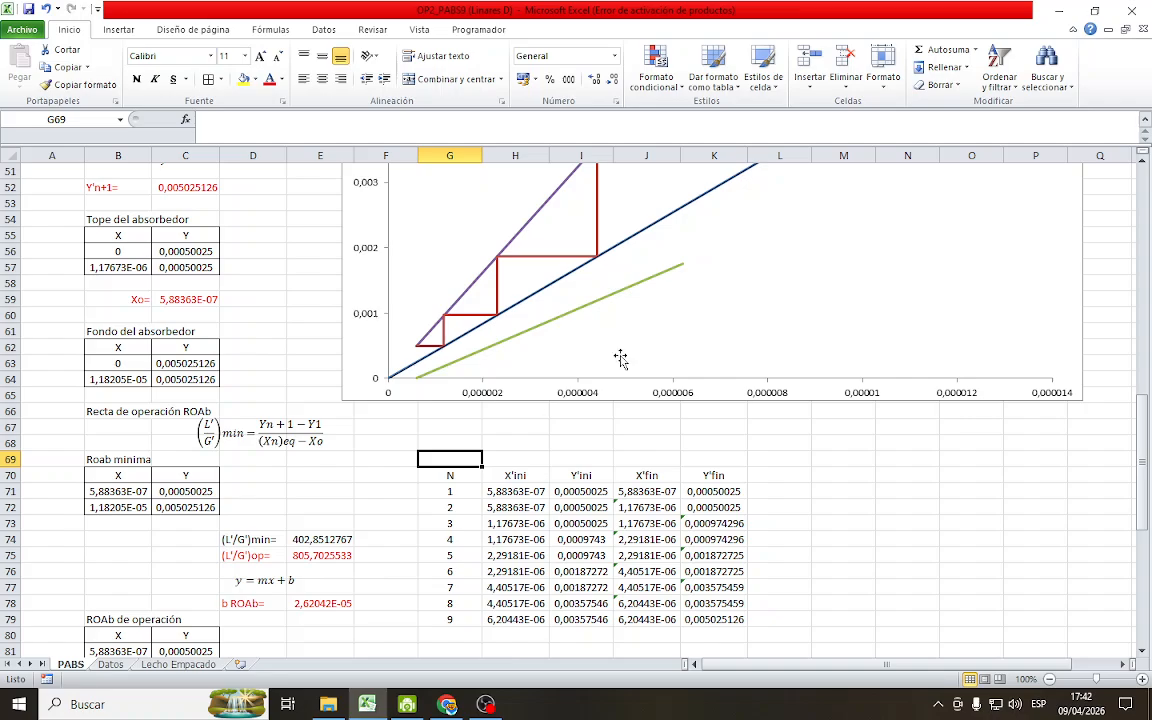
{"action": "type", "text": "Platos del Absorbe"}
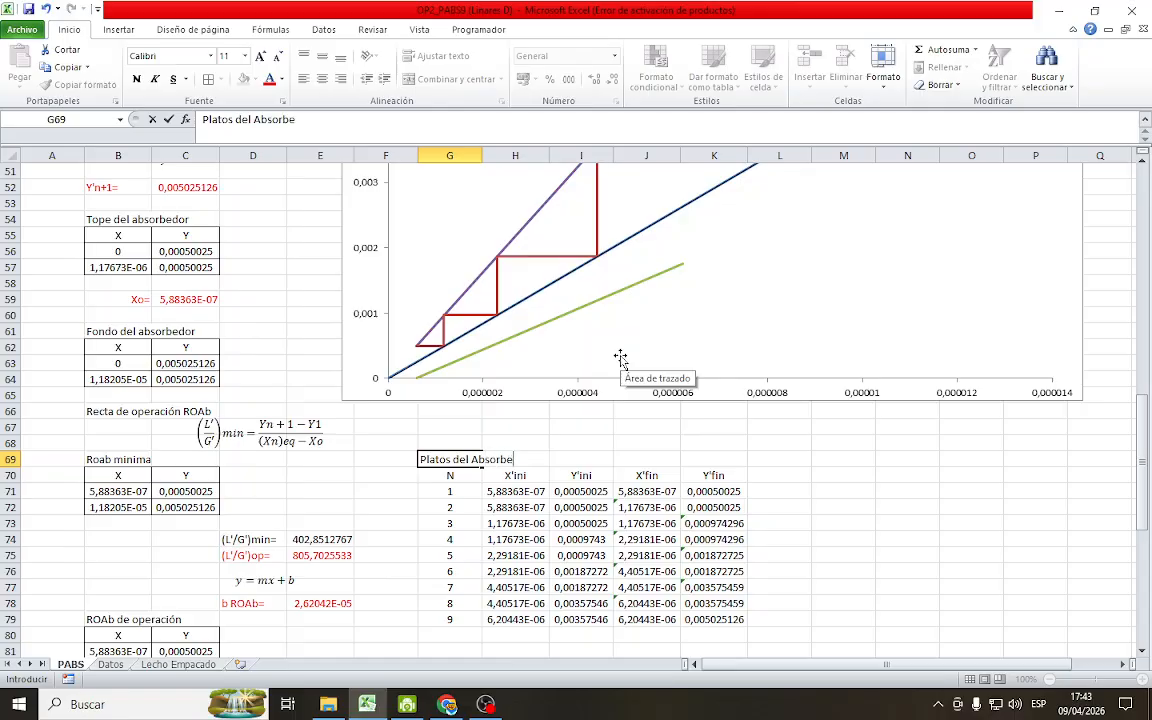
{"action": "type", "text": "dor"}
{"action": "key", "text": "Return"}
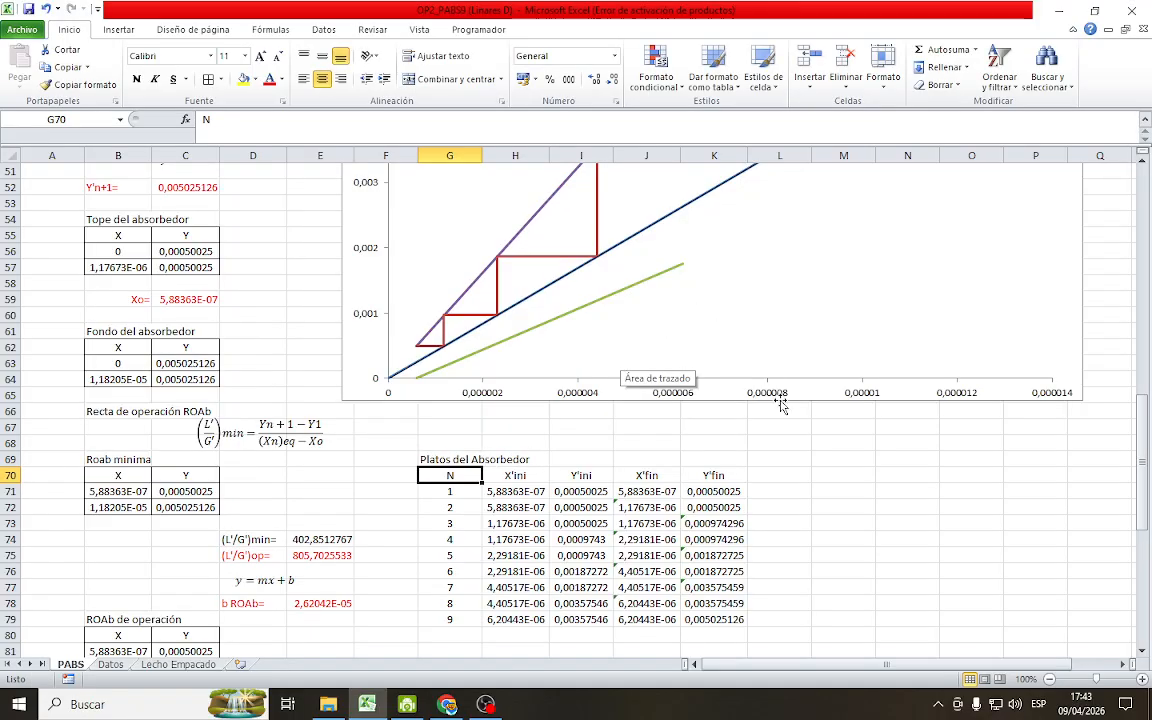
Enter the title Platos del desorbedor in M69, beside the absorber stage table
{"action": "scroll", "coordinate": [765, 534], "scroll_direction": "down", "scroll_amount": 1}
{"action": "scroll", "coordinate": [765, 534], "scroll_direction": "down", "scroll_amount": 1}
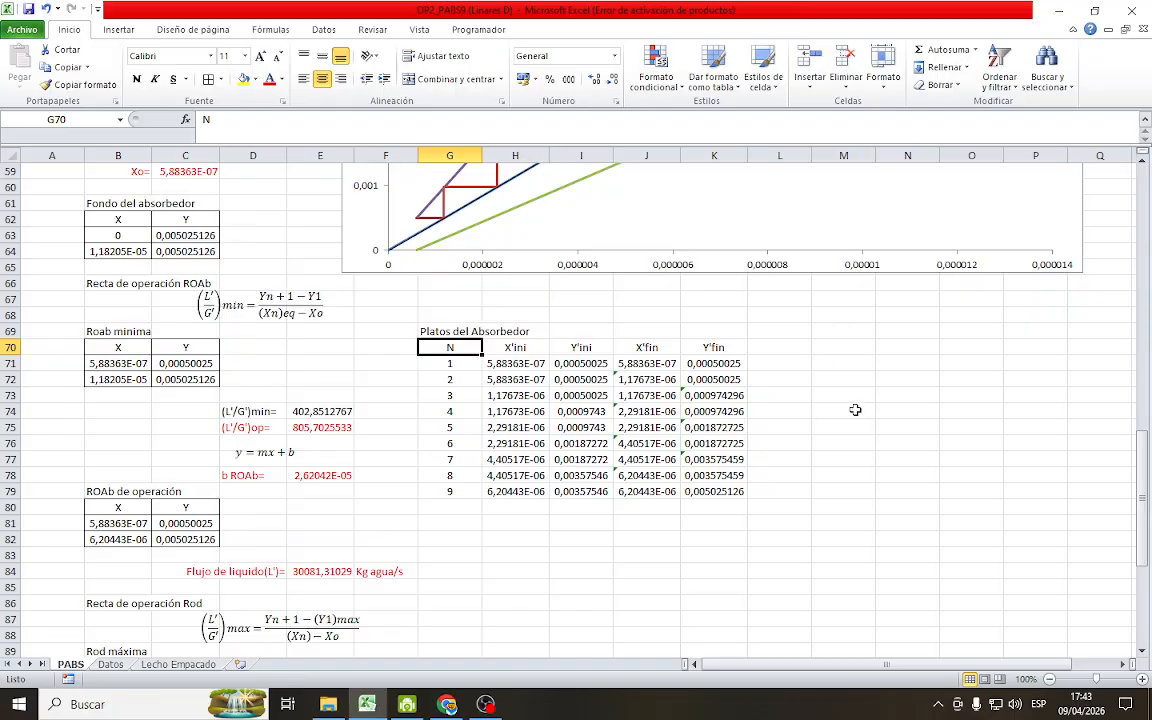
{"action": "left_click_drag", "start_coordinate": [869, 667], "coordinate": [912, 667]}
{"action": "left_click", "coordinate": [710, 326]}
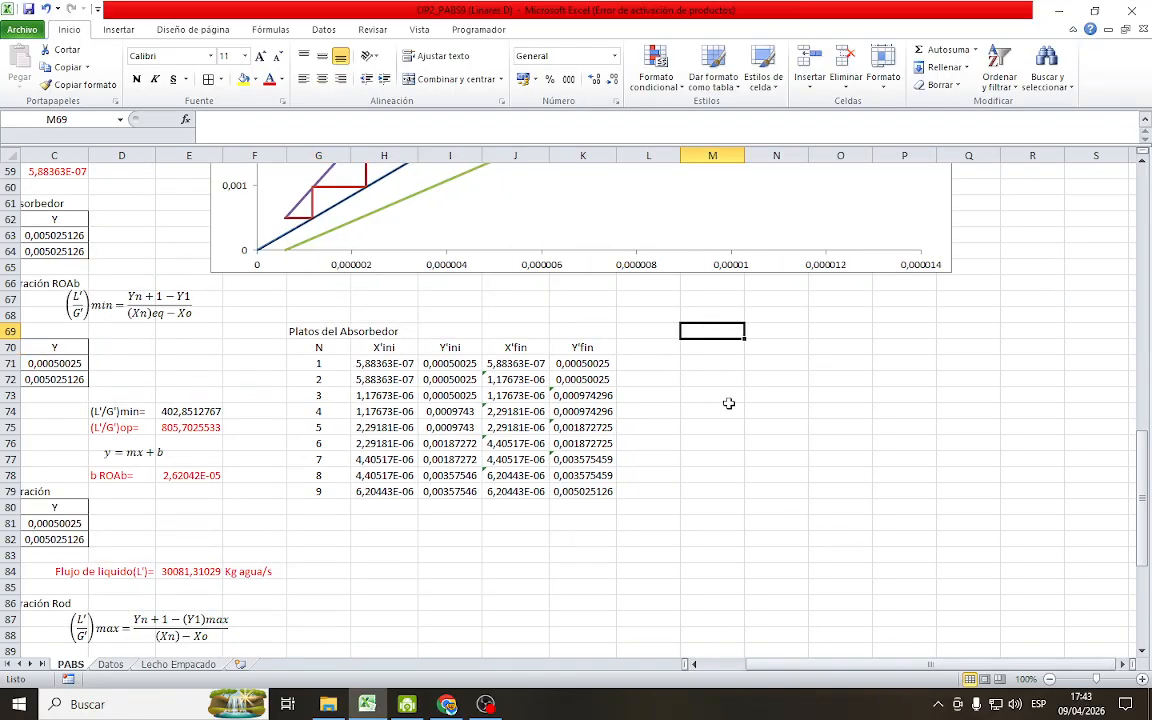
{"action": "type", "text": "Platos del desor"}
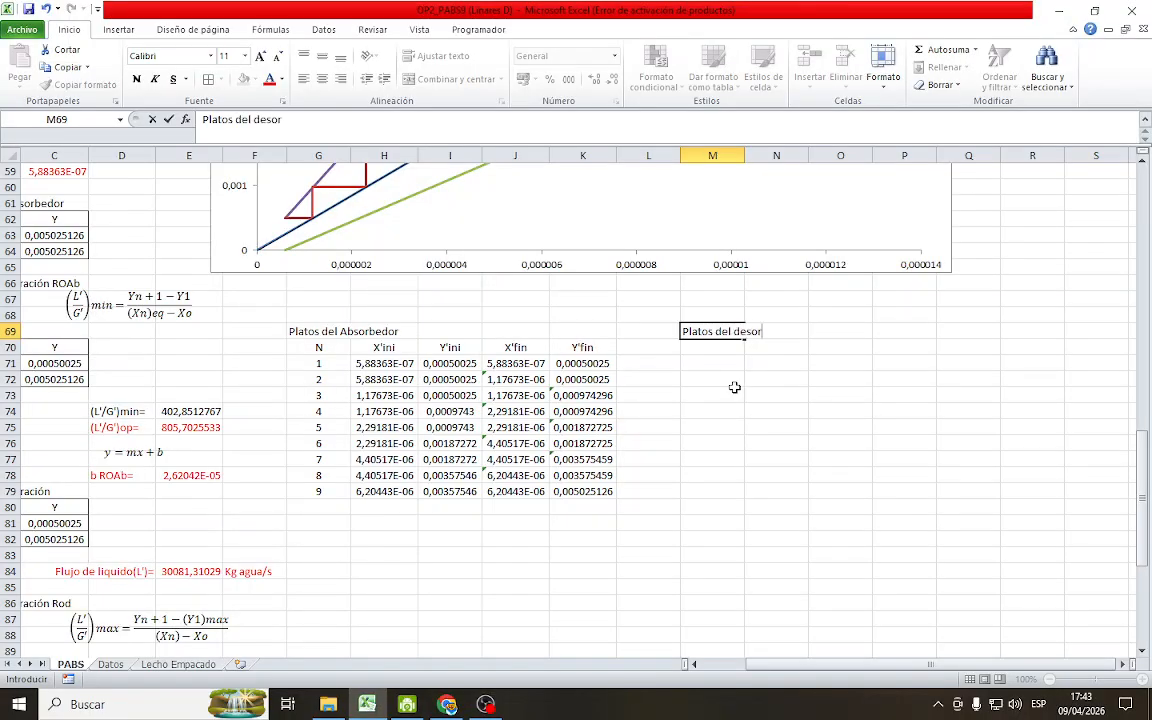
{"action": "type", "text": "bedor"}
{"action": "key", "text": "Return"}
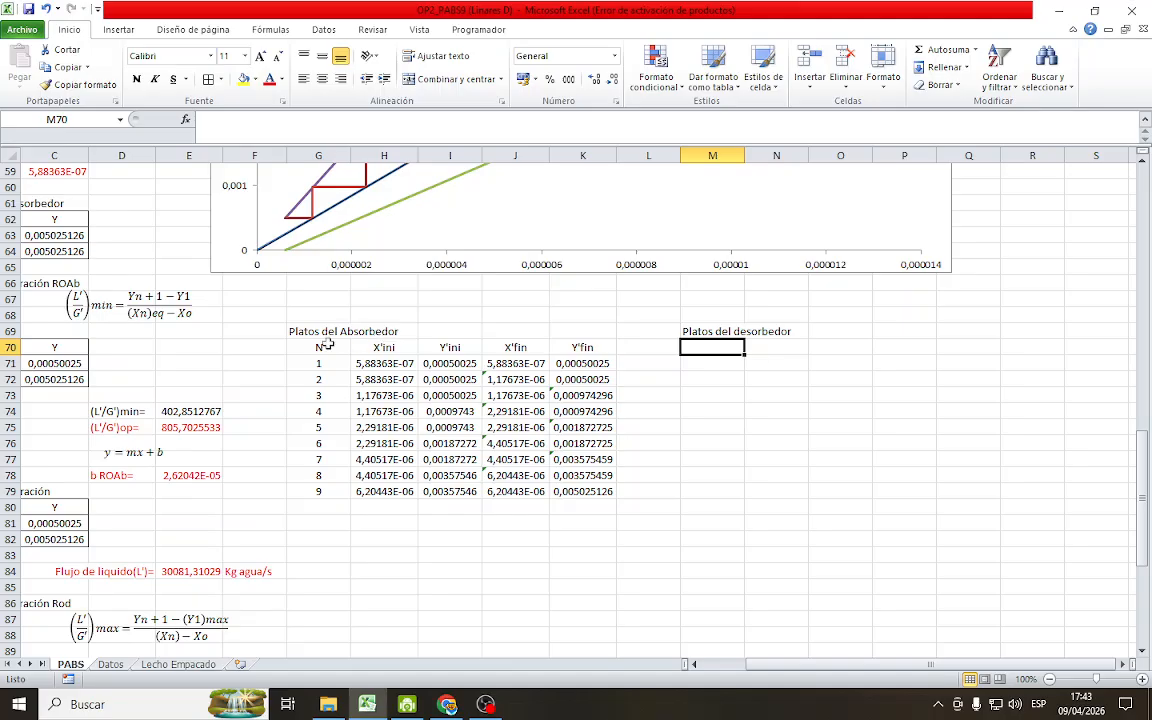
Copy the absorber stage headers G70:K70 to M70 for the desorber table and enter 1 as the first stage number in M71
{"action": "left_click_drag", "start_coordinate": [327, 344], "coordinate": [568, 344]}
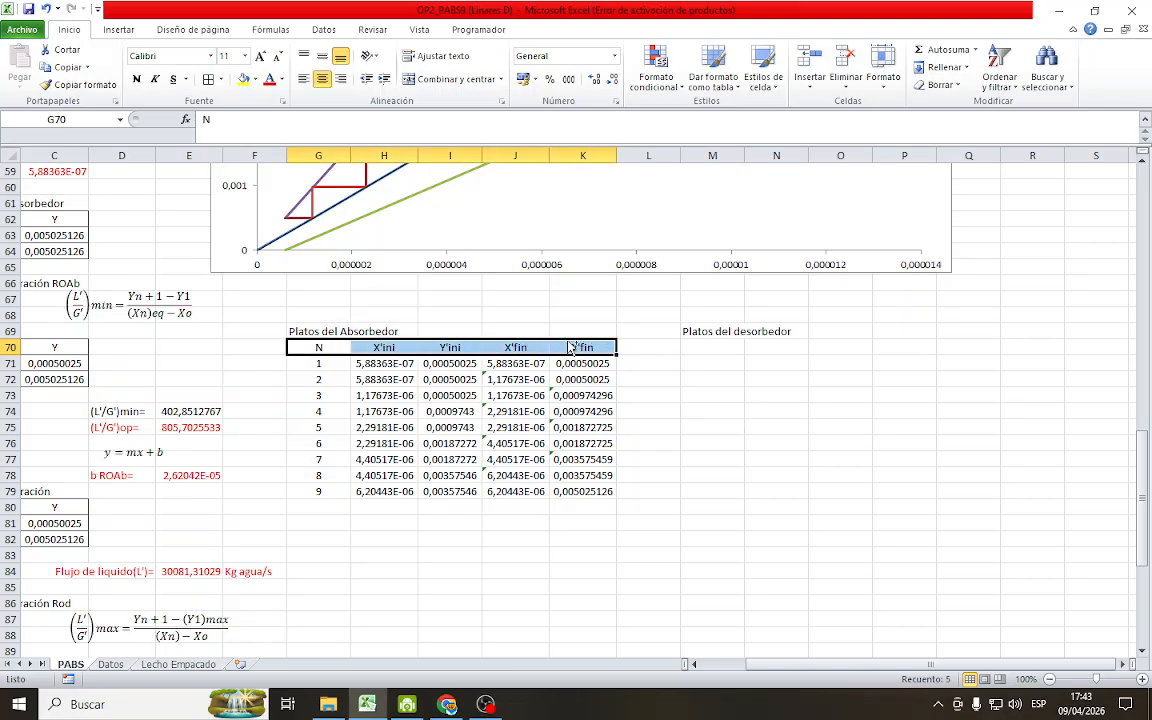
{"action": "key", "text": "ctrl+c"}
{"action": "left_click", "coordinate": [715, 344]}
{"action": "key", "text": "ctrl+v"}
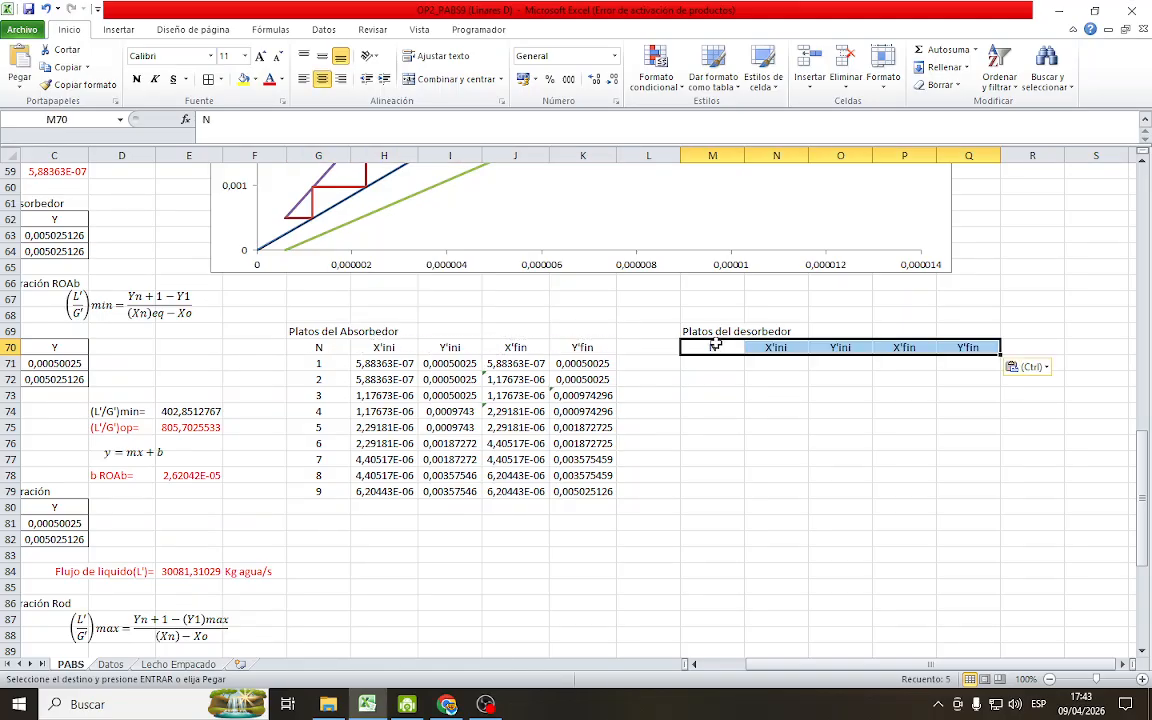
{"action": "left_click", "coordinate": [800, 410]}
{"action": "left_click", "coordinate": [711, 360]}
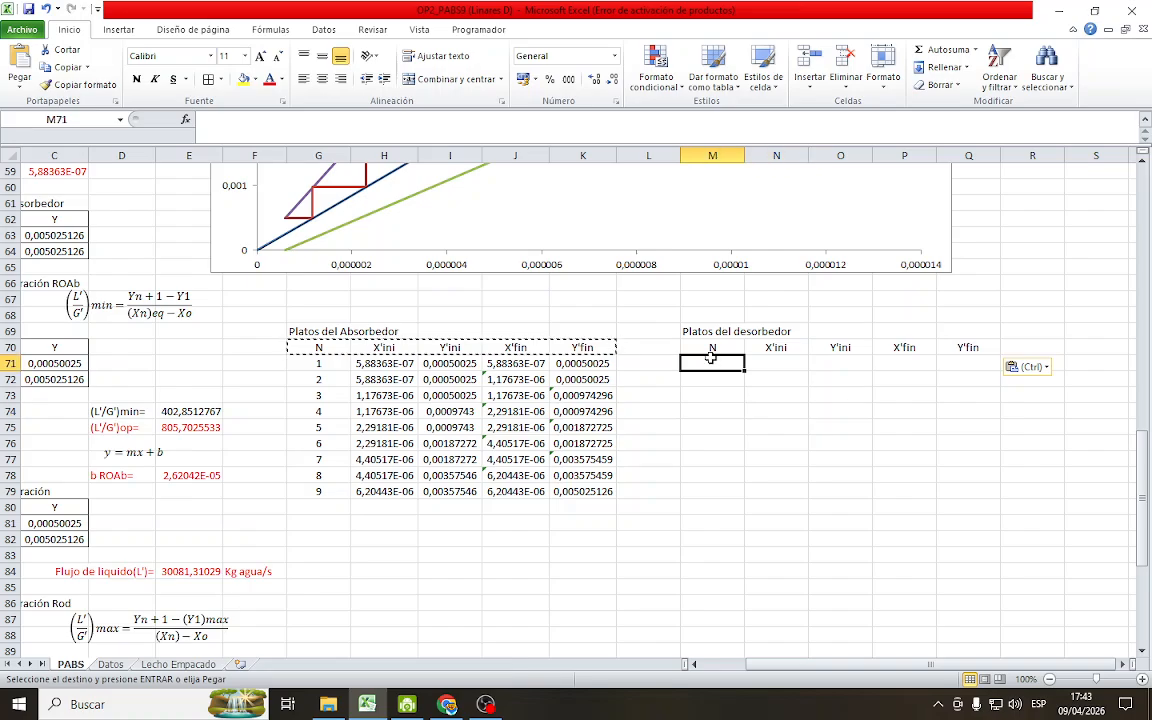
{"action": "type", "text": "1"}
{"action": "key", "text": "Return"}
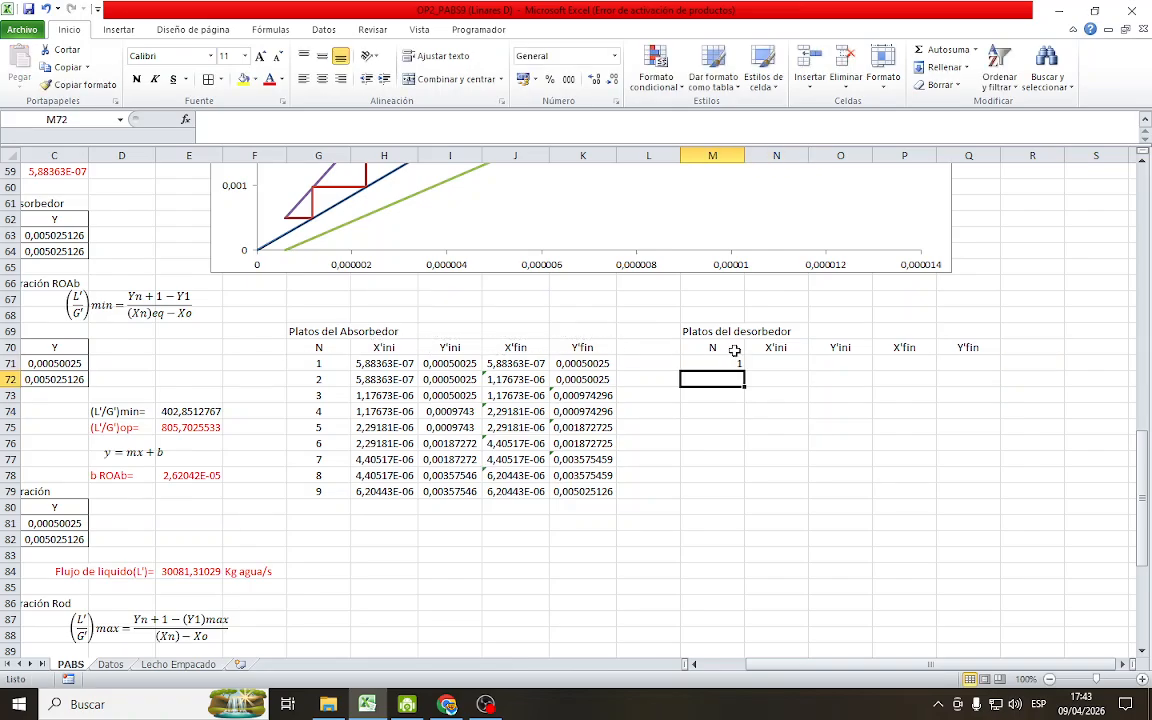
{"action": "left_click", "coordinate": [766, 350]}
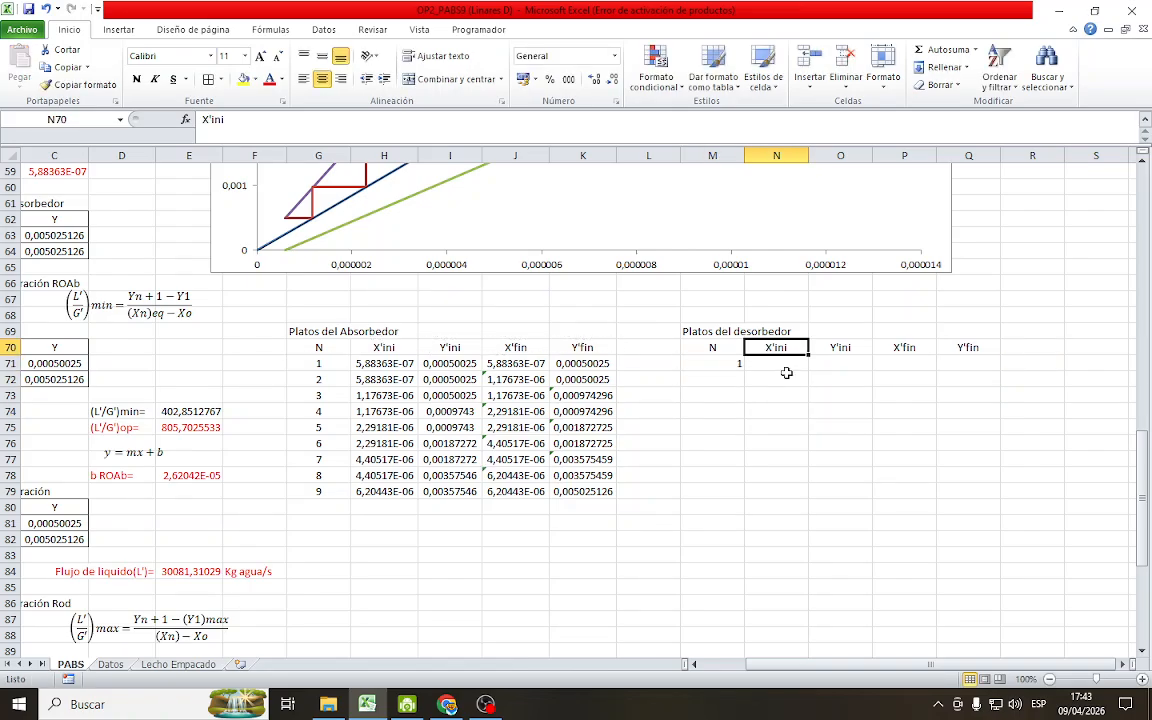
{"action": "left_click", "coordinate": [760, 365]}
{"action": "scroll", "coordinate": [790, 340], "scroll_direction": "up", "scroll_amount": 3}
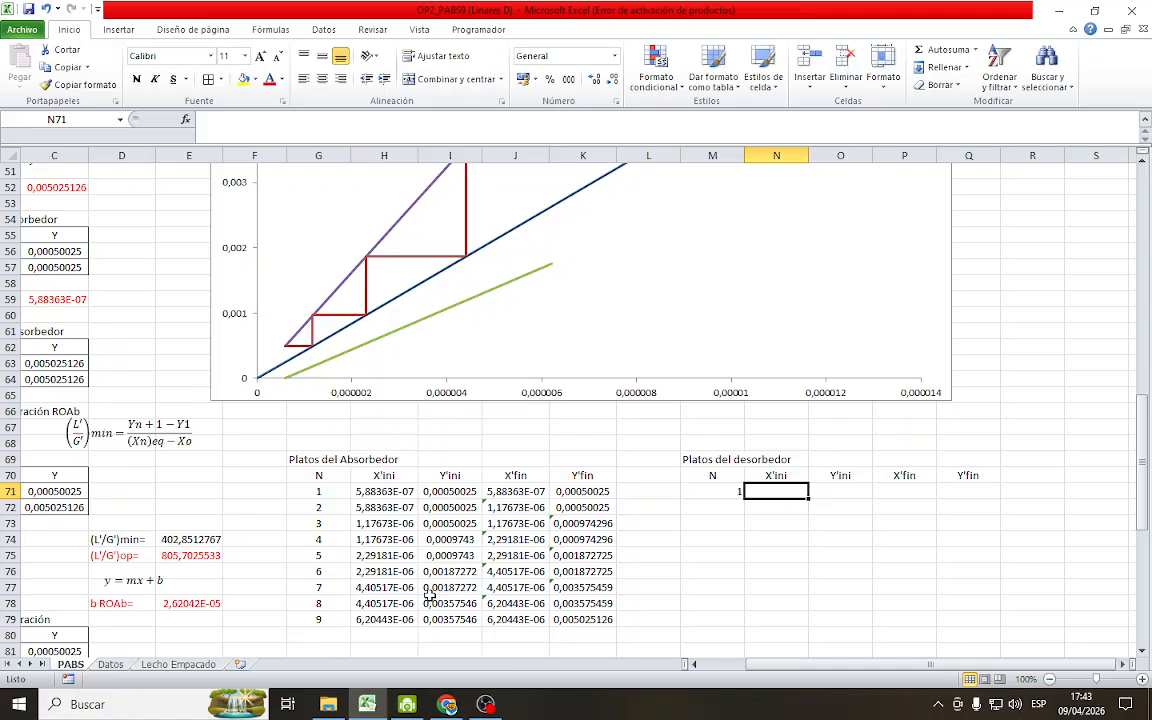
{"action": "left_click", "coordinate": [445, 700]}
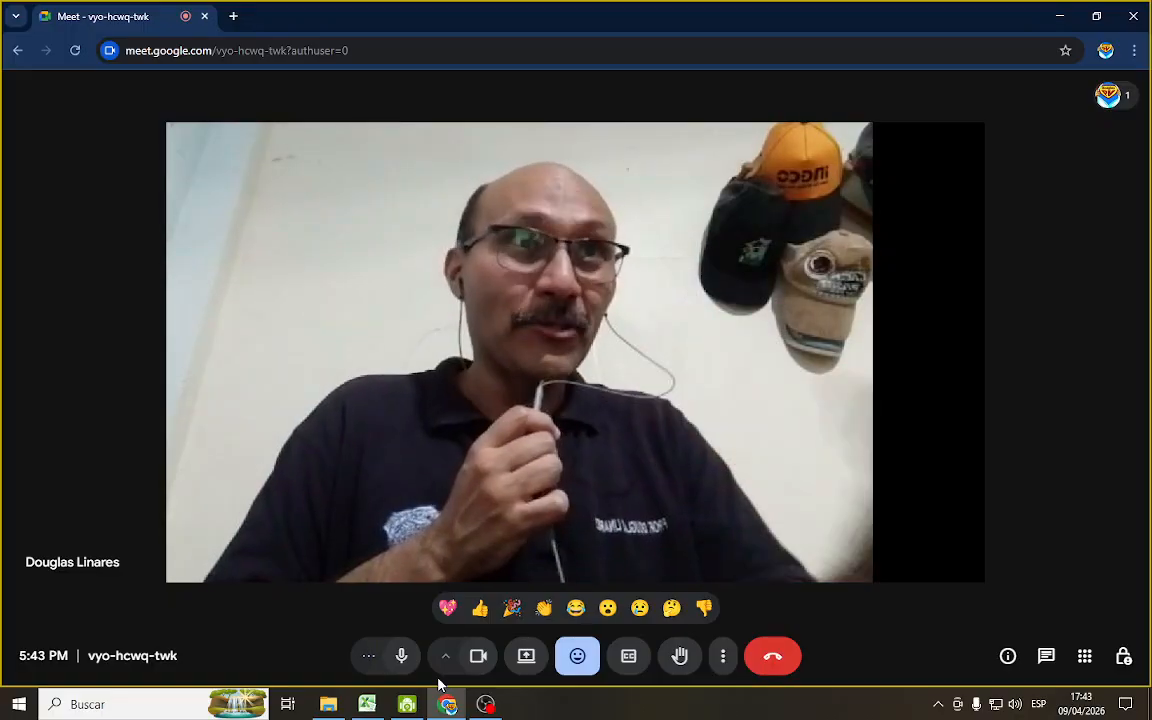
{"action": "left_click", "coordinate": [367, 704]}
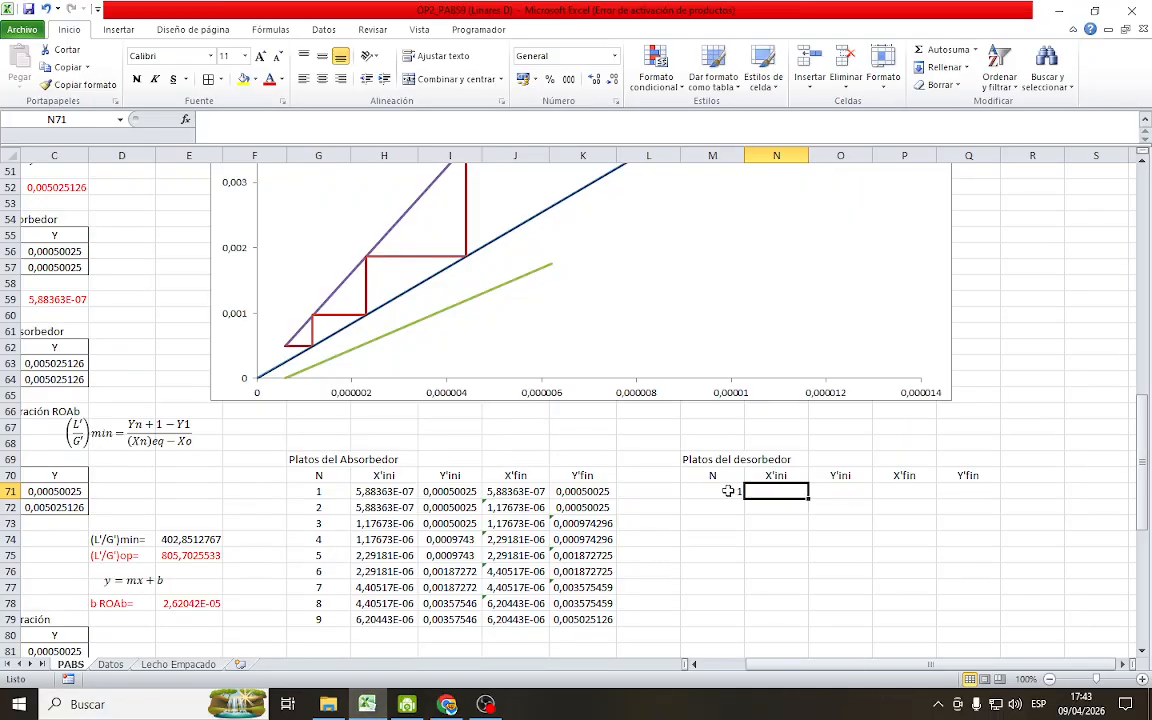
Center the contents of the desorber stage table range M70:Q79
{"action": "left_click_drag", "start_coordinate": [712, 476], "coordinate": [975, 620]}
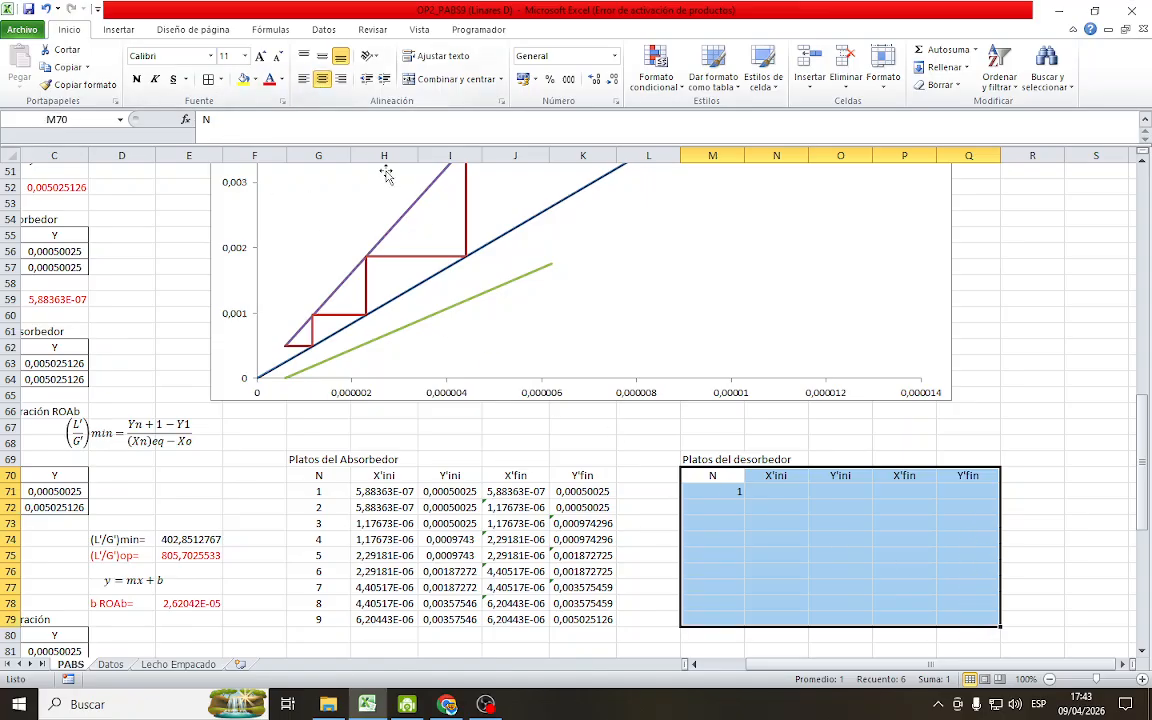
{"action": "left_click", "coordinate": [323, 84]}
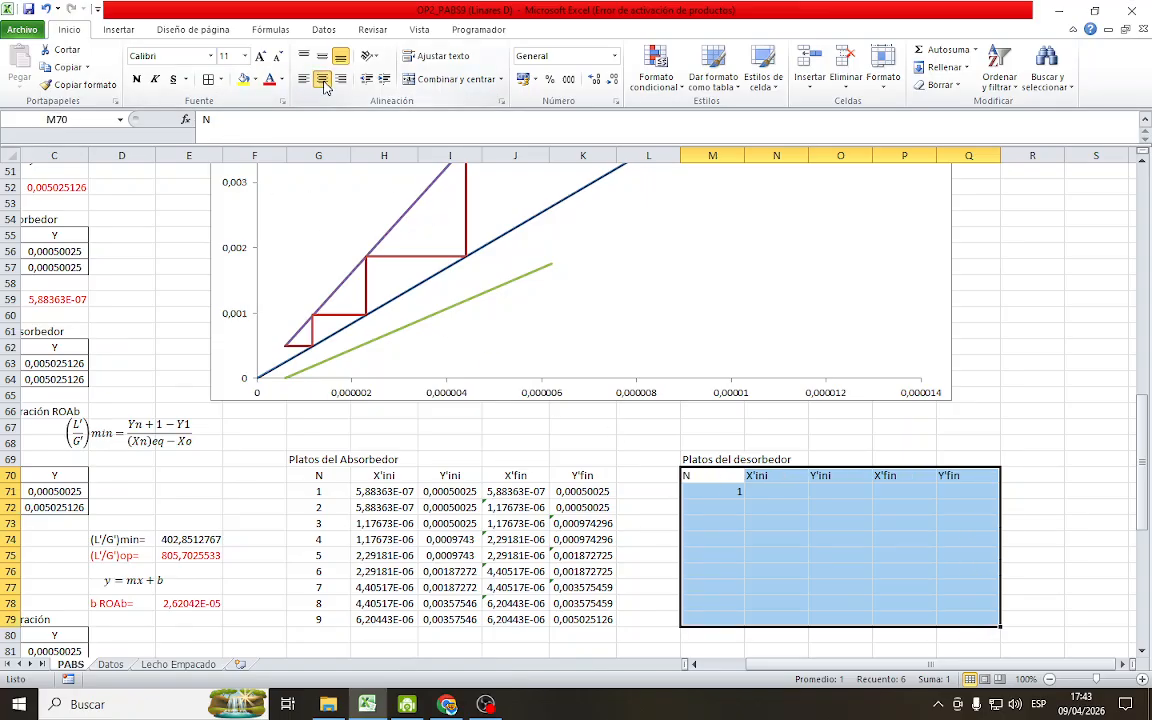
{"action": "left_click", "coordinate": [323, 84]}
{"action": "left_click", "coordinate": [1030, 392]}
Set stage 1's X'ini in N71 of the desorber table to =K14, the desorber's (Xo)d value
{"action": "left_click", "coordinate": [776, 492]}
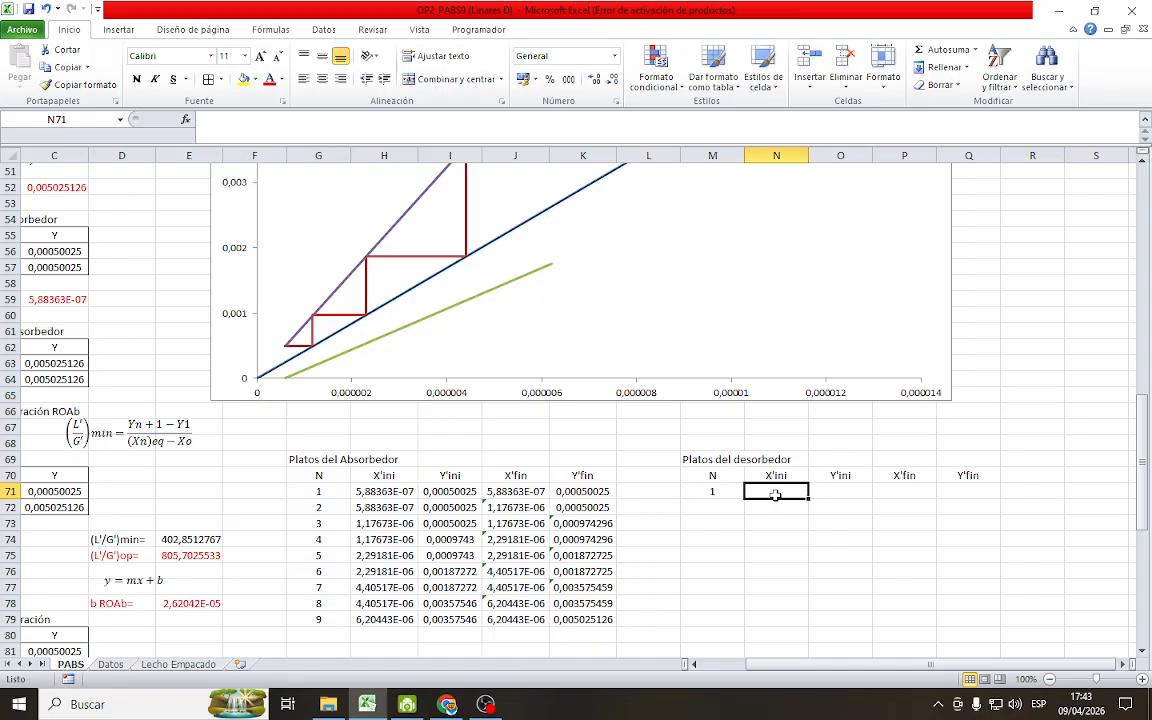
{"action": "type", "text": "="}
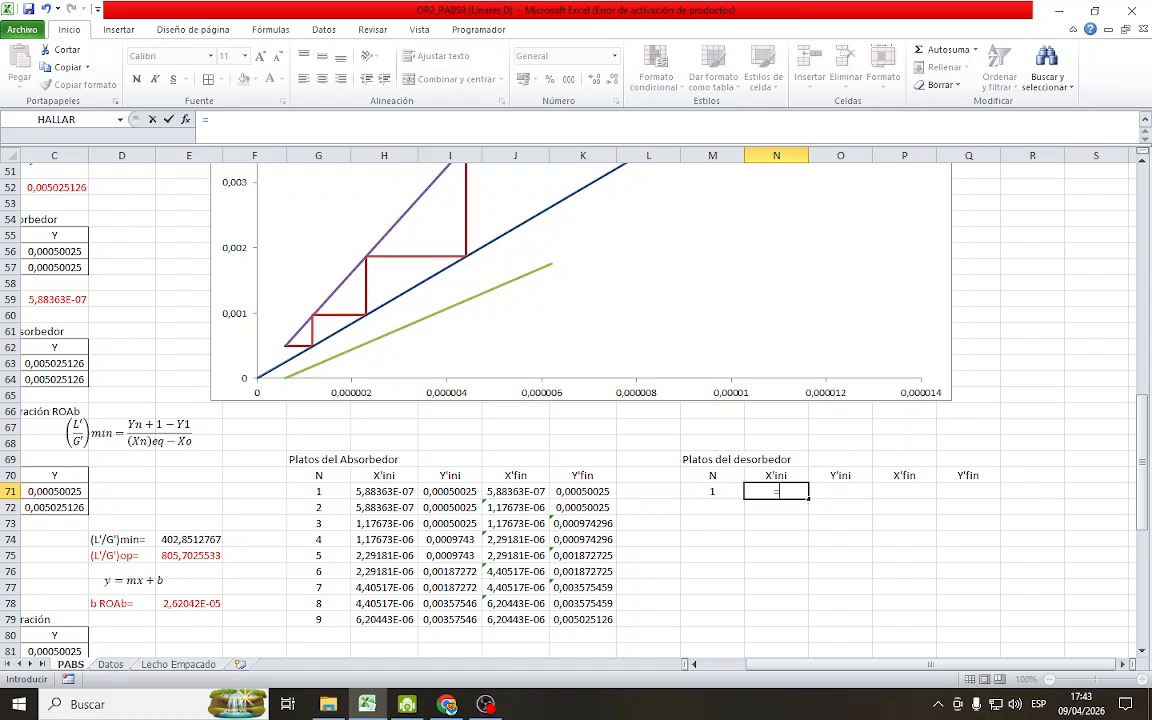
{"action": "scroll", "coordinate": [684, 419], "scroll_direction": "up", "scroll_amount": 17}
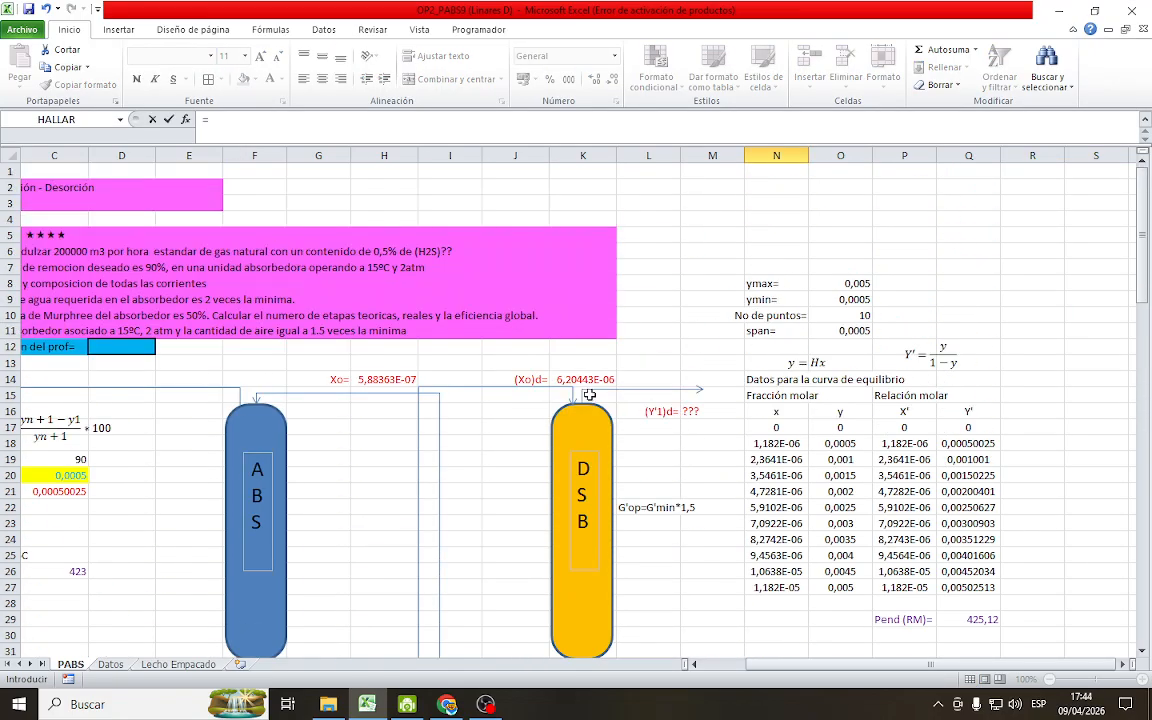
{"action": "left_click", "coordinate": [575, 379]}
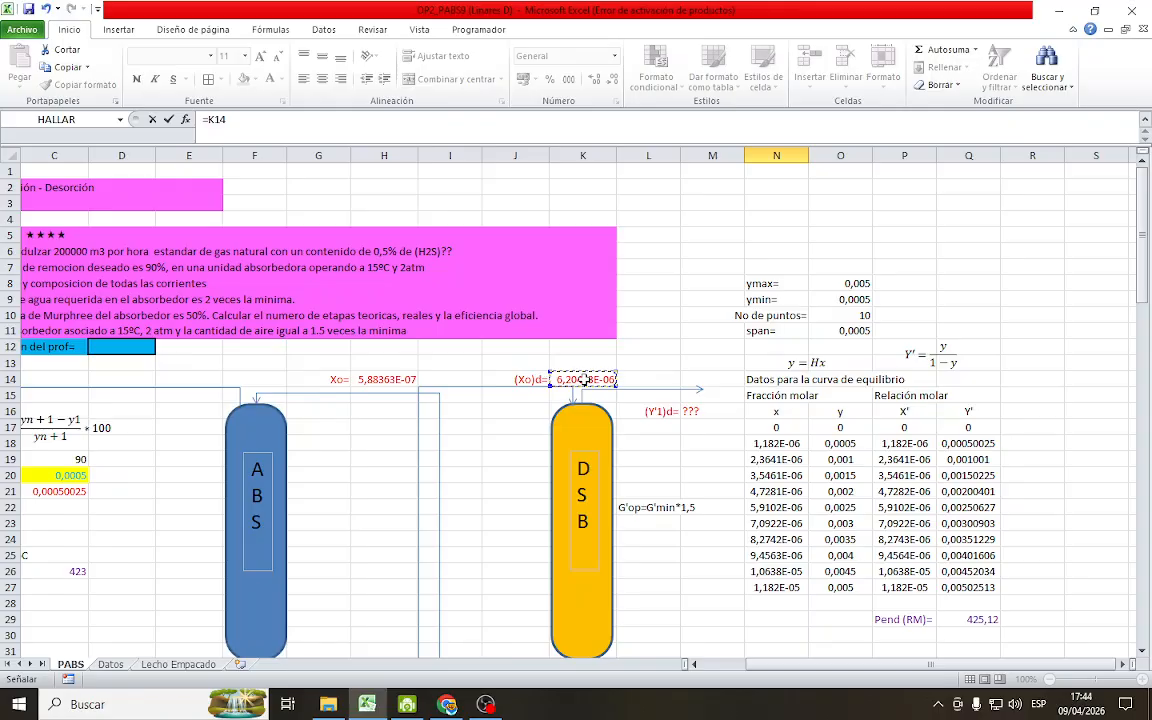
{"action": "key", "text": "Return"}
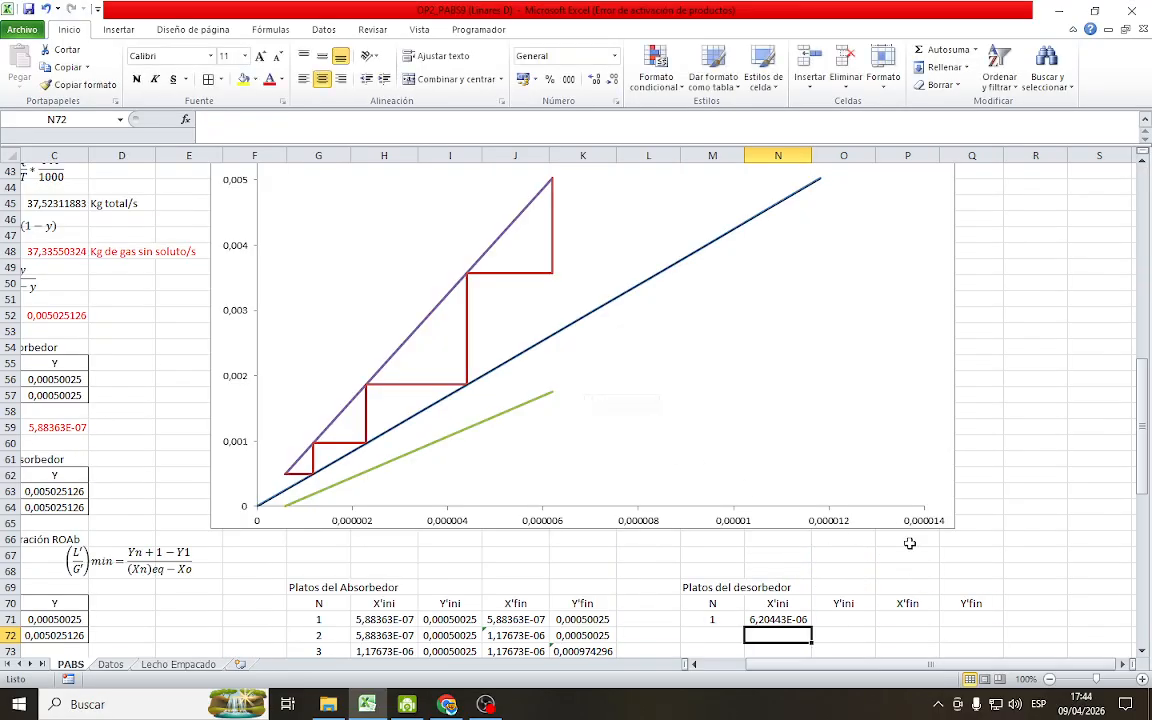
Replace the ??? for (Y'1)d in M16 with =C105, the upper Y value of the Rod de operación table
{"action": "scroll", "coordinate": [890, 560], "scroll_direction": "down", "scroll_amount": 4}
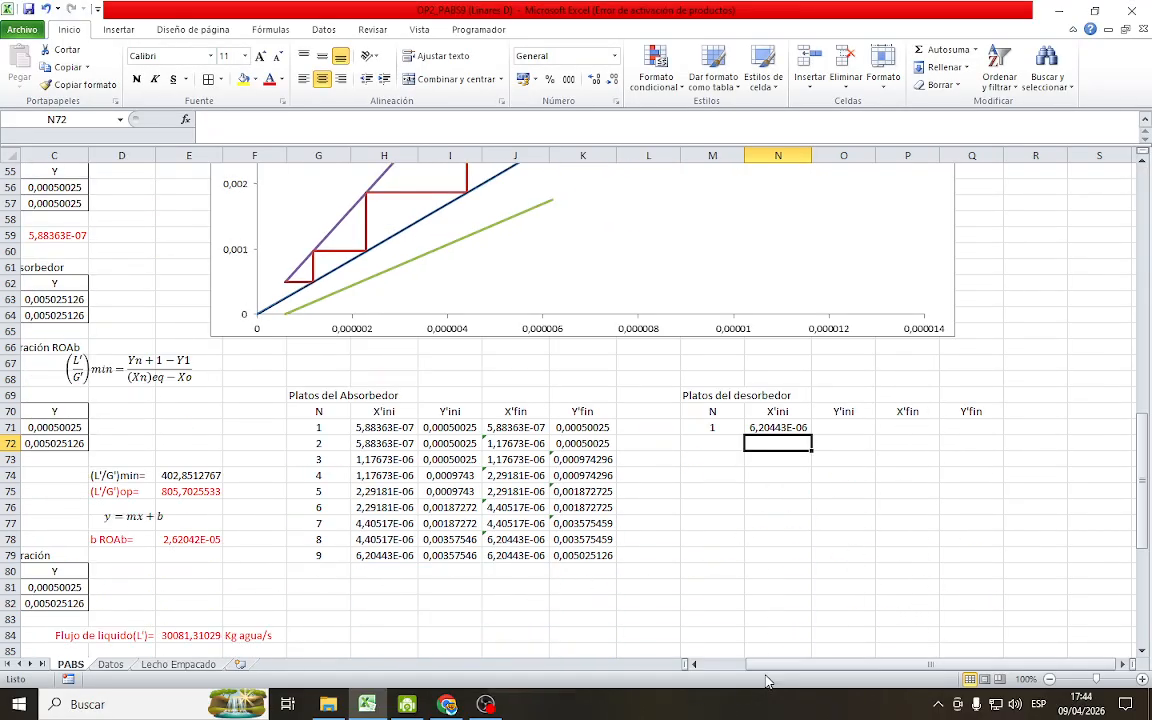
{"action": "left_click_drag", "start_coordinate": [788, 664], "coordinate": [744, 676]}
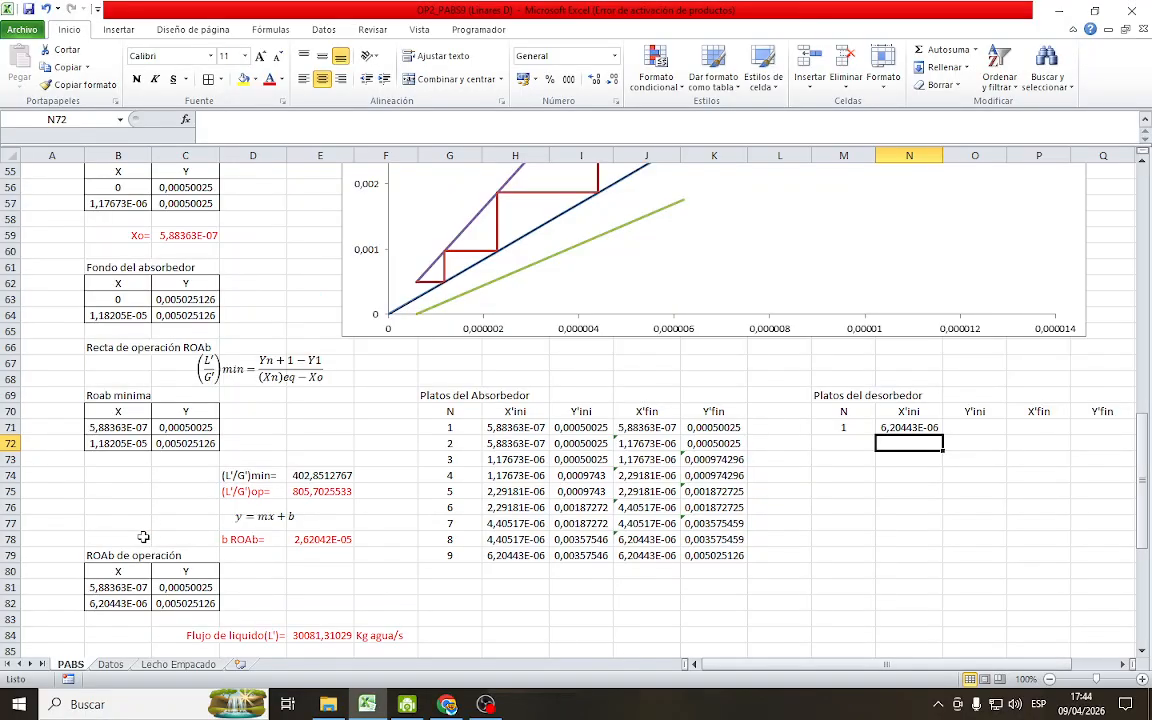
{"action": "scroll", "coordinate": [147, 489], "scroll_direction": "down", "scroll_amount": 7}
{"action": "scroll", "coordinate": [144, 570], "scroll_direction": "down", "scroll_amount": 5}
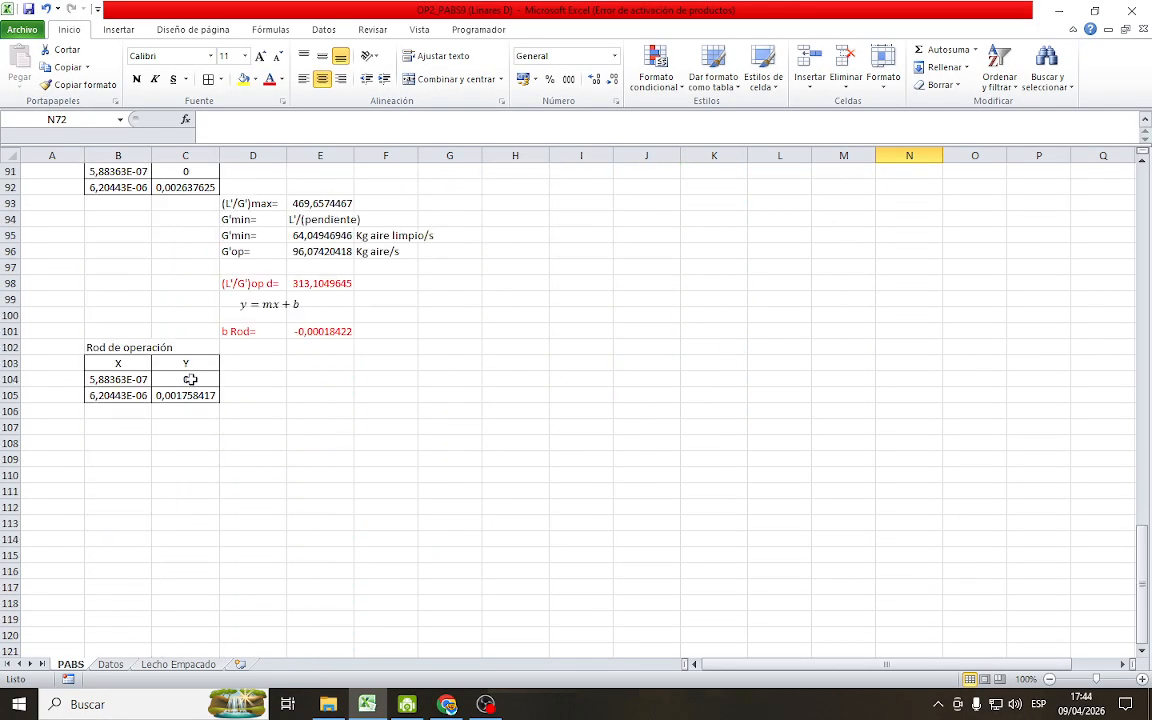
{"action": "scroll", "coordinate": [190, 383], "scroll_direction": "up", "scroll_amount": 20}
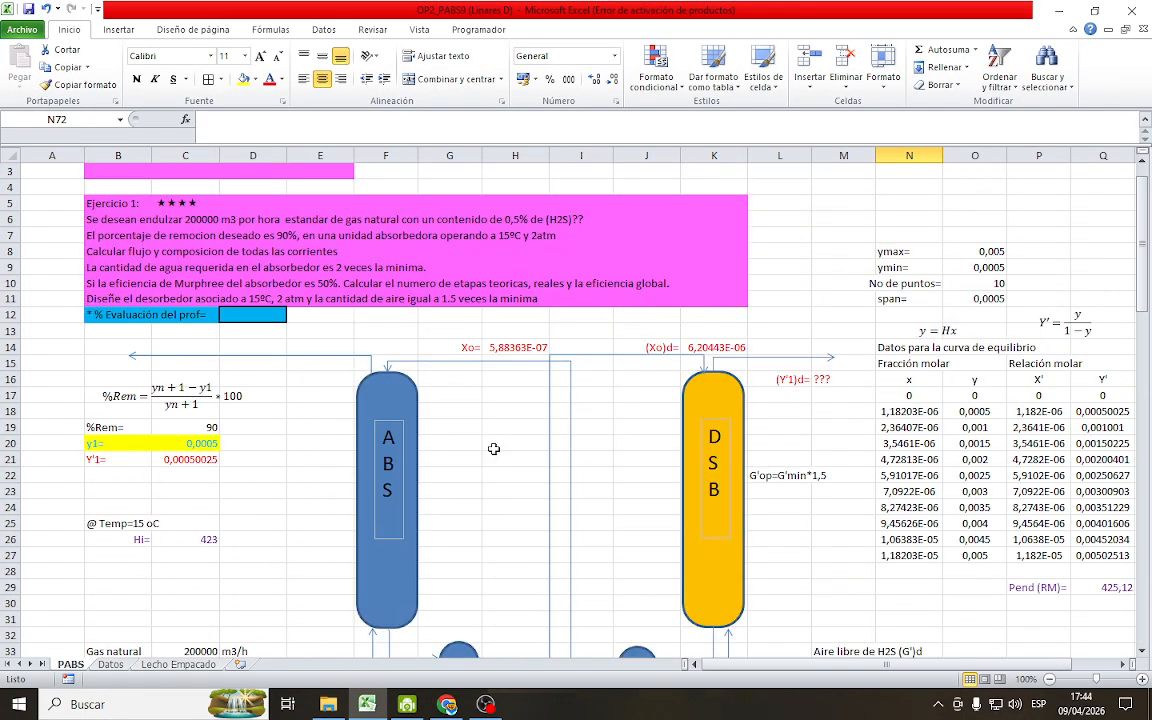
{"action": "left_click", "coordinate": [858, 381]}
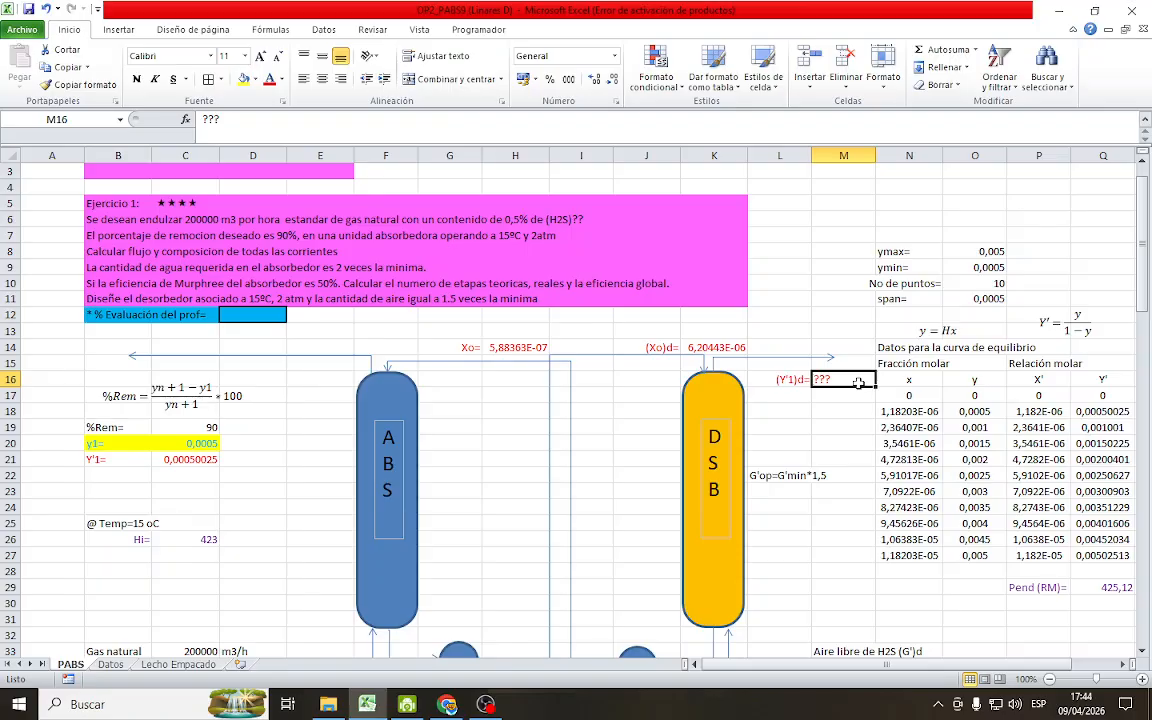
{"action": "type", "text": "="}
{"action": "scroll", "coordinate": [205, 506], "scroll_direction": "down", "scroll_amount": 19}
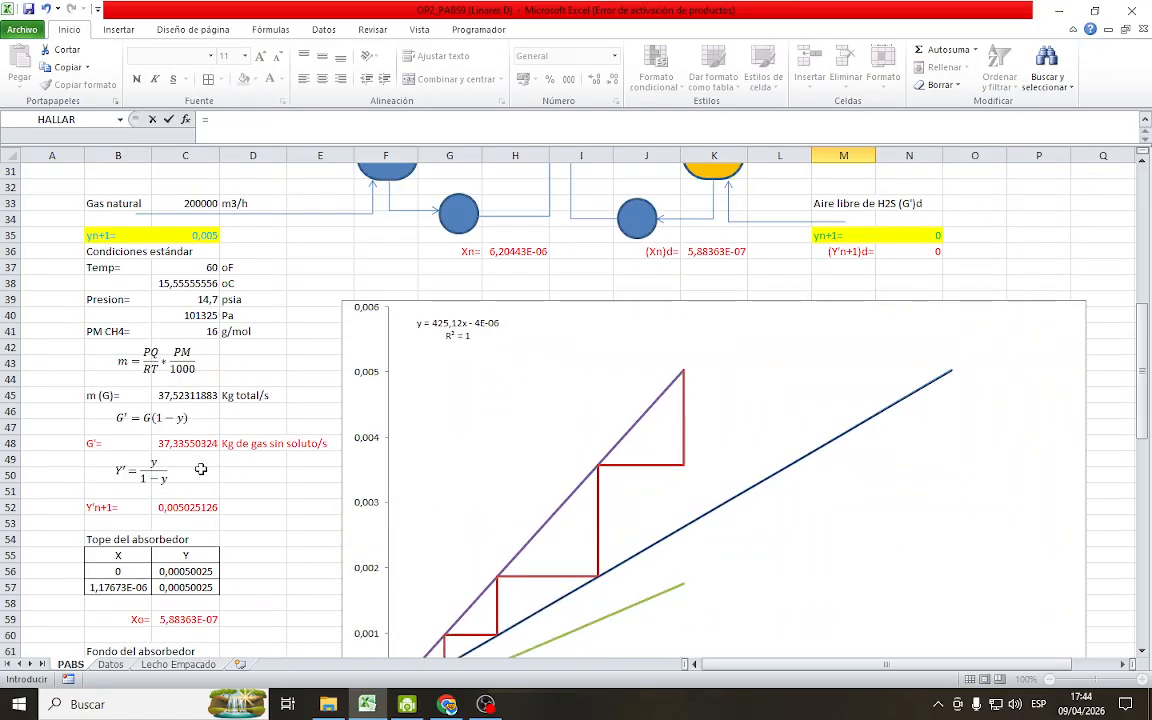
{"action": "scroll", "coordinate": [205, 506], "scroll_direction": "down", "scroll_amount": 9}
{"action": "left_click", "coordinate": [185, 459]}
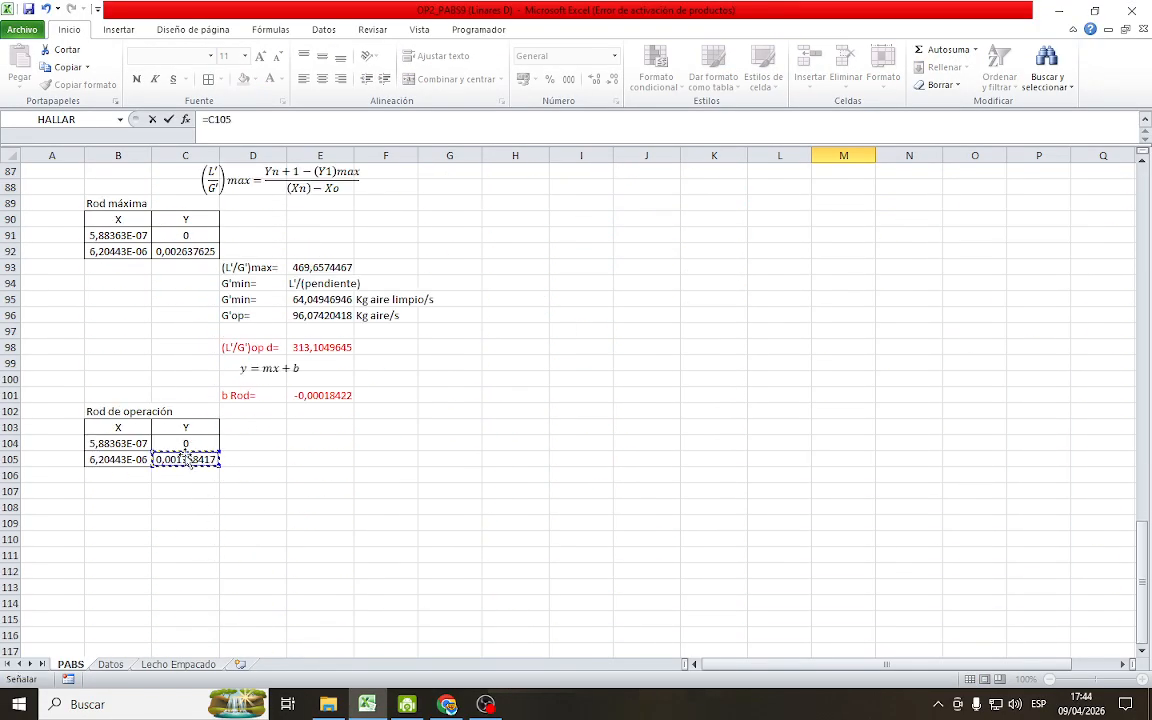
{"action": "key", "text": "Return"}
{"action": "scroll", "coordinate": [887, 496], "scroll_direction": "up", "scroll_amount": 5}
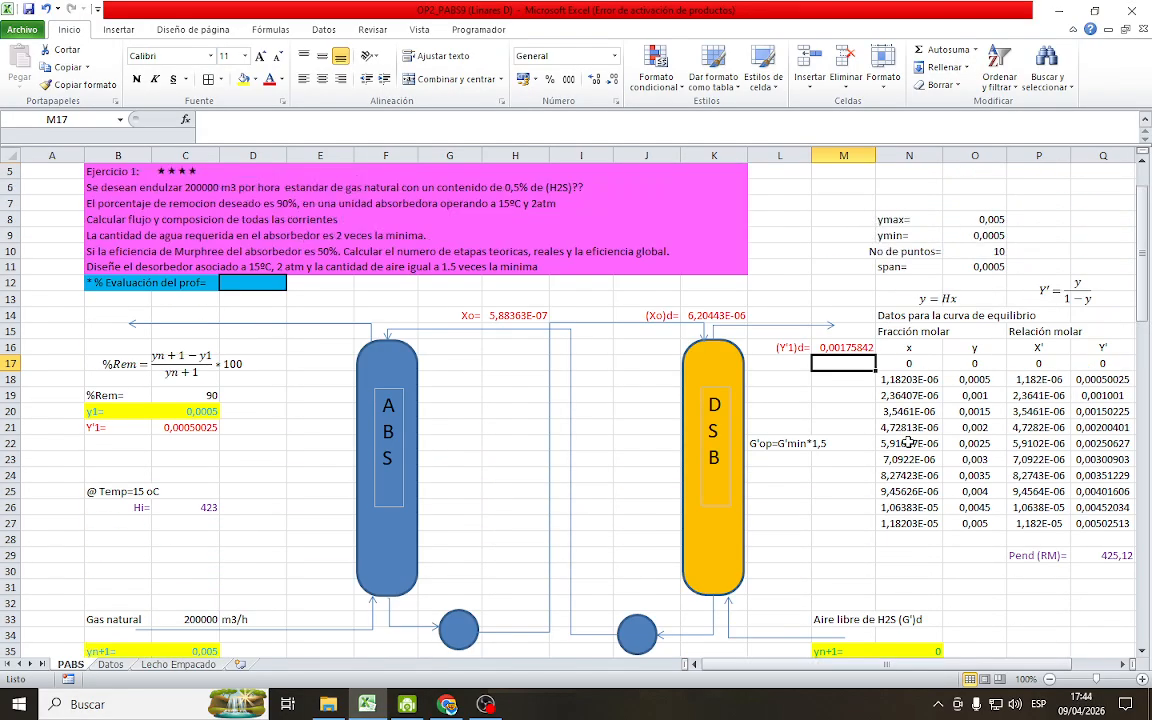
{"action": "left_click", "coordinate": [795, 363]}
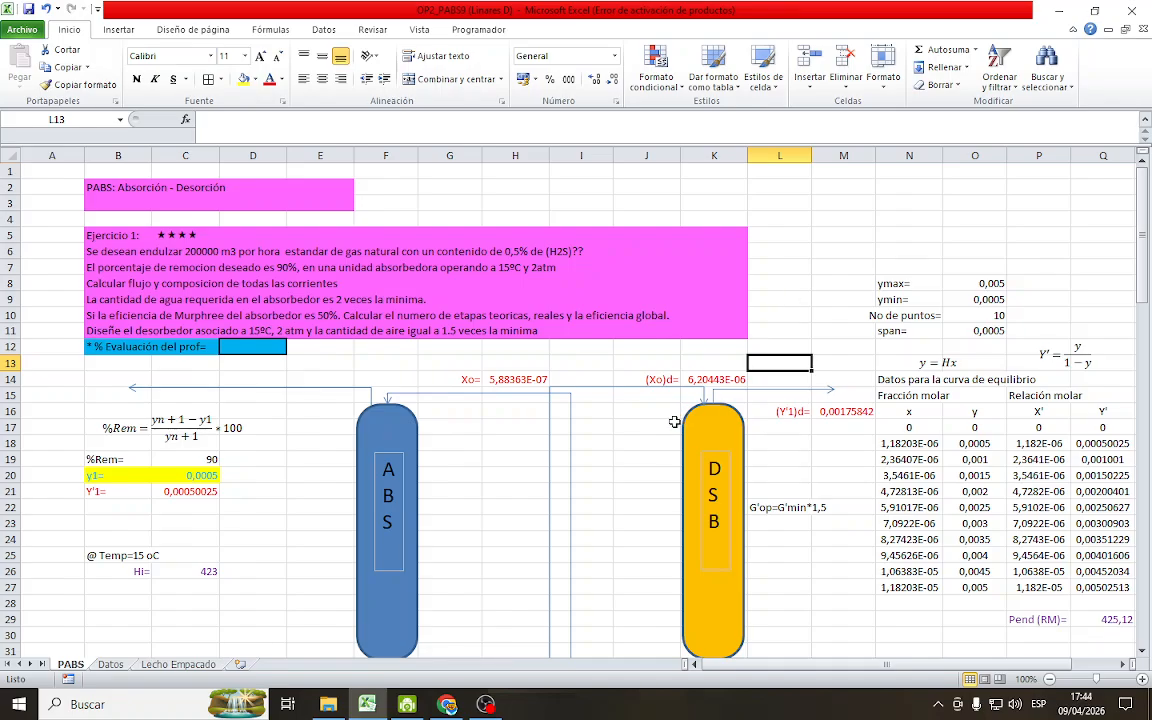
Set stage 1's Y'ini in O71 of the desorber table to =M16, the desorber's (Y'1)d value
{"action": "scroll", "coordinate": [645, 477], "scroll_direction": "down", "scroll_amount": 3}
{"action": "scroll", "coordinate": [648, 479], "scroll_direction": "down", "scroll_amount": 16}
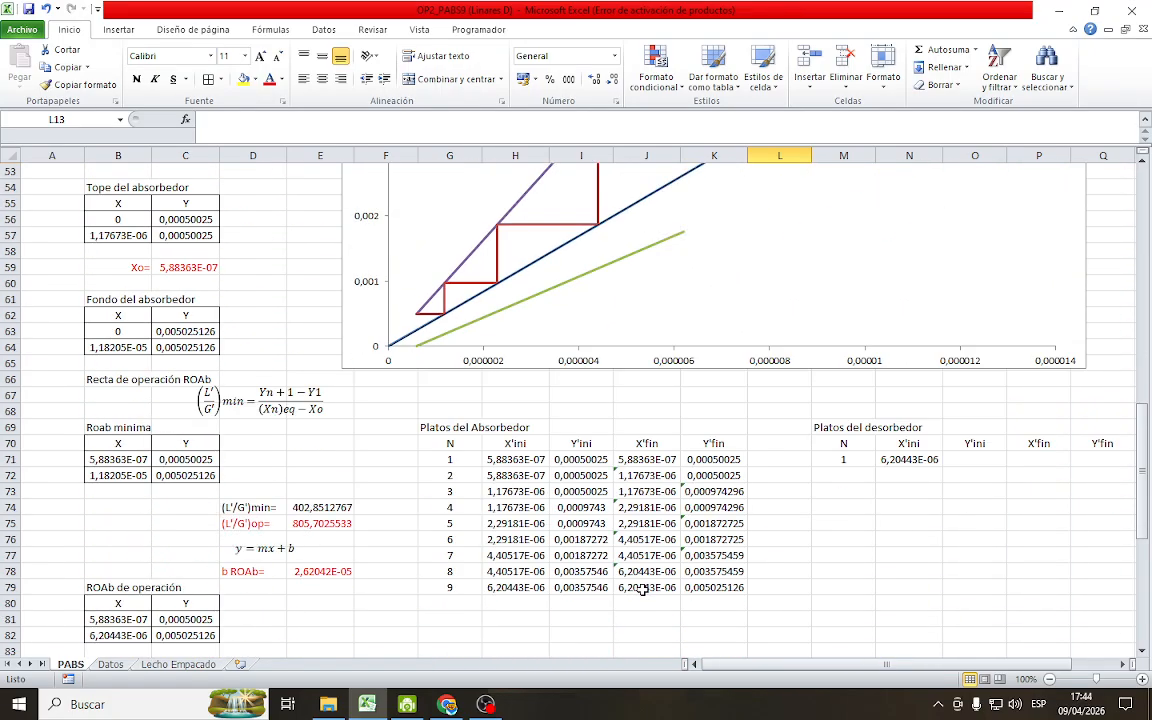
{"action": "left_click", "coordinate": [993, 396]}
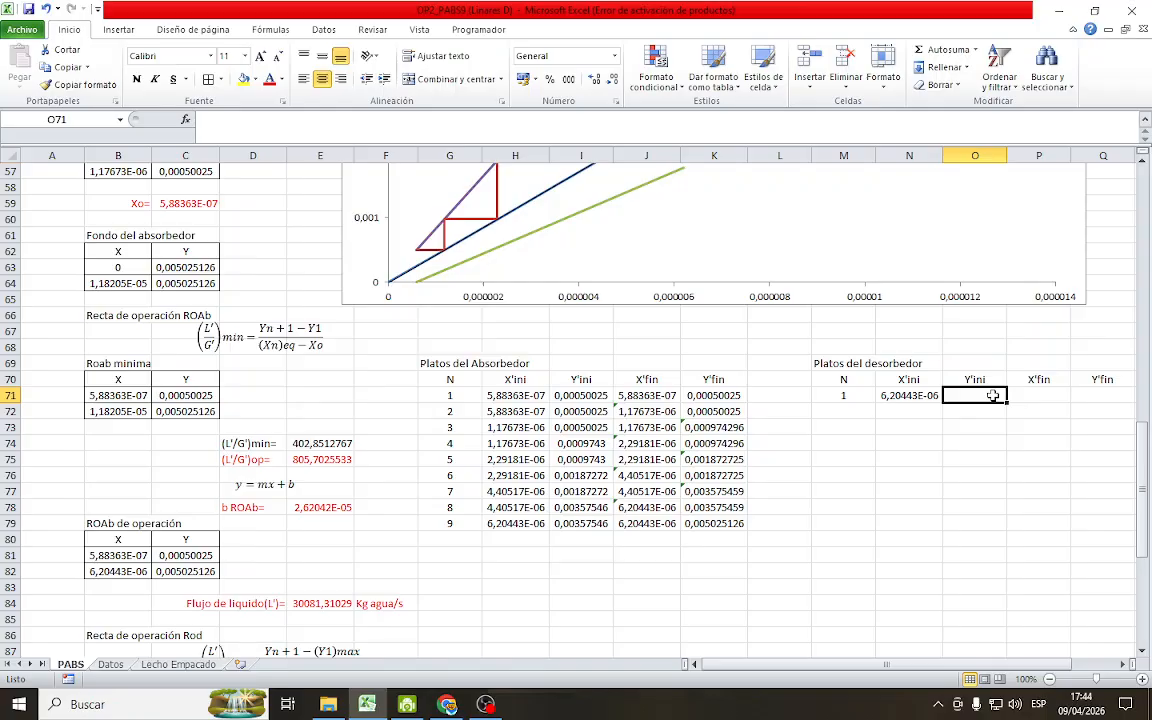
{"action": "type", "text": "="}
{"action": "scroll", "coordinate": [1033, 414], "scroll_direction": "up", "scroll_amount": 17}
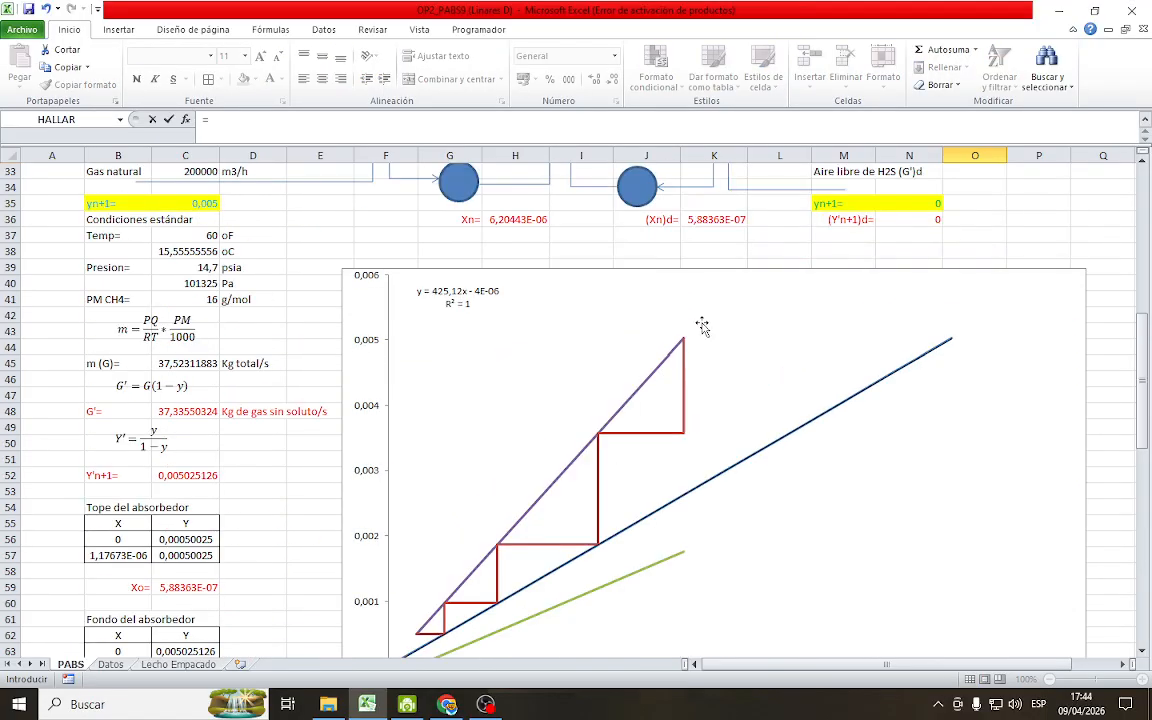
{"action": "left_click", "coordinate": [843, 350]}
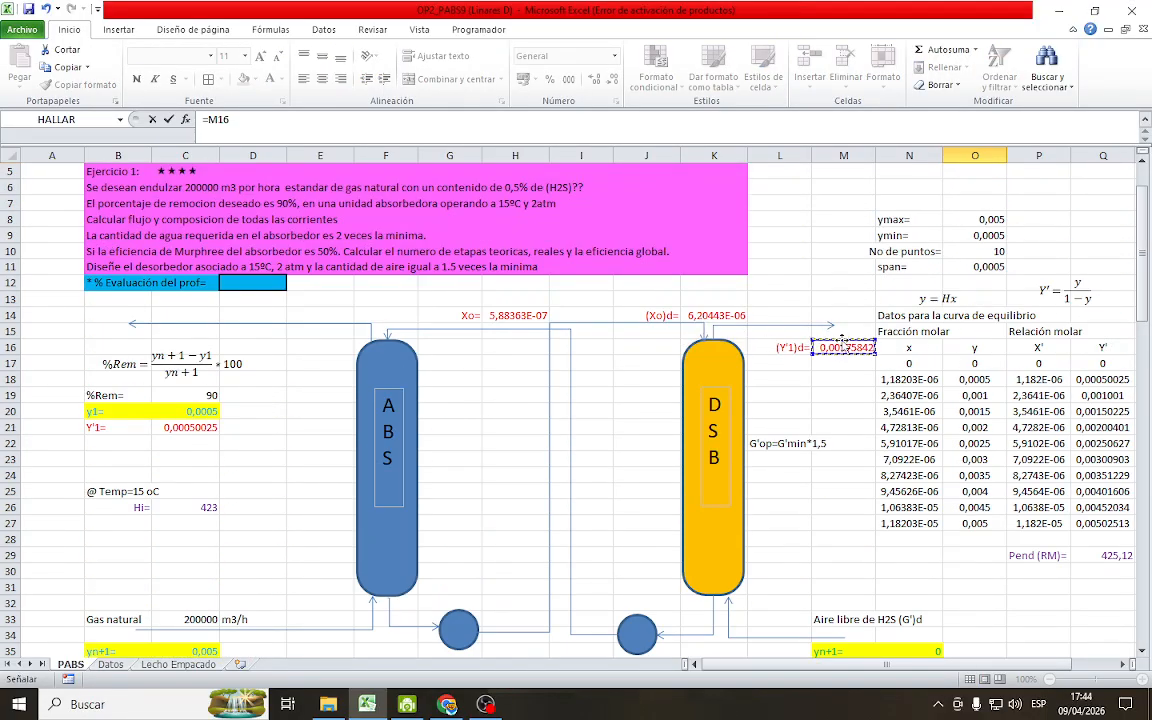
{"action": "key", "text": "Return"}
{"action": "scroll", "coordinate": [1000, 418], "scroll_direction": "down", "scroll_amount": 4}
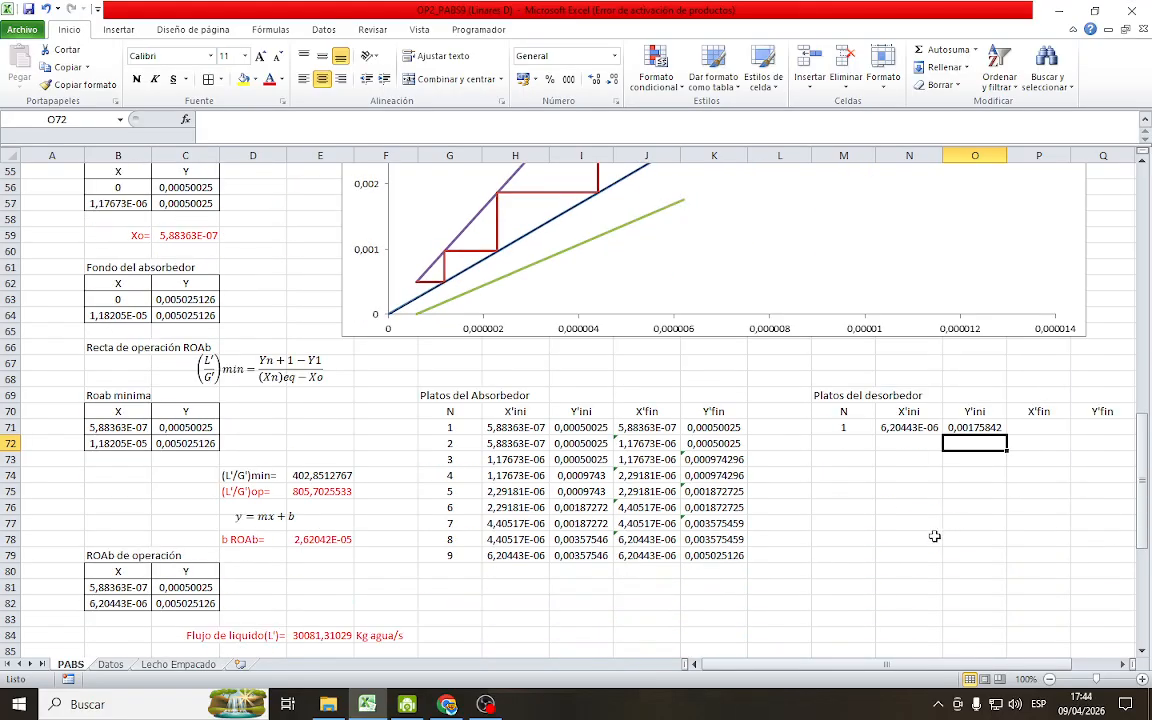
Complete stage 1 of the desorber table by setting X'fin in P71 to =N71 and Y'fin in Q71 to =O71
{"action": "left_click_drag", "start_coordinate": [888, 665], "coordinate": [929, 666]}
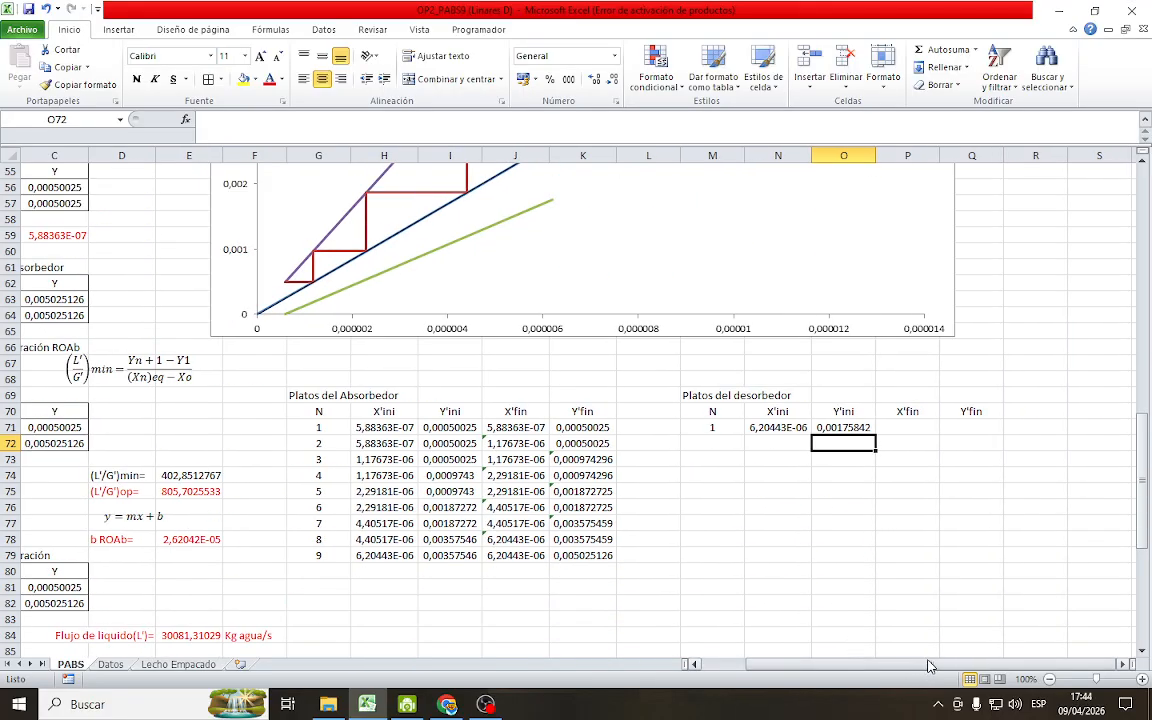
{"action": "left_click", "coordinate": [925, 415]}
{"action": "left_click", "coordinate": [920, 427]}
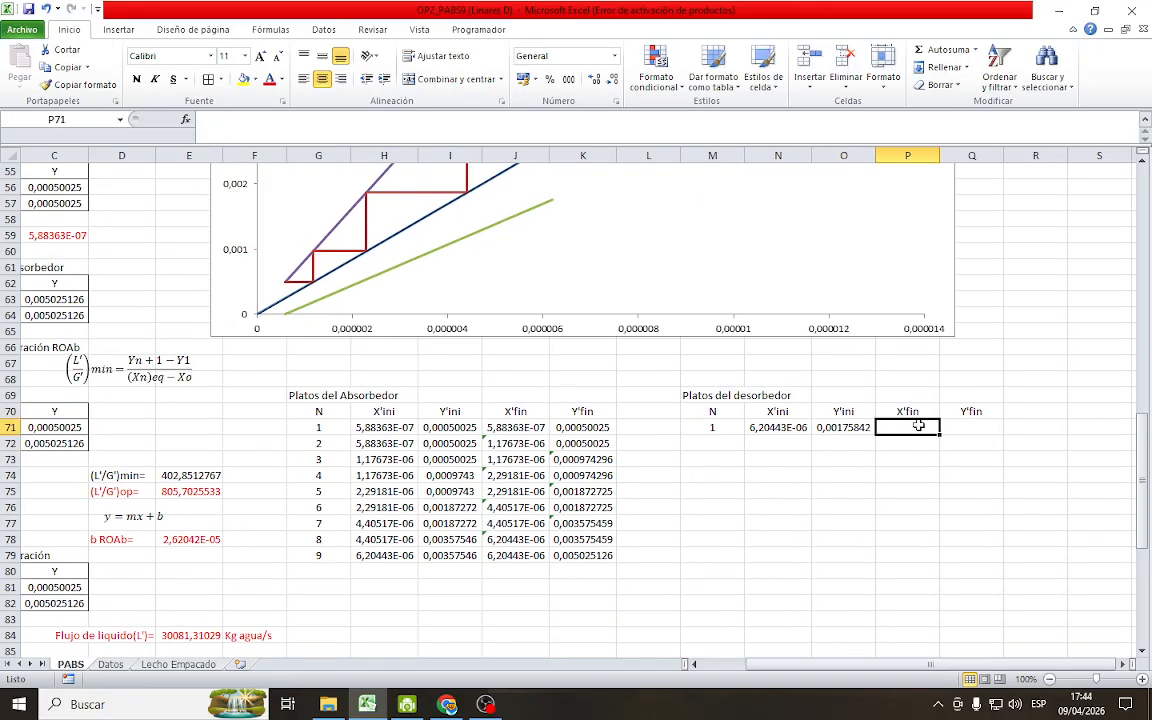
{"action": "type", "text": "="}
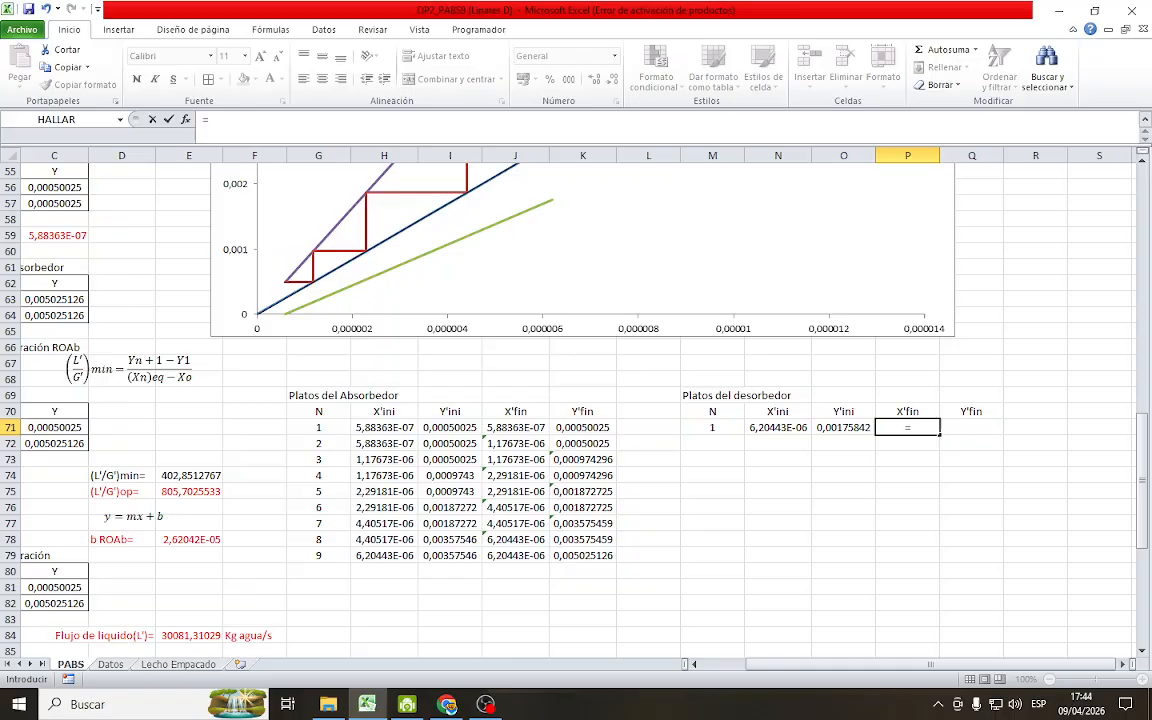
{"action": "left_click", "coordinate": [797, 427]}
{"action": "key", "text": "Return"}
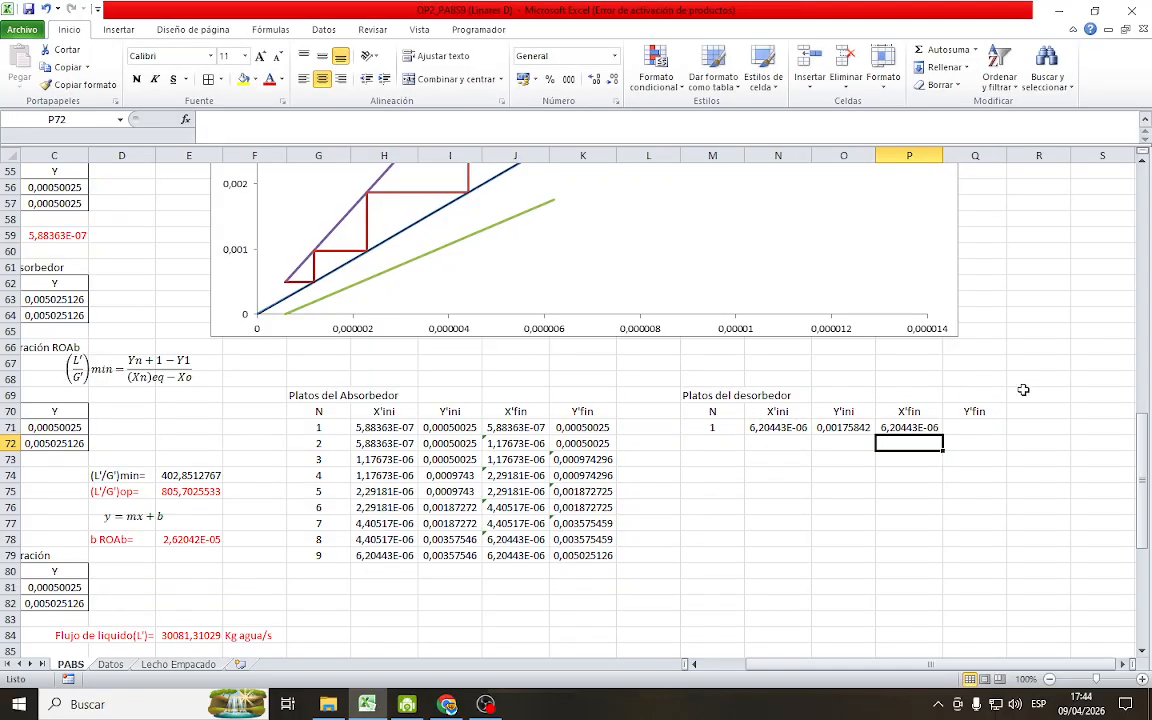
{"action": "left_click", "coordinate": [988, 429]}
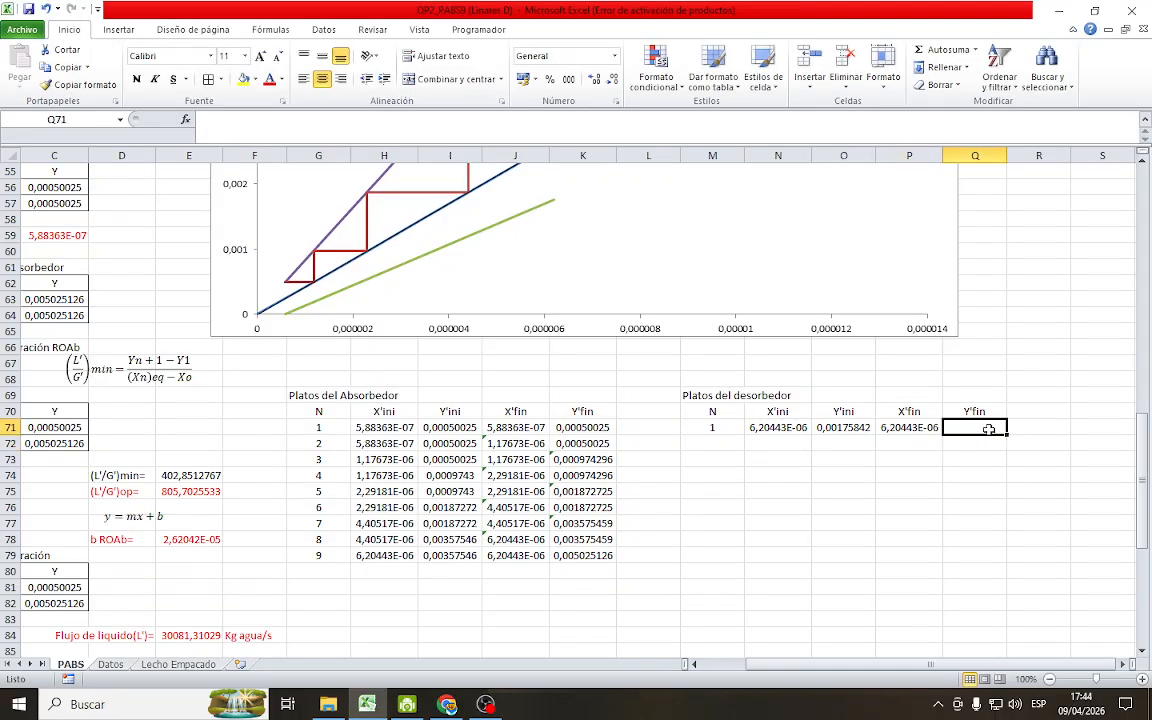
{"action": "type", "text": "="}
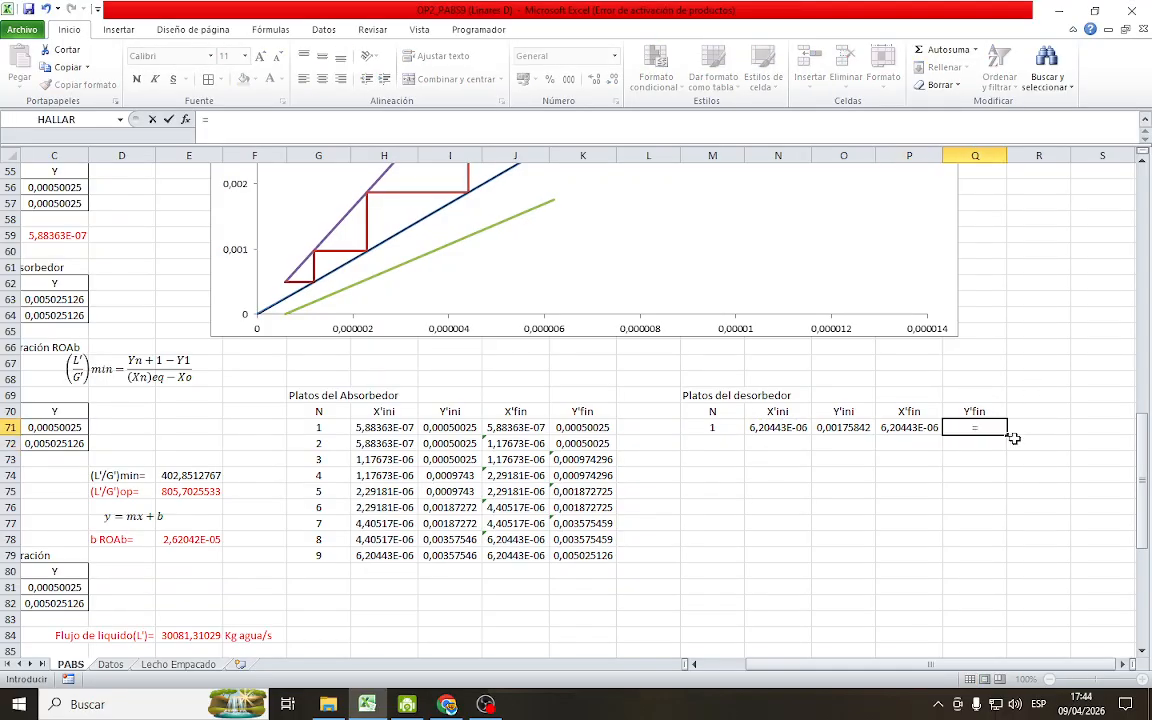
{"action": "left_click", "coordinate": [840, 427]}
{"action": "key", "text": "Return"}
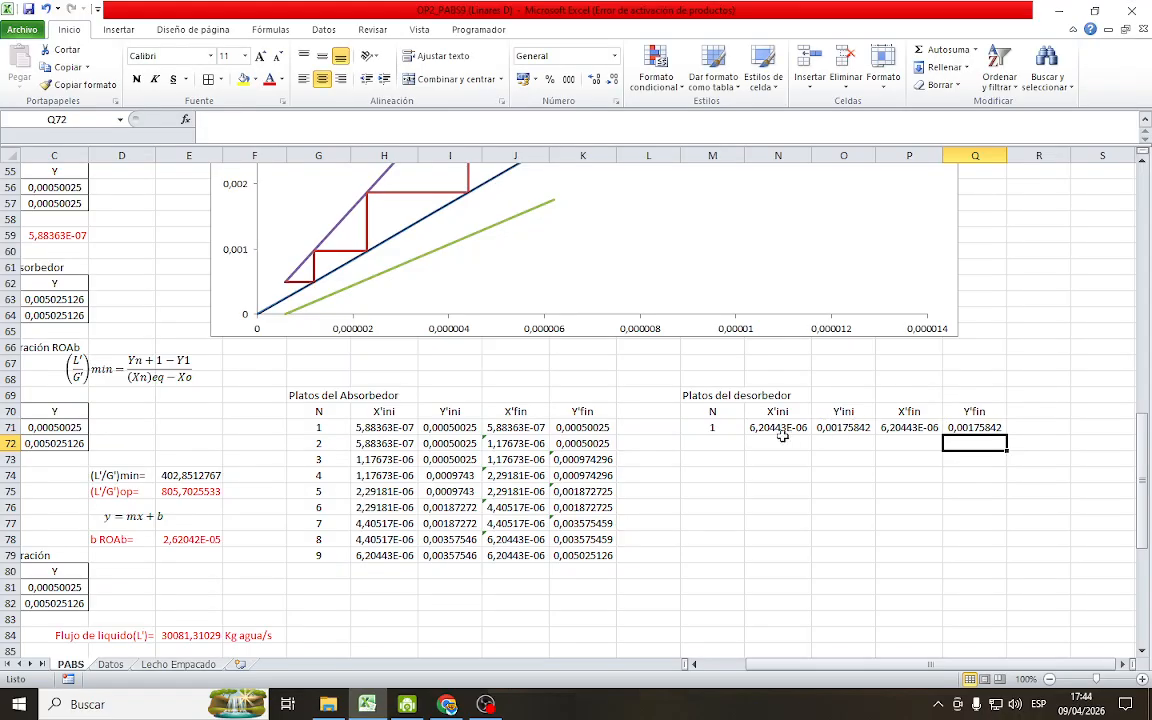
Number the second stage of the desorber table in M72 with the formula =M71+1
{"action": "left_click", "coordinate": [715, 442]}
{"action": "type", "text": "="}
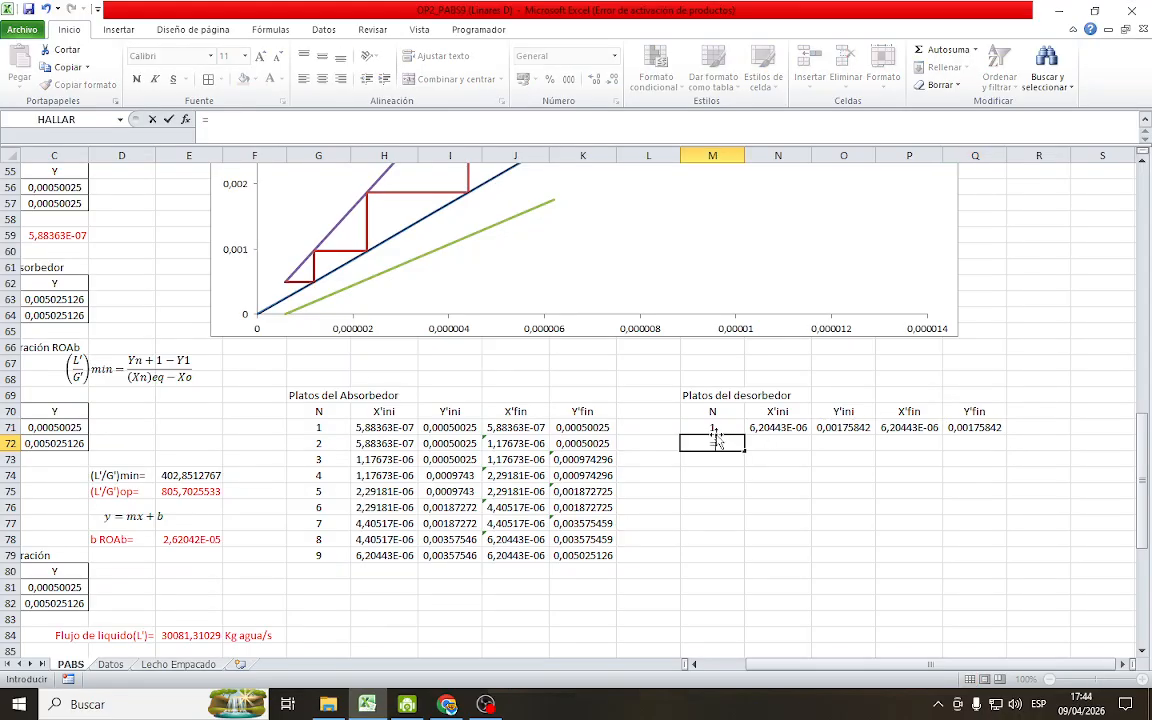
{"action": "left_click", "coordinate": [739, 427]}
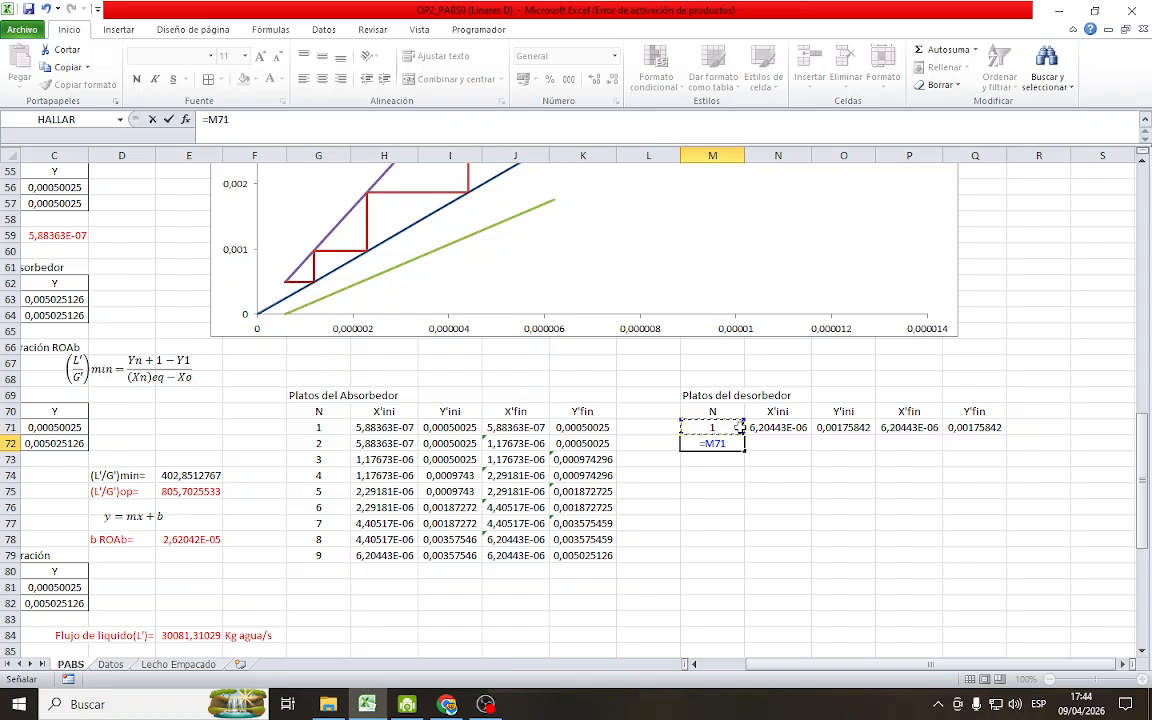
{"action": "type", "text": "+1"}
{"action": "key", "text": "Return"}
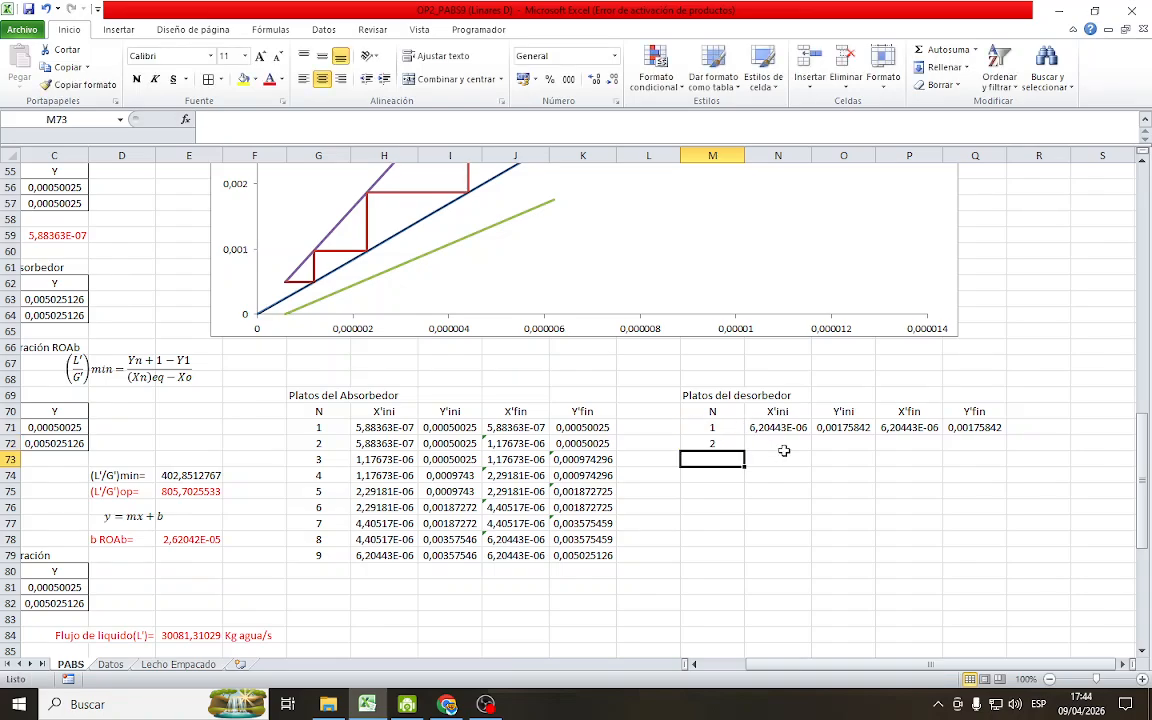
Start stage 2 from stage 1's end point by setting X'ini in N72 to =P71 and Y'ini in O72 to =Q71
{"action": "left_click", "coordinate": [787, 447]}
{"action": "type", "text": "="}
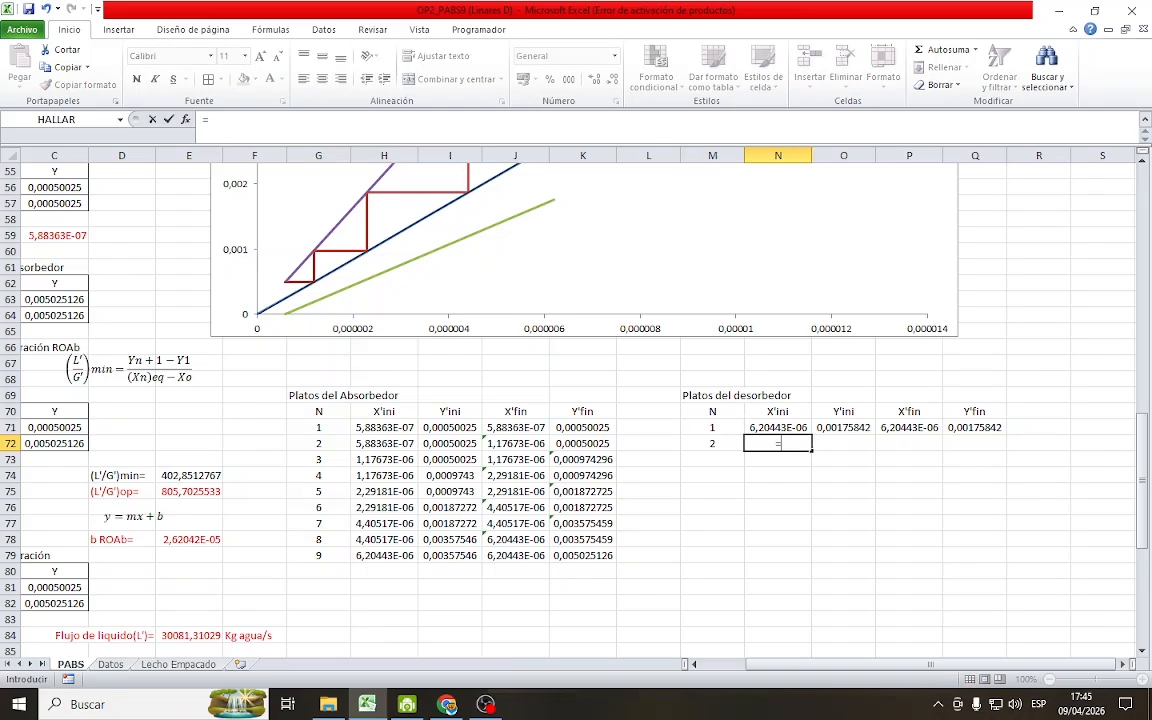
{"action": "left_click", "coordinate": [917, 428]}
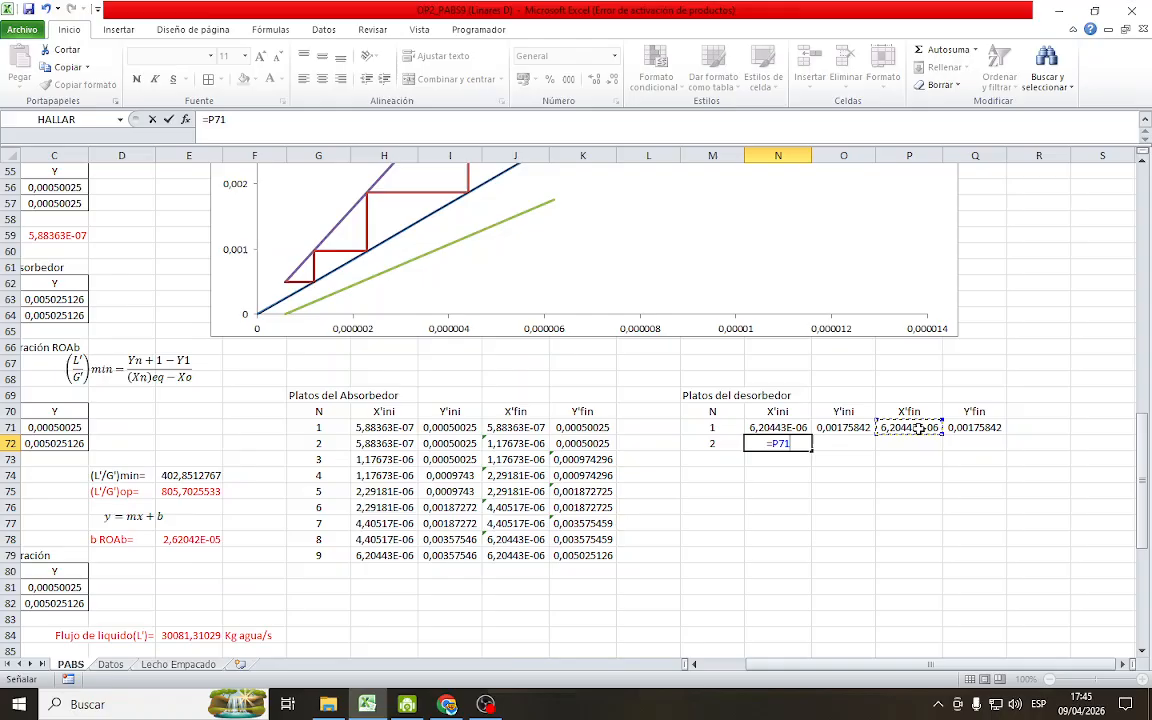
{"action": "key", "text": "Return"}
{"action": "left_click", "coordinate": [858, 441]}
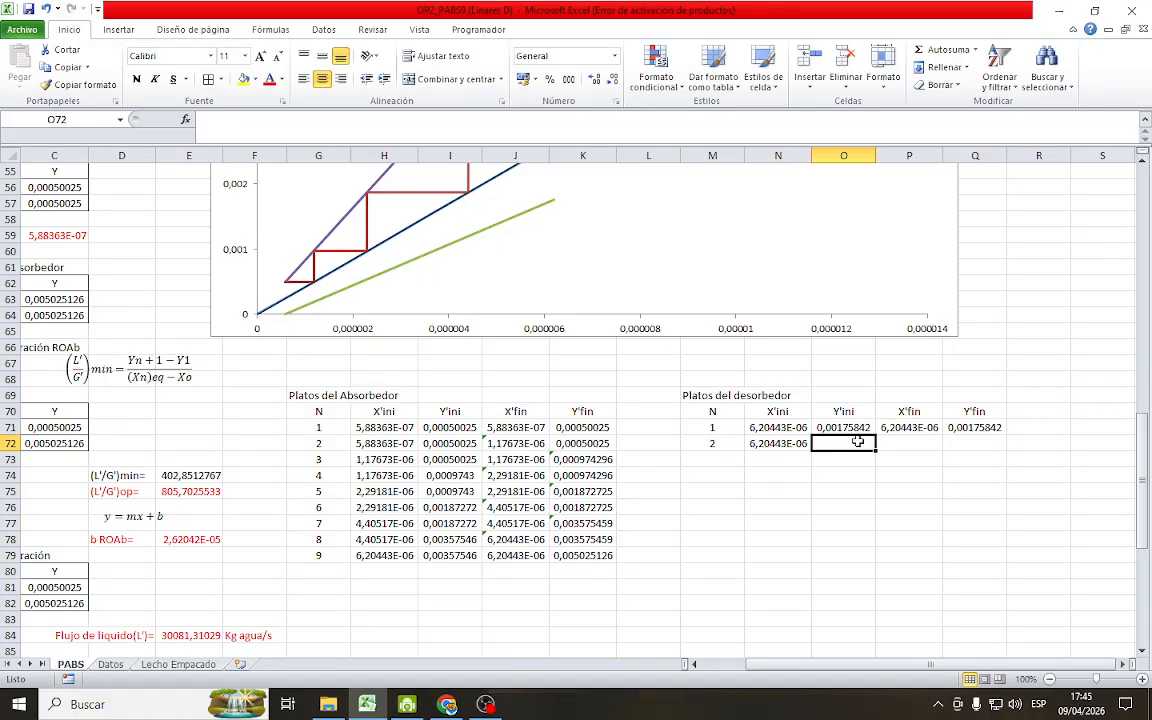
{"action": "type", "text": "="}
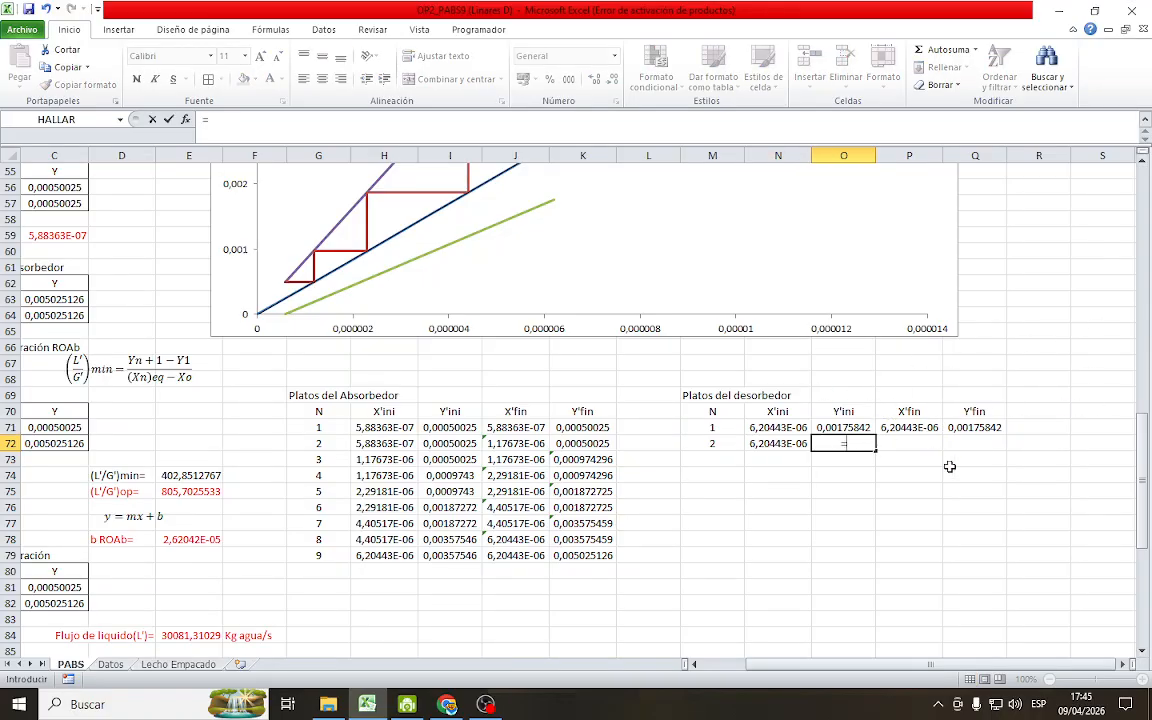
{"action": "left_click", "coordinate": [995, 427]}
{"action": "key", "text": "Return"}
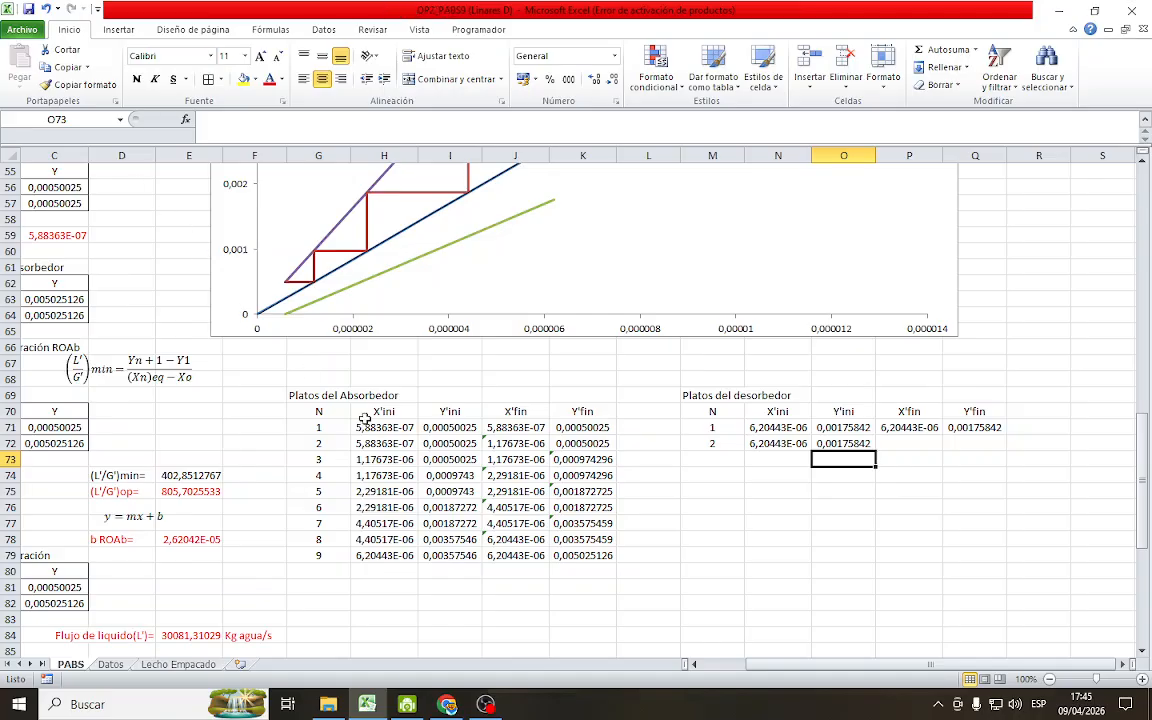
Add a new data series named Desorbedor to the operating-line chart
{"action": "scroll", "coordinate": [604, 304], "scroll_direction": "up", "scroll_amount": 3}
{"action": "scroll", "coordinate": [604, 304], "scroll_direction": "up", "scroll_amount": 1}
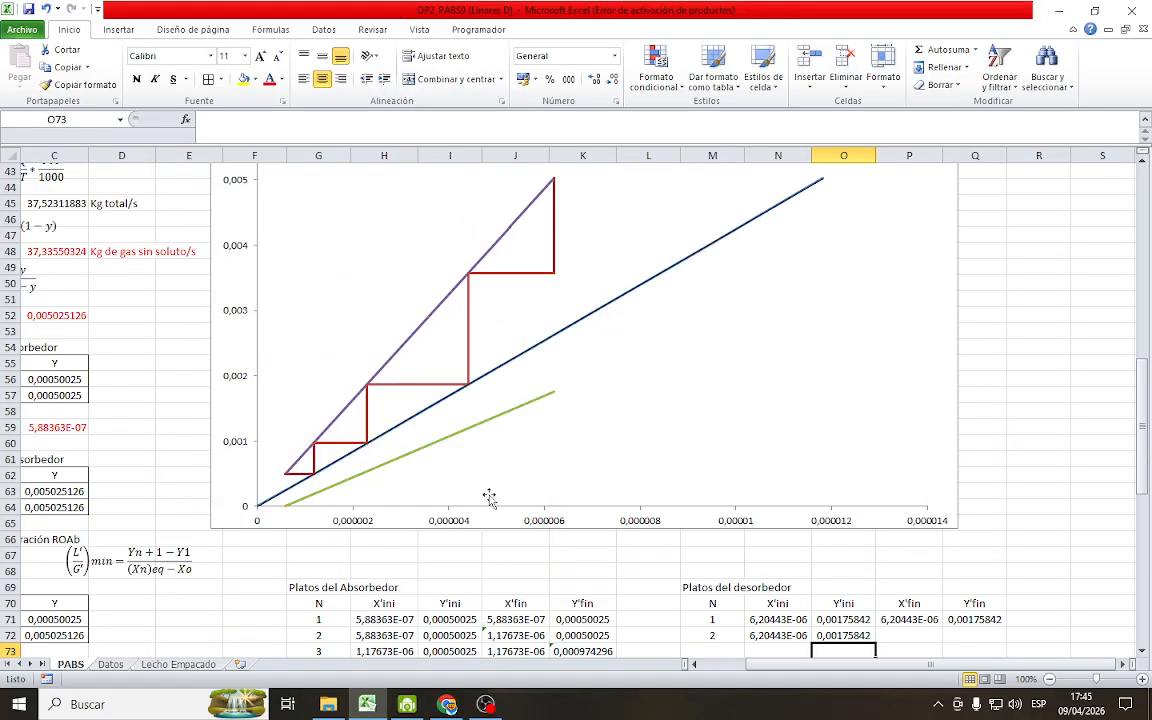
{"action": "right_click", "coordinate": [503, 424]}
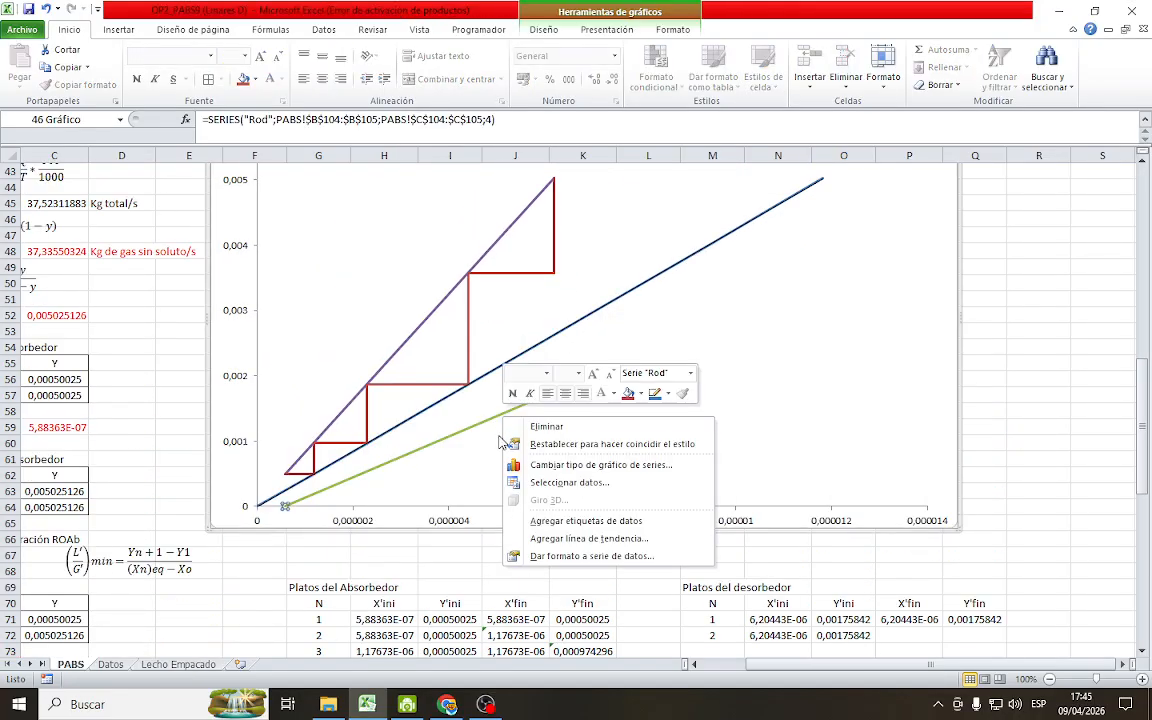
{"action": "left_click", "coordinate": [560, 483]}
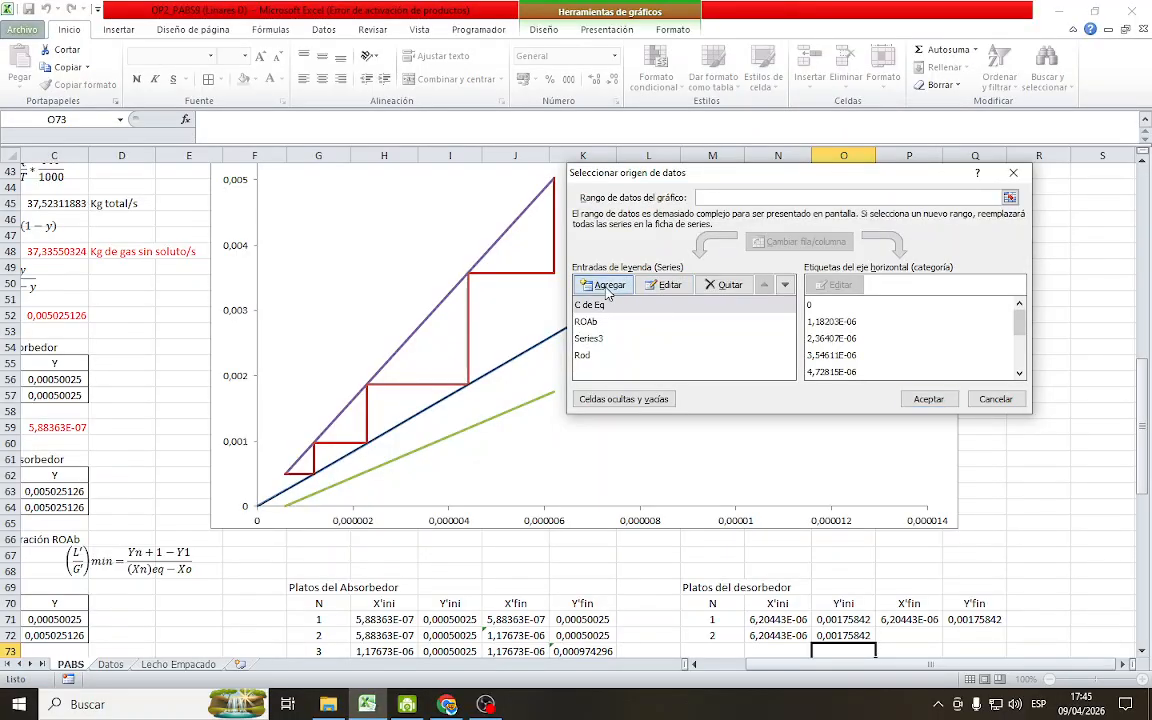
{"action": "left_click", "coordinate": [606, 285]}
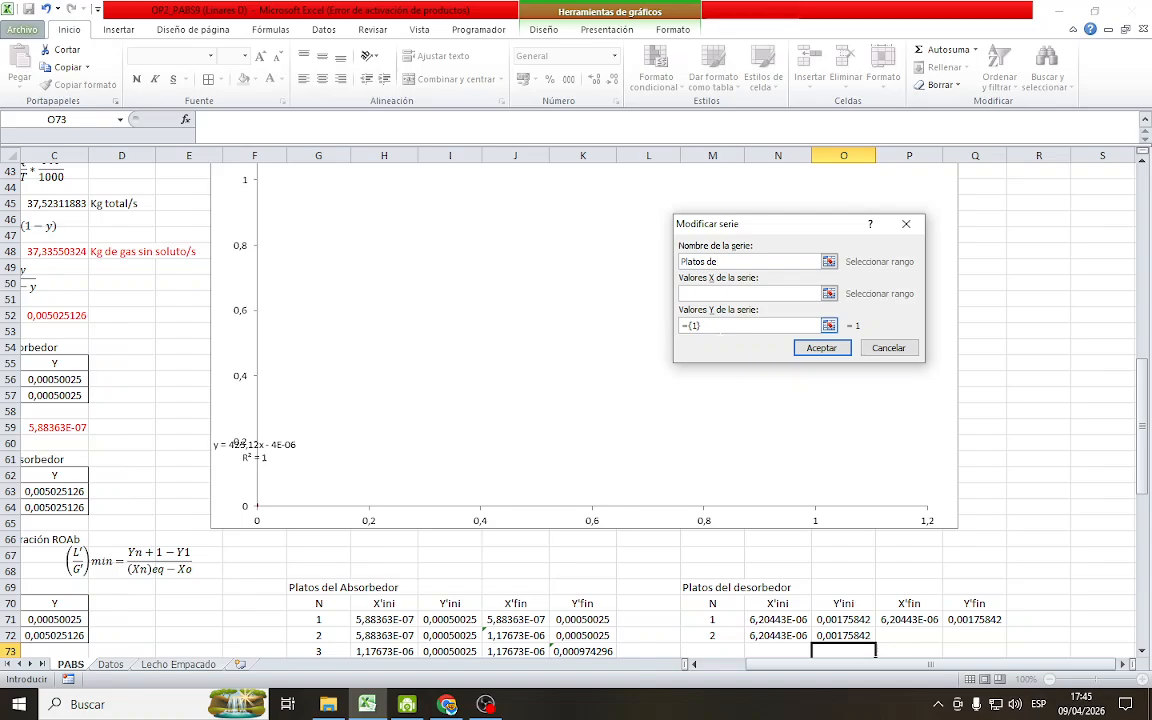
{"action": "key", "text": "BackSpace"}
{"action": "key", "text": "BackSpace"}
{"action": "key", "text": "BackSpace"}
{"action": "key", "text": "BackSpace"}
{"action": "key", "text": "BackSpace"}
{"action": "key", "text": "BackSpace"}
{"action": "type", "text": "De"}
{"action": "key", "text": "Return"}
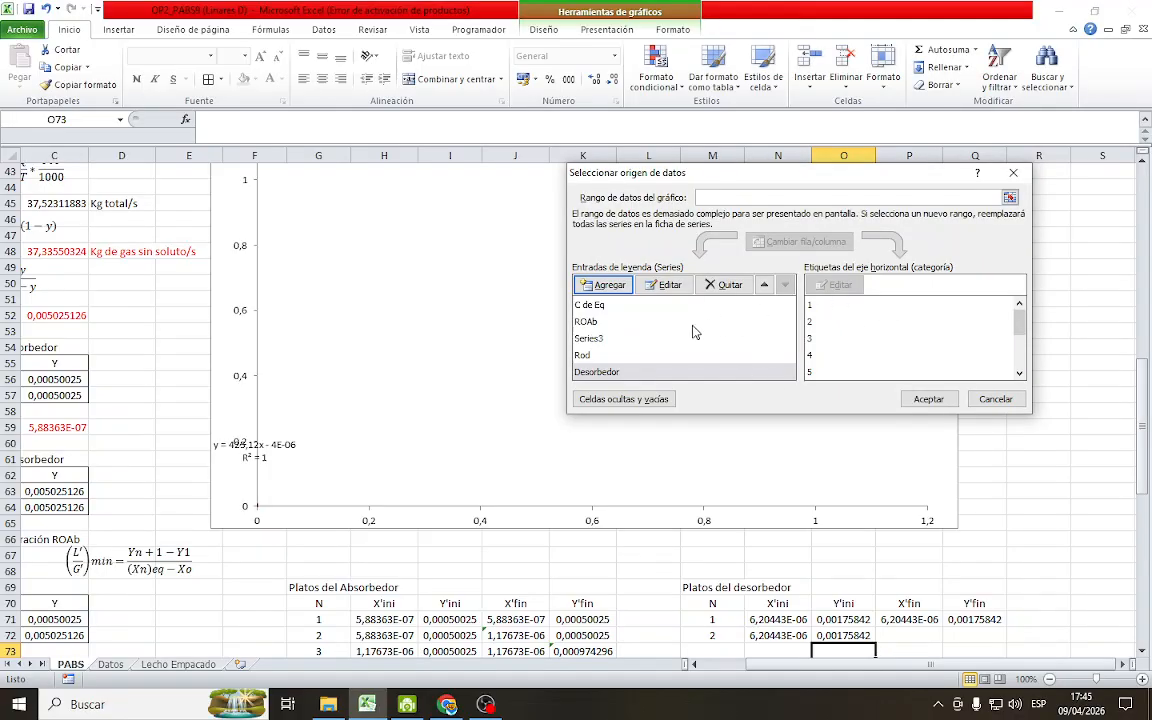
Set the Desorbedor series' X values to P71:P79 and its Y values to Q71:Q79, and apply the chart data changes
{"action": "left_click", "coordinate": [626, 373]}
{"action": "left_click", "coordinate": [665, 286]}
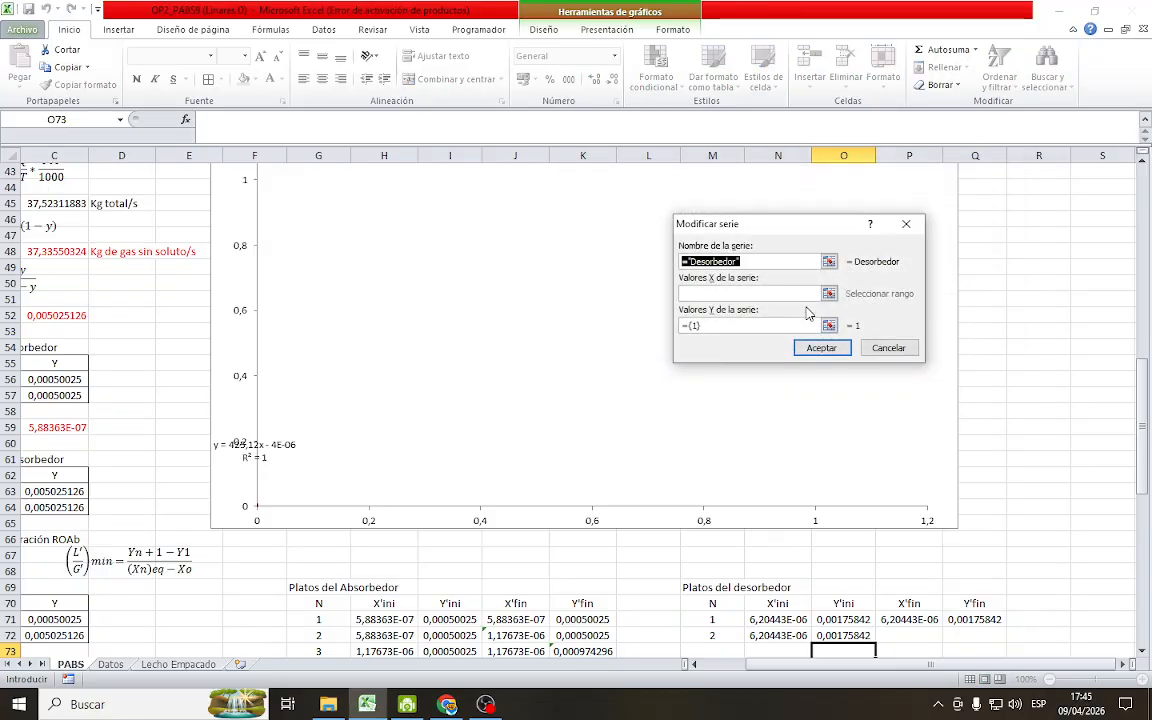
{"action": "left_click", "coordinate": [829, 296]}
{"action": "scroll", "coordinate": [831, 292], "scroll_direction": "down", "scroll_amount": 5}
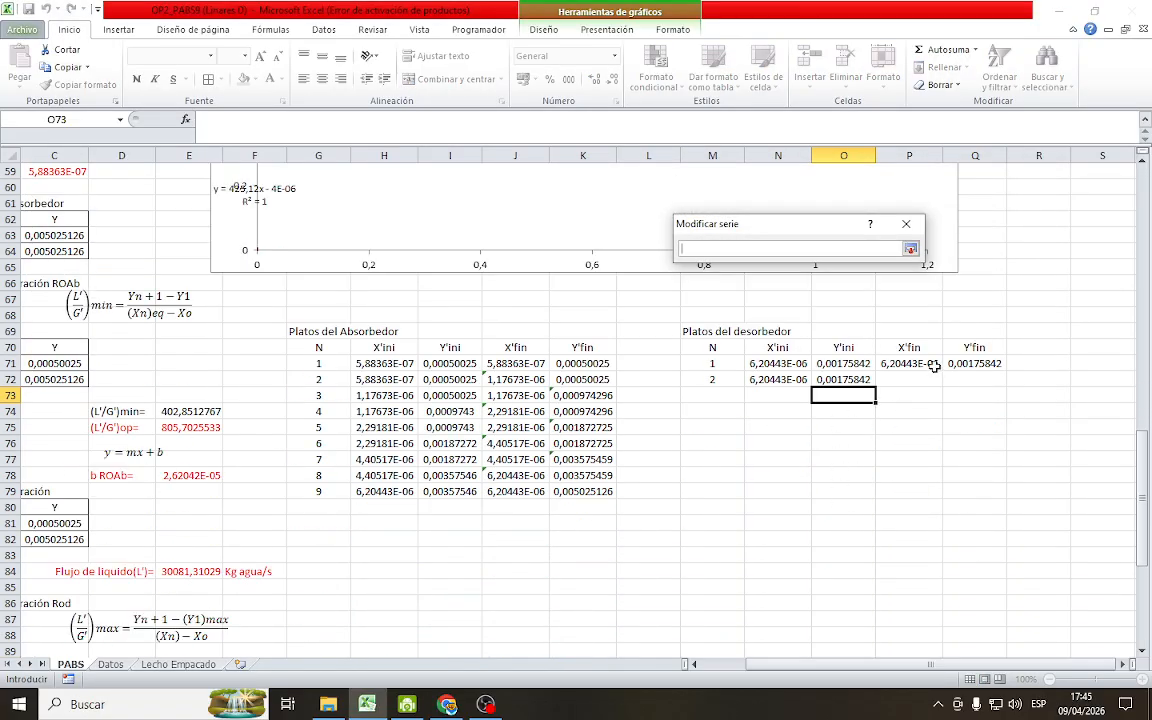
{"action": "left_click_drag", "start_coordinate": [908, 363], "coordinate": [914, 490]}
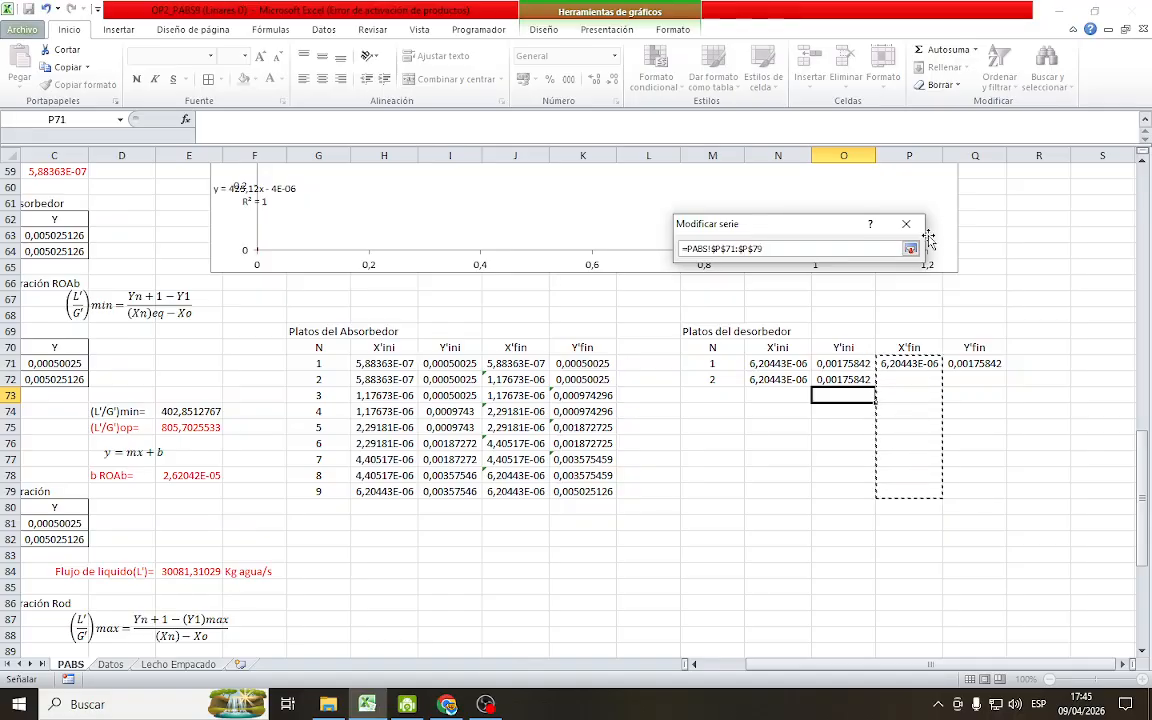
{"action": "left_click", "coordinate": [911, 249]}
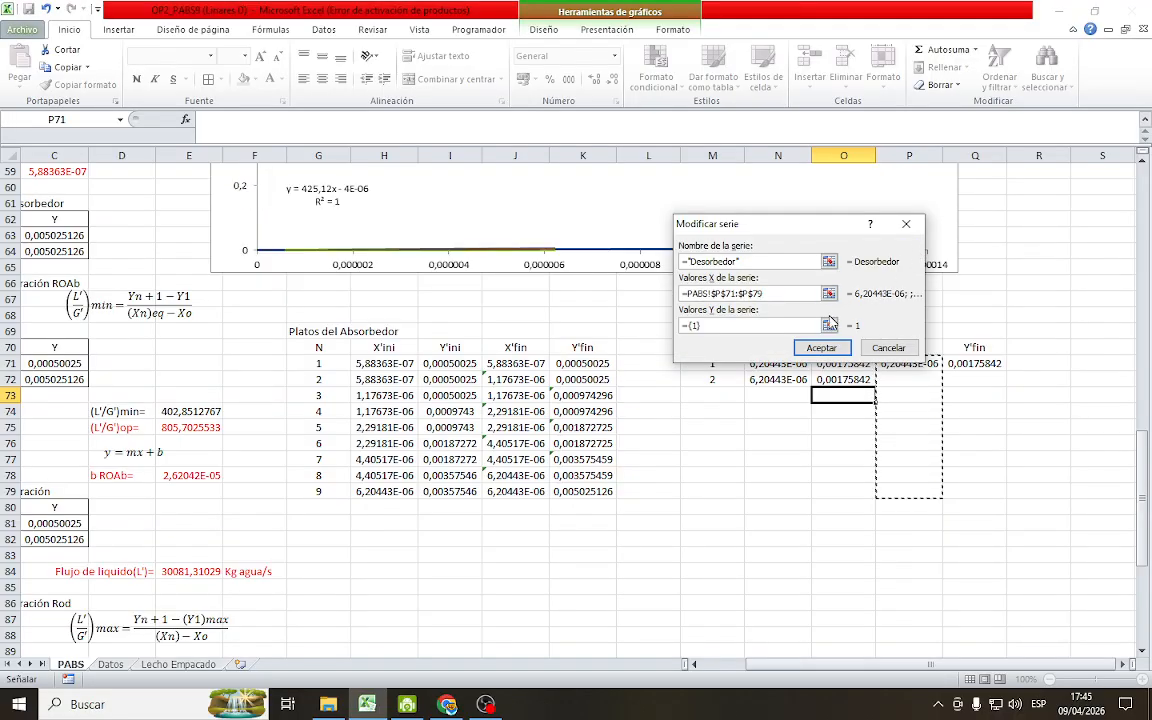
{"action": "left_click", "coordinate": [829, 326]}
{"action": "left_click_drag", "start_coordinate": [968, 363], "coordinate": [972, 490]}
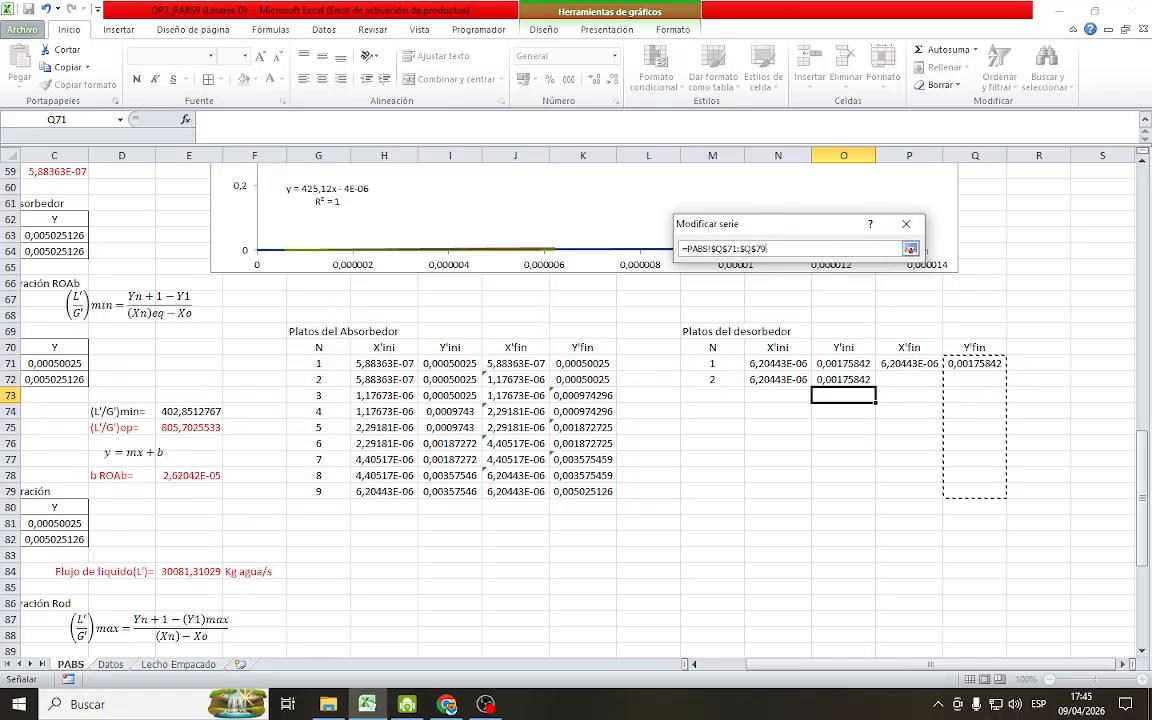
{"action": "left_click", "coordinate": [911, 249]}
{"action": "left_click", "coordinate": [826, 348]}
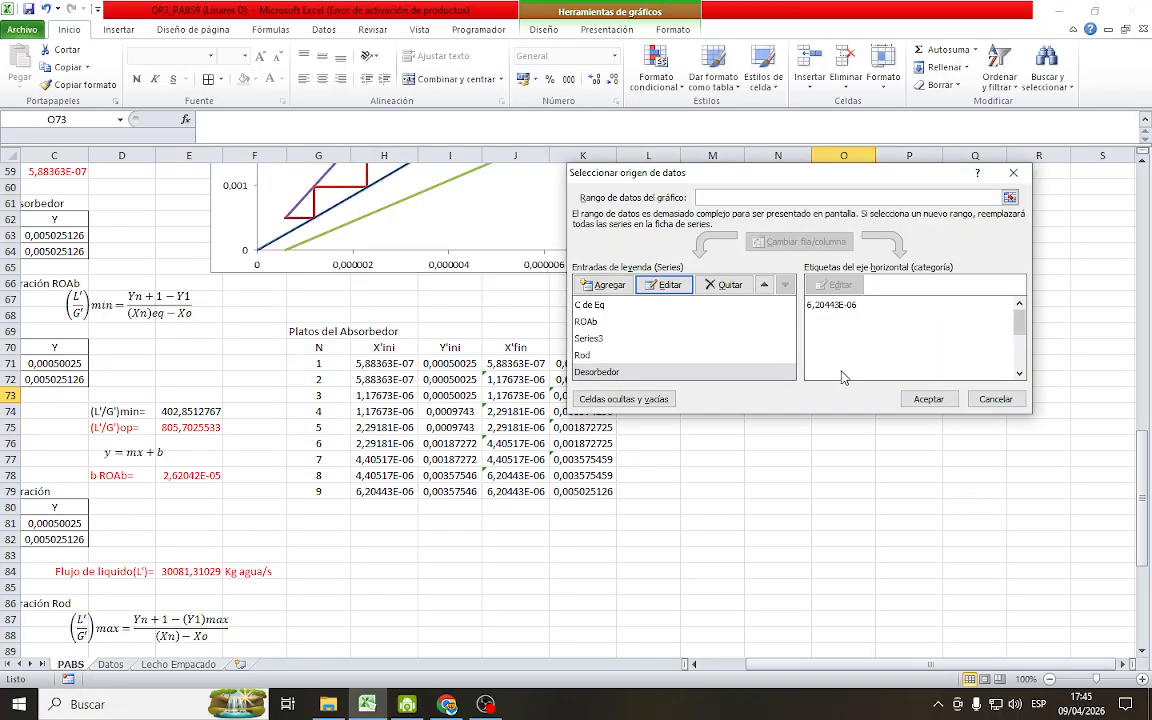
{"action": "left_click", "coordinate": [913, 398]}
{"action": "scroll", "coordinate": [758, 380], "scroll_direction": "up", "scroll_amount": 4}
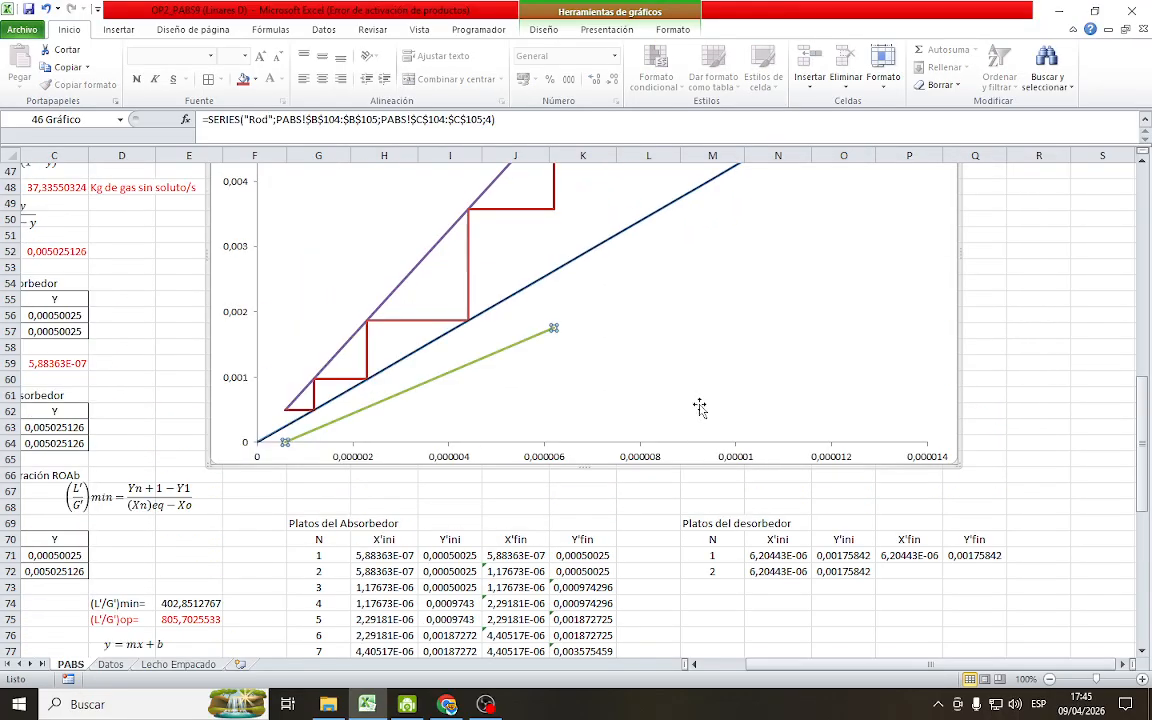
{"action": "left_click", "coordinate": [1040, 364]}
Set stage 2's Y'fin in Q72 of the desorber table to =O72, its own Y'ini value
{"action": "scroll", "coordinate": [676, 378], "scroll_direction": "up", "scroll_amount": 2}
{"action": "scroll", "coordinate": [676, 400], "scroll_direction": "down", "scroll_amount": 4}
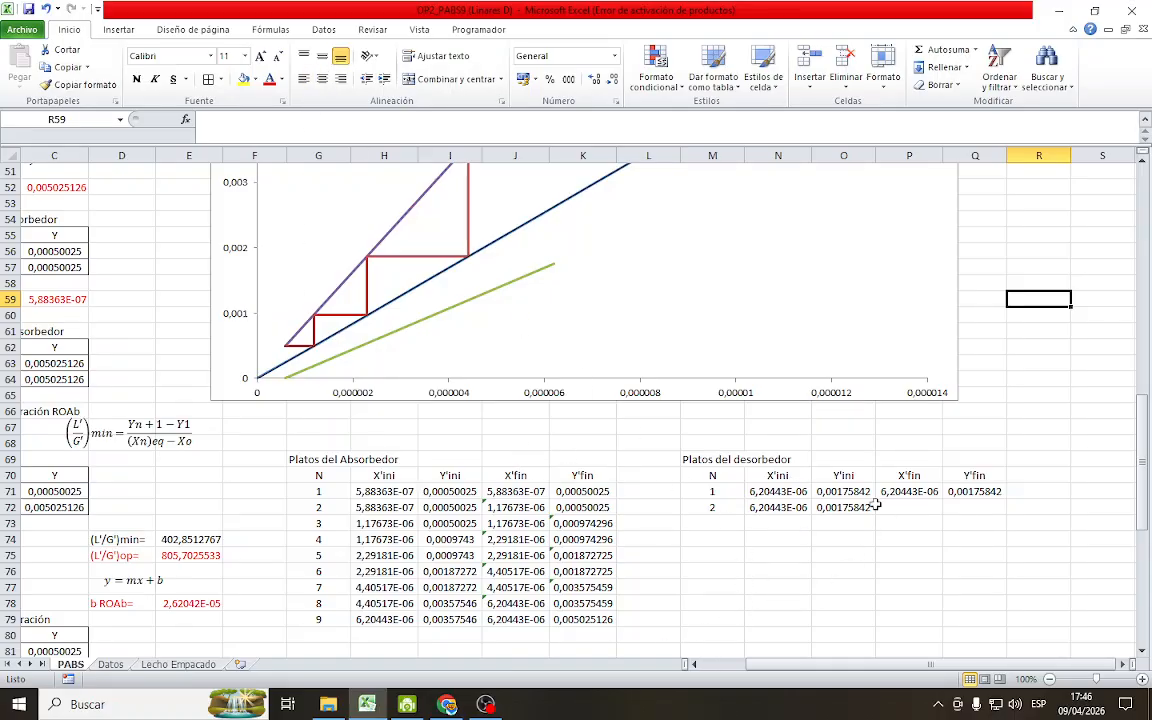
{"action": "left_click", "coordinate": [968, 506]}
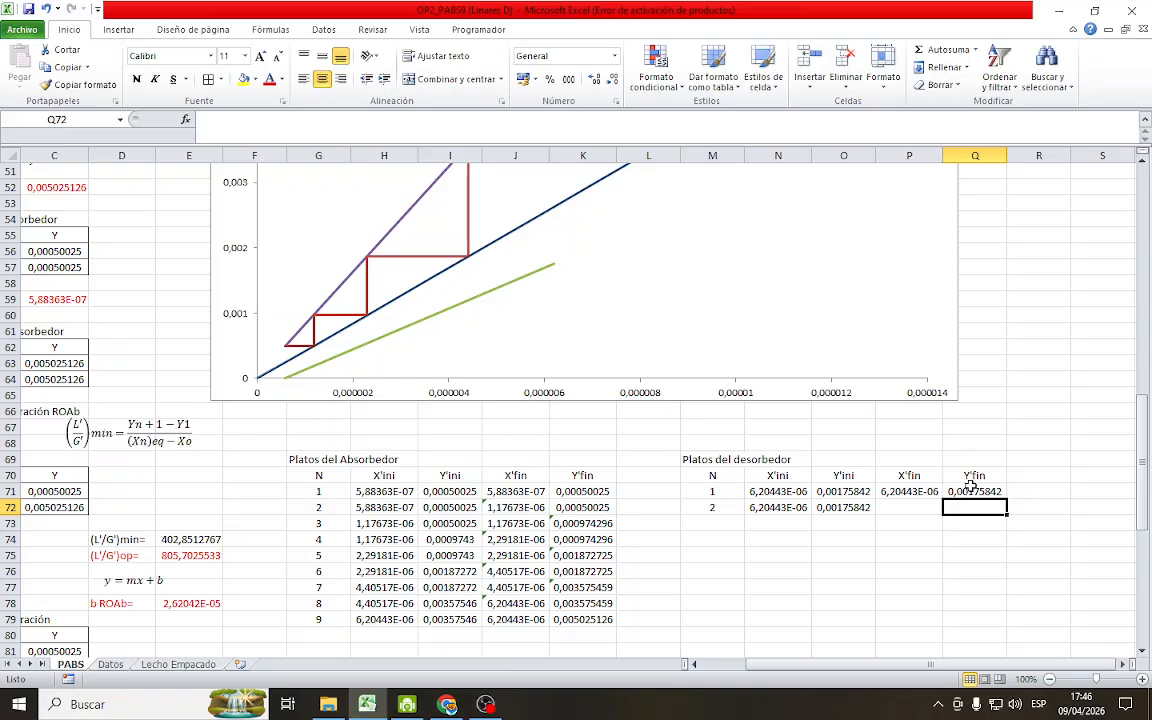
{"action": "type", "text": "="}
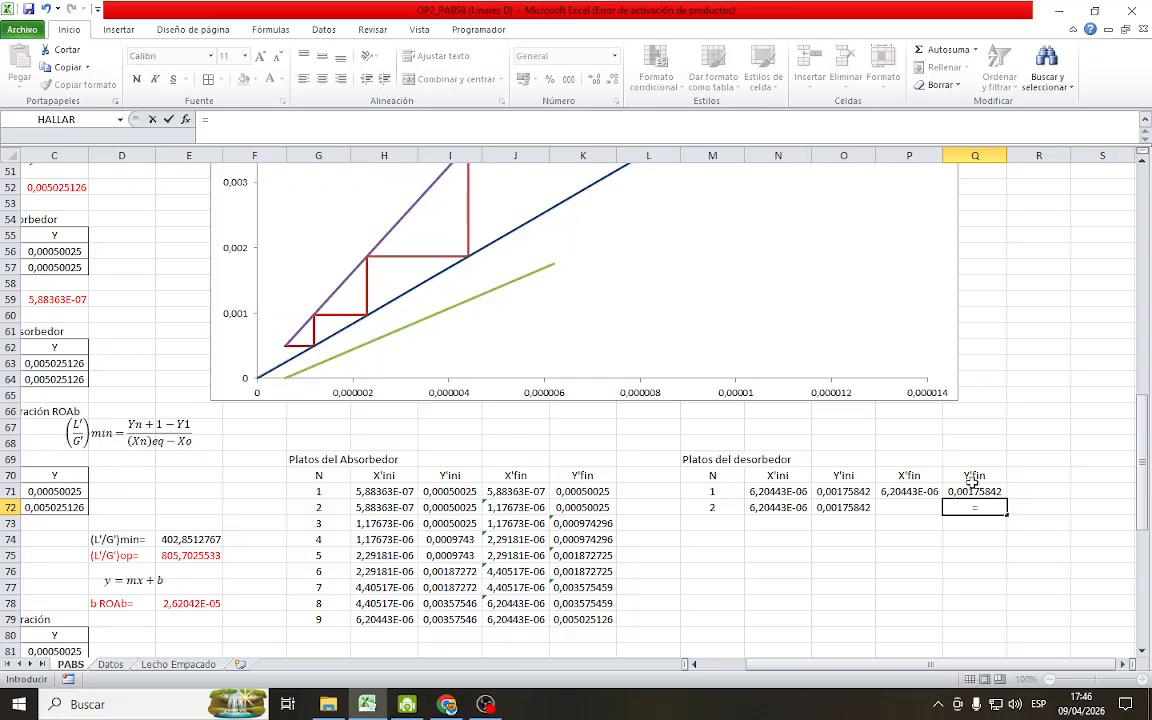
{"action": "left_click", "coordinate": [856, 508]}
{"action": "key", "text": "Return"}
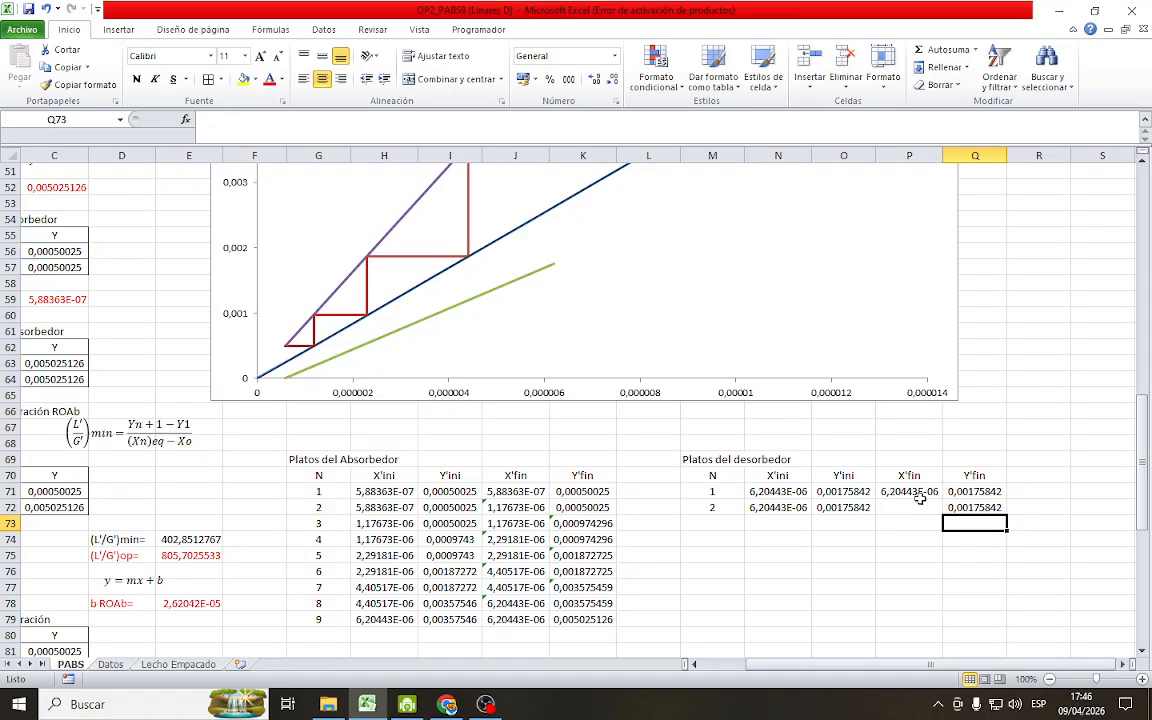
Calculate stage 2's X'fin in P72 as =Q72/Q29, dividing Y'fin by the equilibrium slope Pend (RM)
{"action": "left_click", "coordinate": [920, 508]}
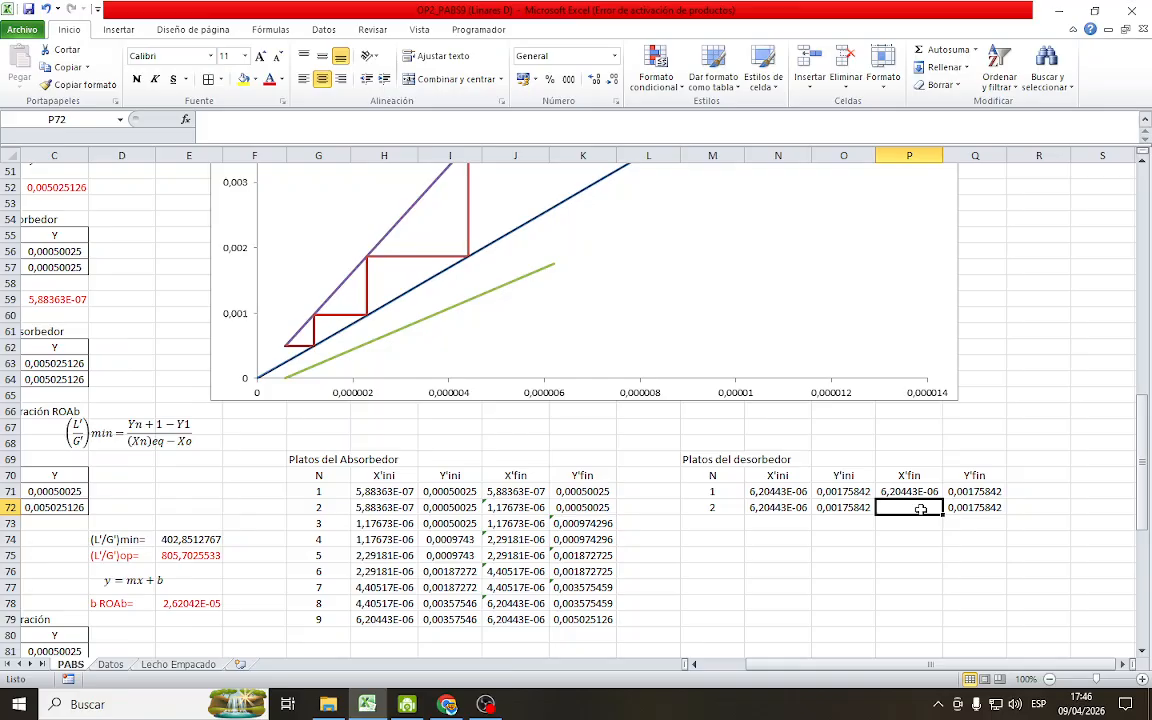
{"action": "type", "text": "="}
{"action": "left_click", "coordinate": [952, 508]}
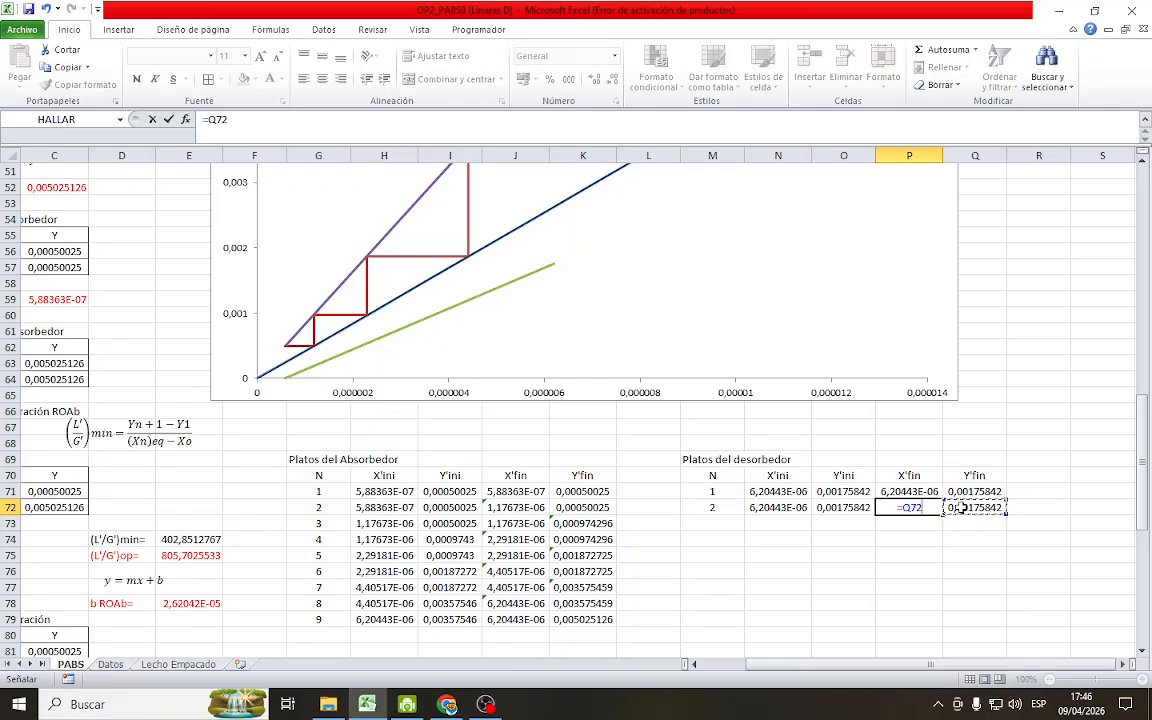
{"action": "type", "text": "/"}
{"action": "scroll", "coordinate": [985, 404], "scroll_direction": "up", "scroll_amount": 3}
{"action": "scroll", "coordinate": [985, 404], "scroll_direction": "up", "scroll_amount": 7}
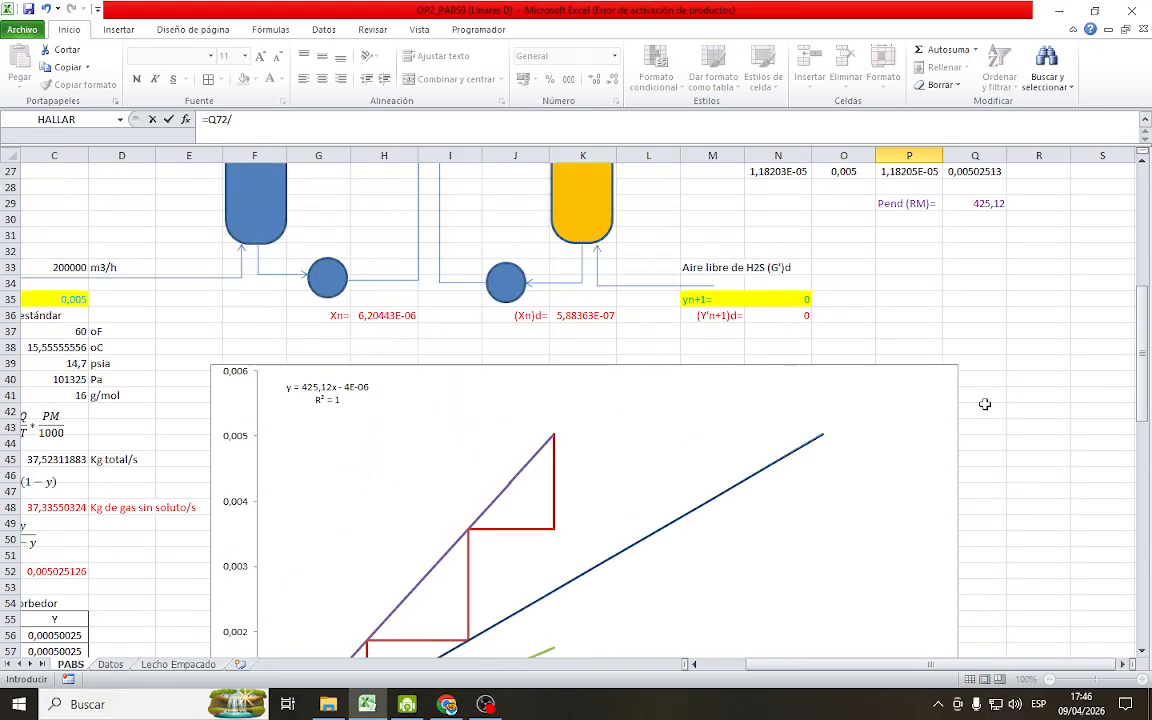
{"action": "left_click", "coordinate": [985, 268]}
{"action": "key", "text": "Return"}
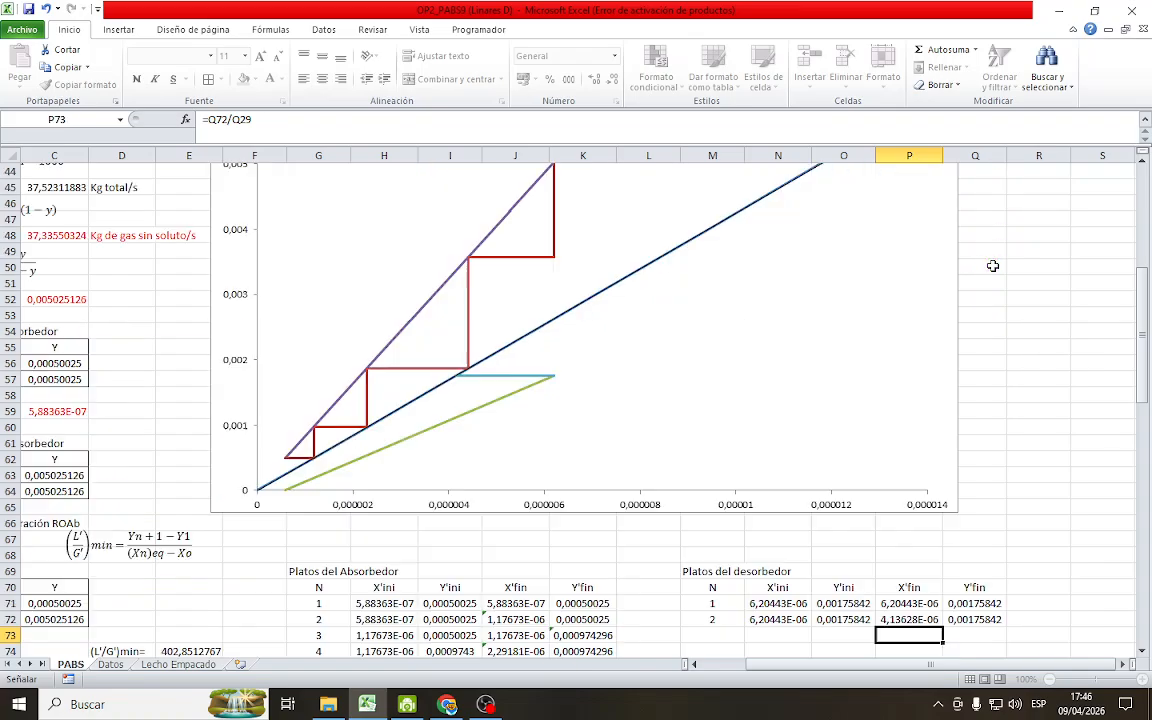
Extend the desorber table's N, X'ini and Y'ini formulas to stage 3 in row 73 and set its X'fin in P73 to =N73
{"action": "scroll", "coordinate": [740, 478], "scroll_direction": "down", "scroll_amount": 1}
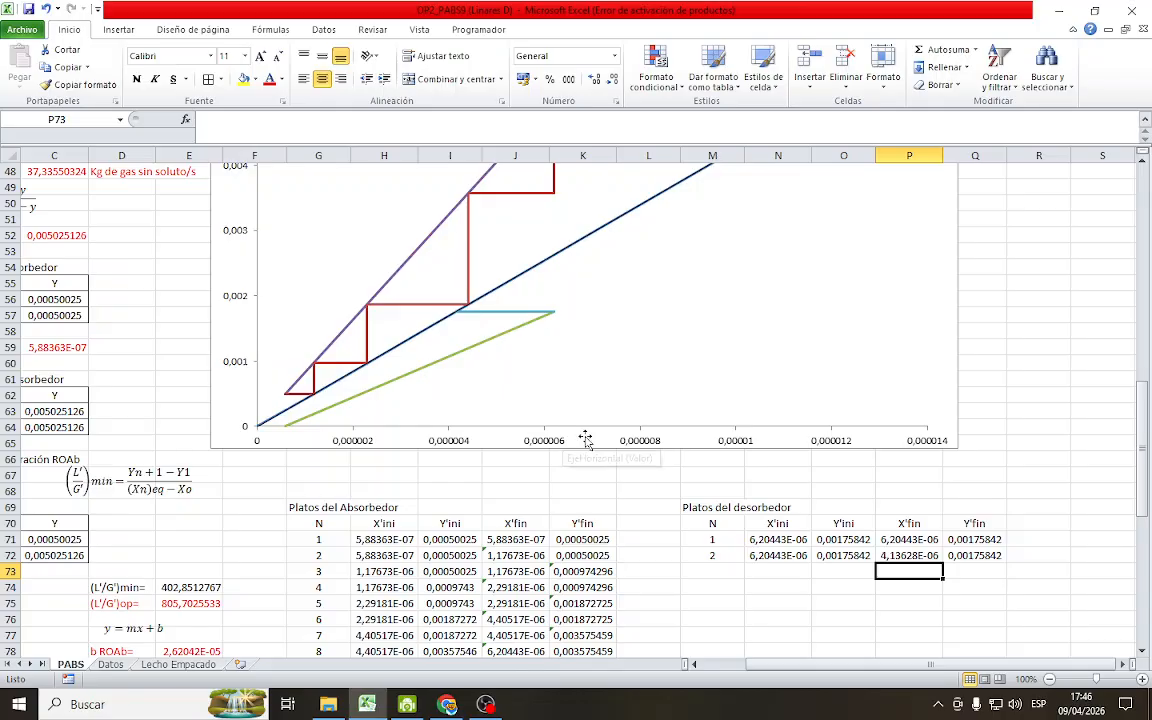
{"action": "left_click_drag", "start_coordinate": [711, 556], "coordinate": [876, 574]}
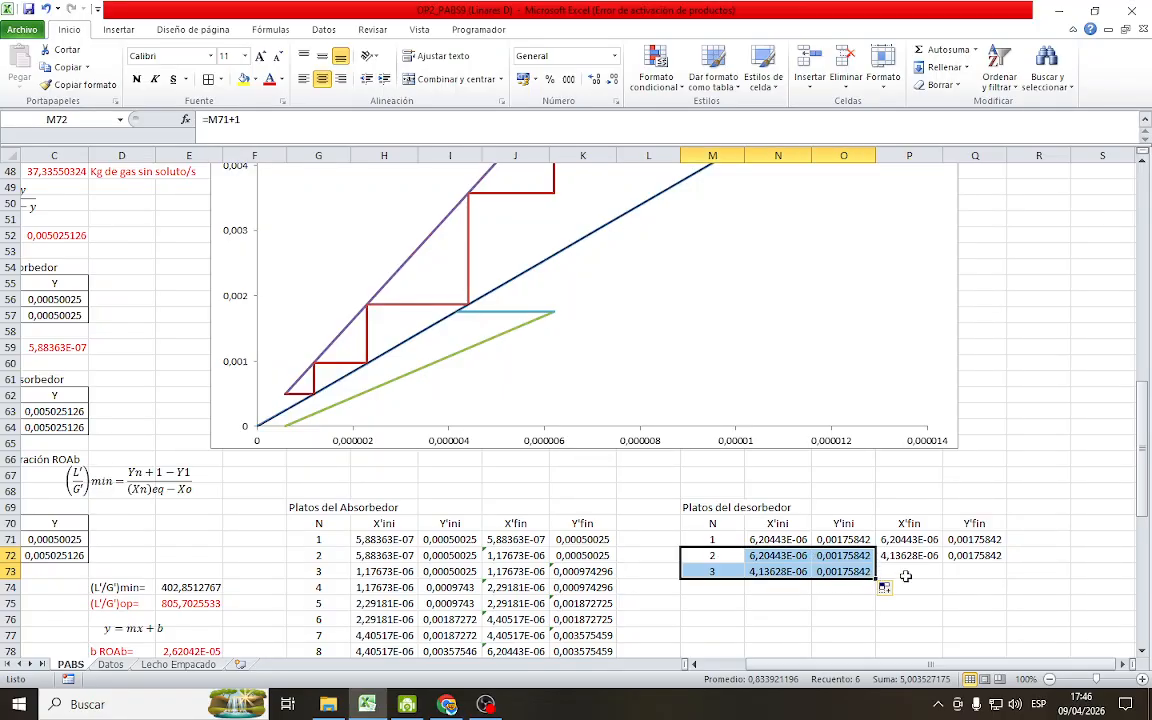
{"action": "left_click", "coordinate": [909, 571]}
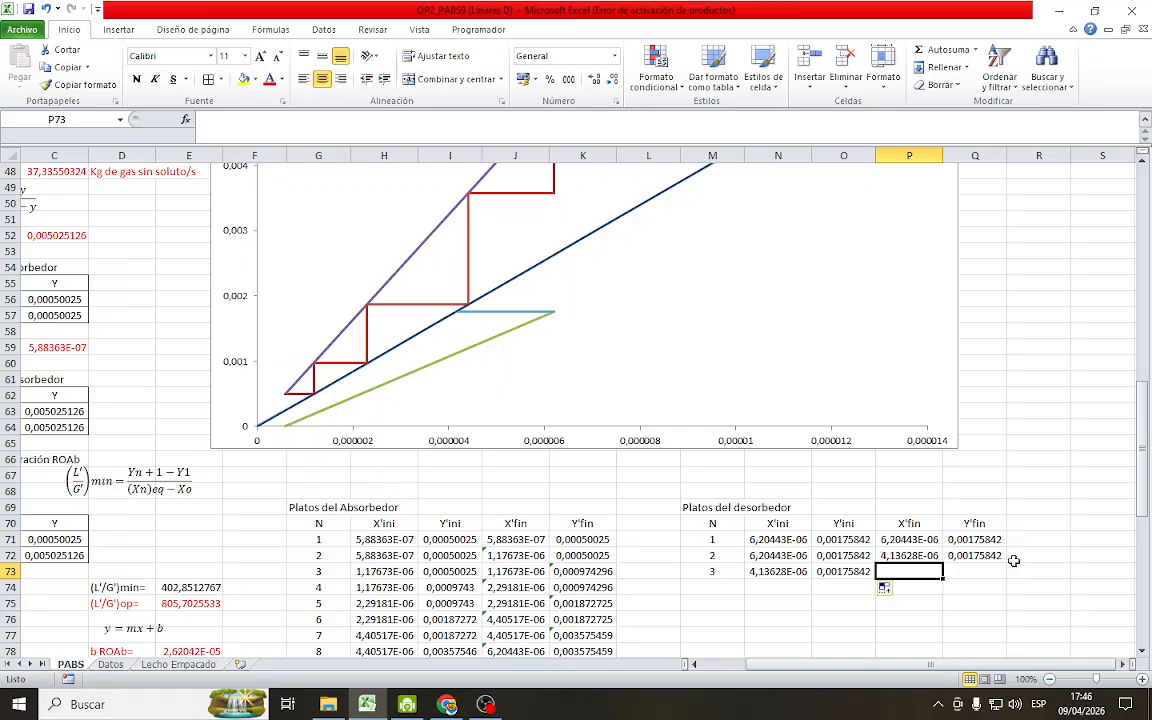
{"action": "type", "text": "="}
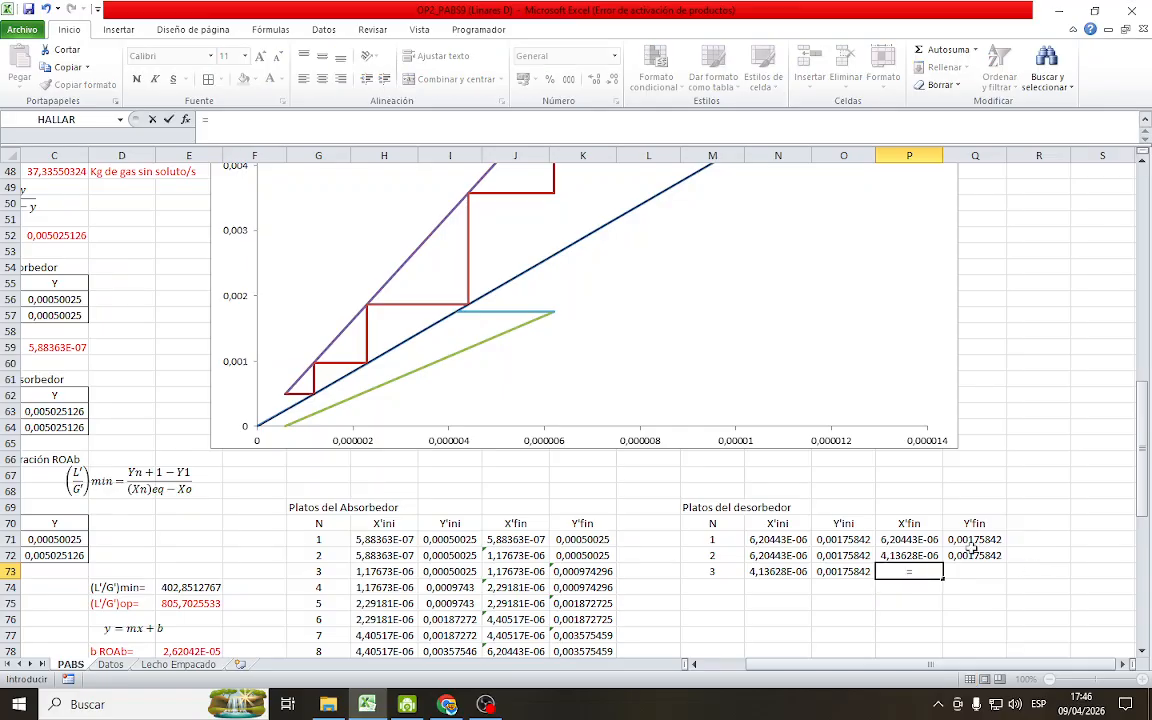
{"action": "left_click", "coordinate": [789, 572]}
{"action": "key", "text": "Return"}
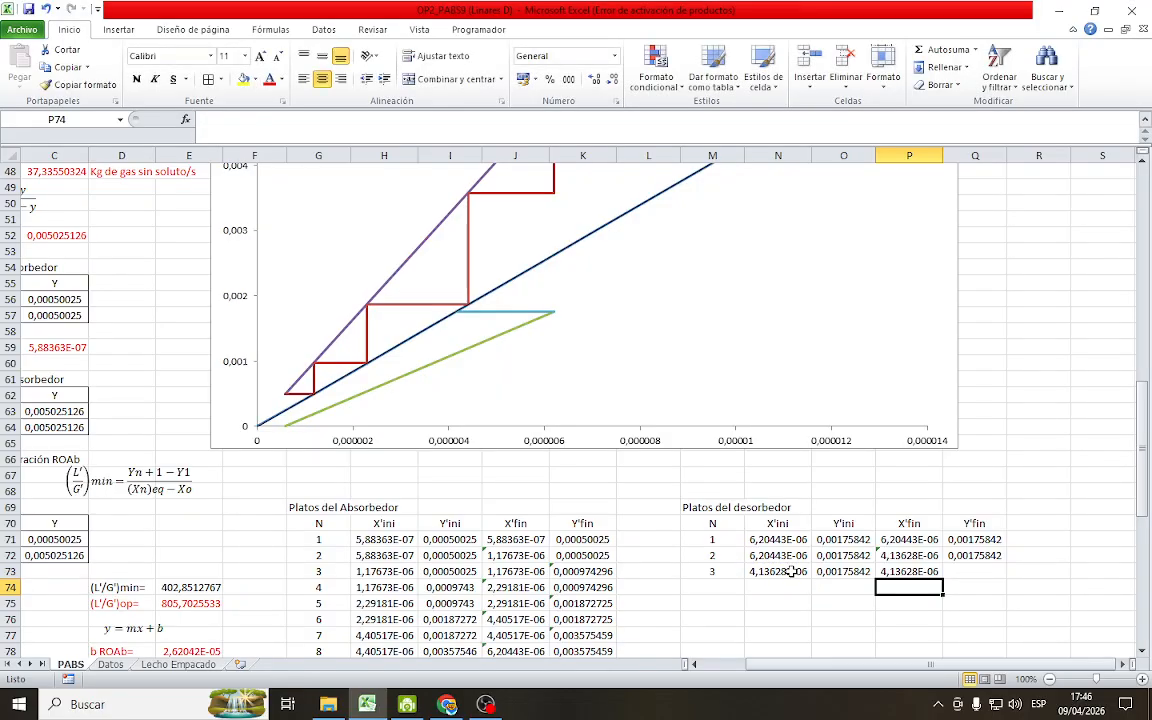
Calculate stage 3's Y'fin in Q73 from the desorber operating line as =E98*P73+E101
{"action": "left_click", "coordinate": [978, 570]}
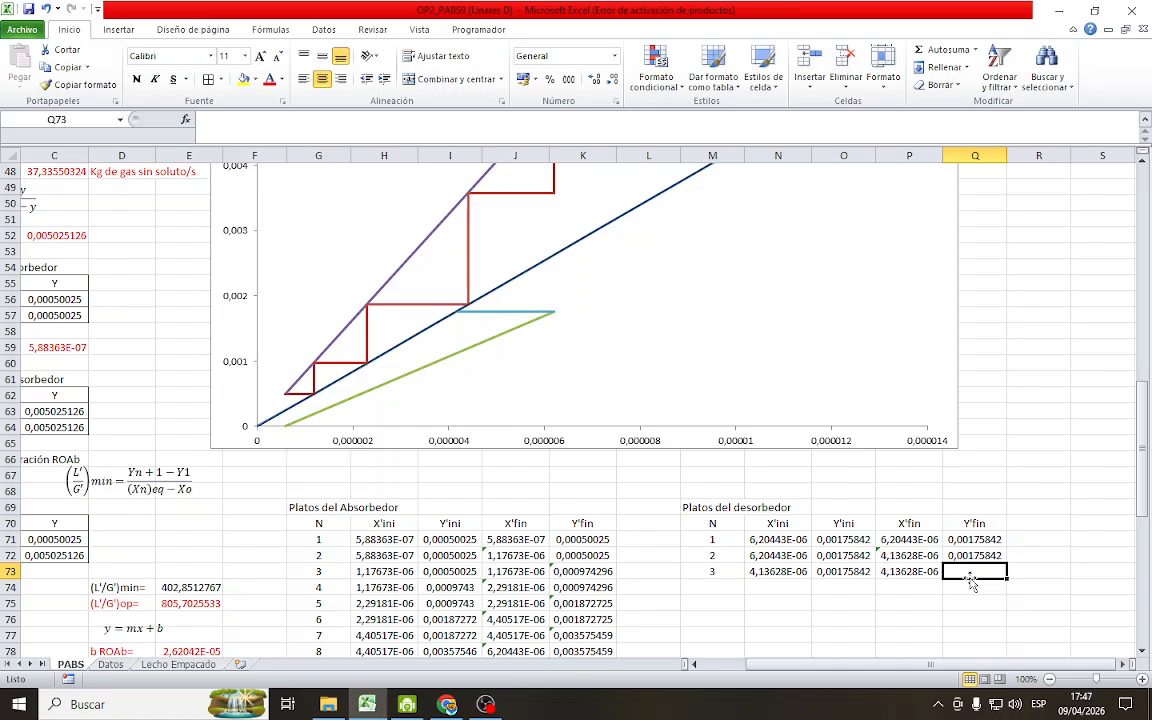
{"action": "type", "text": "="}
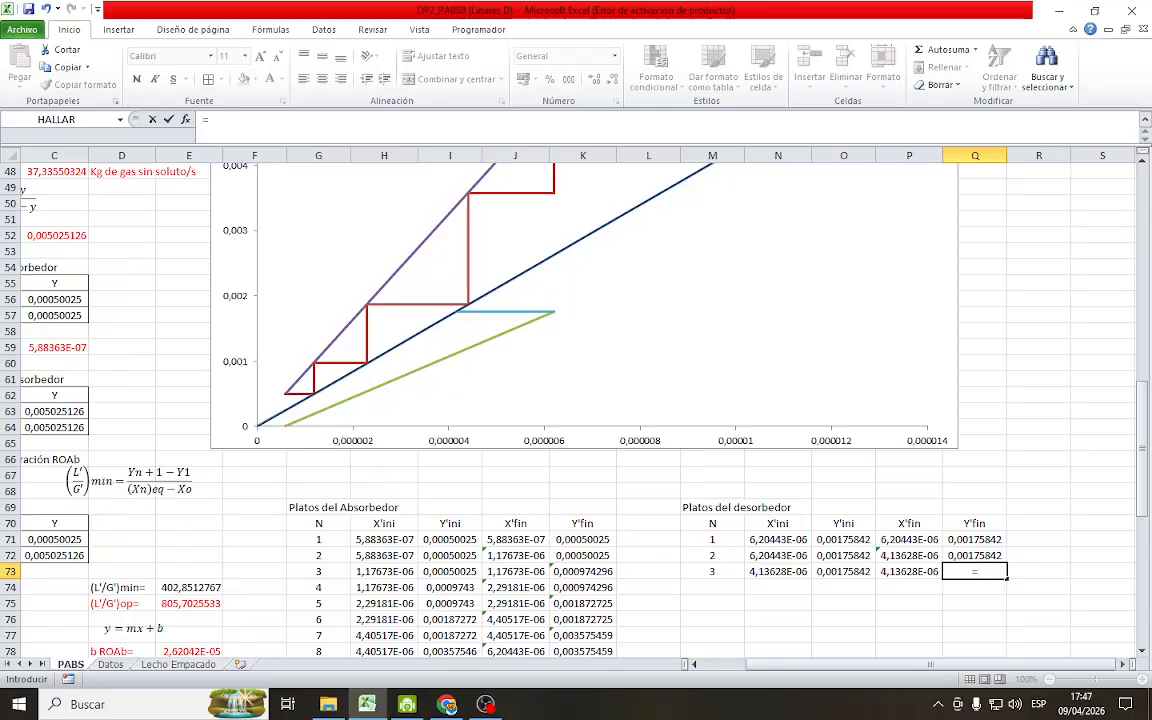
{"action": "scroll", "coordinate": [424, 560], "scroll_direction": "down", "scroll_amount": 9}
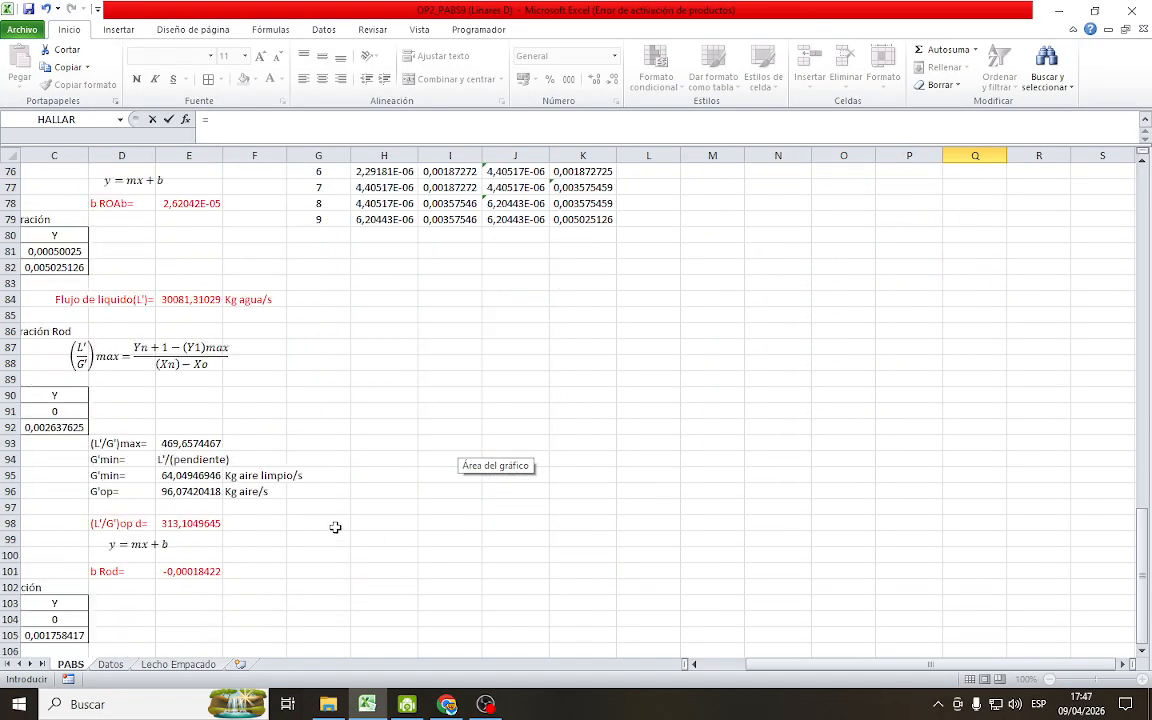
{"action": "scroll", "coordinate": [312, 549], "scroll_direction": "down", "scroll_amount": 4}
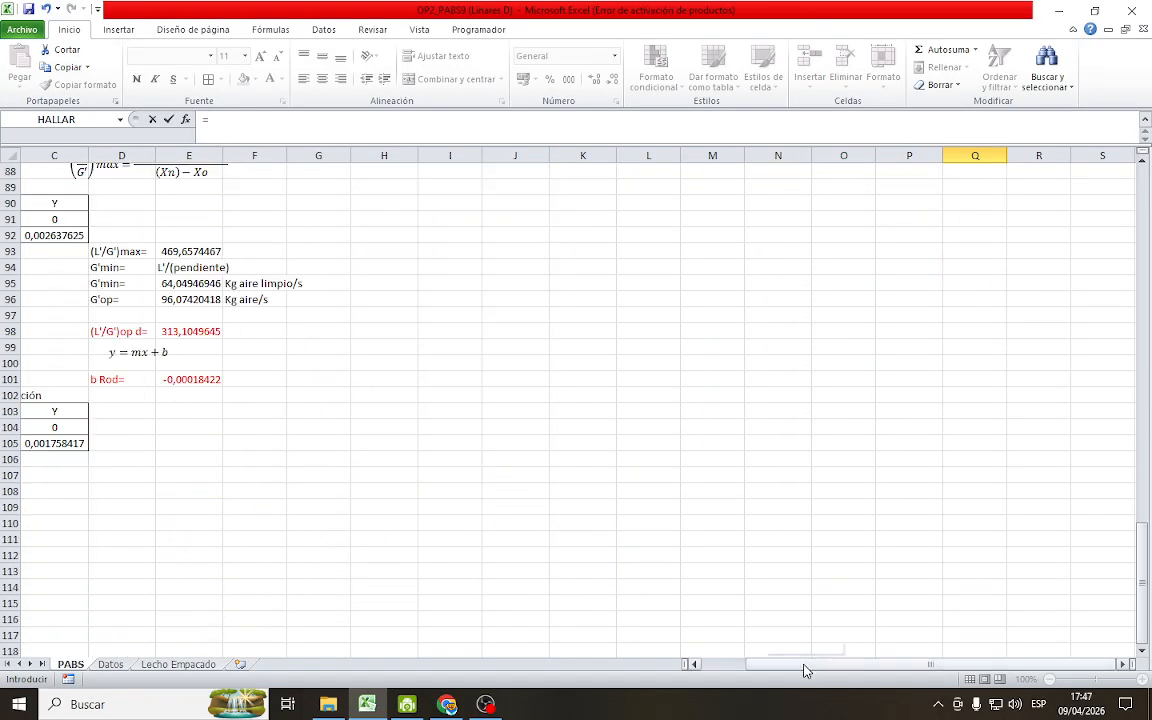
{"action": "left_click", "coordinate": [183, 330]}
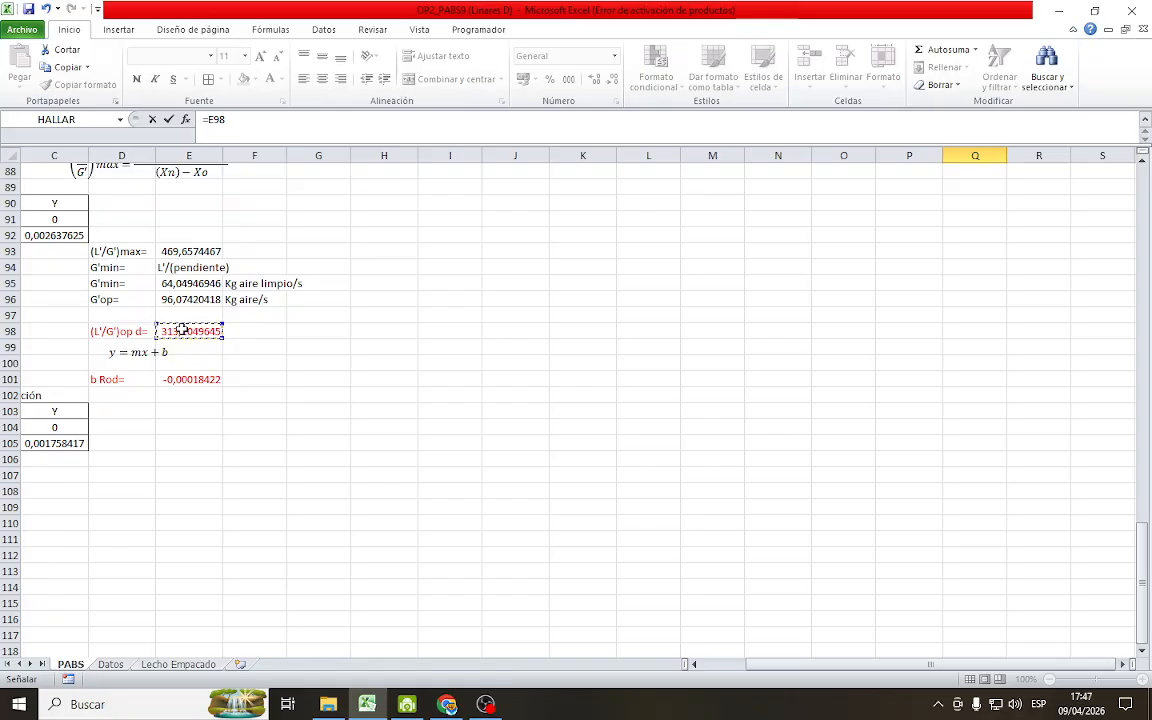
{"action": "type", "text": "*"}
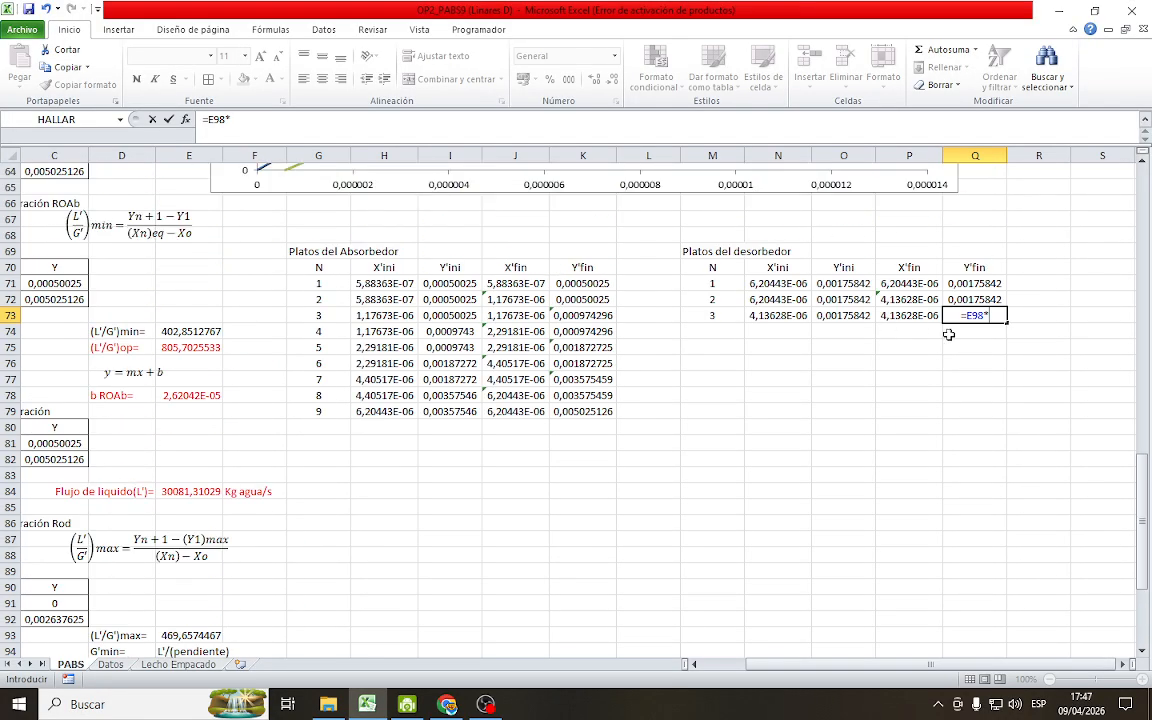
{"action": "left_click", "coordinate": [912, 313]}
{"action": "type", "text": "+"}
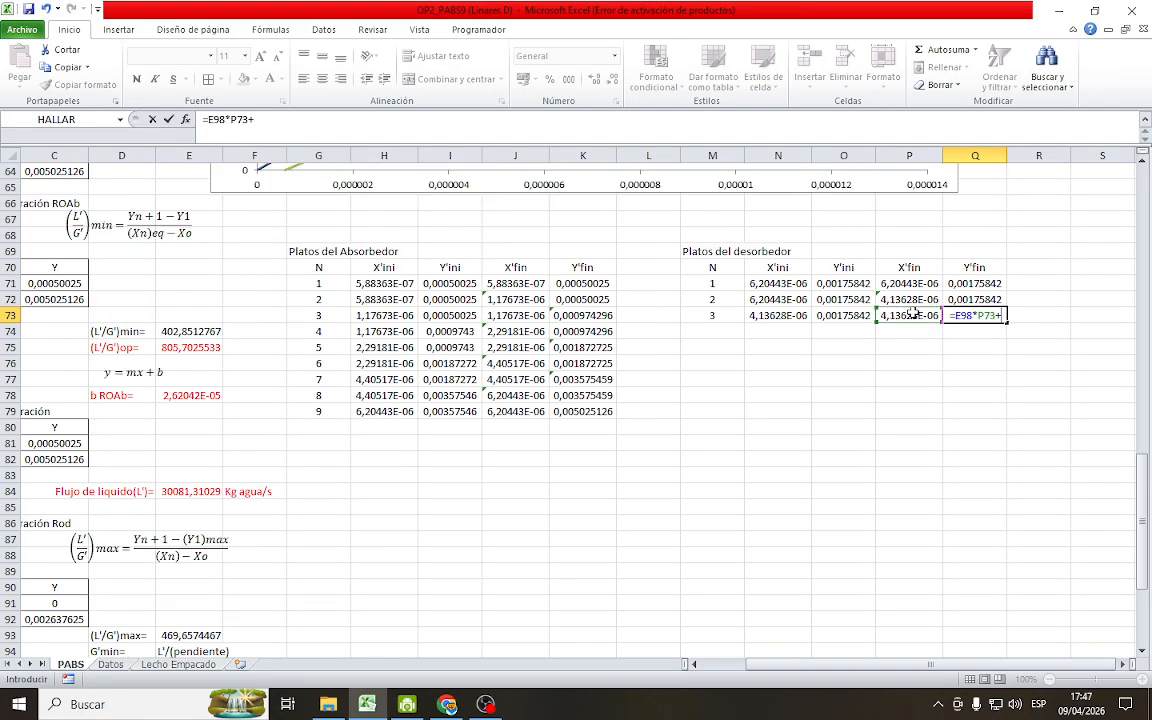
{"action": "scroll", "coordinate": [630, 501], "scroll_direction": "down", "scroll_amount": 7}
{"action": "left_click", "coordinate": [190, 442]}
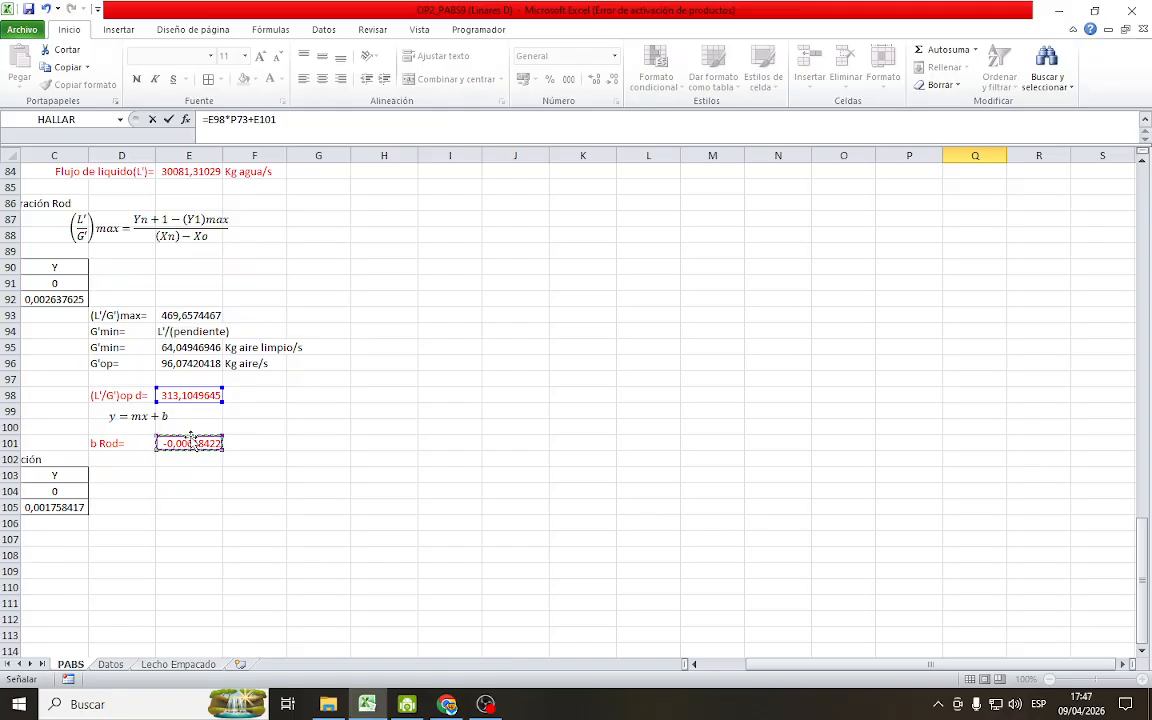
{"action": "key", "text": "Return"}
{"action": "scroll", "coordinate": [930, 431], "scroll_direction": "up", "scroll_amount": 7}
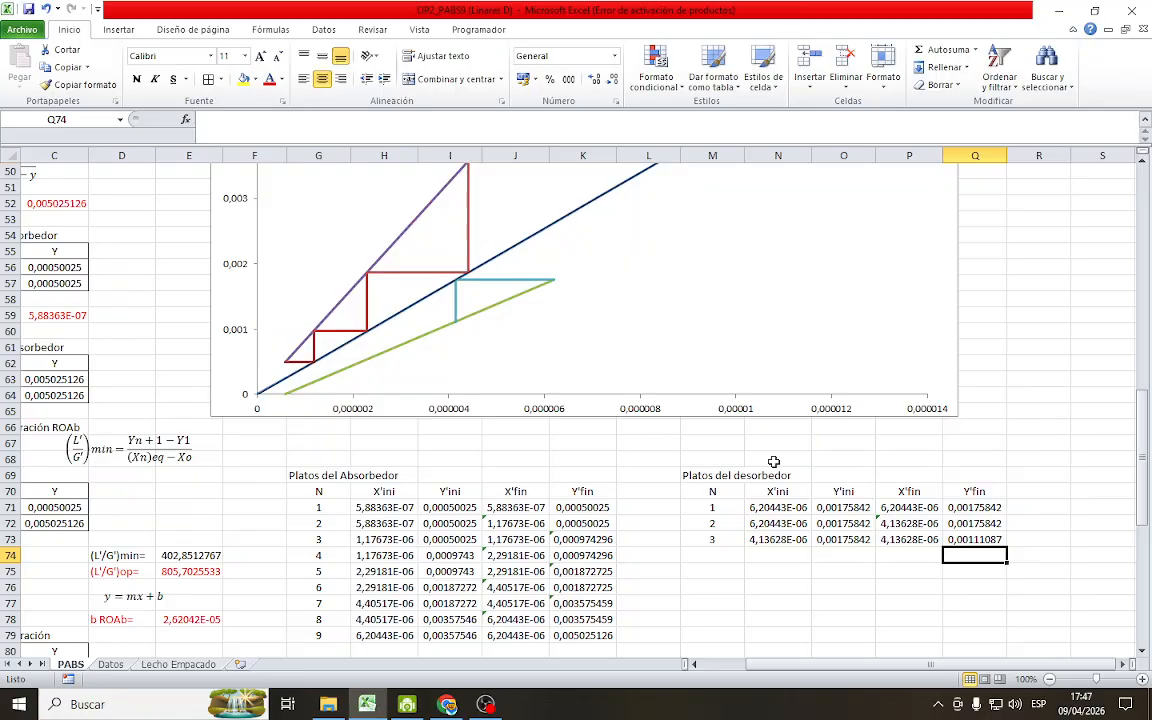
Extend the desorber table's N, X'ini and Y'ini formulas to stage 4 in row 74 and set its Y'fin in Q74 to =O74
{"action": "left_click_drag", "start_coordinate": [712, 540], "coordinate": [872, 562]}
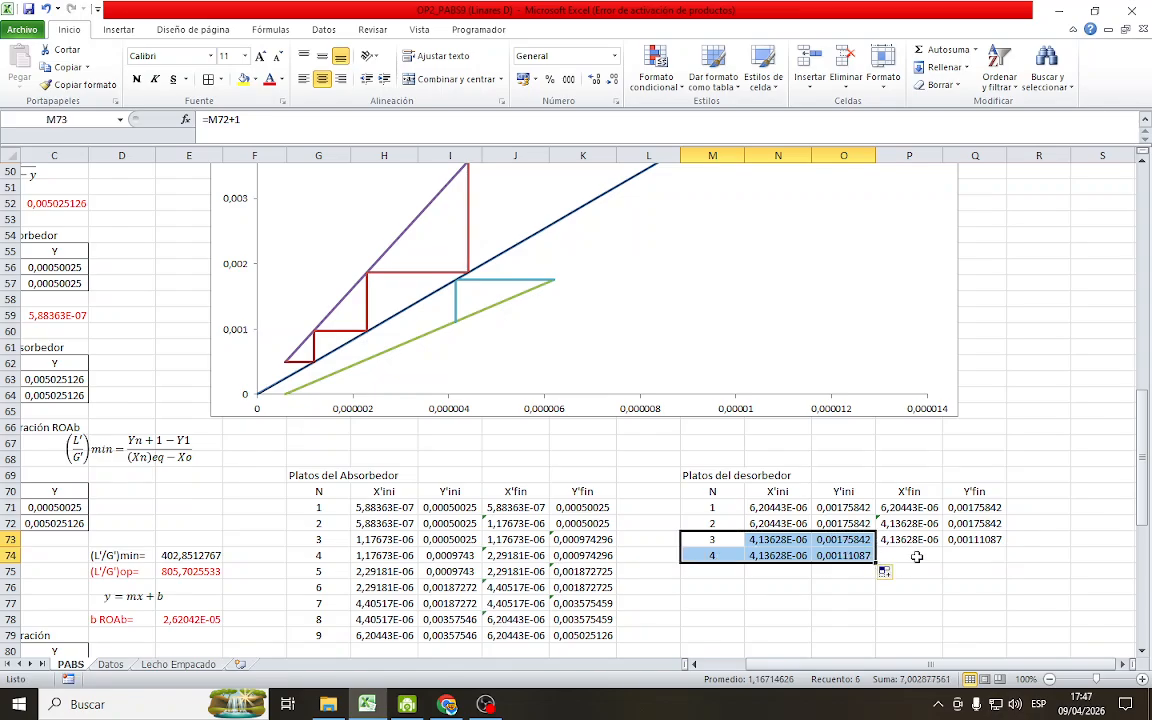
{"action": "left_click", "coordinate": [916, 556]}
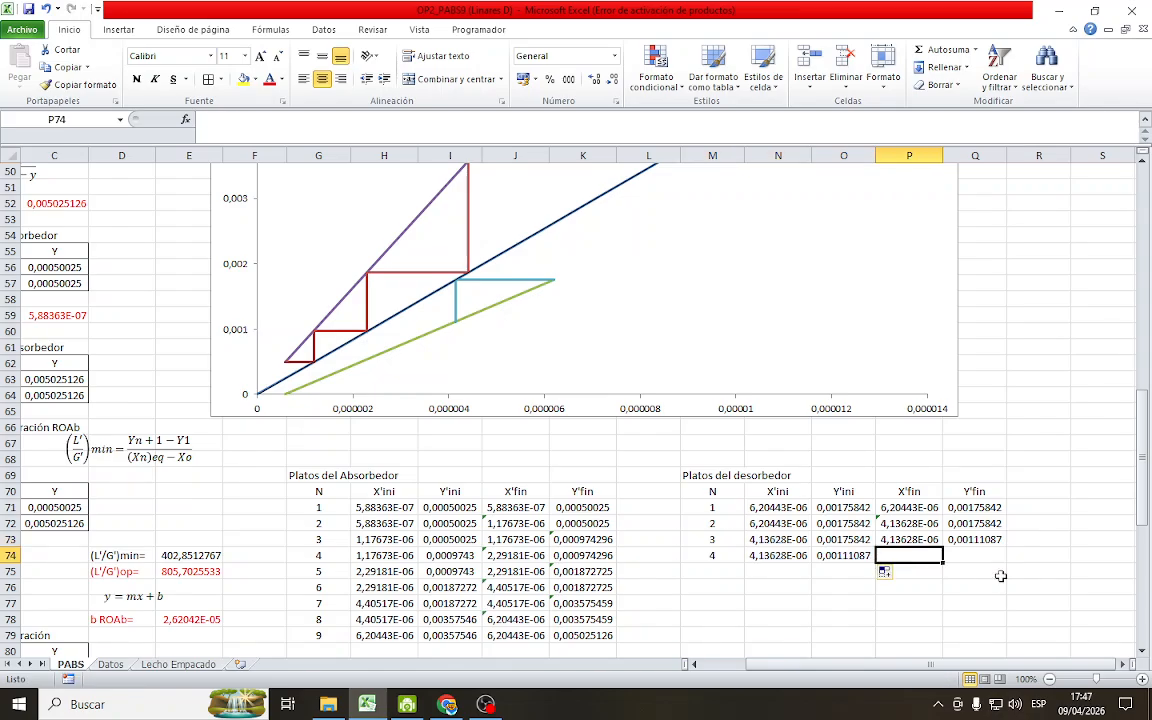
{"action": "left_click", "coordinate": [954, 551]}
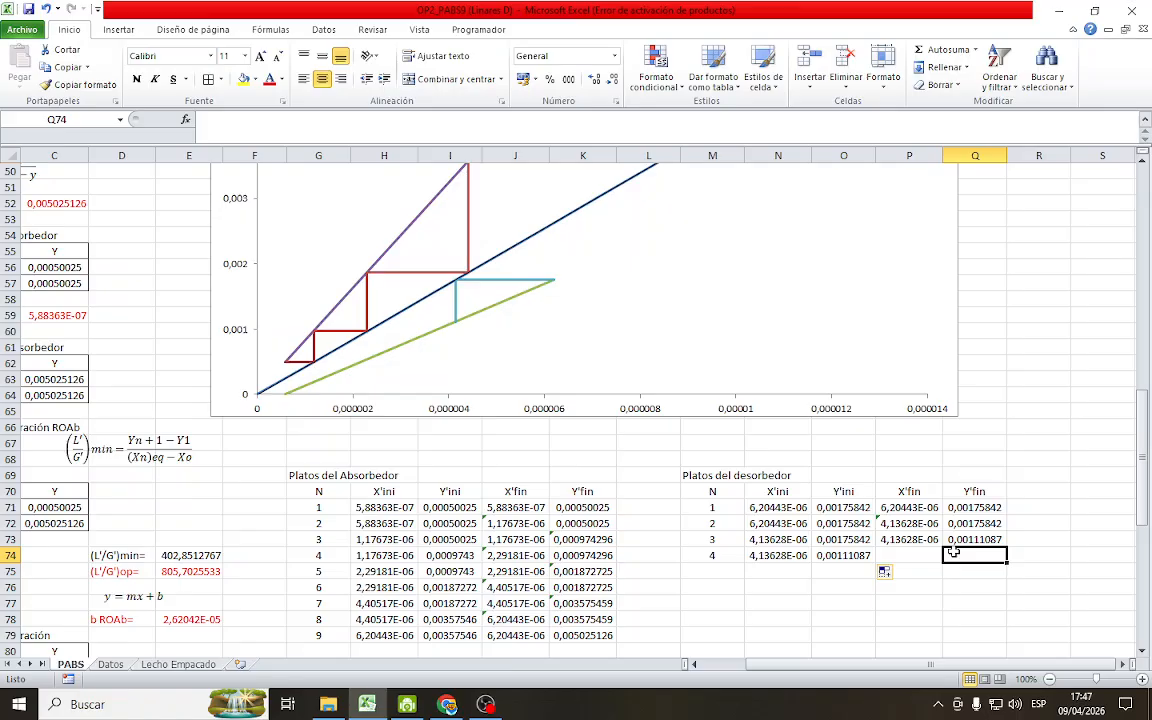
{"action": "type", "text": "="}
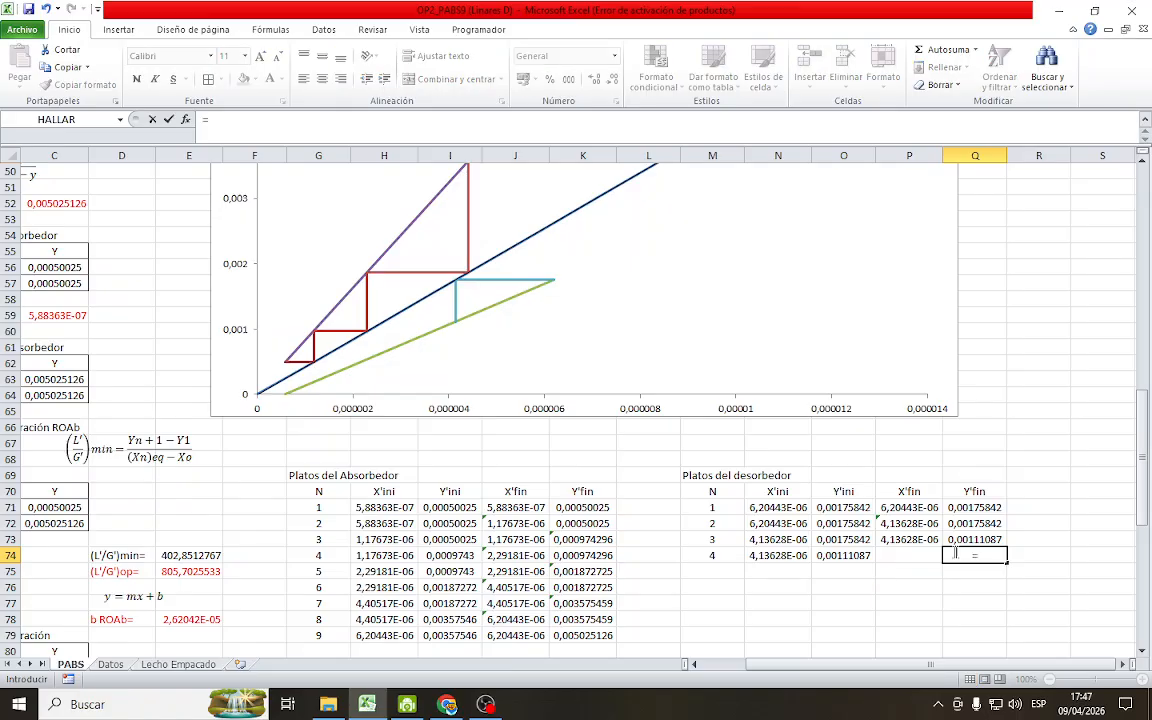
{"action": "left_click", "coordinate": [855, 559]}
{"action": "key", "text": "Return"}
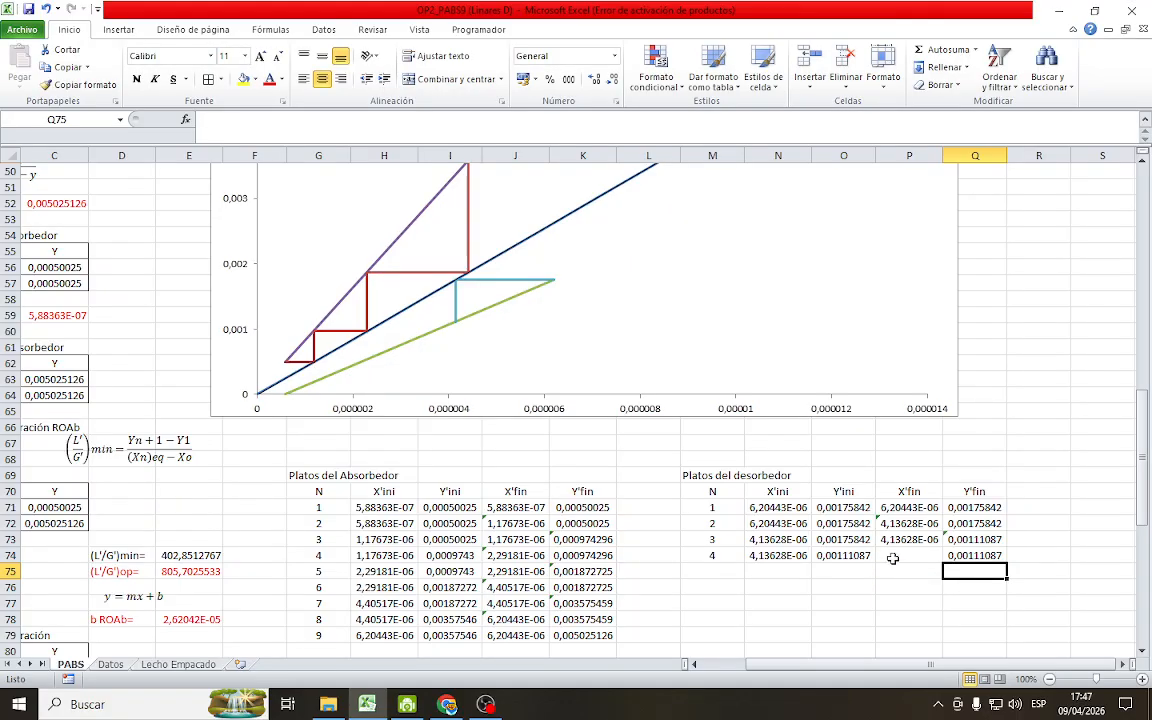
Calculate stage 4's X'fin in P74 as =Q74/Q29, dividing its Y'fin by the equilibrium slope Pend (RM)
{"action": "left_click", "coordinate": [918, 552]}
{"action": "type", "text": "="}
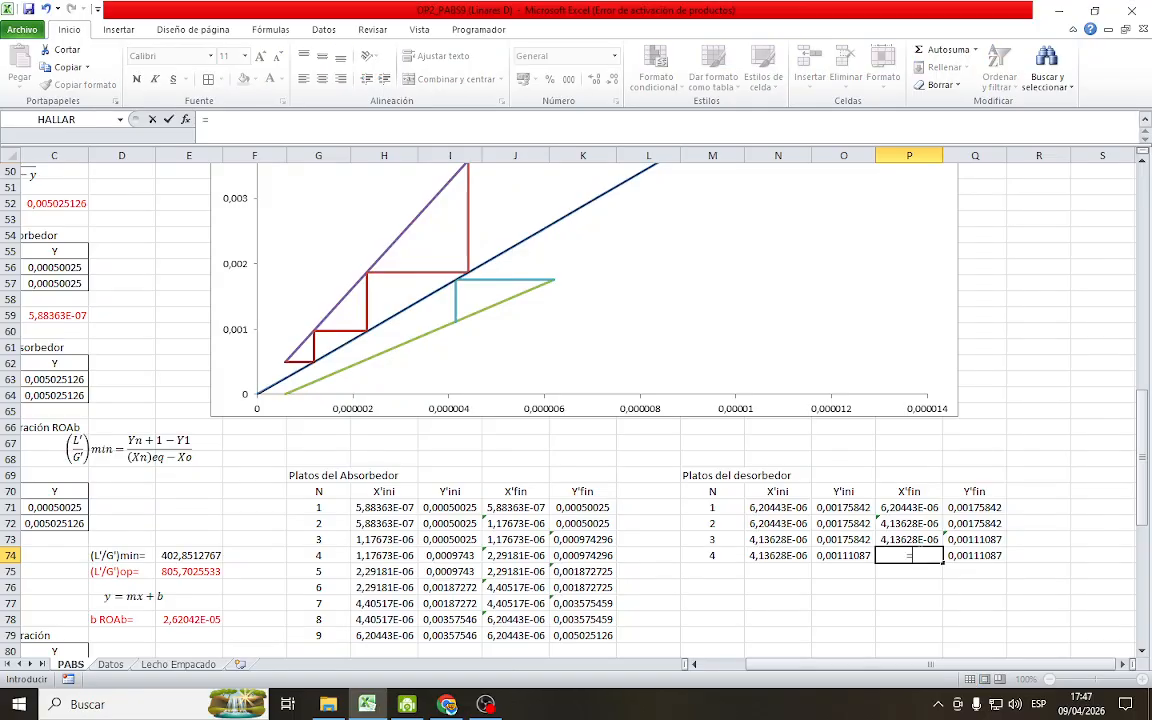
{"action": "left_click", "coordinate": [965, 555]}
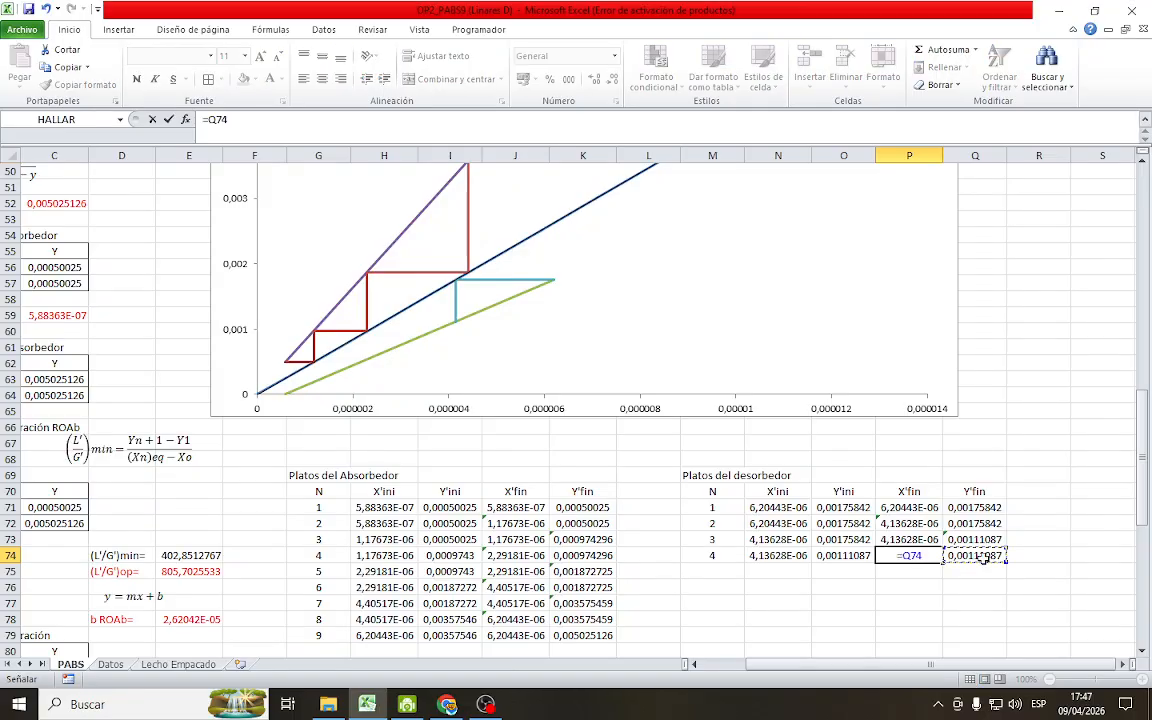
{"action": "type", "text": "/"}
{"action": "scroll", "coordinate": [1006, 383], "scroll_direction": "up", "scroll_amount": 9}
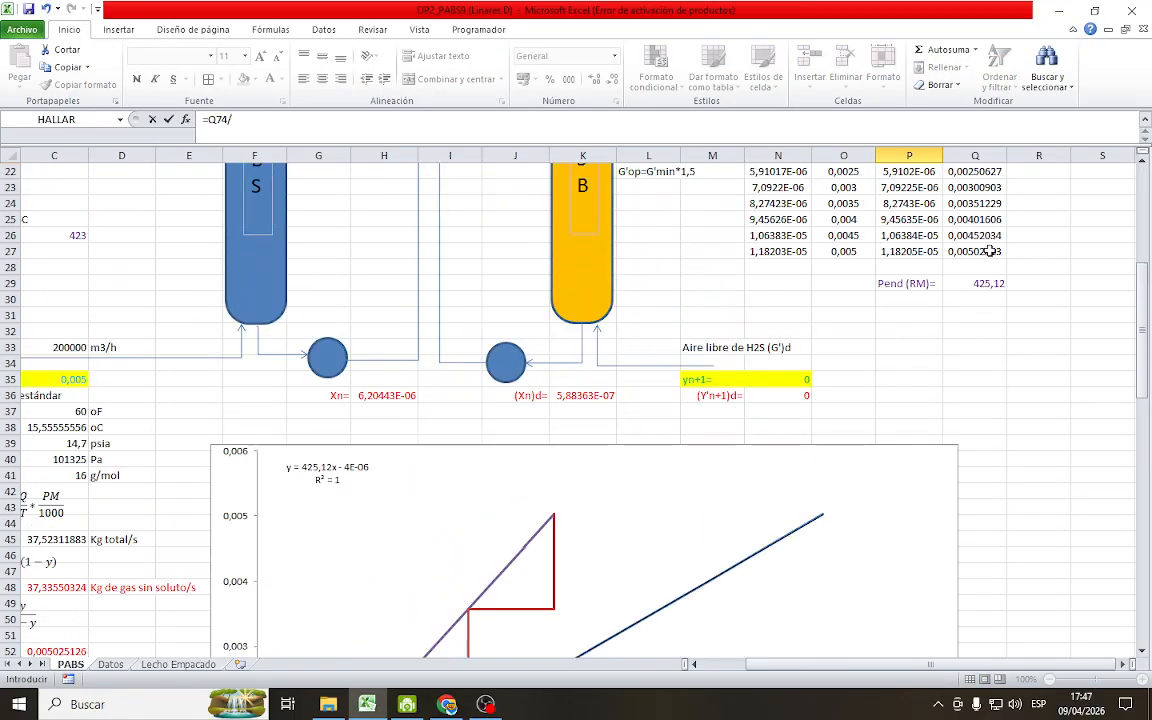
{"action": "left_click", "coordinate": [975, 284]}
{"action": "scroll", "coordinate": [925, 430], "scroll_direction": "down", "scroll_amount": 8}
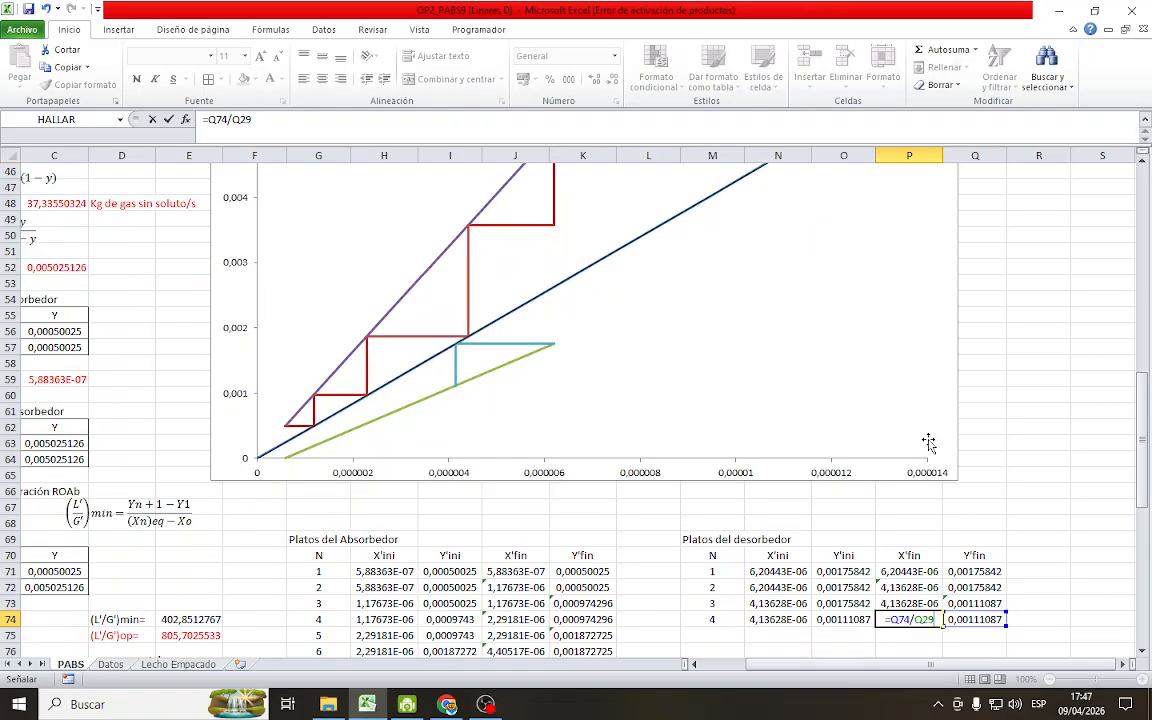
{"action": "key", "text": "Return"}
{"action": "left_click", "coordinate": [1064, 537]}
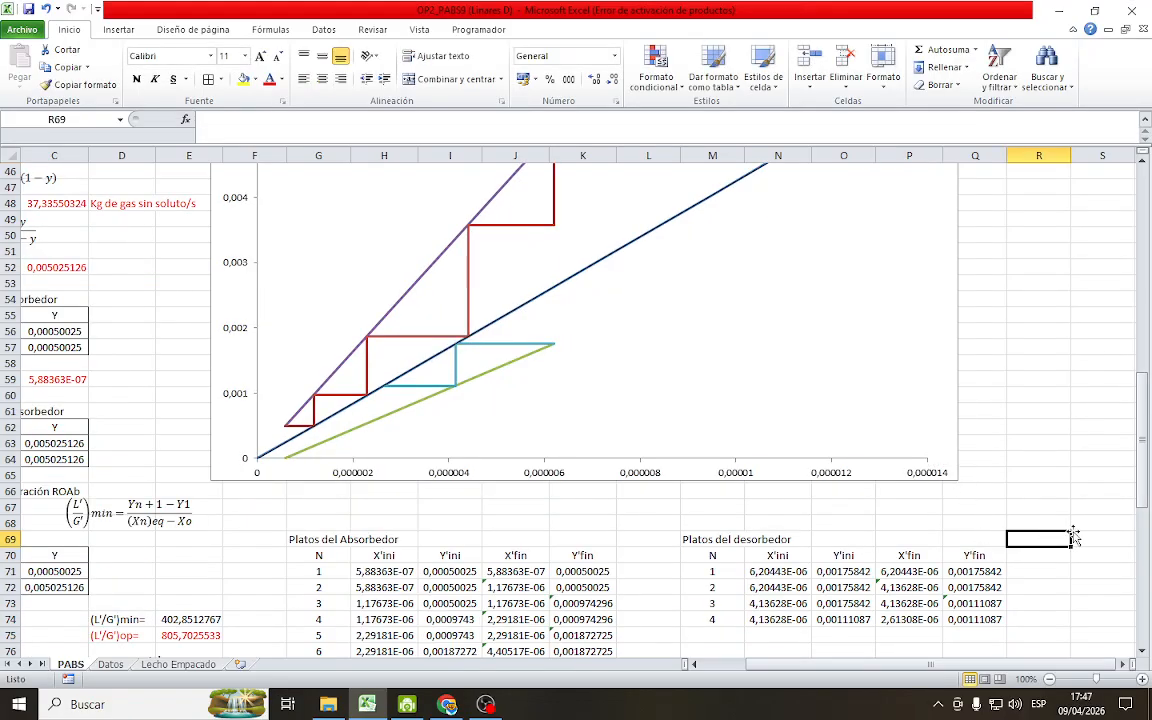
Extend the desorber table's N, X'ini and Y'ini formulas to stage 5 in row 75 and set its X'fin in P75 to =N75
{"action": "scroll", "coordinate": [534, 481], "scroll_direction": "down", "scroll_amount": 1}
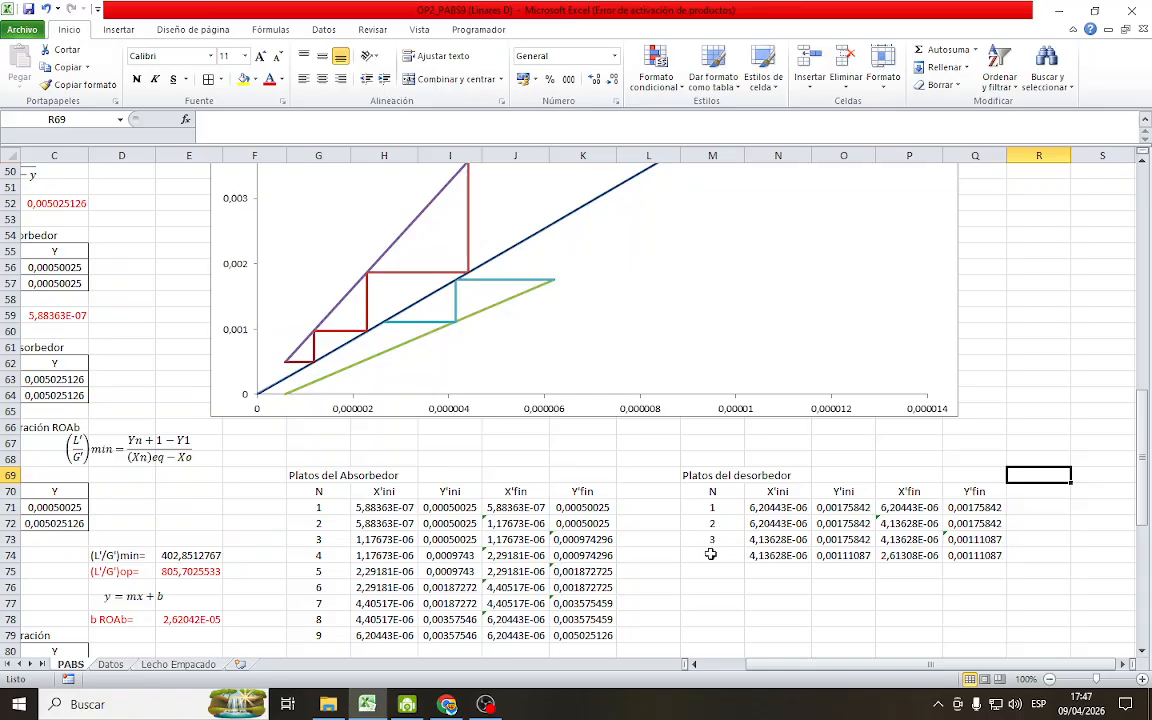
{"action": "left_click_drag", "start_coordinate": [710, 554], "coordinate": [874, 572]}
{"action": "left_click", "coordinate": [935, 573]}
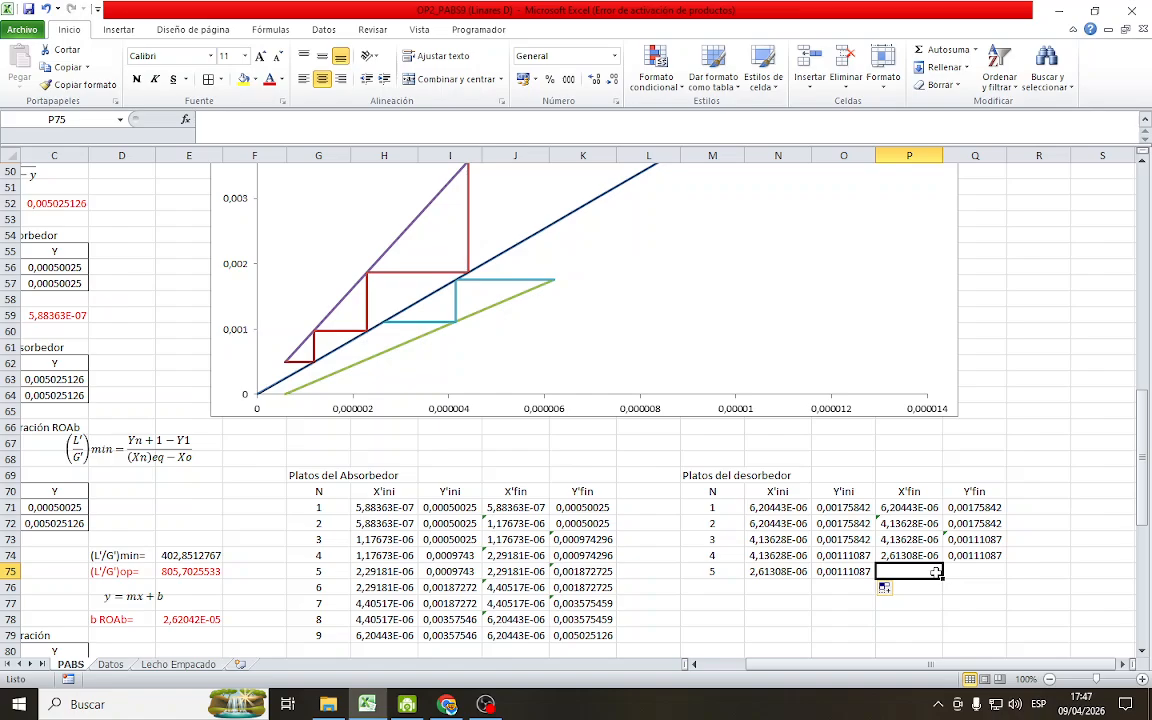
{"action": "type", "text": "="}
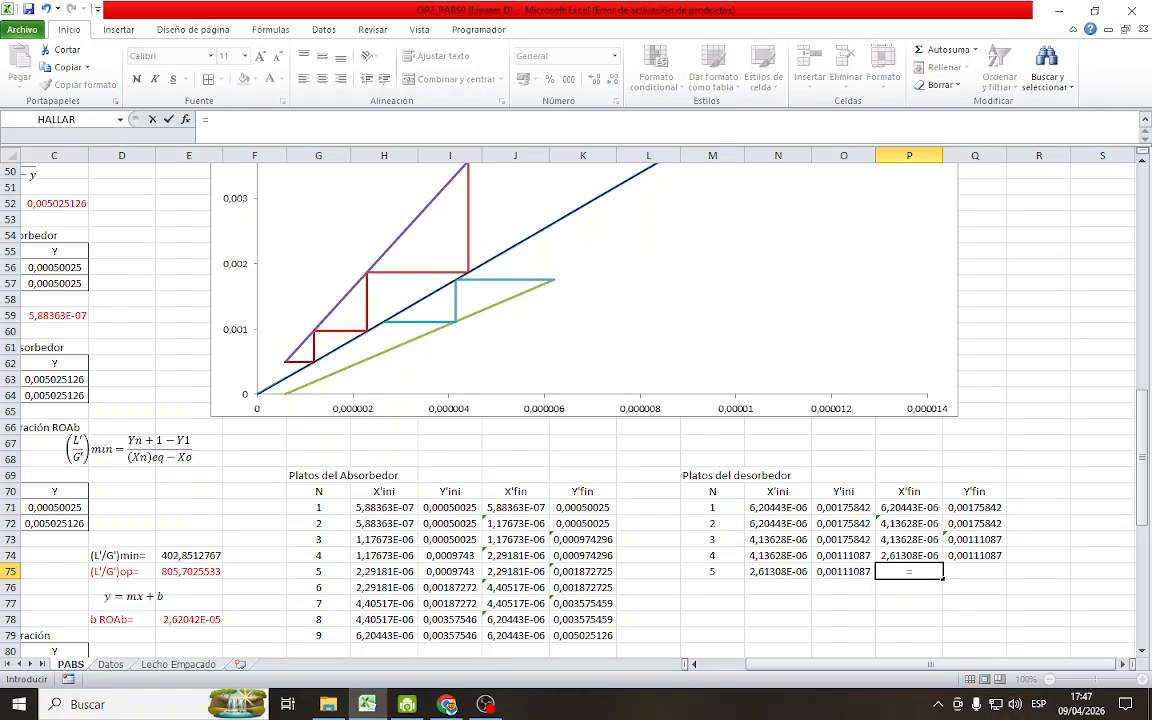
{"action": "left_click", "coordinate": [780, 572]}
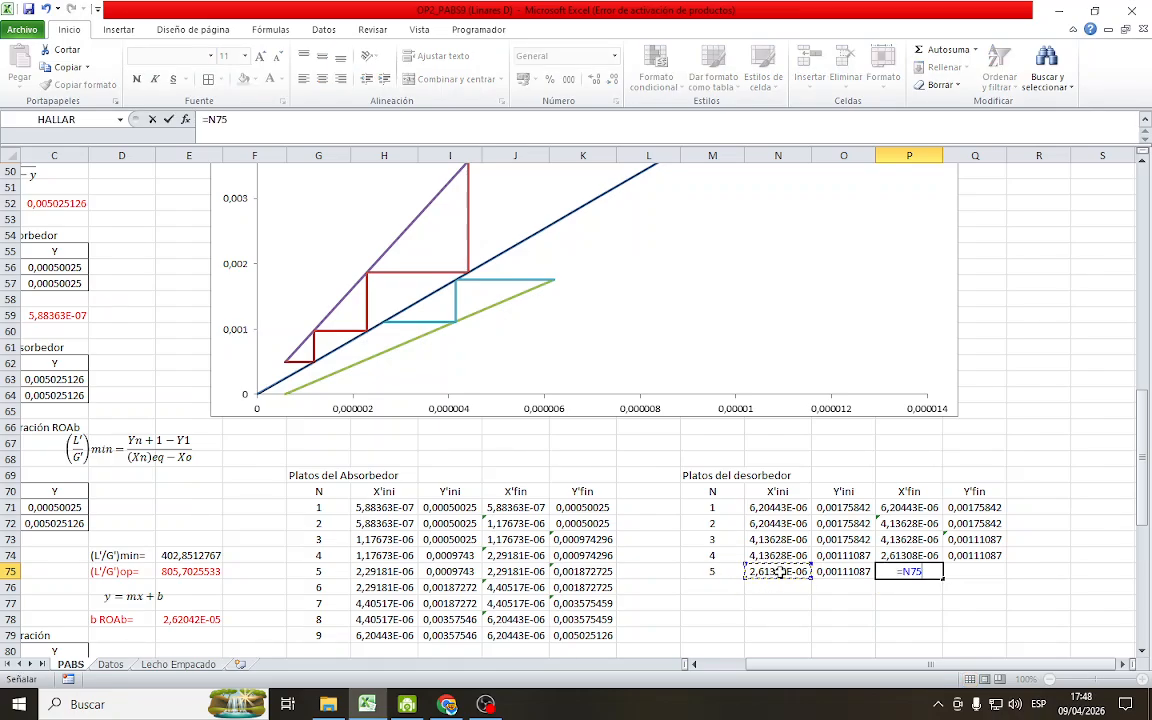
{"action": "key", "text": "Return"}
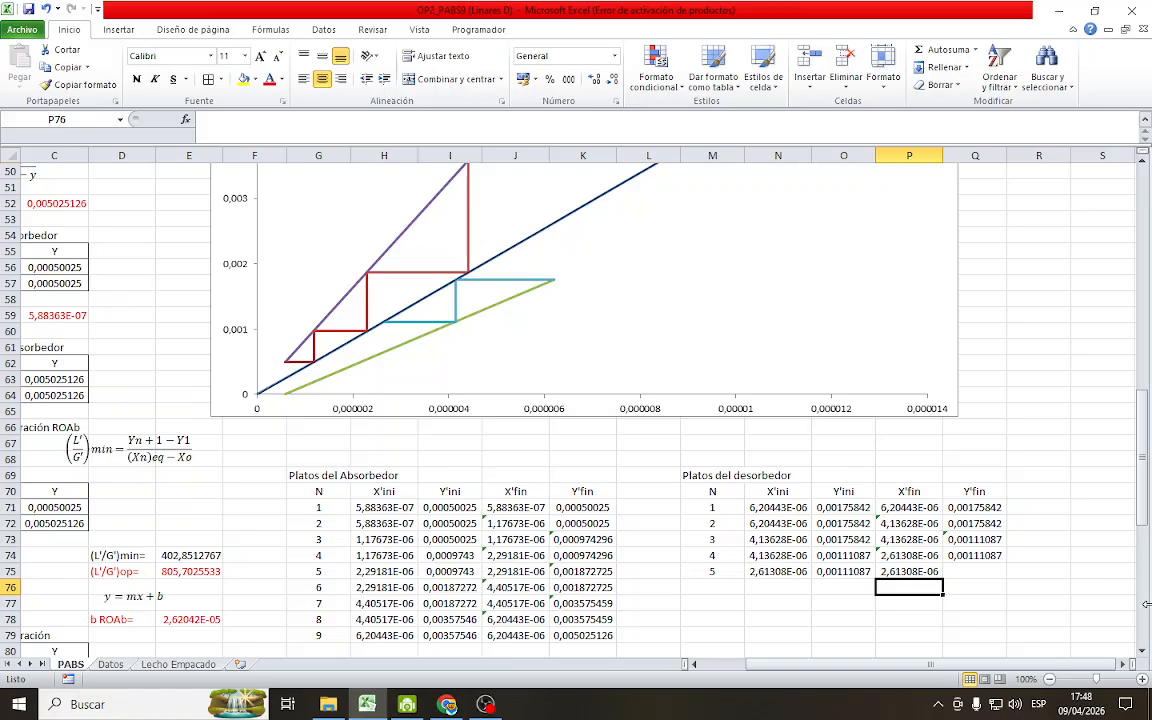
Calculate stage 5's Y'fin in Q75 from the desorber operating line as =P75*E98+E101
{"action": "left_click", "coordinate": [952, 569]}
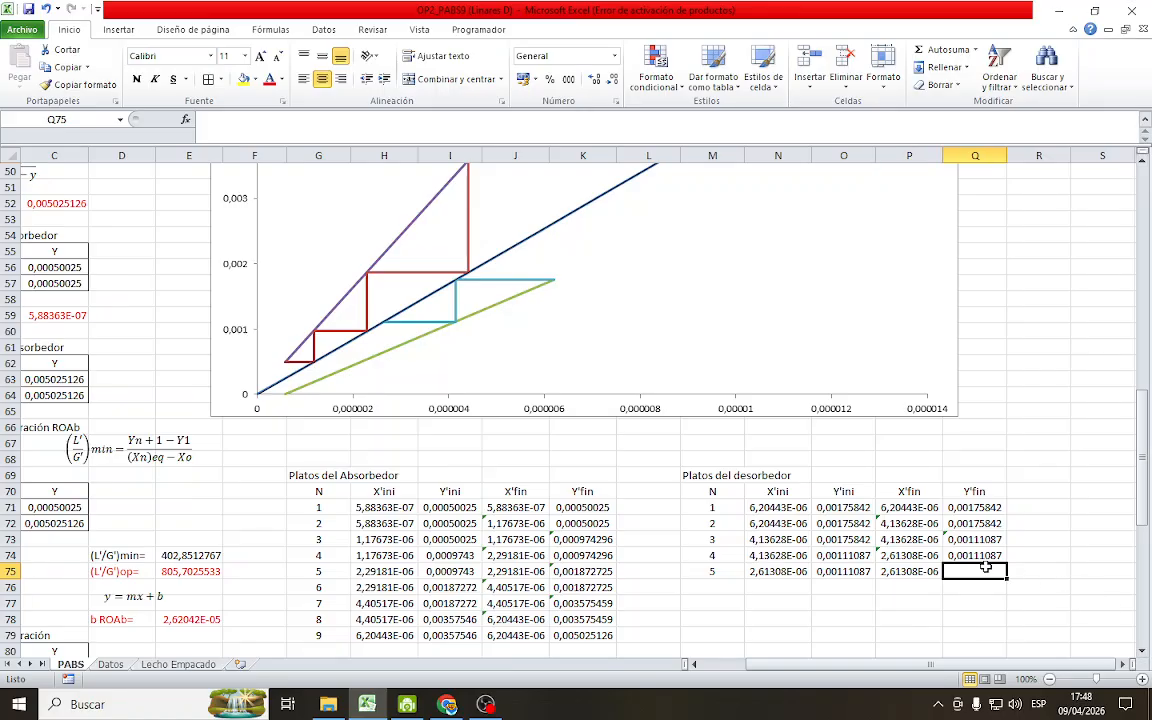
{"action": "type", "text": "="}
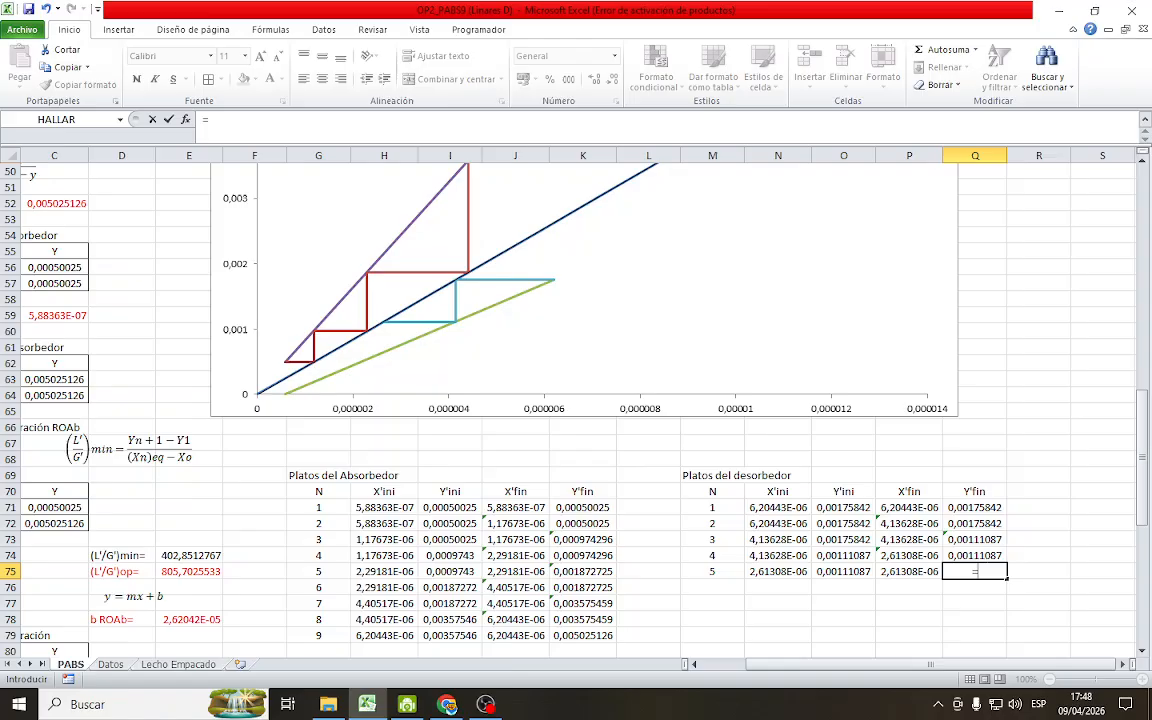
{"action": "left_click", "coordinate": [890, 571]}
{"action": "type", "text": "*"}
{"action": "scroll", "coordinate": [615, 571], "scroll_direction": "down", "scroll_amount": 7}
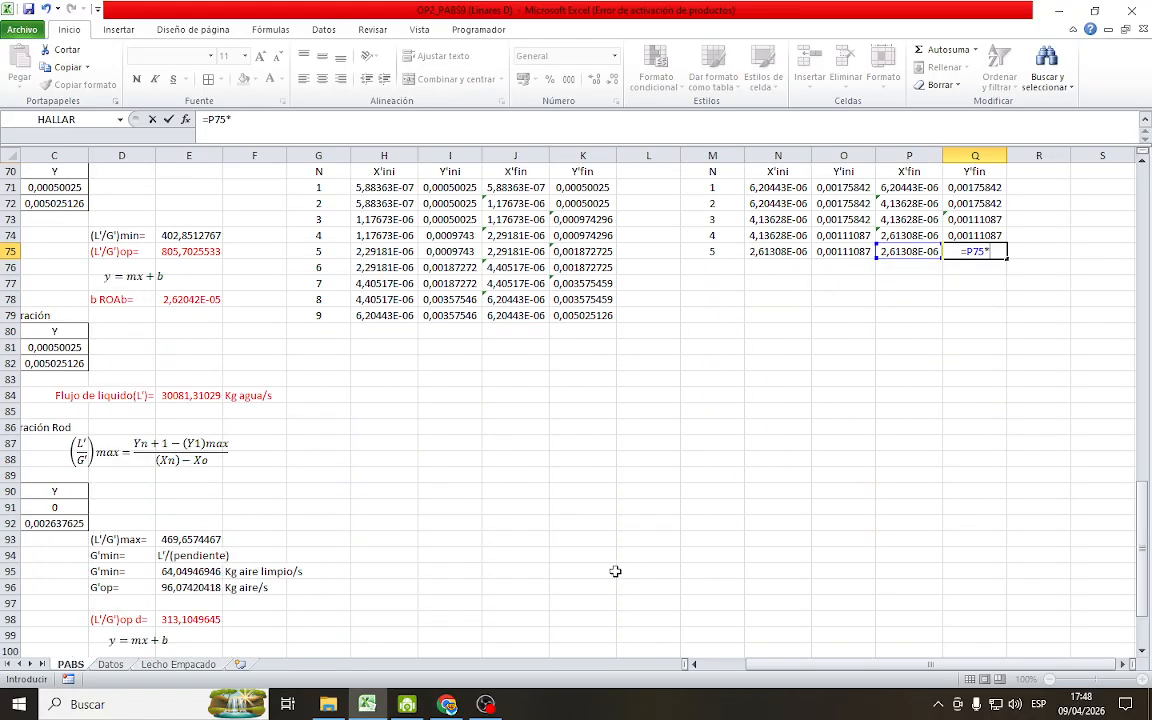
{"action": "scroll", "coordinate": [231, 511], "scroll_direction": "down", "scroll_amount": 7}
{"action": "left_click", "coordinate": [190, 300]}
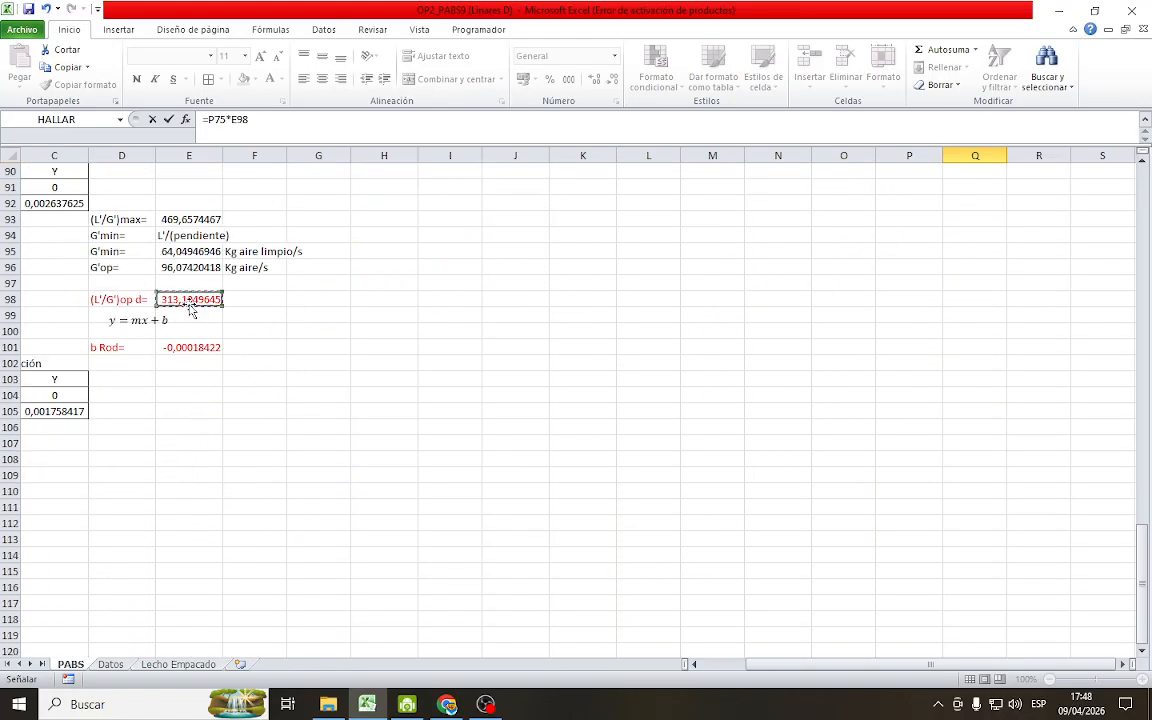
{"action": "type", "text": "+"}
{"action": "left_click", "coordinate": [190, 347]}
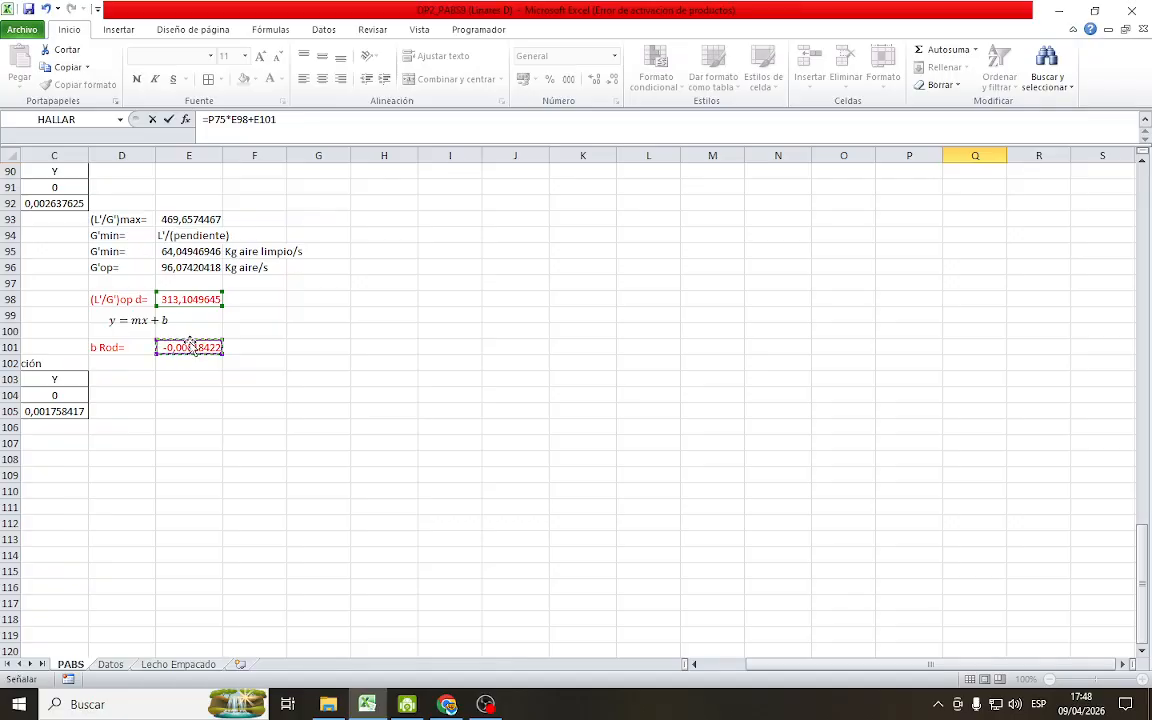
{"action": "key", "text": "Return"}
{"action": "scroll", "coordinate": [805, 295], "scroll_direction": "up", "scroll_amount": 8}
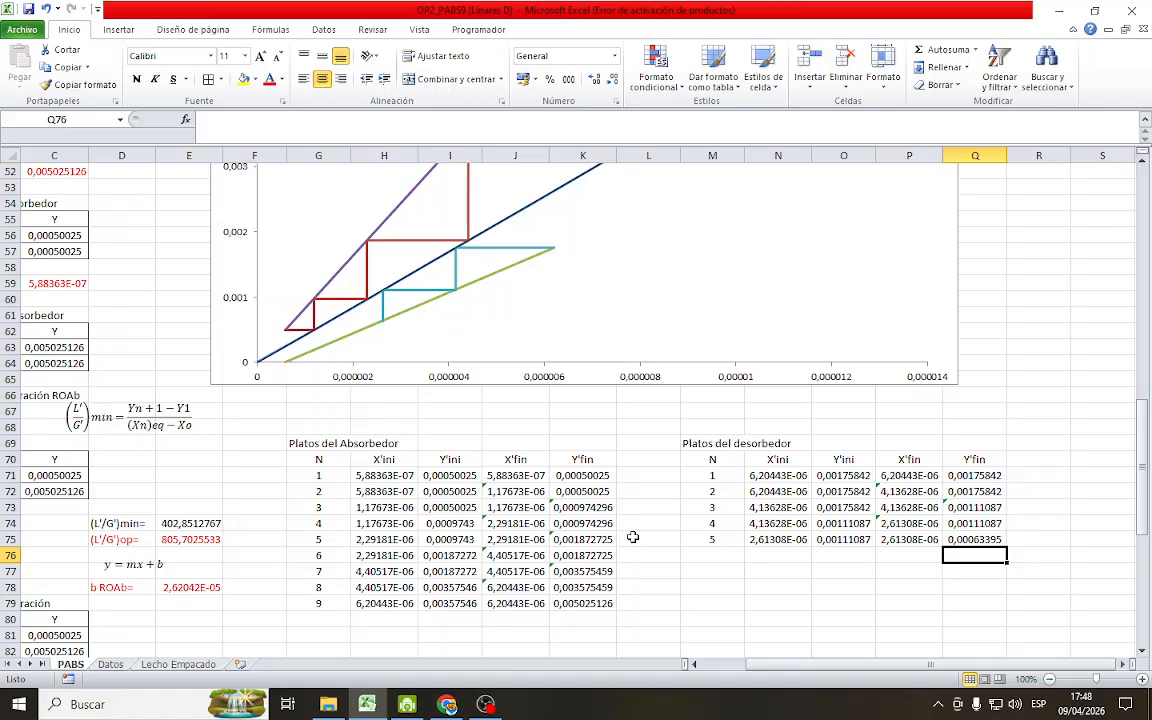
Extend the desorber table's N, X'ini and Y'ini formulas to stage 6 in row 76 and set its Y'fin in Q76 to =O76
{"action": "left_click_drag", "start_coordinate": [714, 537], "coordinate": [878, 565]}
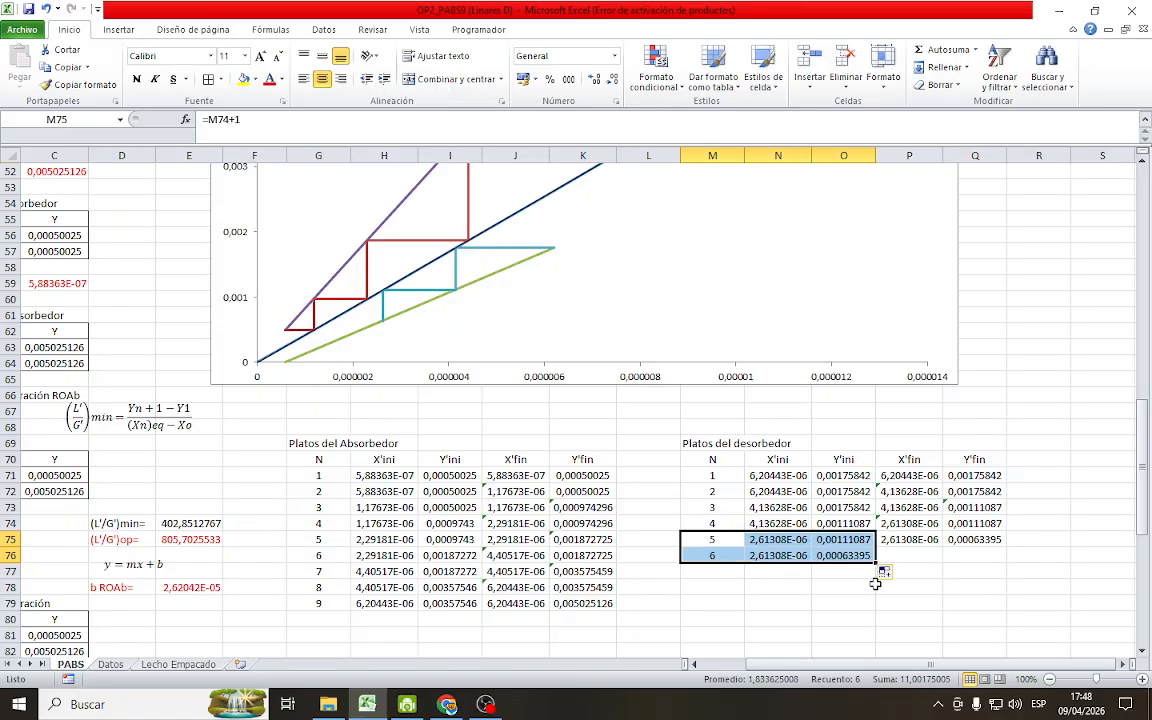
{"action": "left_click", "coordinate": [988, 556]}
{"action": "type", "text": "="}
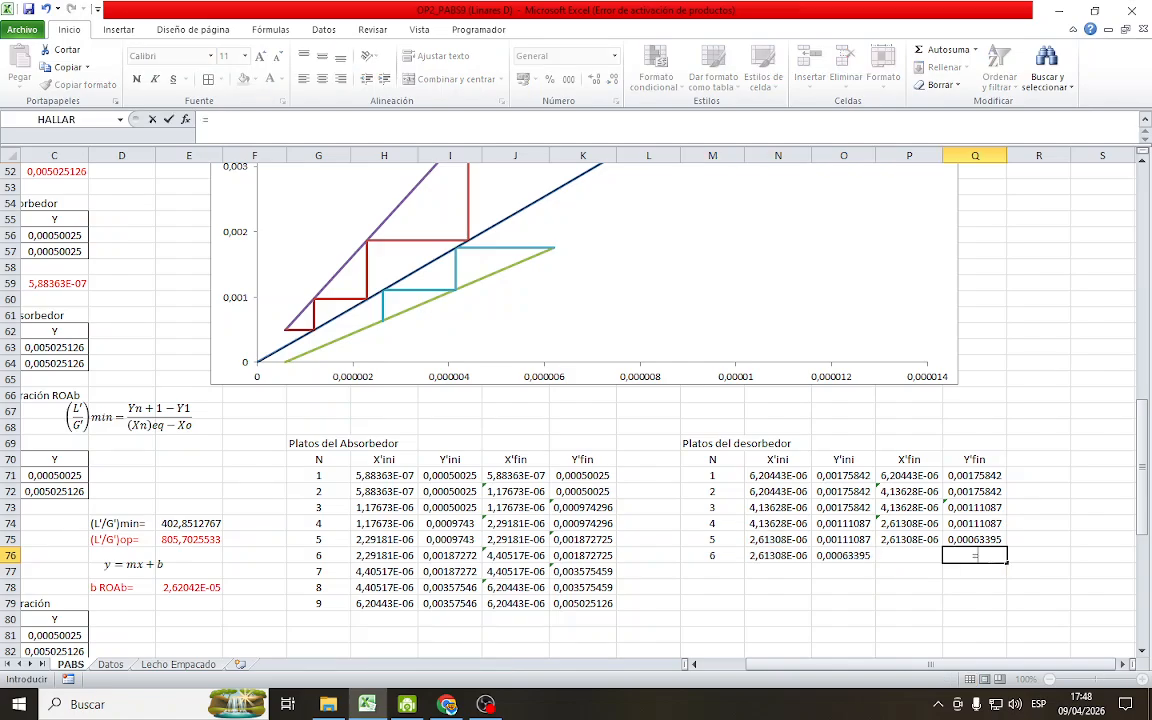
{"action": "left_click", "coordinate": [856, 555]}
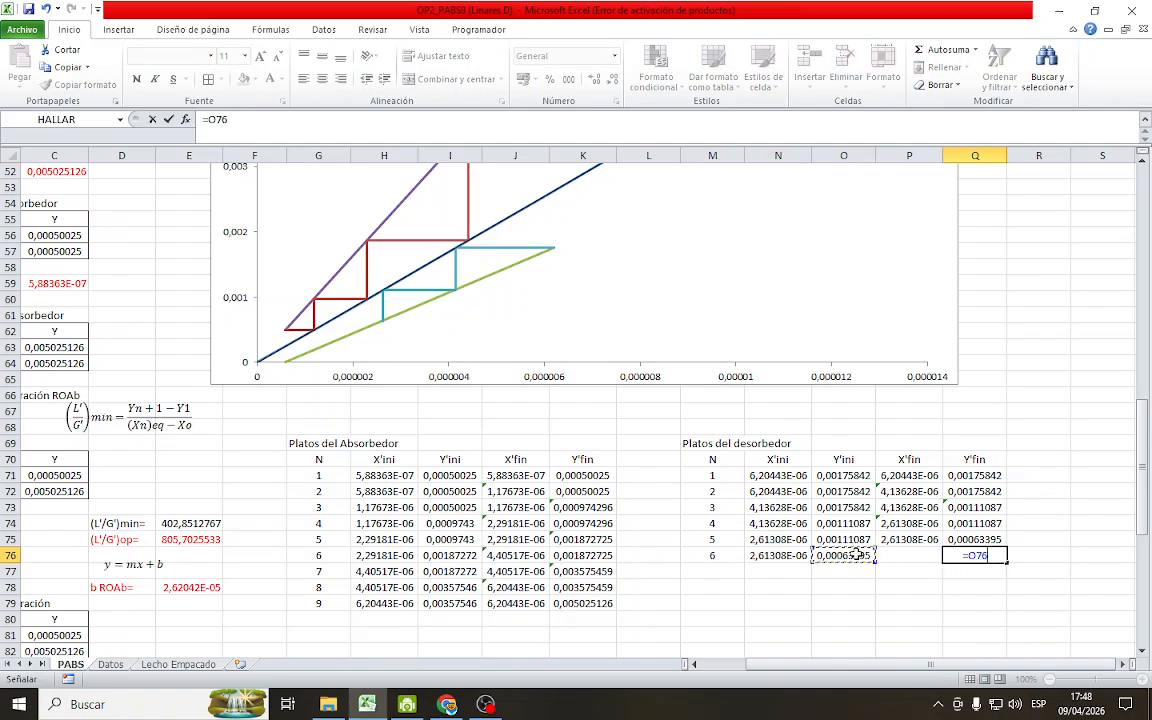
{"action": "key", "text": "Return"}
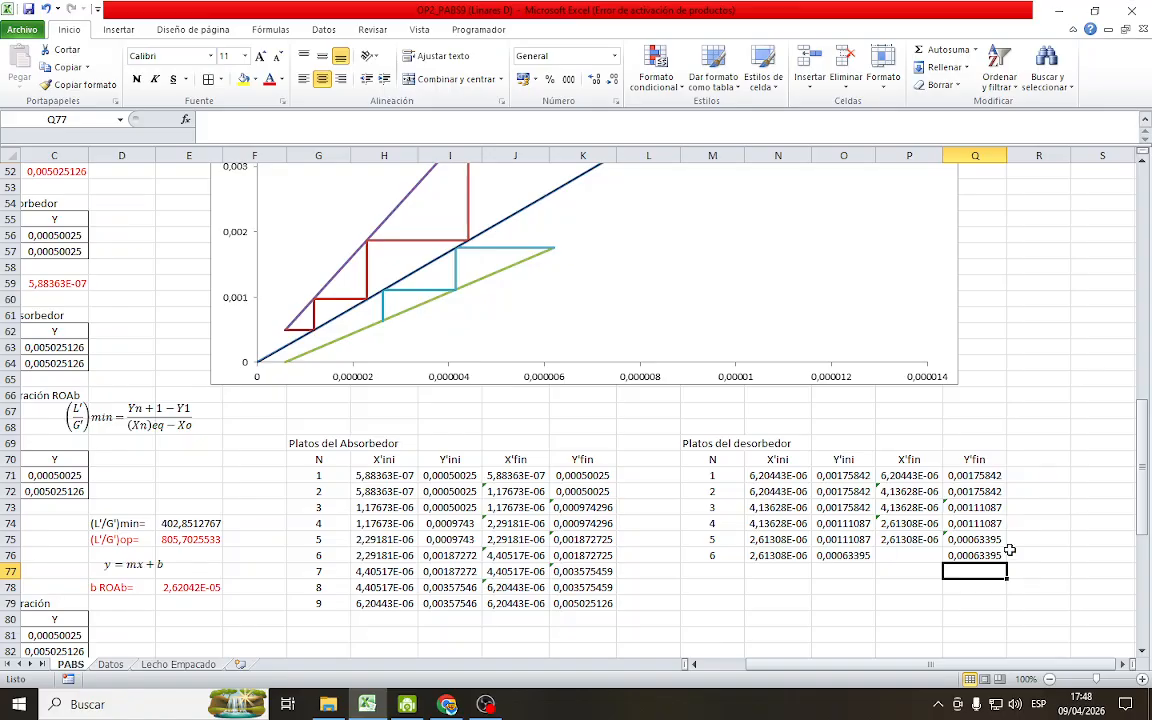
Calculate stage 6's X'fin in P76 as =Q76/Q29, dividing its Y'fin by the equilibrium slope Pend (RM)
{"action": "left_click", "coordinate": [935, 554]}
{"action": "type", "text": "="}
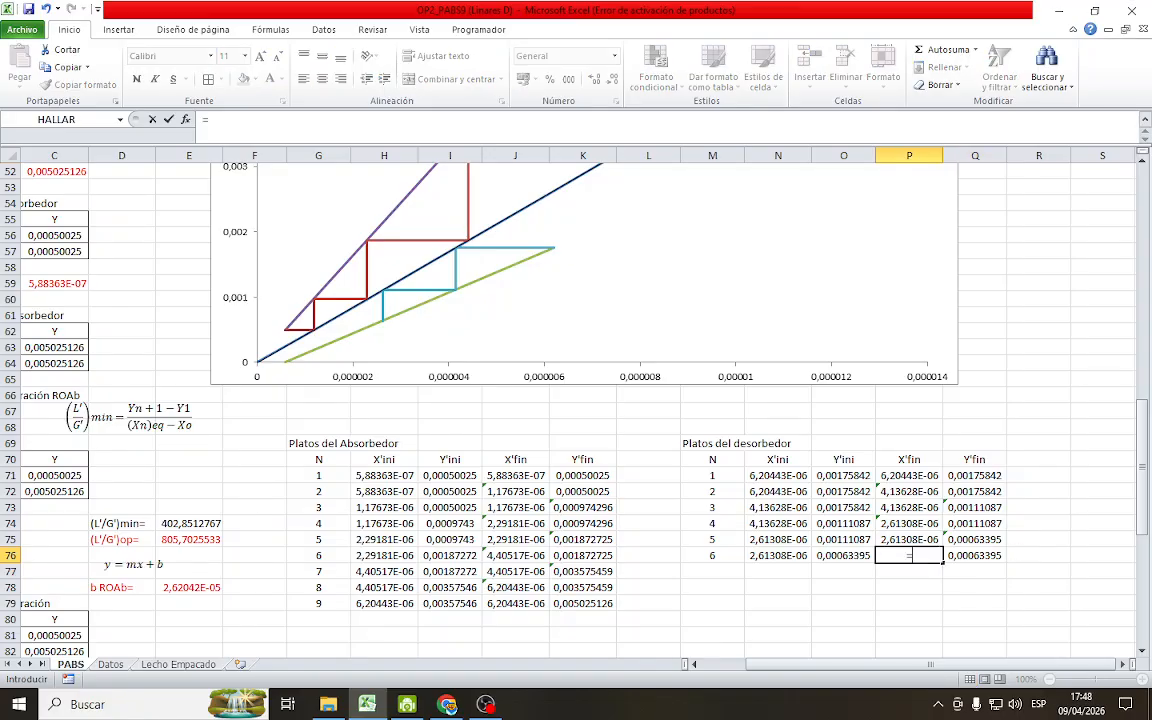
{"action": "left_click", "coordinate": [980, 558]}
{"action": "type", "text": "/"}
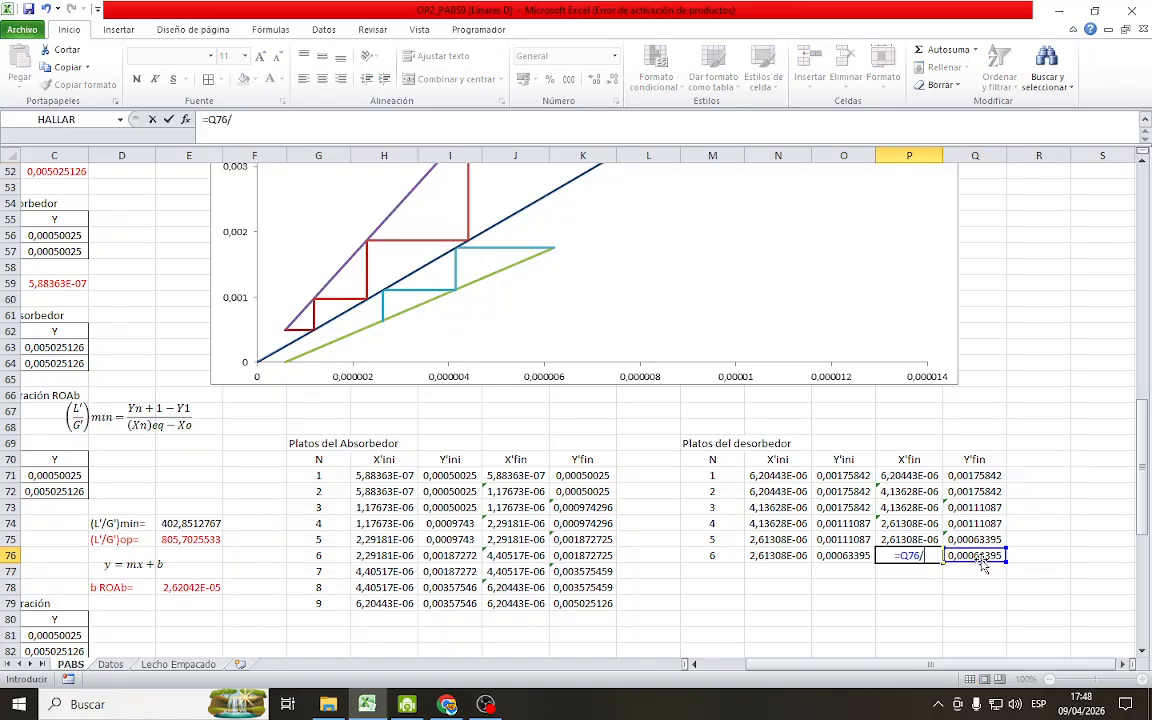
{"action": "scroll", "coordinate": [1057, 370], "scroll_direction": "up", "scroll_amount": 11}
{"action": "left_click", "coordinate": [1000, 316]}
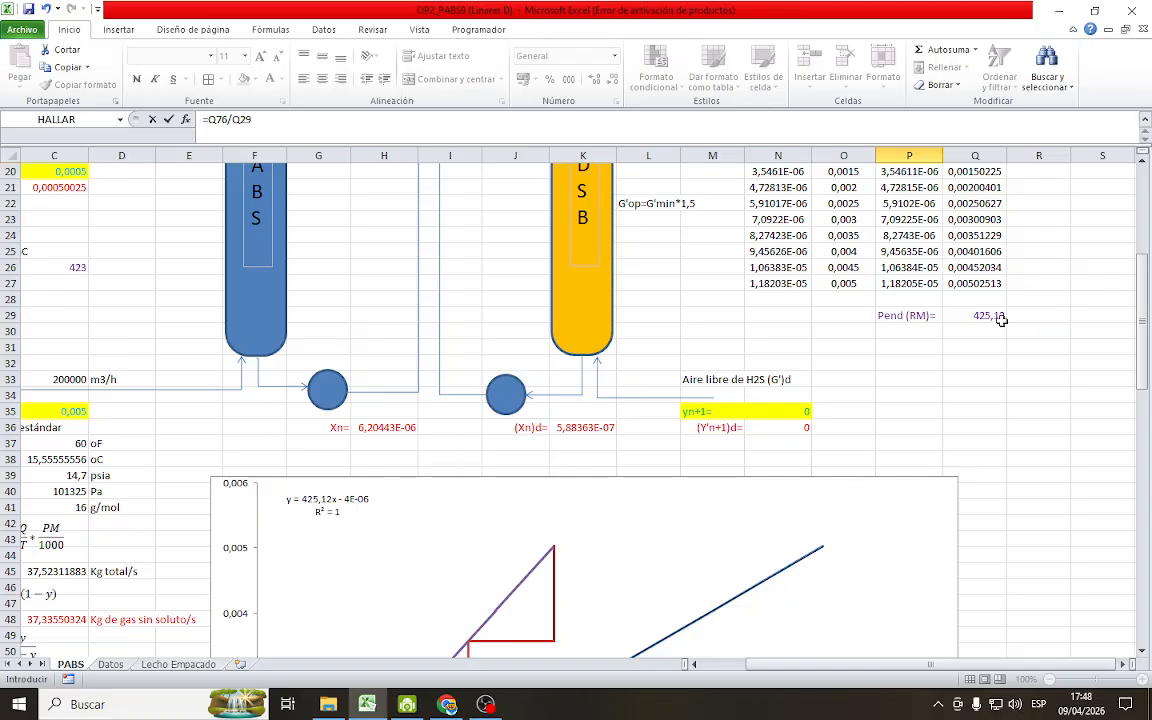
{"action": "key", "text": "Return"}
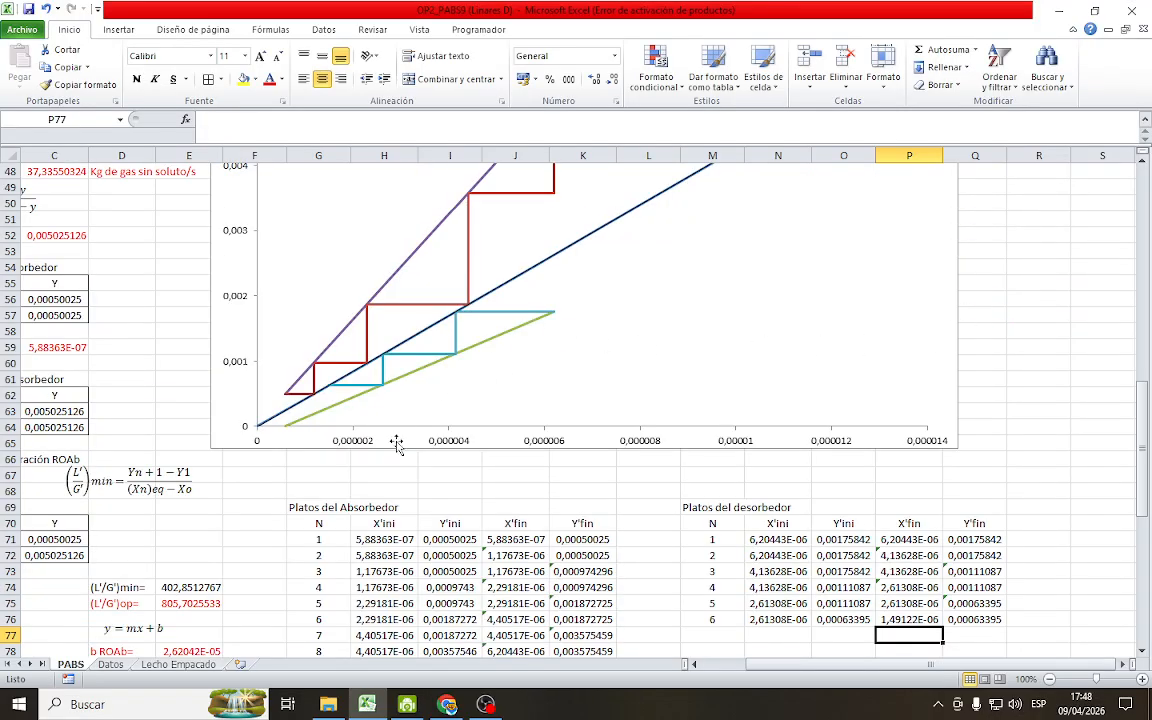
Extend the desorber table's N, X'ini and Y'ini formulas to stage 7 in row 77 and set its X'fin in P77 to =N77
{"action": "scroll", "coordinate": [595, 510], "scroll_direction": "down", "scroll_amount": 1}
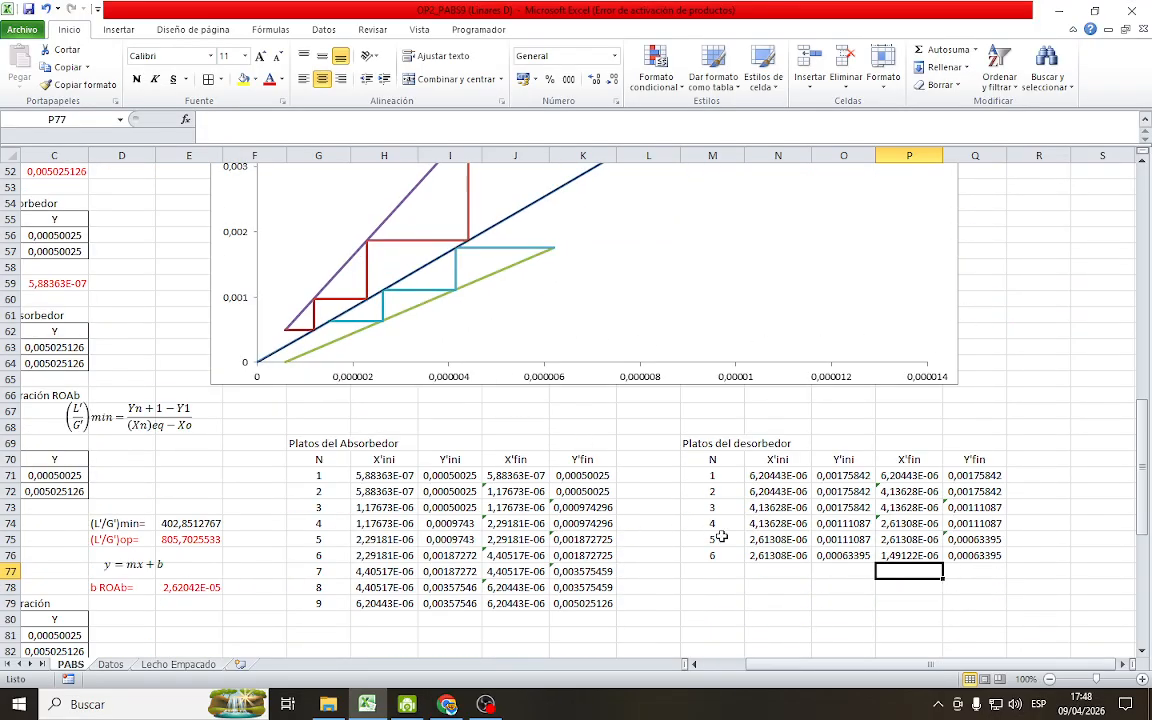
{"action": "left_click_drag", "start_coordinate": [697, 555], "coordinate": [874, 577]}
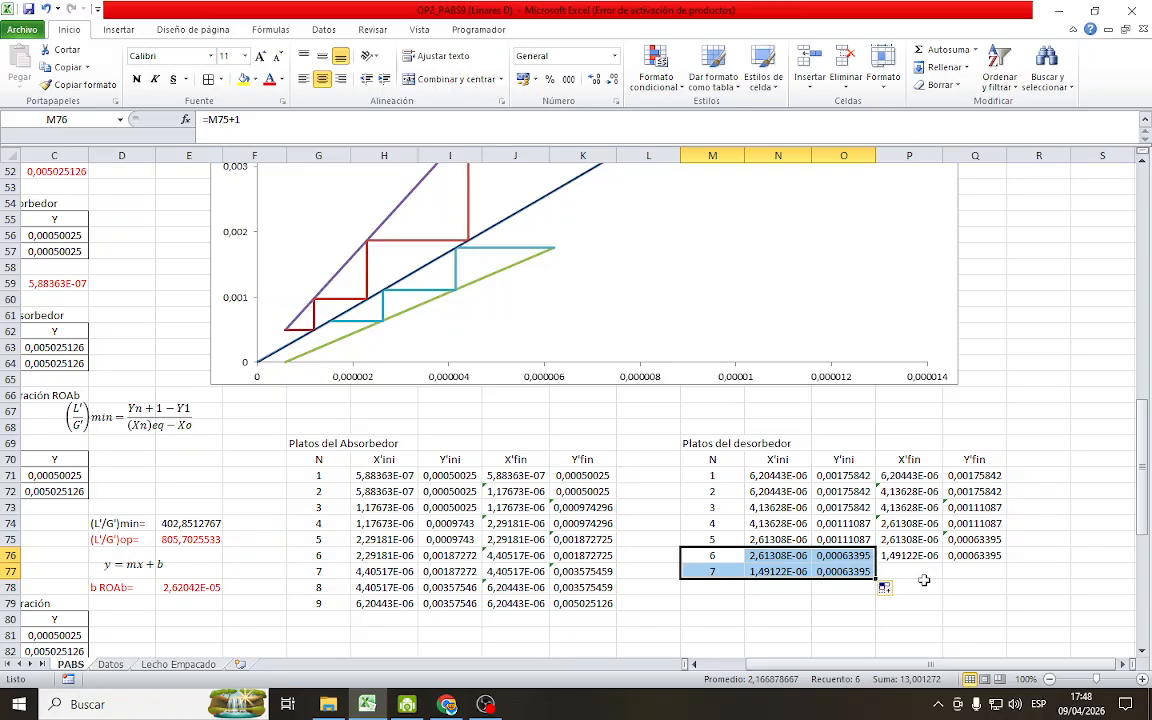
{"action": "left_click", "coordinate": [922, 571]}
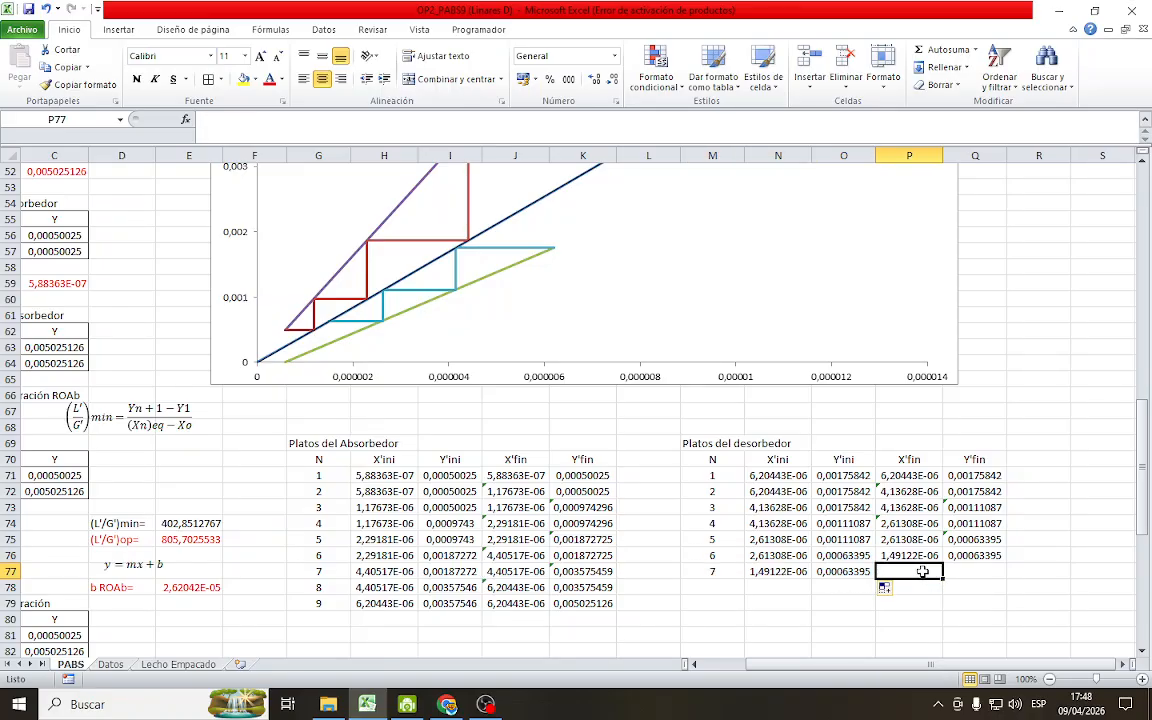
{"action": "type", "text": "="}
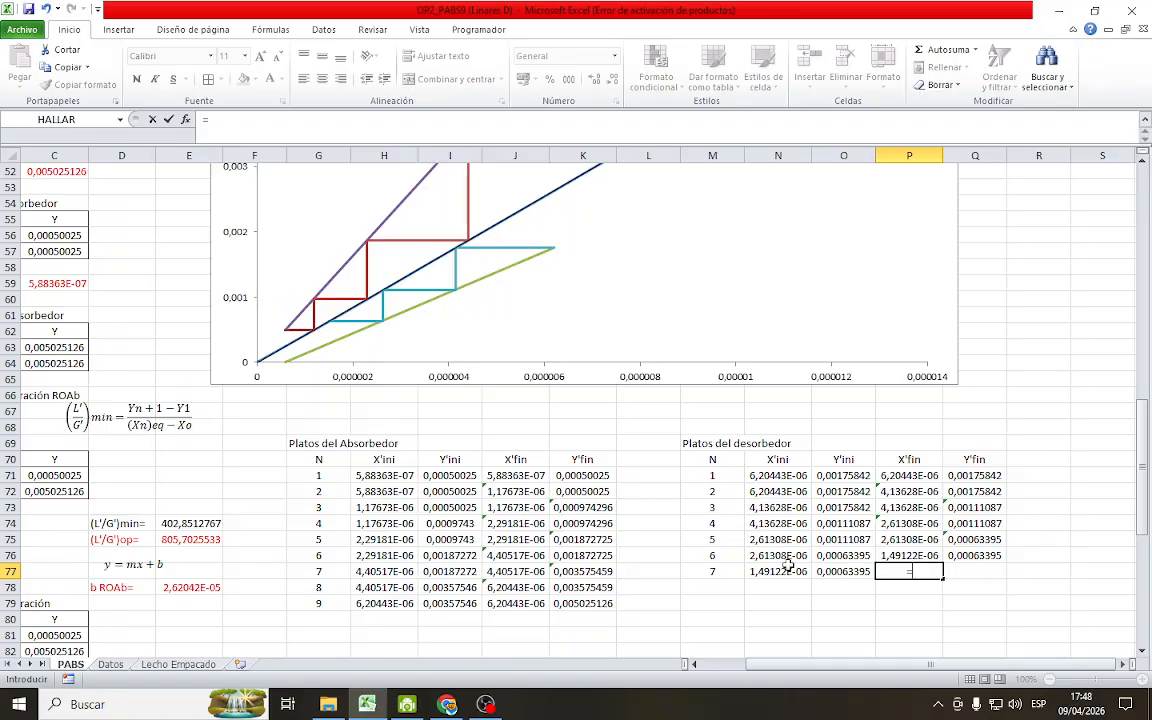
{"action": "left_click", "coordinate": [789, 571]}
{"action": "key", "text": "Return"}
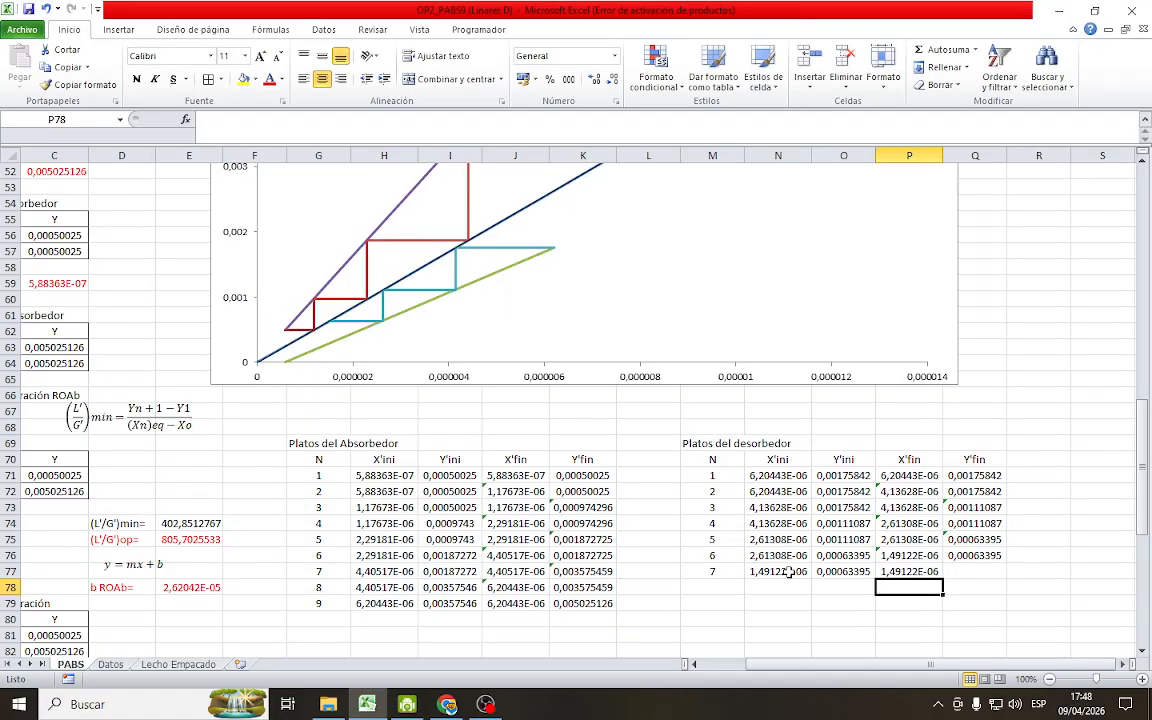
Calculate stage 7's Y'fin in Q77 from the desorber operating line as =P77*E98+E101
{"action": "left_click", "coordinate": [975, 571]}
{"action": "type", "text": "="}
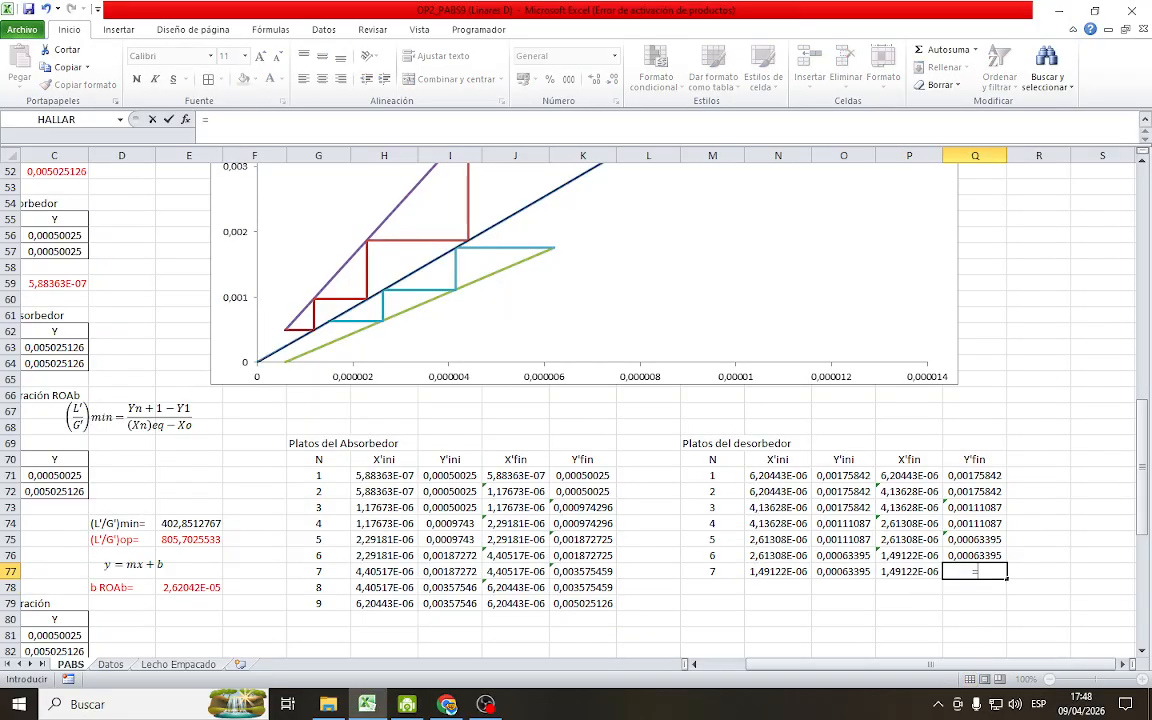
{"action": "left_click", "coordinate": [930, 572]}
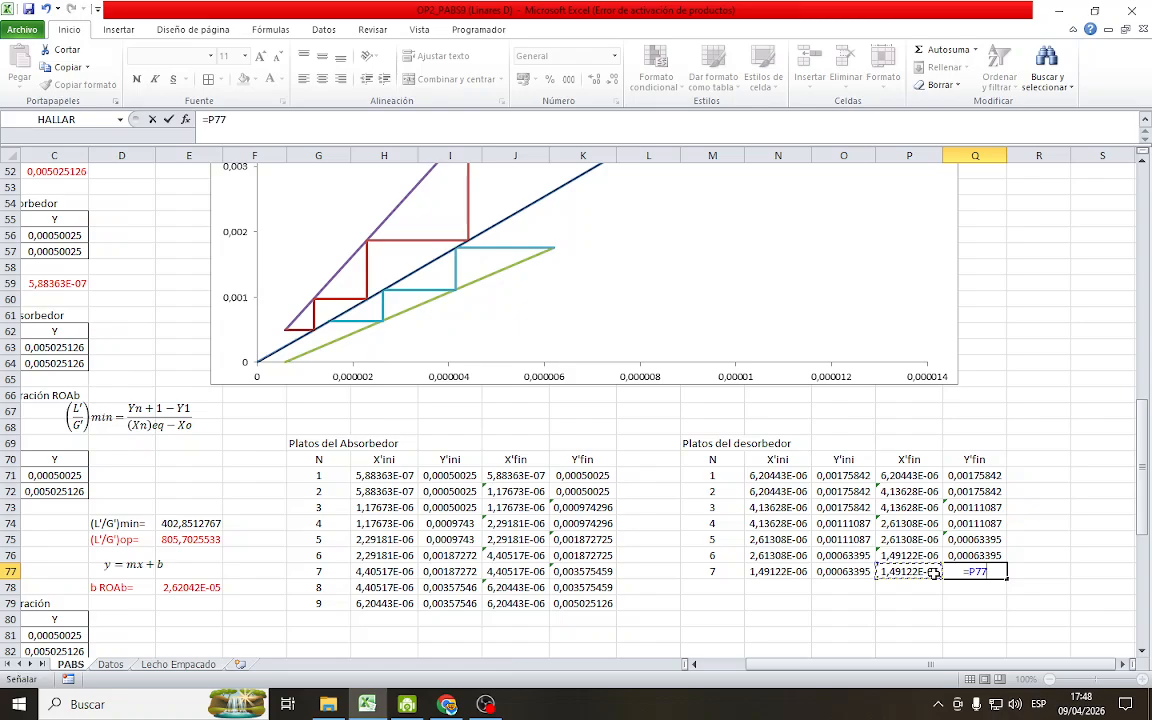
{"action": "type", "text": "*"}
{"action": "scroll", "coordinate": [689, 530], "scroll_direction": "down", "scroll_amount": 10}
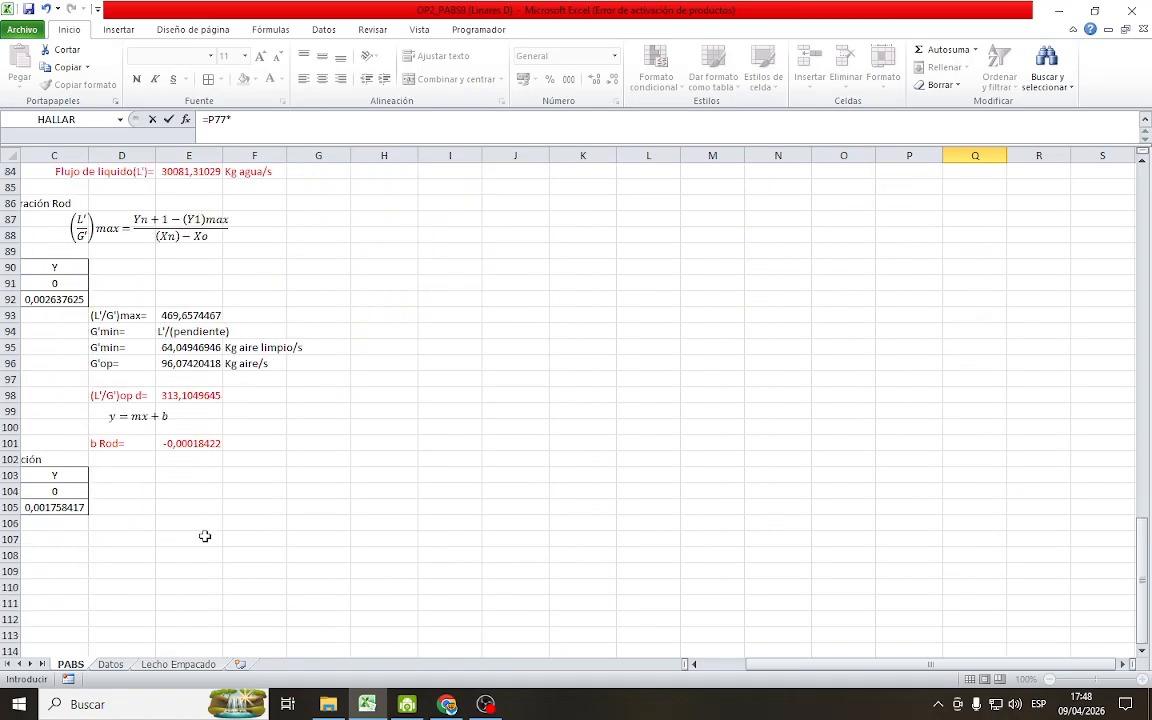
{"action": "left_click", "coordinate": [190, 396]}
{"action": "type", "text": "+"}
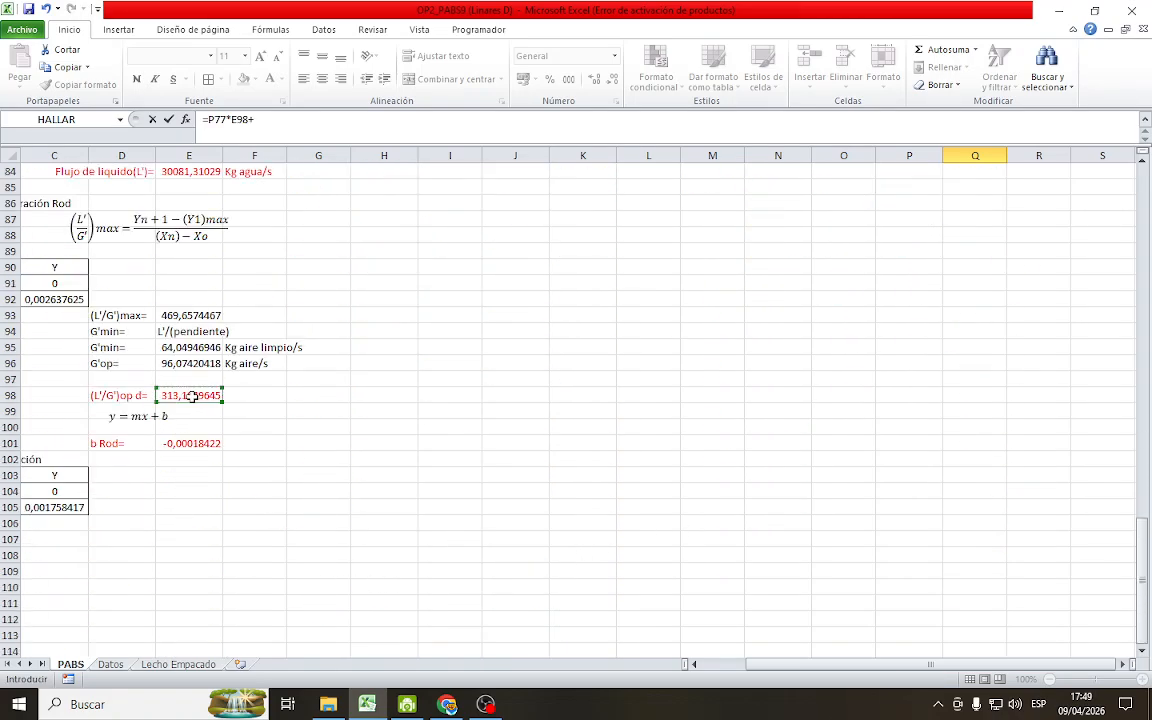
{"action": "left_click", "coordinate": [186, 442]}
{"action": "key", "text": "Return"}
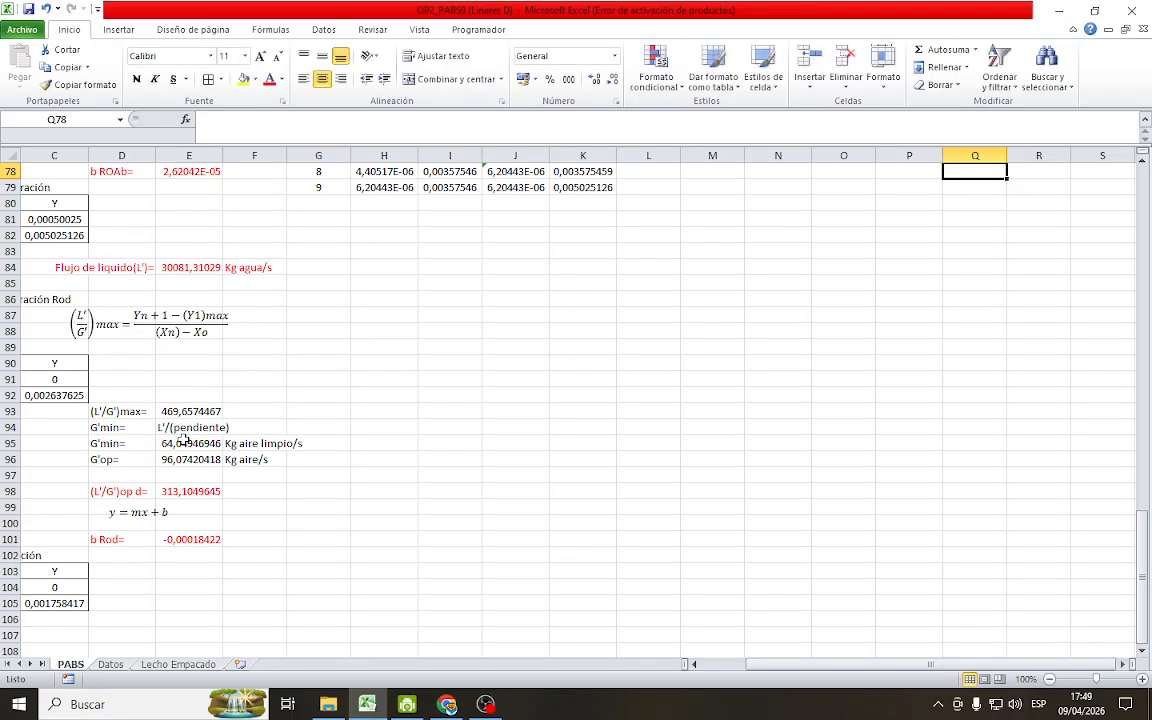
Extend the desorber table's N, X'ini and Y'ini formulas to stage 8 in row 78 and set its Y'fin in Q78 to =O78
{"action": "scroll", "coordinate": [984, 440], "scroll_direction": "up", "scroll_amount": 9}
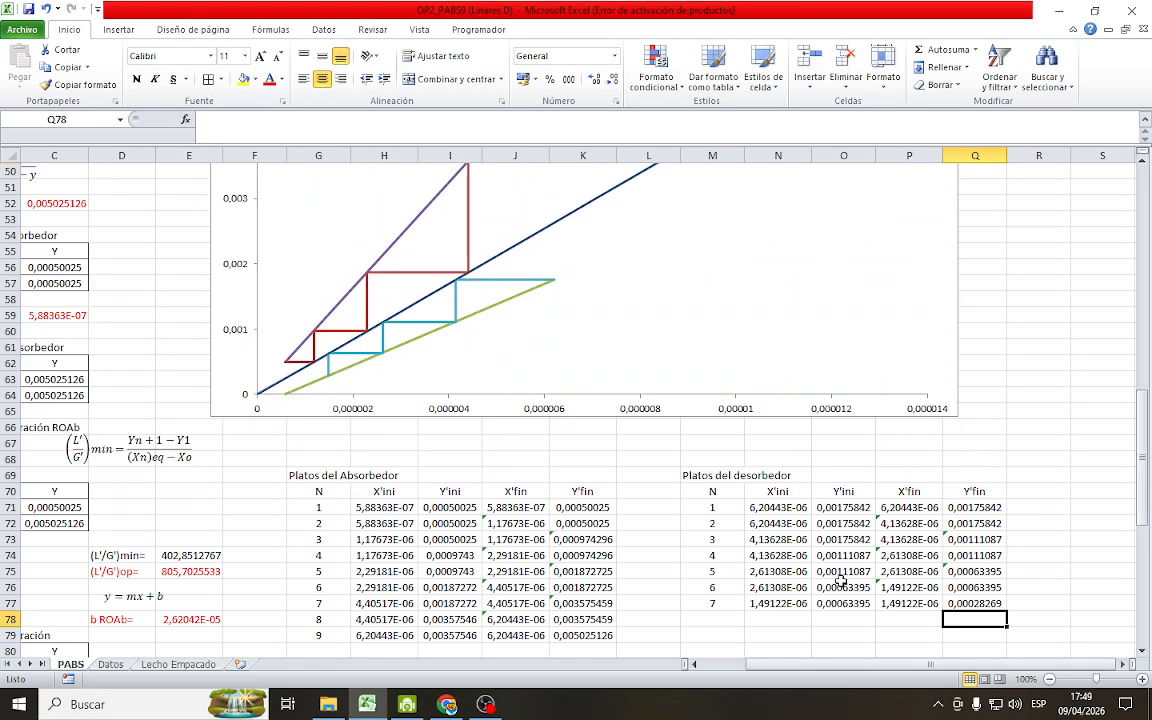
{"action": "scroll", "coordinate": [840, 580], "scroll_direction": "down", "scroll_amount": 1}
{"action": "left_click_drag", "start_coordinate": [712, 539], "coordinate": [880, 562]}
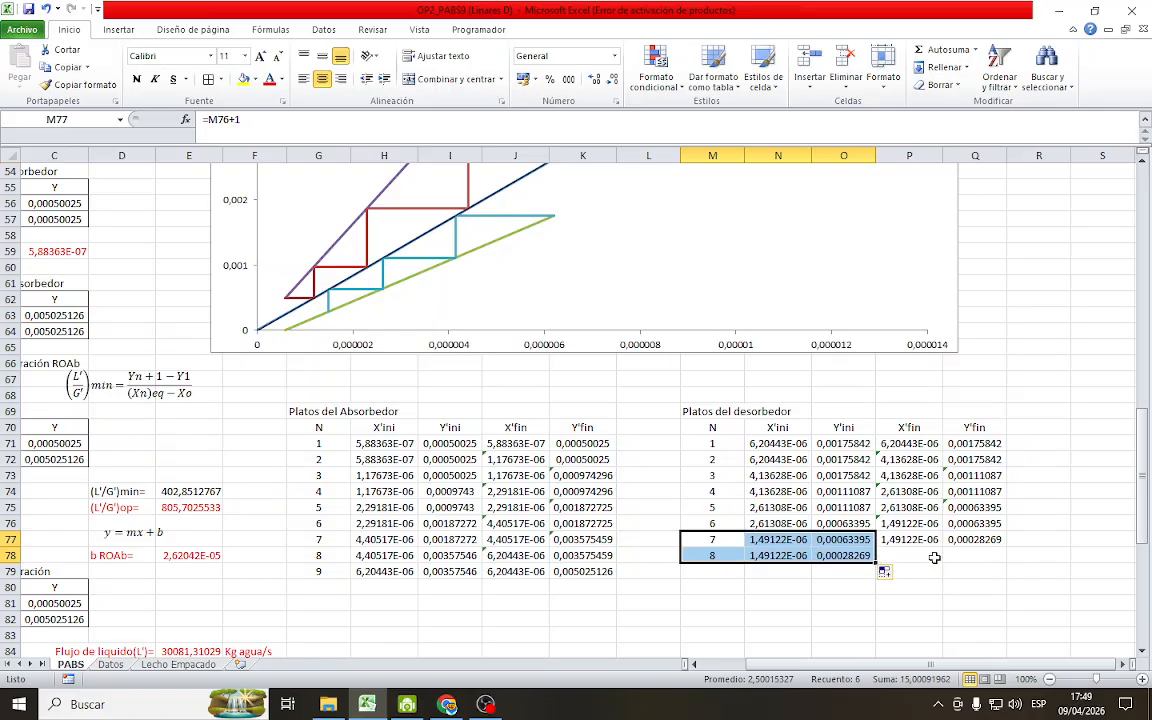
{"action": "left_click", "coordinate": [971, 555]}
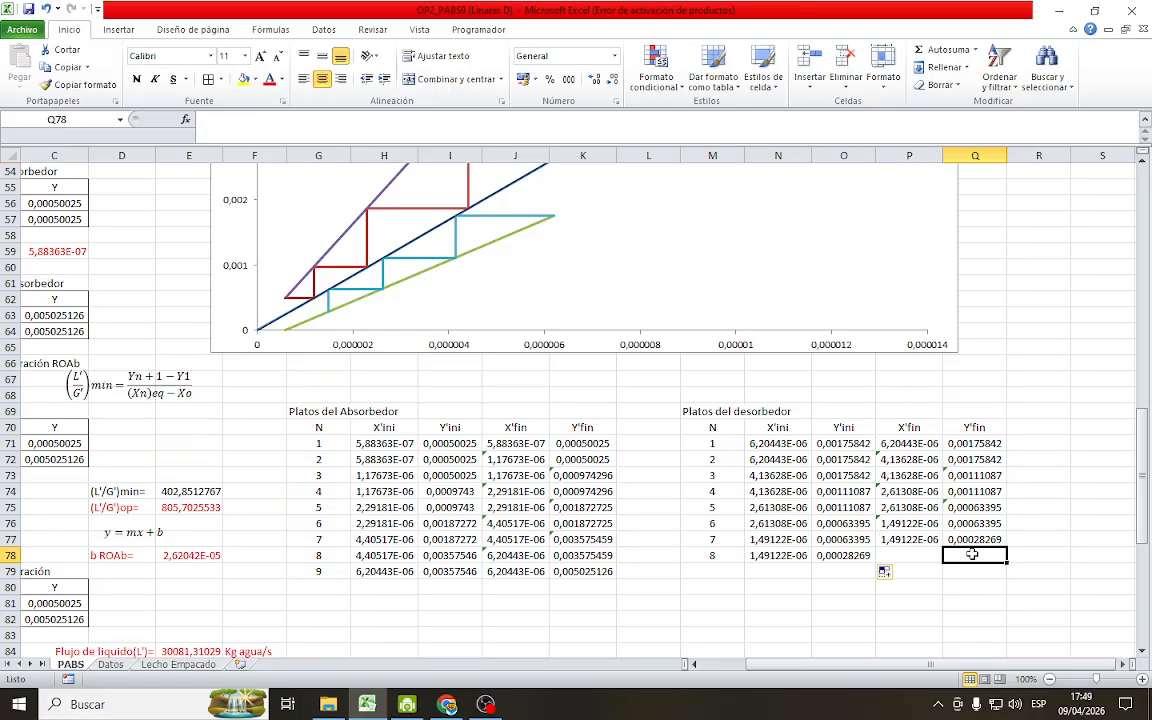
{"action": "type", "text": "="}
{"action": "left_click", "coordinate": [848, 553]}
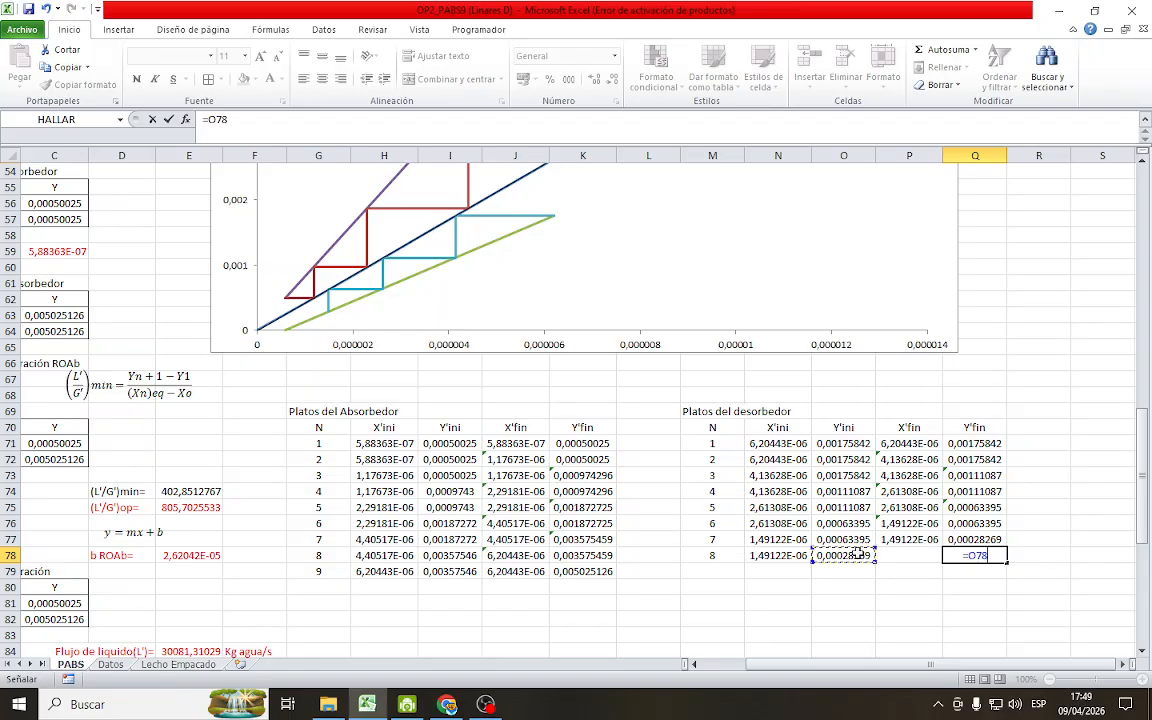
{"action": "key", "text": "Return"}
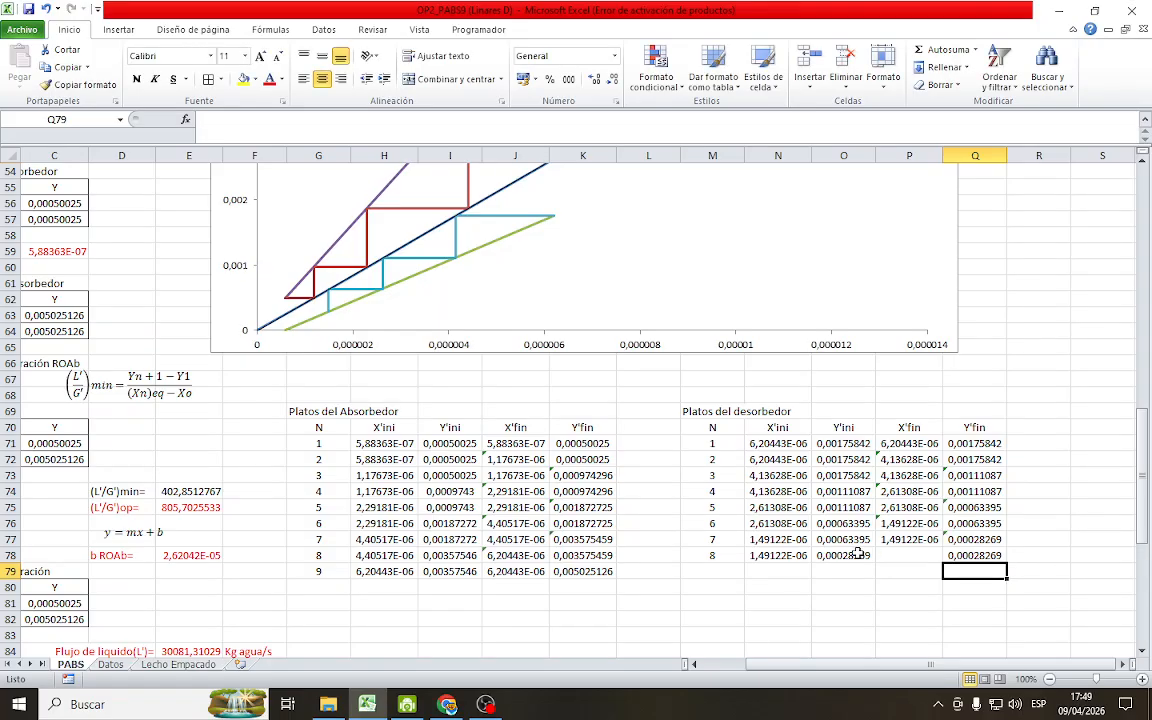
Calculate stage 8's X'fin in P78 as =Q78/Q29, dividing its Y'fin by the equilibrium slope Pend (RM)
{"action": "left_click", "coordinate": [940, 557]}
{"action": "type", "text": "="}
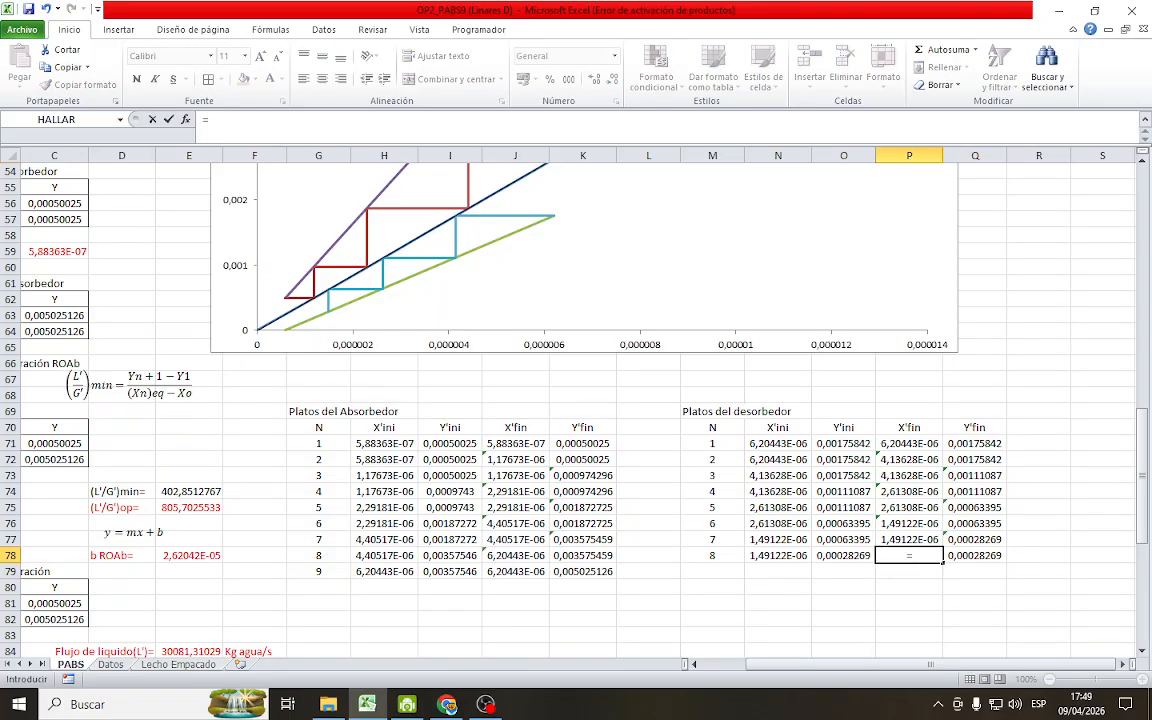
{"action": "left_click", "coordinate": [975, 555]}
{"action": "type", "text": "/"}
{"action": "scroll", "coordinate": [1094, 400], "scroll_direction": "up", "scroll_amount": 5}
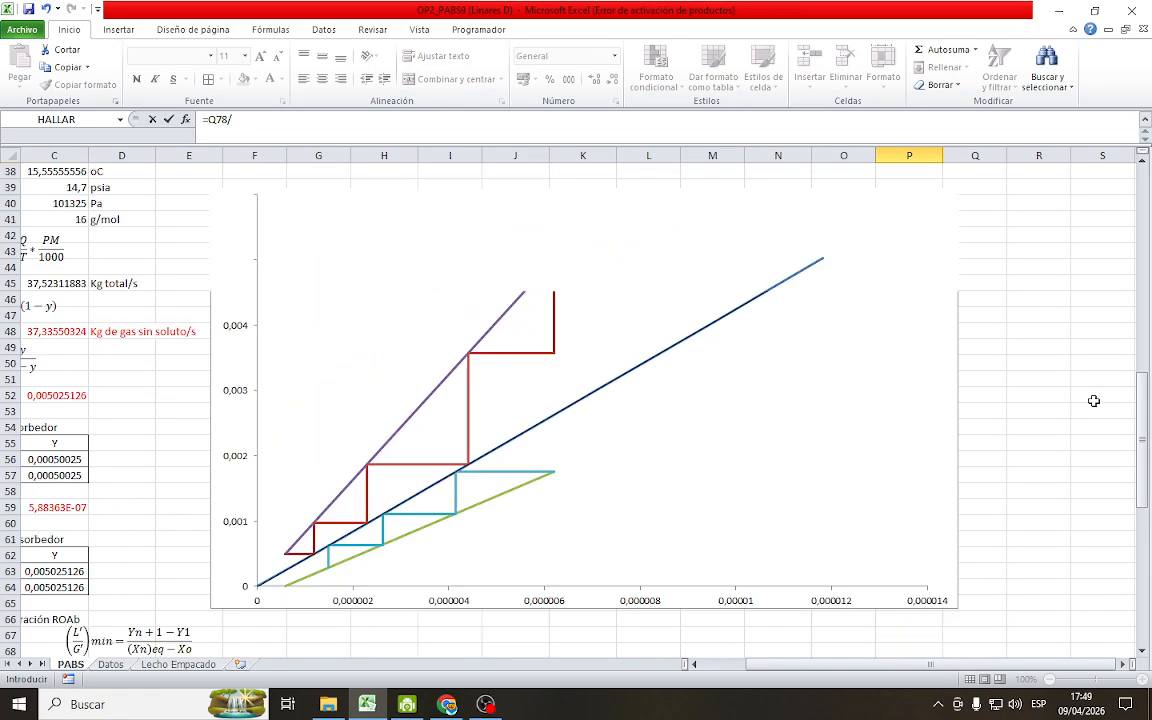
{"action": "scroll", "coordinate": [1094, 400], "scroll_direction": "up", "scroll_amount": 5}
{"action": "left_click", "coordinate": [897, 254]}
{"action": "key", "text": "Return"}
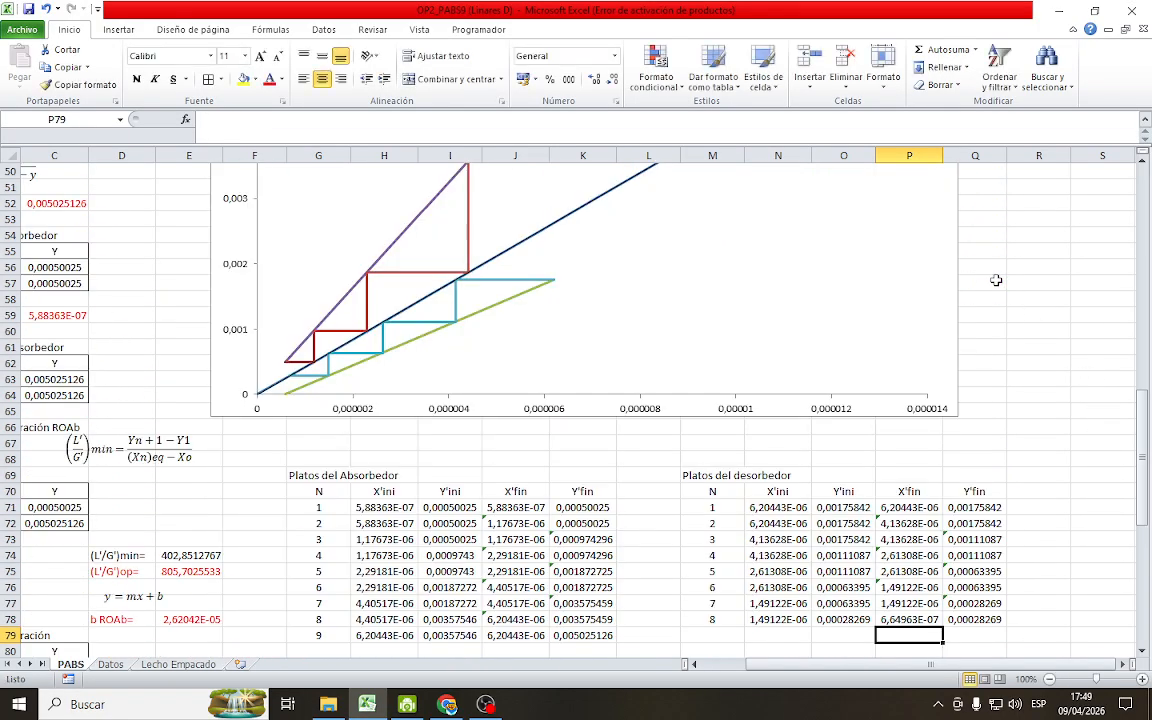
Extend the desorber table's N, X'ini and Y'ini formulas to stage 9 in row 79 and set its X'fin in P79 to =N79
{"action": "scroll", "coordinate": [862, 338], "scroll_direction": "down", "scroll_amount": 2}
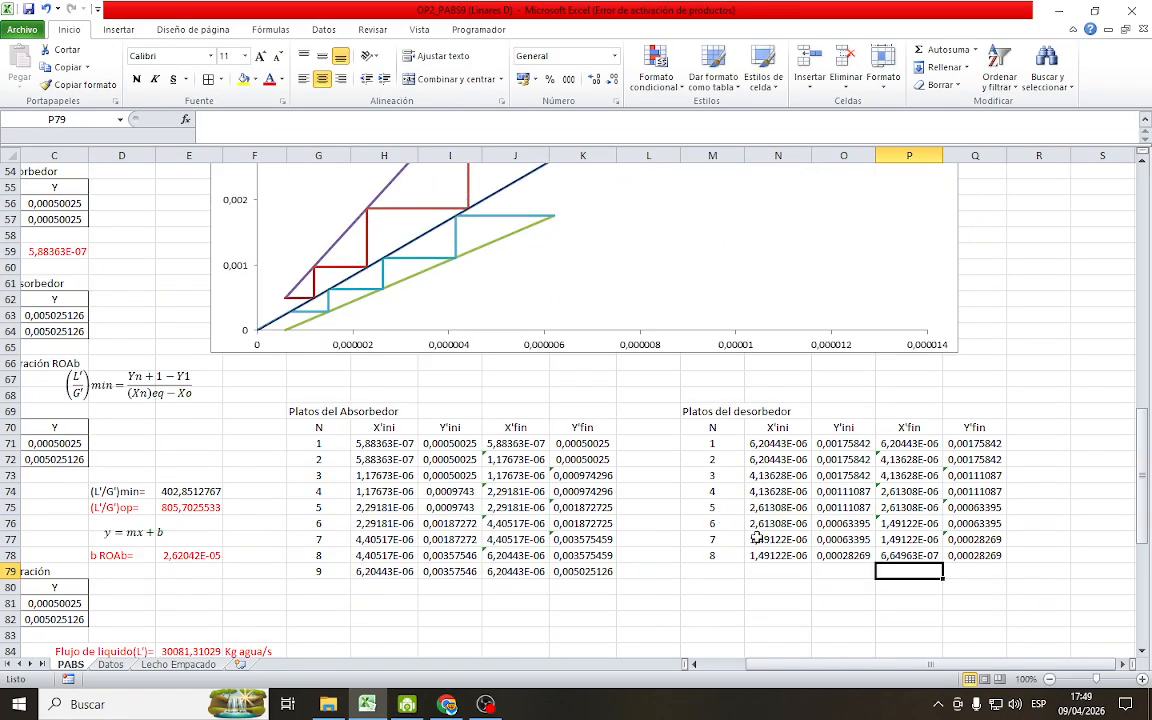
{"action": "left_click_drag", "start_coordinate": [704, 559], "coordinate": [872, 578]}
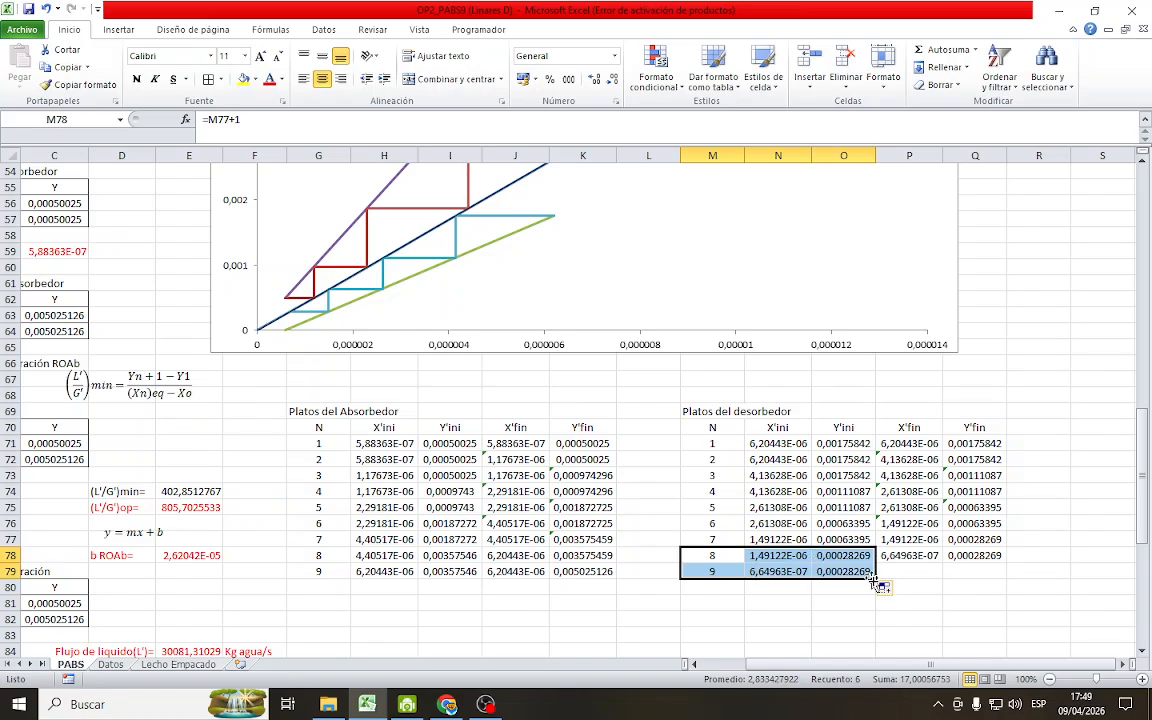
{"action": "left_click", "coordinate": [930, 575]}
{"action": "type", "text": "="}
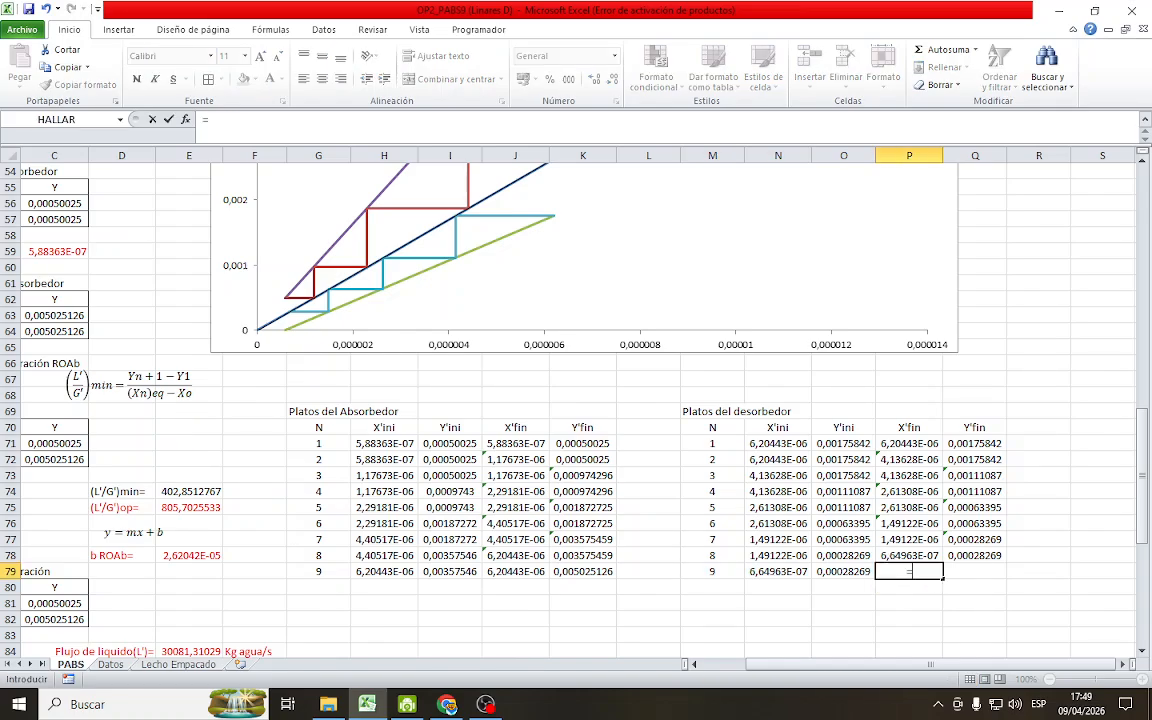
{"action": "left_click", "coordinate": [795, 575]}
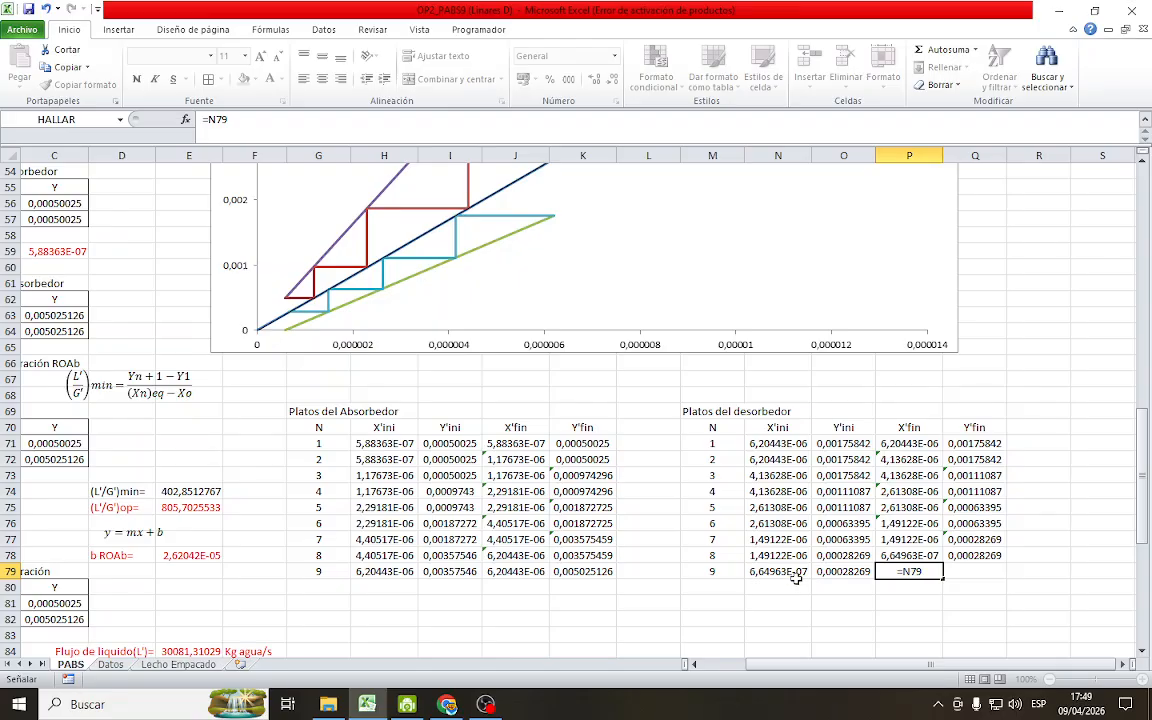
{"action": "key", "text": "Return"}
Calculate stage 9's Y'fin in Q79 from the desorber operating line as =P79*E98+E101
{"action": "left_click", "coordinate": [981, 572]}
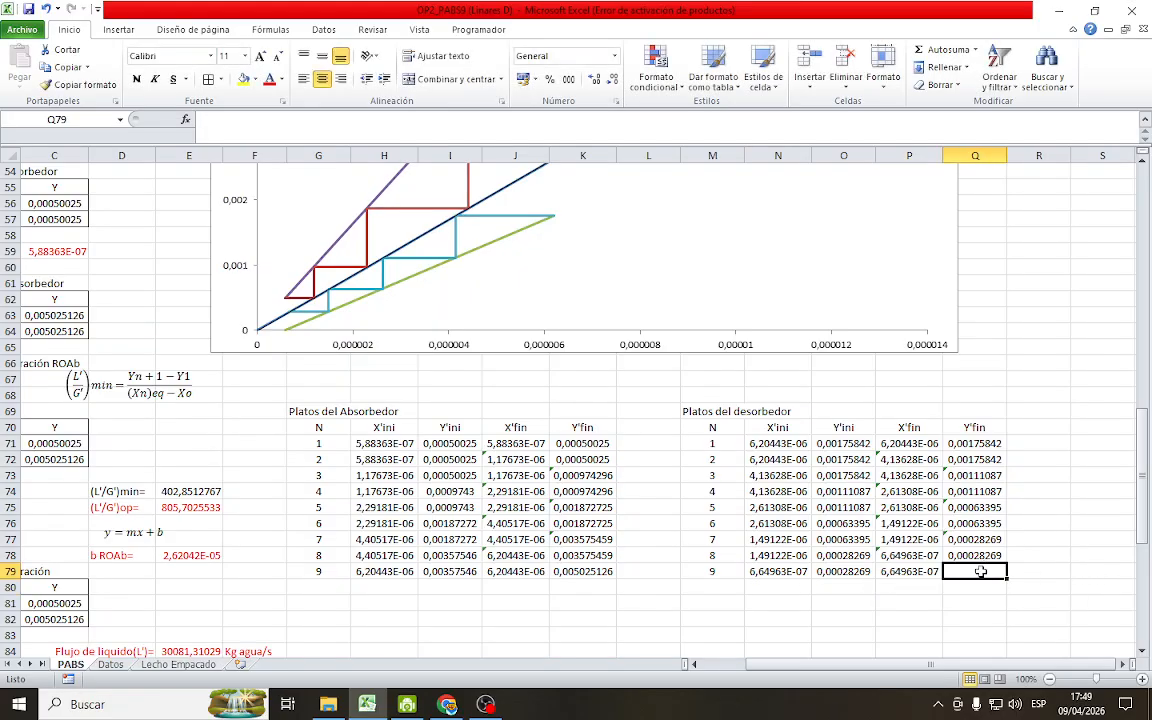
{"action": "type", "text": "="}
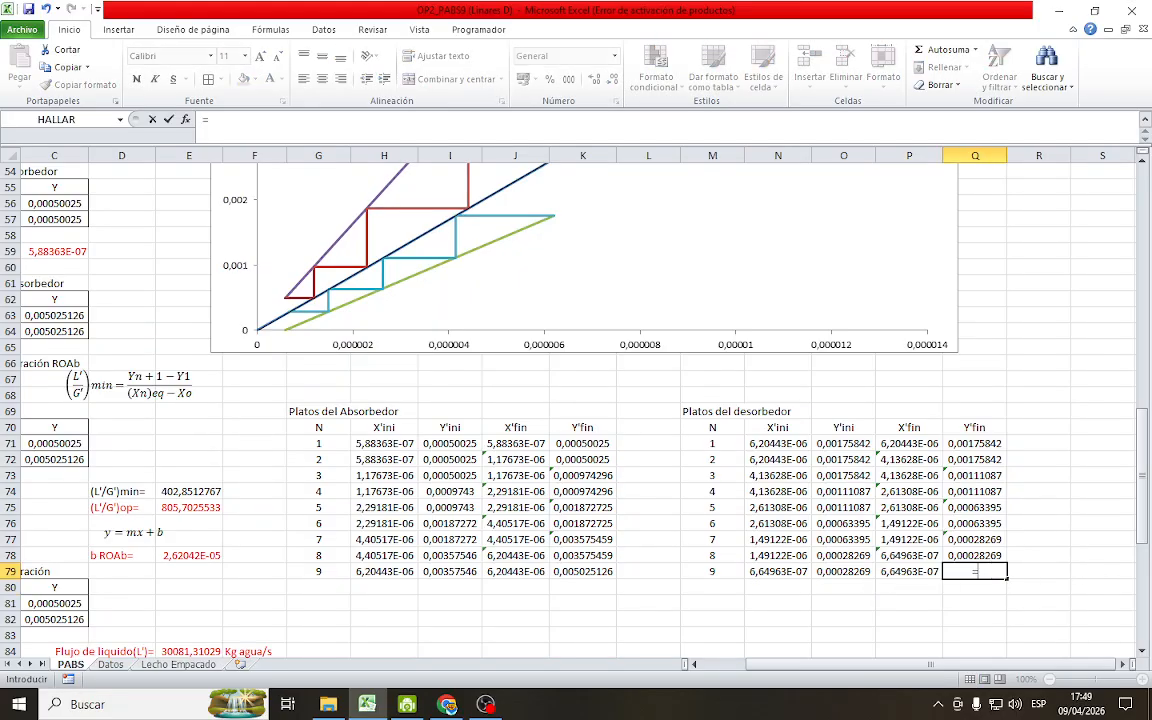
{"action": "left_click", "coordinate": [897, 571]}
{"action": "type", "text": "*"}
{"action": "scroll", "coordinate": [497, 599], "scroll_direction": "down", "scroll_amount": 1}
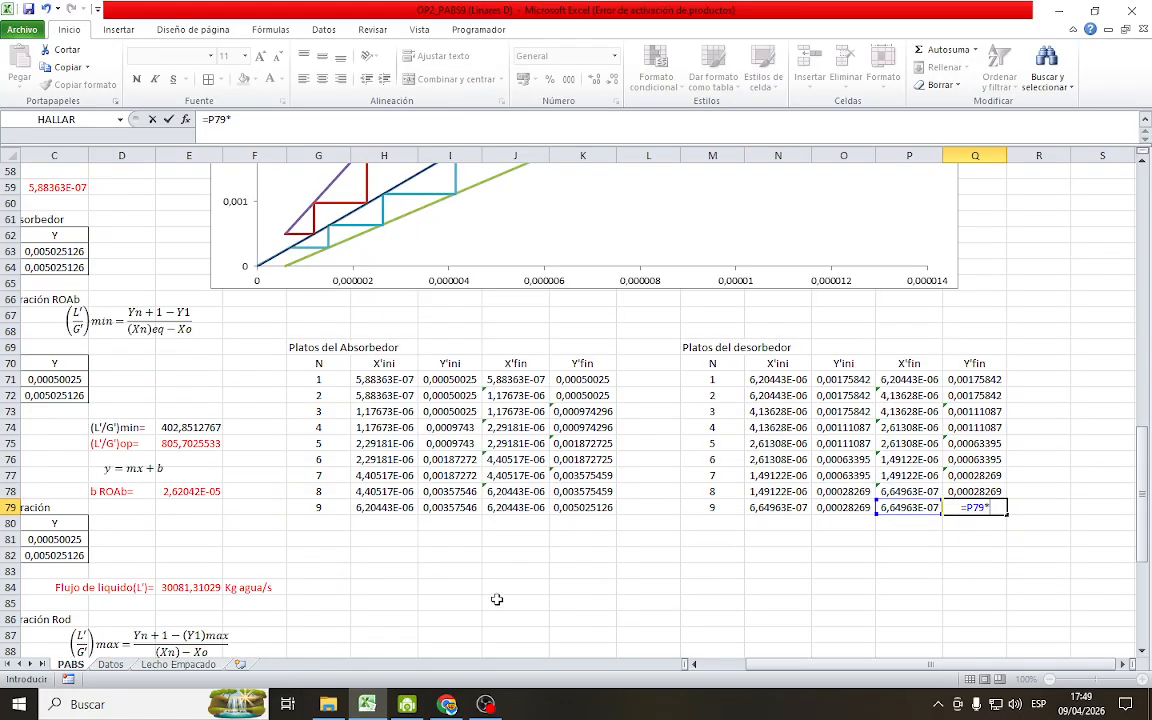
{"action": "scroll", "coordinate": [497, 599], "scroll_direction": "down", "scroll_amount": 8}
{"action": "left_click", "coordinate": [181, 429]}
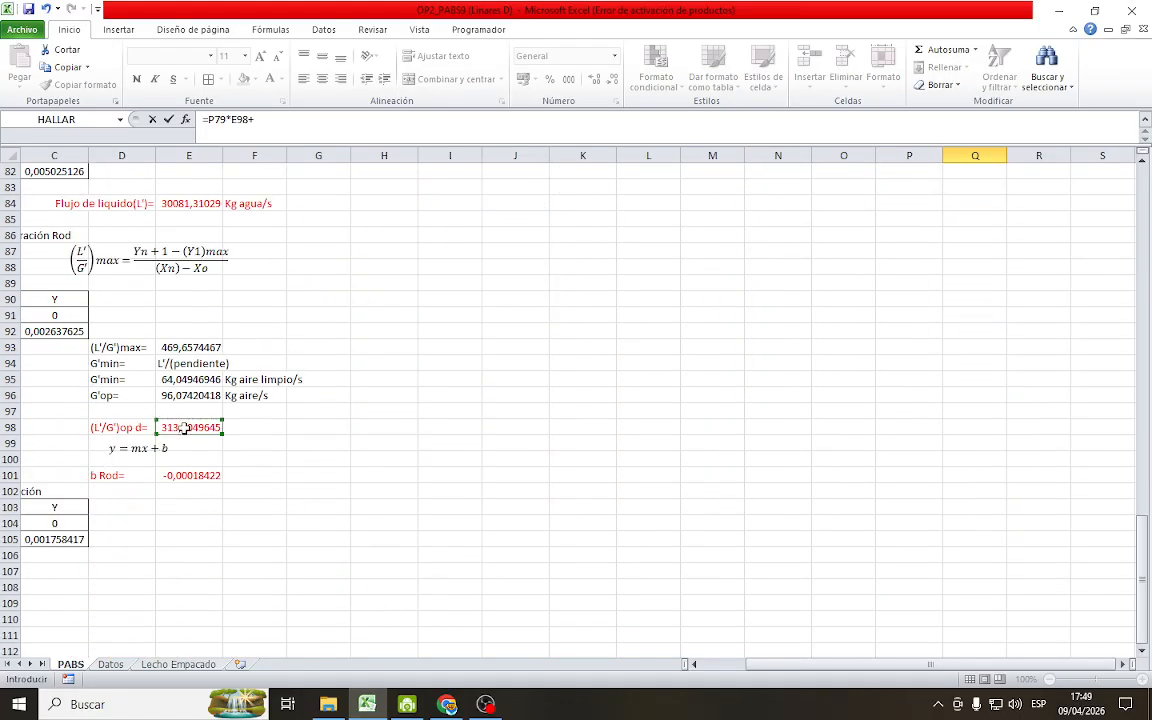
{"action": "type", "text": "+"}
{"action": "left_click", "coordinate": [190, 474]}
{"action": "key", "text": "Return"}
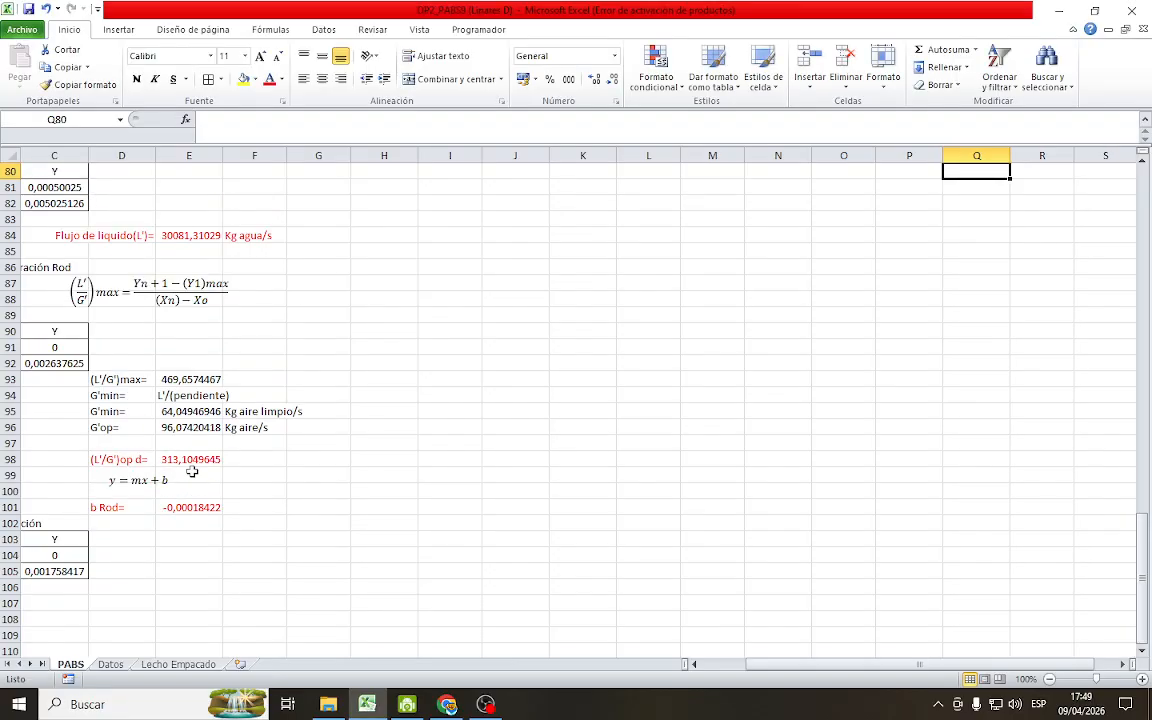
Examine the chart at close range around the origin to check where the desorber stages end on the operating line
{"action": "scroll", "coordinate": [191, 471], "scroll_direction": "up", "scroll_amount": 8}
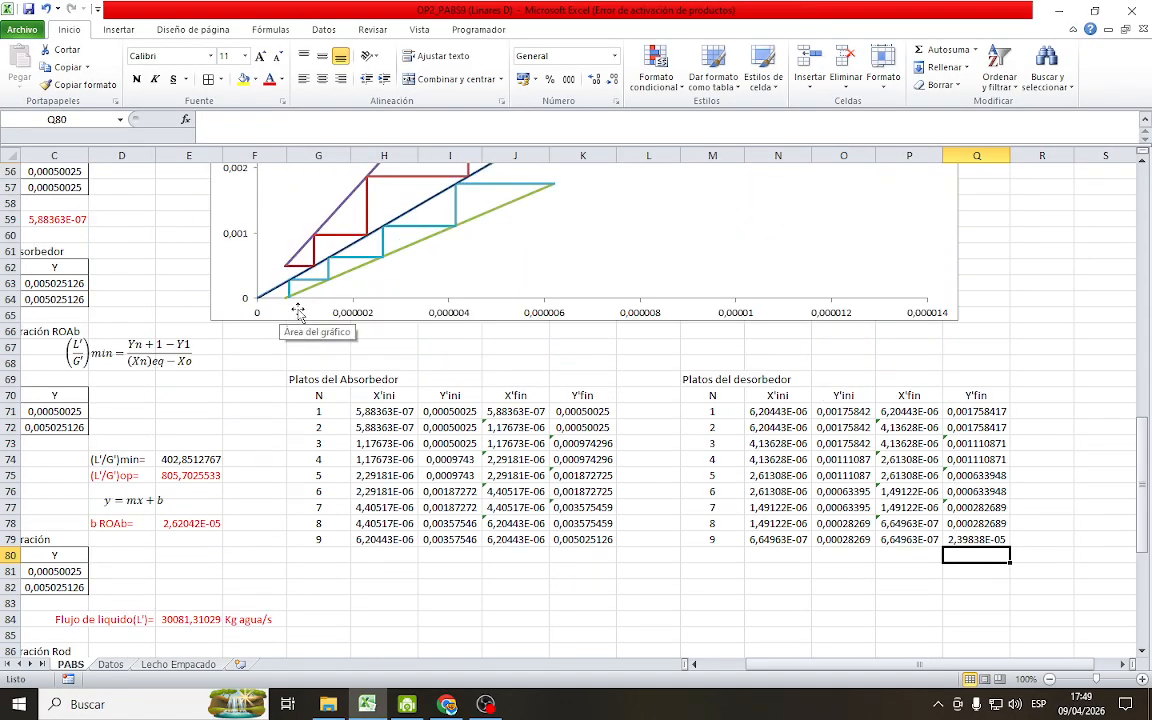
{"action": "left_click", "coordinate": [1142, 681]}
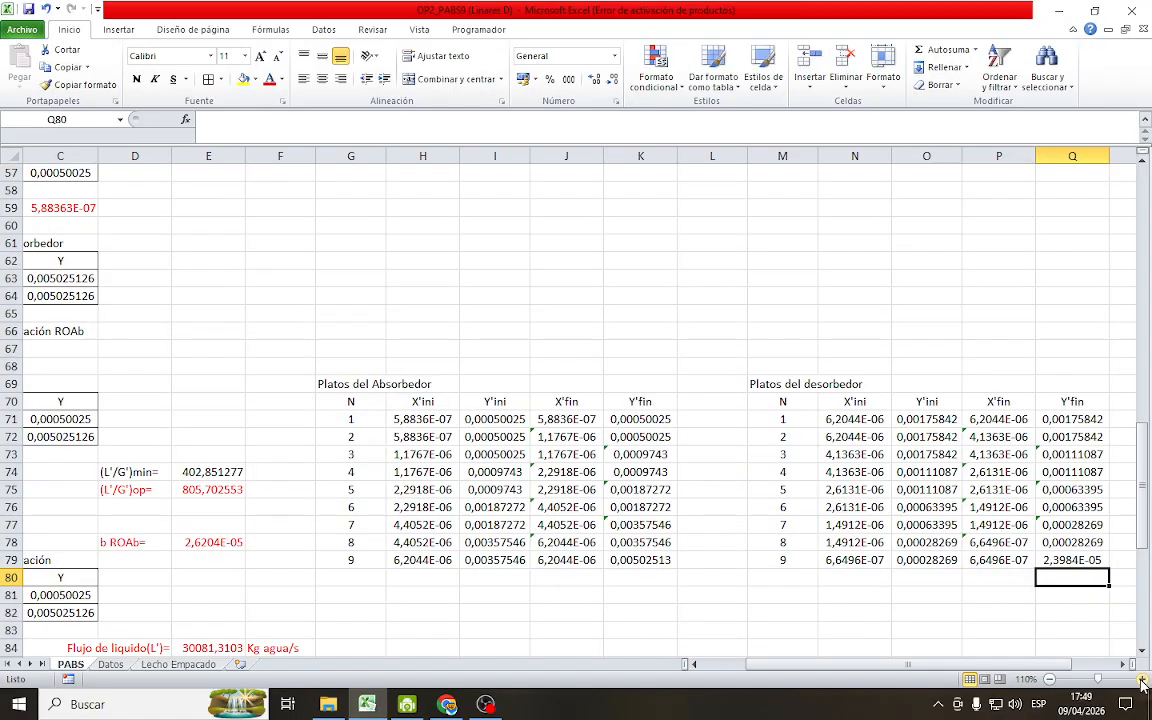
{"action": "left_click", "coordinate": [1142, 681]}
{"action": "left_click", "coordinate": [1142, 681]}
{"action": "scroll", "coordinate": [212, 533], "scroll_direction": "up", "scroll_amount": 7}
{"action": "scroll", "coordinate": [207, 622], "scroll_direction": "down", "scroll_amount": 4}
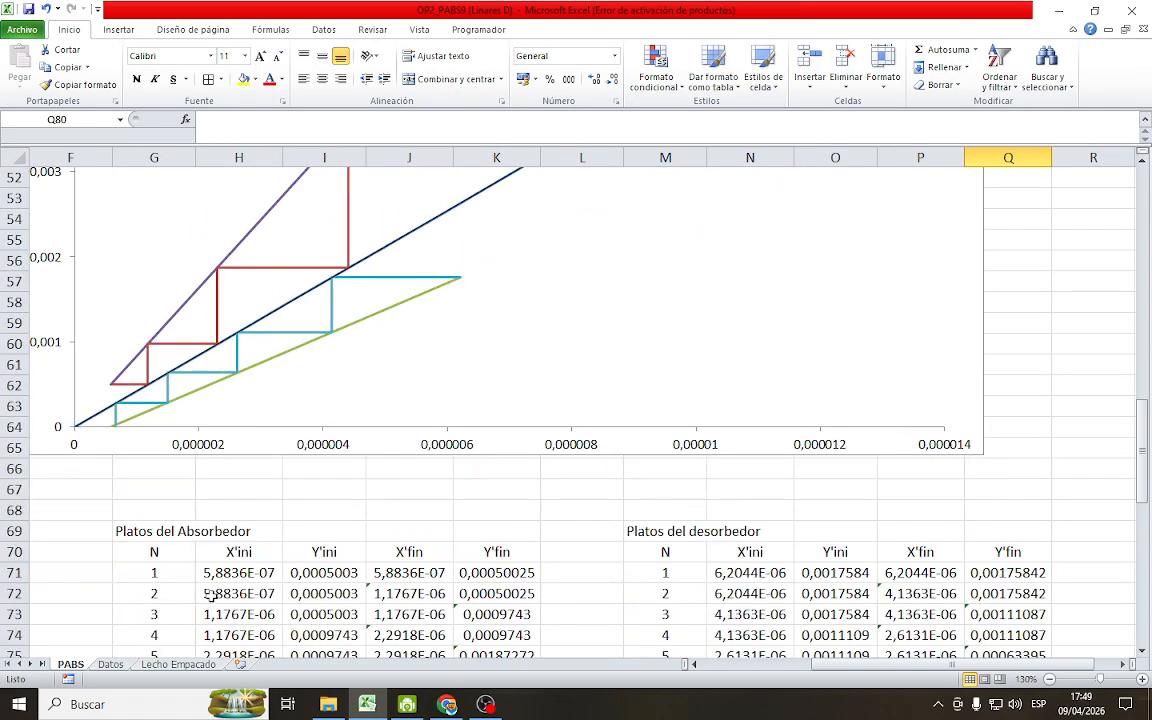
{"action": "scroll", "coordinate": [95, 458], "scroll_direction": "up", "scroll_amount": 1}
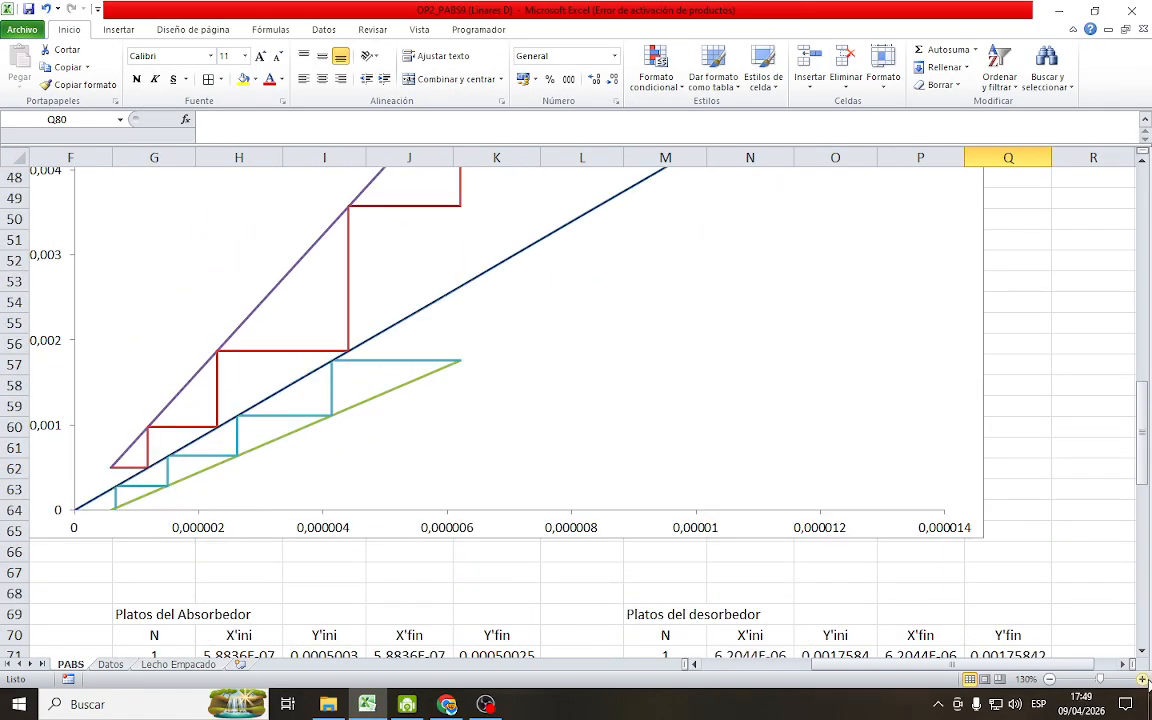
{"action": "left_click", "coordinate": [1142, 680]}
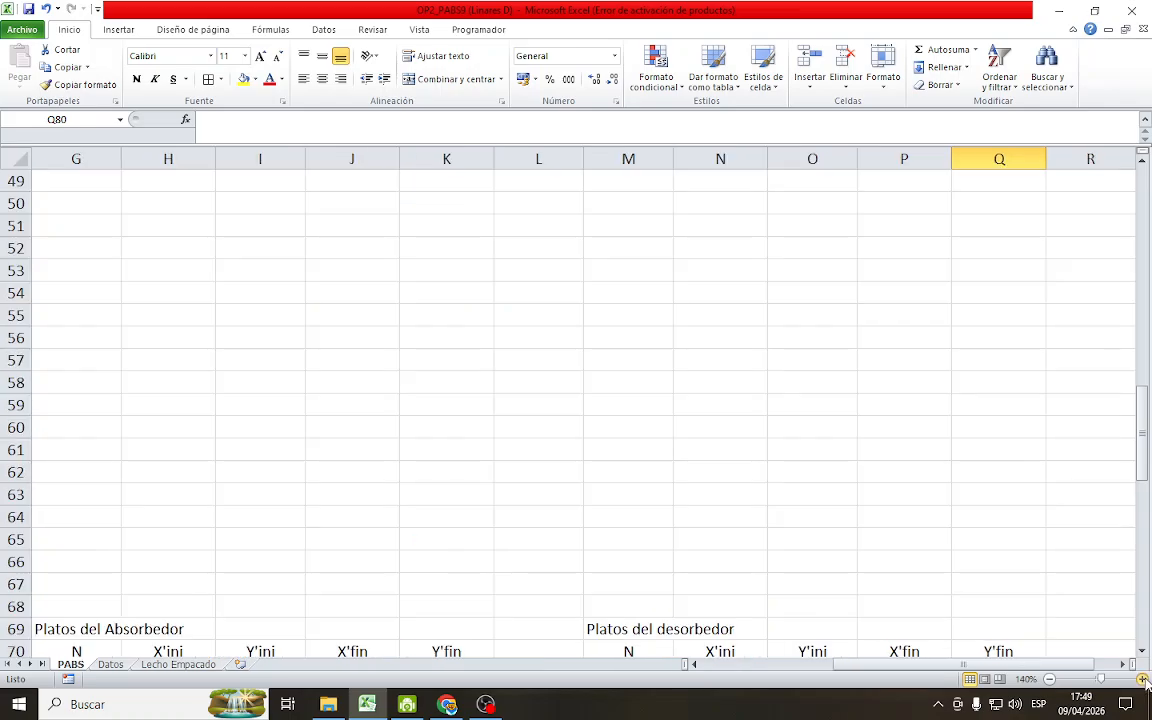
{"action": "left_click", "coordinate": [1142, 680]}
{"action": "left_click", "coordinate": [1142, 680]}
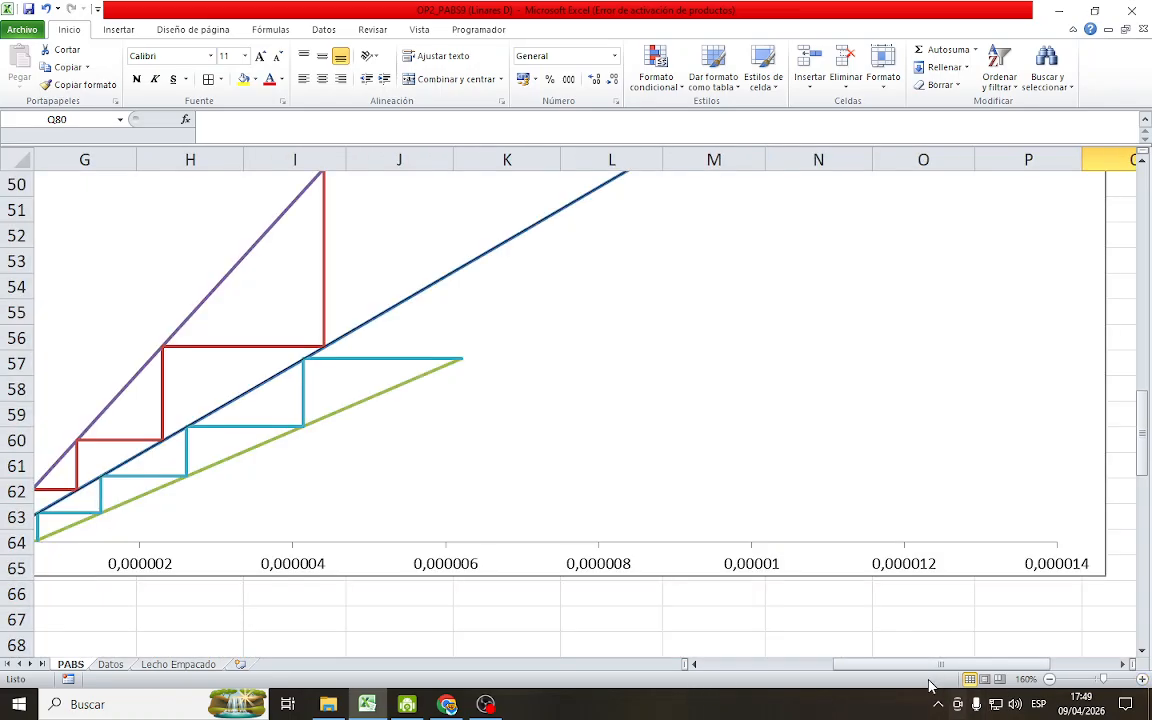
{"action": "left_click_drag", "start_coordinate": [935, 664], "coordinate": [845, 664]}
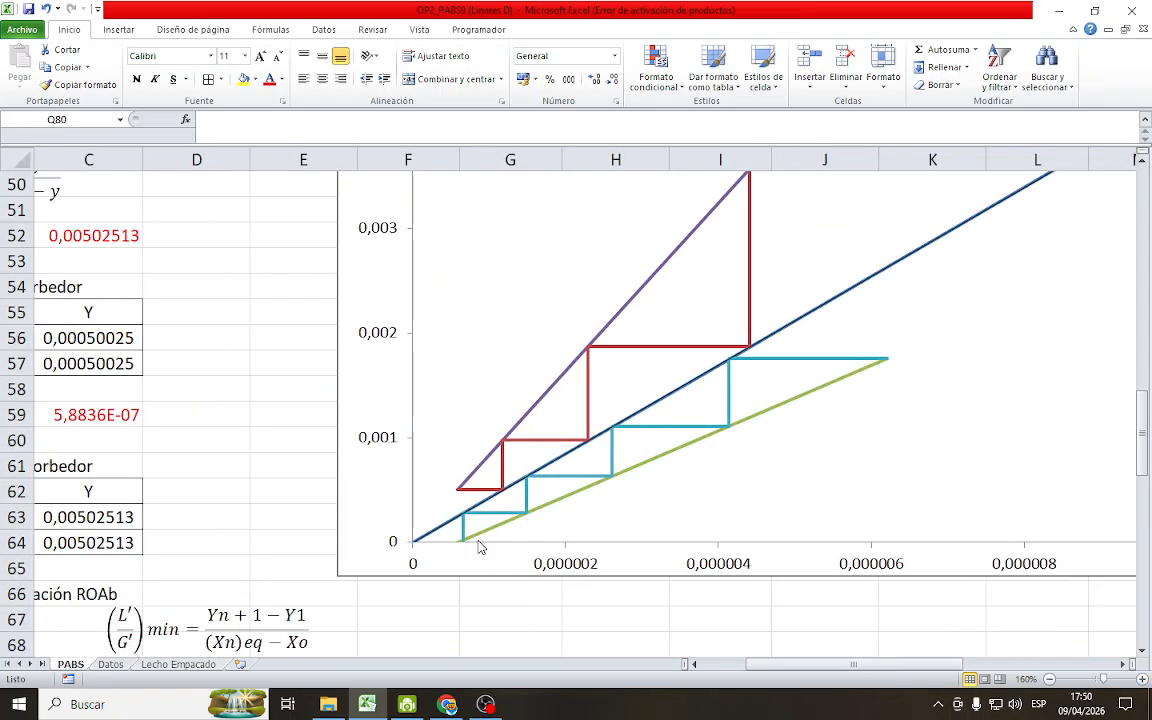
{"action": "scroll", "coordinate": [470, 588], "scroll_direction": "up", "scroll_amount": 1}
{"action": "scroll", "coordinate": [476, 590], "scroll_direction": "down", "scroll_amount": 2}
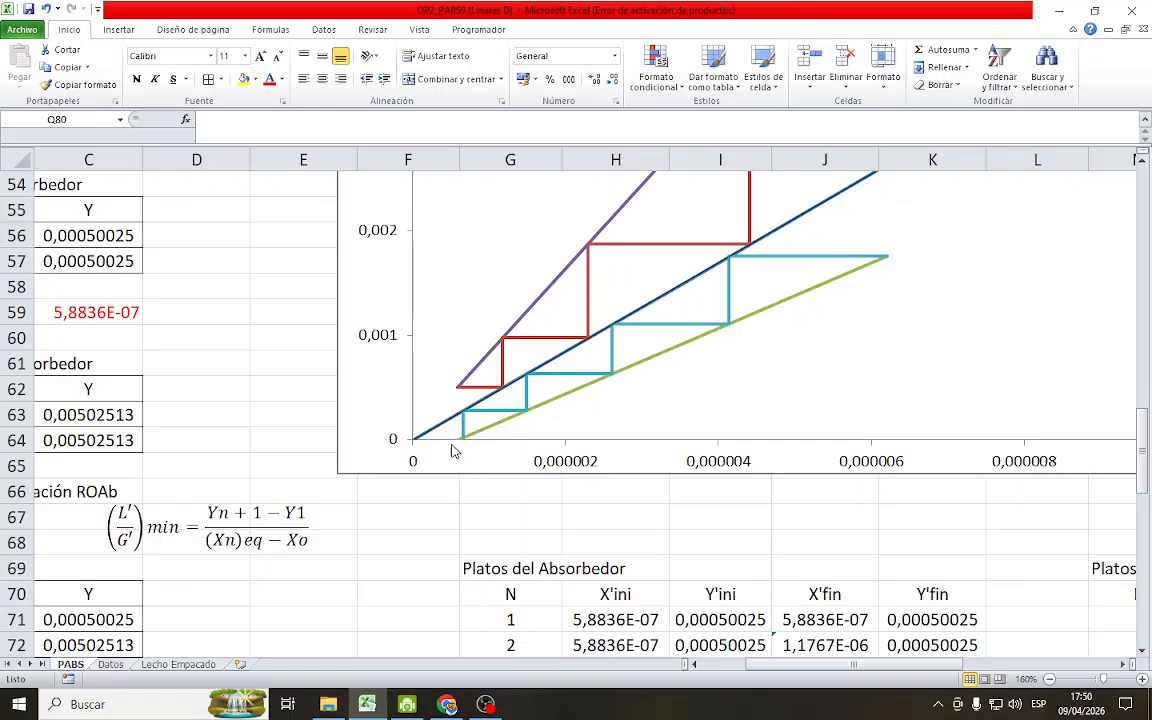
{"action": "scroll", "coordinate": [520, 440], "scroll_direction": "down", "scroll_amount": 5}
{"action": "scroll", "coordinate": [535, 543], "scroll_direction": "up", "scroll_amount": 4}
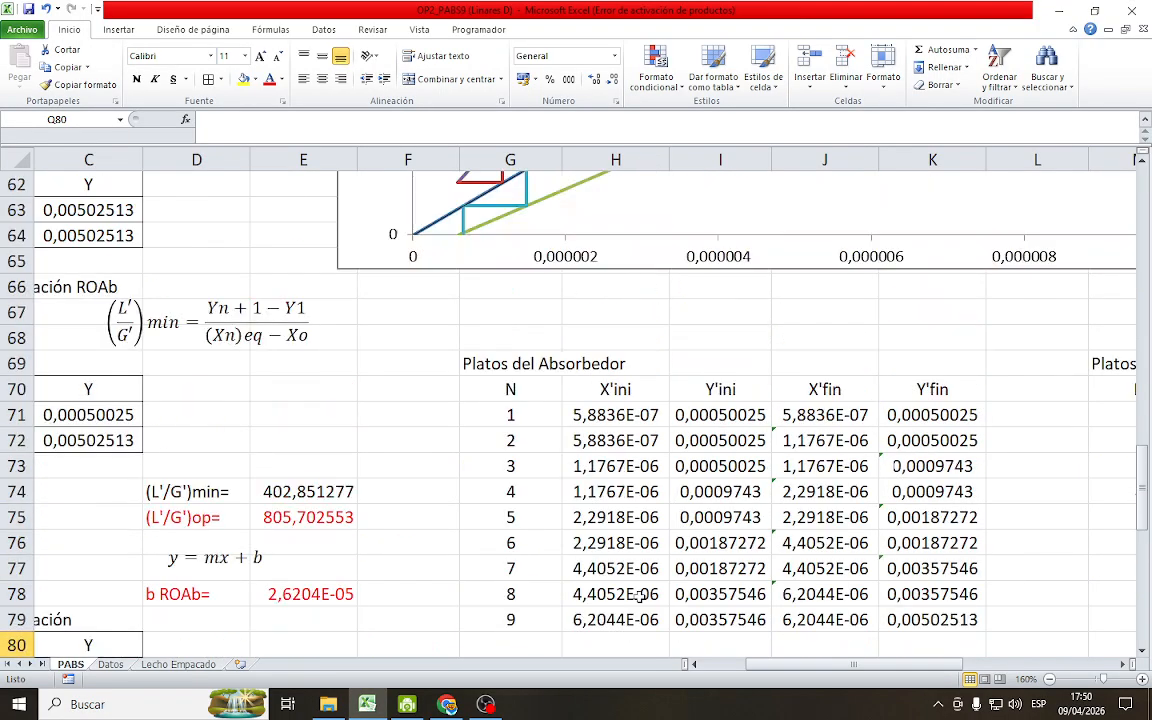
Inspect stage 9's Y'fin formula in Q79 of the Platos del desorbedor table
{"action": "left_click", "coordinate": [1052, 679]}
{"action": "left_click", "coordinate": [1052, 679]}
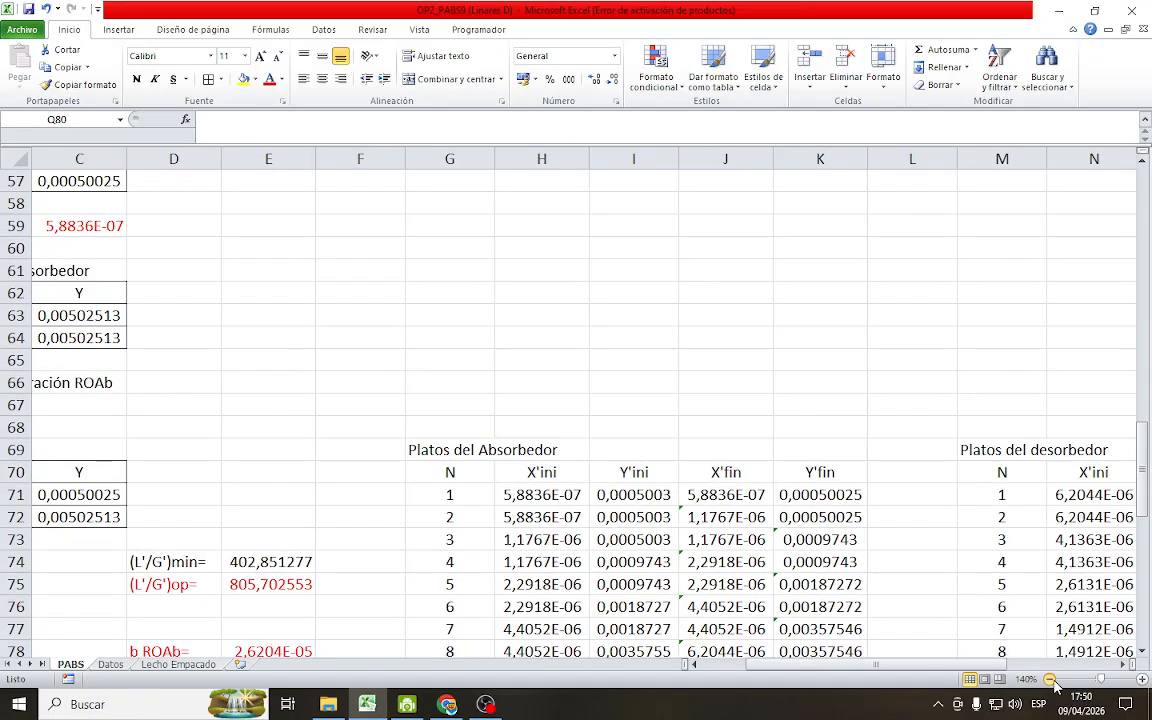
{"action": "left_click", "coordinate": [1052, 679]}
{"action": "left_click", "coordinate": [1052, 679]}
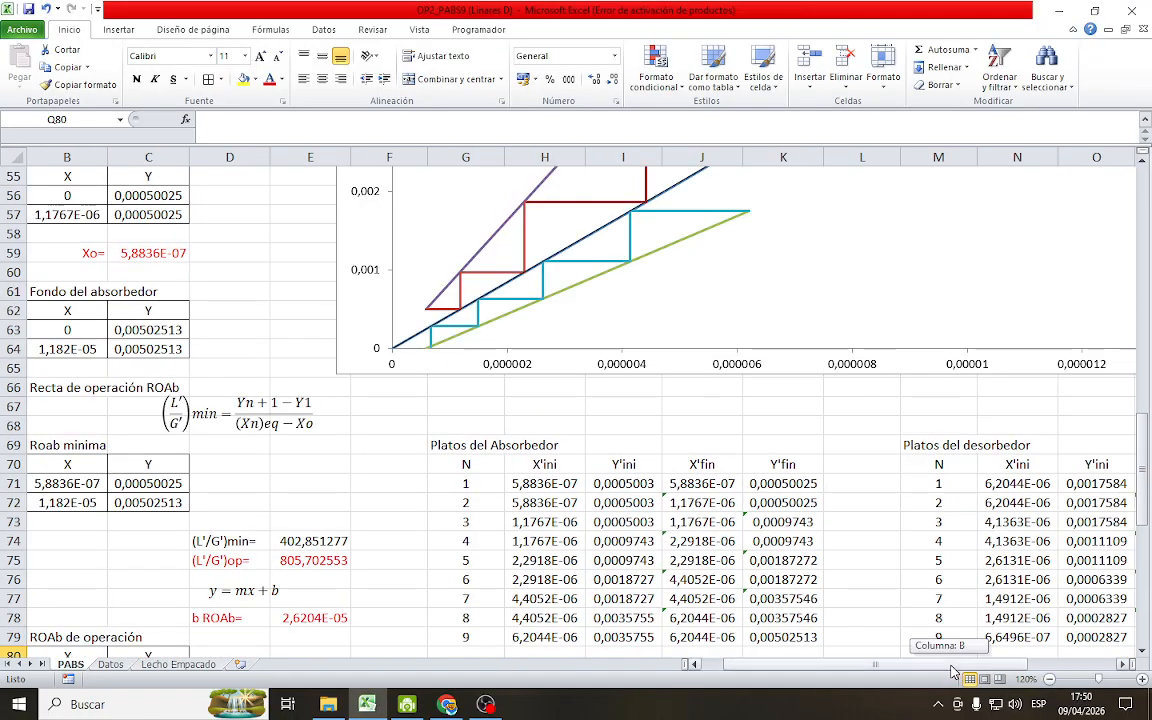
{"action": "scroll", "coordinate": [960, 600], "scroll_direction": "right", "scroll_amount": 4}
{"action": "scroll", "coordinate": [962, 567], "scroll_direction": "down", "scroll_amount": 3}
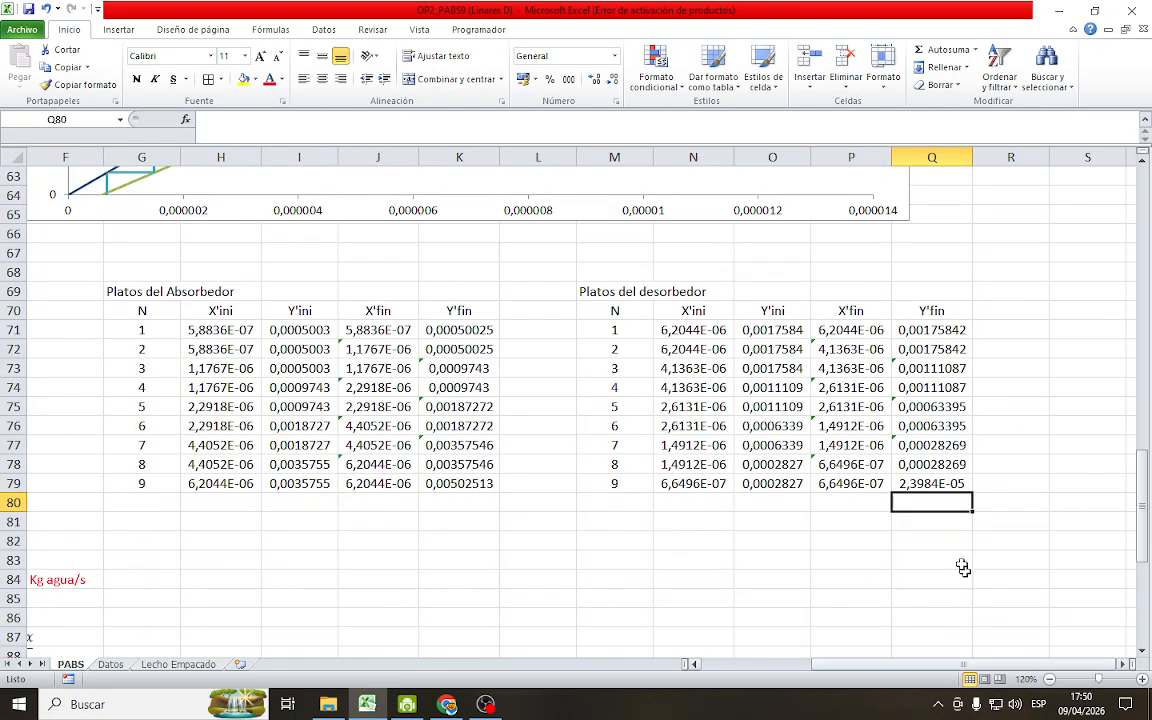
{"action": "left_click", "coordinate": [944, 483]}
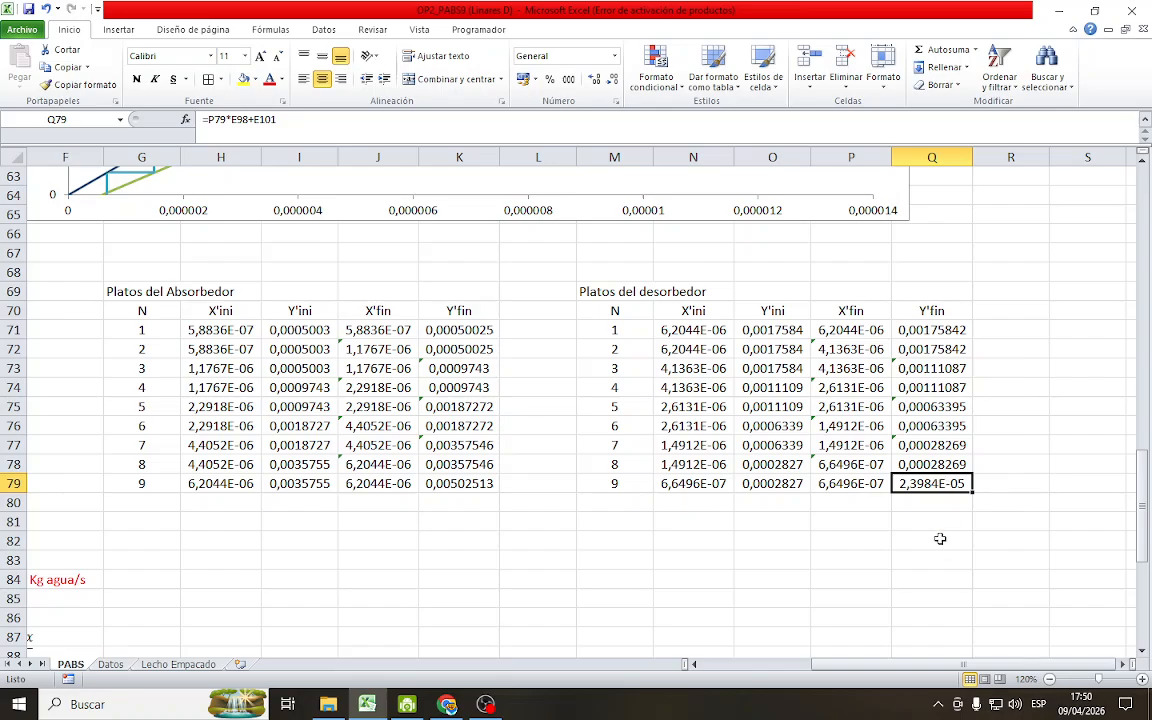
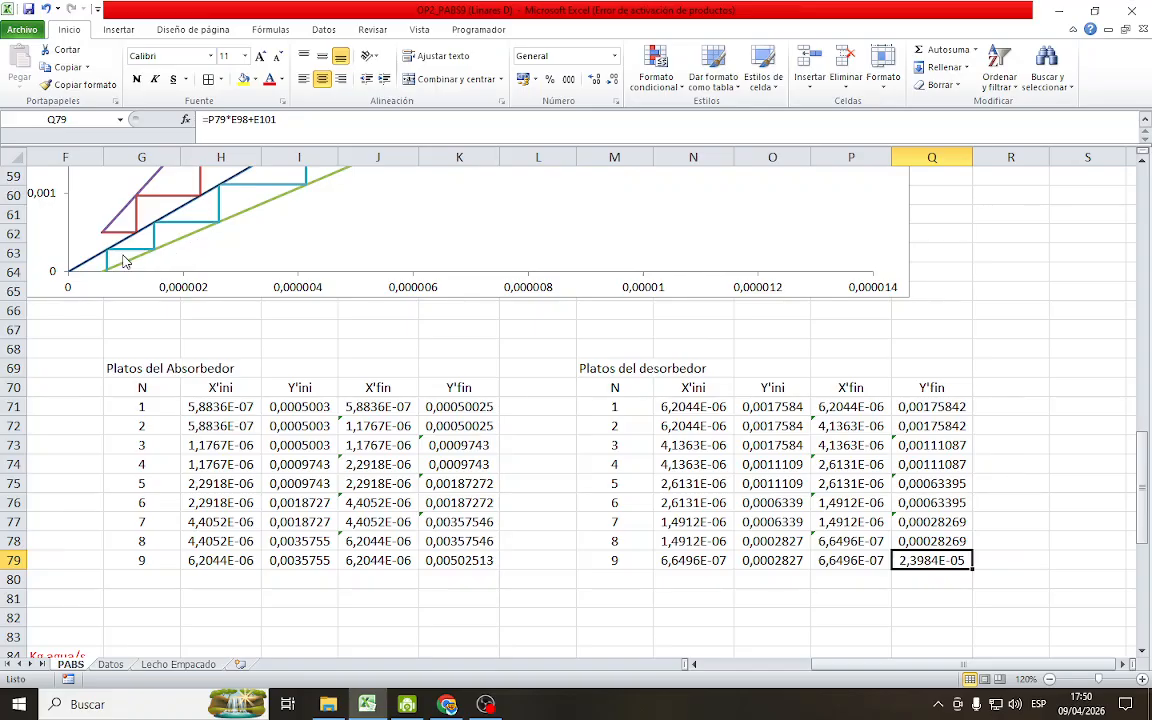
Extend the X values of the chart's Desorbedor series to =PABS!$P$71:$P$81
{"action": "left_click", "coordinate": [120, 252]}
{"action": "right_click", "coordinate": [122, 254]}
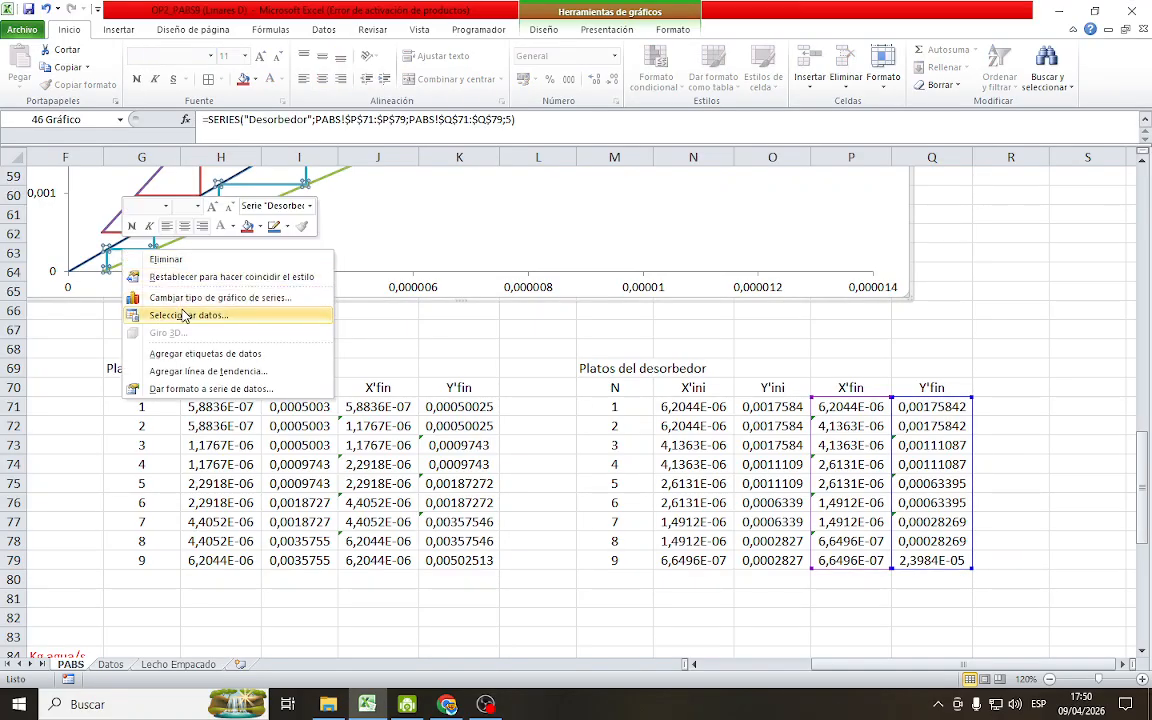
{"action": "left_click", "coordinate": [190, 315]}
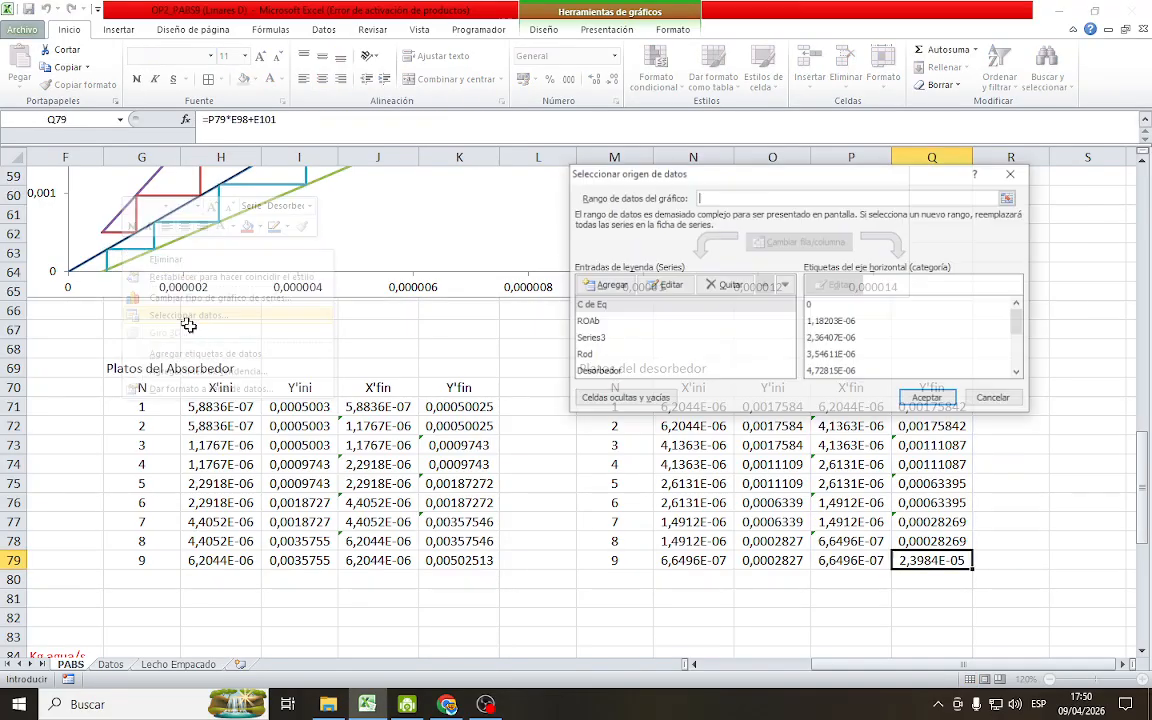
{"action": "left_click", "coordinate": [610, 371]}
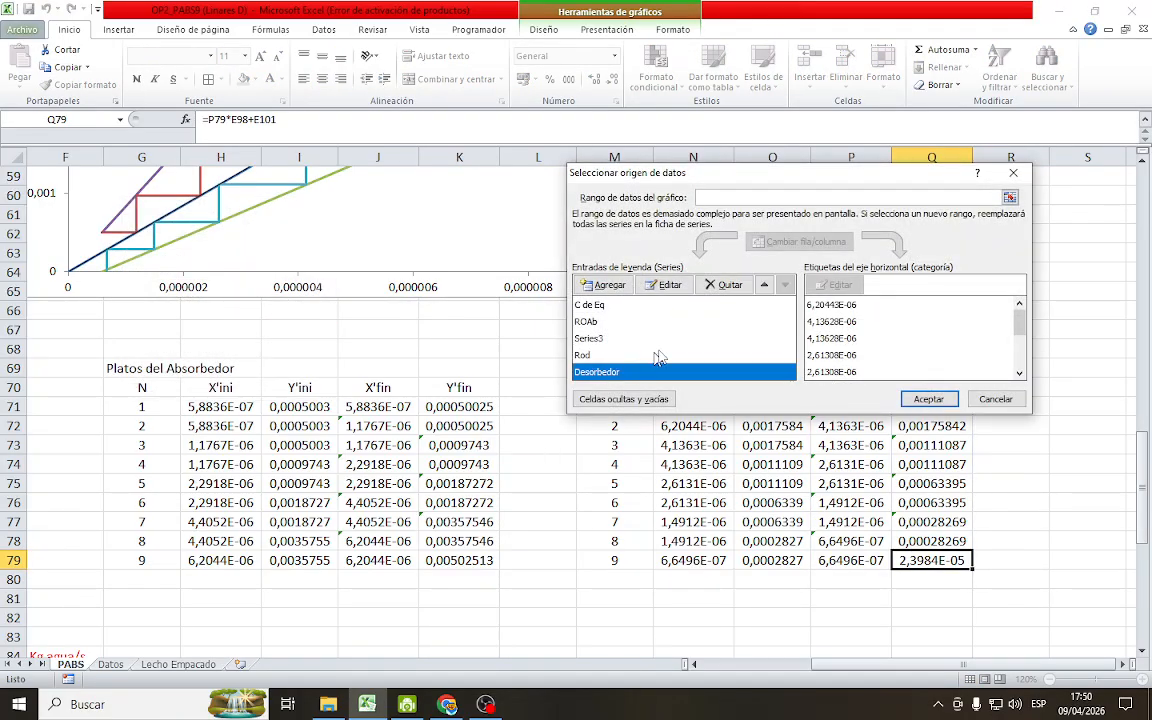
{"action": "left_click", "coordinate": [670, 285]}
{"action": "left_click", "coordinate": [822, 270]}
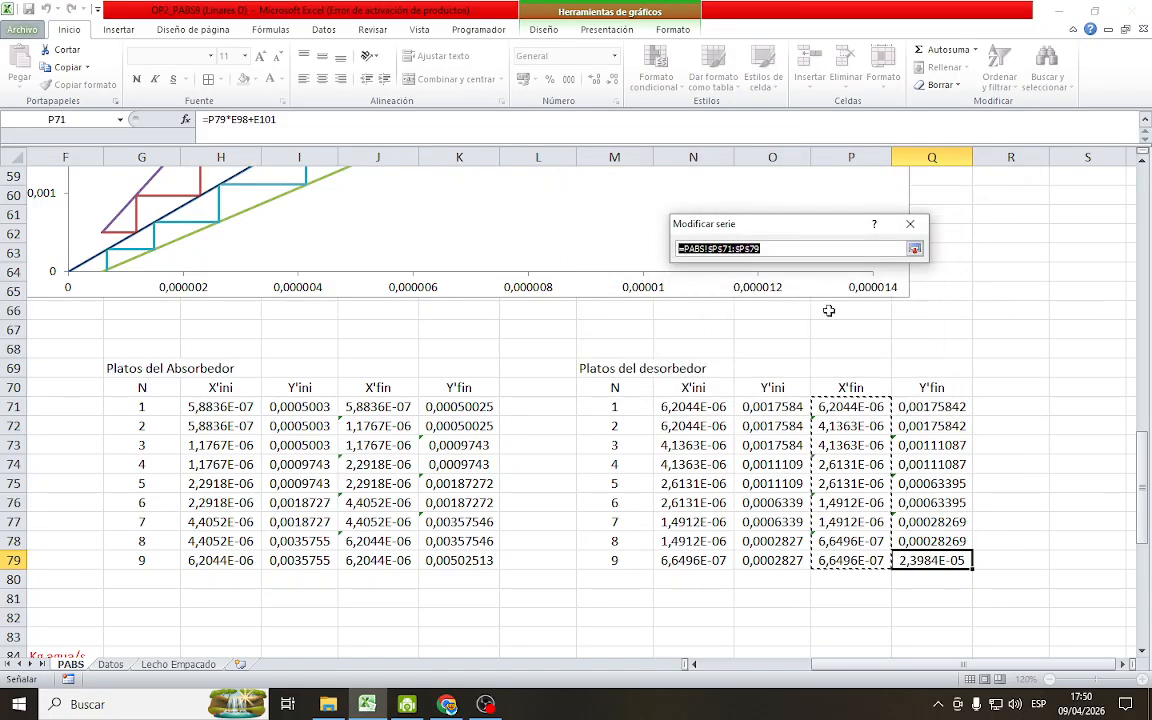
{"action": "left_click_drag", "start_coordinate": [845, 408], "coordinate": [846, 600]}
{"action": "left_click", "coordinate": [914, 248]}
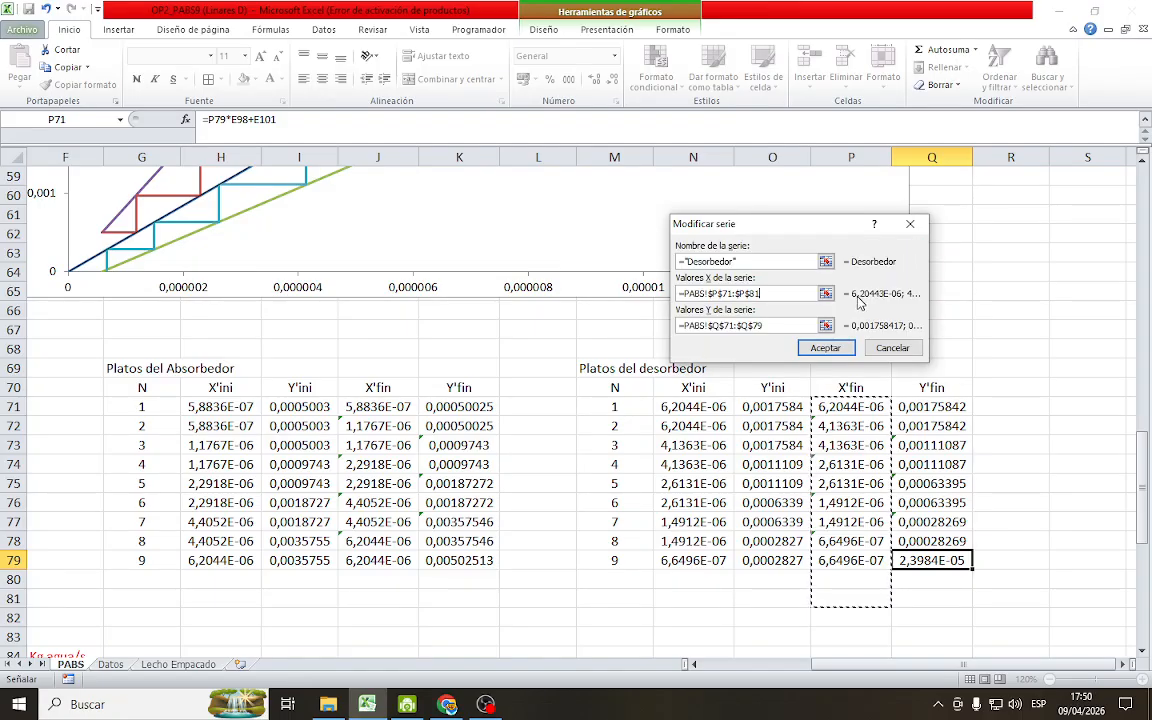
Extend the Desorbedor series' Y values to =PABS!$Q$71:$Q$81 and apply the changes to the chart's data source
{"action": "key", "text": "Tab"}
{"action": "left_click", "coordinate": [825, 325]}
{"action": "left_click_drag", "start_coordinate": [931, 407], "coordinate": [917, 593]}
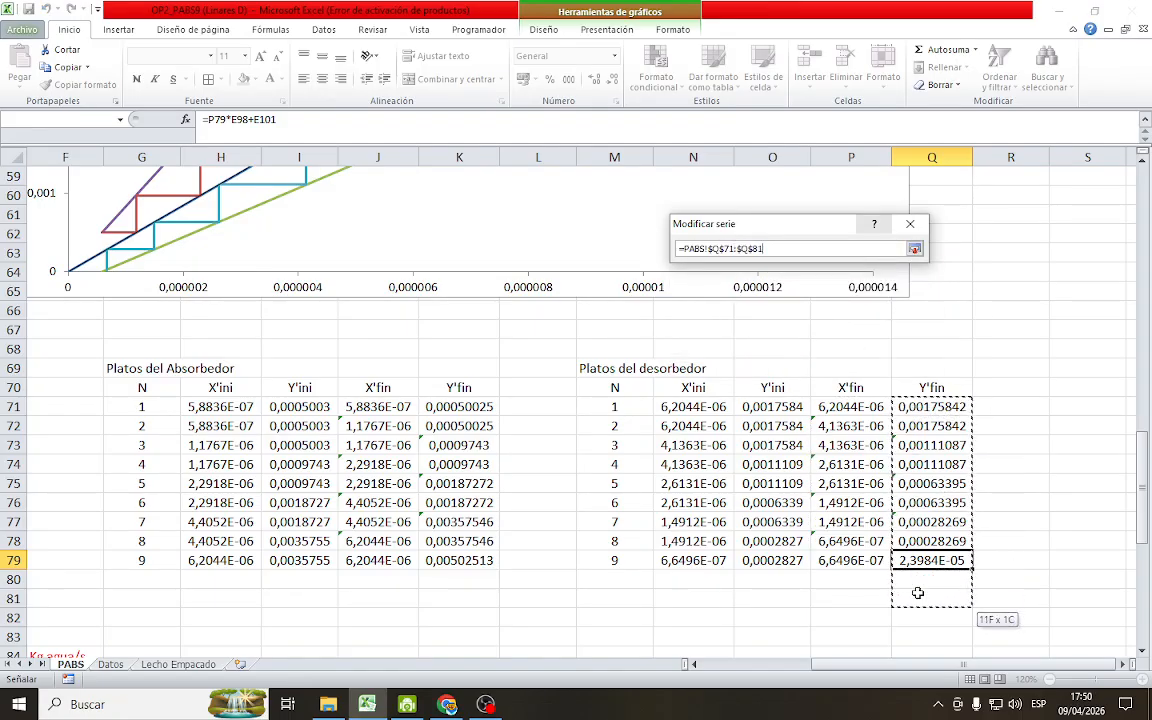
{"action": "left_click", "coordinate": [914, 248]}
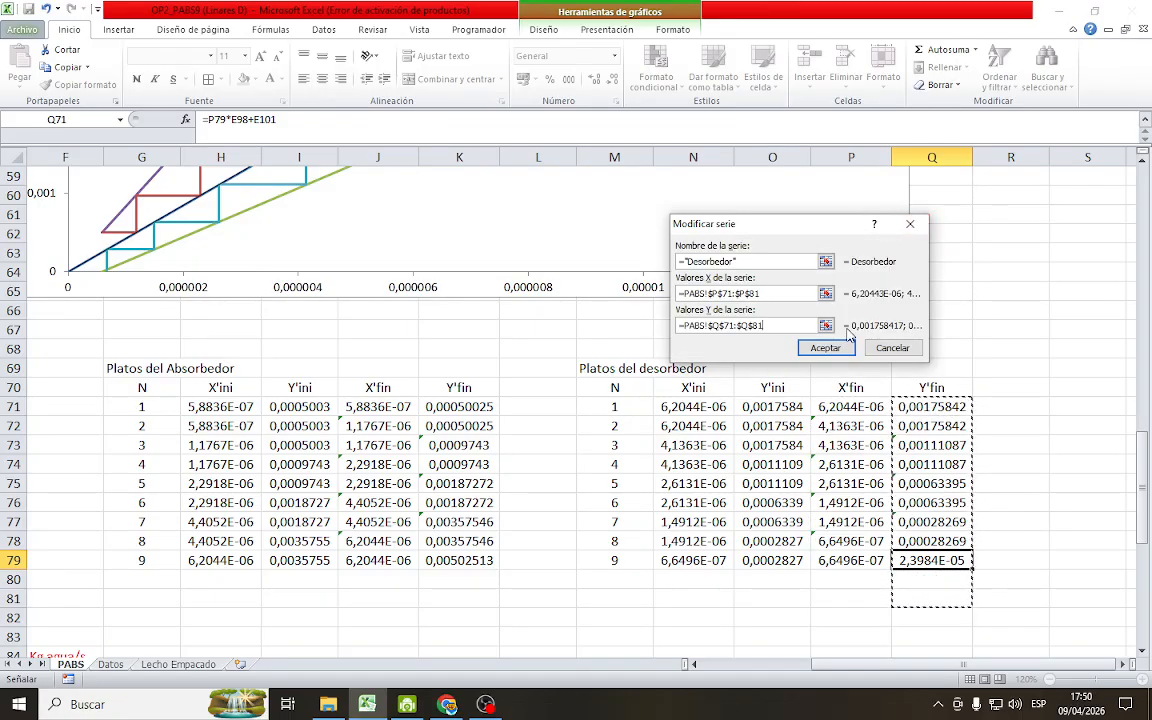
{"action": "left_click", "coordinate": [828, 348]}
{"action": "left_click", "coordinate": [918, 399]}
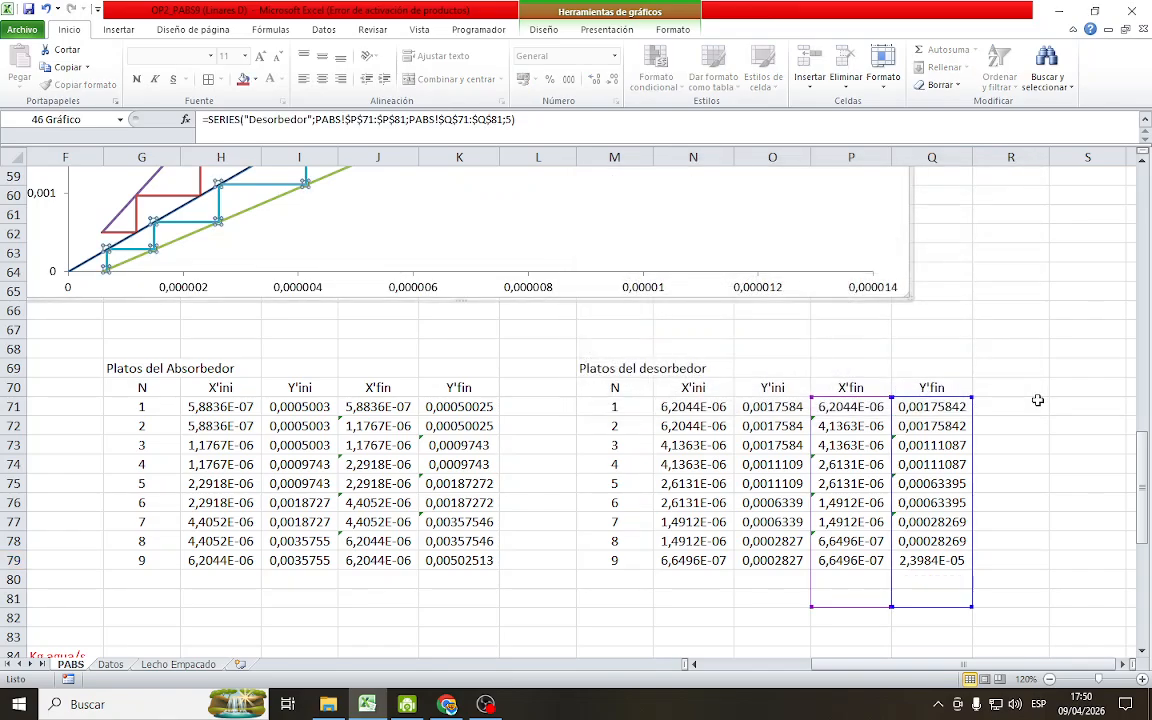
{"action": "left_click", "coordinate": [1038, 404]}
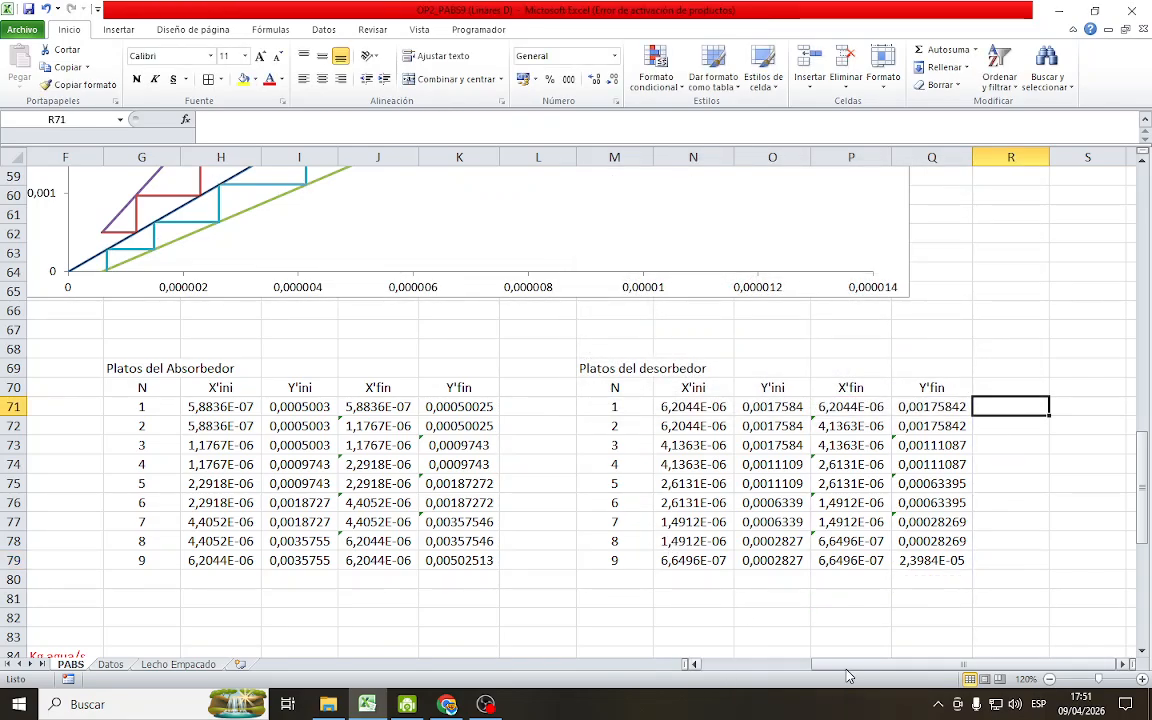
Extend the desorber table's N, X'ini and Y'ini formulas to stage 10 in row 80 and set its Y'fin in Q80 to =O80
{"action": "left_click_drag", "start_coordinate": [845, 666], "coordinate": [822, 665]}
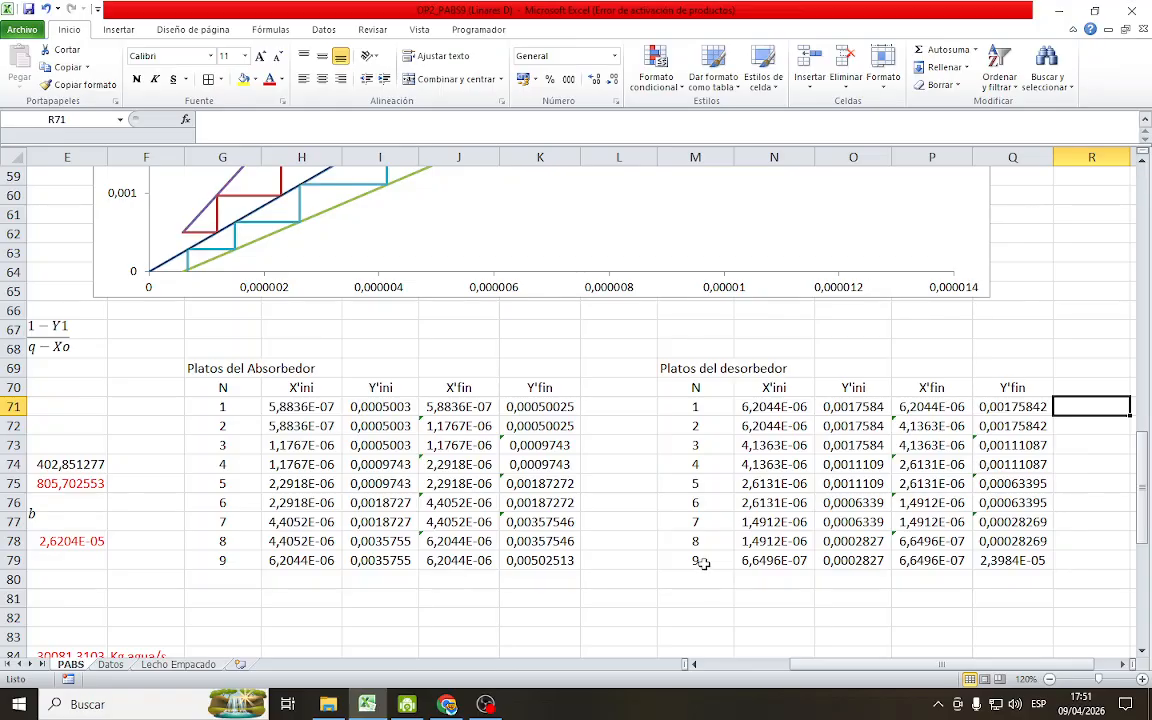
{"action": "left_click_drag", "start_coordinate": [703, 565], "coordinate": [898, 586]}
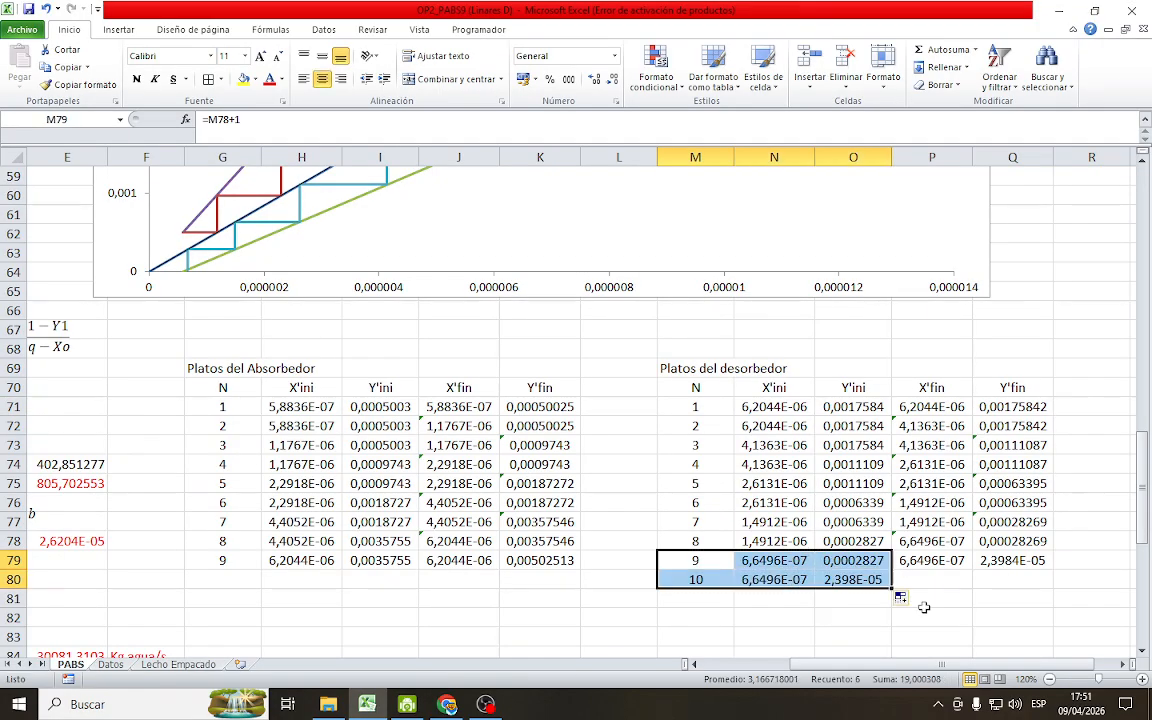
{"action": "left_click", "coordinate": [1021, 582]}
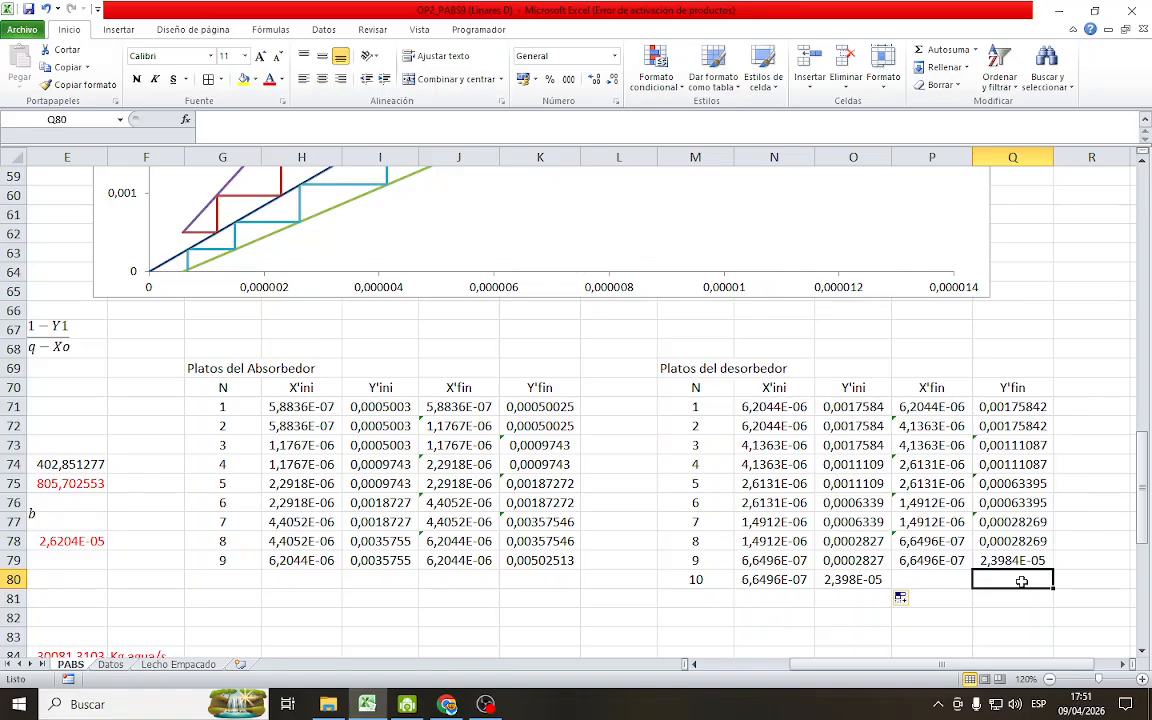
{"action": "type", "text": "="}
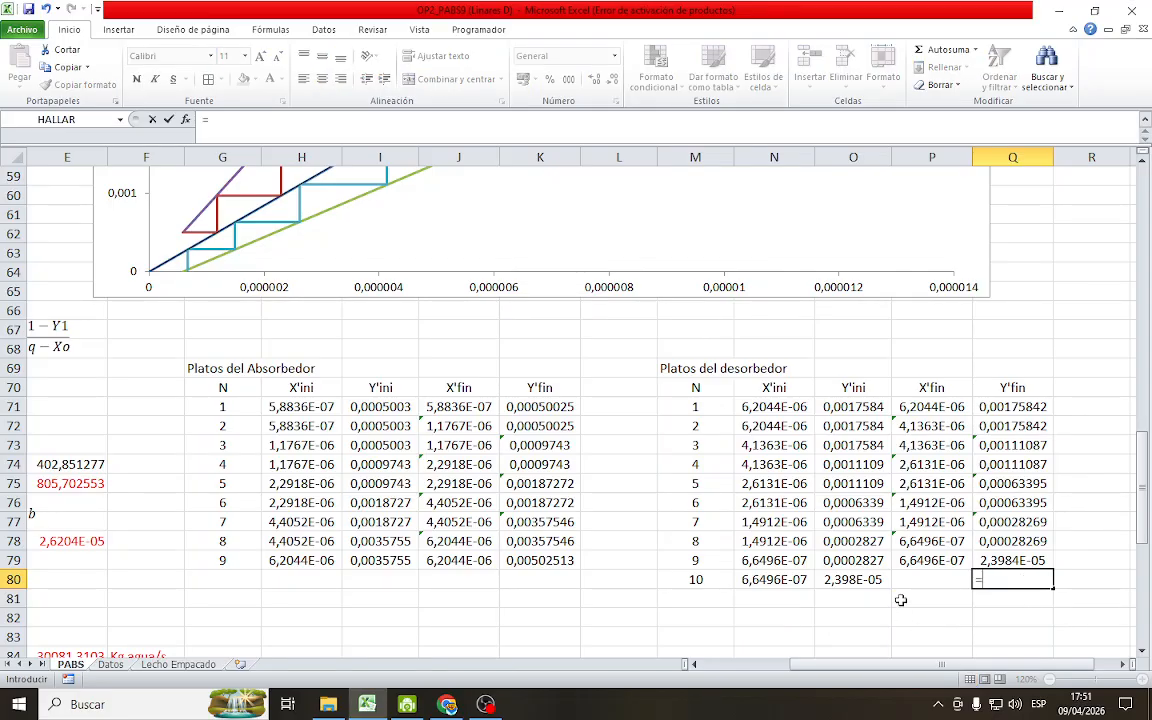
{"action": "left_click", "coordinate": [875, 581]}
{"action": "key", "text": "Return"}
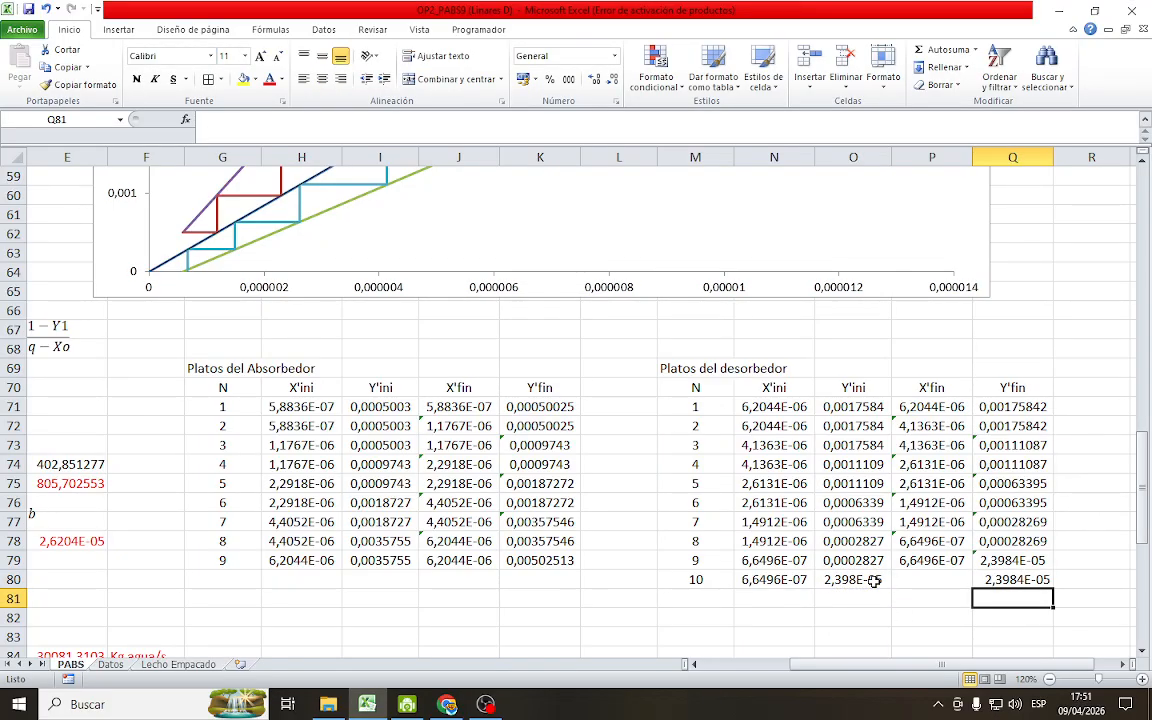
Set stage 10's X'fin in P80 to the desorber's outlet liquid composition (Xn)d with =K36
{"action": "left_click", "coordinate": [950, 579]}
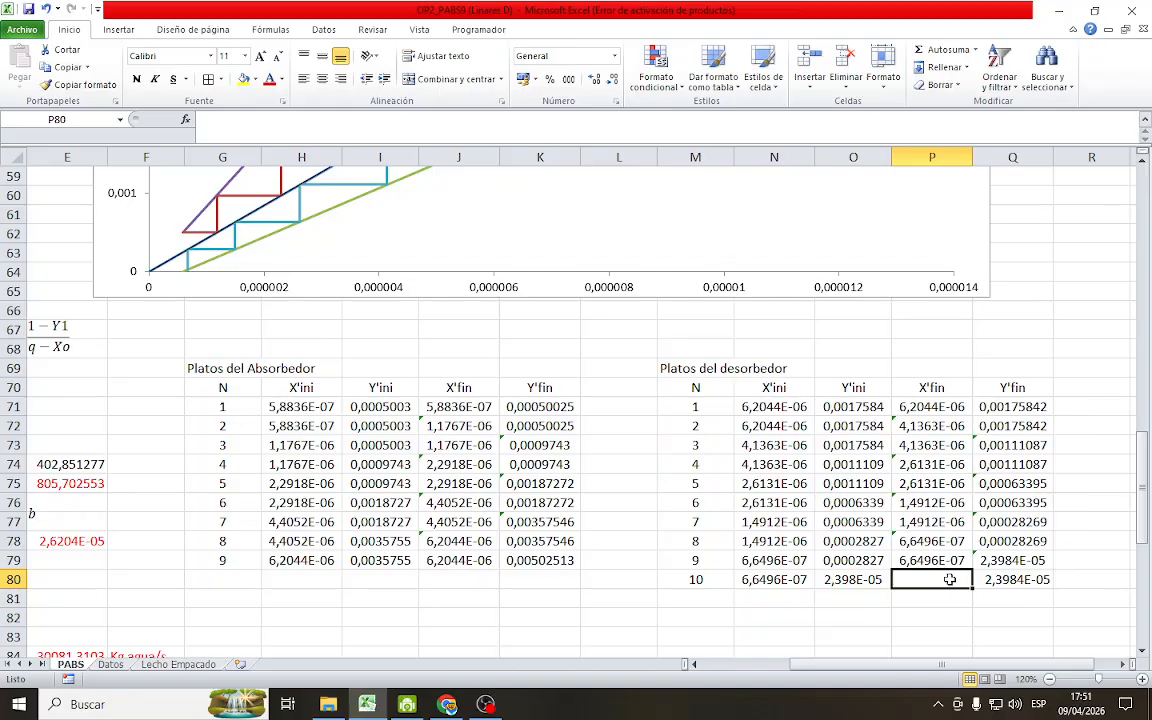
{"action": "type", "text": "="}
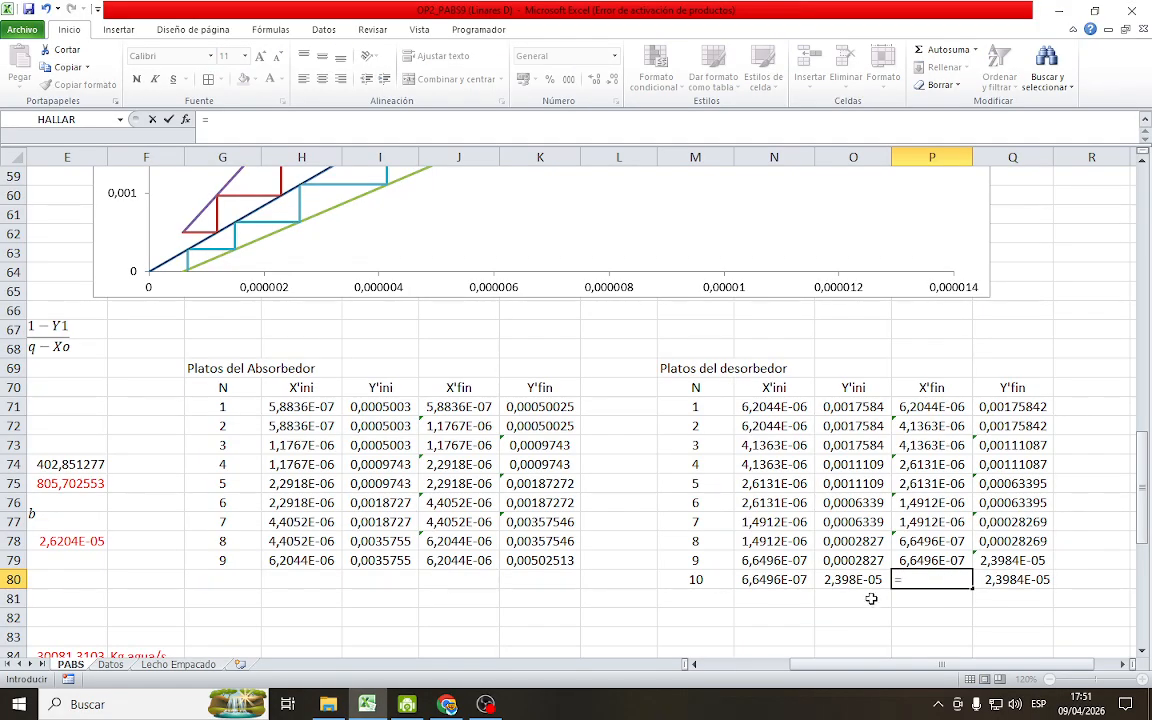
{"action": "scroll", "coordinate": [871, 598], "scroll_direction": "down", "scroll_amount": 4}
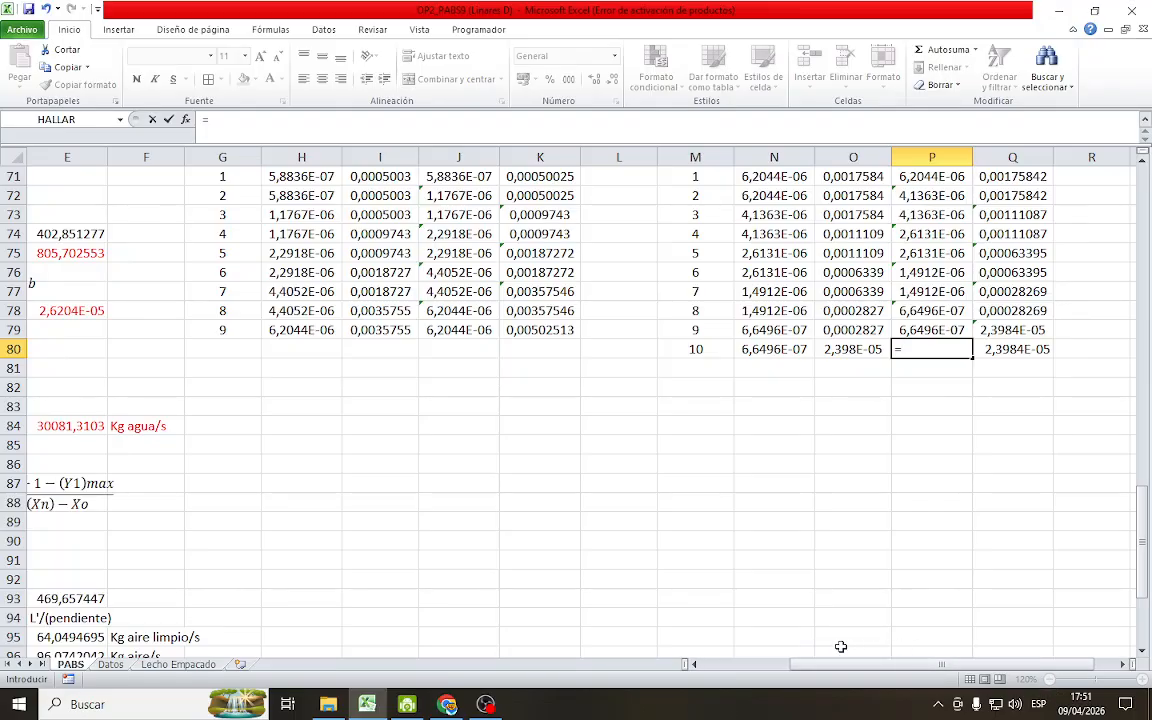
{"action": "scroll", "coordinate": [807, 557], "scroll_direction": "up", "scroll_amount": 1}
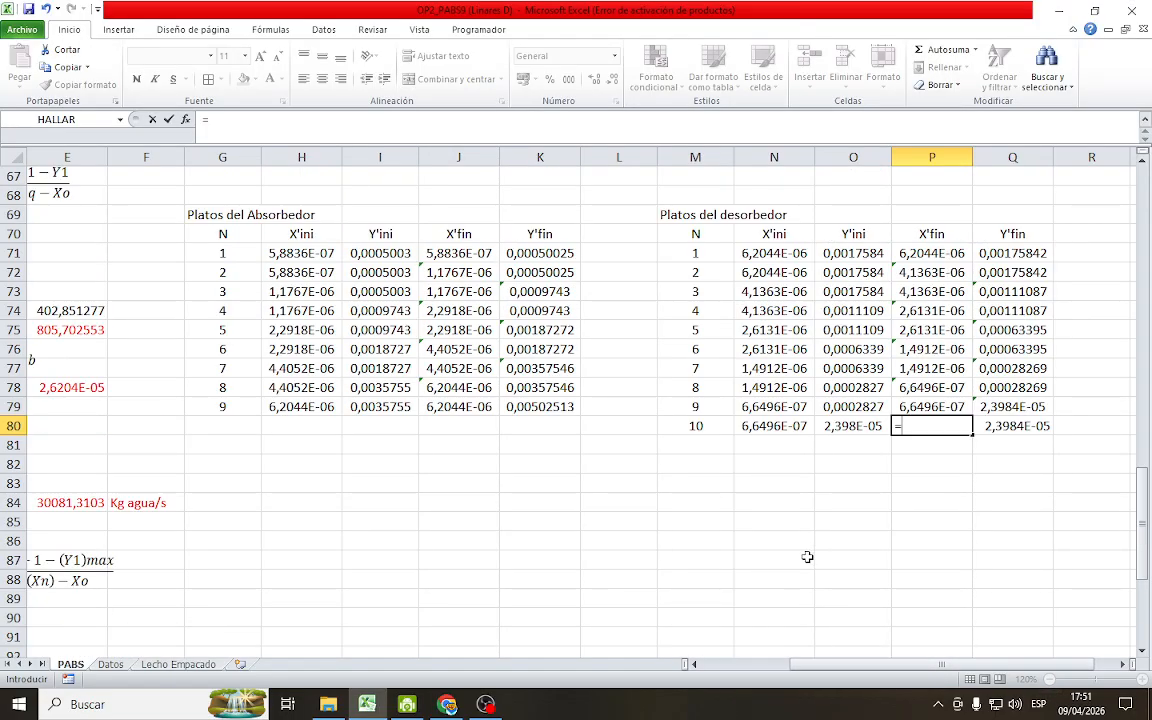
{"action": "scroll", "coordinate": [807, 557], "scroll_direction": "up", "scroll_amount": 16}
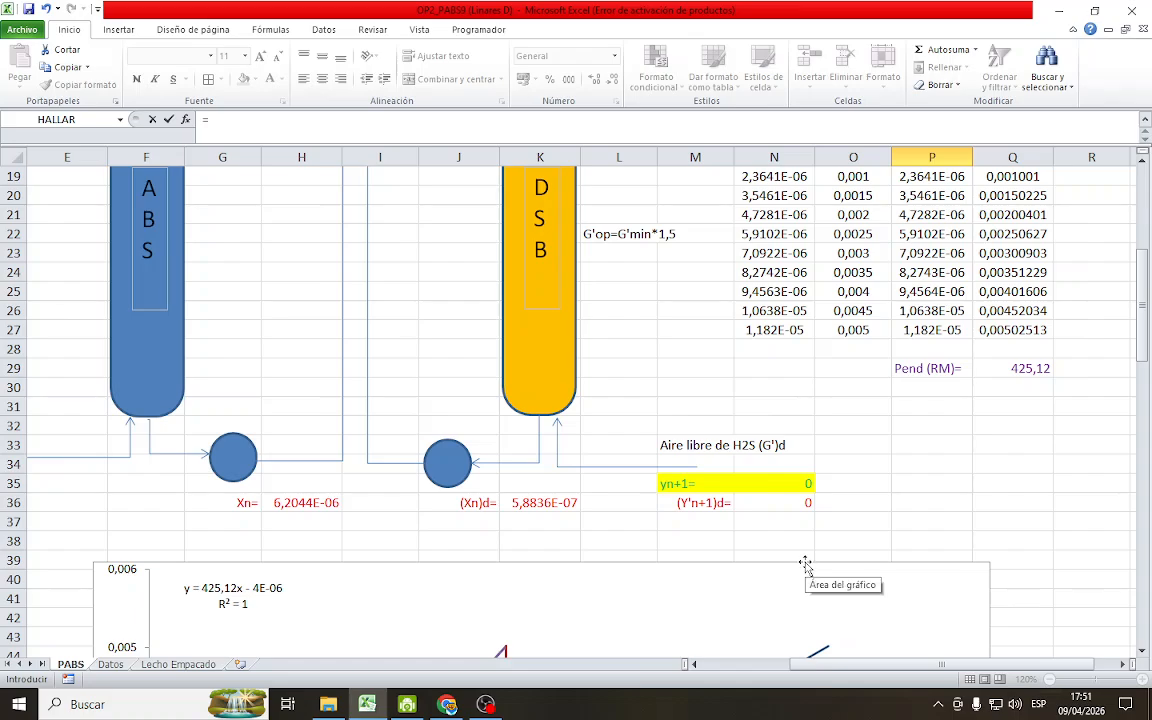
{"action": "left_click", "coordinate": [545, 504]}
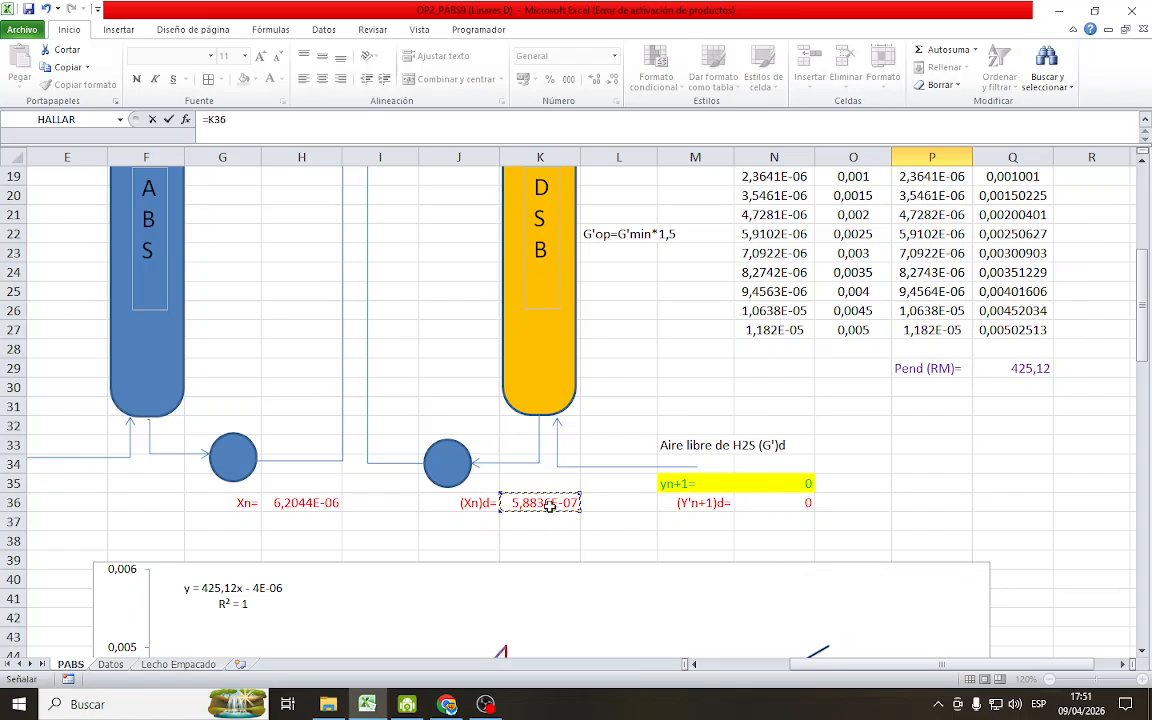
{"action": "key", "text": "Return"}
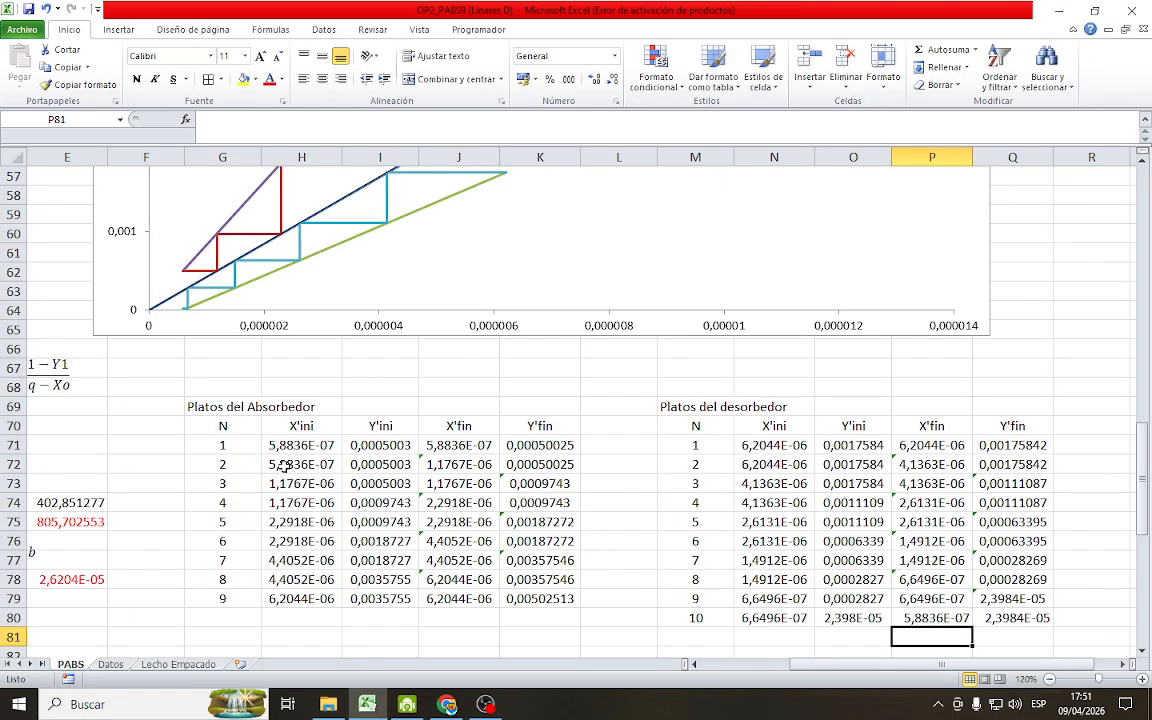
{"action": "scroll", "coordinate": [172, 310], "scroll_direction": "up", "scroll_amount": 1}
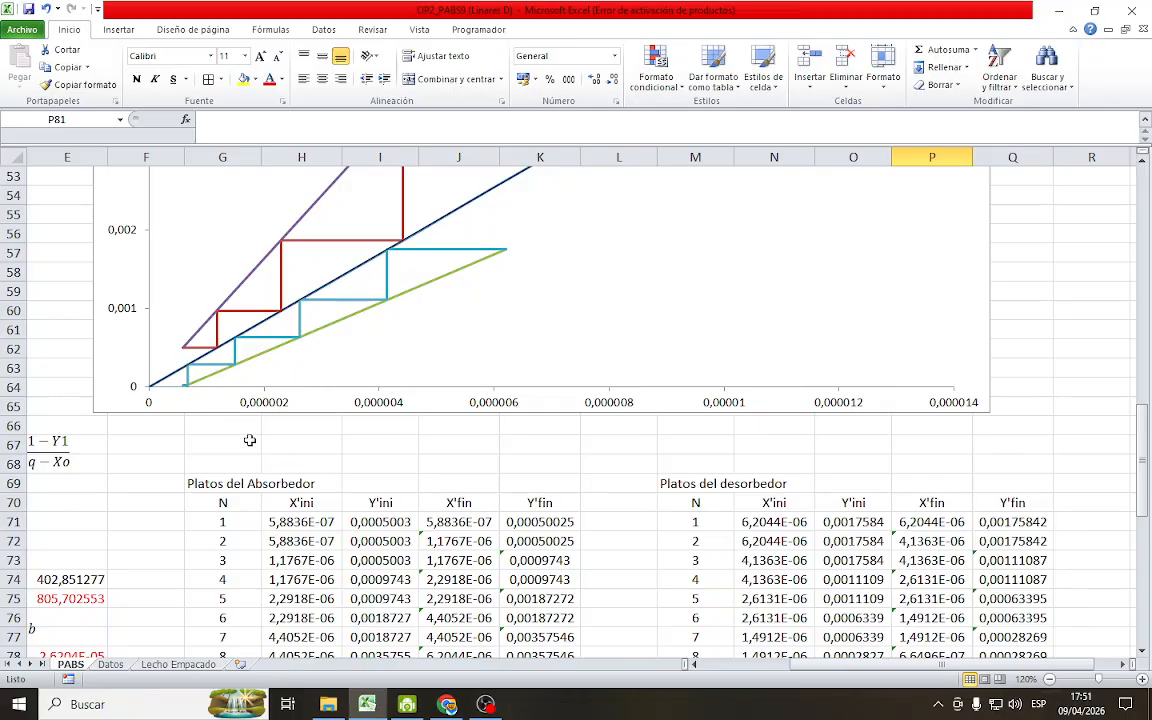
{"action": "scroll", "coordinate": [700, 432], "scroll_direction": "down", "scroll_amount": 4}
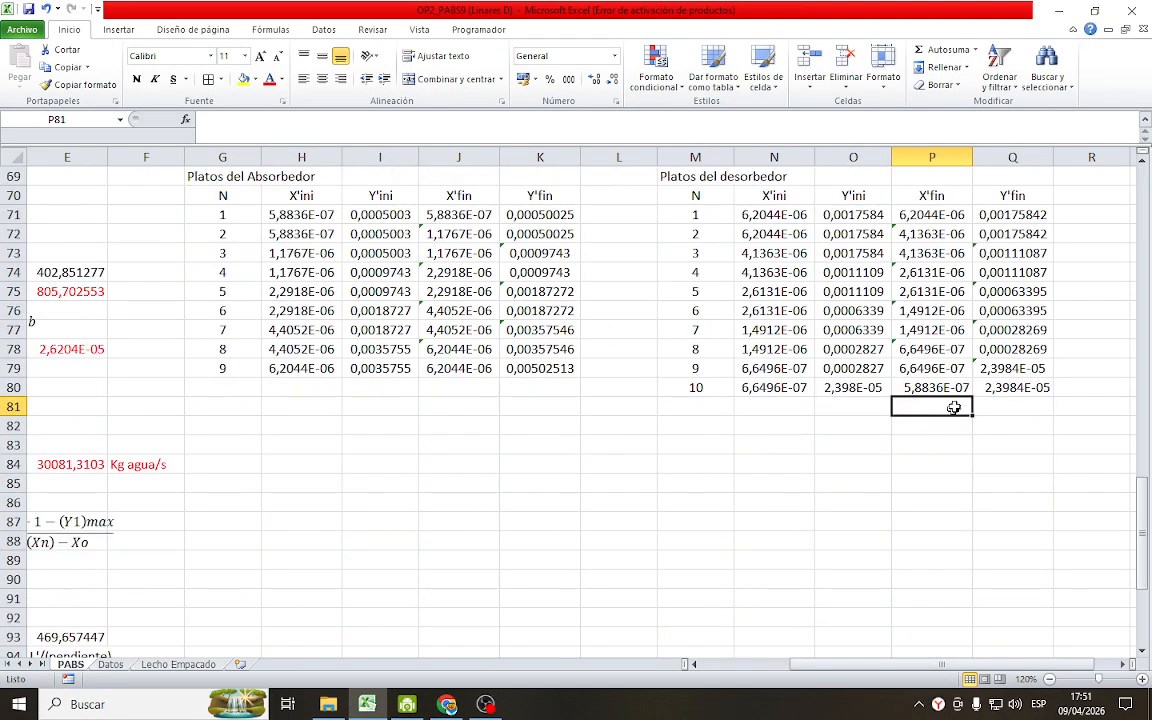
Extend the desorber table's N, X'ini and Y'ini formulas to stage 11 in row 81 and set its X'fin in P81 to =N81
{"action": "left_click_drag", "start_coordinate": [699, 388], "coordinate": [893, 418]}
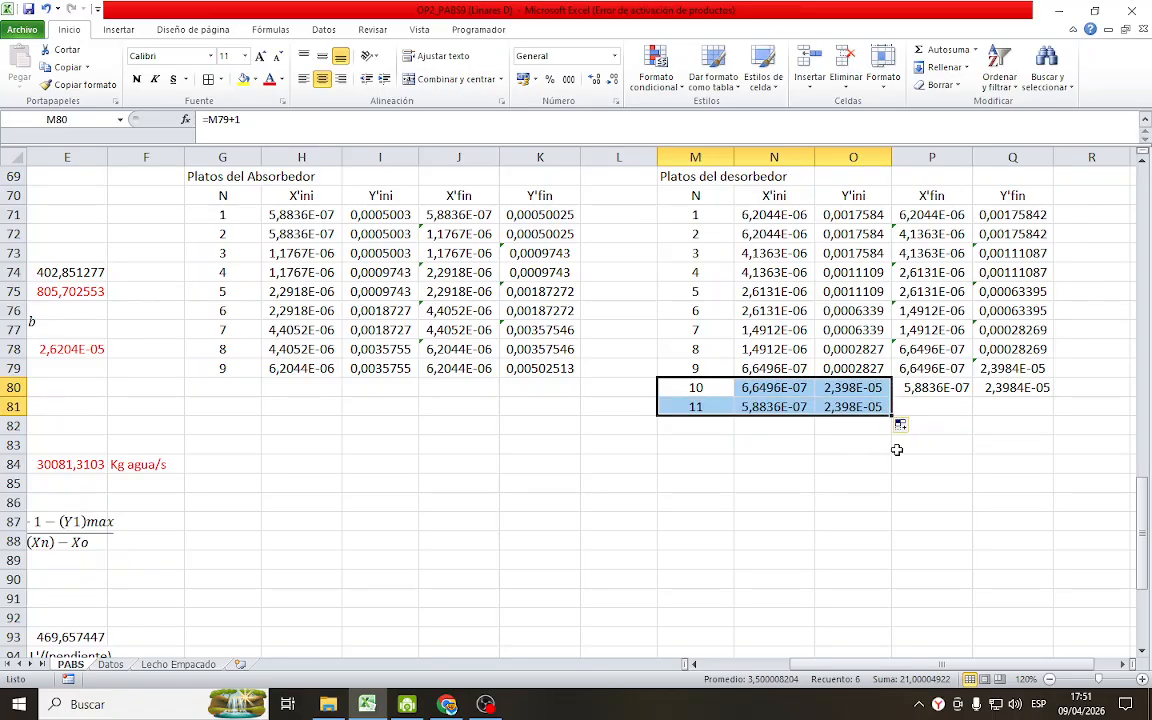
{"action": "scroll", "coordinate": [764, 506], "scroll_direction": "up", "scroll_amount": 3}
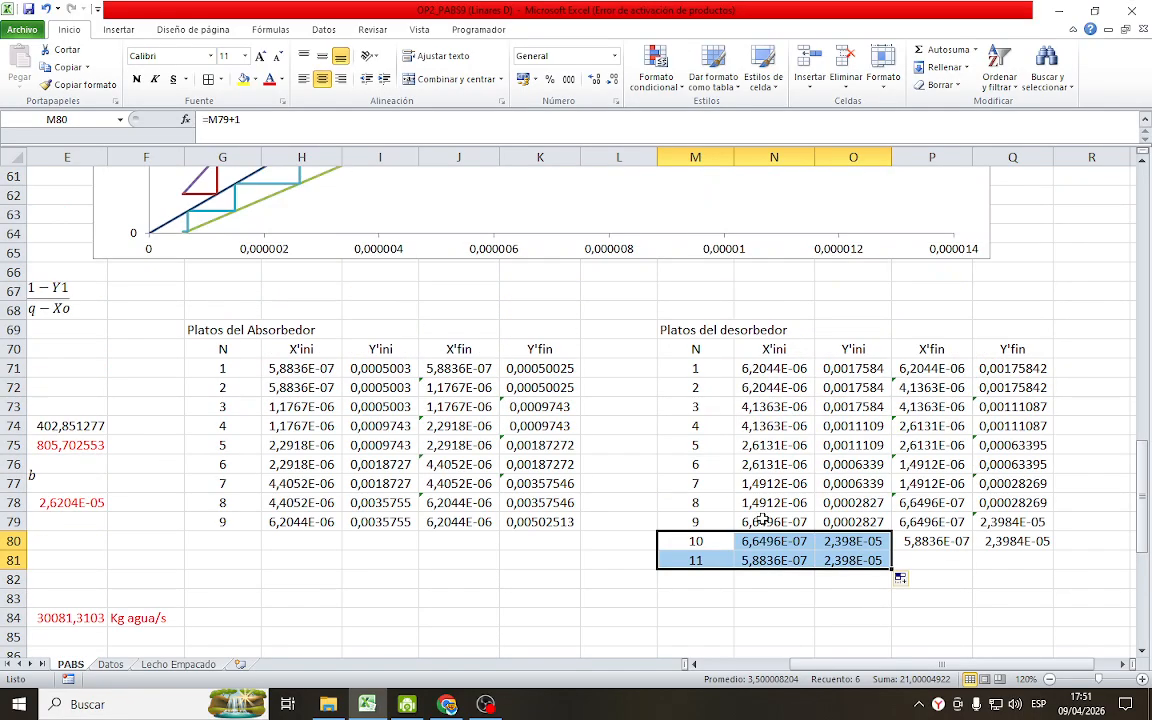
{"action": "left_click", "coordinate": [929, 559]}
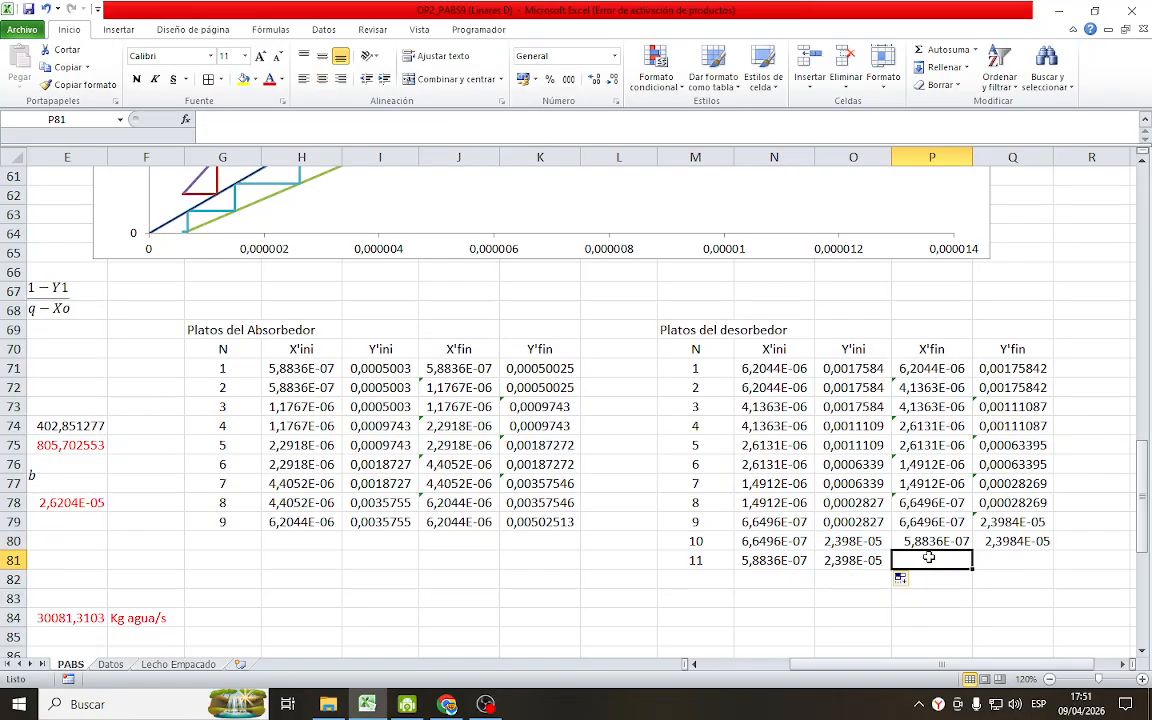
{"action": "type", "text": "="}
{"action": "left_click", "coordinate": [760, 560]}
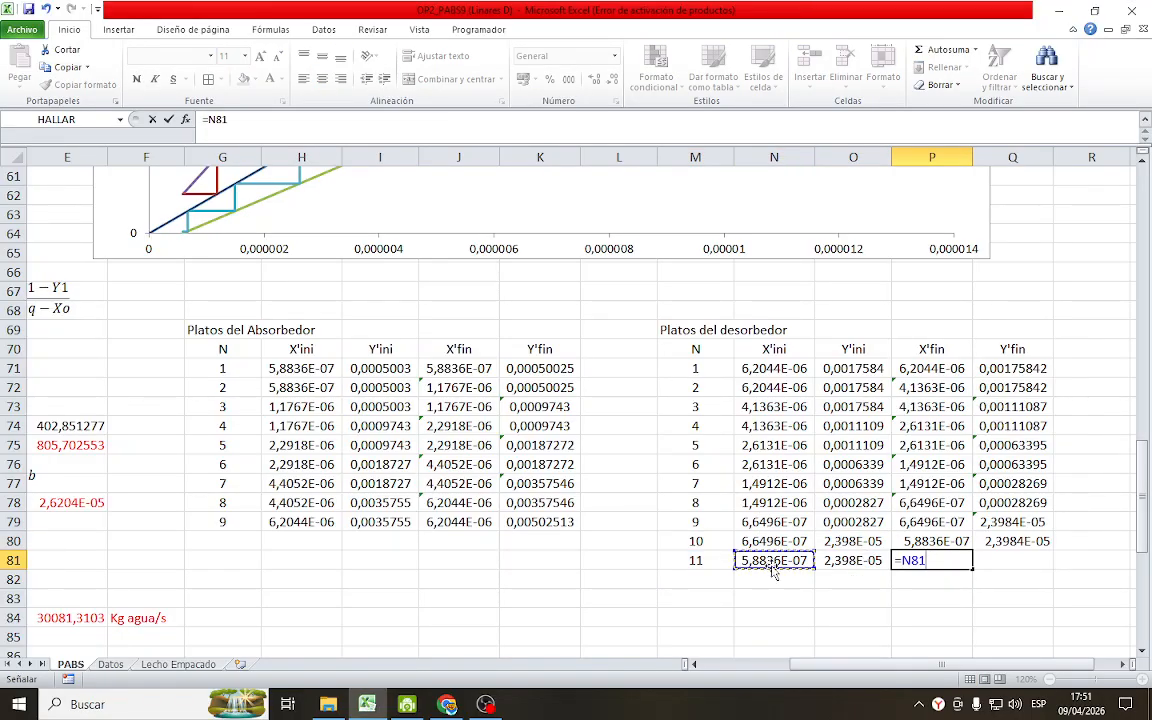
{"action": "key", "text": "Return"}
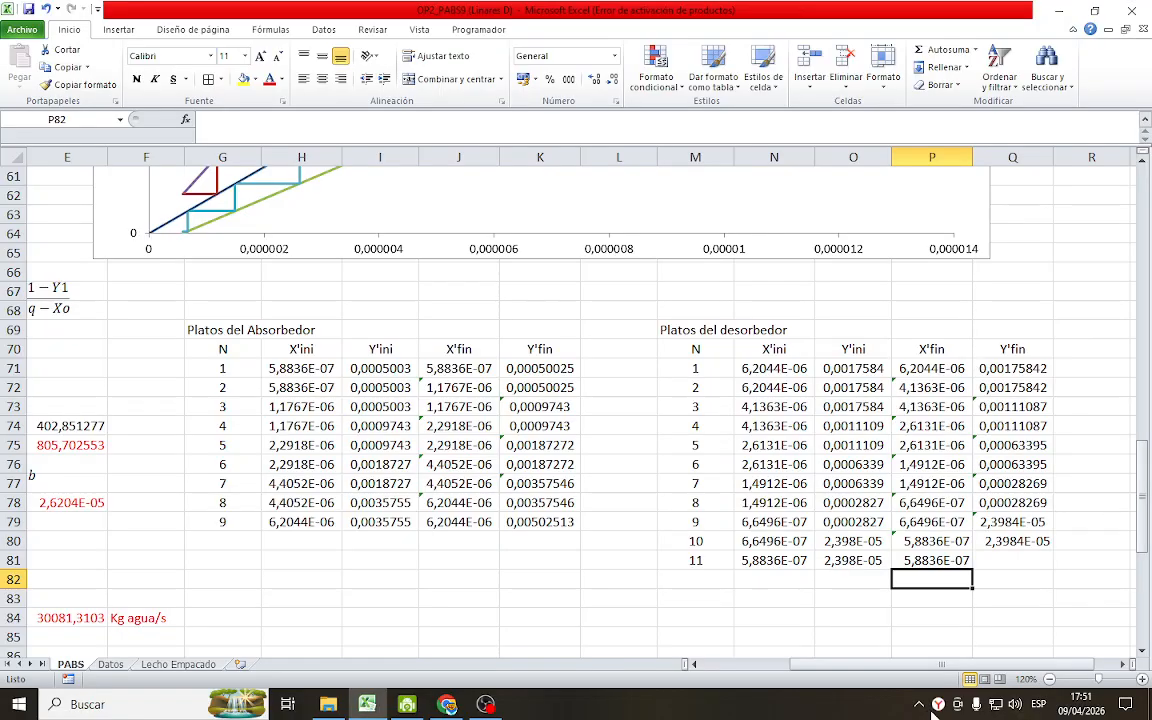
Set stage 11's Y'fin in Q81 to the inlet air composition (Y'n+1)d with =N36 and check the staircase's end on the chart
{"action": "left_click", "coordinate": [1000, 558]}
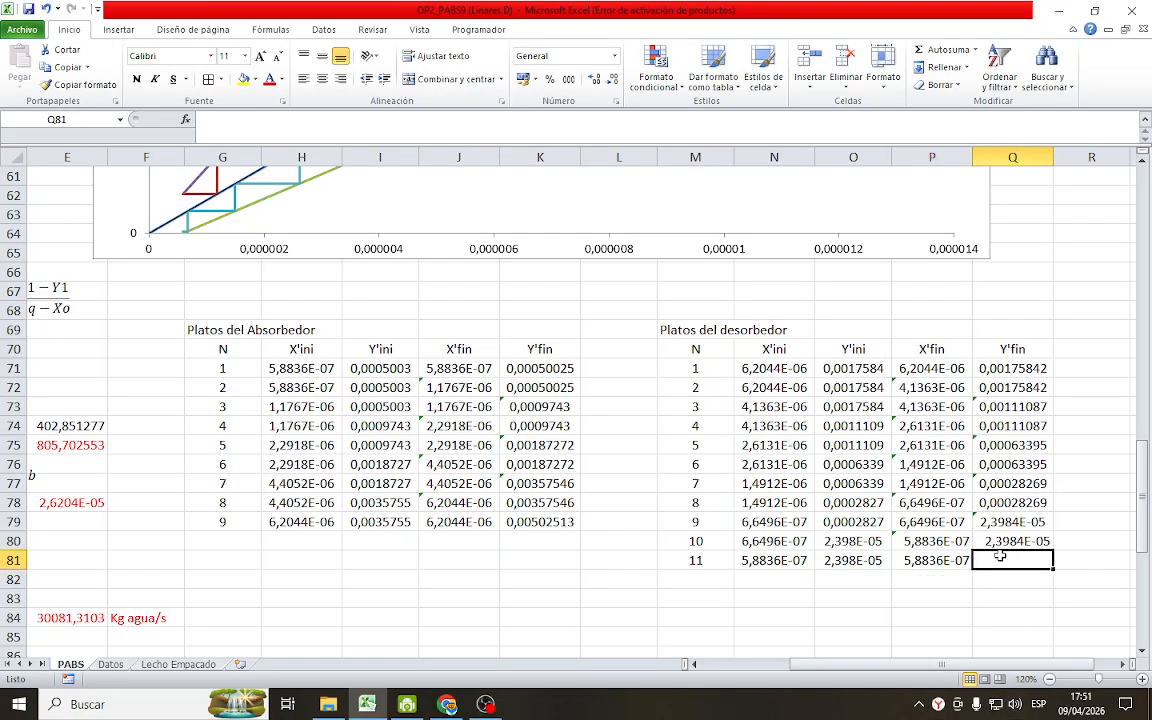
{"action": "type", "text": "="}
{"action": "scroll", "coordinate": [823, 291], "scroll_direction": "up", "scroll_amount": 13}
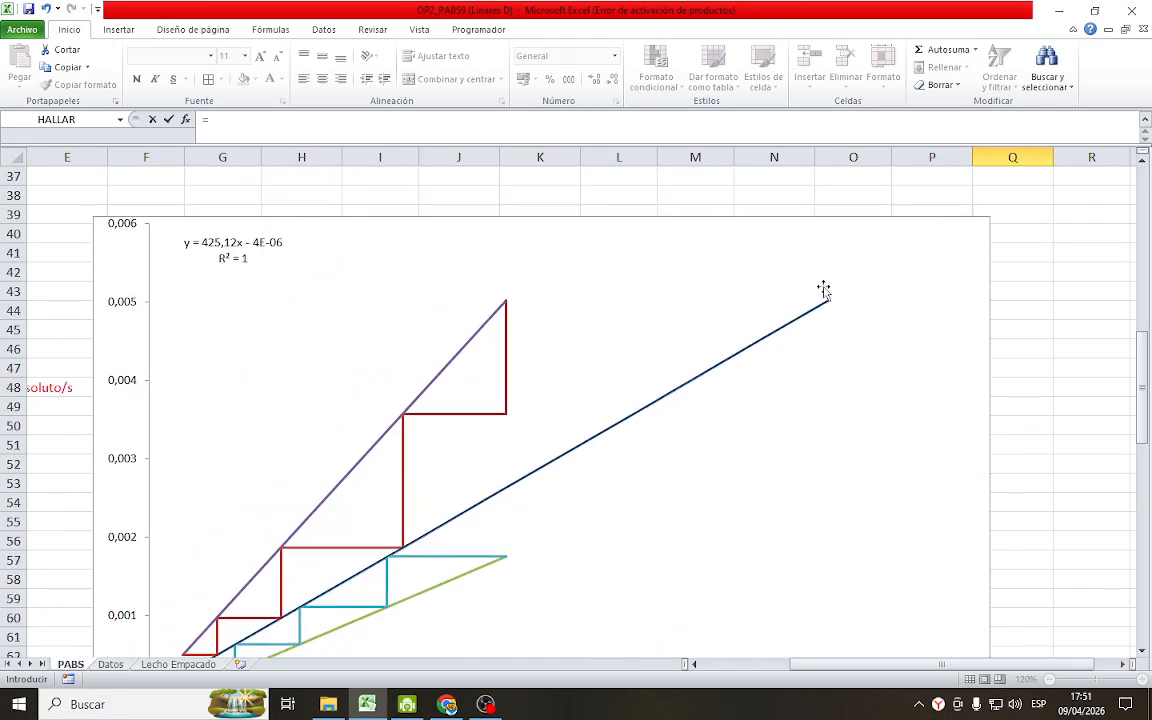
{"action": "left_click", "coordinate": [800, 464]}
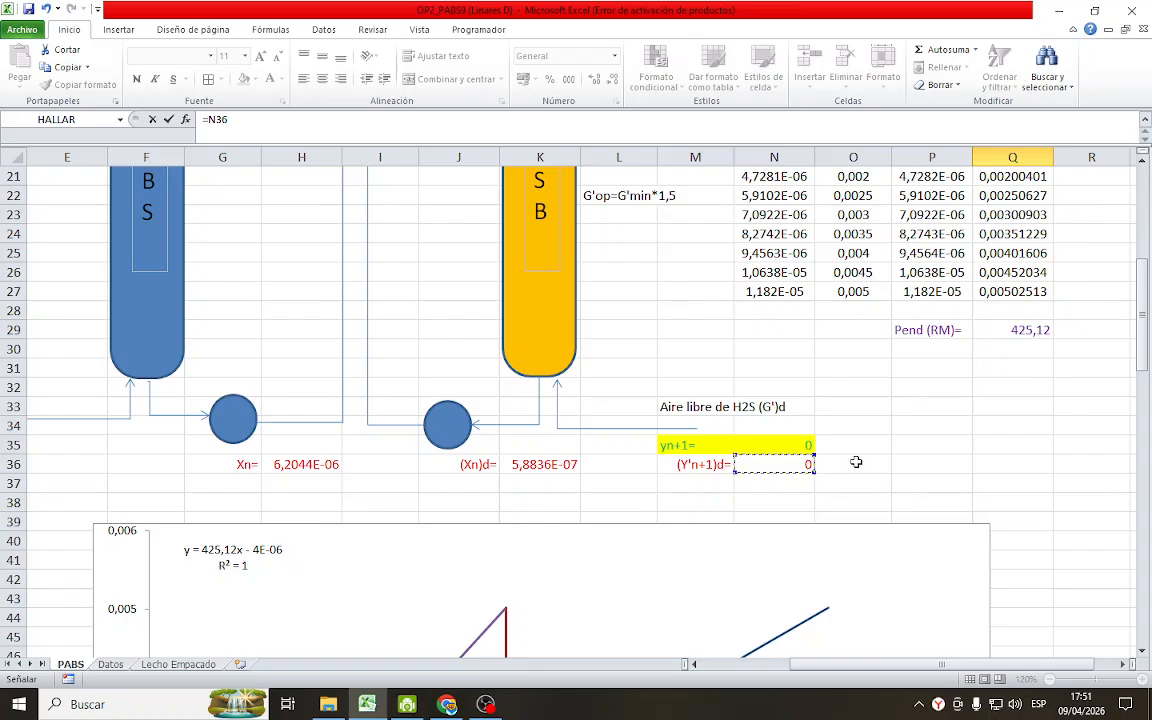
{"action": "scroll", "coordinate": [852, 470], "scroll_direction": "down", "scroll_amount": 9}
{"action": "scroll", "coordinate": [849, 481], "scroll_direction": "down", "scroll_amount": 7}
{"action": "key", "text": "Return"}
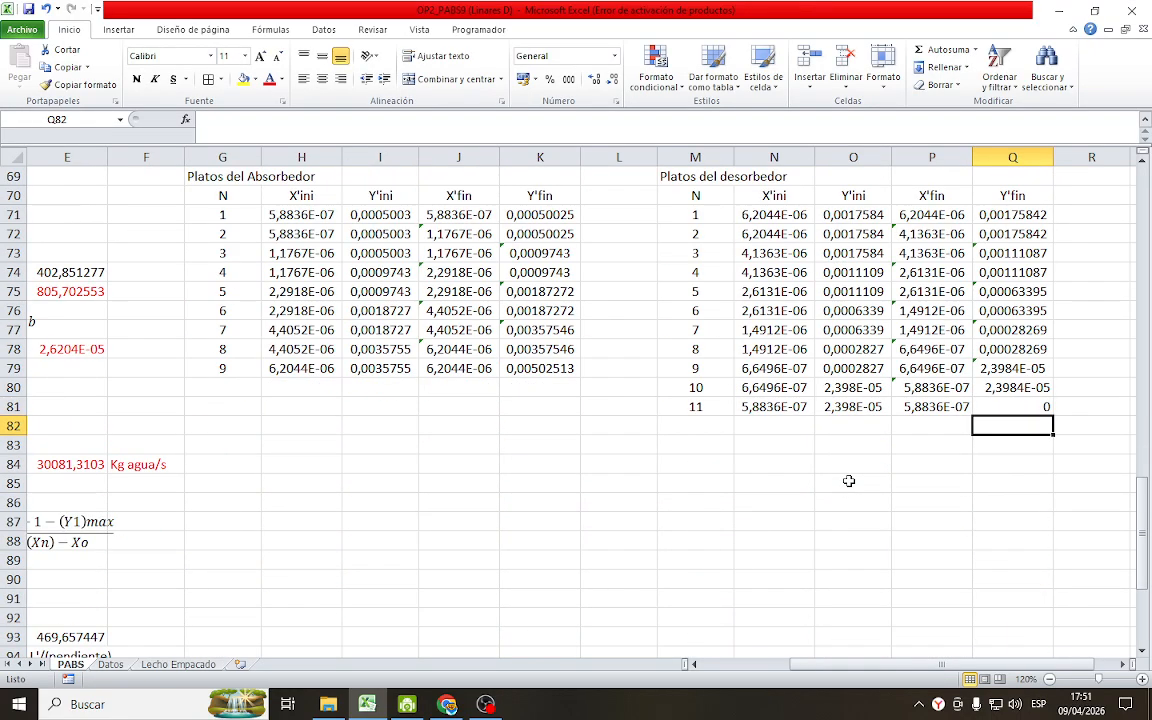
{"action": "scroll", "coordinate": [848, 440], "scroll_direction": "up", "scroll_amount": 4}
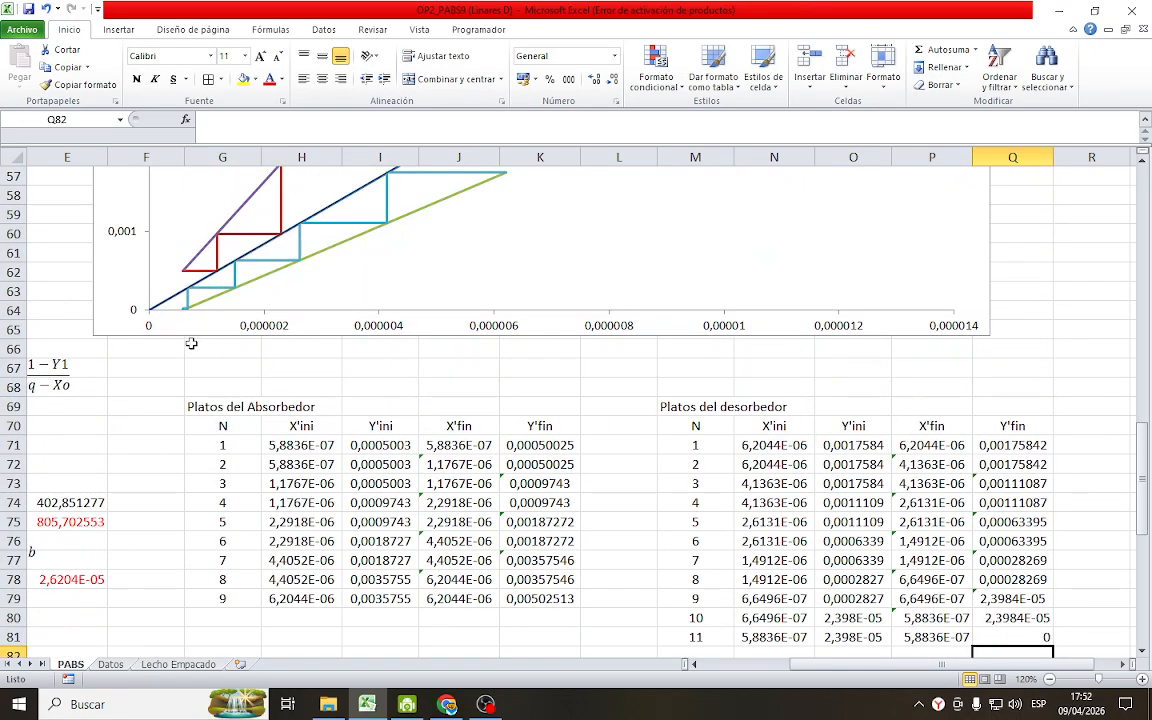
{"action": "scroll", "coordinate": [178, 312], "scroll_direction": "up", "scroll_amount": 3}
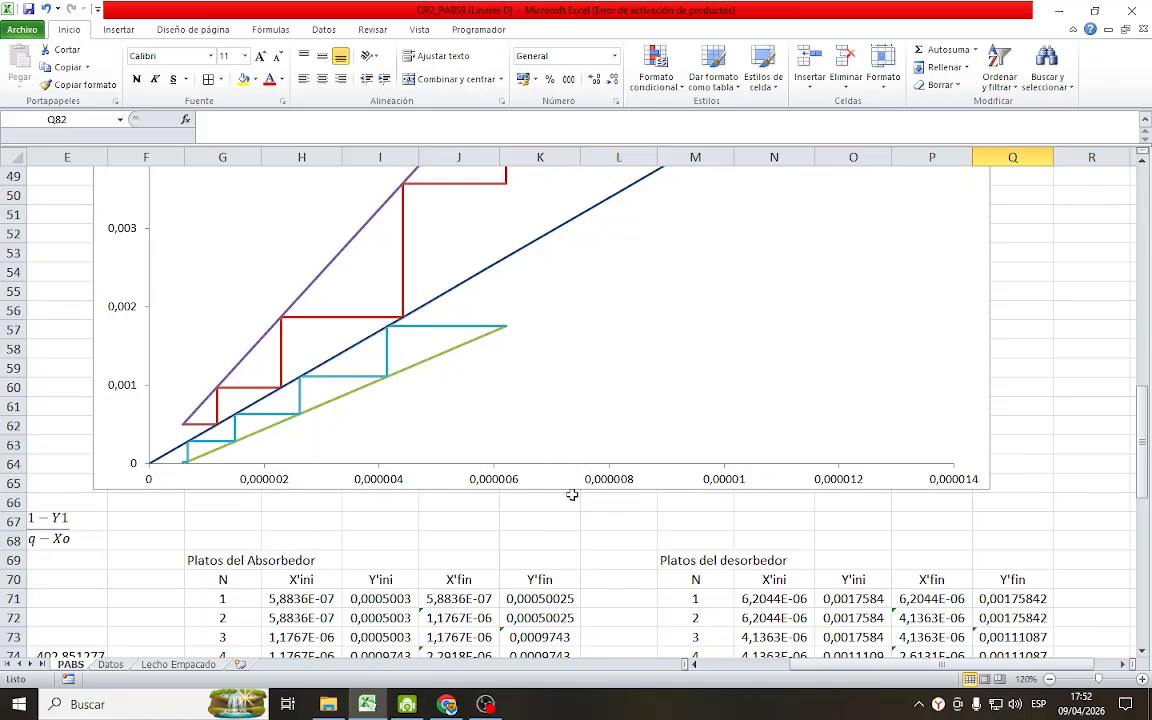
{"action": "mouse_move", "coordinate": [1144, 440]}
{"action": "left_mouse_down"}
{"action": "mouse_move", "coordinate": [1148, 403]}
{"action": "mouse_move", "coordinate": [1145, 440]}
{"action": "left_mouse_up"}
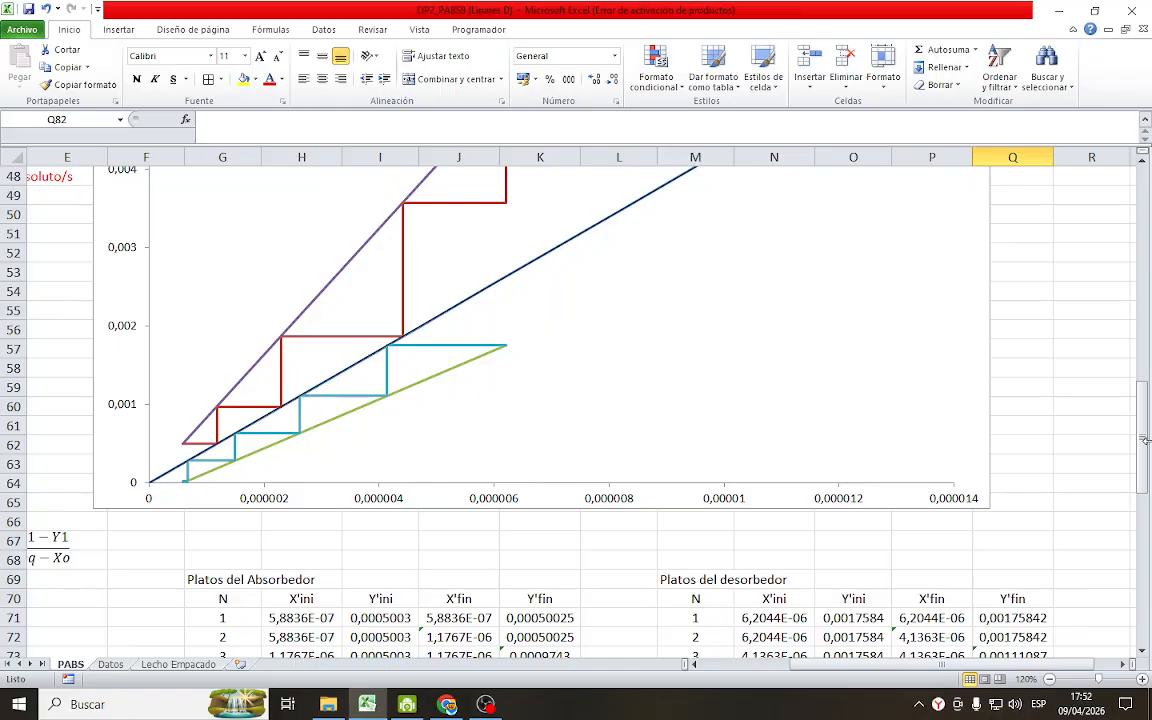
Below the absorber table, label H83 "N teoricos (Absorbedor)" and enter 4 in J83
{"action": "scroll", "coordinate": [1022, 390], "scroll_direction": "down", "scroll_amount": 7}
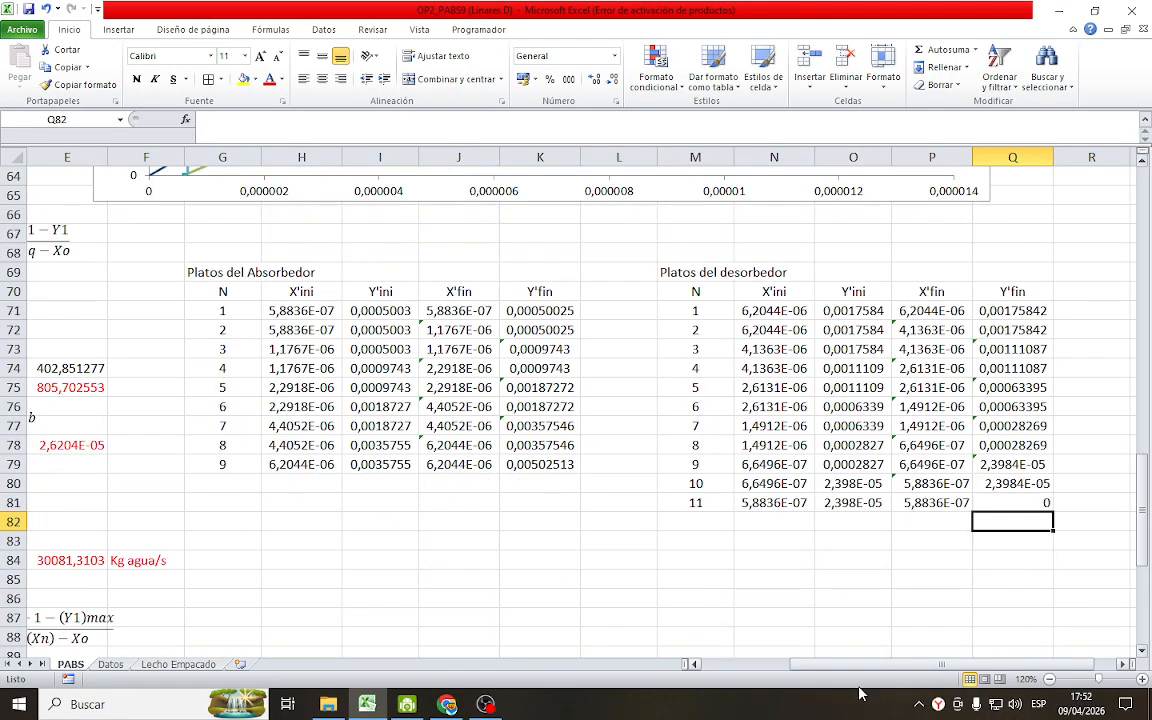
{"action": "left_click", "coordinate": [305, 467]}
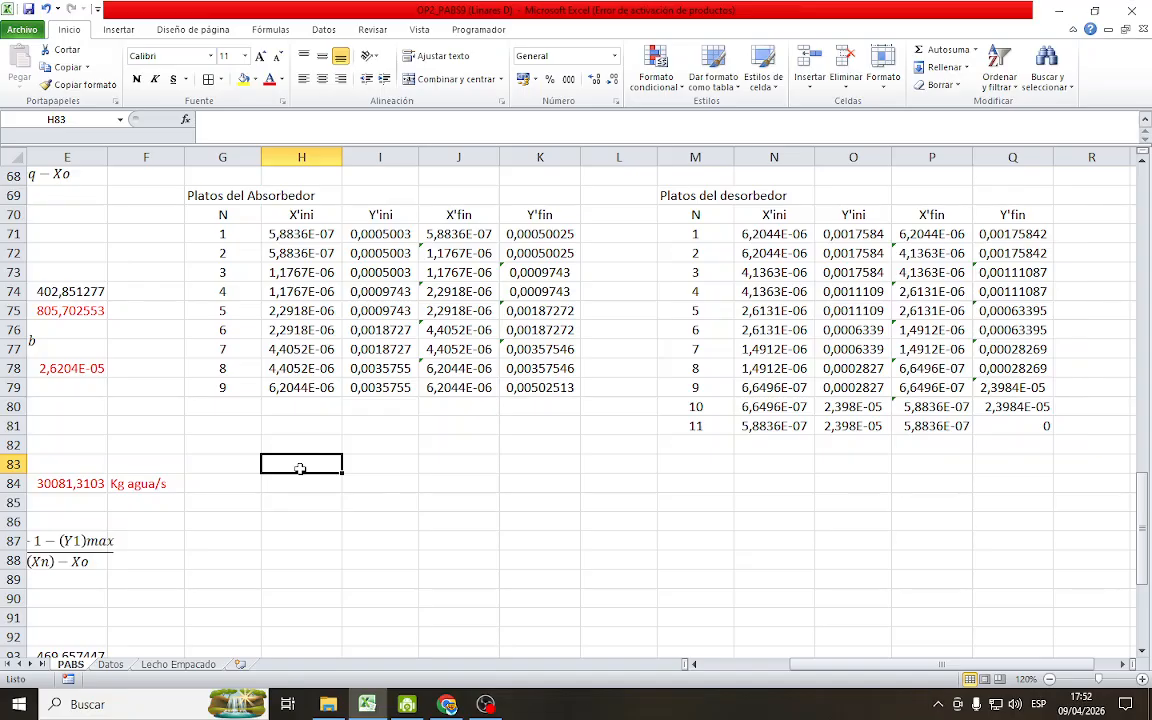
{"action": "type", "text": "N te"}
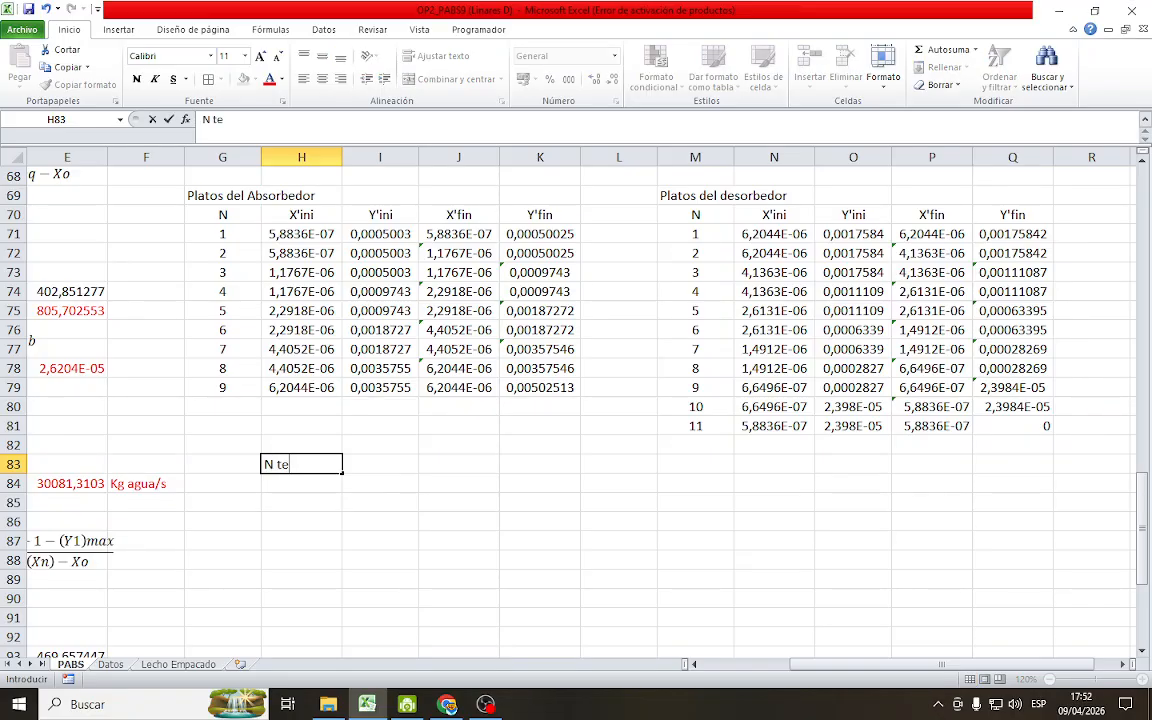
{"action": "type", "text": "oricos (Abs"}
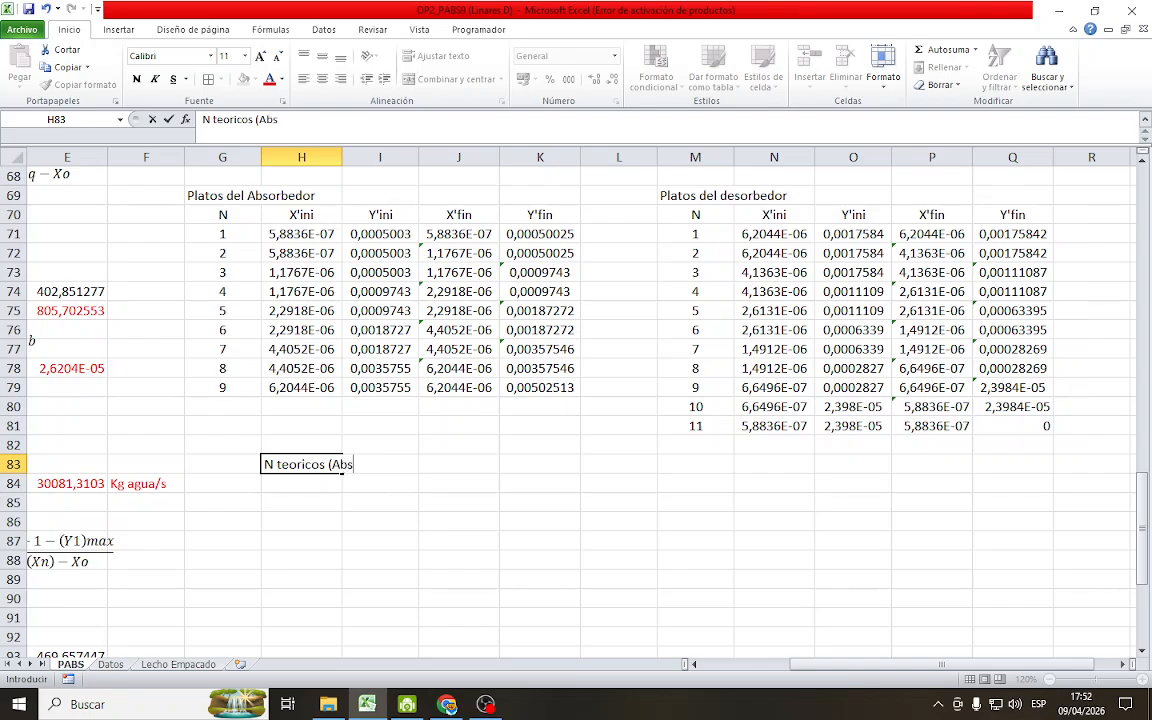
{"action": "type", "text": "orbedor)"}
{"action": "key", "text": "Return"}
{"action": "left_click", "coordinate": [336, 466]}
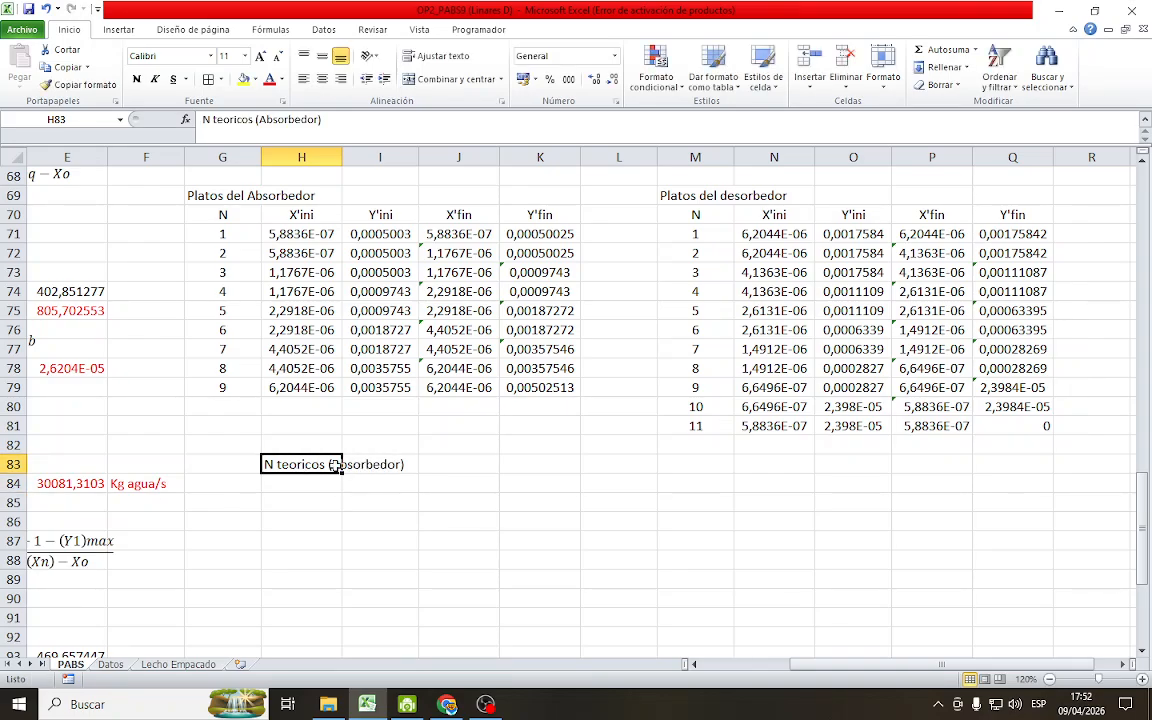
{"action": "left_click", "coordinate": [440, 464]}
{"action": "type", "text": "4"}
{"action": "key", "text": "Return"}
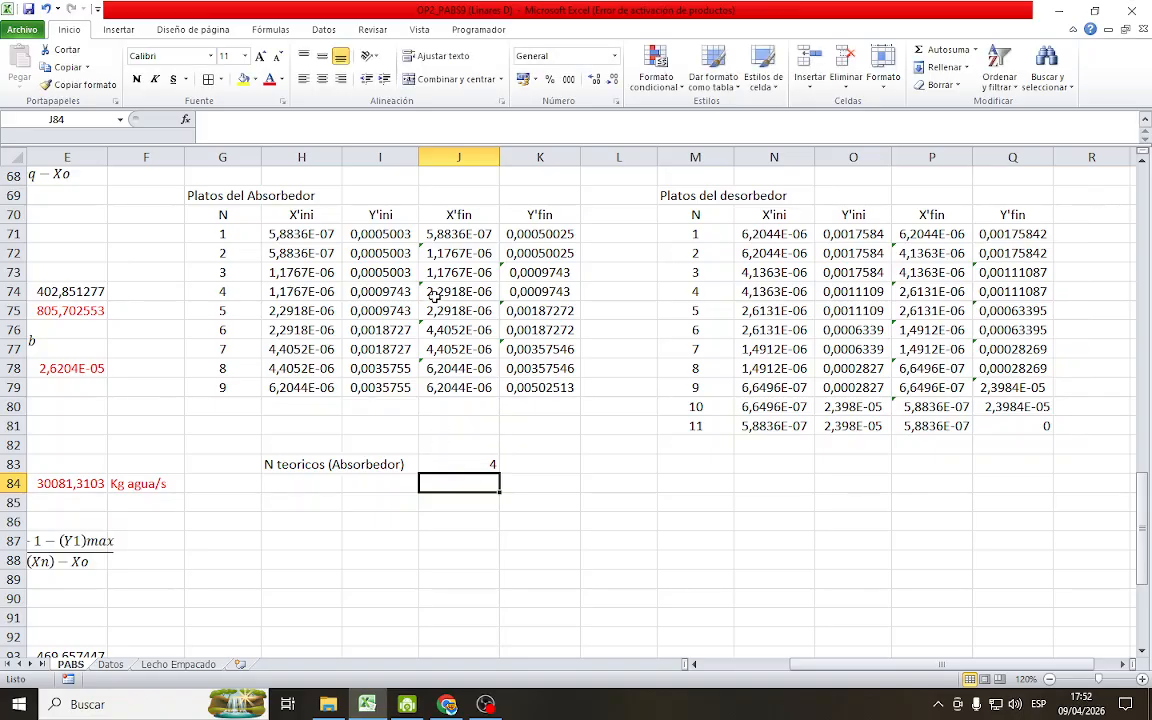
Below the desorber table, label N83 "N teoricos en el desorbedor" and enter 5 in P83
{"action": "left_click", "coordinate": [767, 462]}
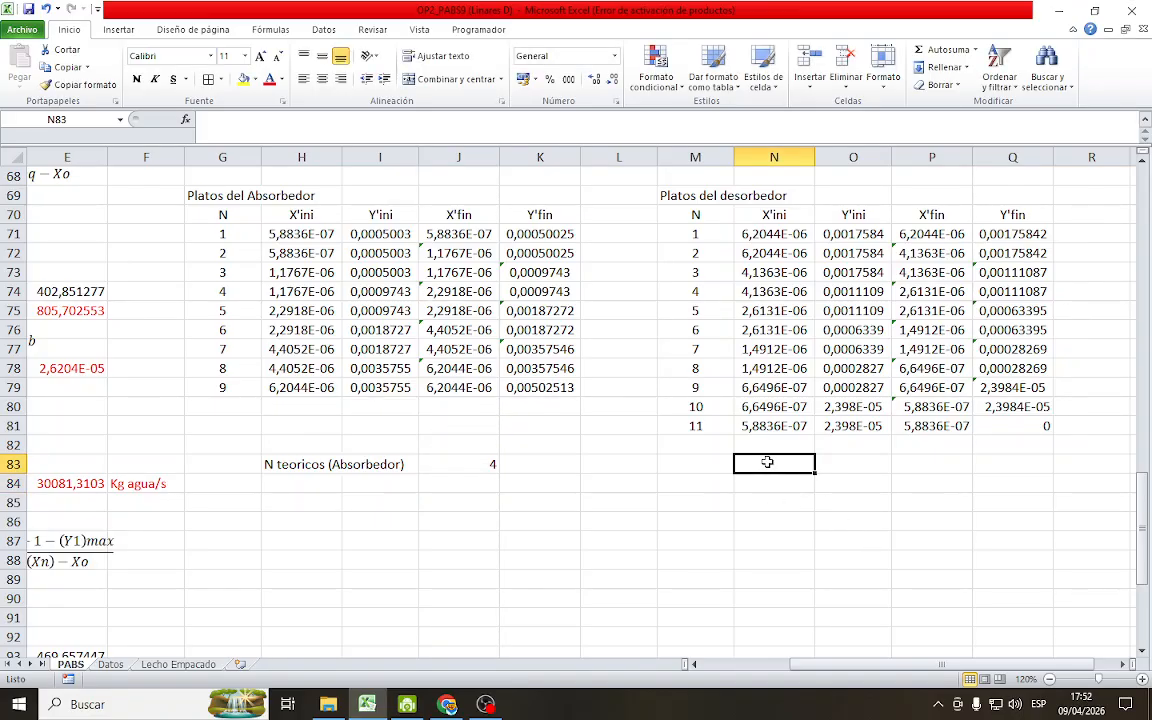
{"action": "type", "text": "N teoricos en el de"}
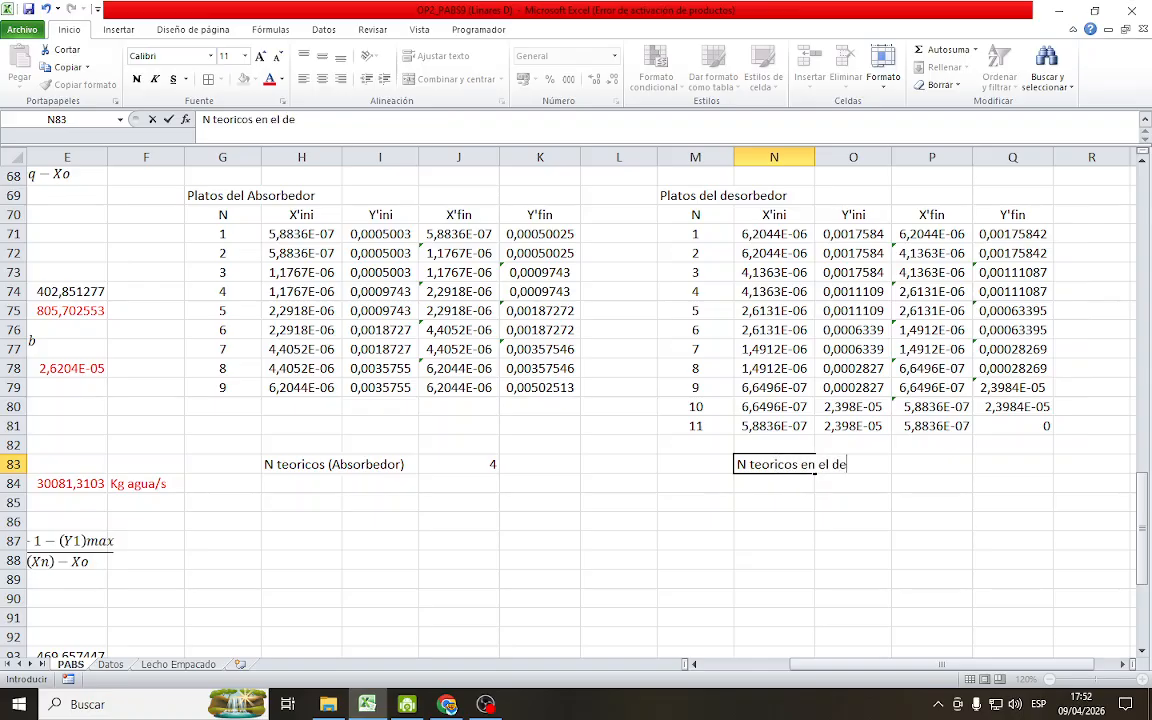
{"action": "type", "text": "sorbedor"}
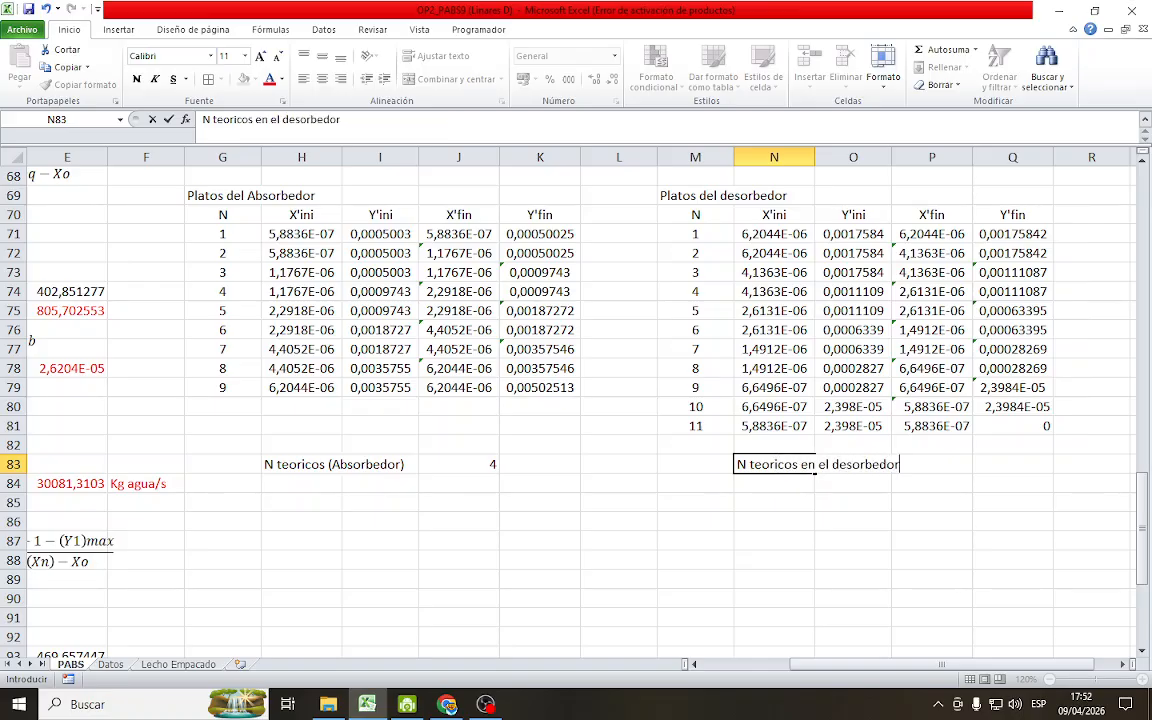
{"action": "key", "text": "Return"}
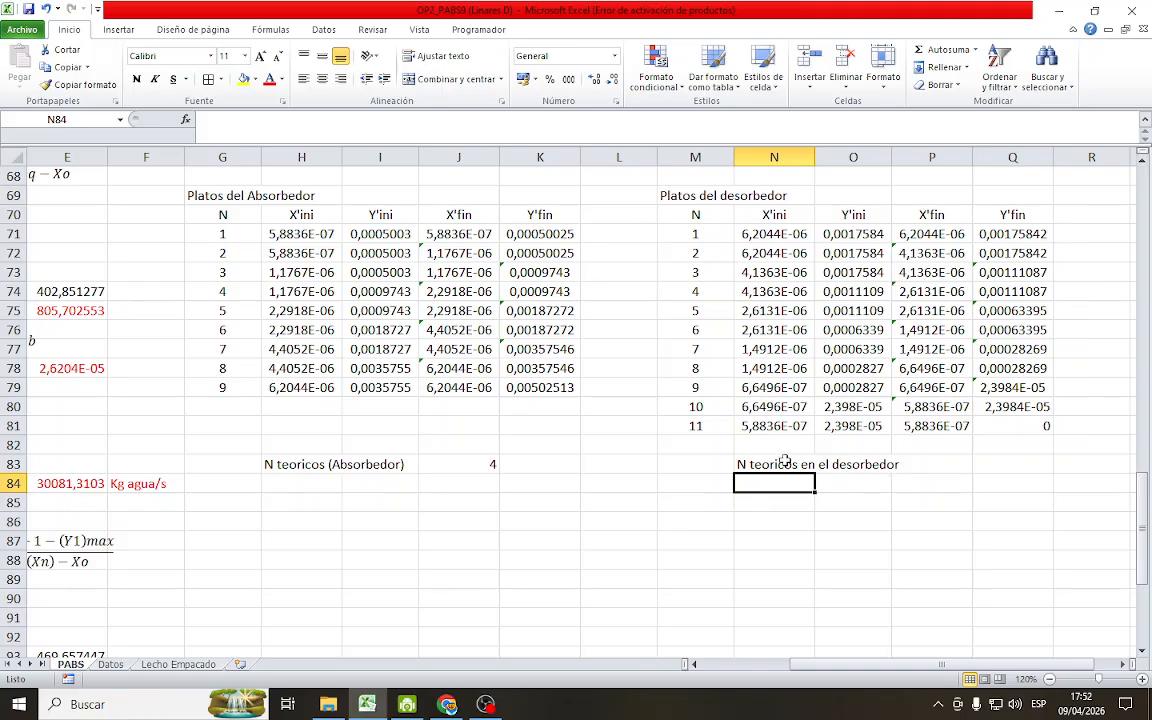
{"action": "left_click", "coordinate": [939, 464]}
{"action": "type", "text": "5"}
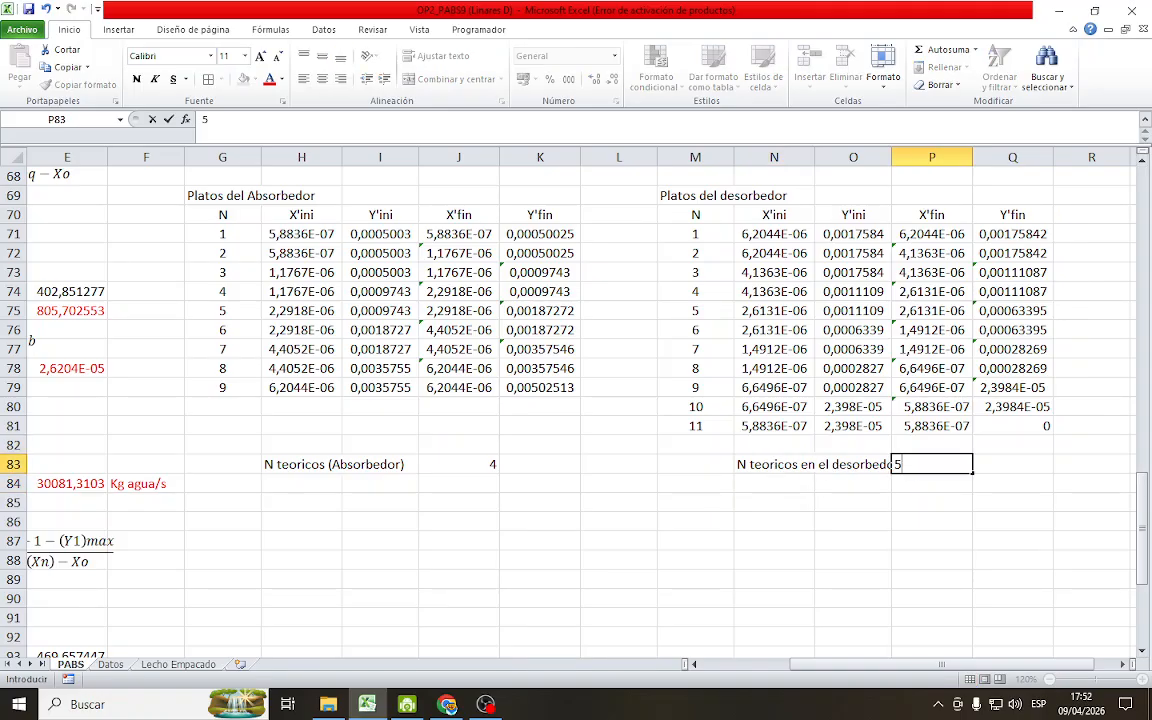
{"action": "key", "text": "Return"}
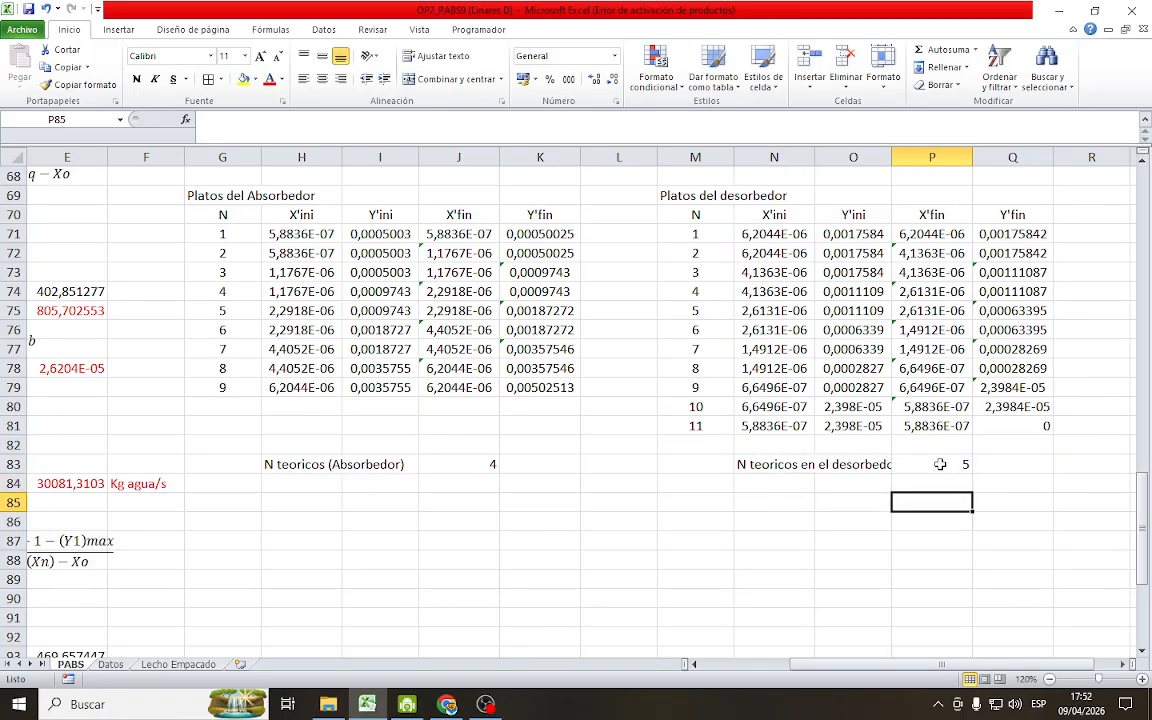
Reword the desorber's theoretical stage label in N83 to "N teoricos (Desorbedor)"
{"action": "left_click", "coordinate": [750, 464]}
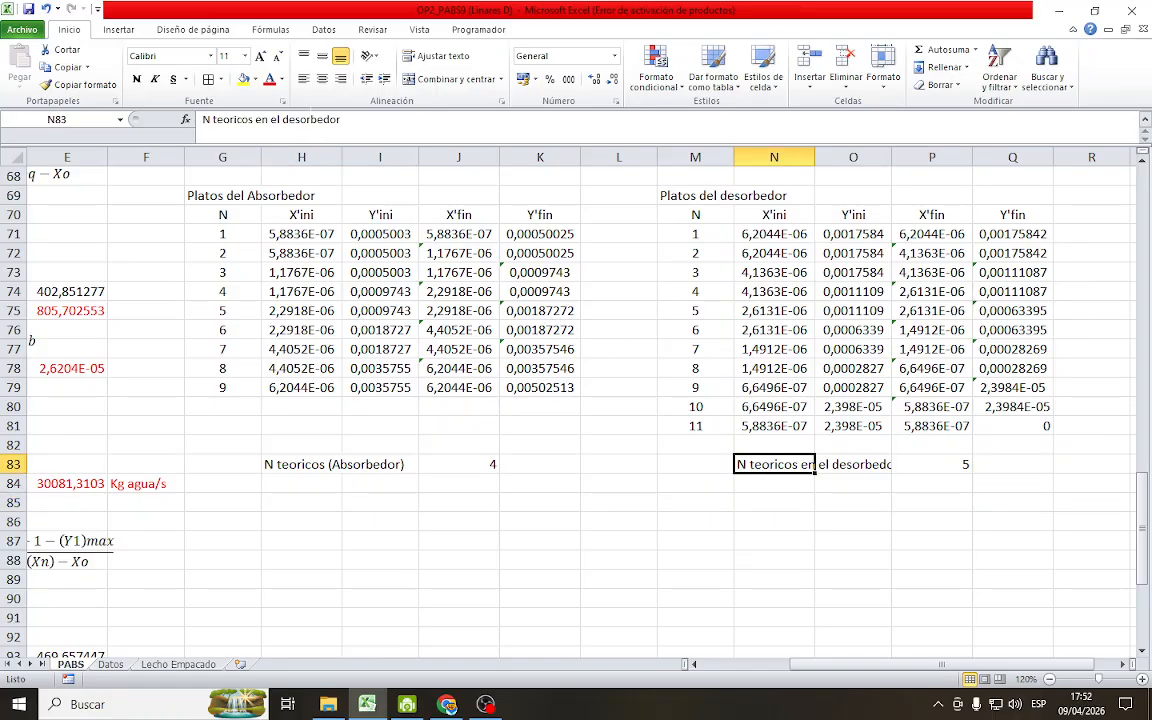
{"action": "left_click", "coordinate": [283, 120]}
{"action": "key", "text": "BackSpace"}
{"action": "key", "text": "BackSpace"}
{"action": "key", "text": "BackSpace"}
{"action": "key", "text": "BackSpace"}
{"action": "key", "text": "BackSpace"}
{"action": "key", "text": "BackSpace"}
{"action": "key", "text": "BackSpace"}
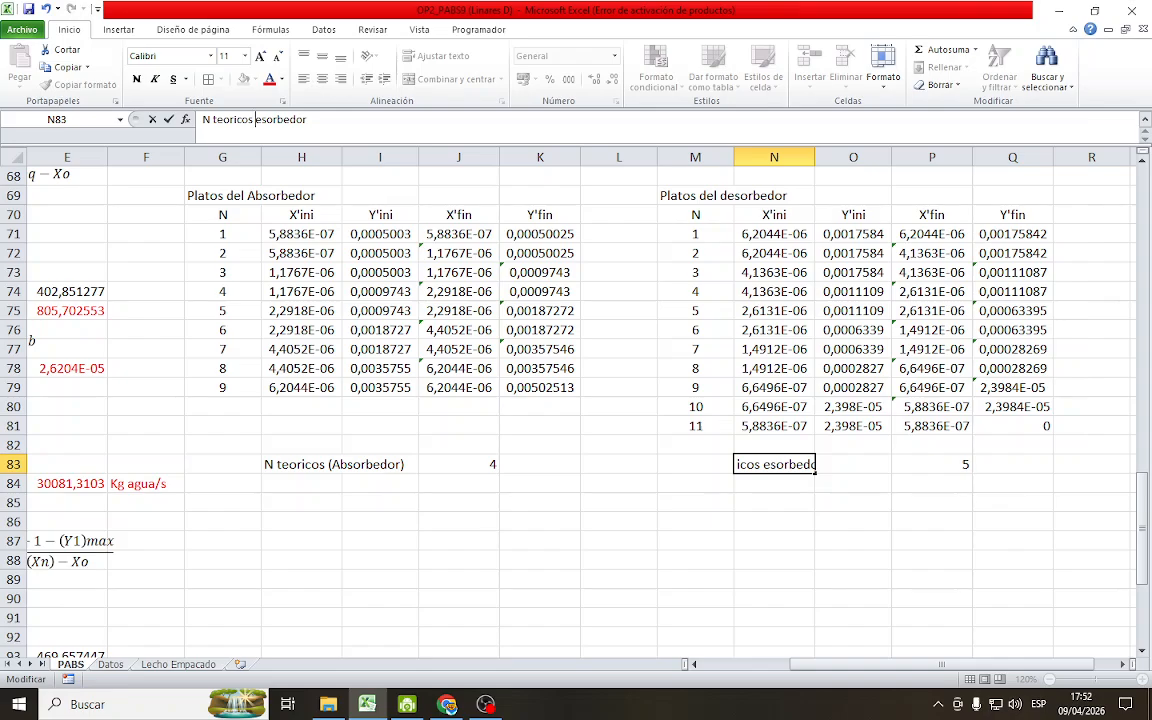
{"action": "type", "text": "(D"}
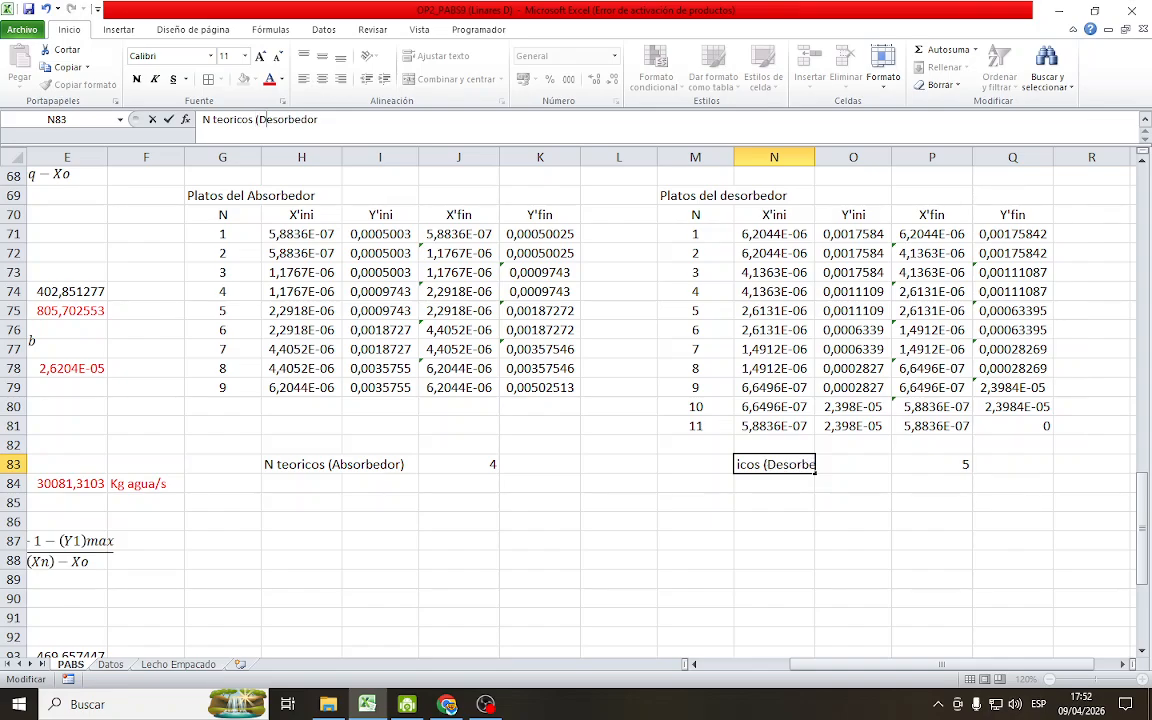
{"action": "type", "text": ")"}
{"action": "key", "text": "Return"}
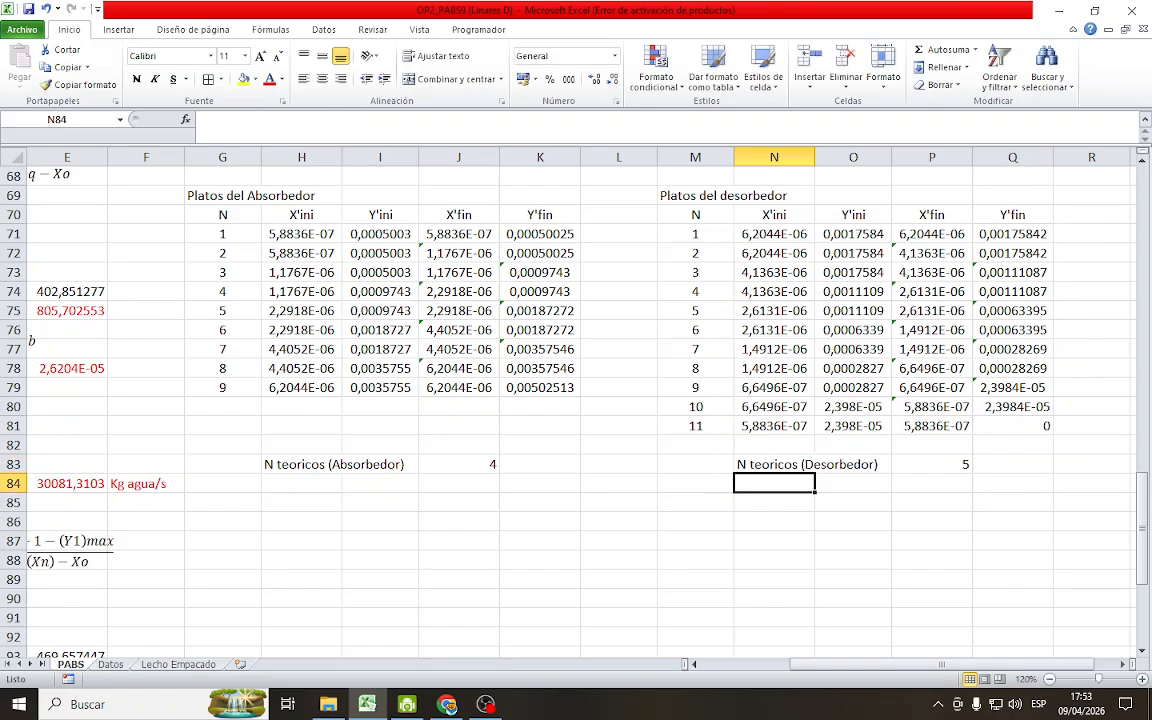
Add the right-aligned label (G')d= in M32, above the desorber's "Aire libre de H2S" inlet text
{"action": "left_click", "coordinate": [674, 538]}
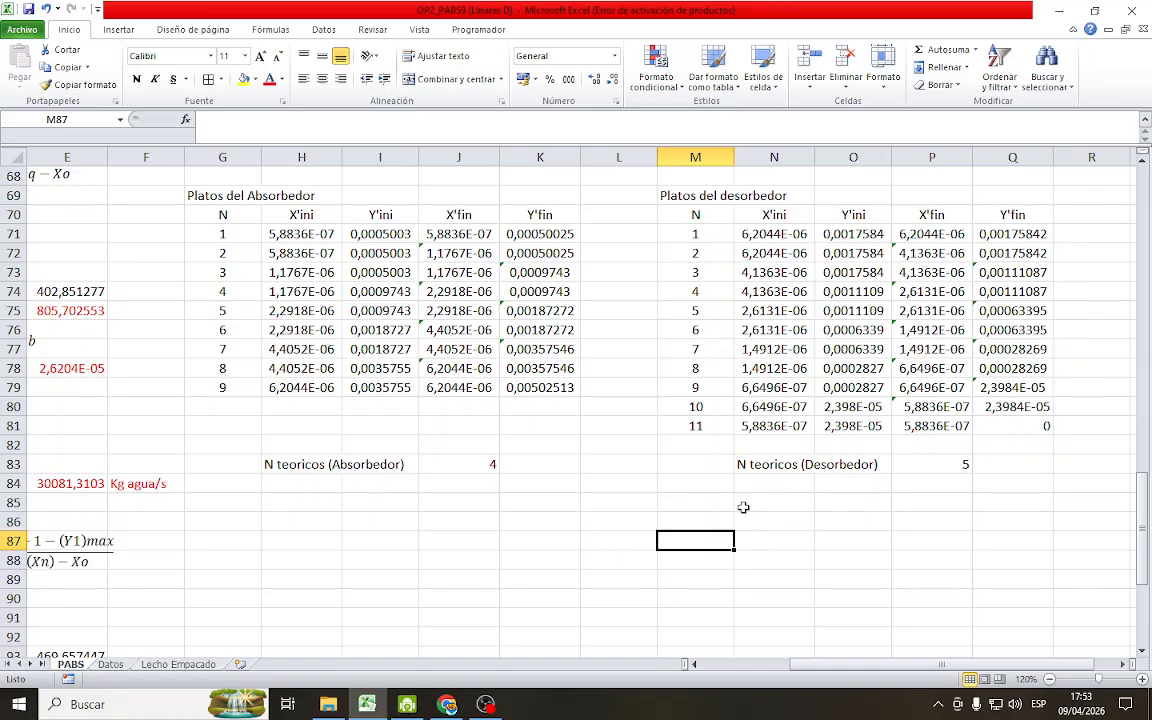
{"action": "scroll", "coordinate": [674, 527], "scroll_direction": "up", "scroll_amount": 4}
{"action": "scroll", "coordinate": [590, 415], "scroll_direction": "up", "scroll_amount": 3}
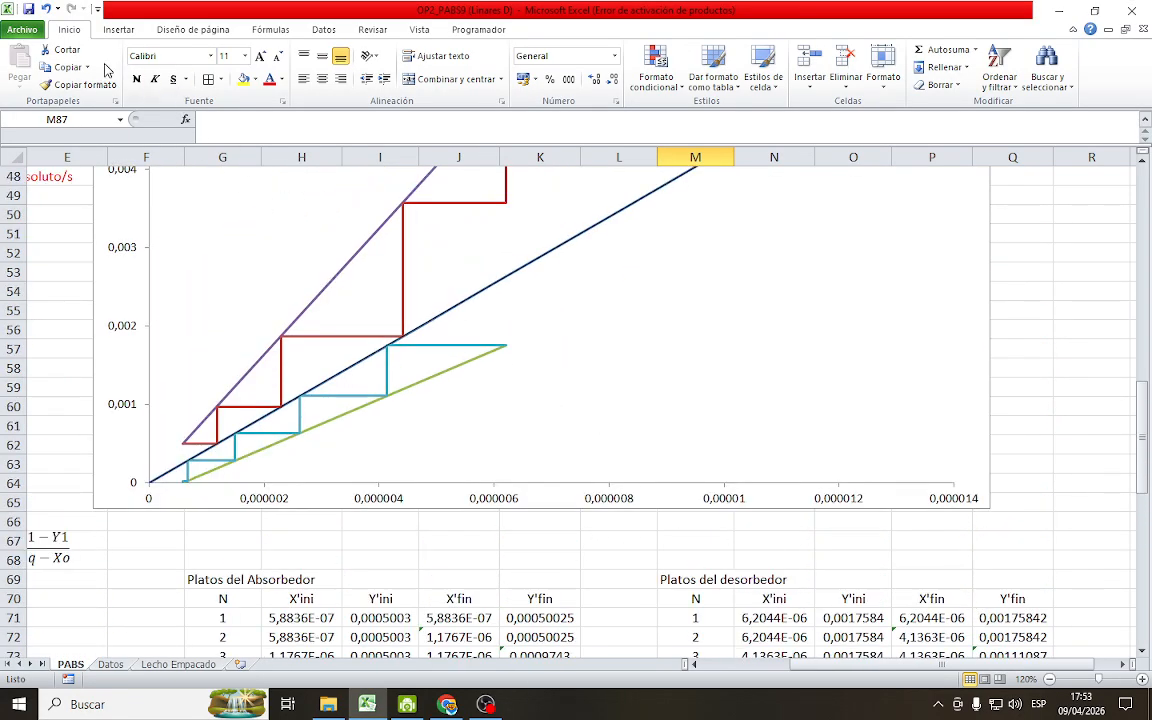
{"action": "scroll", "coordinate": [505, 380], "scroll_direction": "up", "scroll_amount": 9}
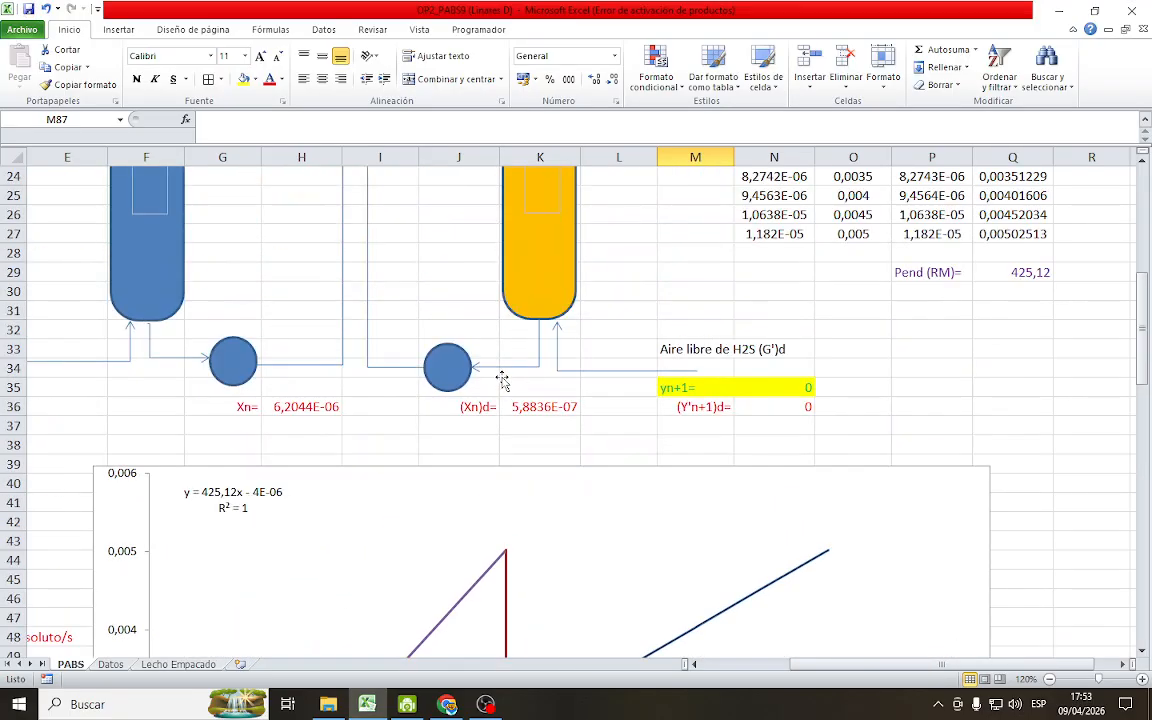
{"action": "scroll", "coordinate": [765, 495], "scroll_direction": "up", "scroll_amount": 3}
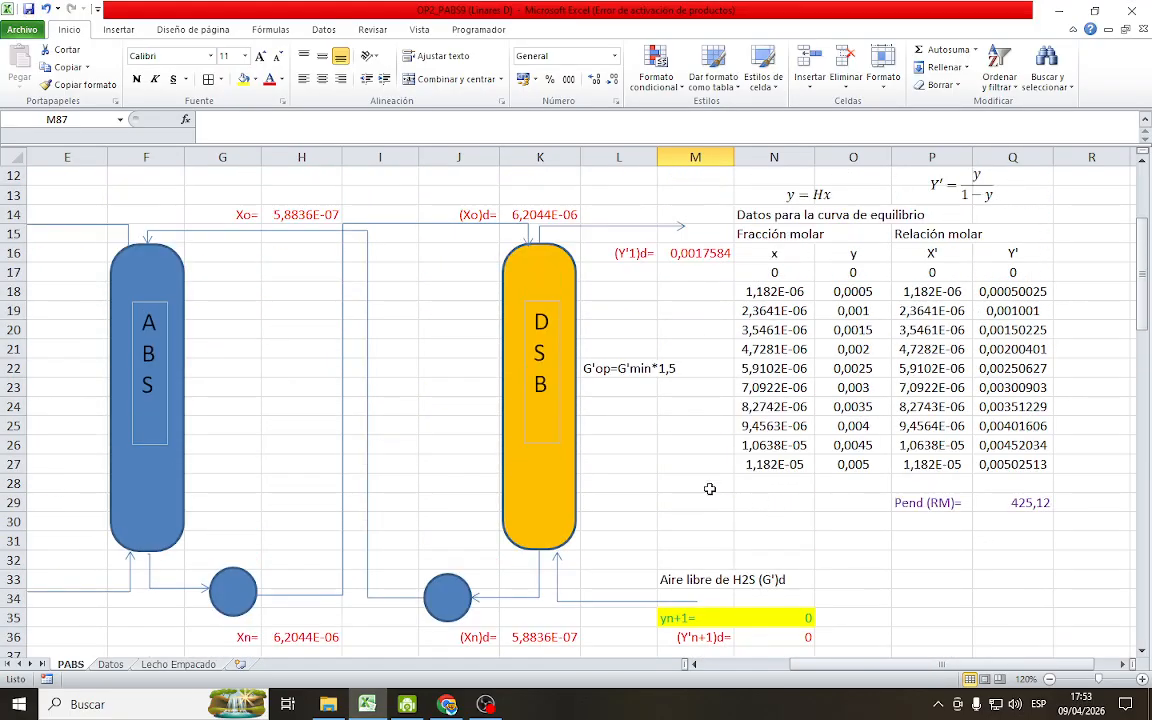
{"action": "scroll", "coordinate": [644, 265], "scroll_direction": "down", "scroll_amount": 1}
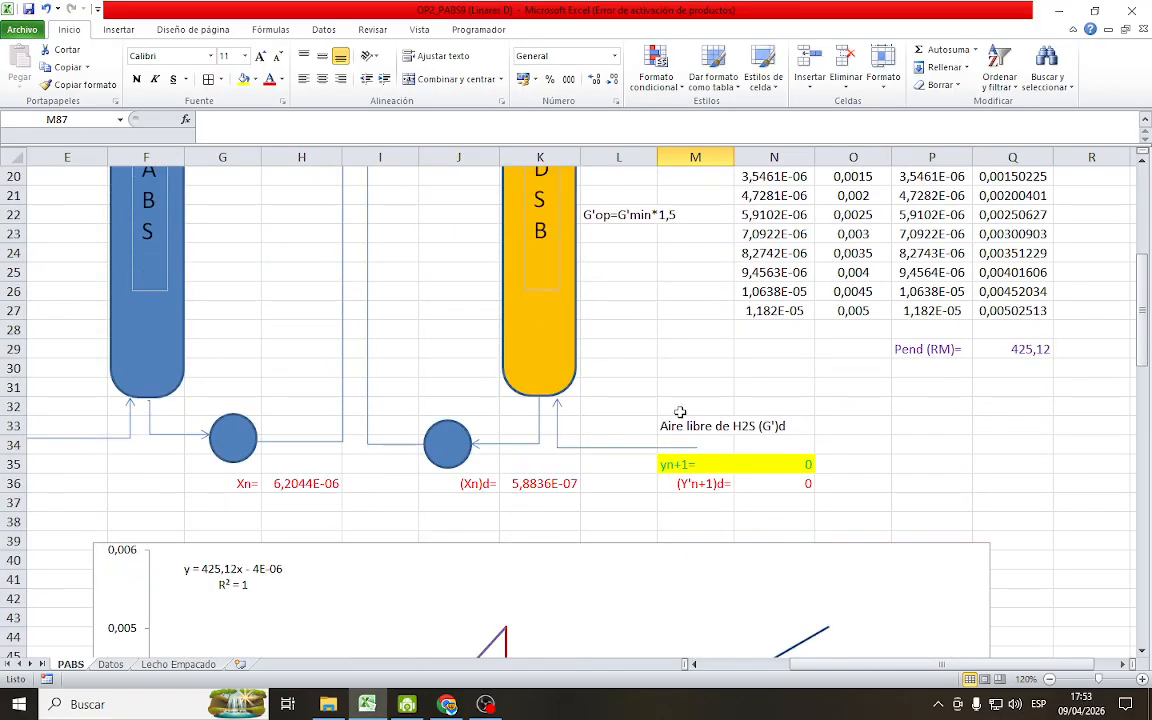
{"action": "left_click", "coordinate": [720, 411]}
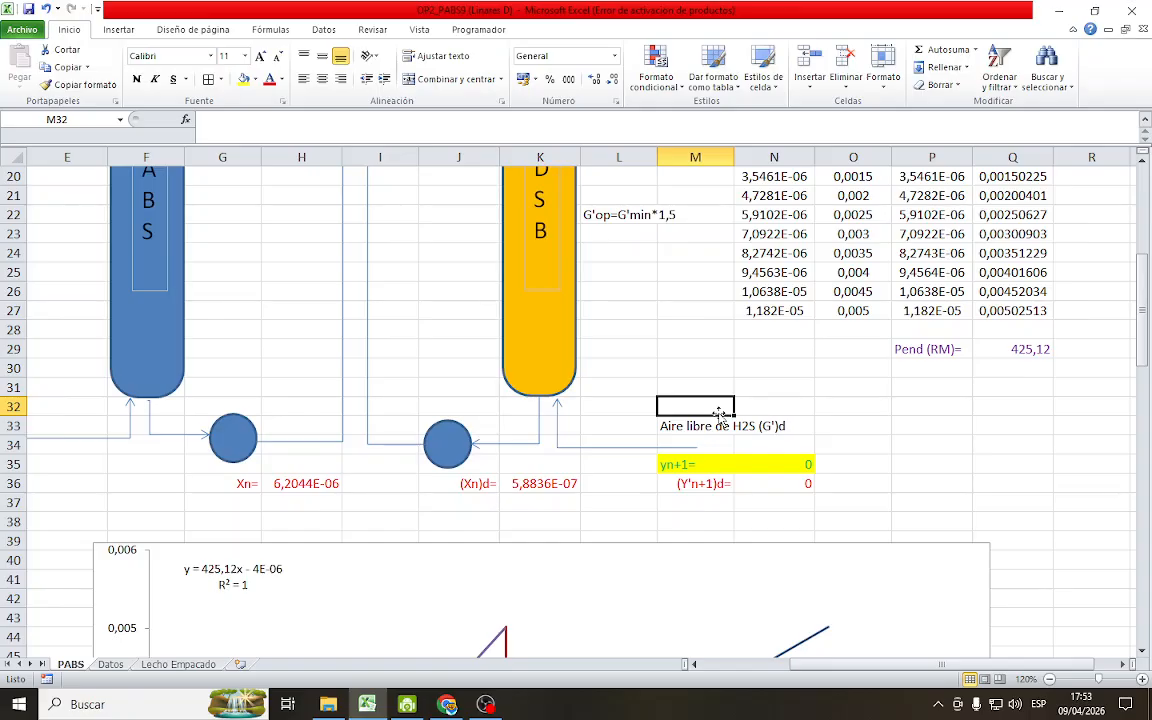
{"action": "type", "text": "("}
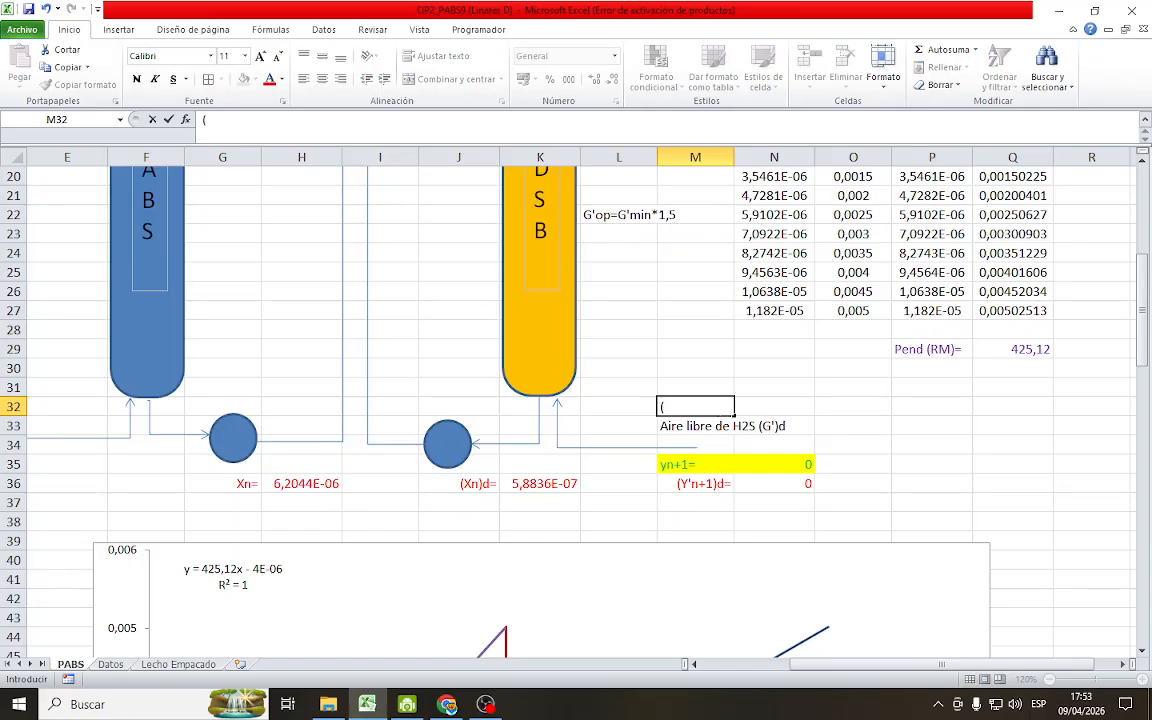
{"action": "type", "text": "G')D"}
{"action": "key", "text": "BackSpace"}
{"action": "type", "text": "d="}
{"action": "key", "text": "Return"}
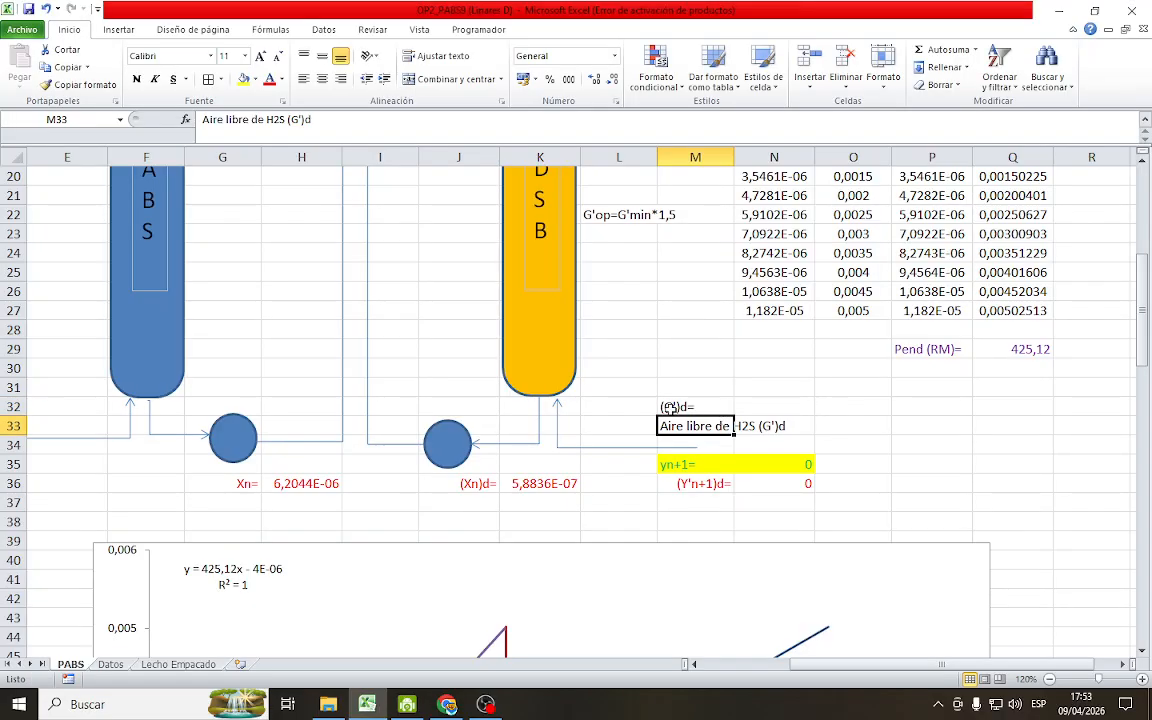
{"action": "key", "text": "Up"}
{"action": "left_click", "coordinate": [341, 79]}
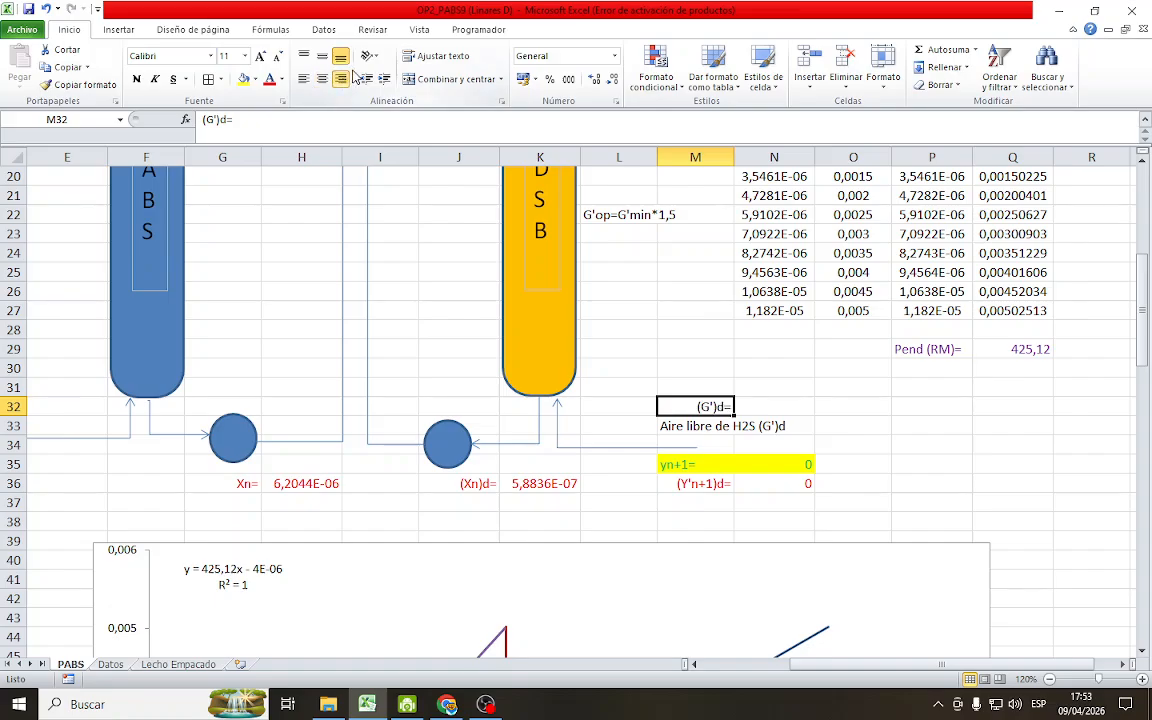
Set the desorber's inlet air flow (G')d in N32 to the G'op value with =E96
{"action": "left_click", "coordinate": [787, 402]}
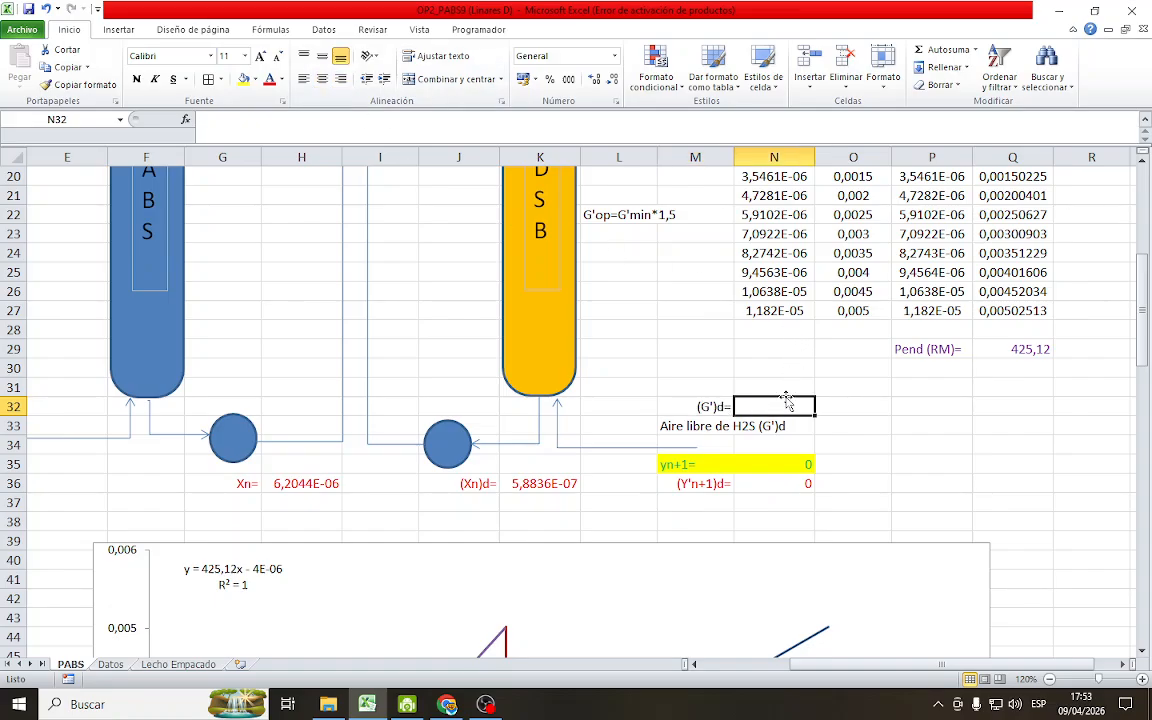
{"action": "type", "text": "="}
{"action": "scroll", "coordinate": [432, 540], "scroll_direction": "down", "scroll_amount": 12}
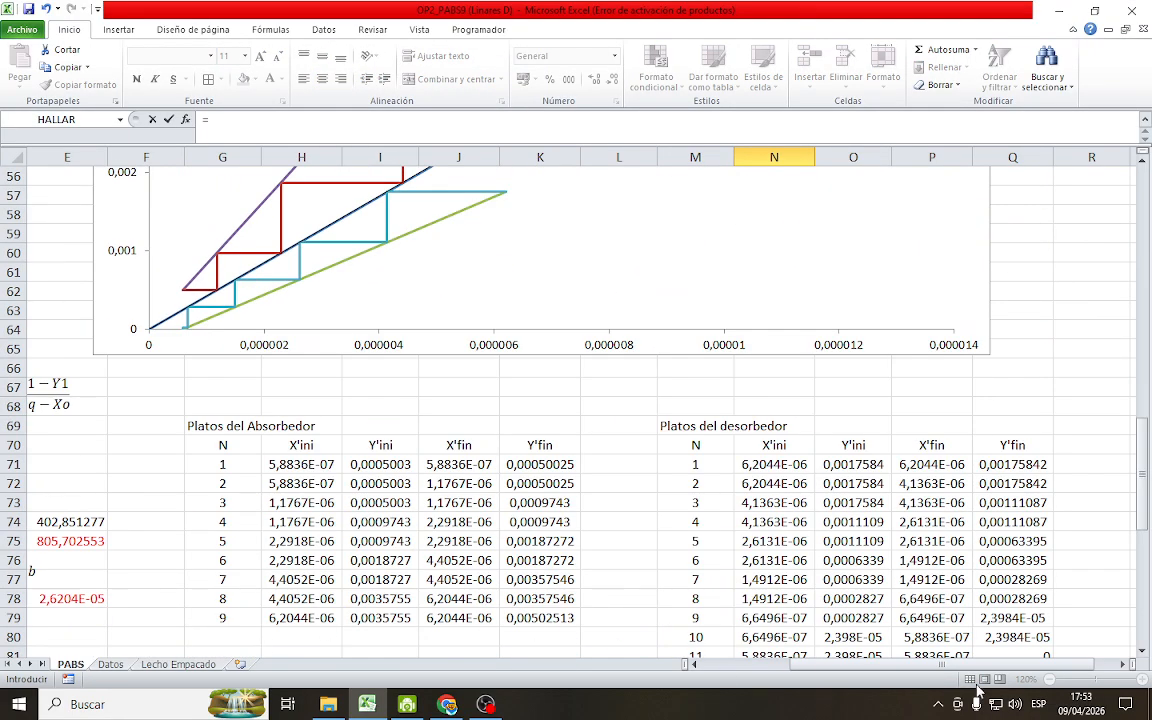
{"action": "scroll", "coordinate": [626, 597], "scroll_direction": "down", "scroll_amount": 8}
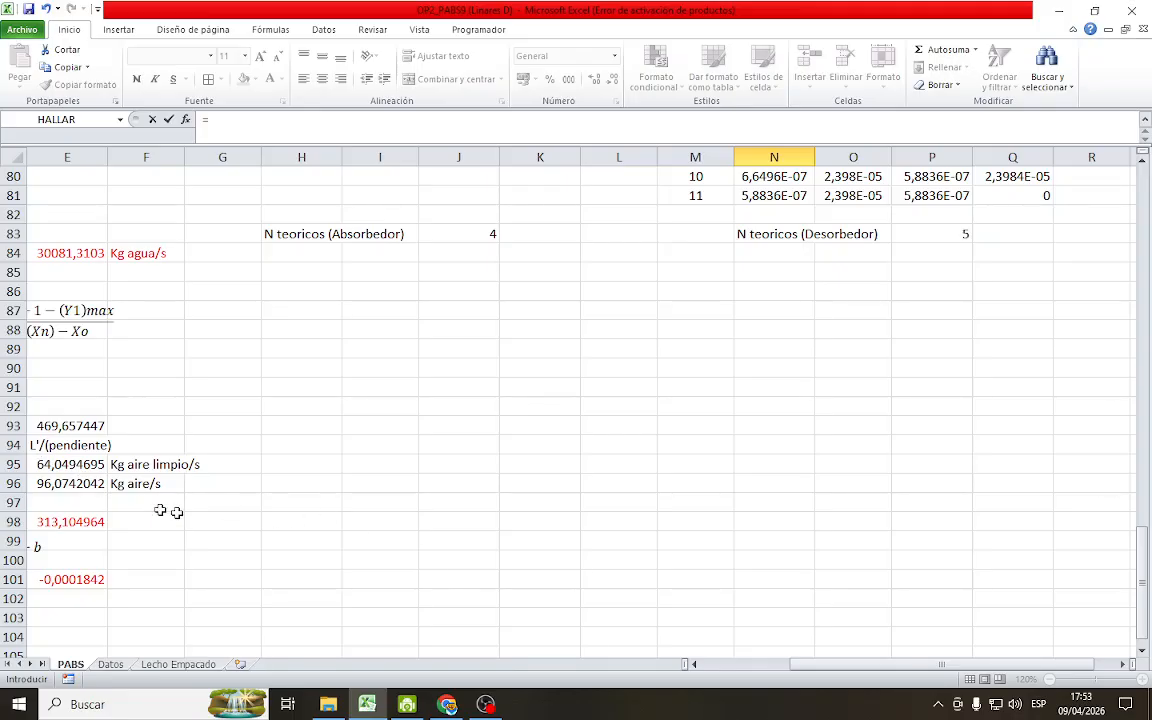
{"action": "scroll", "coordinate": [740, 600], "scroll_direction": "left", "scroll_amount": 3}
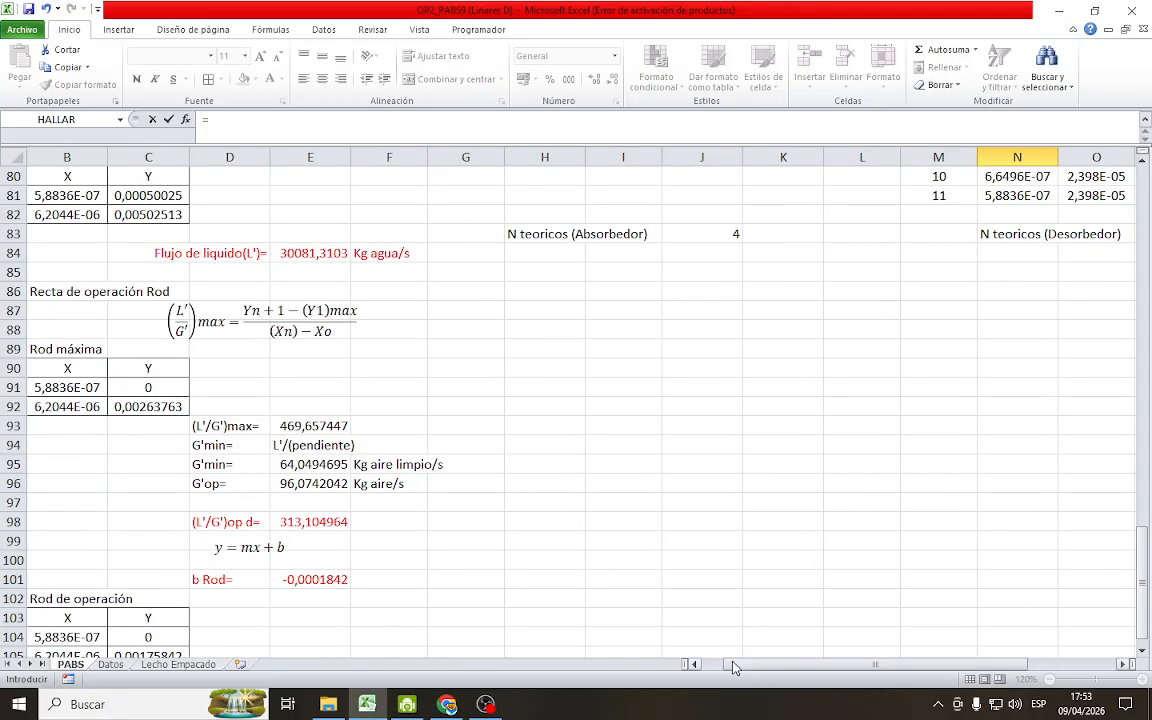
{"action": "left_click", "coordinate": [290, 488]}
{"action": "key", "text": "Return"}
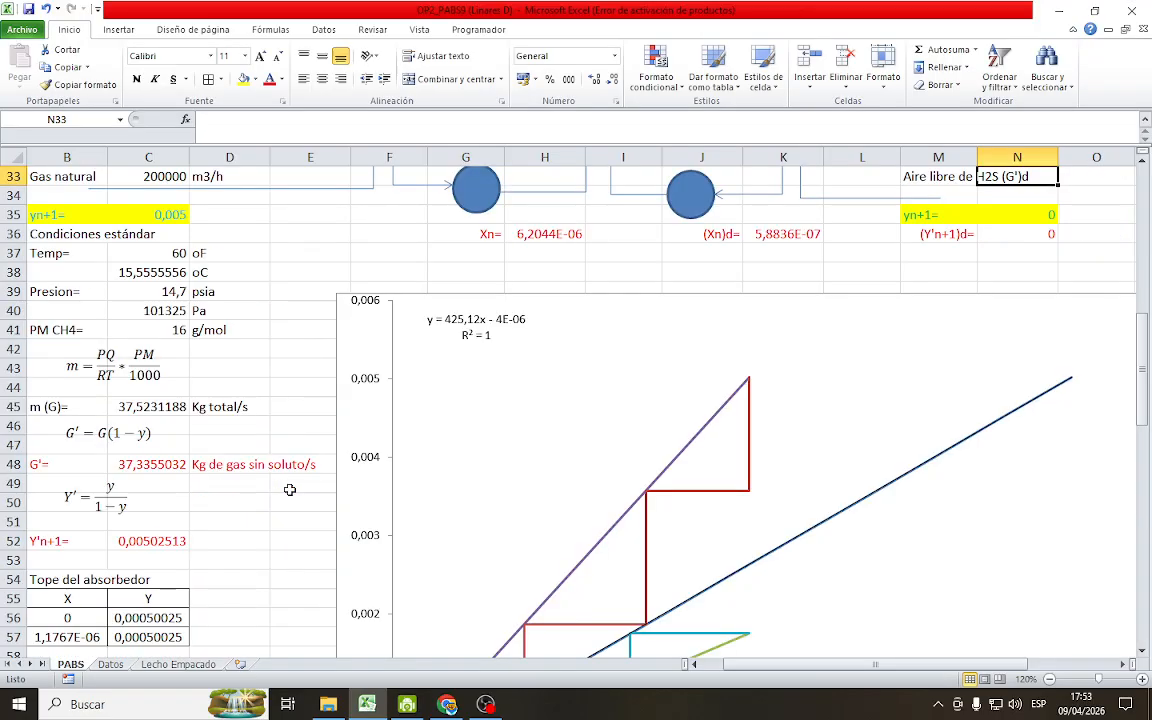
Colour the (G')d label and value in M32:N32 red and save the workbook
{"action": "scroll", "coordinate": [740, 515], "scroll_direction": "up", "scroll_amount": 3}
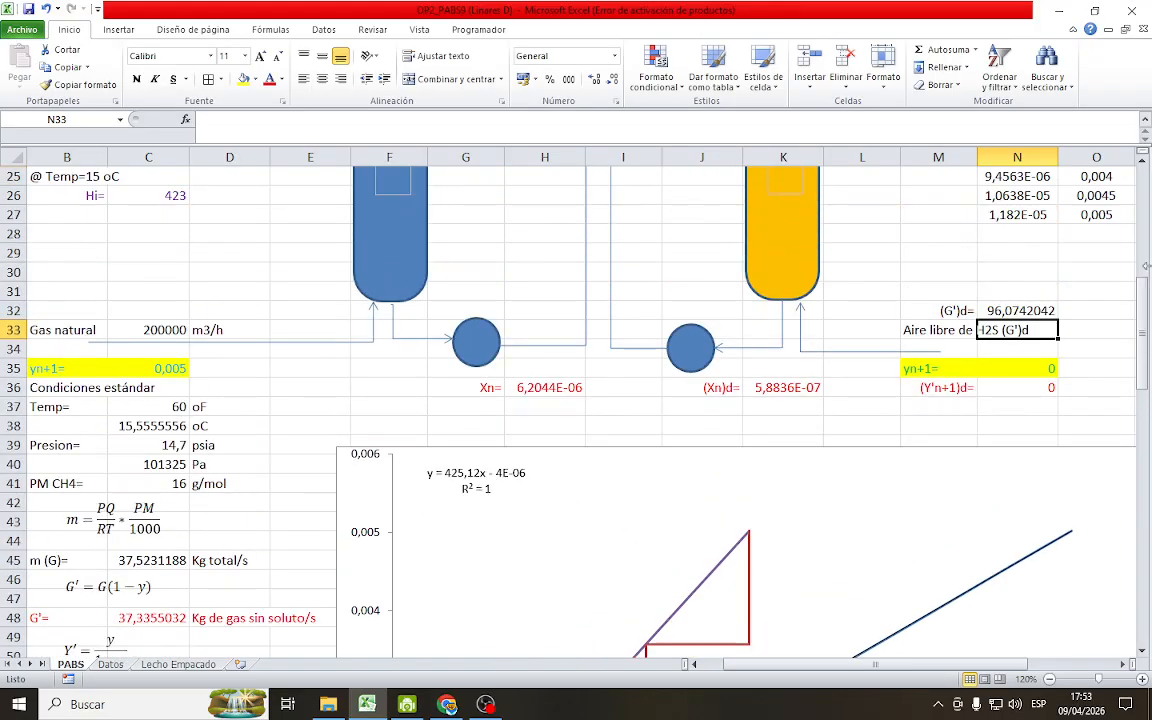
{"action": "left_click", "coordinate": [1093, 310]}
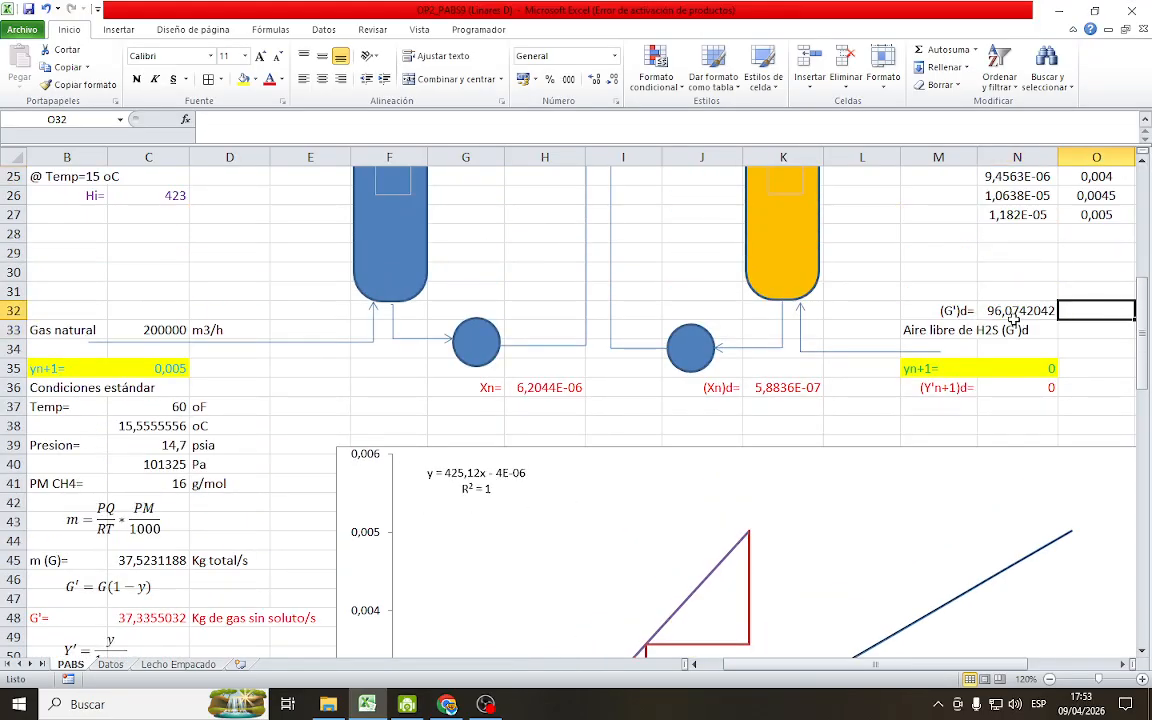
{"action": "left_click_drag", "start_coordinate": [925, 310], "coordinate": [1010, 310]}
{"action": "left_click", "coordinate": [269, 79]}
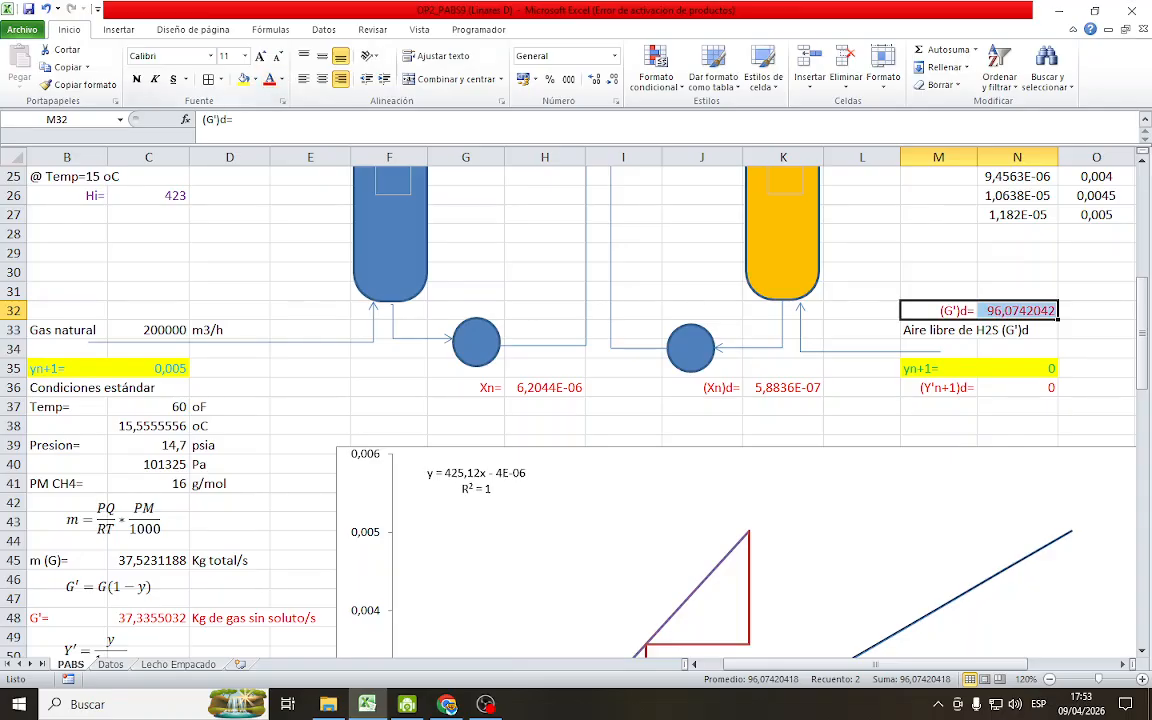
{"action": "left_click", "coordinate": [918, 232]}
{"action": "left_click", "coordinate": [29, 12]}
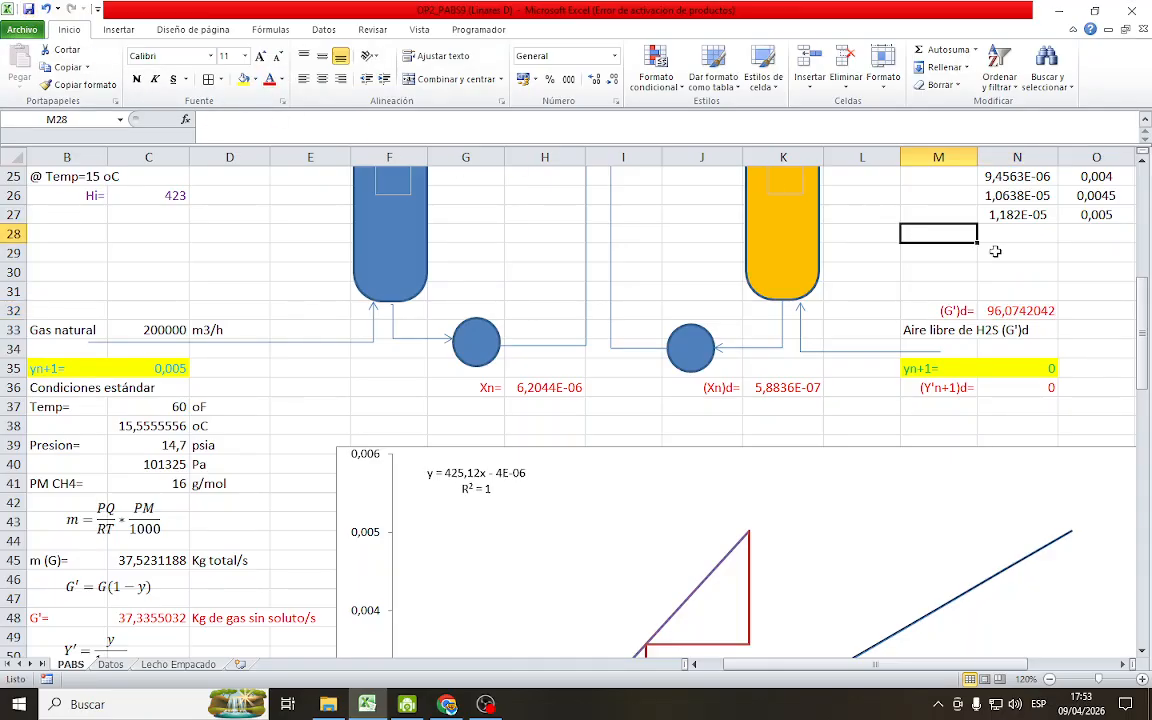
{"action": "left_click", "coordinate": [1116, 306]}
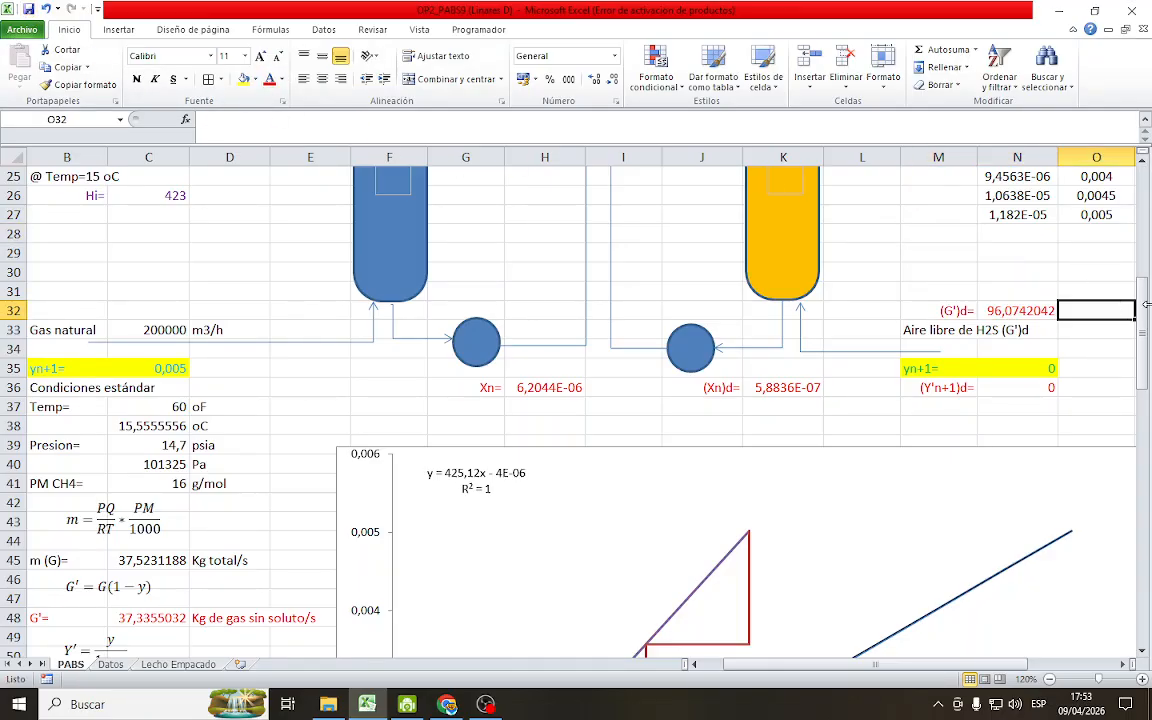
Add the unit Kg aire/s in O32 beside the desorber's air flow value and colour it red
{"action": "type", "text": "Kg aire/d"}
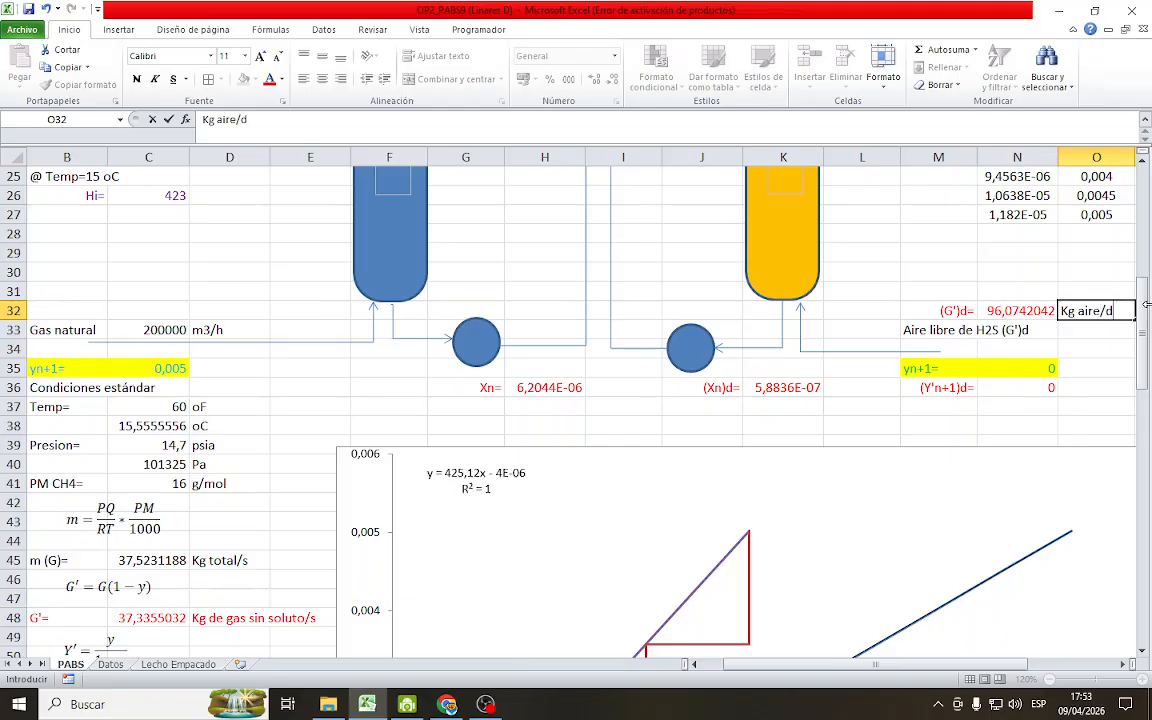
{"action": "key", "text": "BackSpace"}
{"action": "type", "text": "s"}
{"action": "key", "text": "Return"}
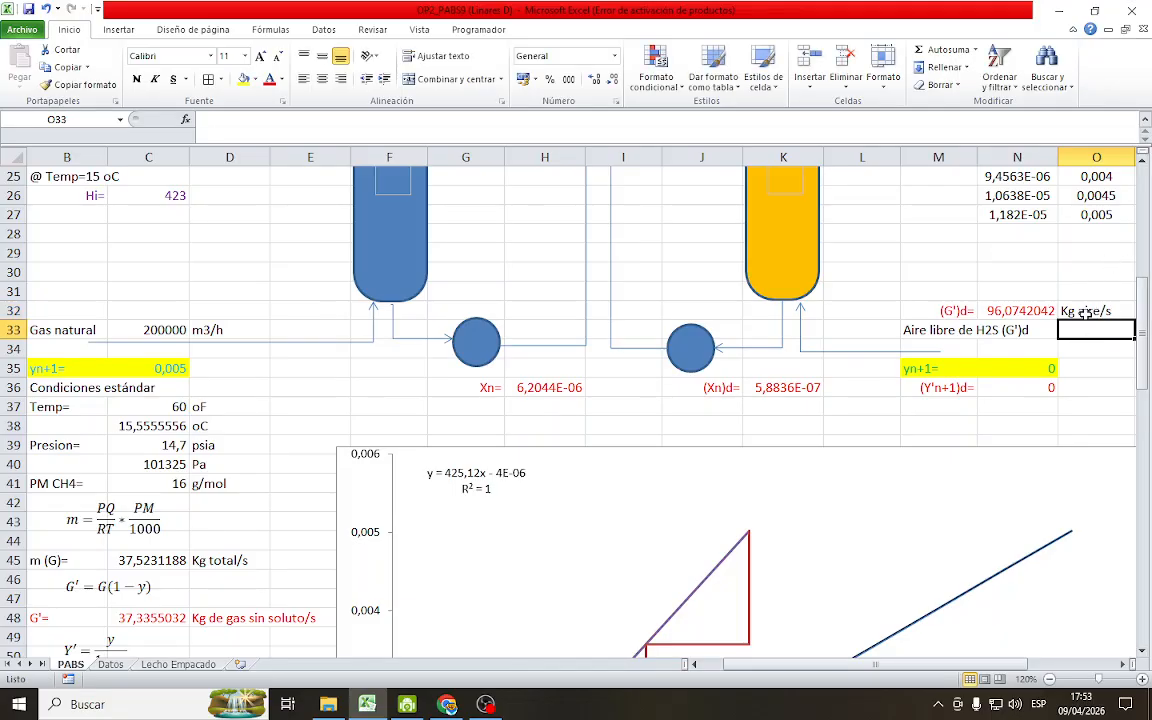
{"action": "key", "text": "Up"}
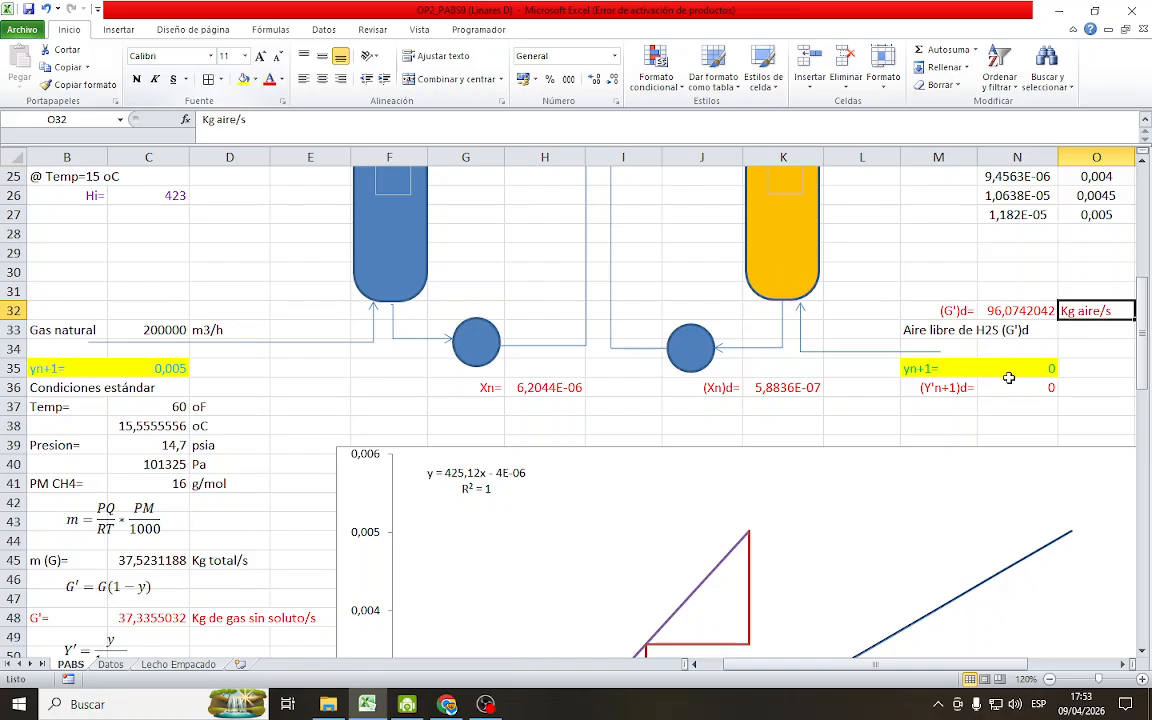
{"action": "left_click", "coordinate": [952, 290]}
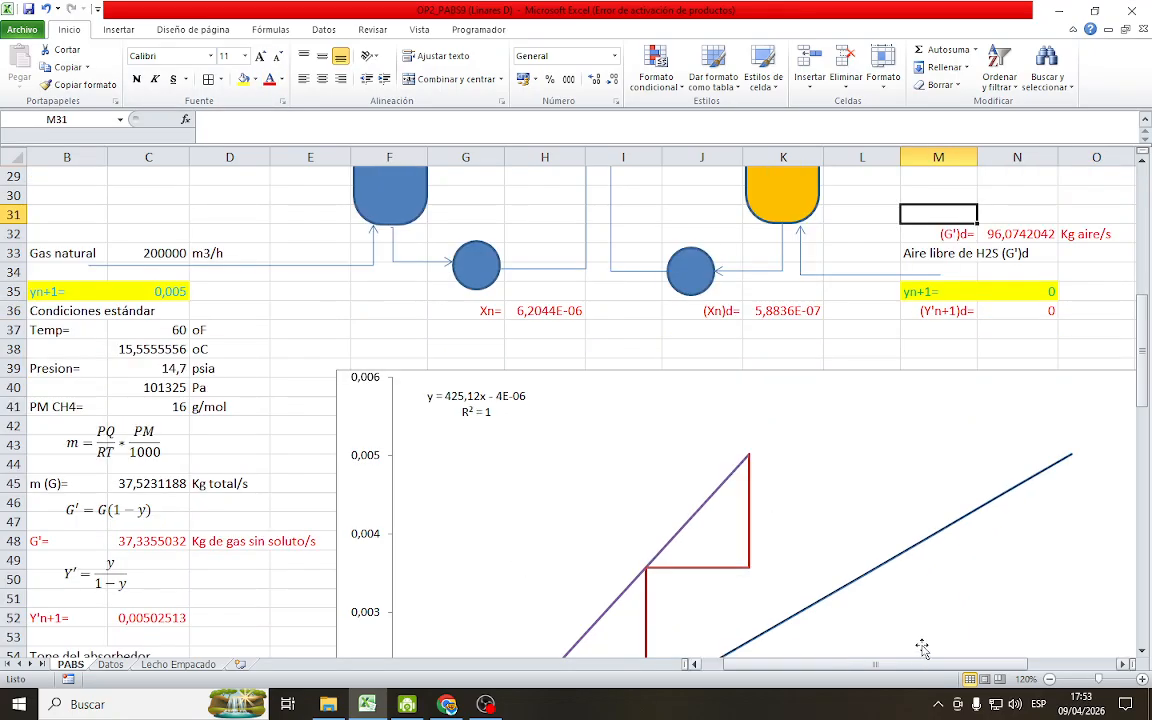
Reduce the sheet zoom to 80%, save the workbook, and review the exercise statement, column diagram and stage chart
{"action": "left_click", "coordinate": [1049, 679]}
{"action": "left_click", "coordinate": [1049, 679]}
{"action": "left_click", "coordinate": [1049, 681]}
{"action": "left_click", "coordinate": [1049, 681]}
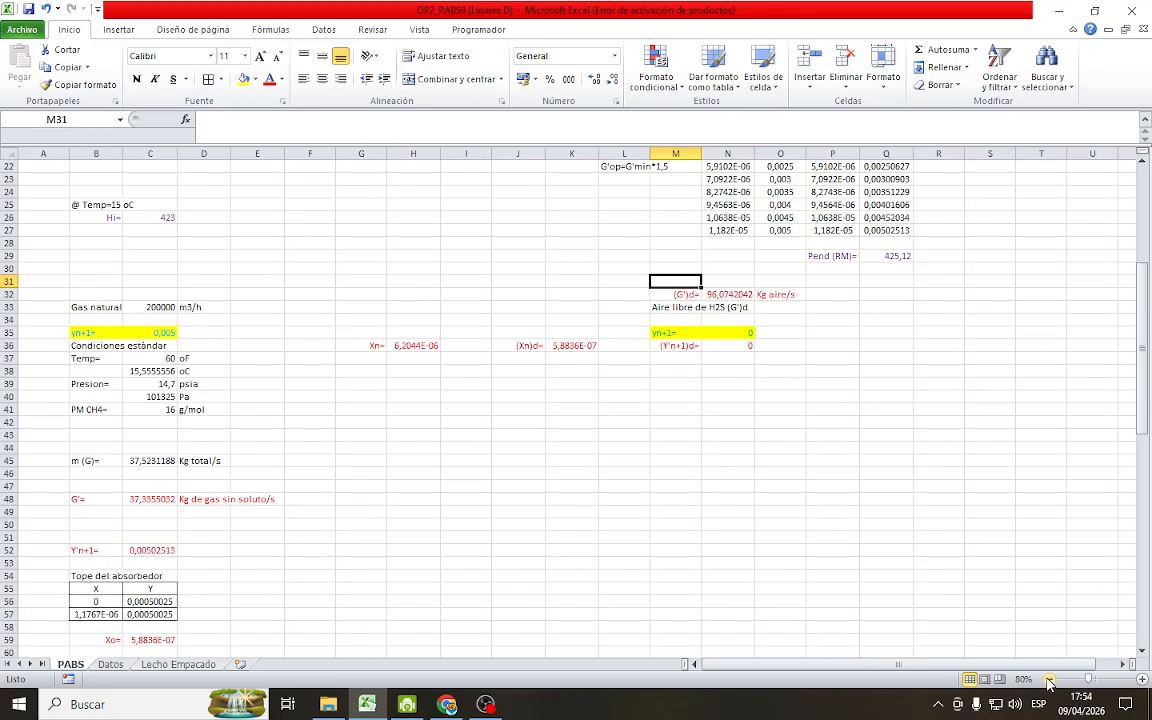
{"action": "scroll", "coordinate": [756, 602], "scroll_direction": "up", "scroll_amount": 7}
{"action": "scroll", "coordinate": [756, 600], "scroll_direction": "down", "scroll_amount": 12}
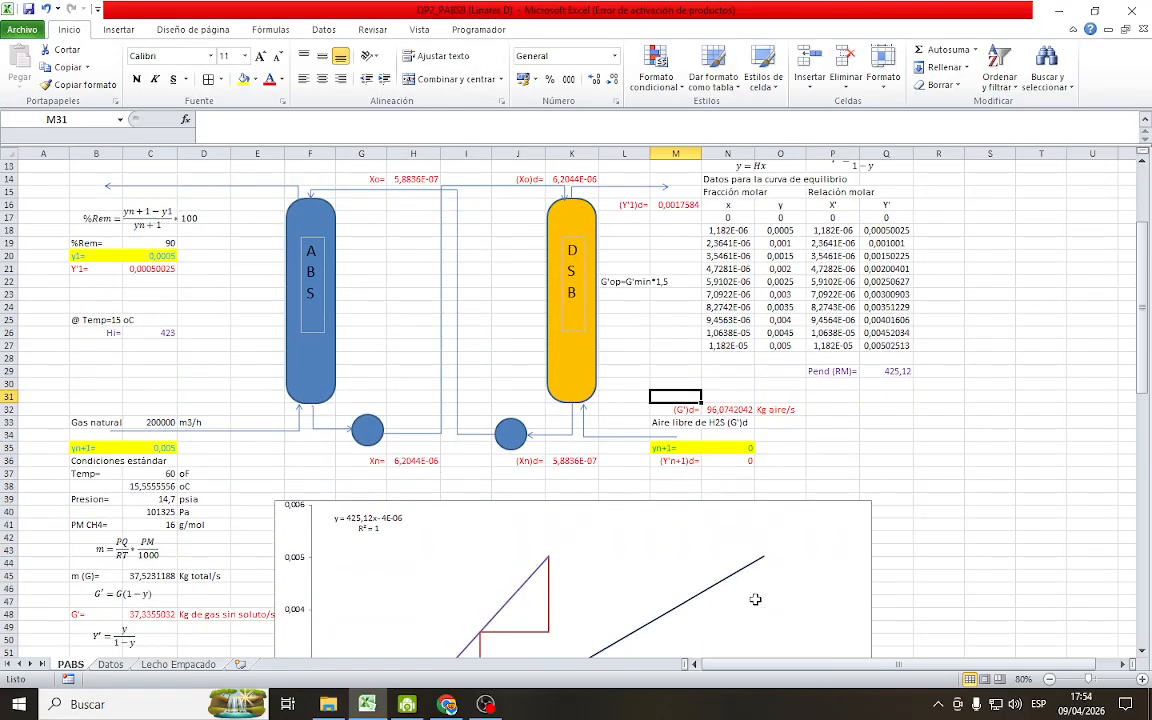
{"action": "scroll", "coordinate": [754, 533], "scroll_direction": "down", "scroll_amount": 3}
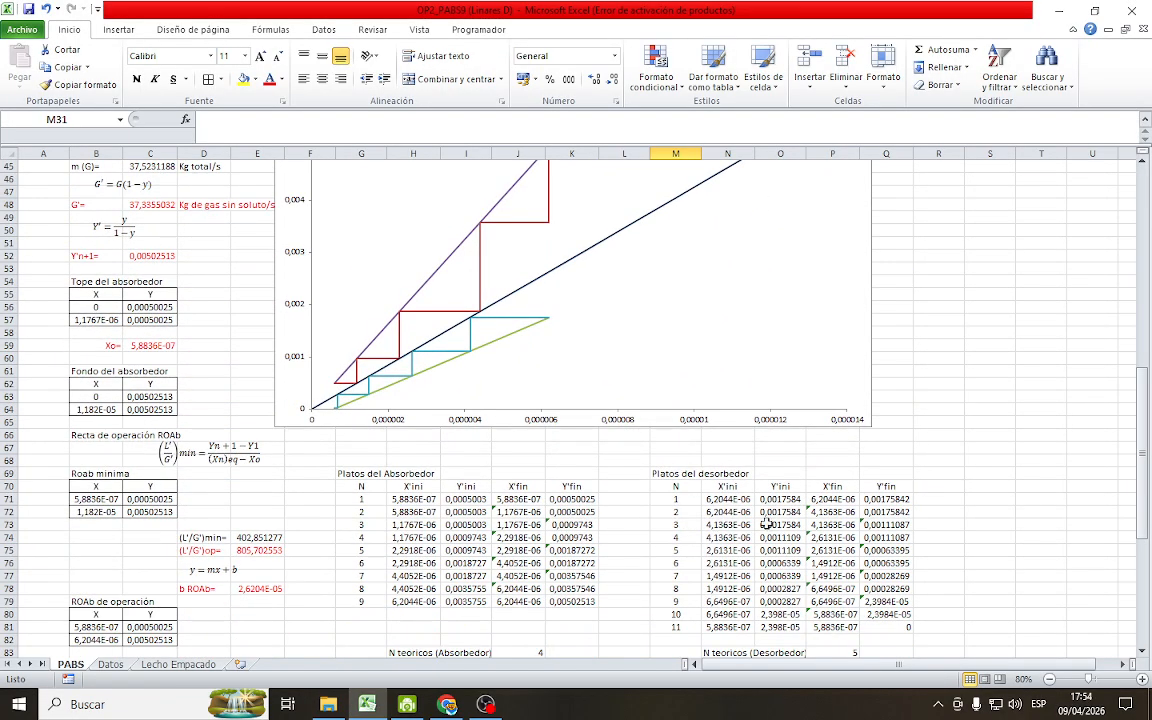
{"action": "left_click", "coordinate": [29, 9]}
{"action": "scroll", "coordinate": [890, 545], "scroll_direction": "down", "scroll_amount": 5}
{"action": "scroll", "coordinate": [669, 532], "scroll_direction": "up", "scroll_amount": 20}
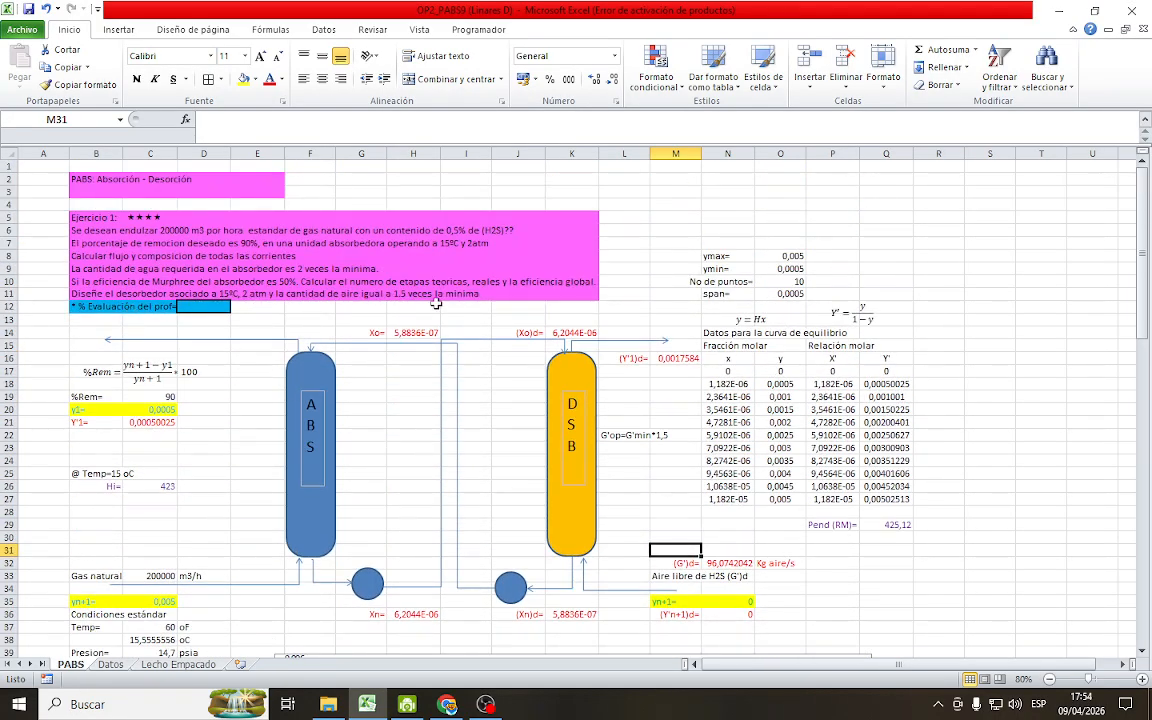
{"action": "scroll", "coordinate": [841, 429], "scroll_direction": "down", "scroll_amount": 8}
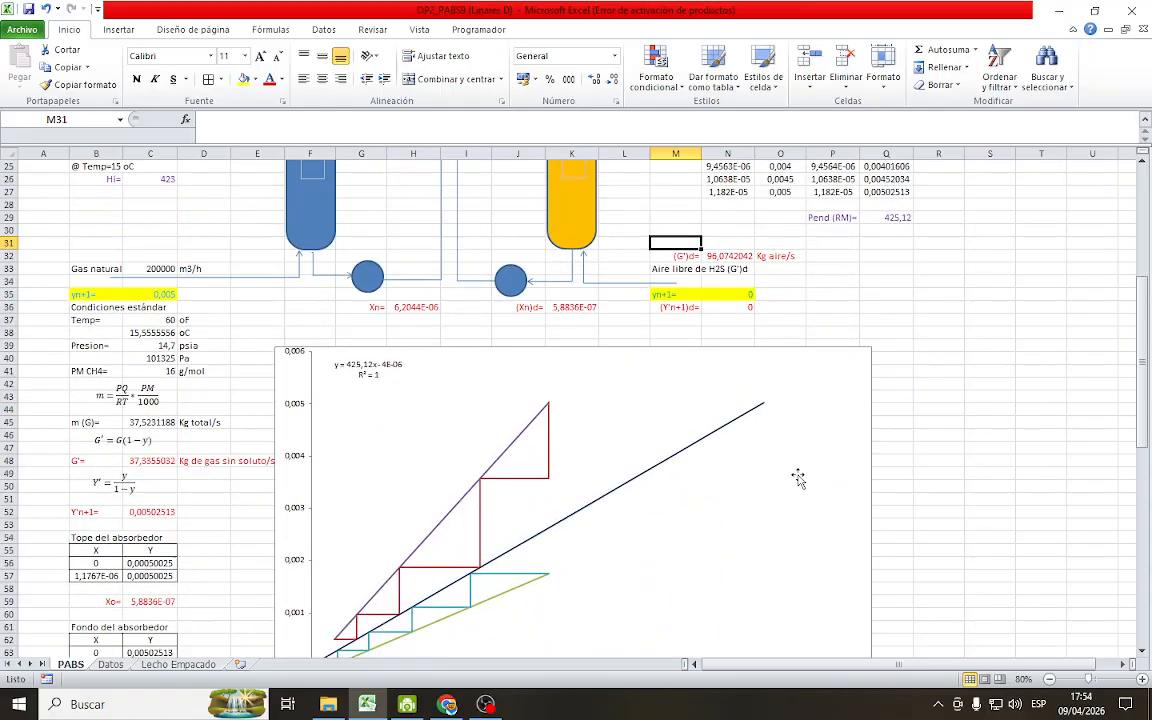
{"action": "left_click", "coordinate": [440, 706]}
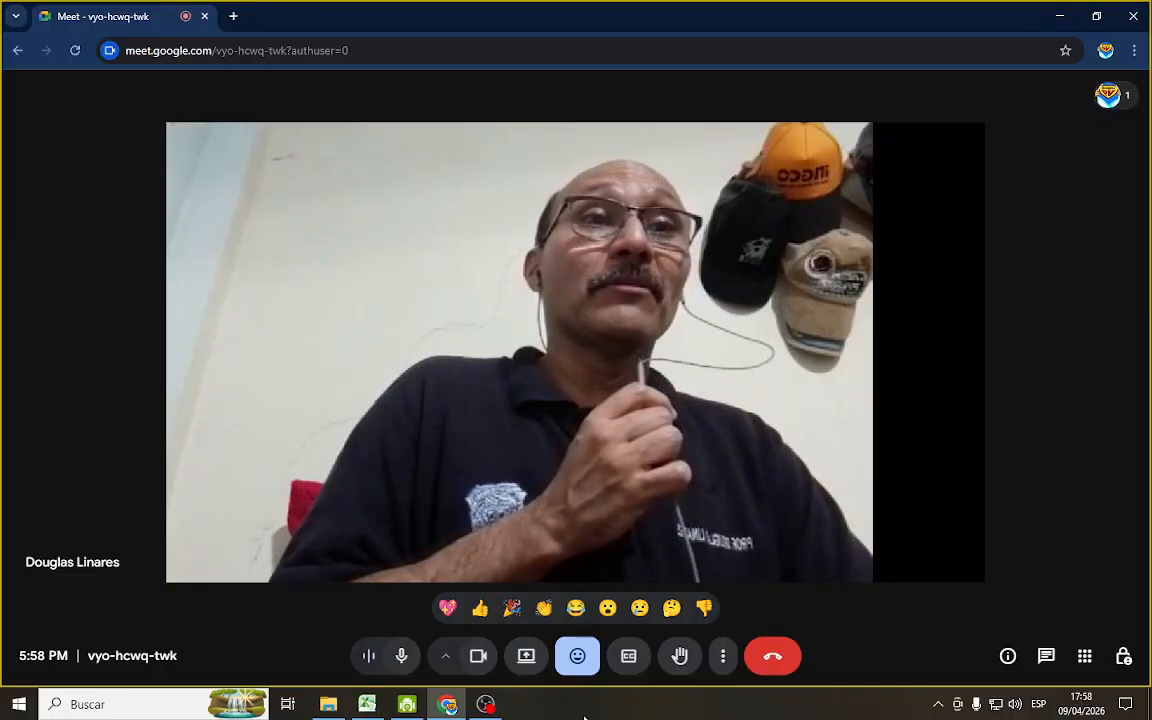
{"action": "mouse_move", "coordinate": [497, 715]}
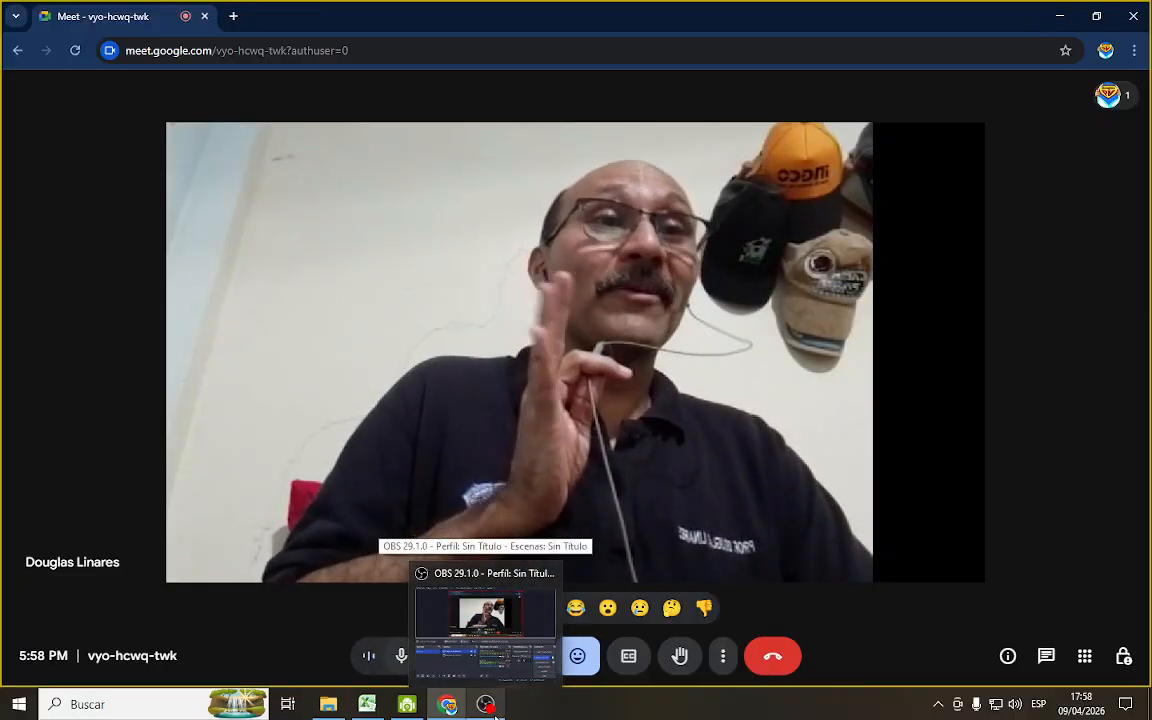